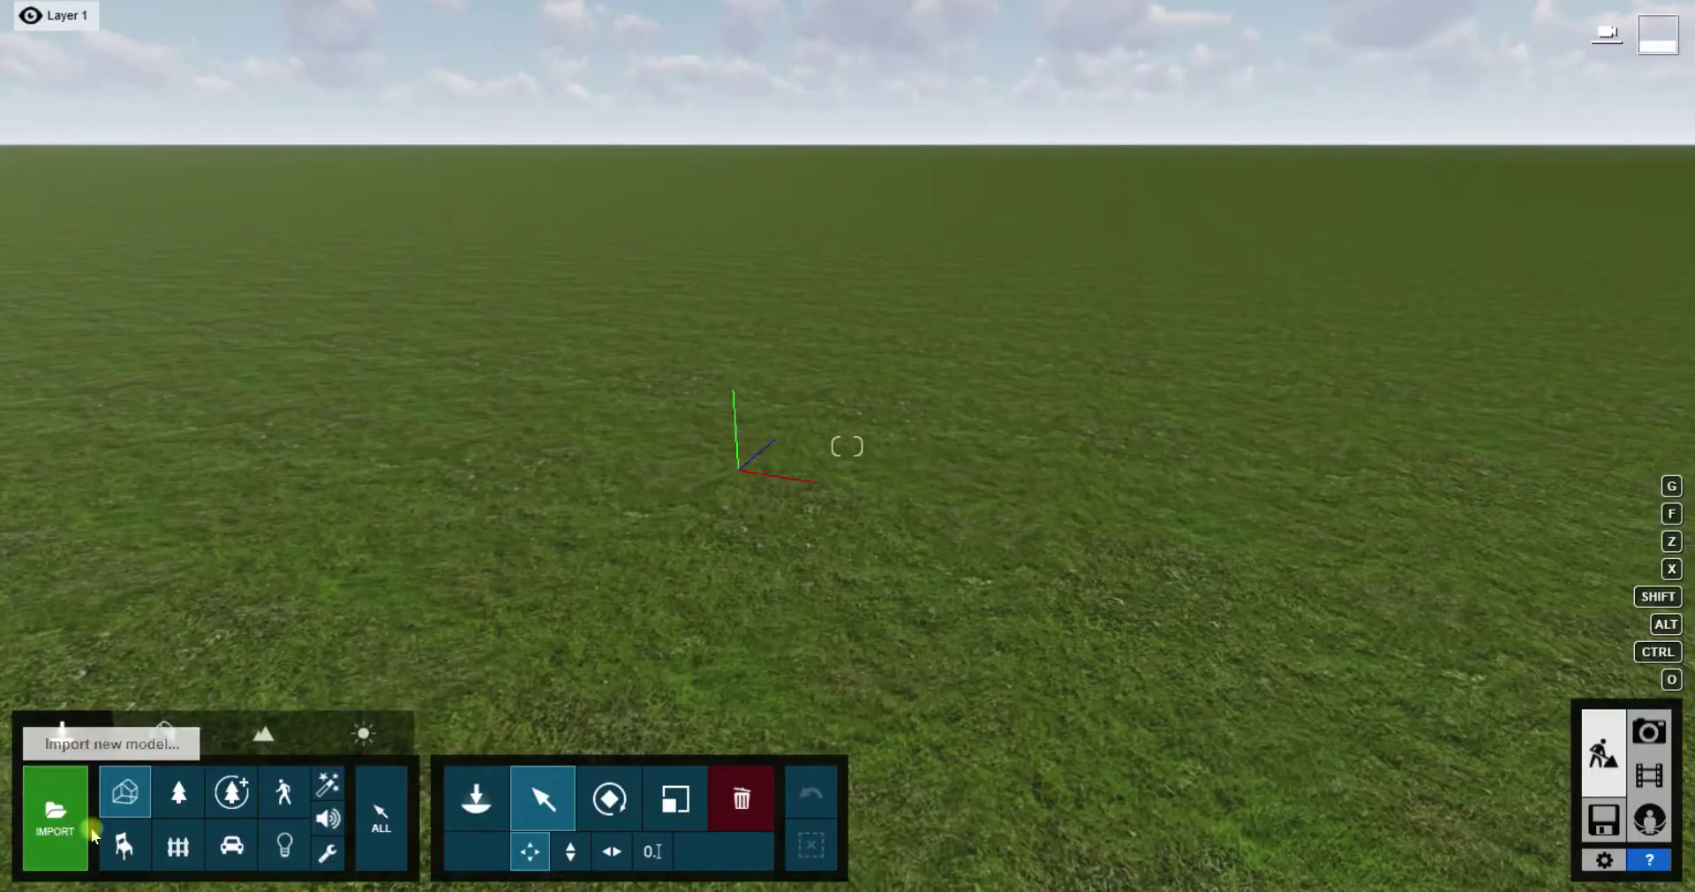
Open Lumion's import dialog to choose a 3D model file
{"action": "left_click", "coordinate": [91, 830]}
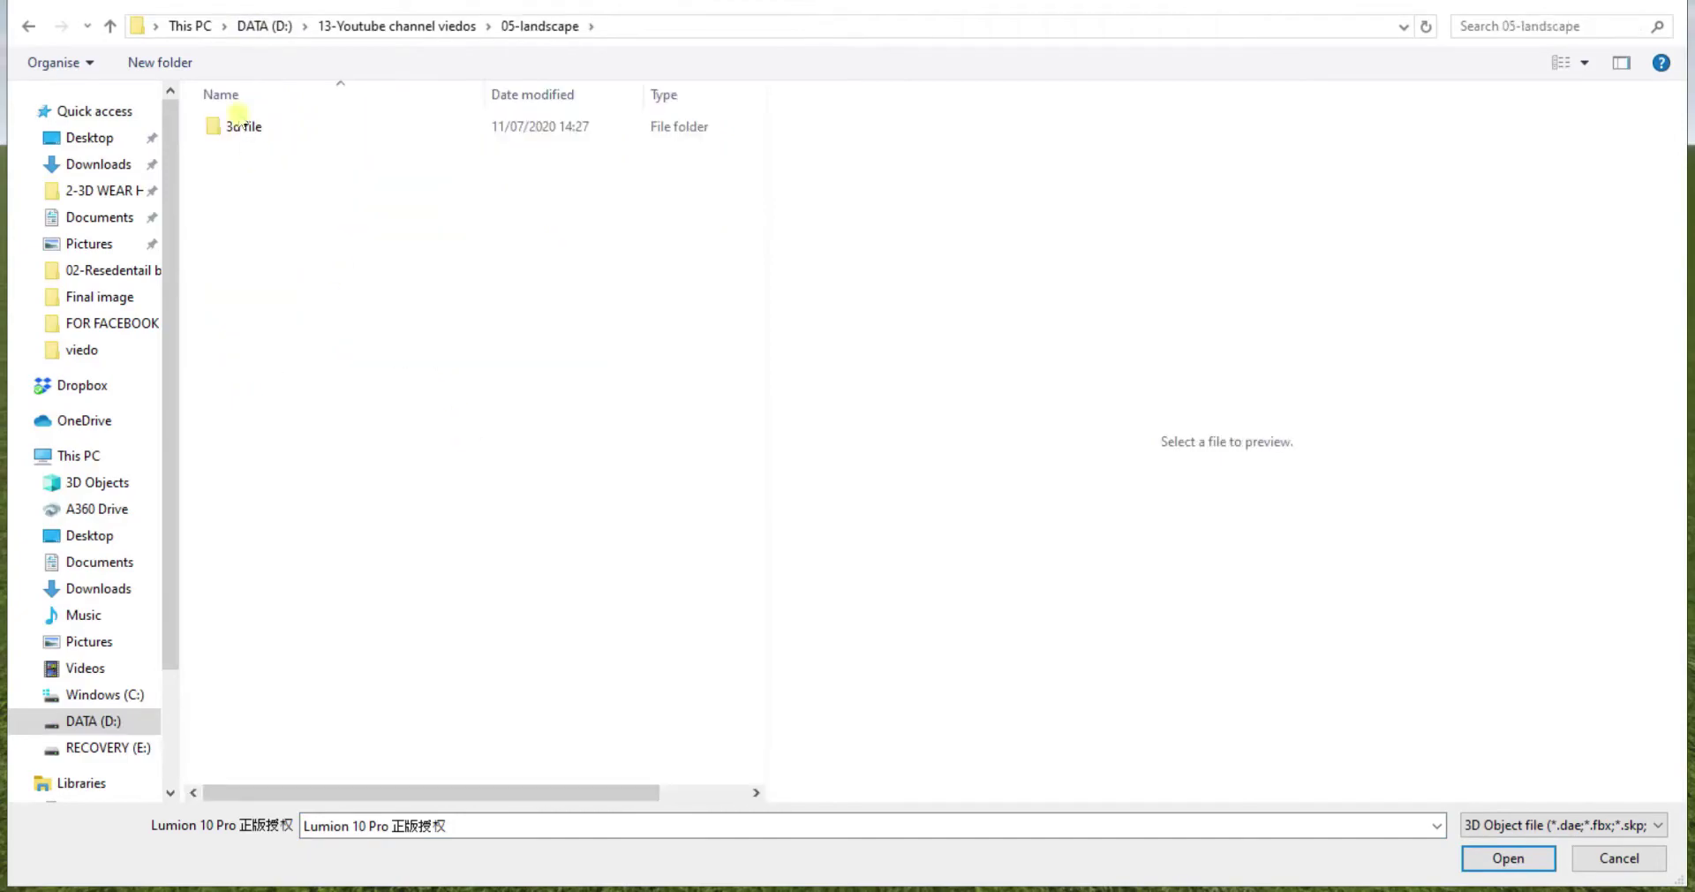
Import REVISION-1.skp into the grass scene and fly toward the model
{"action": "left_click", "coordinate": [1510, 861]}
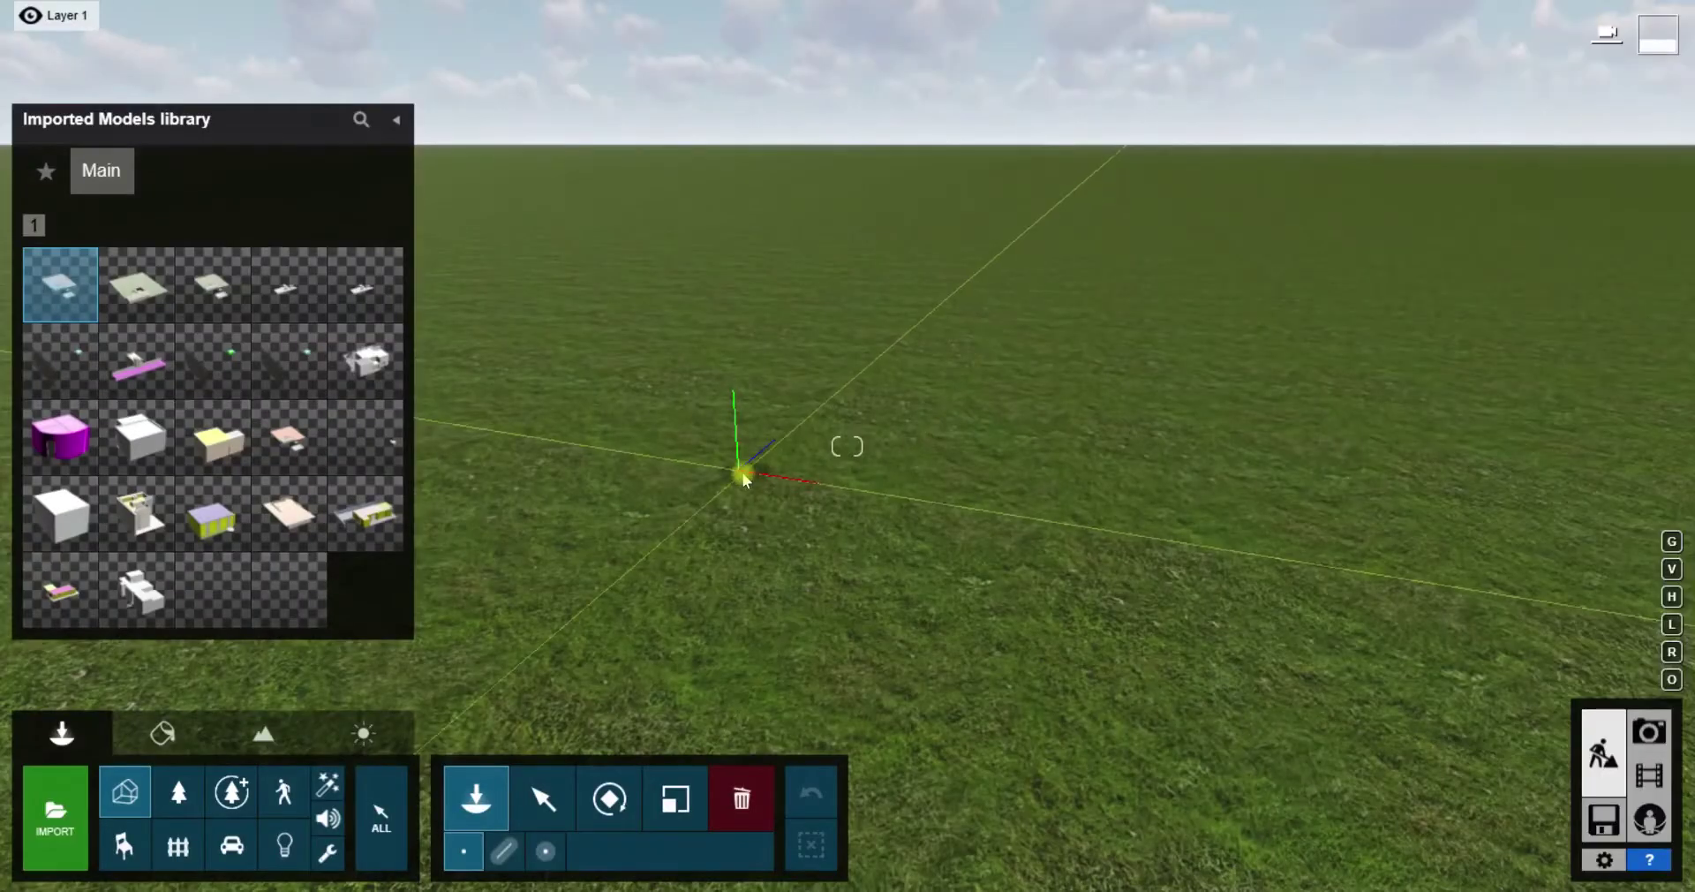
{"action": "right_click_drag", "start_coordinate": [671, 529], "coordinate": [707, 601]}
{"action": "right_click_drag", "start_coordinate": [848, 530], "coordinate": [848, 398]}
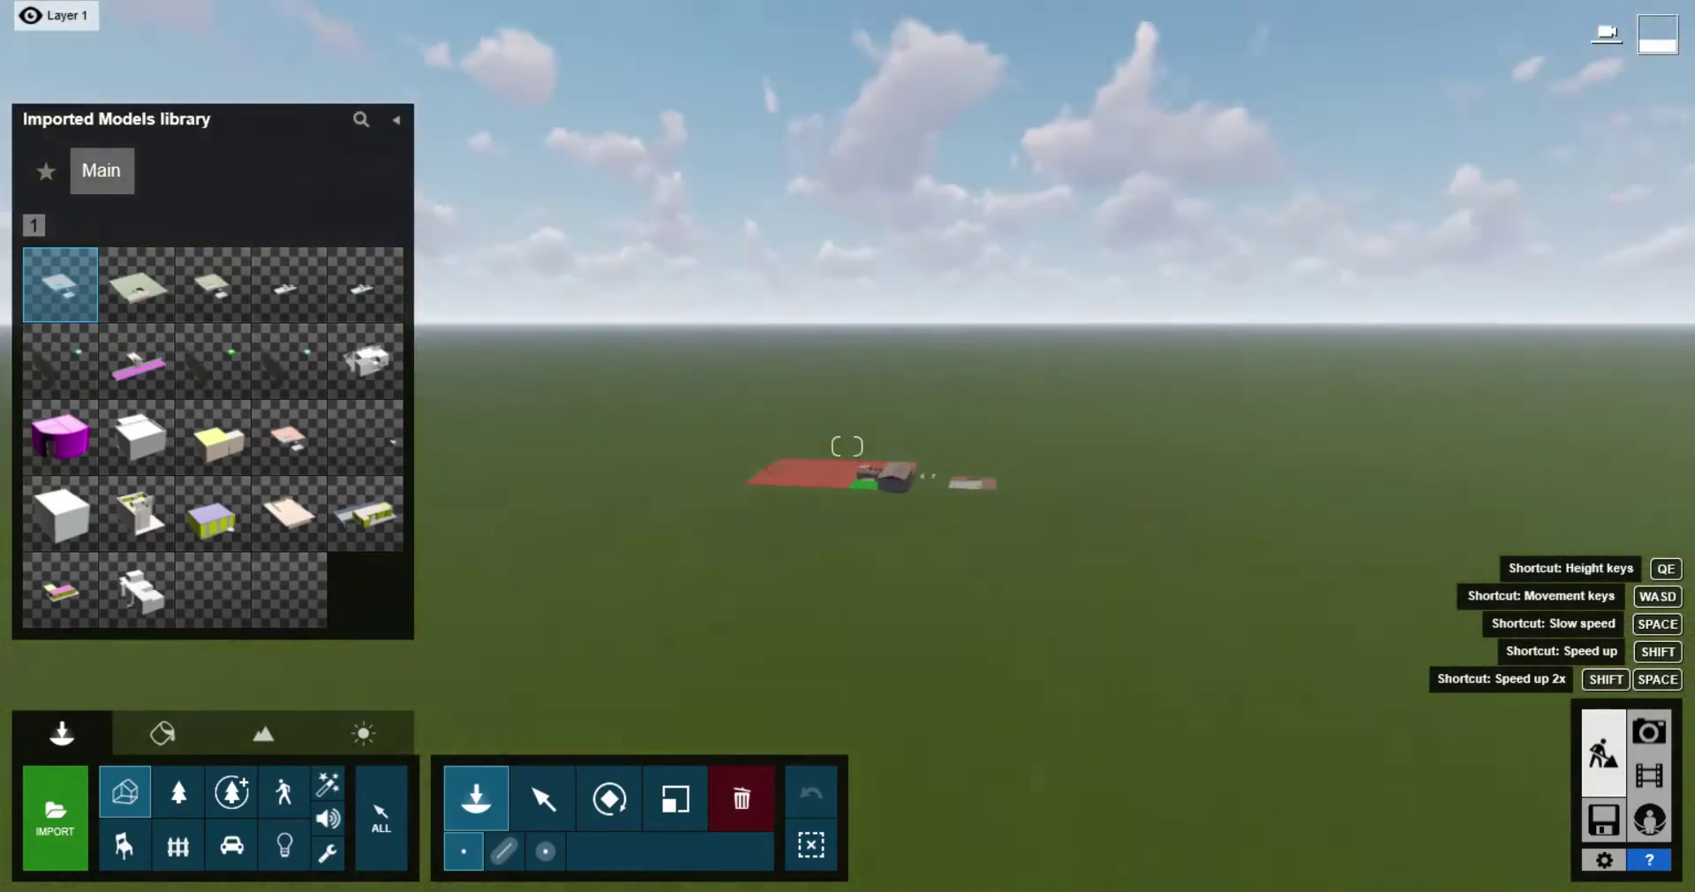
{"action": "key", "text": "w"}
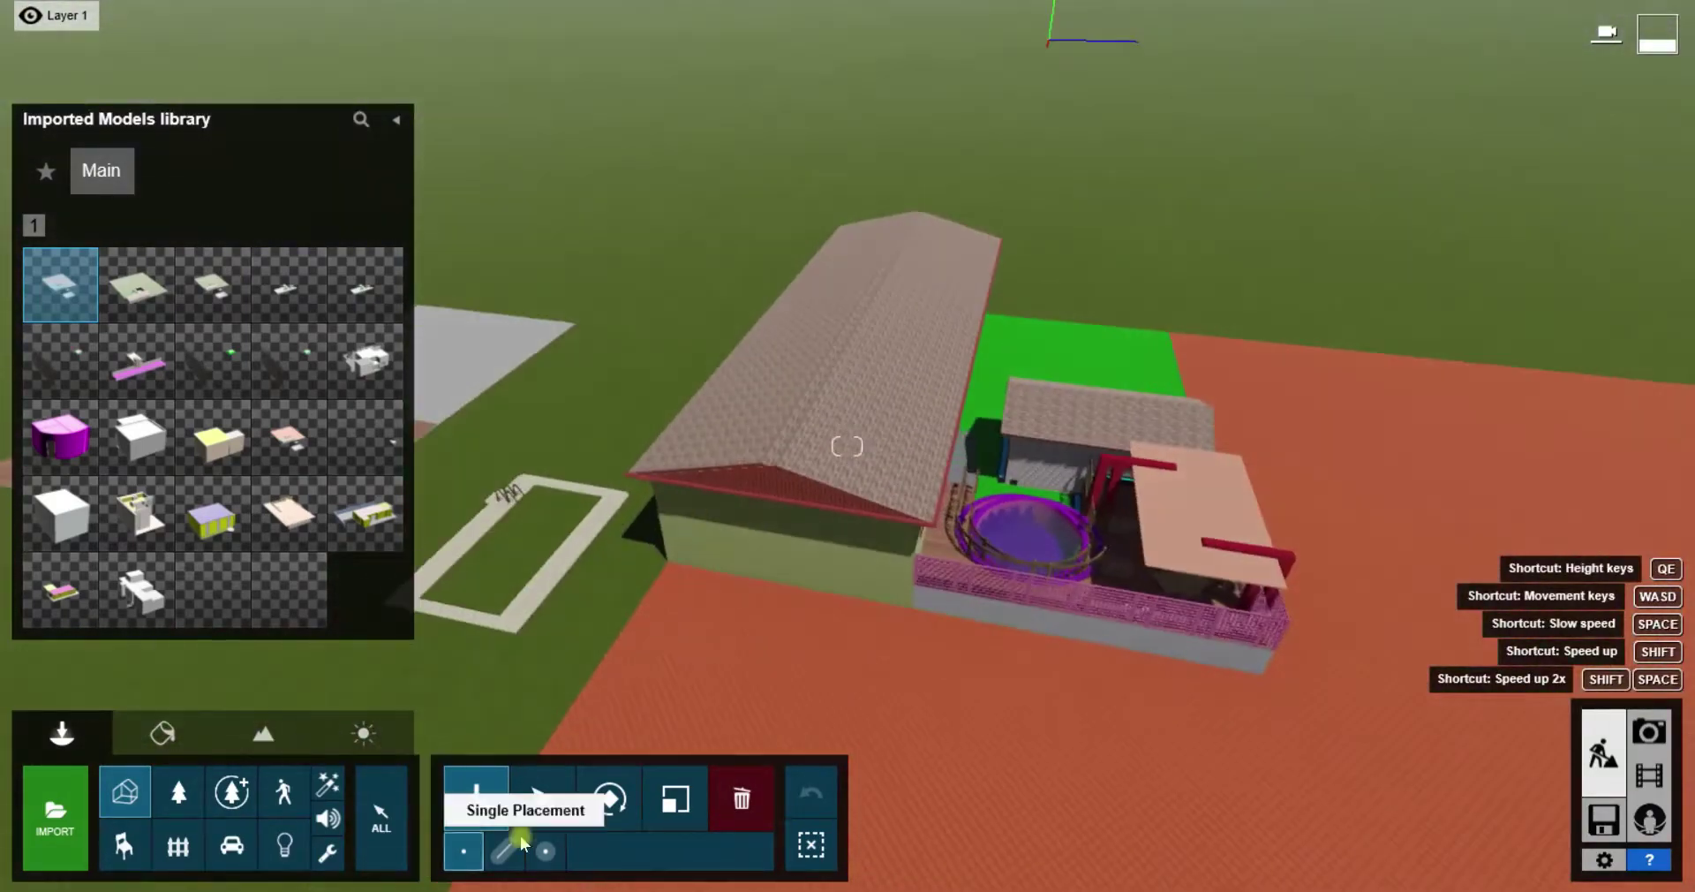
Lower the backyard model by about 0.17 m, then bring the pool into view
{"action": "left_click", "coordinate": [543, 799]}
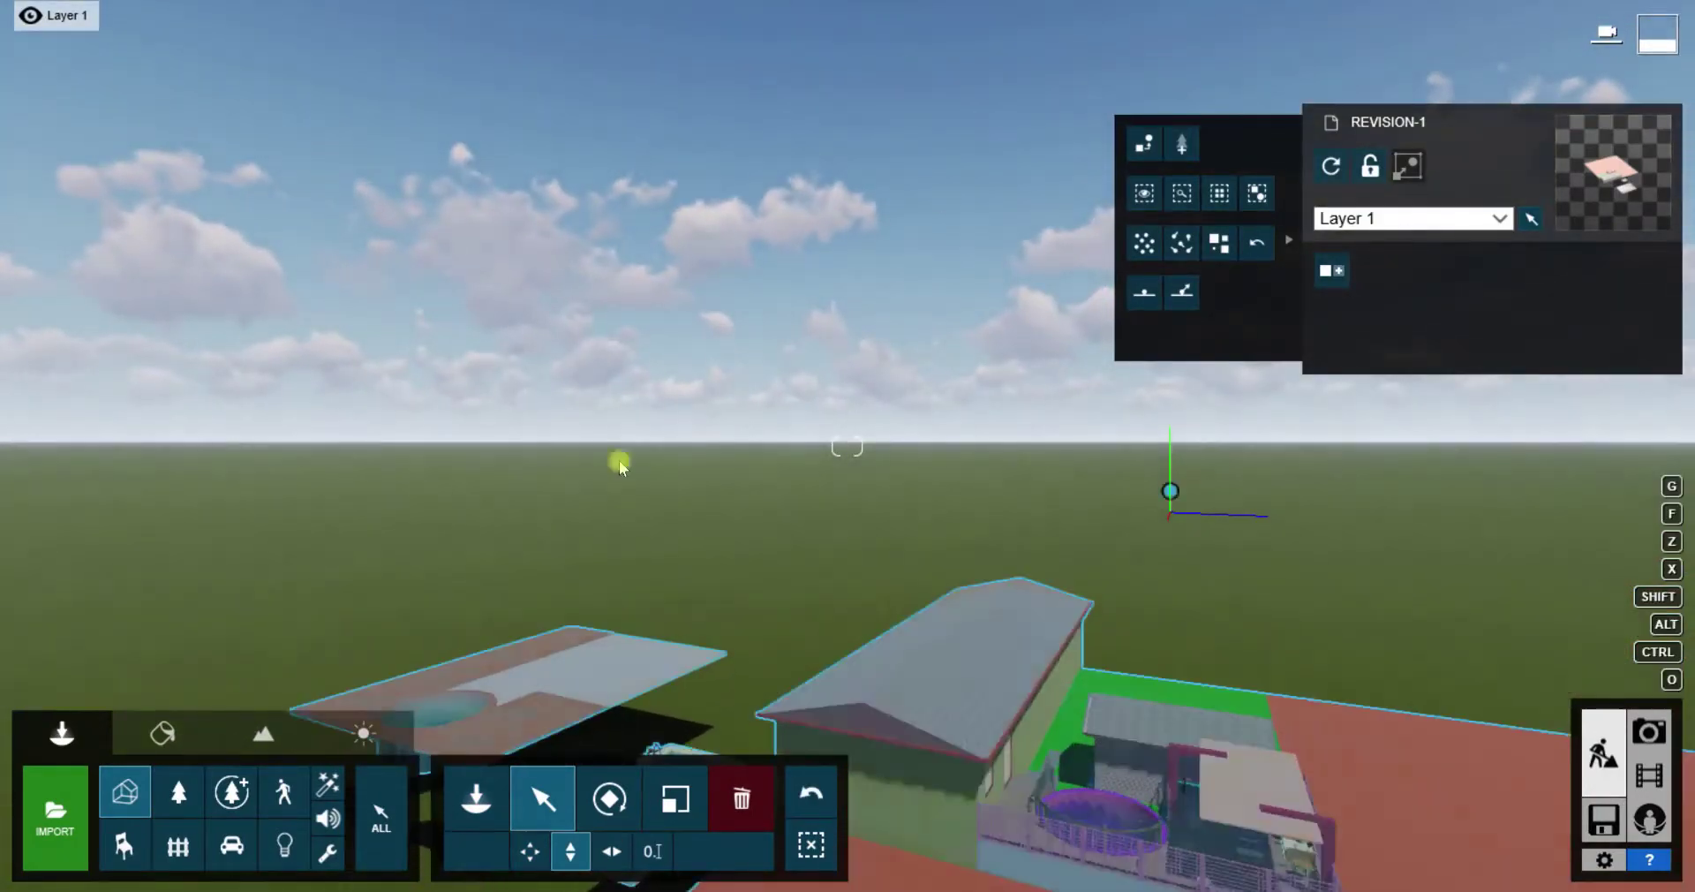
{"action": "right_click_drag", "start_coordinate": [616, 461], "coordinate": [616, 472]}
{"action": "key", "text": "w"}
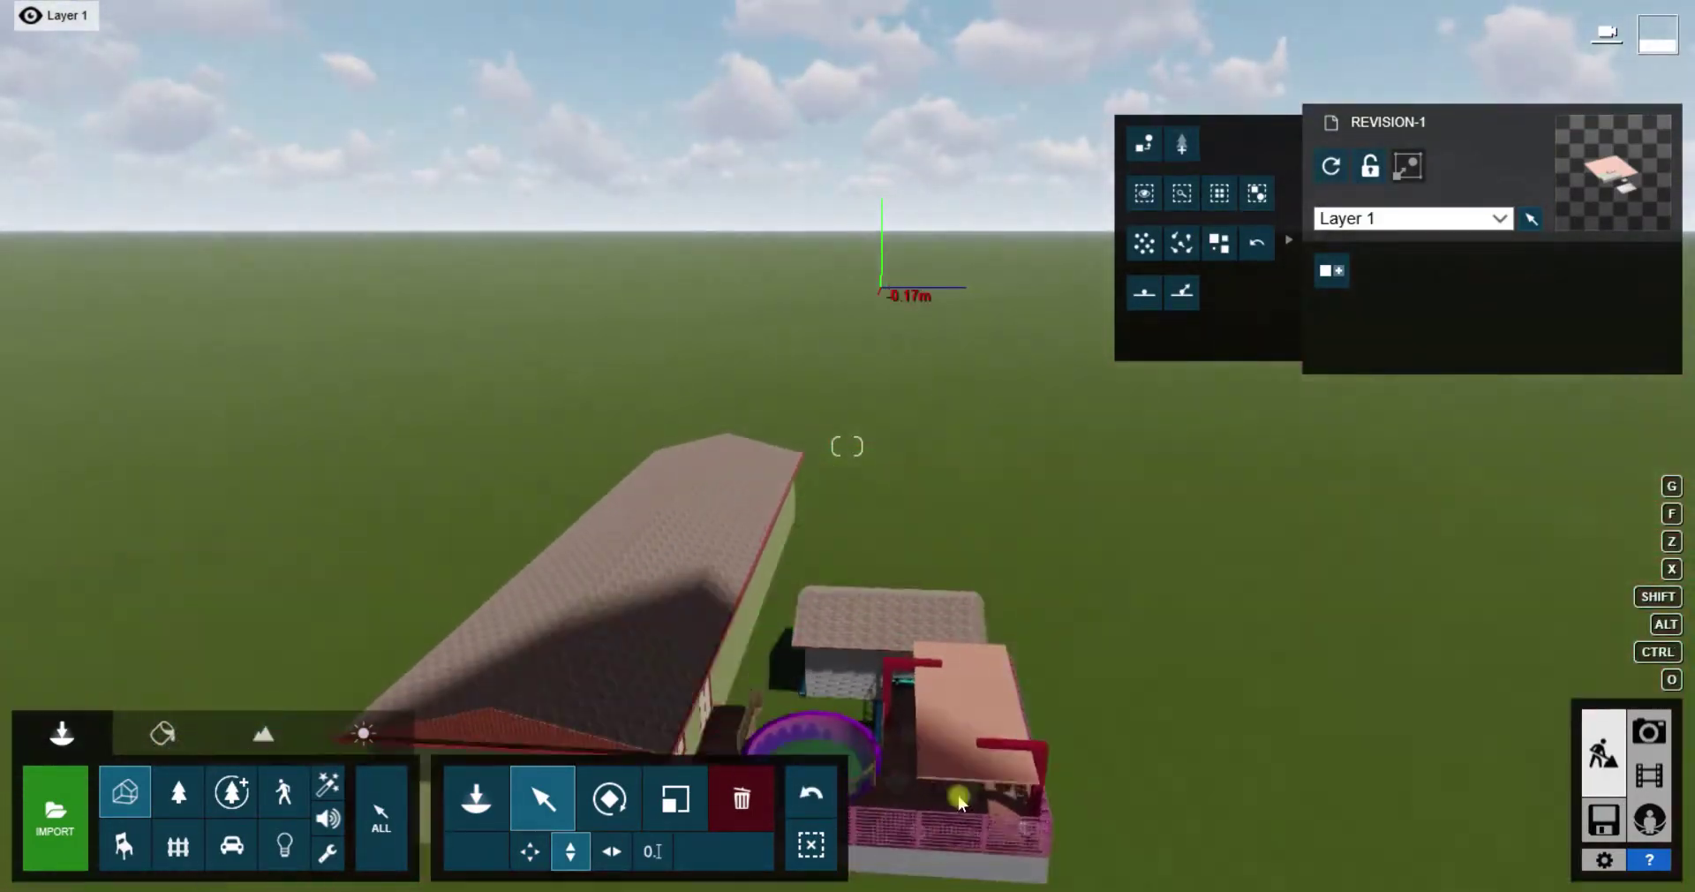
{"action": "right_click_drag", "start_coordinate": [907, 478], "coordinate": [907, 494]}
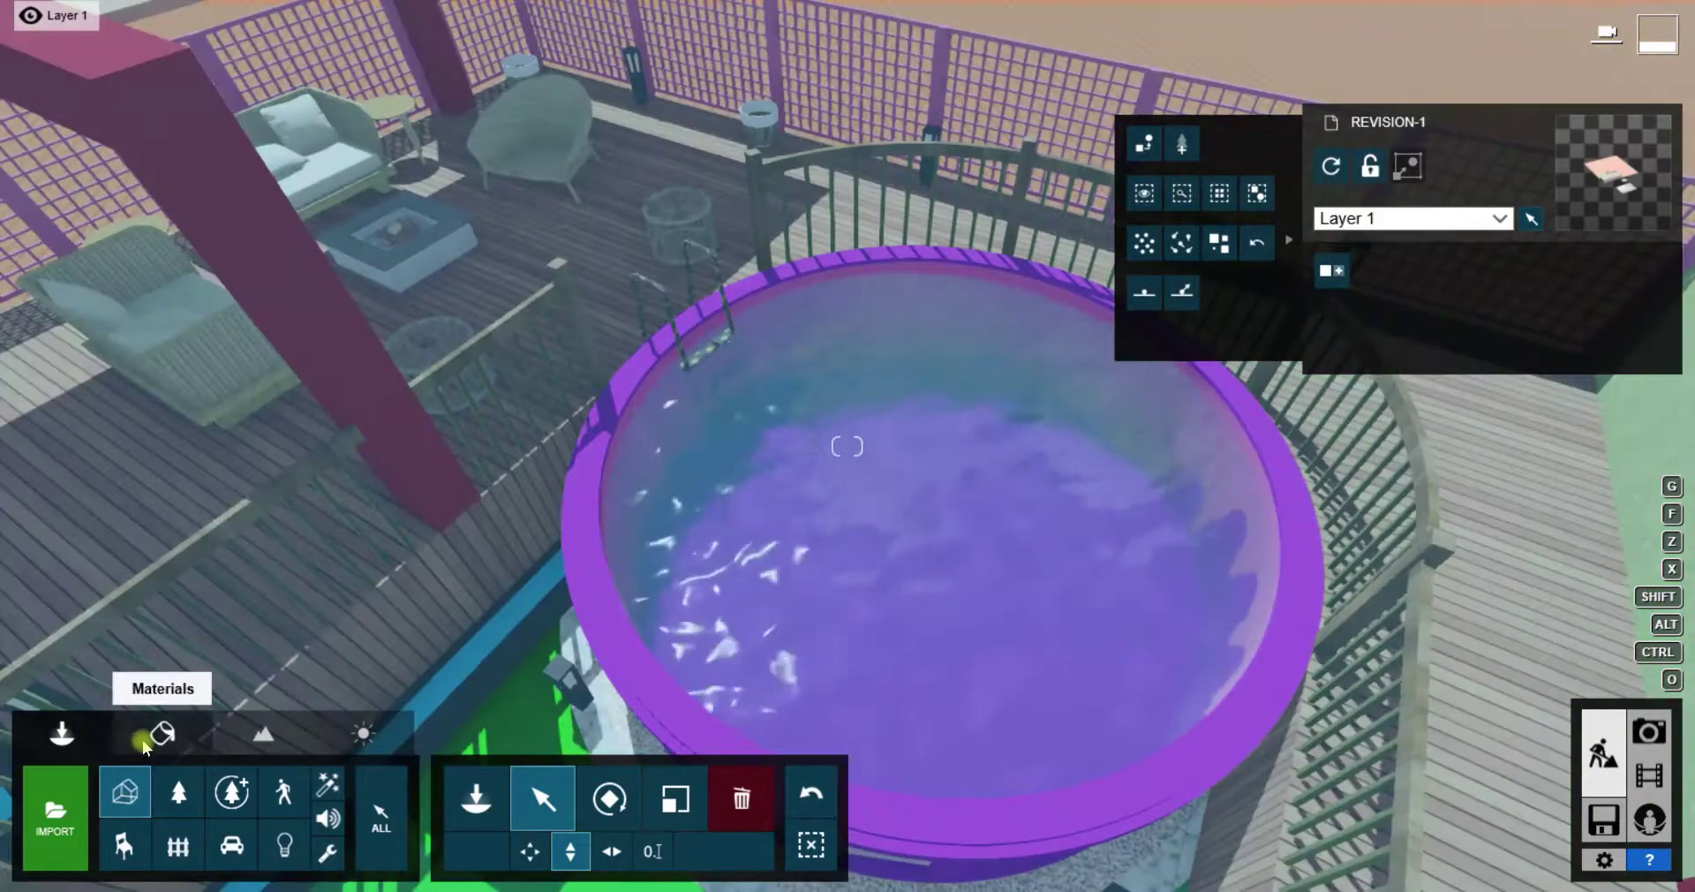
Give the pool water a Tropical Ocean water material
{"action": "left_click", "coordinate": [143, 745]}
{"action": "left_click", "coordinate": [168, 450]}
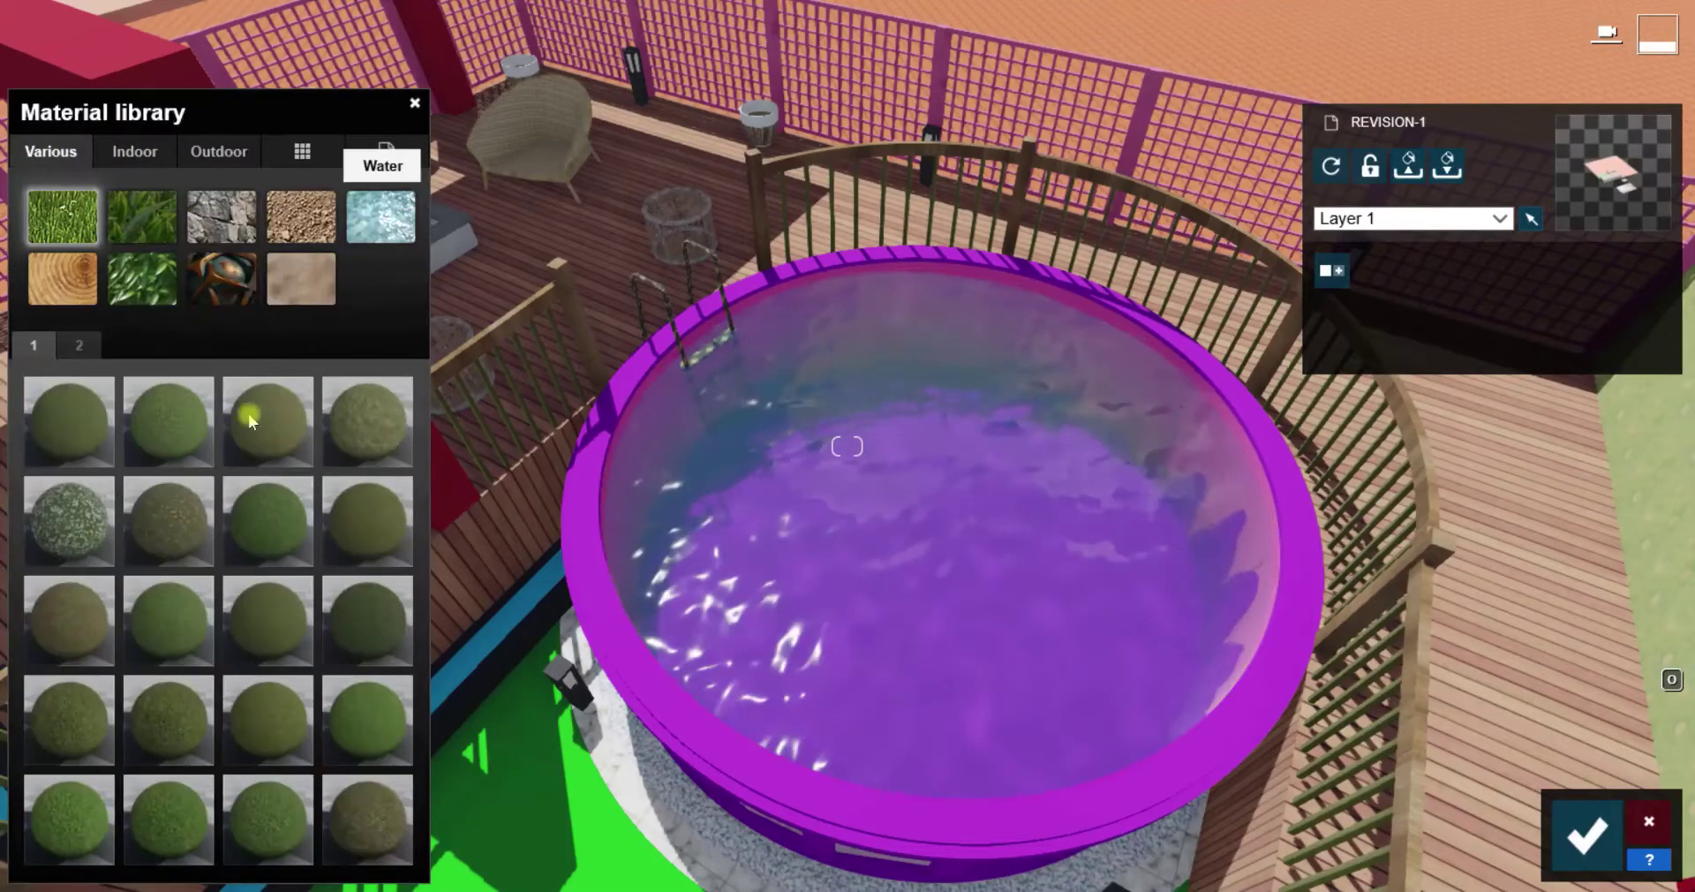
{"action": "left_click", "coordinate": [66, 429]}
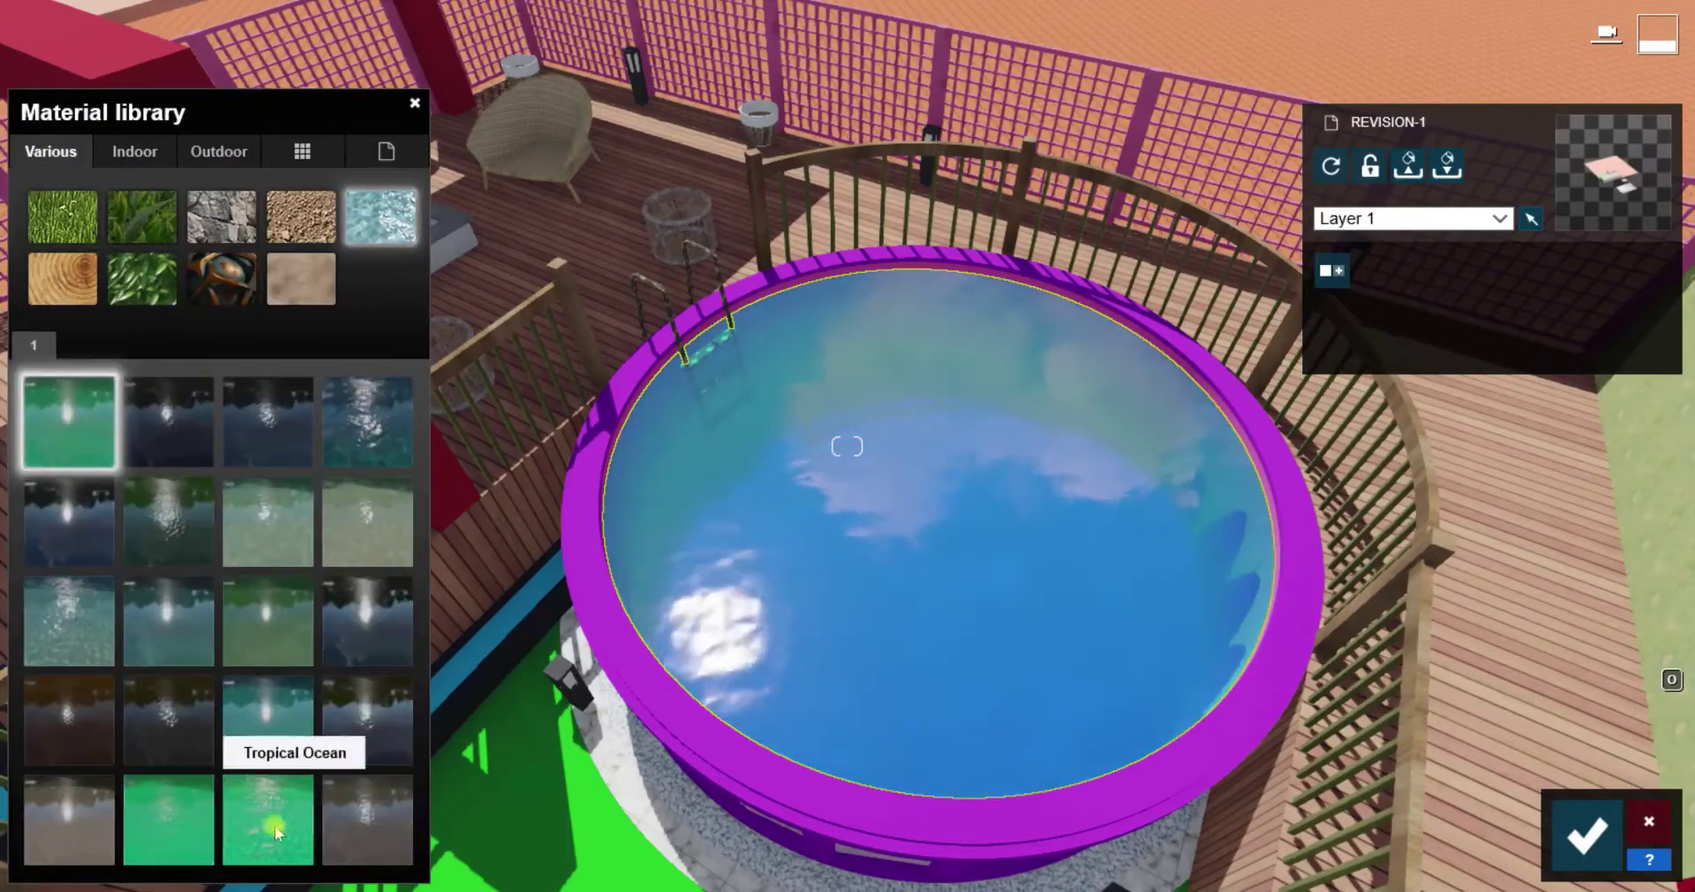
{"action": "left_click", "coordinate": [268, 819]}
{"action": "right_click_drag", "start_coordinate": [632, 463], "coordinate": [632, 463]}
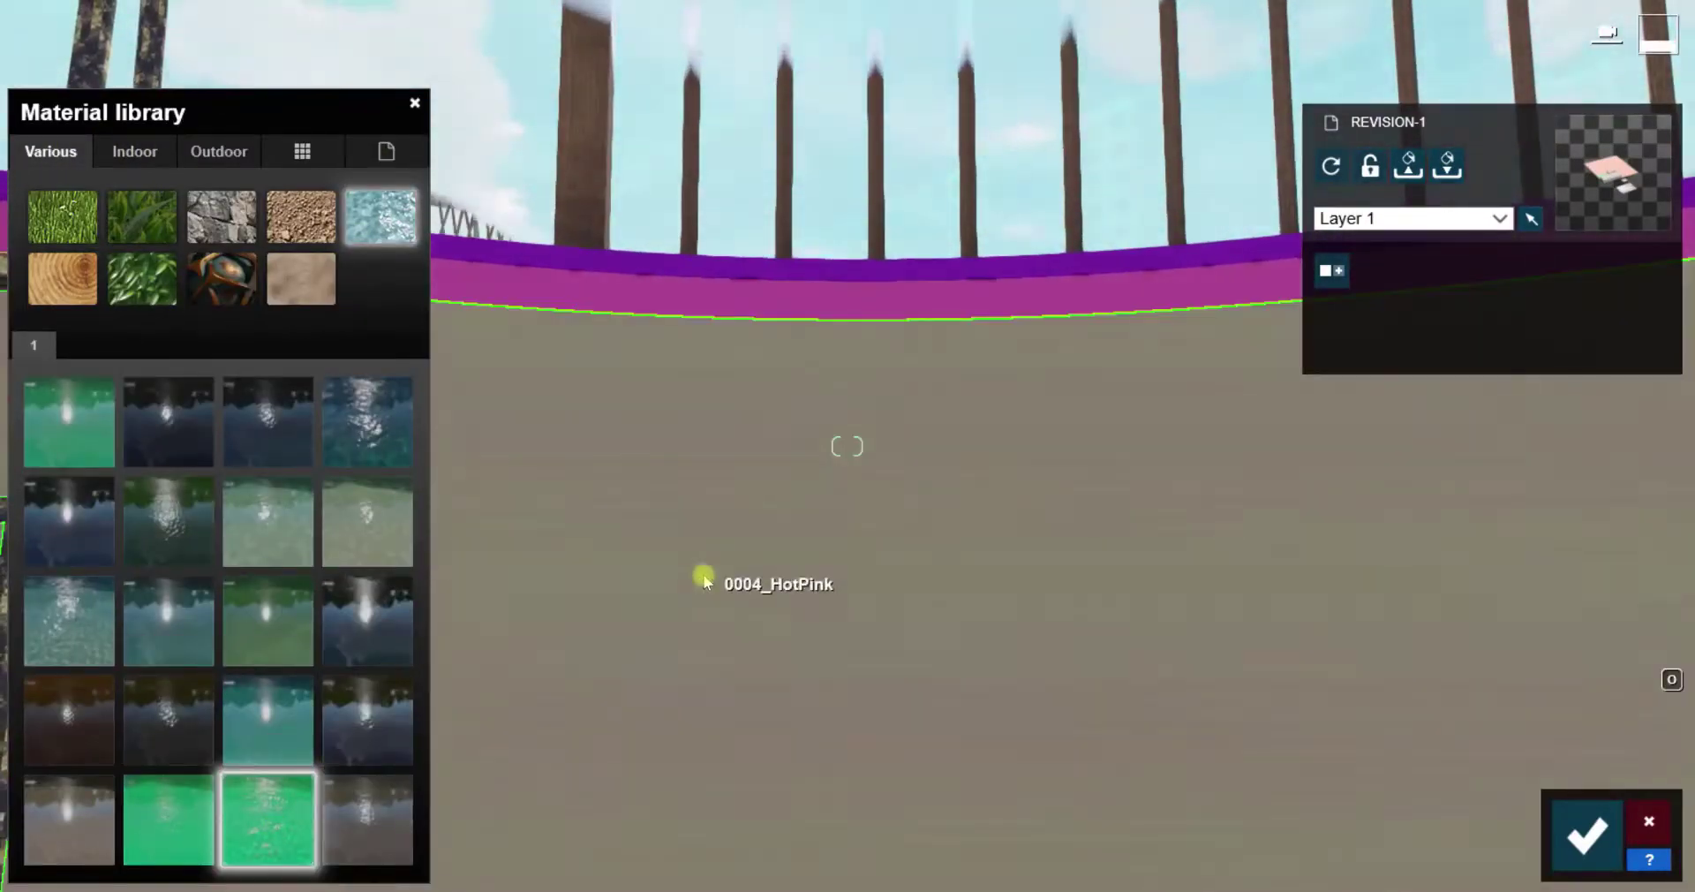
Cover the pool's inner wall with teal square tiles from the sixth Tiles page
{"action": "left_click", "coordinate": [168, 338]}
{"action": "left_click", "coordinate": [218, 151]}
{"action": "left_click", "coordinate": [134, 151]}
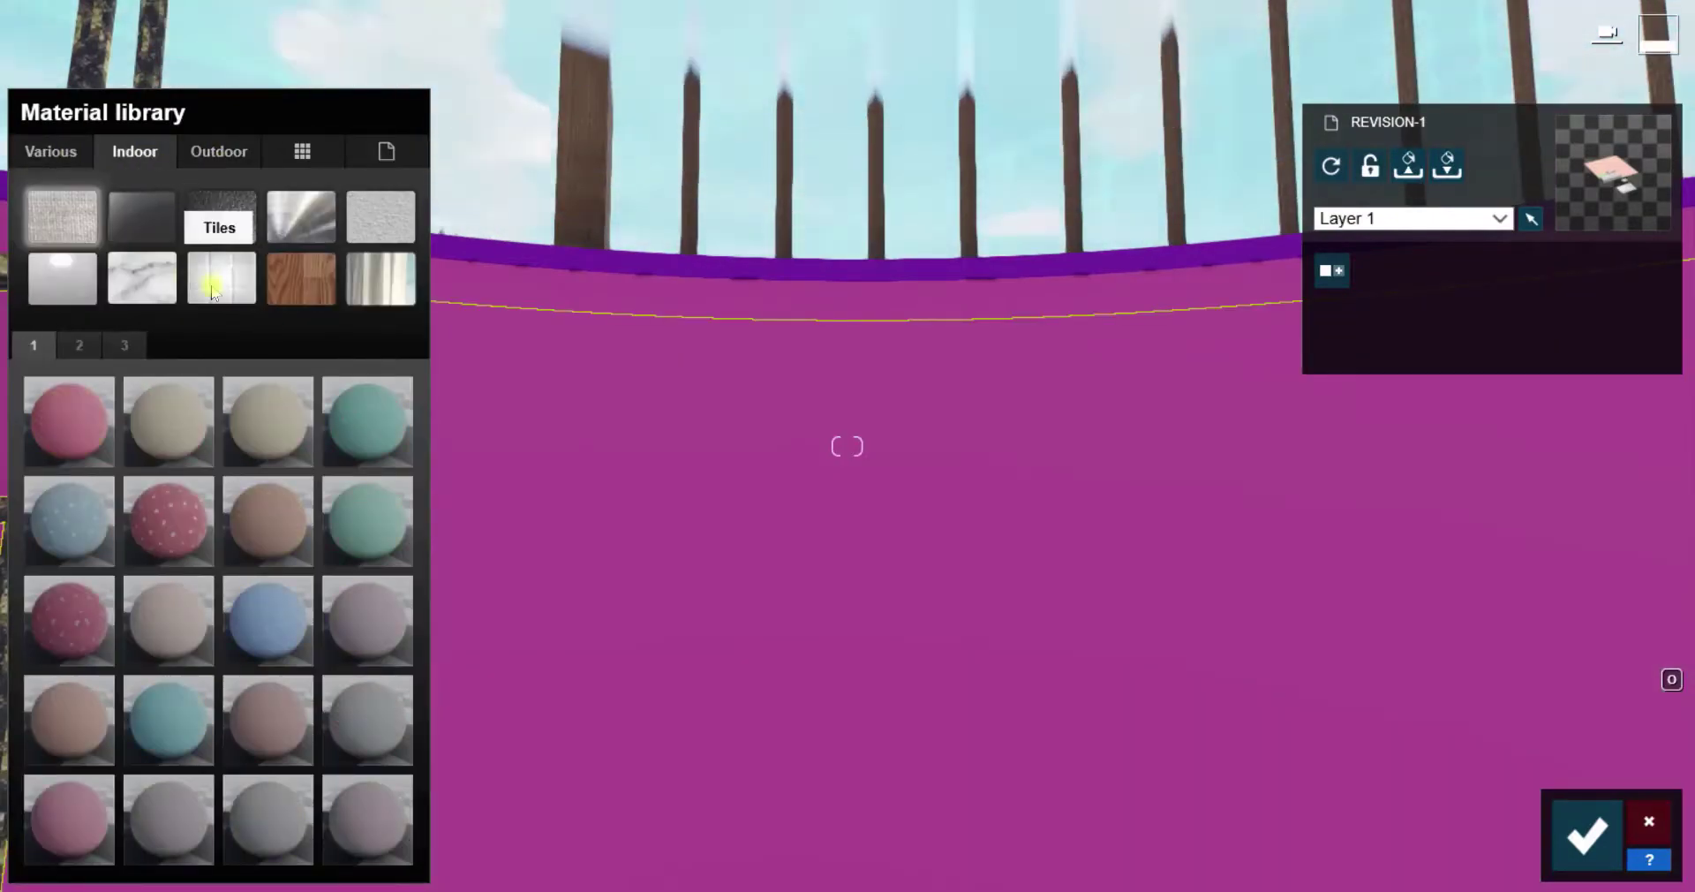
{"action": "left_click", "coordinate": [220, 278]}
{"action": "left_click", "coordinate": [256, 450]}
{"action": "left_click", "coordinate": [178, 441]}
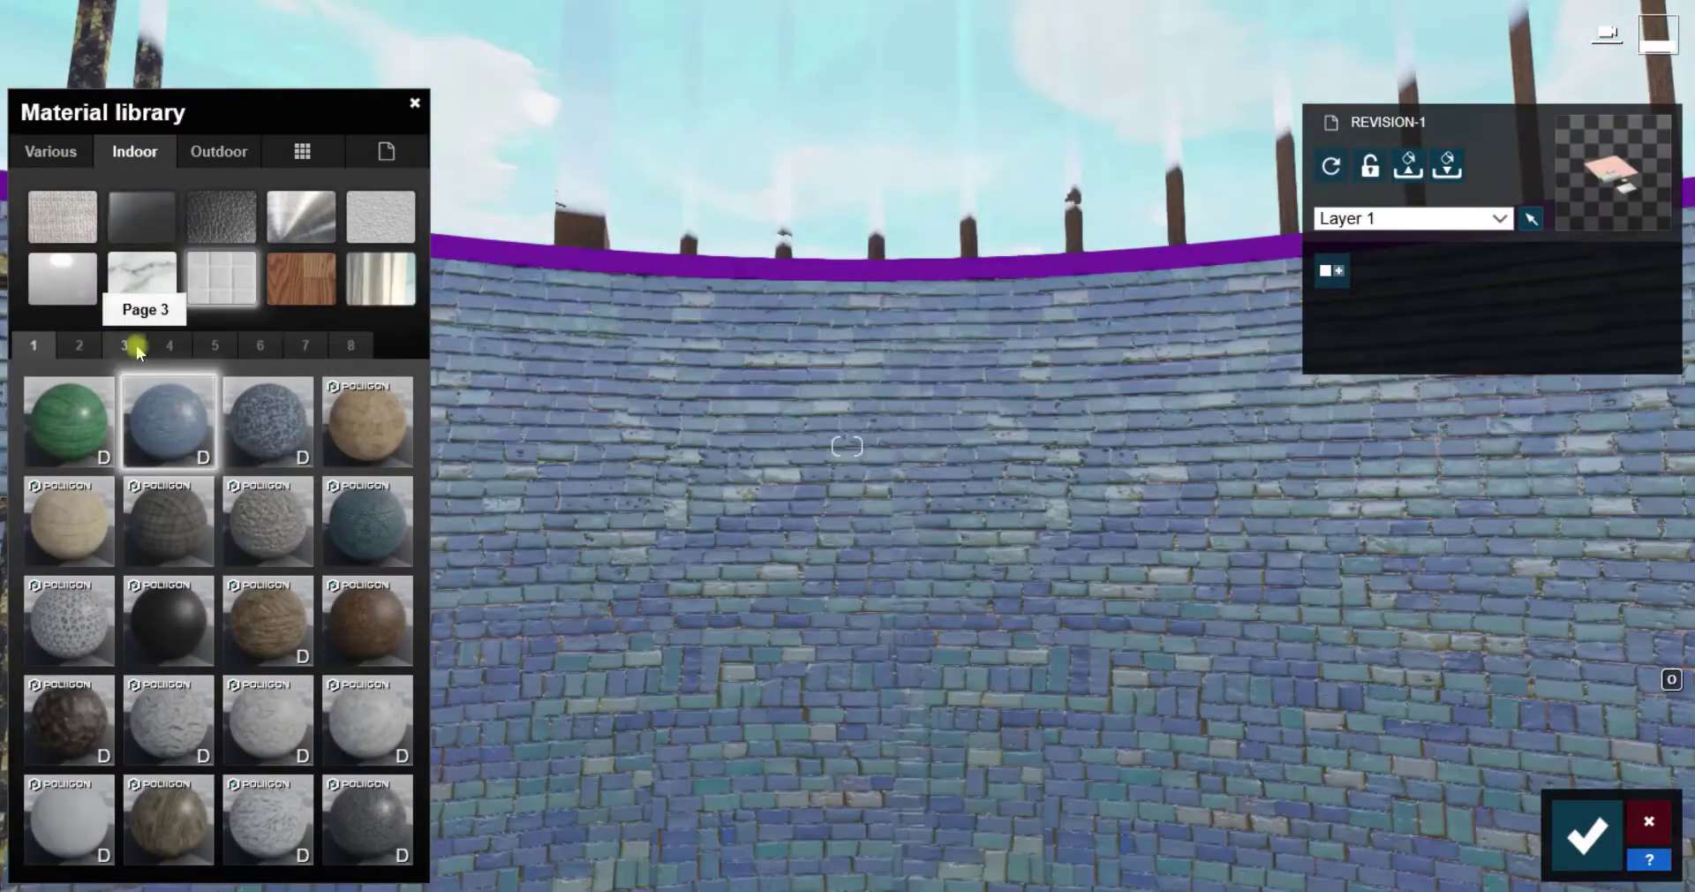
{"action": "left_click", "coordinate": [124, 344]}
{"action": "left_click", "coordinate": [53, 420]}
{"action": "left_click", "coordinate": [260, 344]}
{"action": "left_click", "coordinate": [353, 834]}
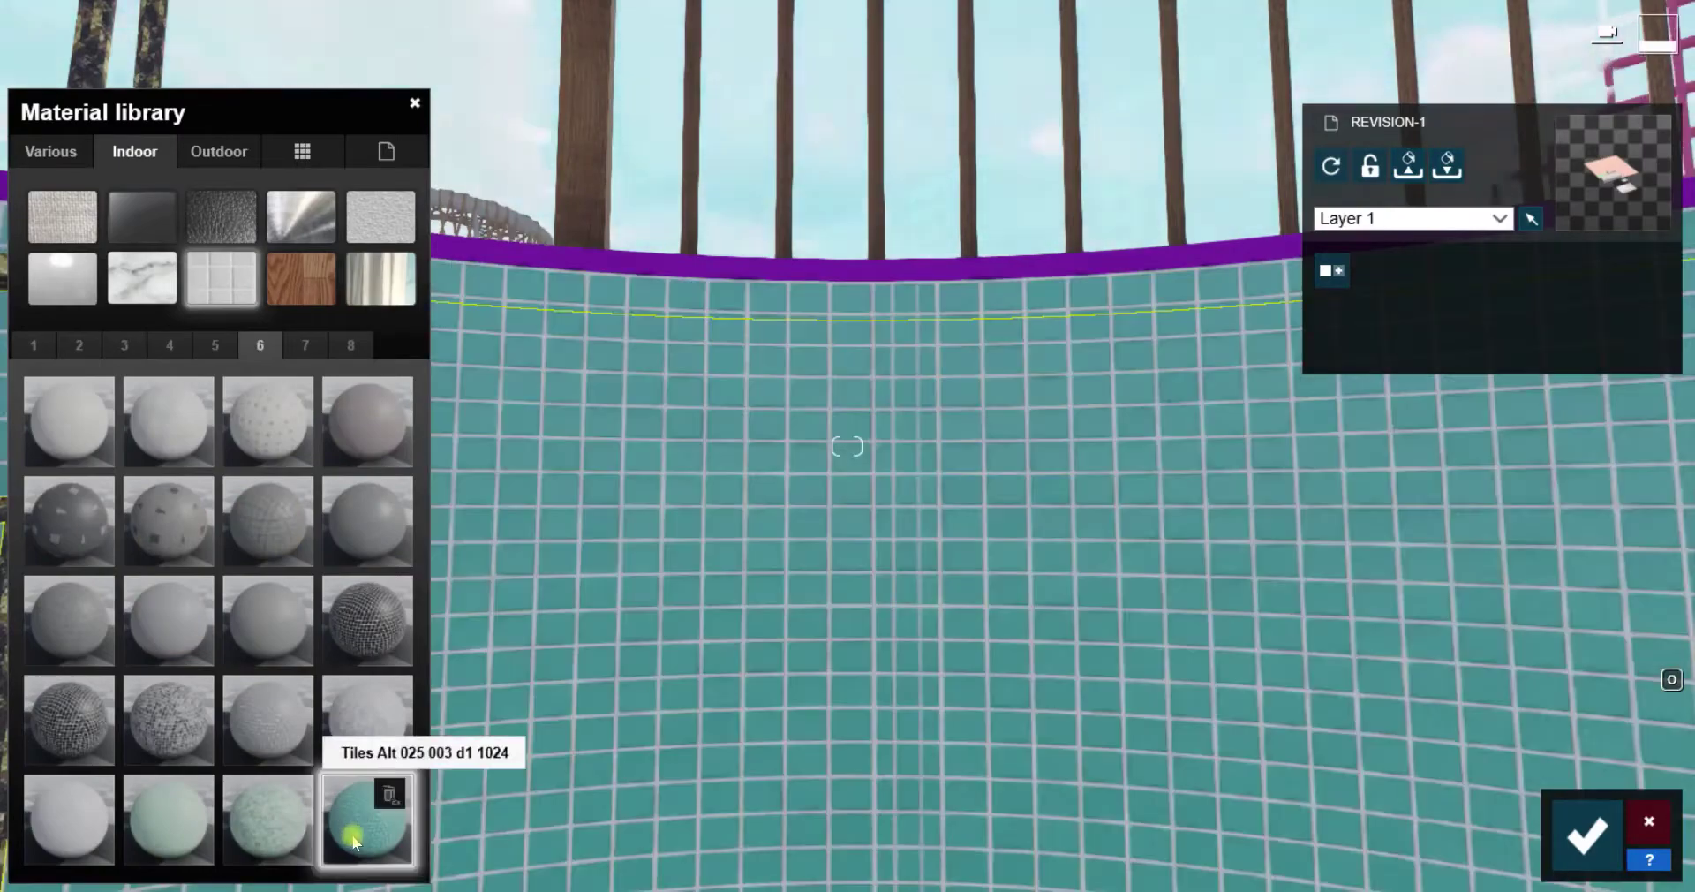
{"action": "left_click", "coordinate": [353, 840]}
{"action": "left_click", "coordinate": [22, 218]}
{"action": "left_click", "coordinate": [267, 817]}
{"action": "left_click", "coordinate": [268, 817]}
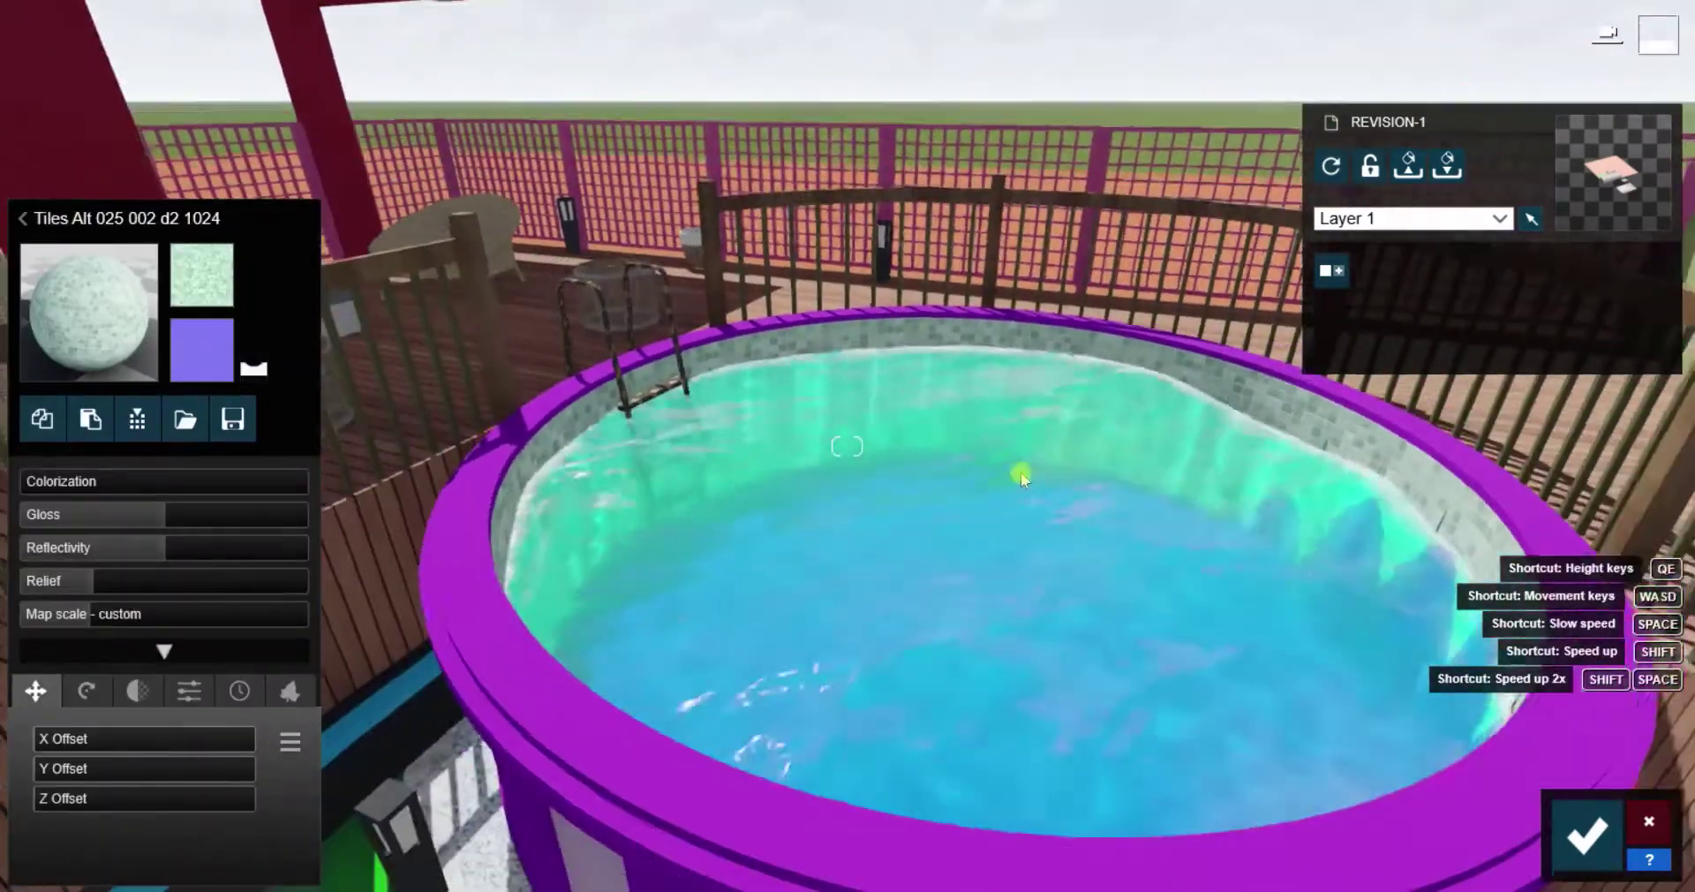
Switch the pool water to Tropical Lake
{"action": "left_click", "coordinate": [927, 575]}
{"action": "left_click", "coordinate": [22, 303]}
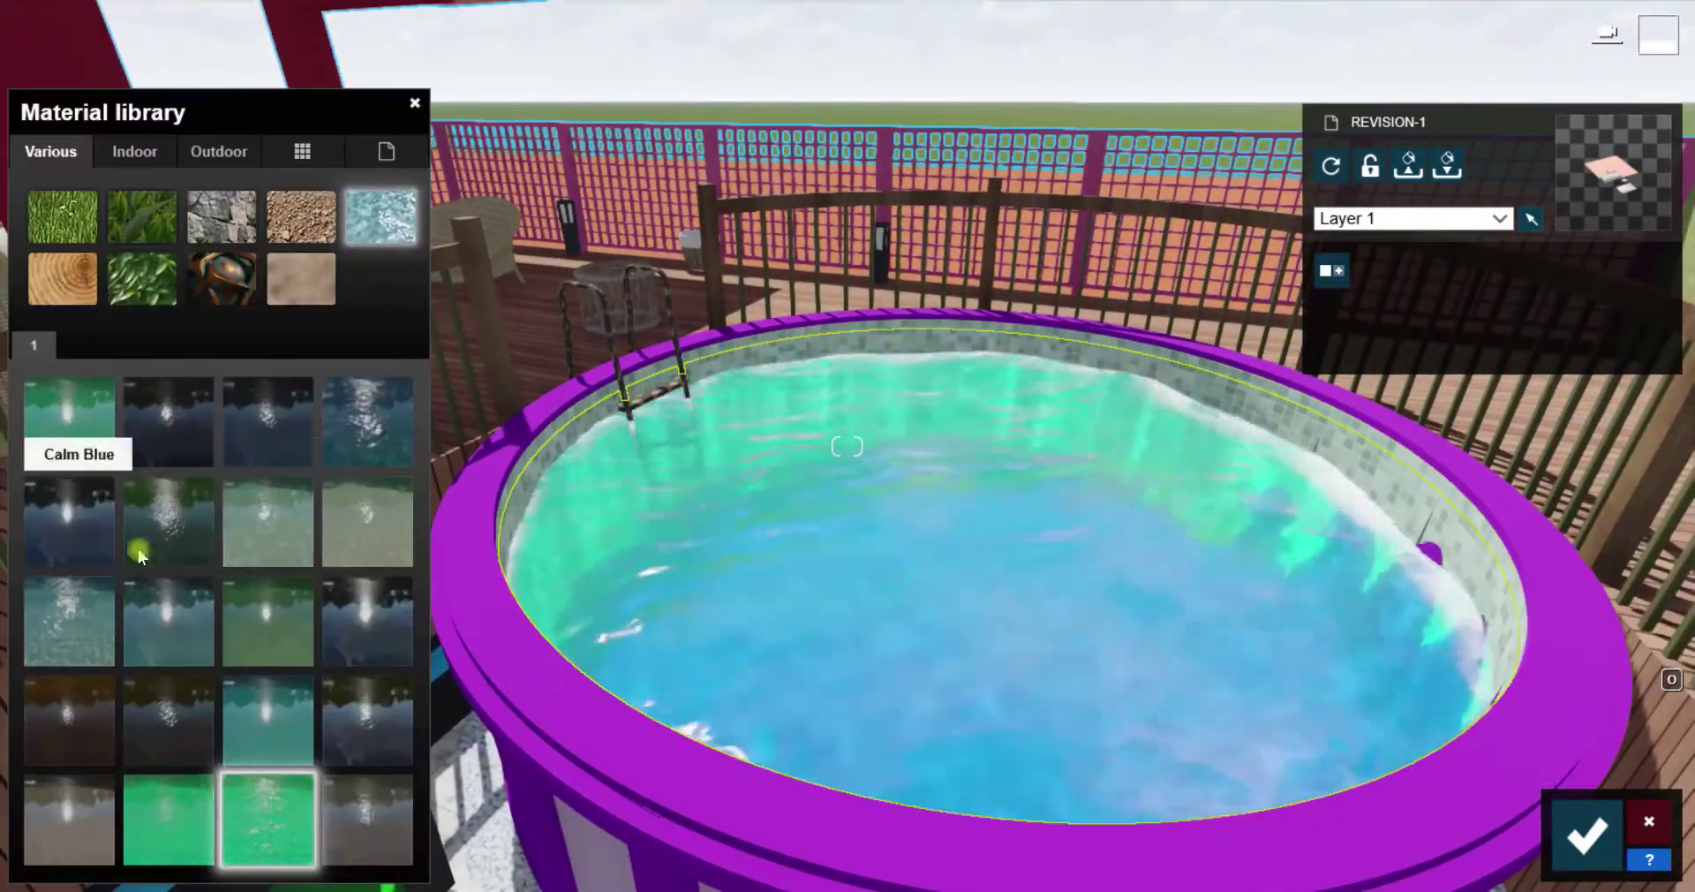
{"action": "left_click", "coordinate": [155, 824]}
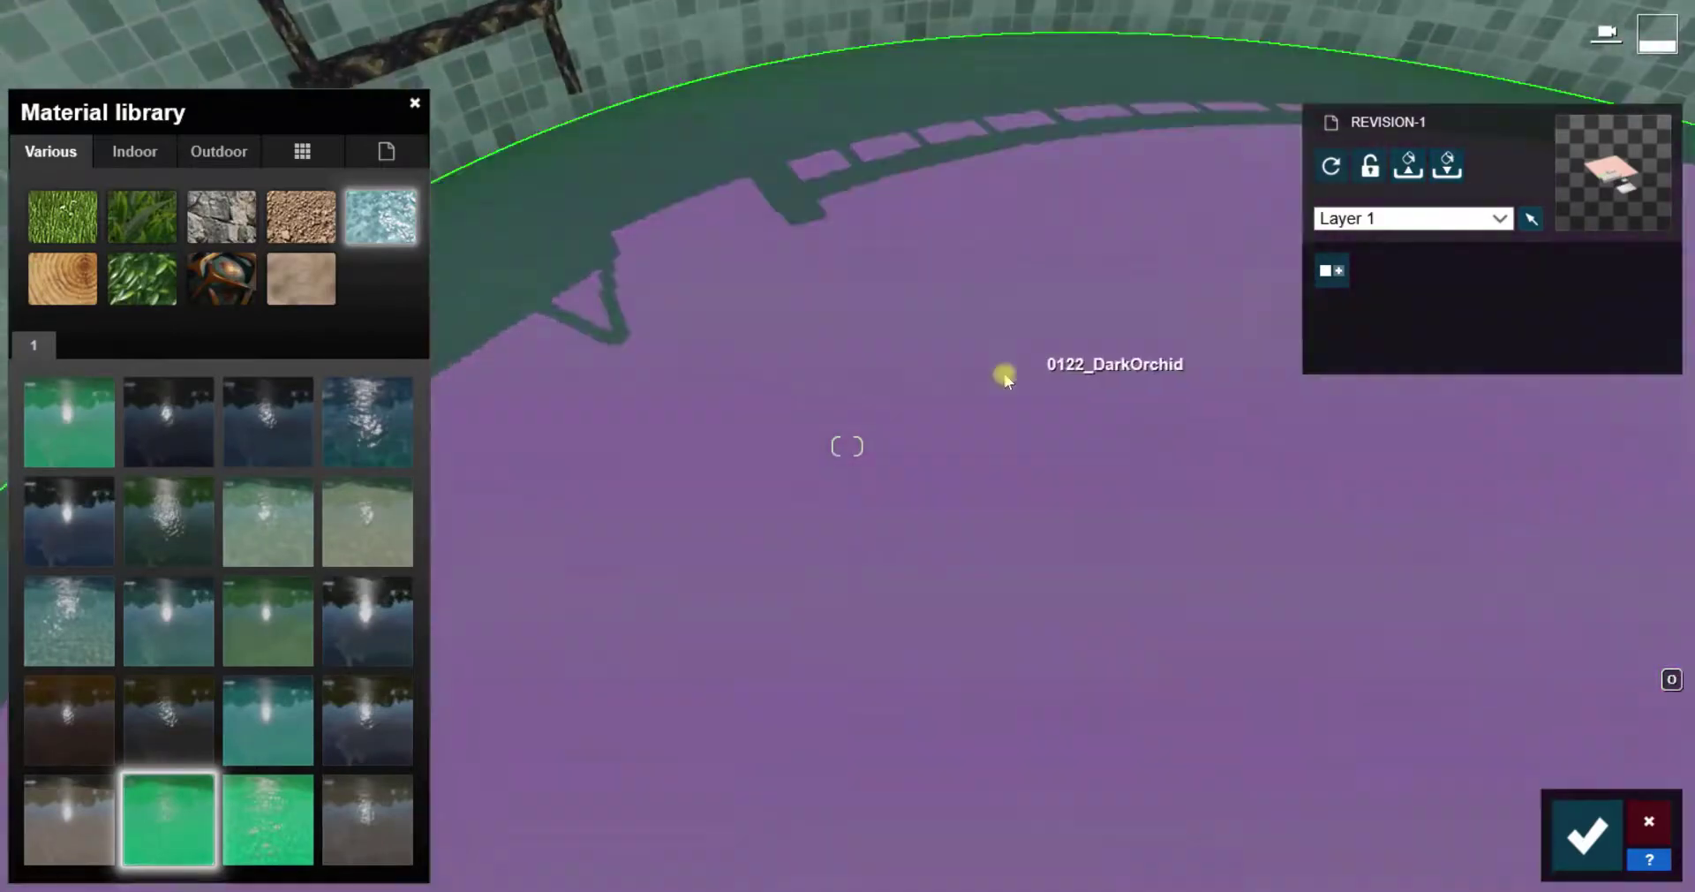
Cover the pool floor with grey mosaic tiles and save the material changes
{"action": "left_click", "coordinate": [154, 149]}
{"action": "left_click", "coordinate": [221, 278]}
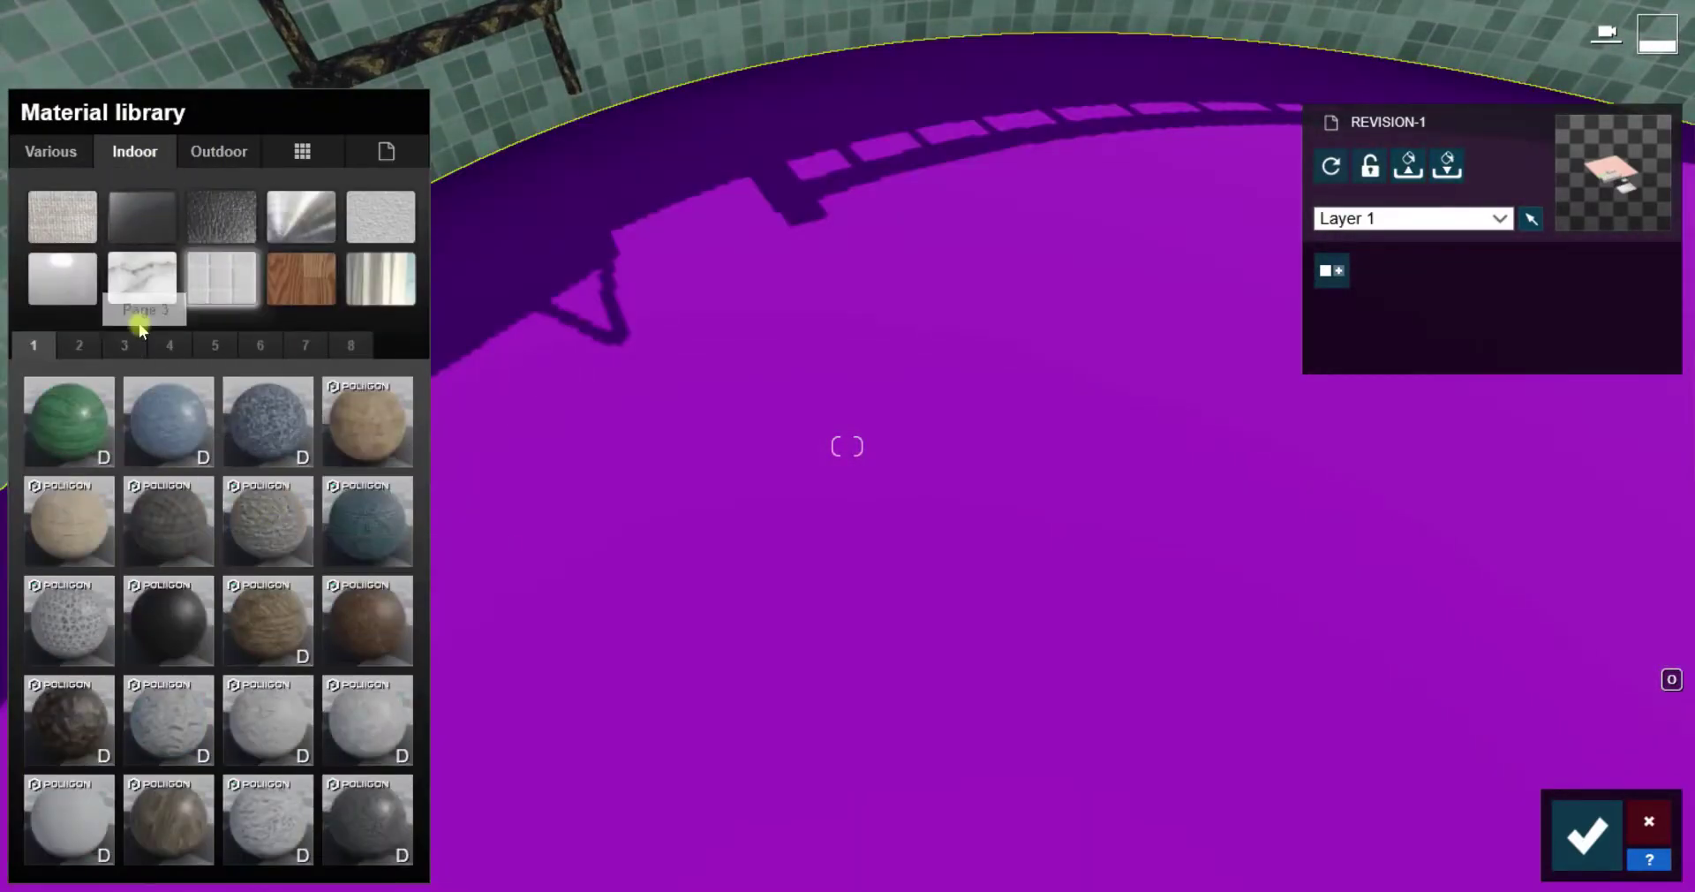
{"action": "left_click", "coordinate": [217, 344]}
{"action": "left_click", "coordinate": [252, 345]}
{"action": "left_click", "coordinate": [368, 622]}
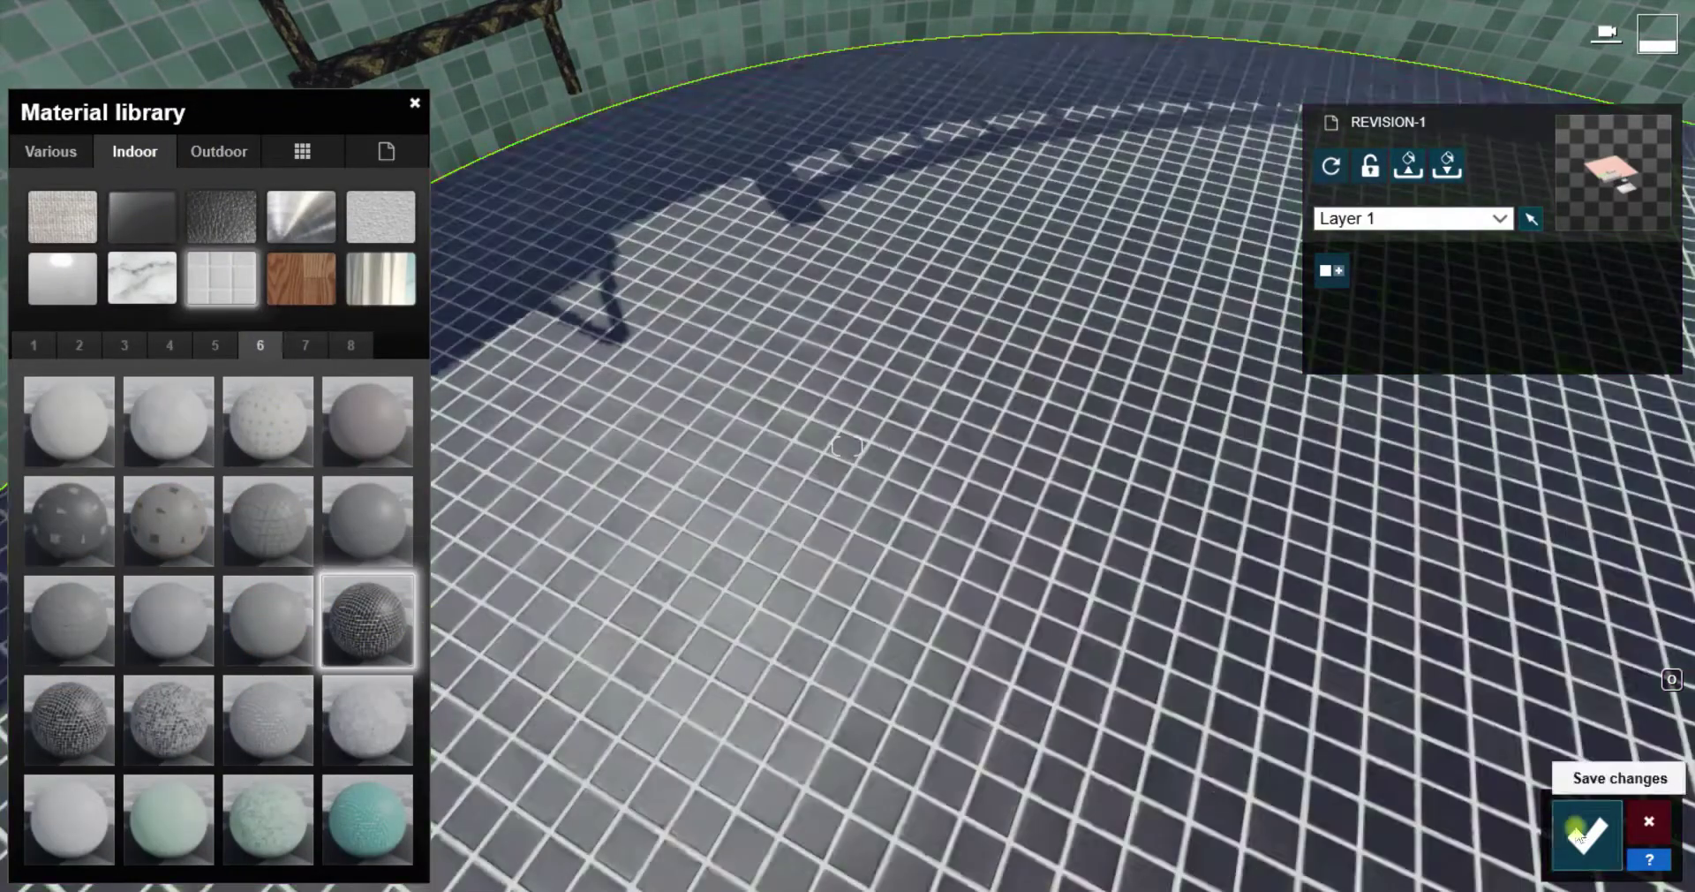
{"action": "left_click", "coordinate": [1561, 832]}
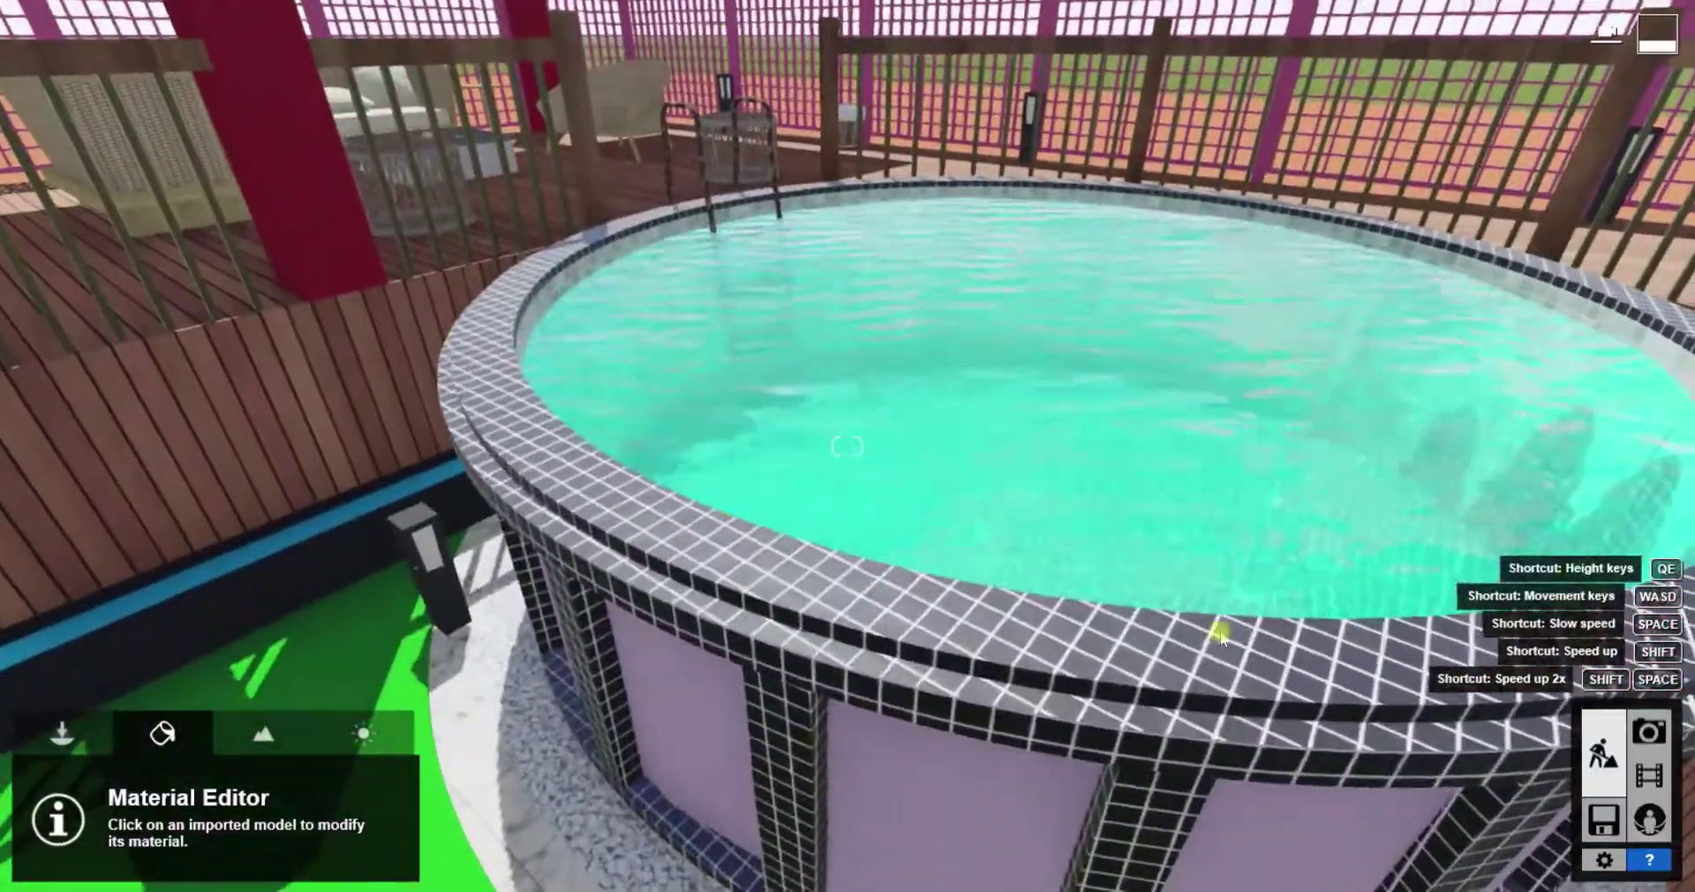
Give the pool frame a Standard material using the dark wood texture from Desktop\SKP MATERIAL
{"action": "left_click", "coordinate": [940, 609]}
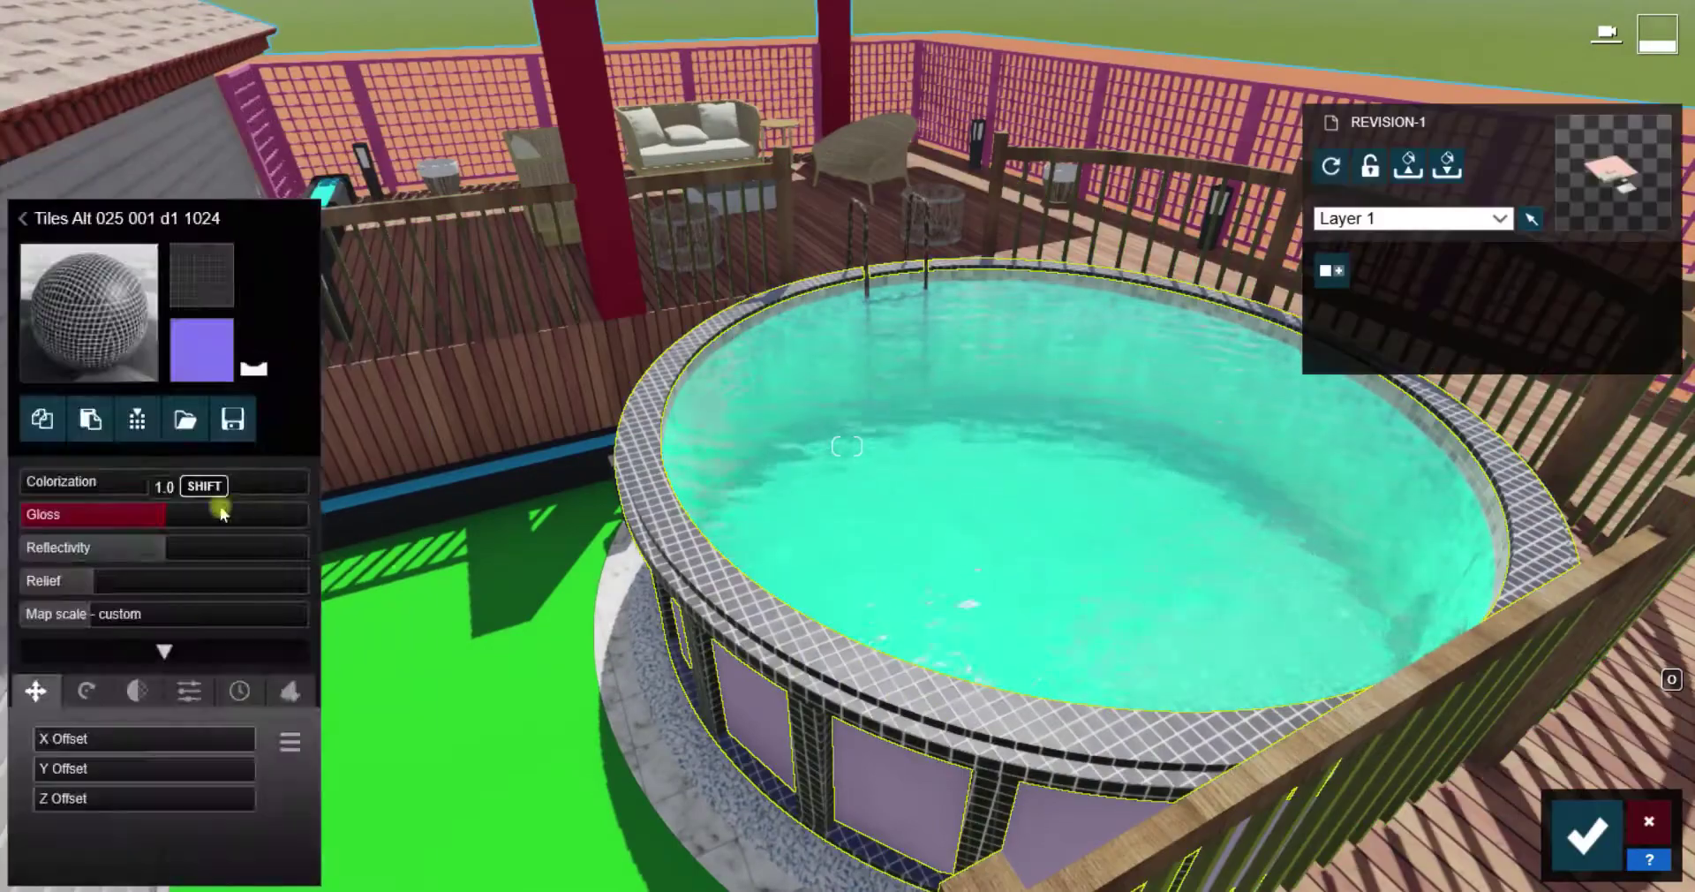
{"action": "left_click", "coordinate": [89, 312]}
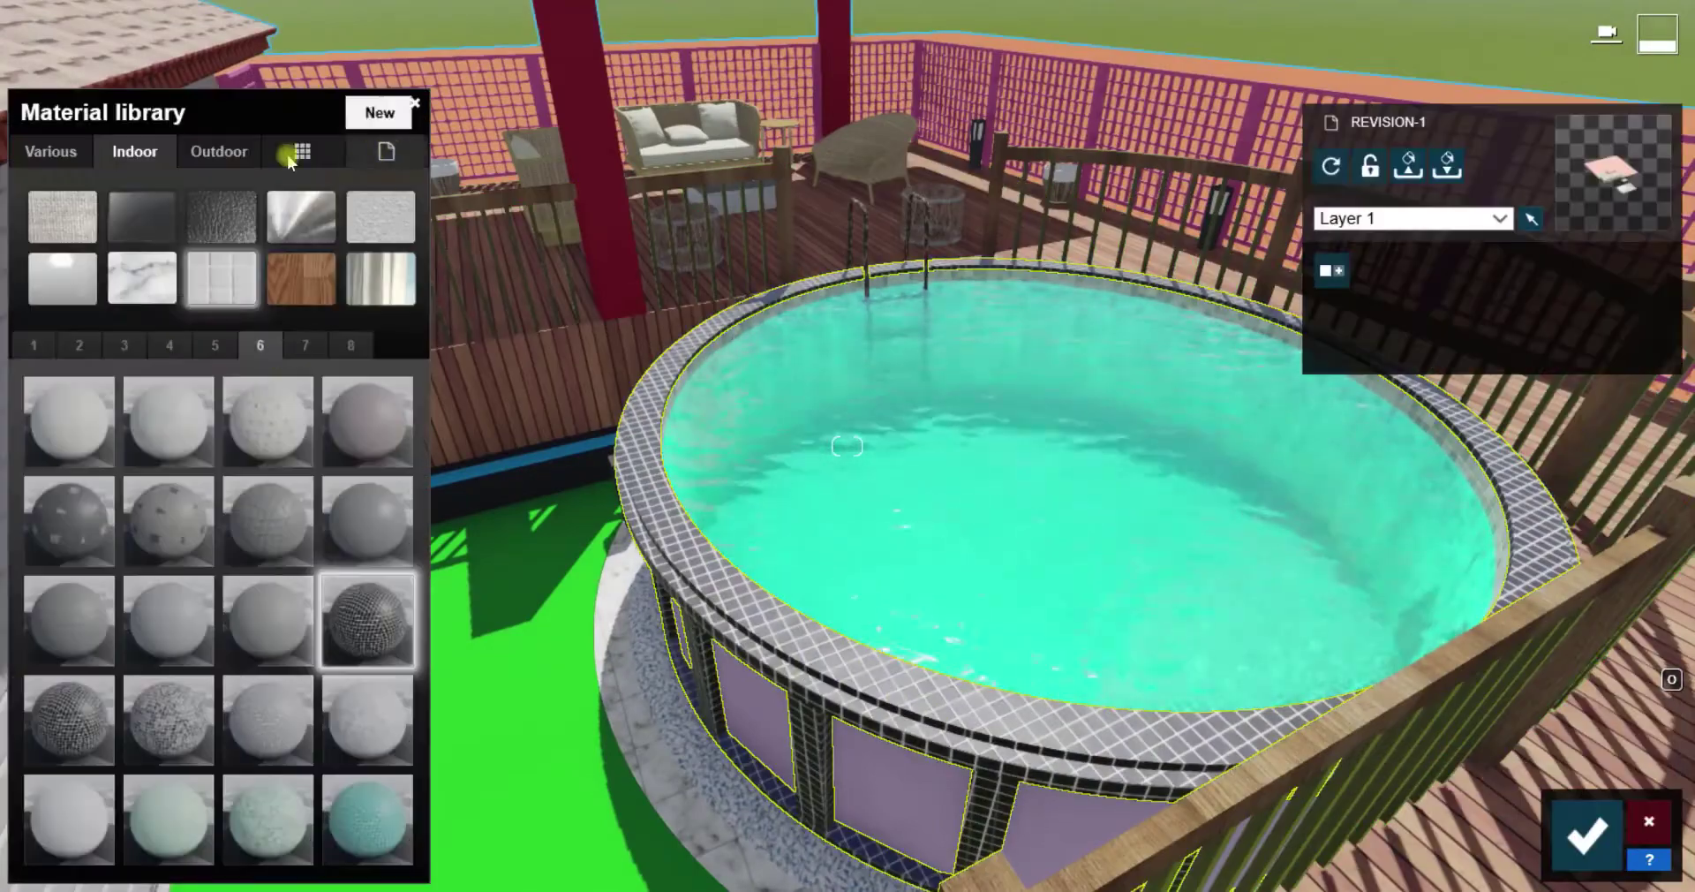
{"action": "left_click", "coordinate": [76, 461]}
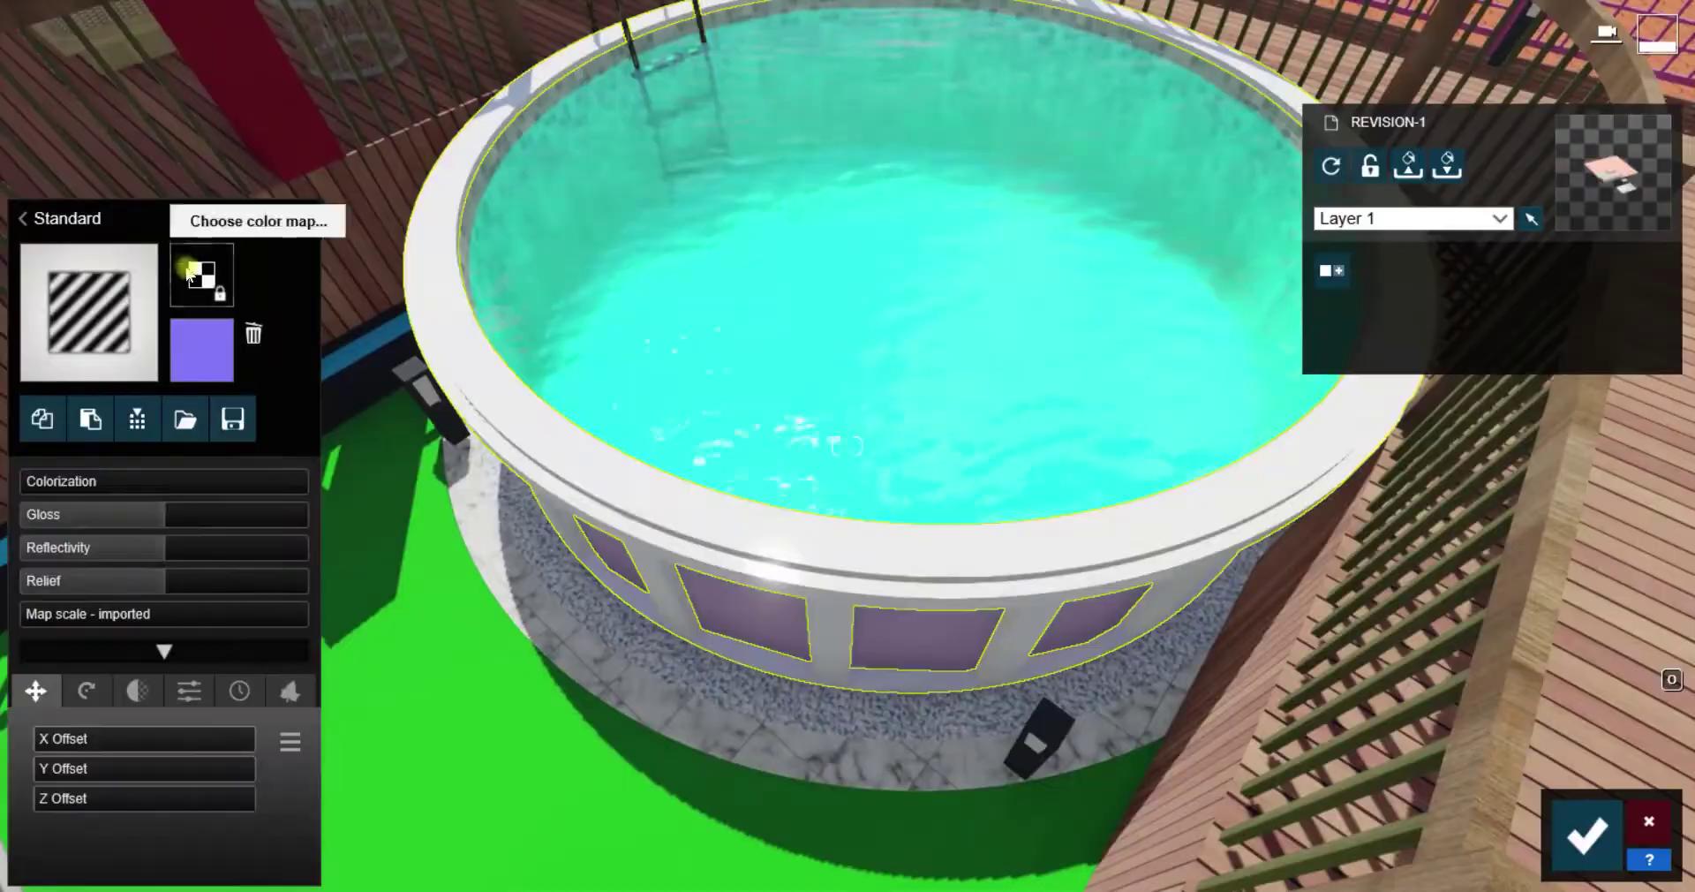
{"action": "left_click", "coordinate": [202, 275]}
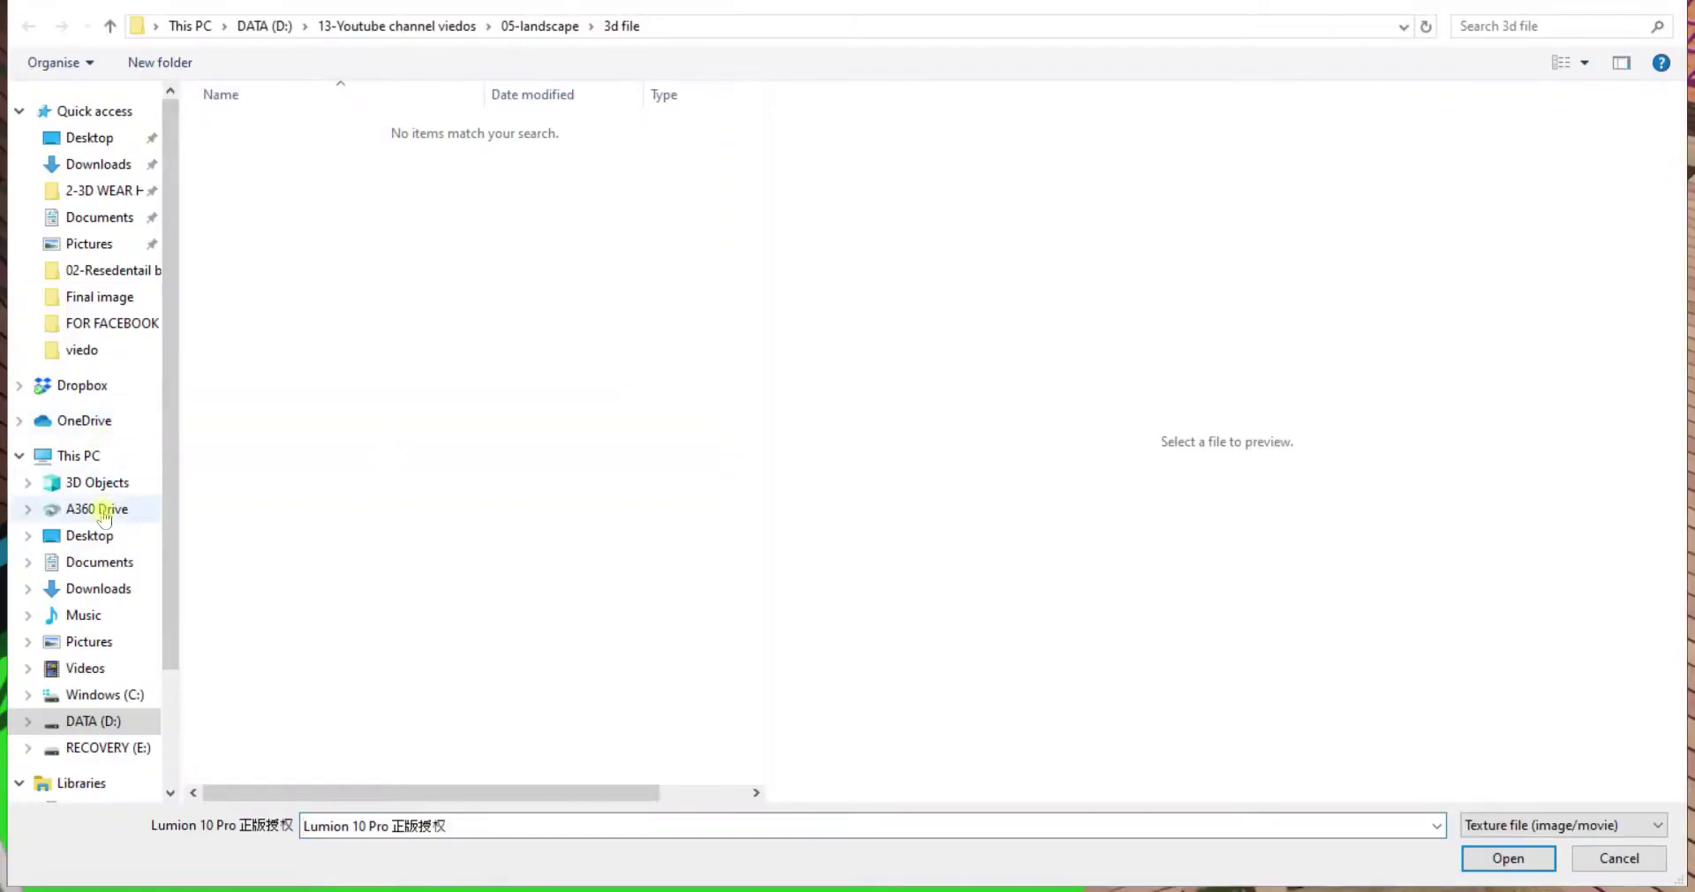
{"action": "left_click", "coordinate": [89, 534]}
{"action": "scroll", "coordinate": [406, 459], "scroll_direction": "down", "scroll_amount": 10}
{"action": "scroll", "coordinate": [406, 460], "scroll_direction": "up", "scroll_amount": 3}
{"action": "double_click", "coordinate": [344, 468]}
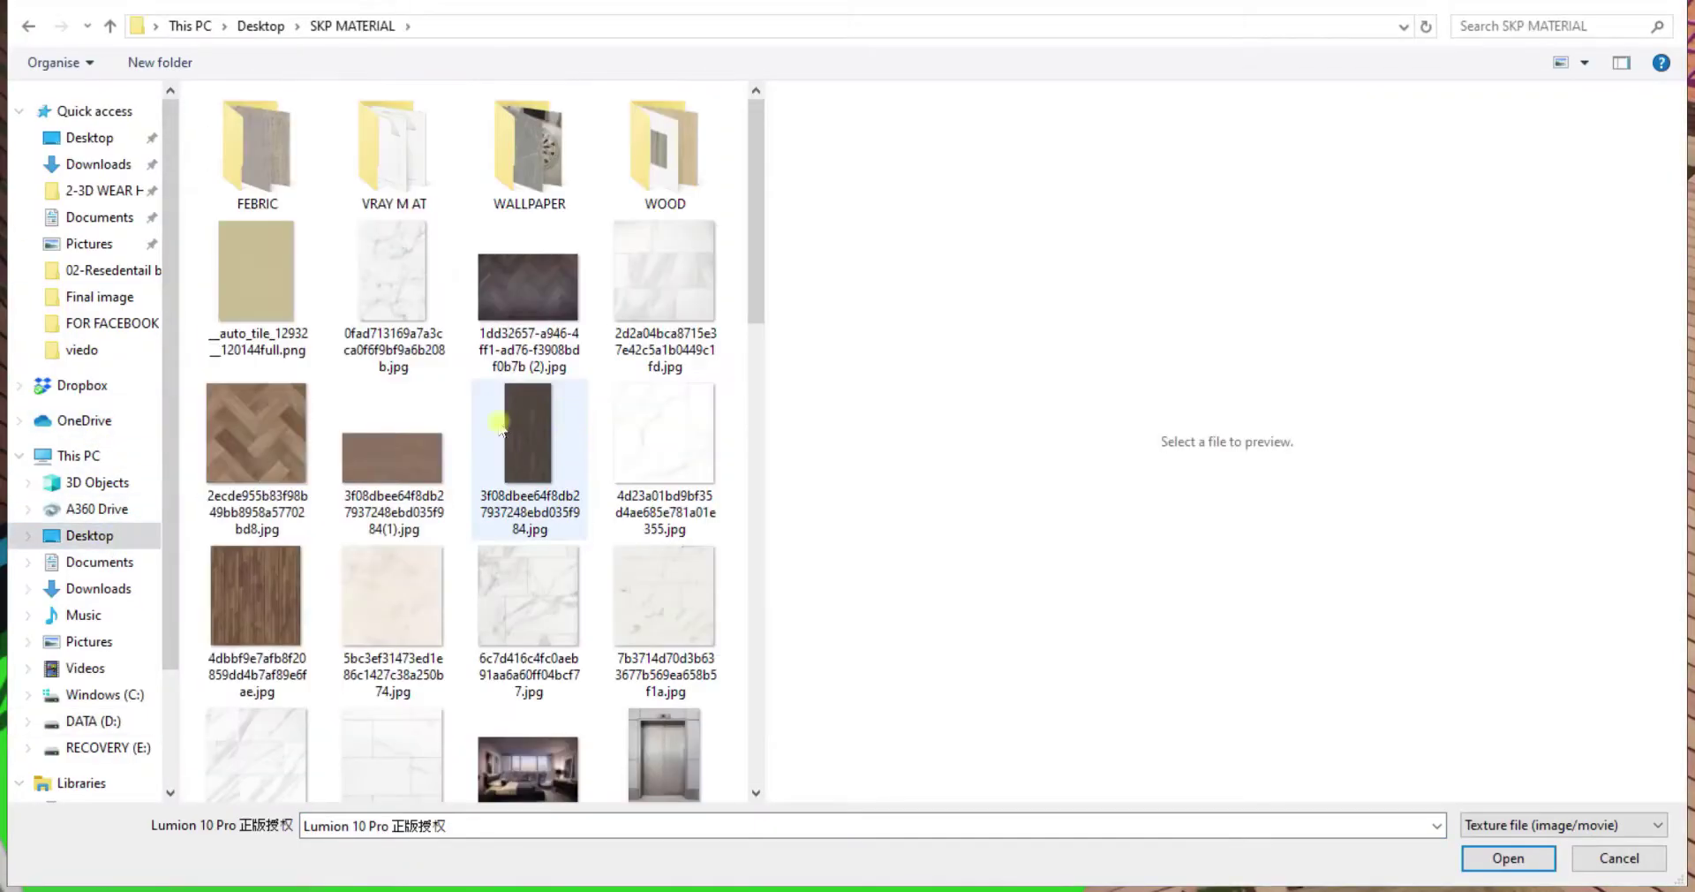
{"action": "double_click", "coordinate": [500, 426]}
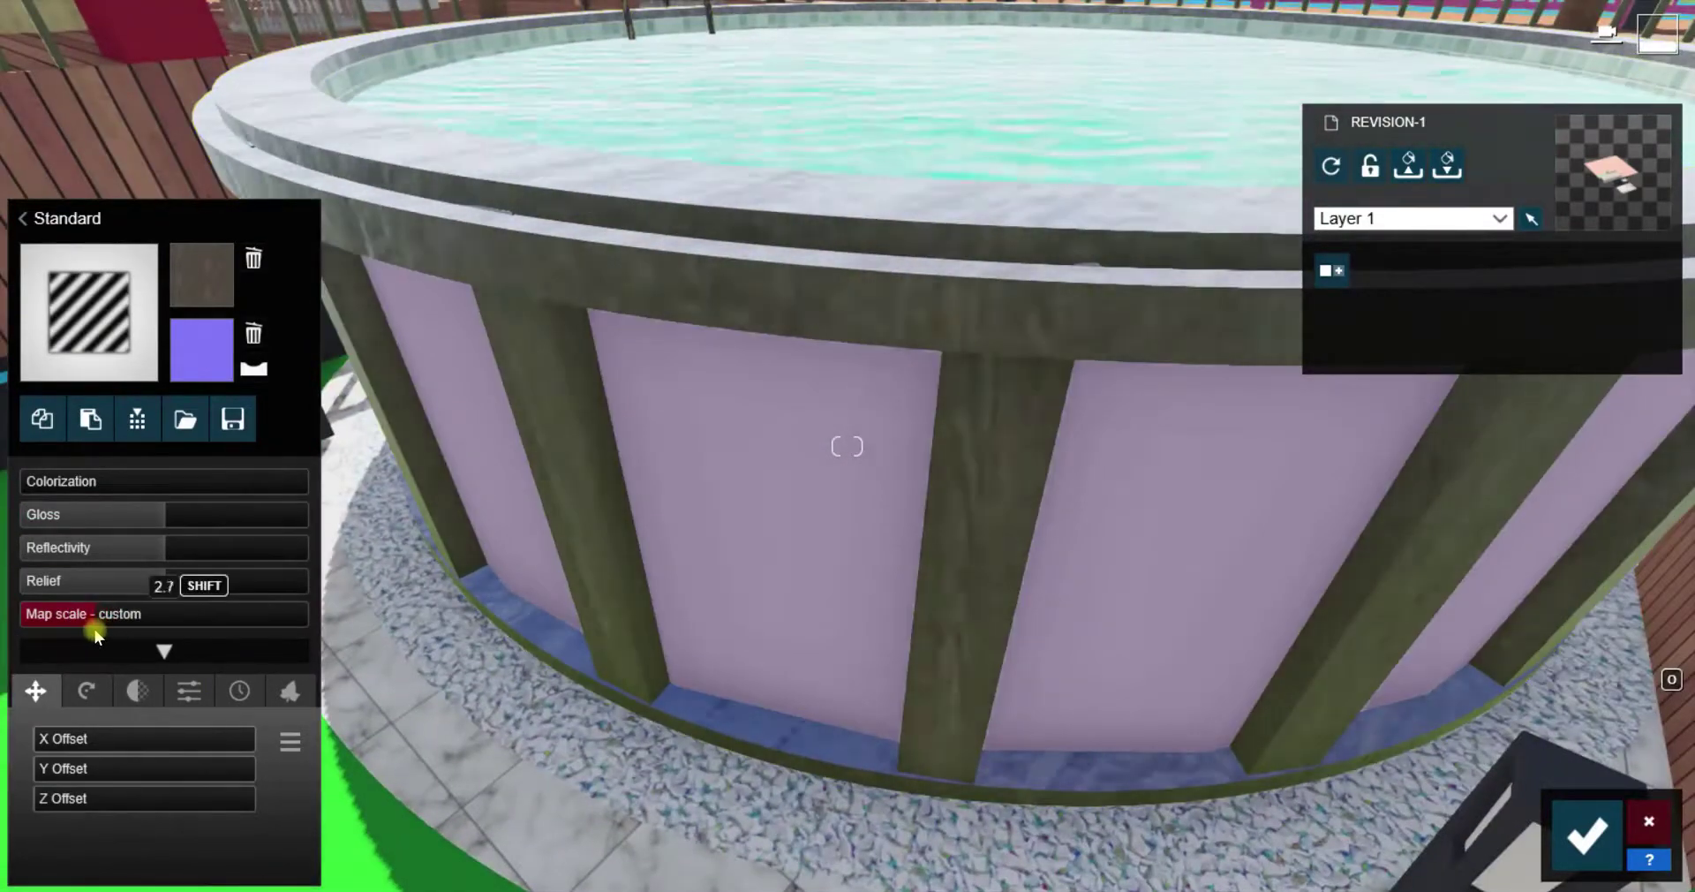
Lower the frame's gloss and reflectivity, darken its tint, then select the stairs
{"action": "left_click", "coordinate": [80, 514]}
{"action": "left_click", "coordinate": [119, 549]}
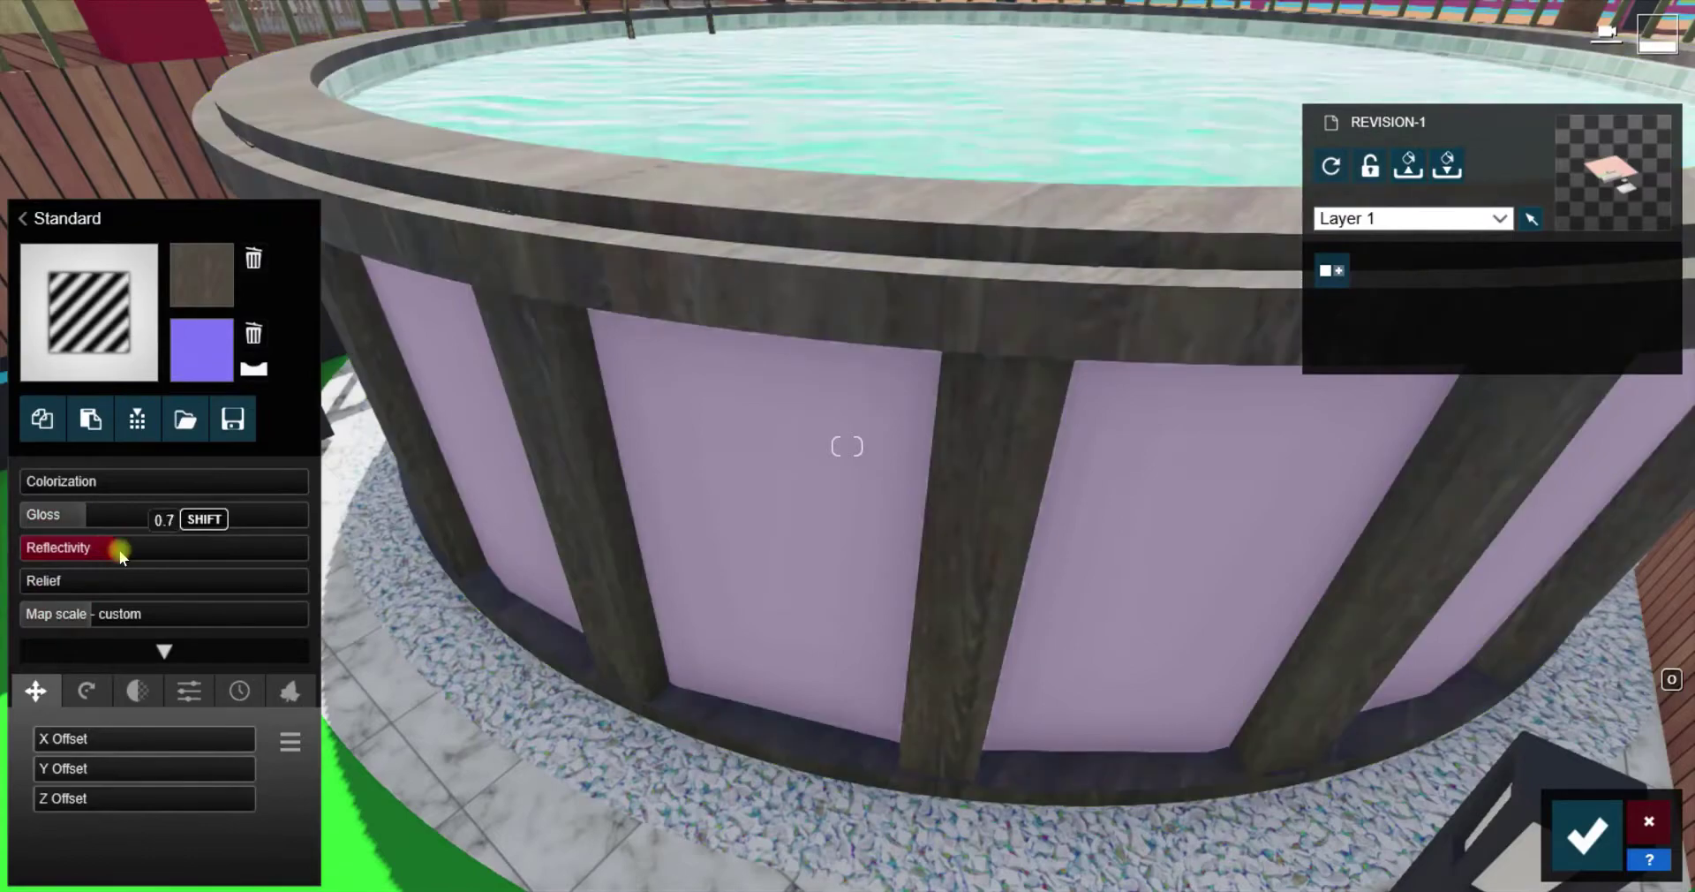
{"action": "left_click_drag", "start_coordinate": [491, 503], "coordinate": [497, 574]}
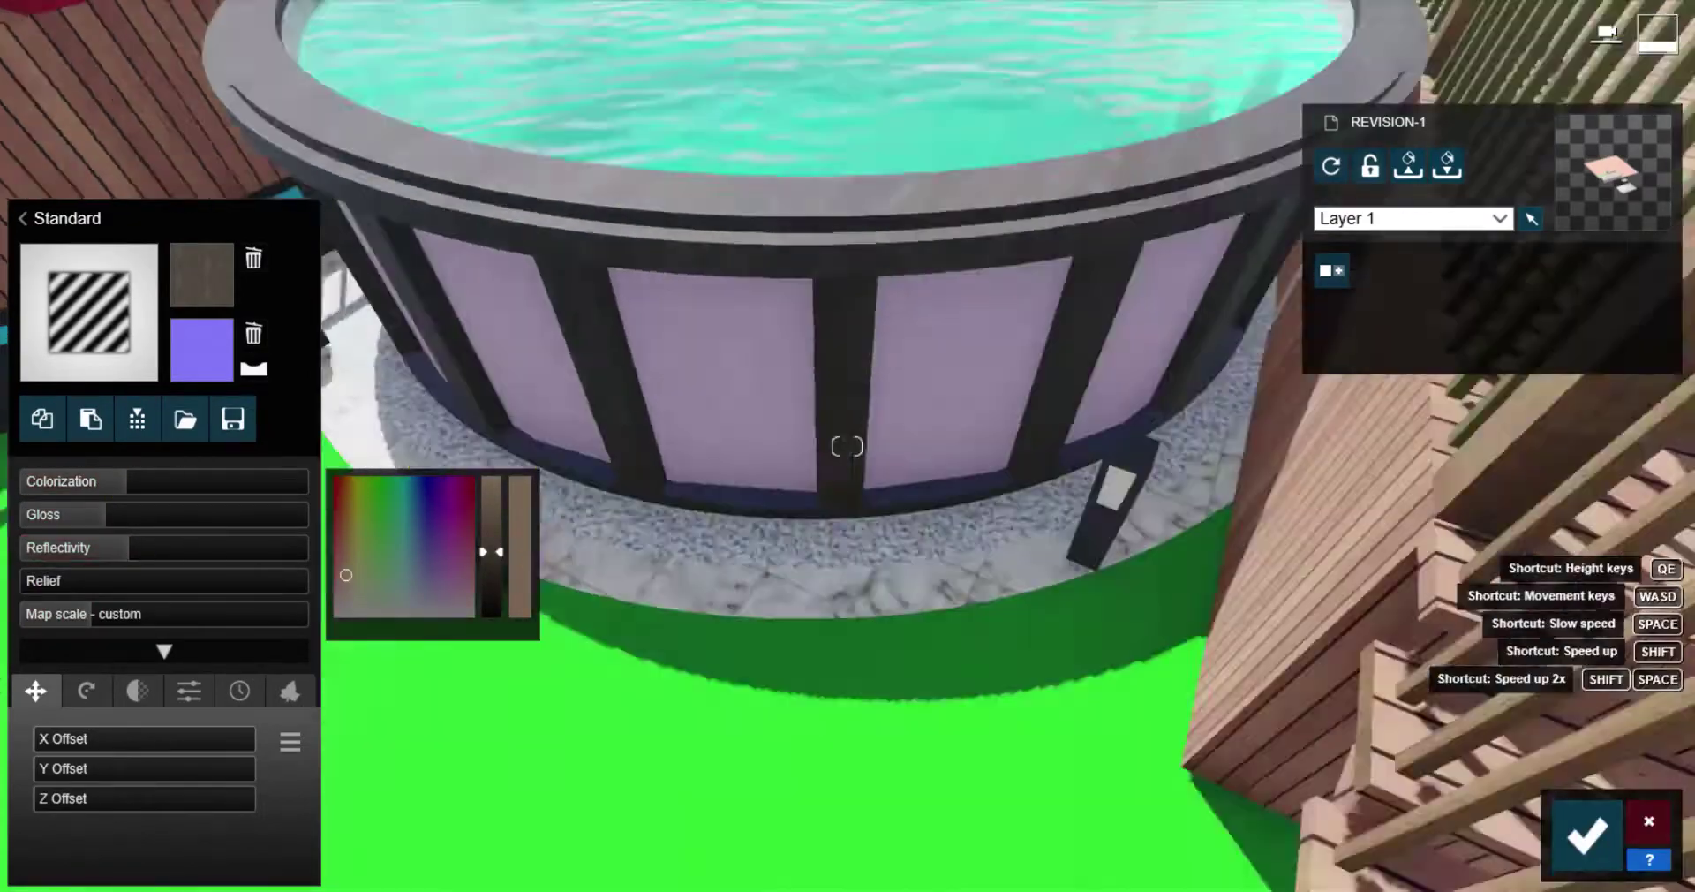
{"action": "right_click_drag", "start_coordinate": [583, 371], "coordinate": [588, 363]}
{"action": "left_click", "coordinate": [587, 364]}
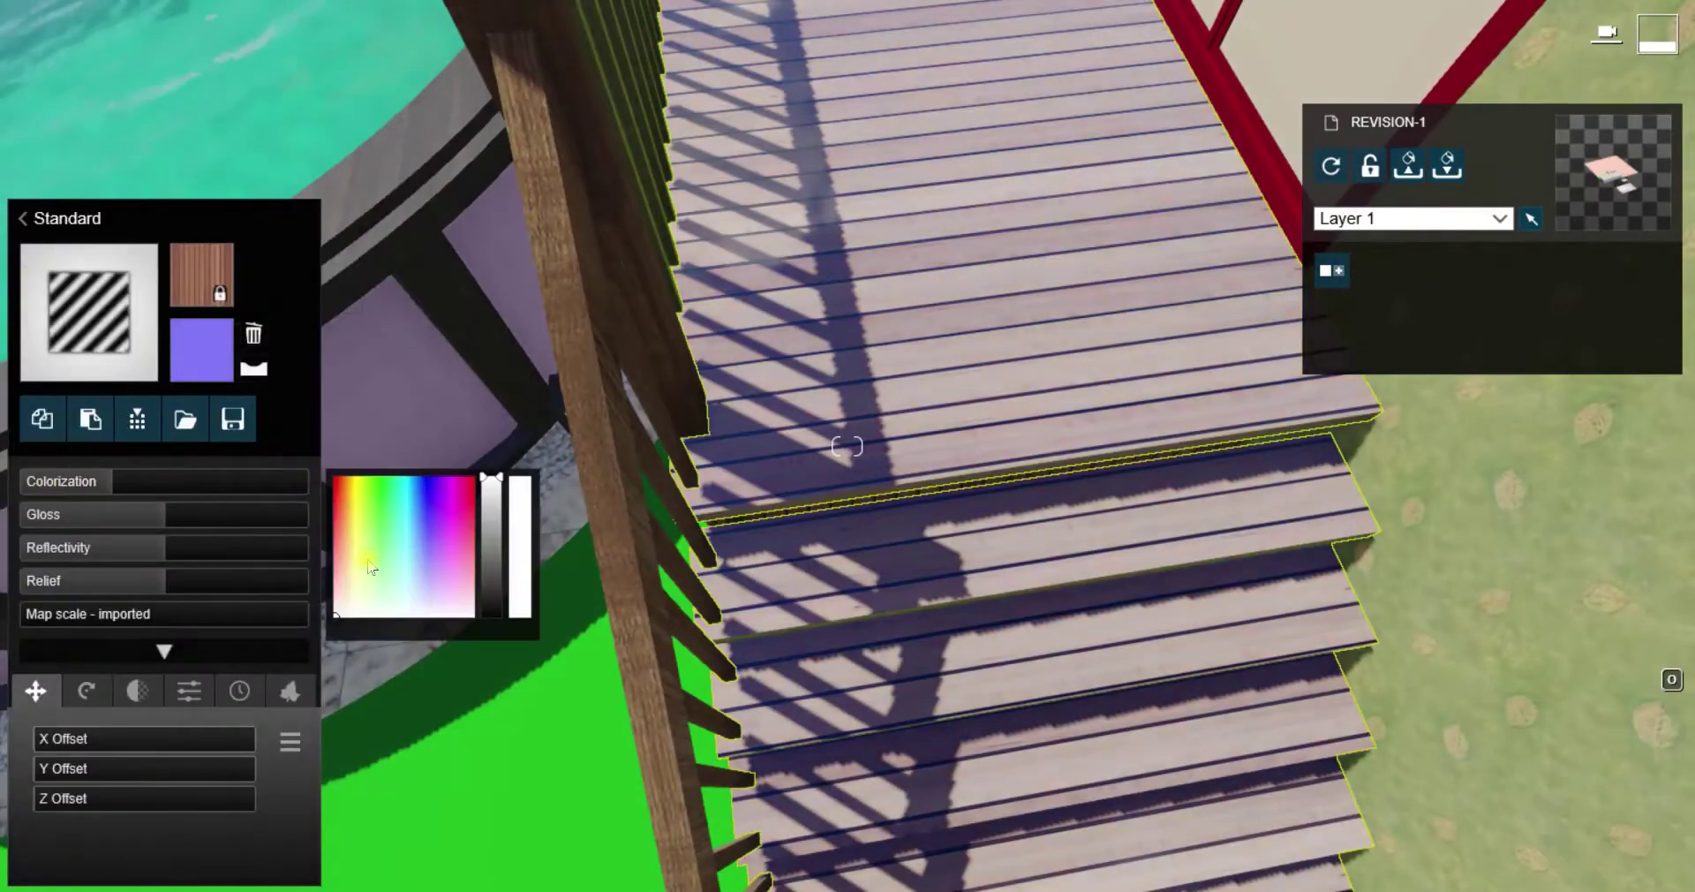
Darken the colour tint of the stairs' wood material
{"action": "left_click", "coordinate": [349, 579]}
{"action": "left_click_drag", "start_coordinate": [491, 477], "coordinate": [488, 530]}
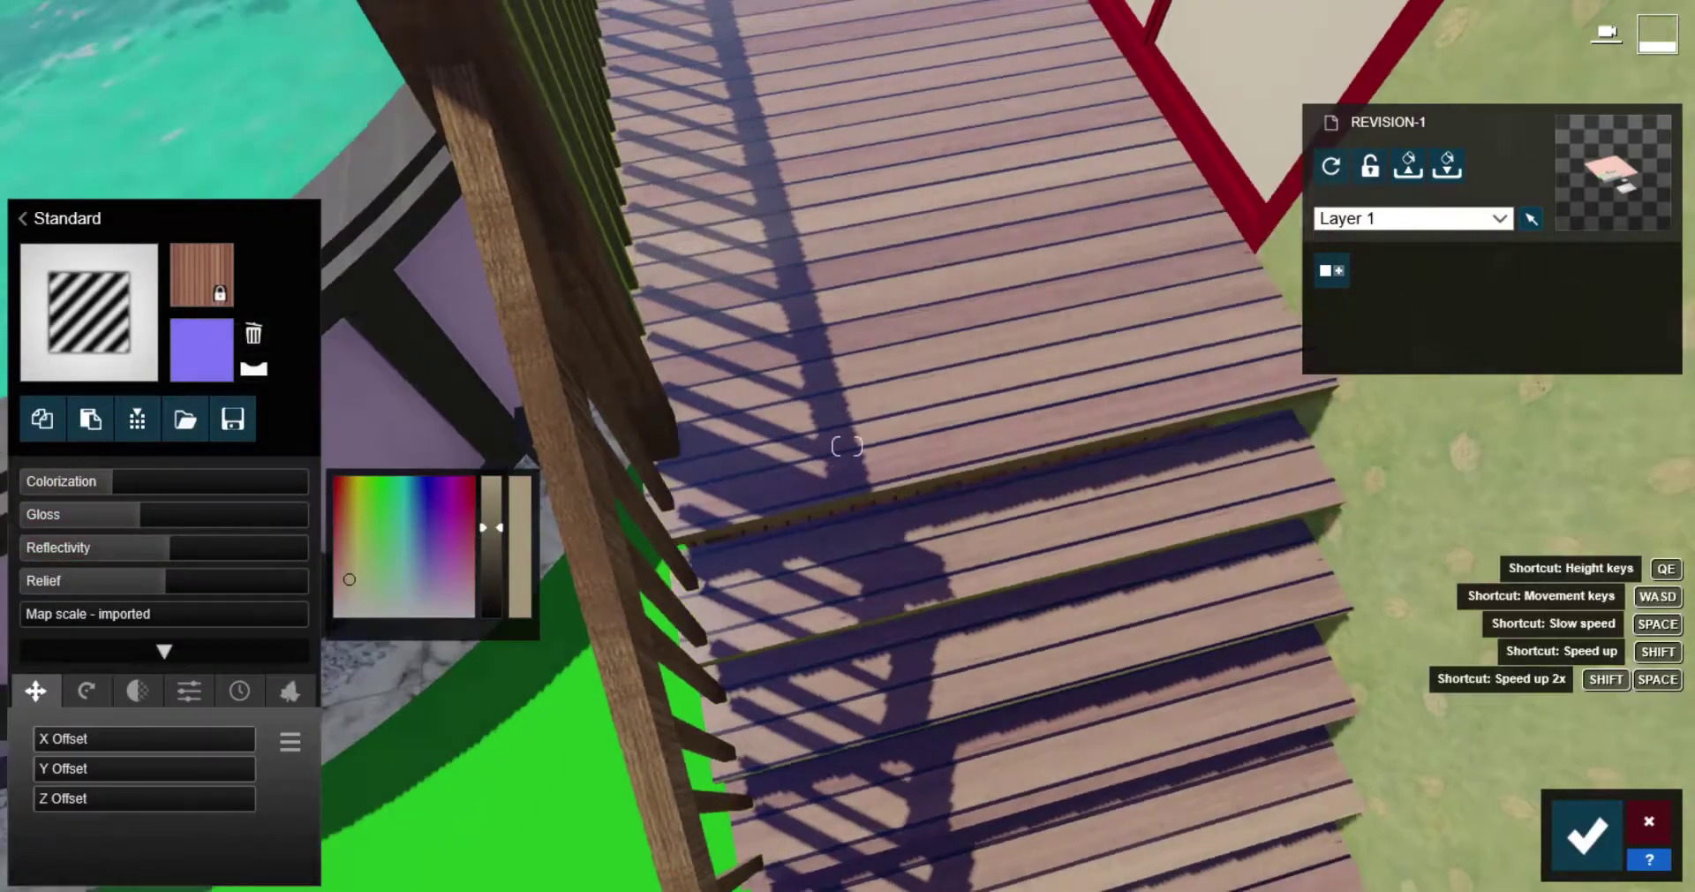
{"action": "right_click_drag", "start_coordinate": [848, 445], "coordinate": [967, 236]}
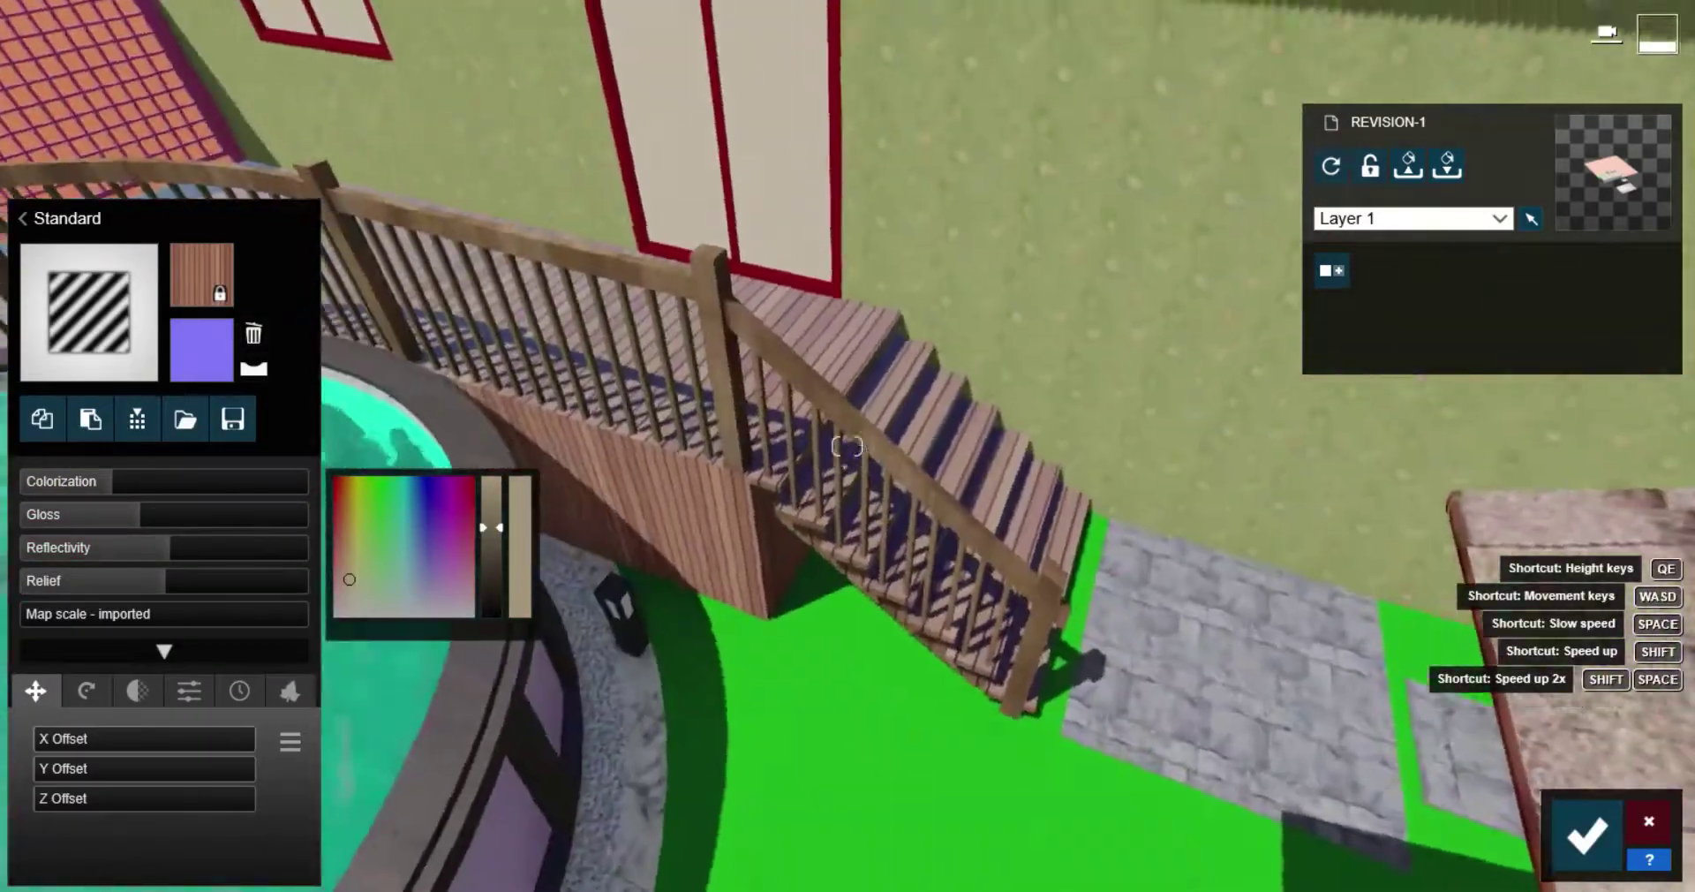
Give the railing a darker, less glossy and less reflective Standard material, then check weathering
{"action": "left_click", "coordinate": [967, 236]}
{"action": "left_click", "coordinate": [62, 446]}
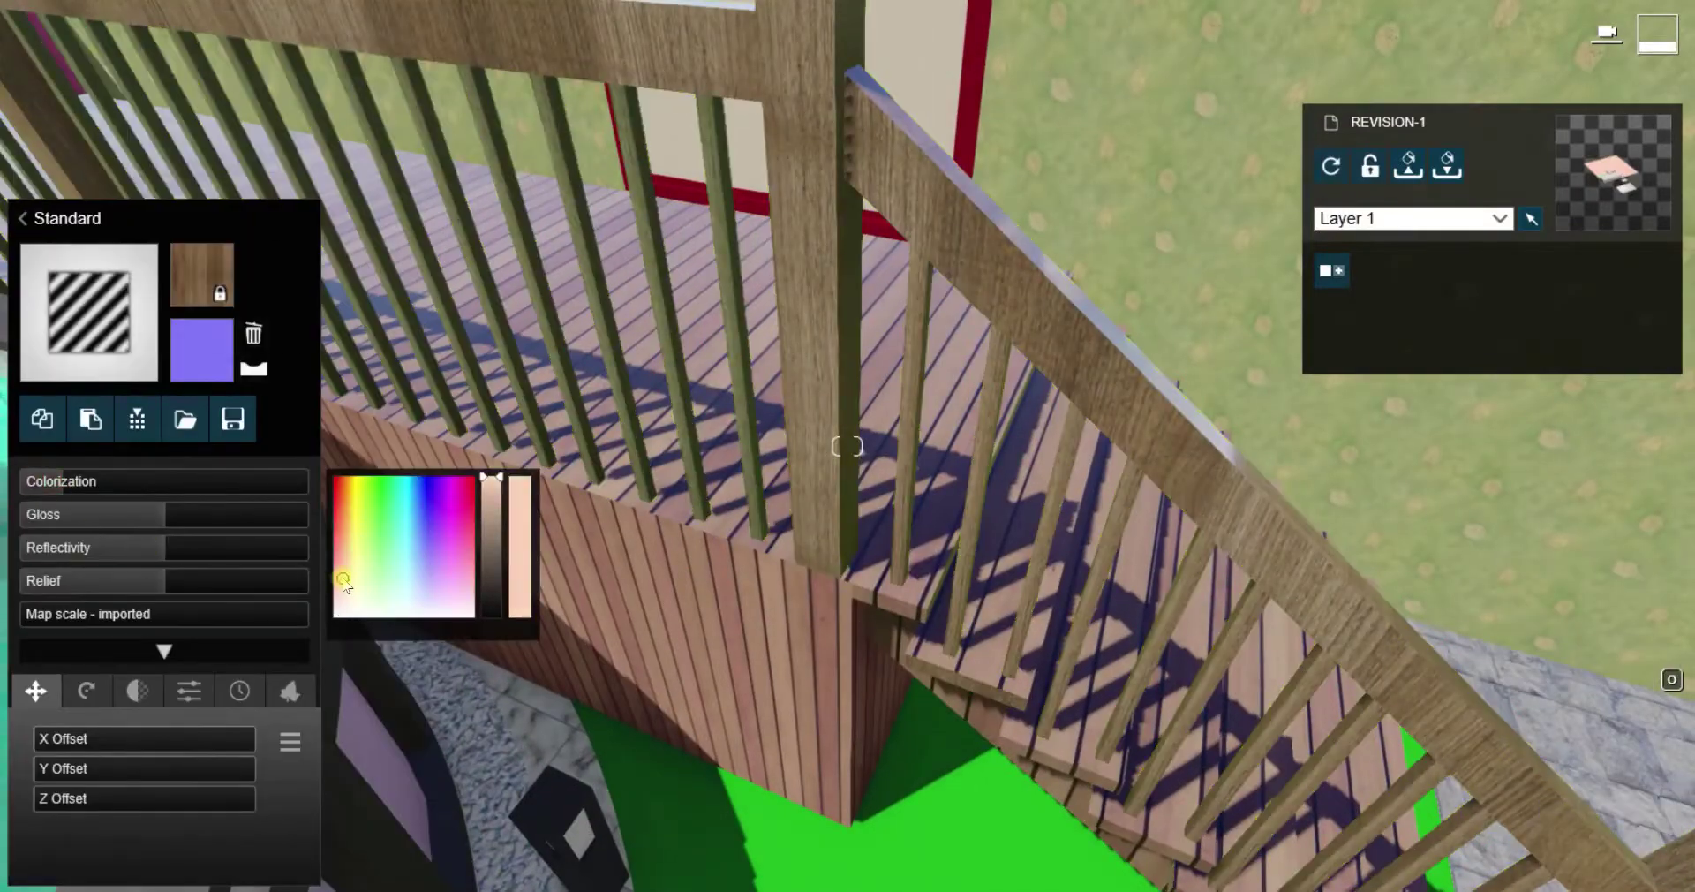
{"action": "left_click", "coordinate": [490, 535]}
{"action": "left_click", "coordinate": [125, 514]}
{"action": "left_click", "coordinate": [140, 547]}
{"action": "left_click", "coordinate": [240, 691]}
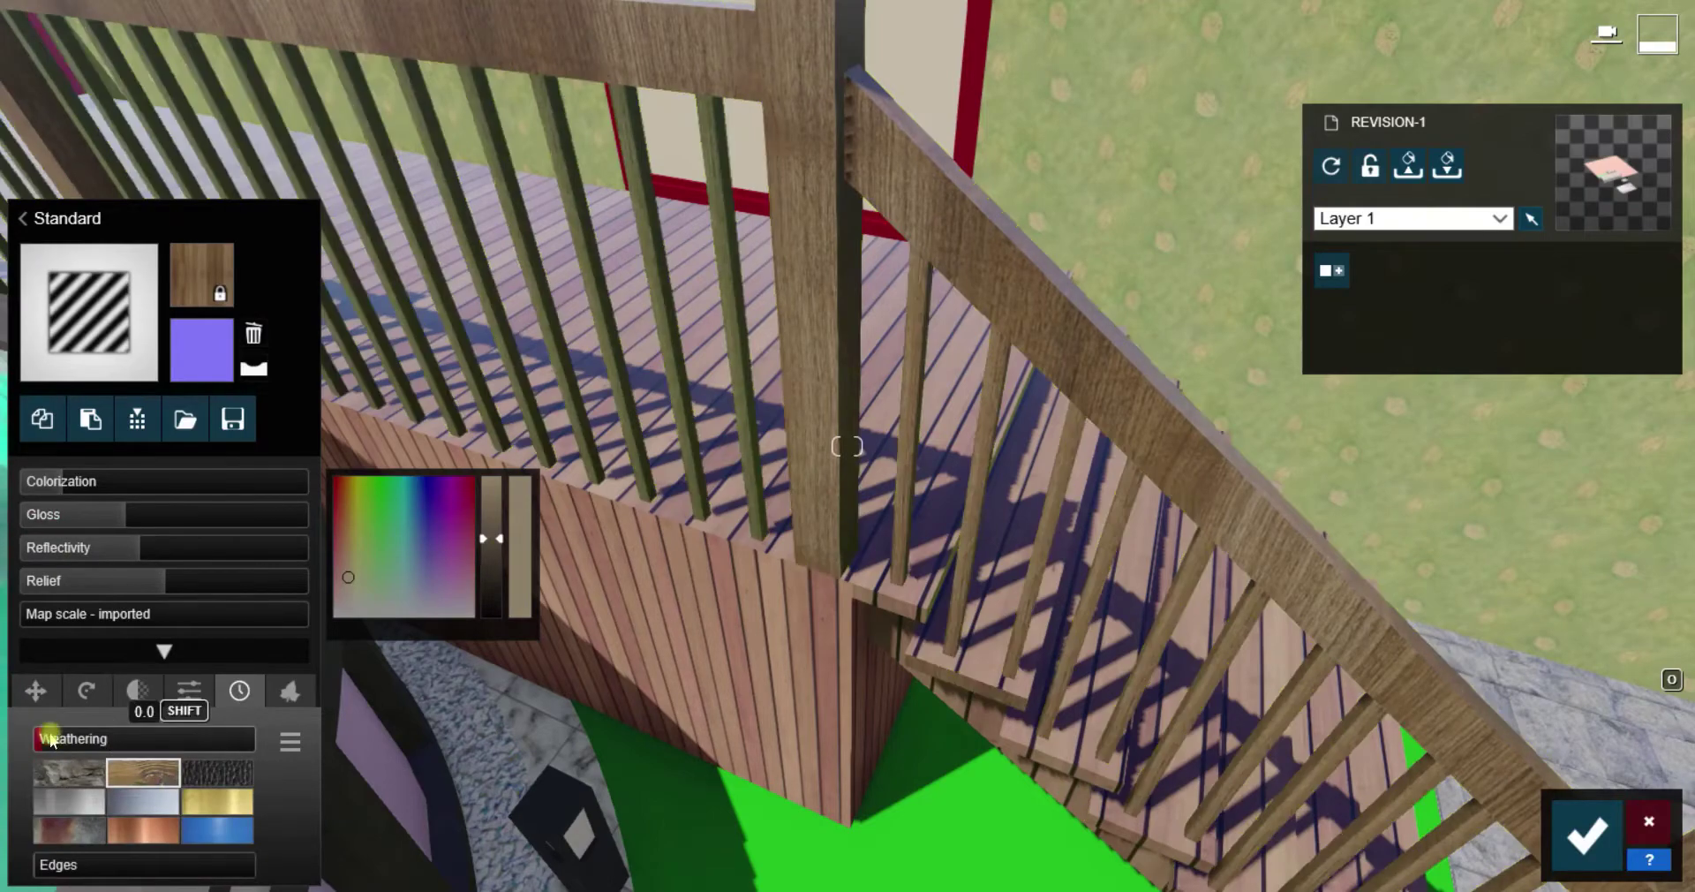
{"action": "right_click_drag", "start_coordinate": [1029, 608], "coordinate": [1028, 609]}
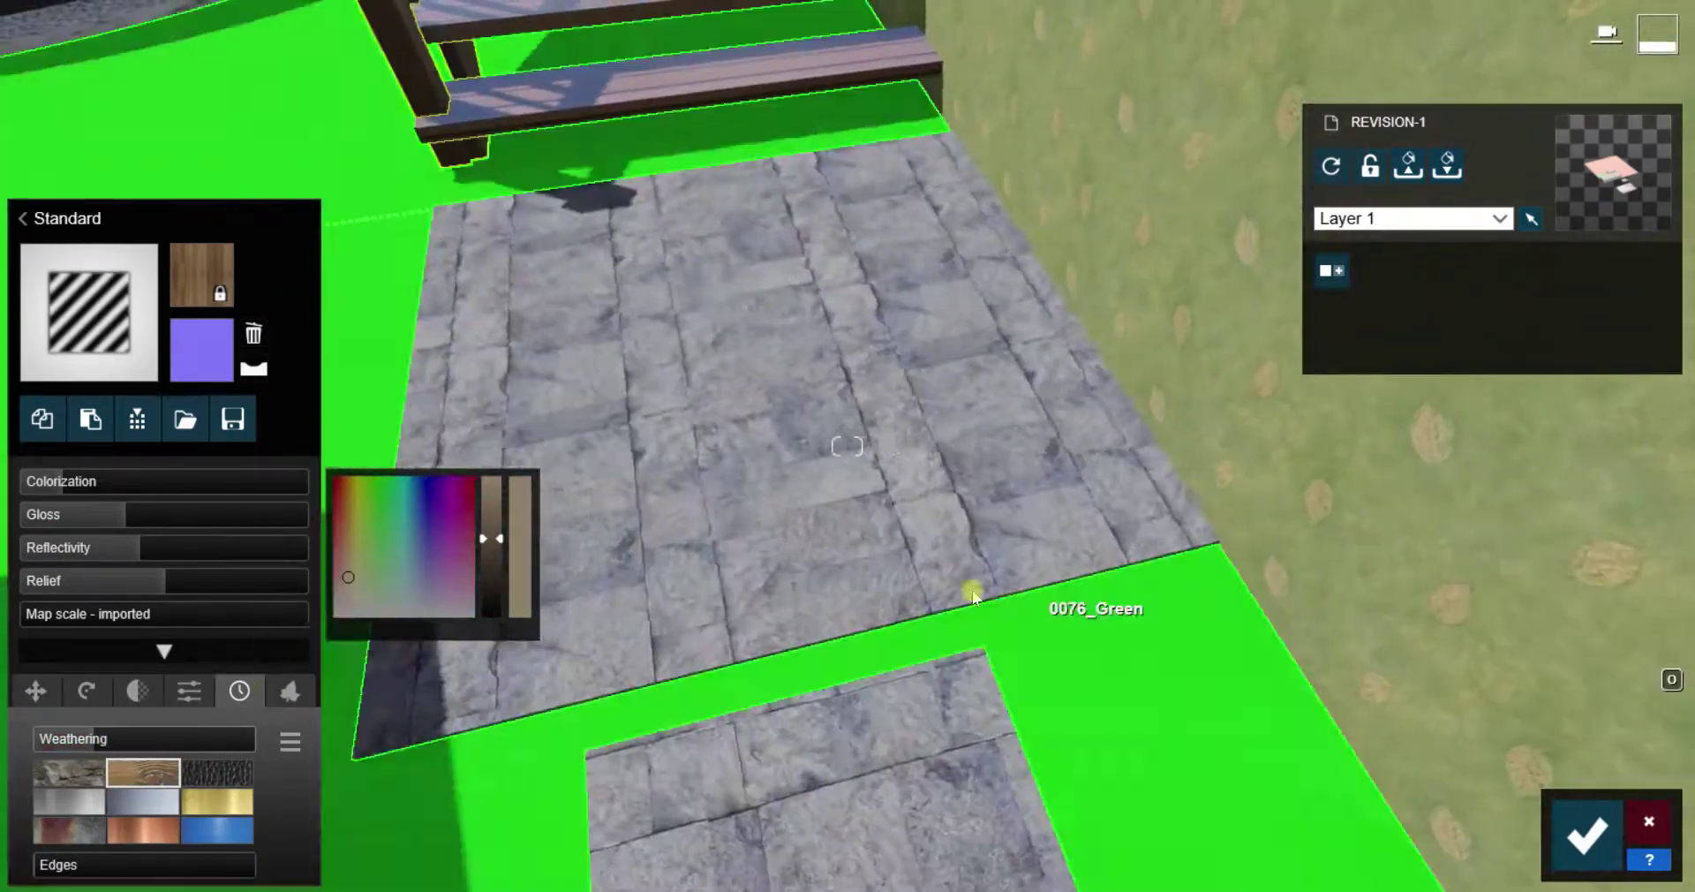
Apply the Polii CityStreet Sidewalk 004 2k stone material to the paving and confirm it
{"action": "left_click", "coordinate": [218, 151]}
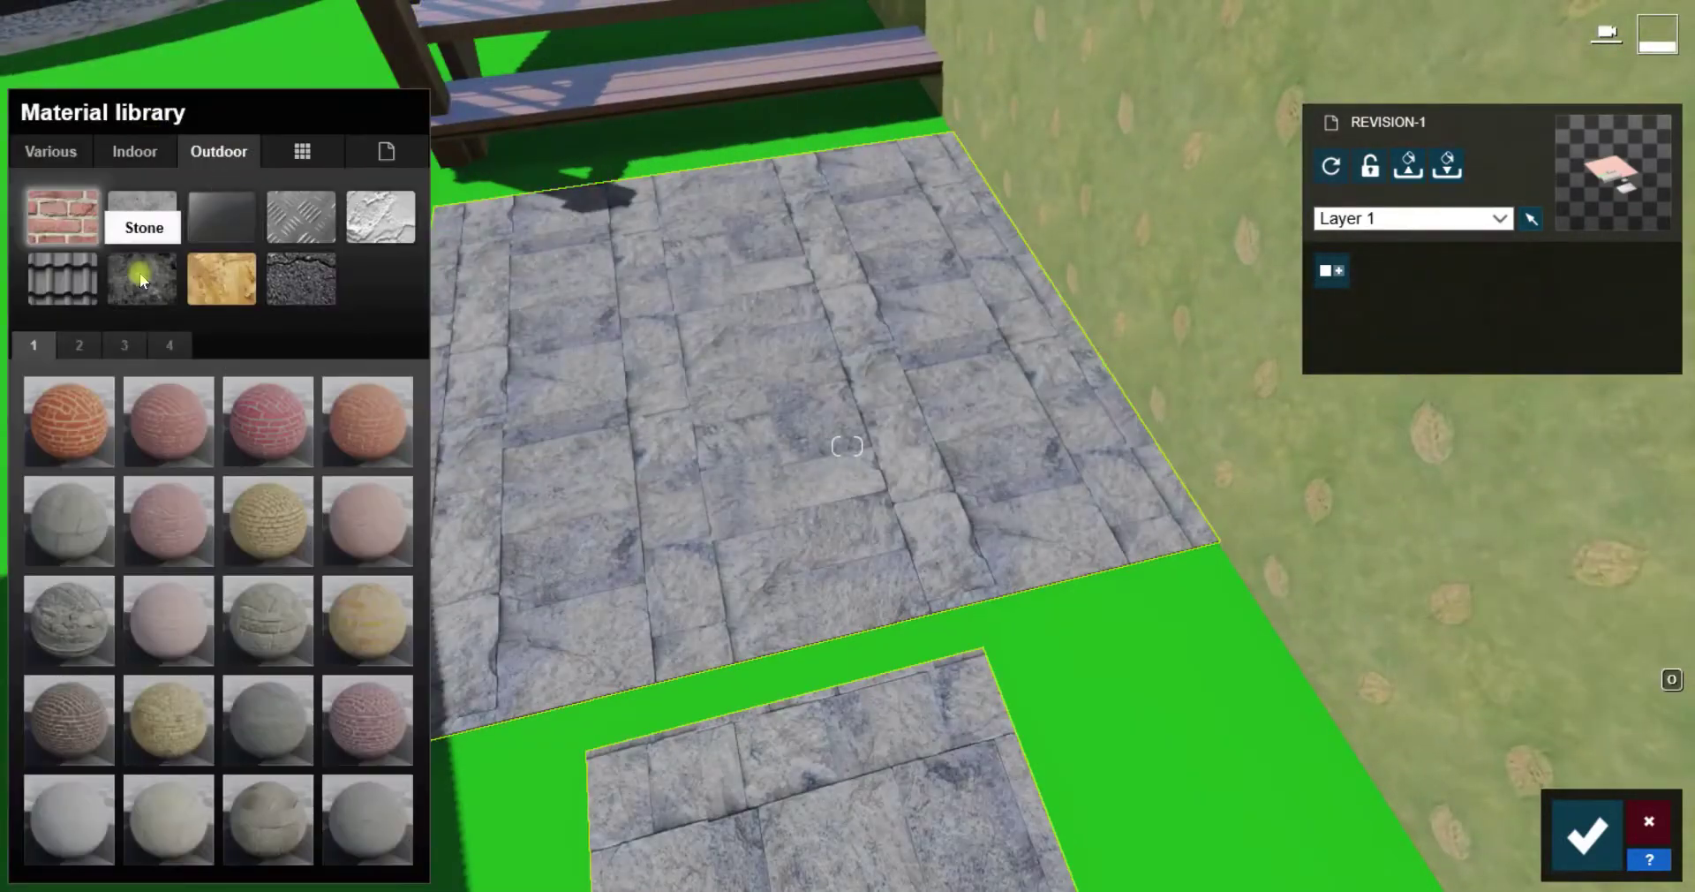
{"action": "left_click", "coordinate": [140, 279]}
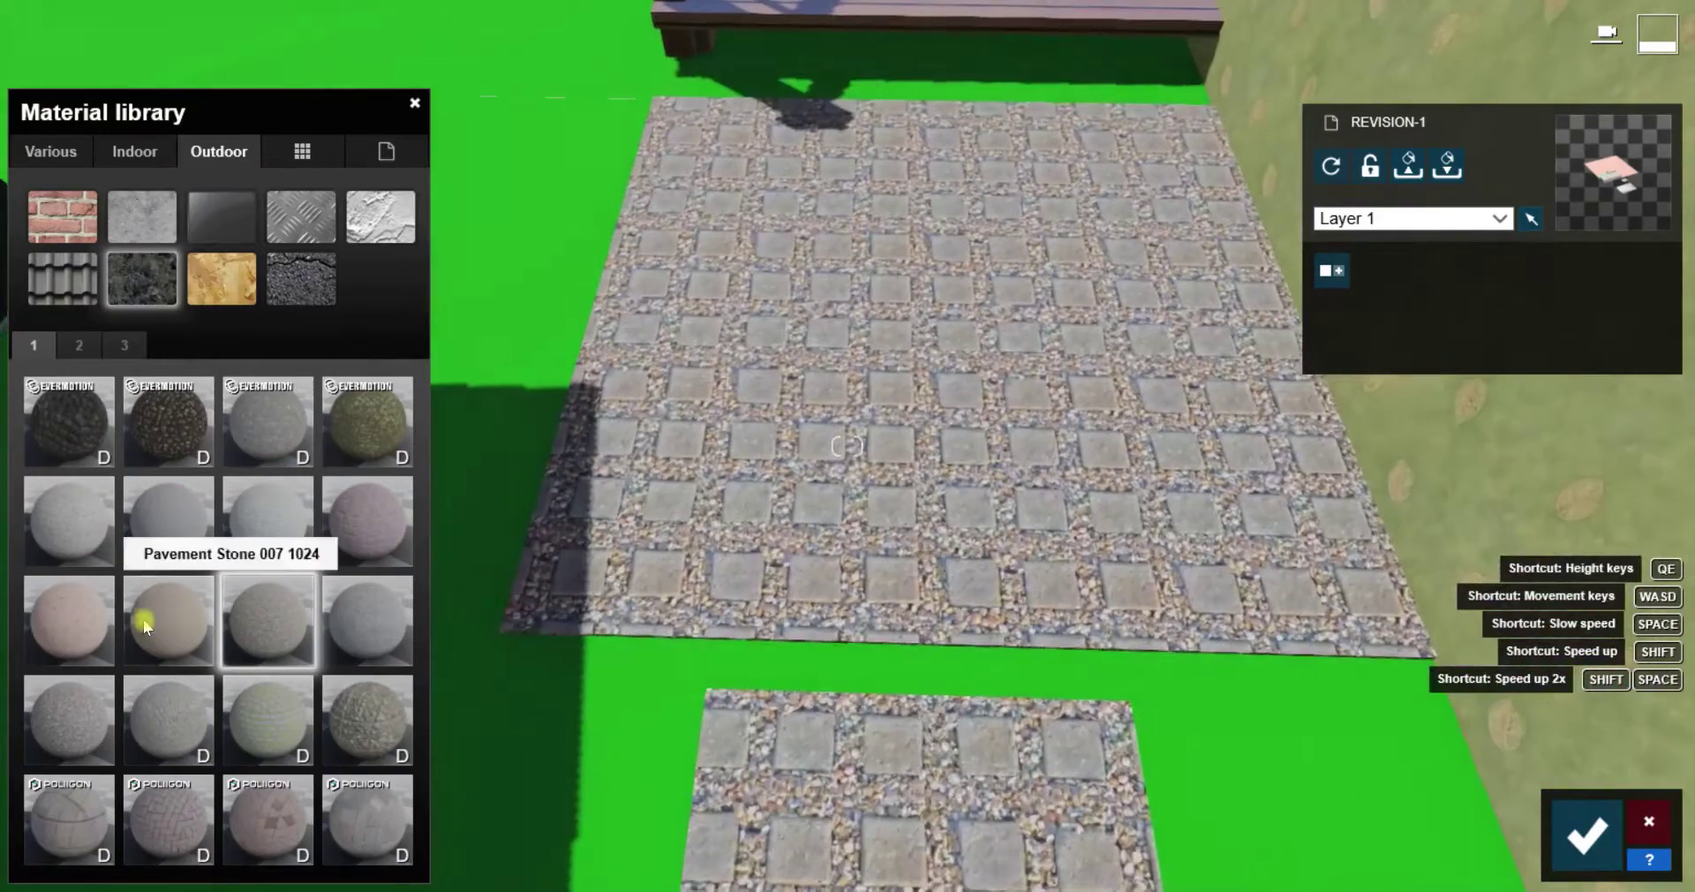
{"action": "left_click", "coordinate": [79, 610]}
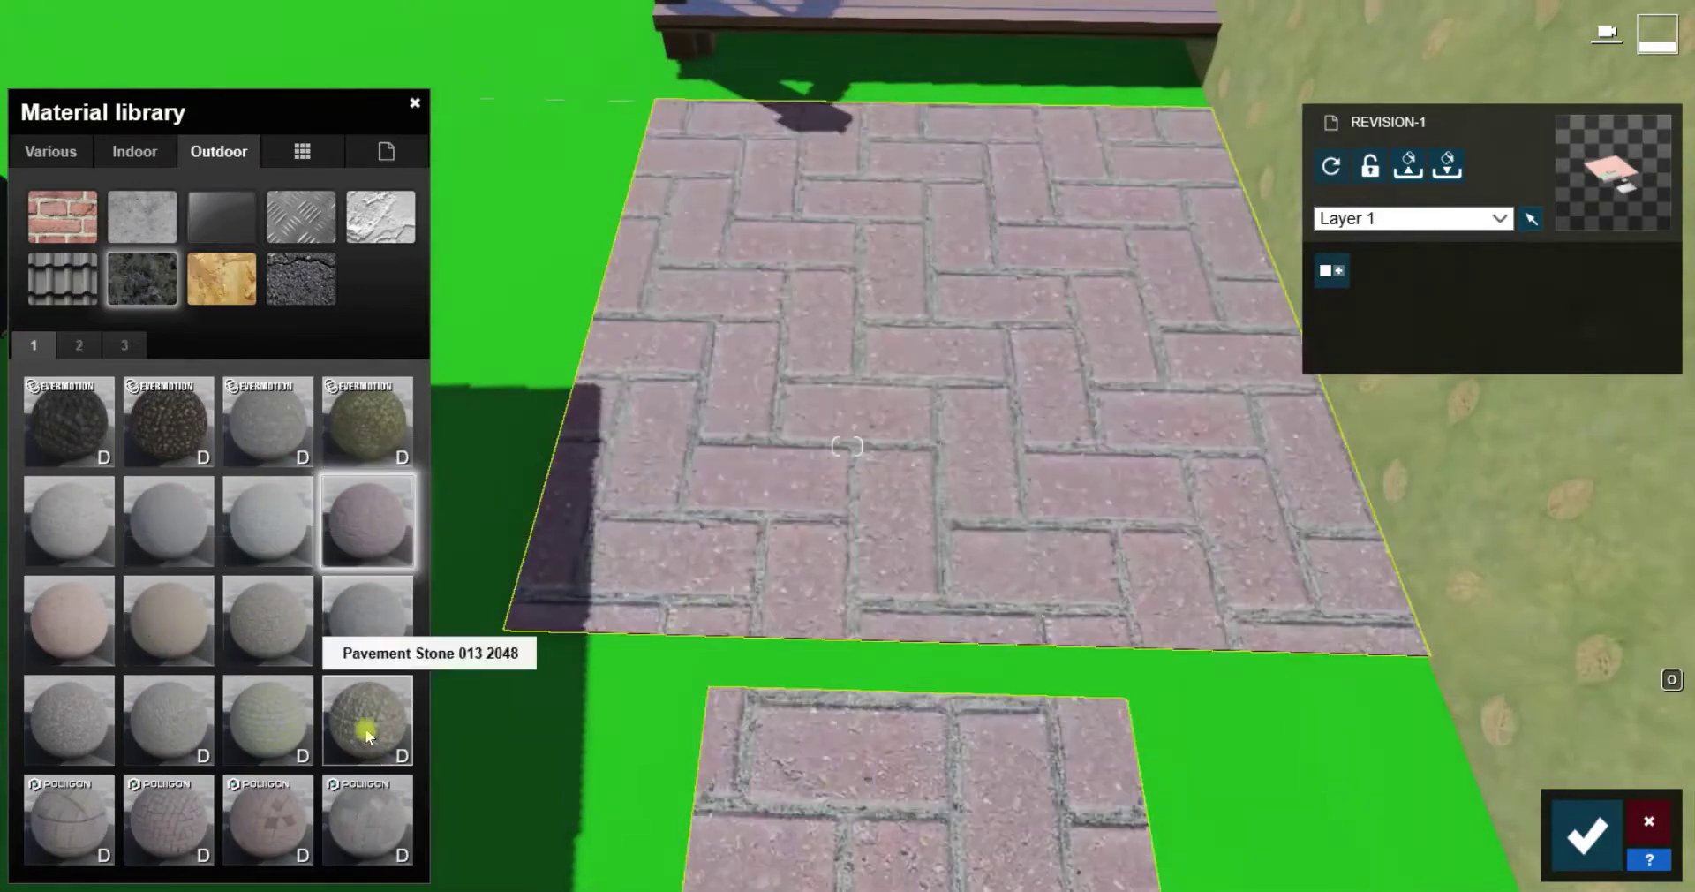
{"action": "left_click", "coordinate": [362, 786]}
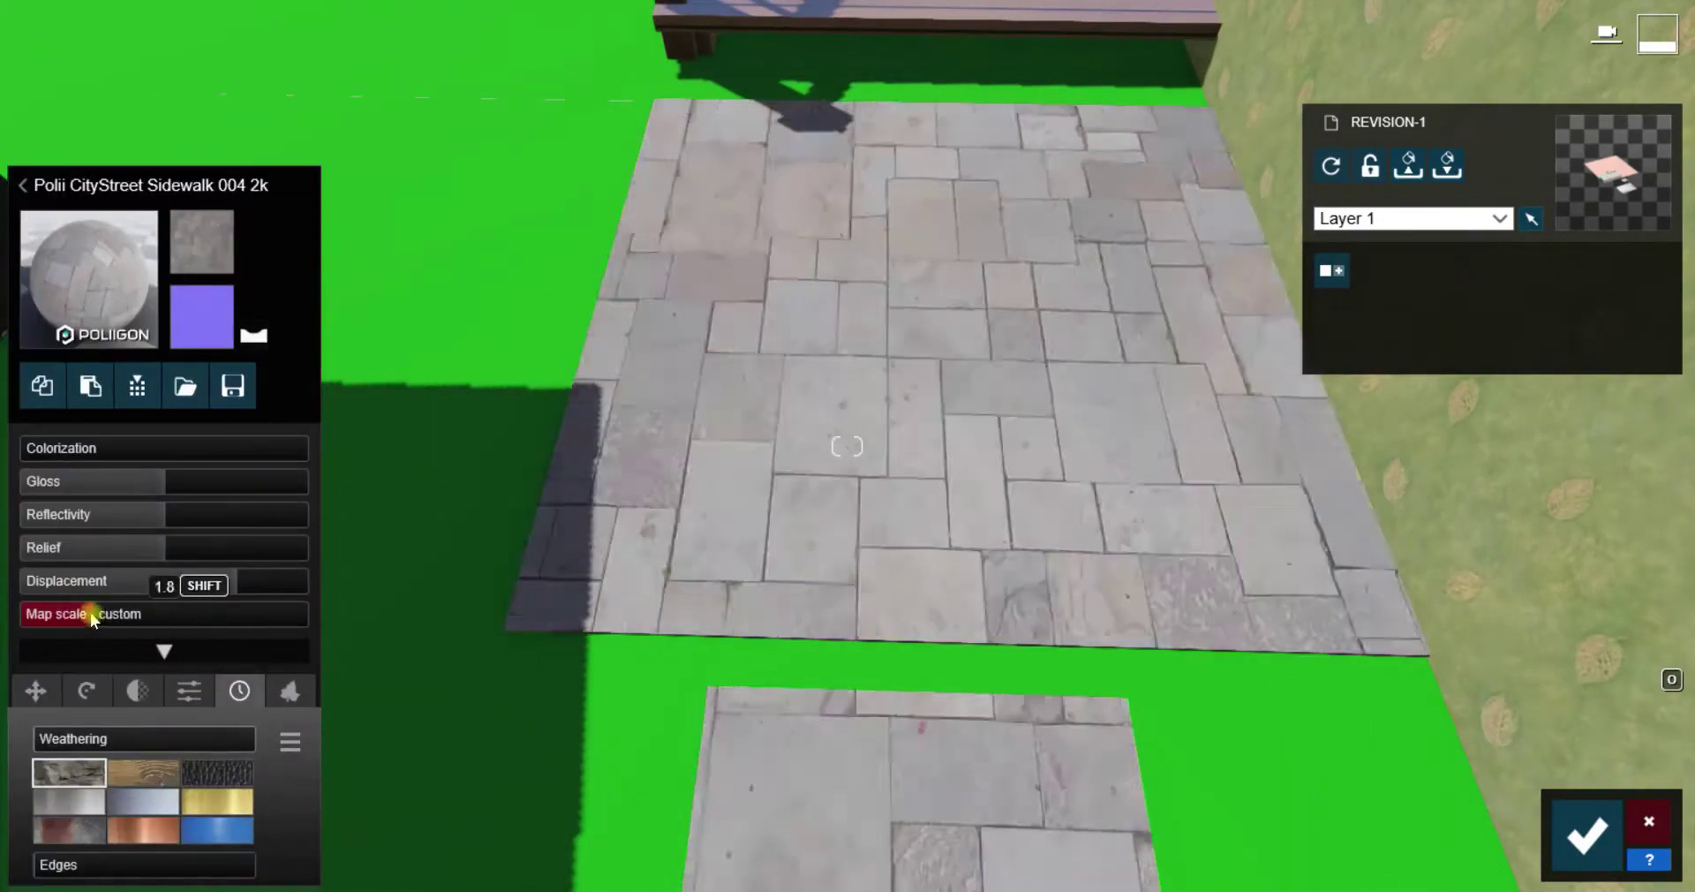
{"action": "left_click", "coordinate": [1578, 803]}
{"action": "left_click", "coordinate": [1060, 618]}
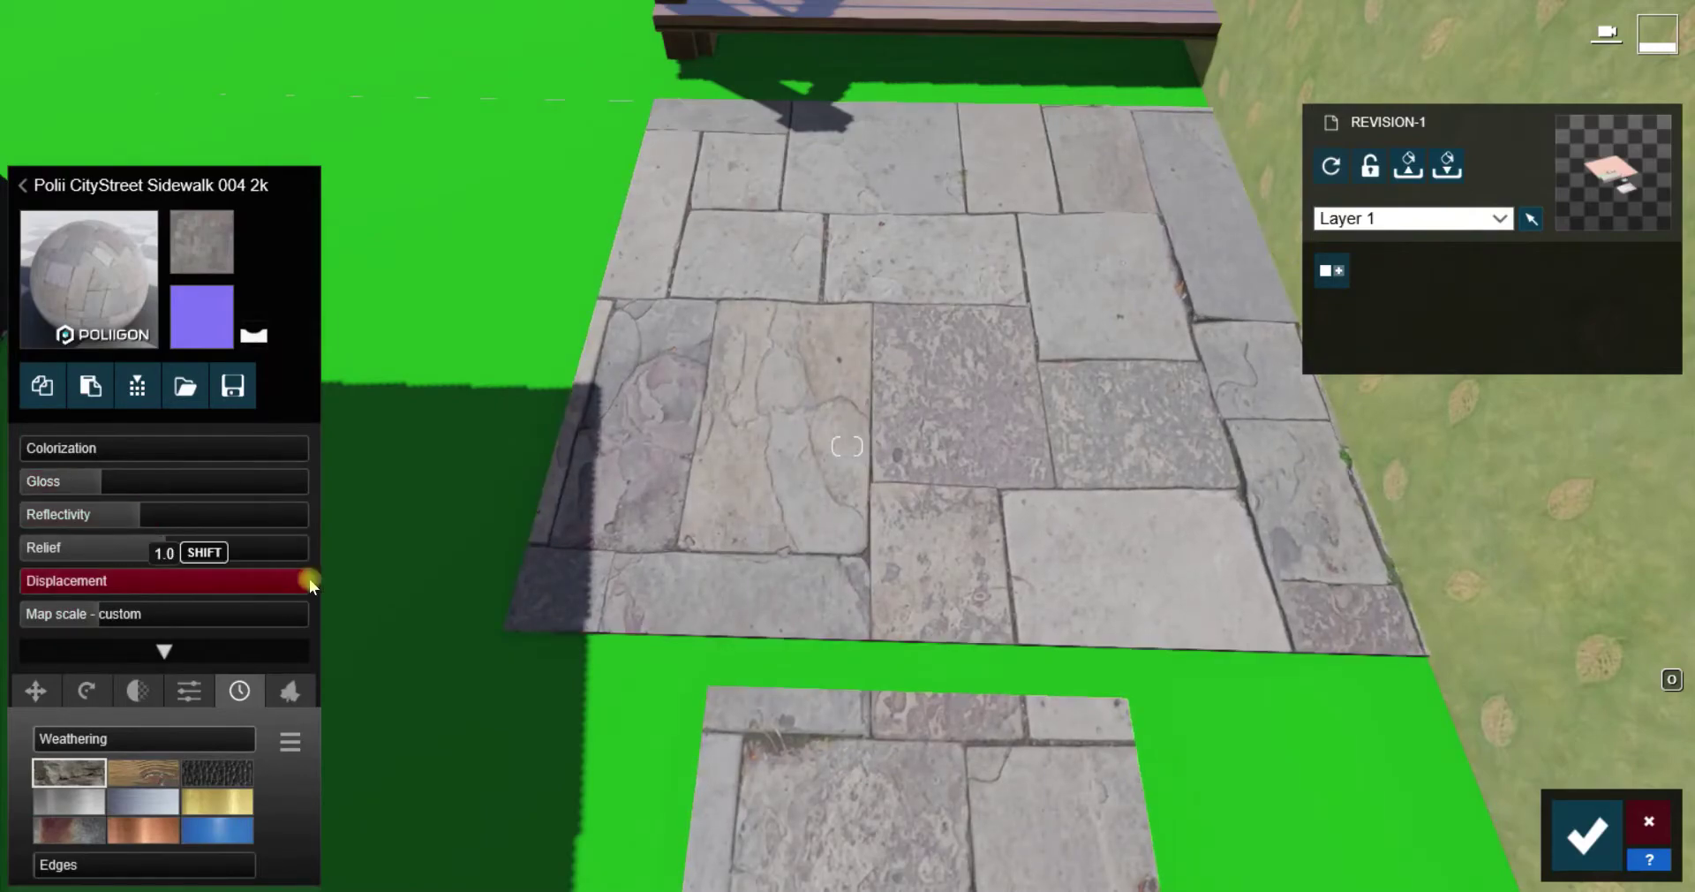
{"action": "left_click", "coordinate": [1586, 834]}
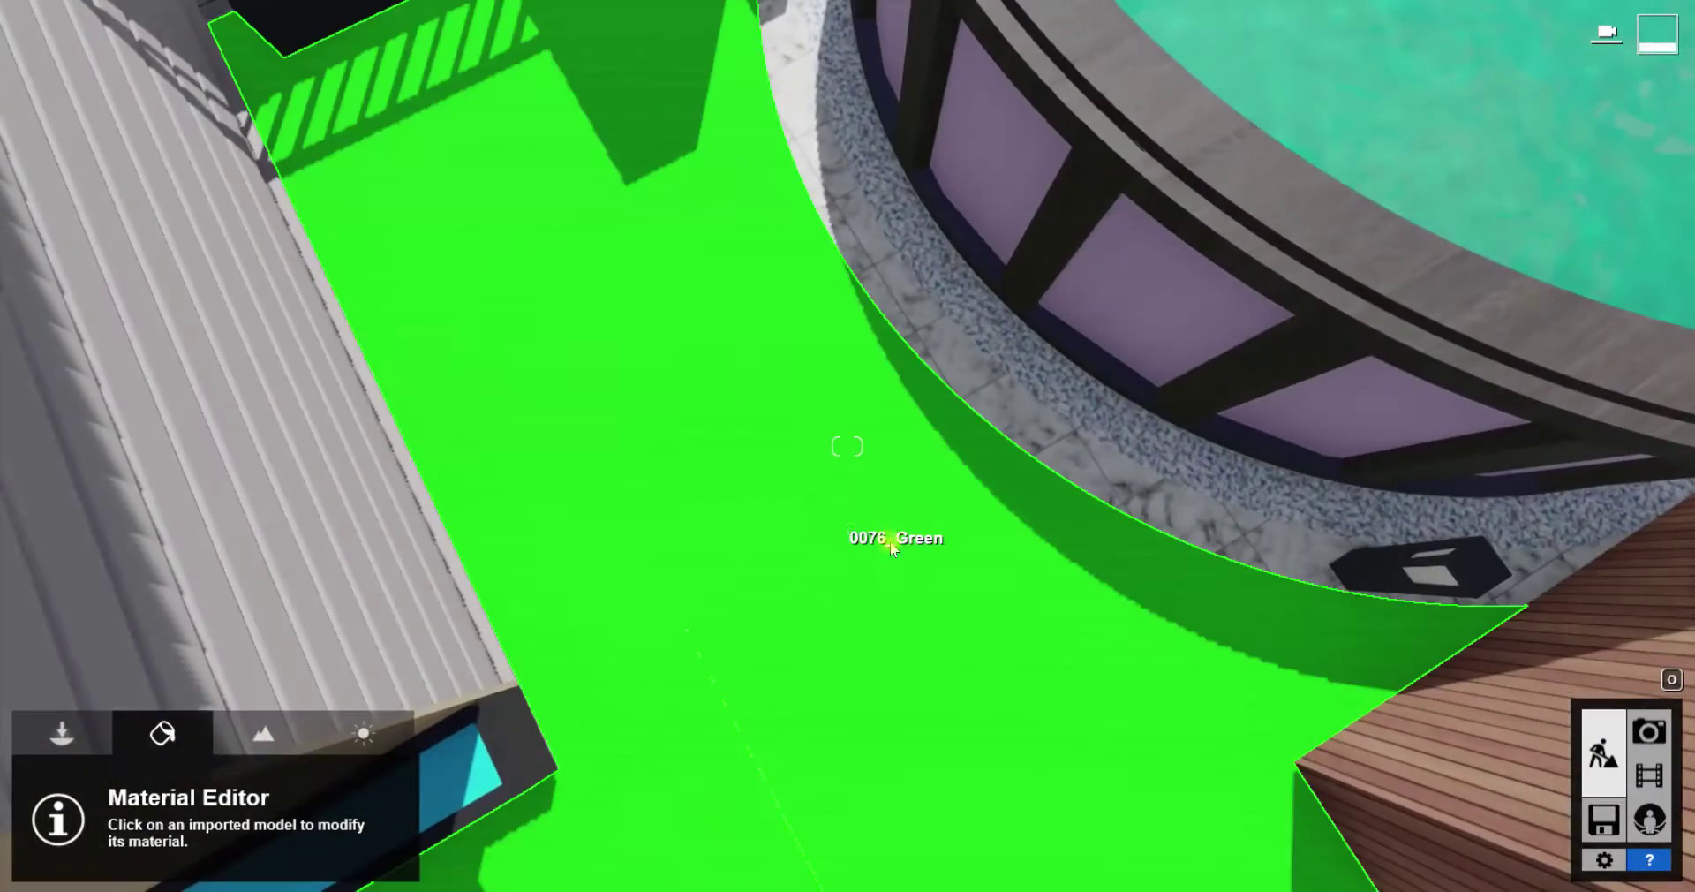
Turn the green ground into Clean Cut Grass 02 with slightly bent blades
{"action": "left_click", "coordinate": [890, 547]}
{"action": "left_click", "coordinate": [141, 216]}
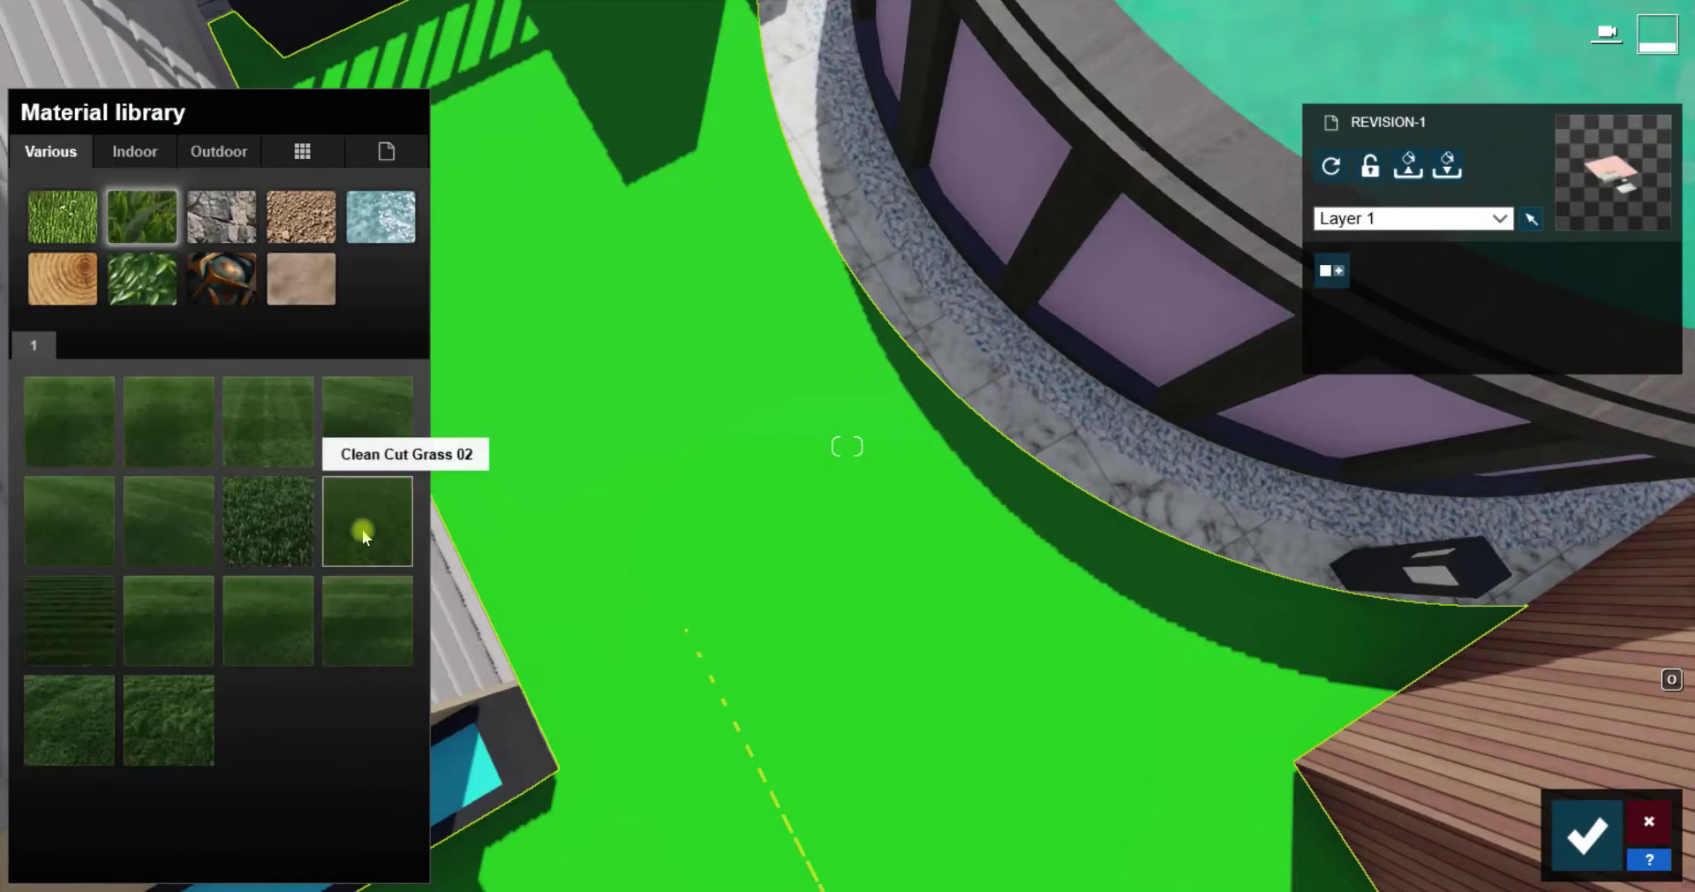
{"action": "left_click_drag", "start_coordinate": [362, 528], "coordinate": [639, 463]}
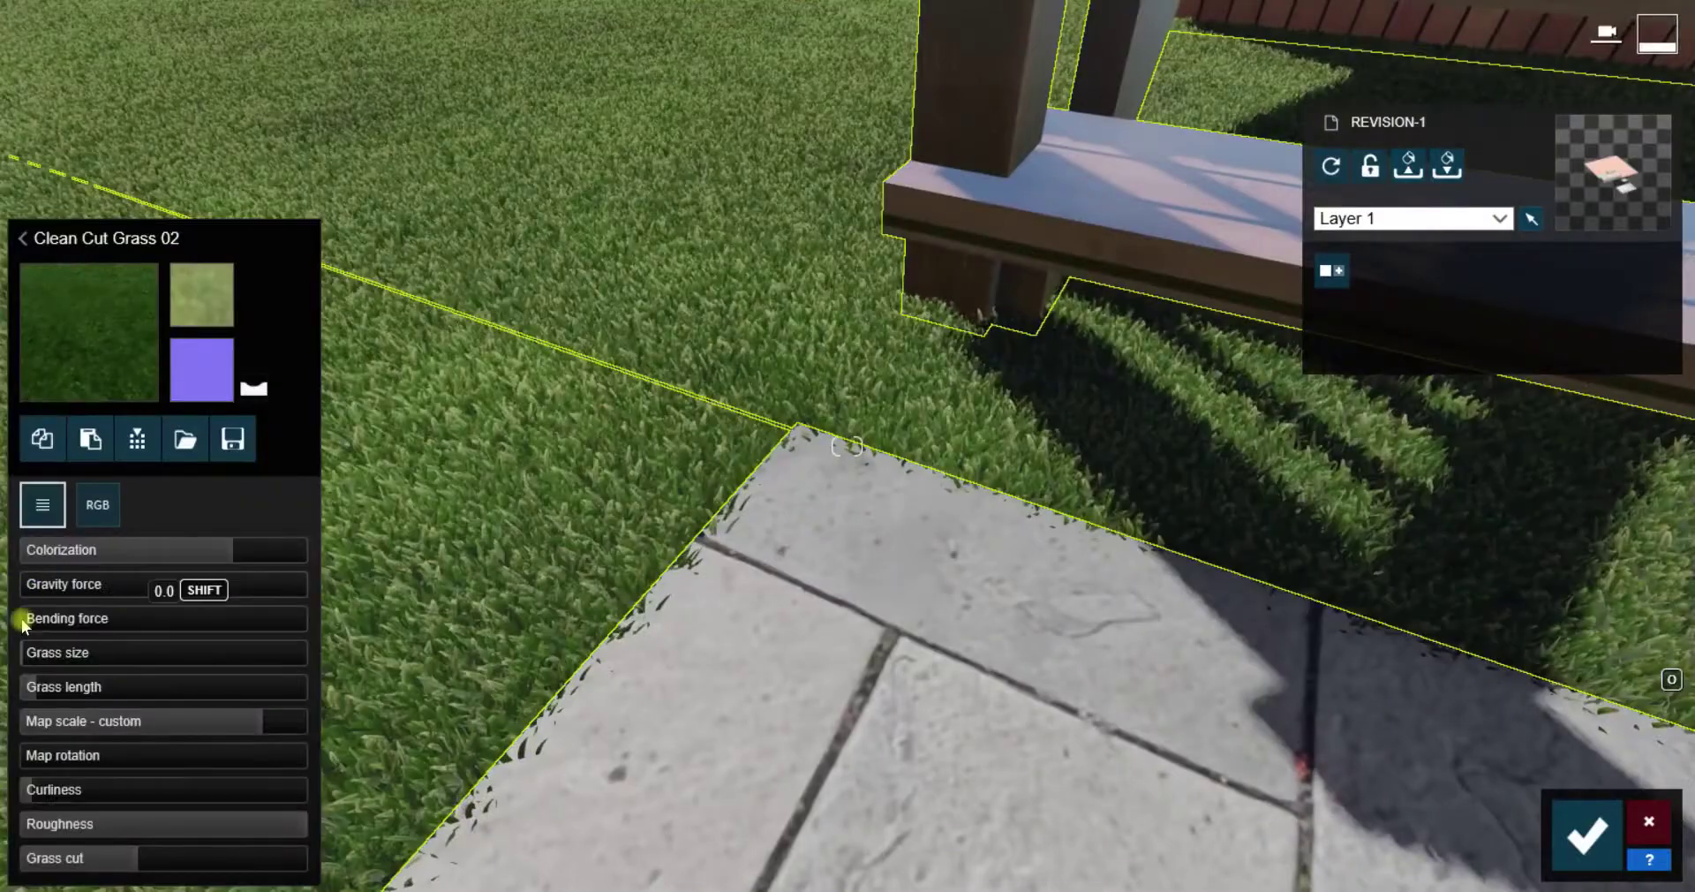
{"action": "mouse_move", "coordinate": [21, 618]}
{"action": "left_mouse_down"}
{"action": "mouse_move", "coordinate": [246, 634]}
{"action": "mouse_move", "coordinate": [99, 632]}
{"action": "left_mouse_up"}
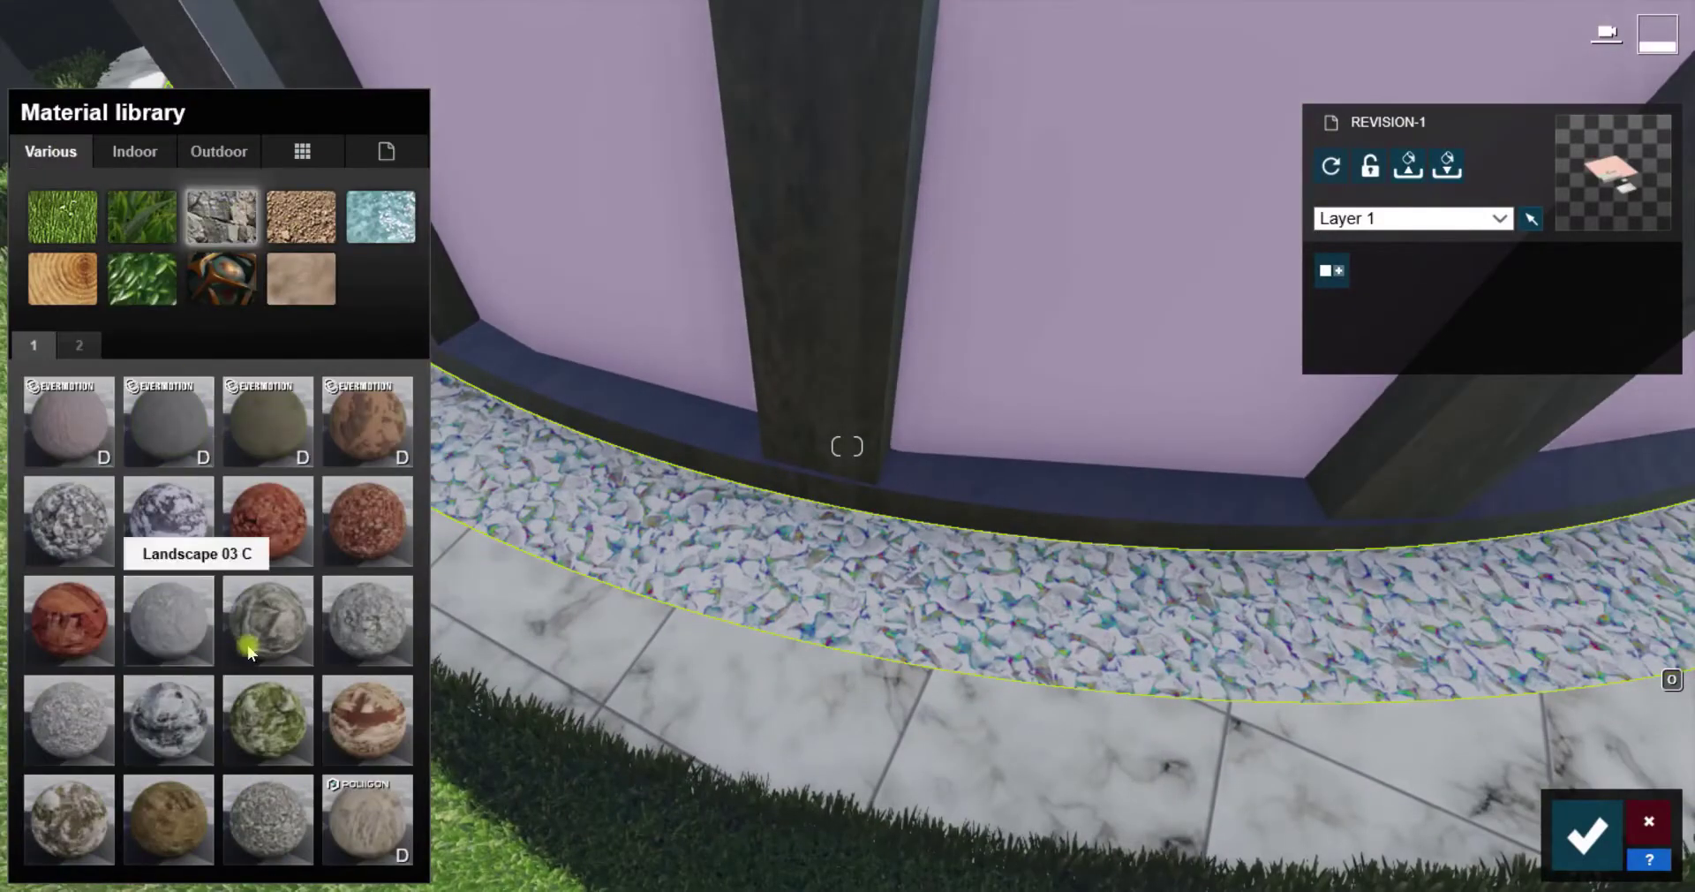
Try Rock 009 stones on the pool's border strip, adjusting their colour brightness
{"action": "left_click", "coordinate": [75, 706]}
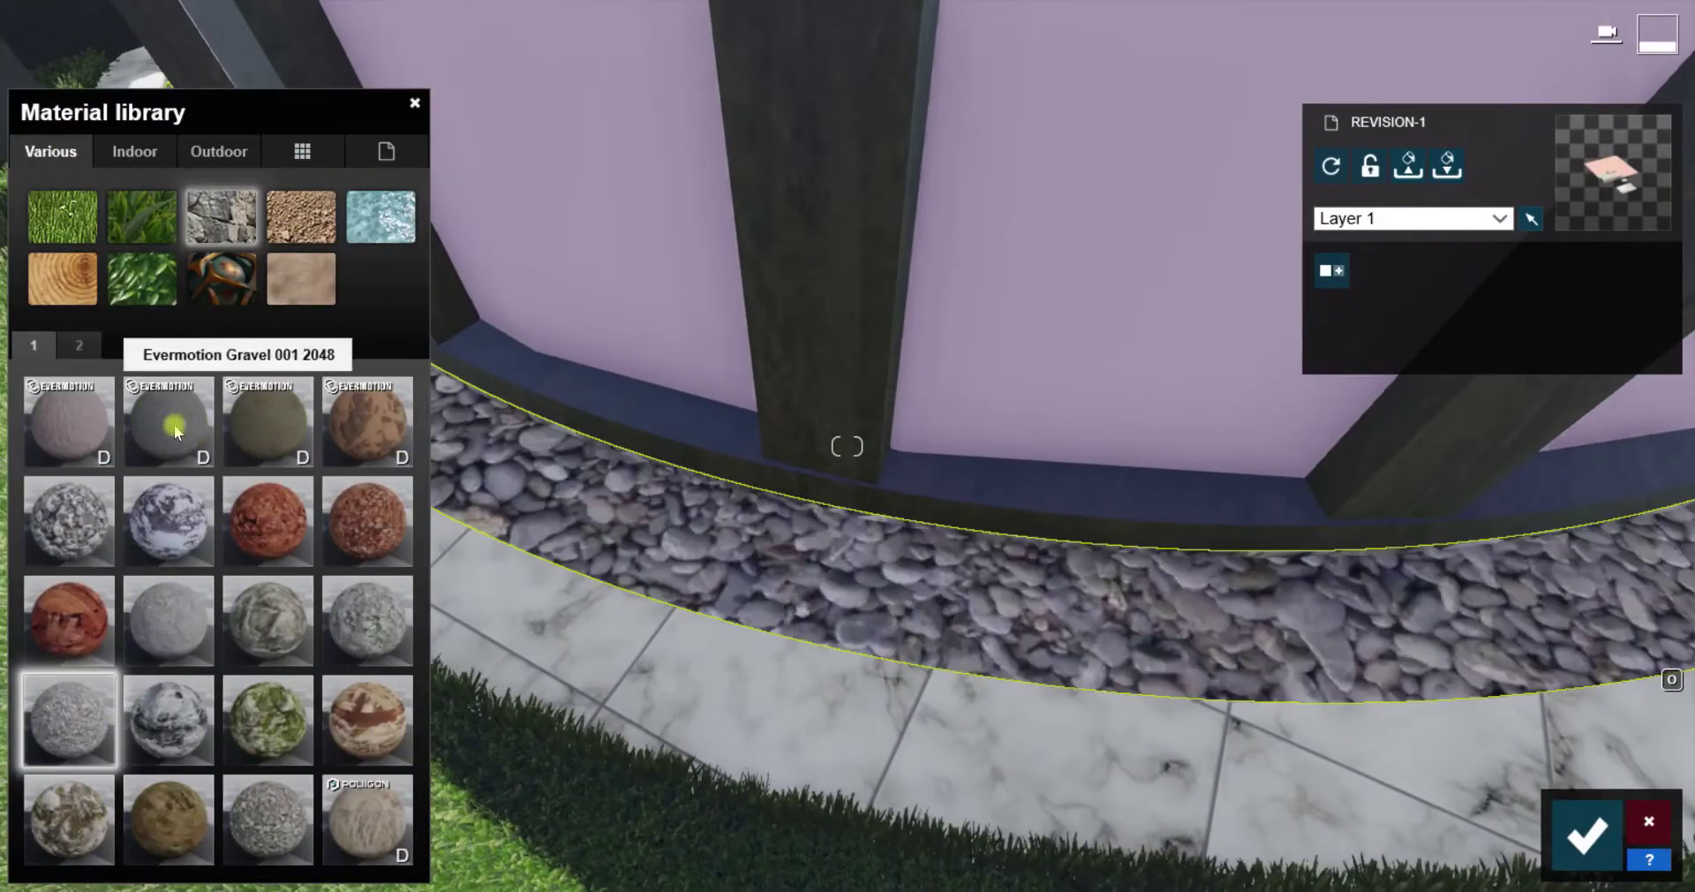
{"action": "left_click", "coordinate": [79, 345]}
{"action": "left_click", "coordinate": [83, 530]}
{"action": "left_click", "coordinate": [255, 744]}
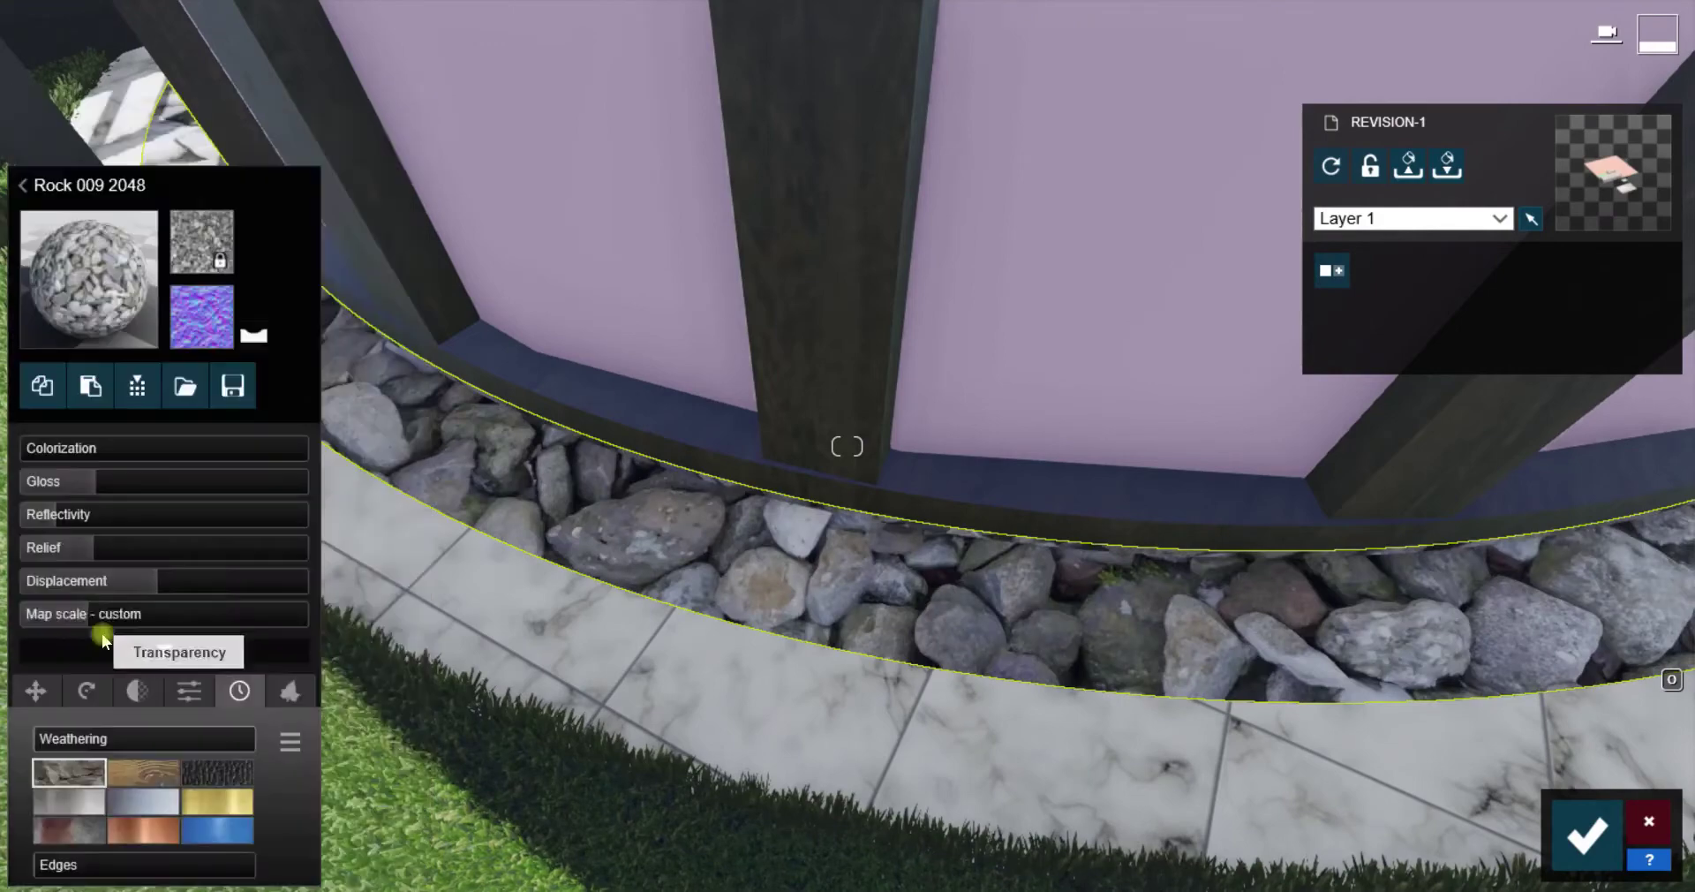
{"action": "left_click_drag", "start_coordinate": [93, 614], "coordinate": [73, 613]}
{"action": "left_click_drag", "start_coordinate": [70, 447], "coordinate": [211, 452]}
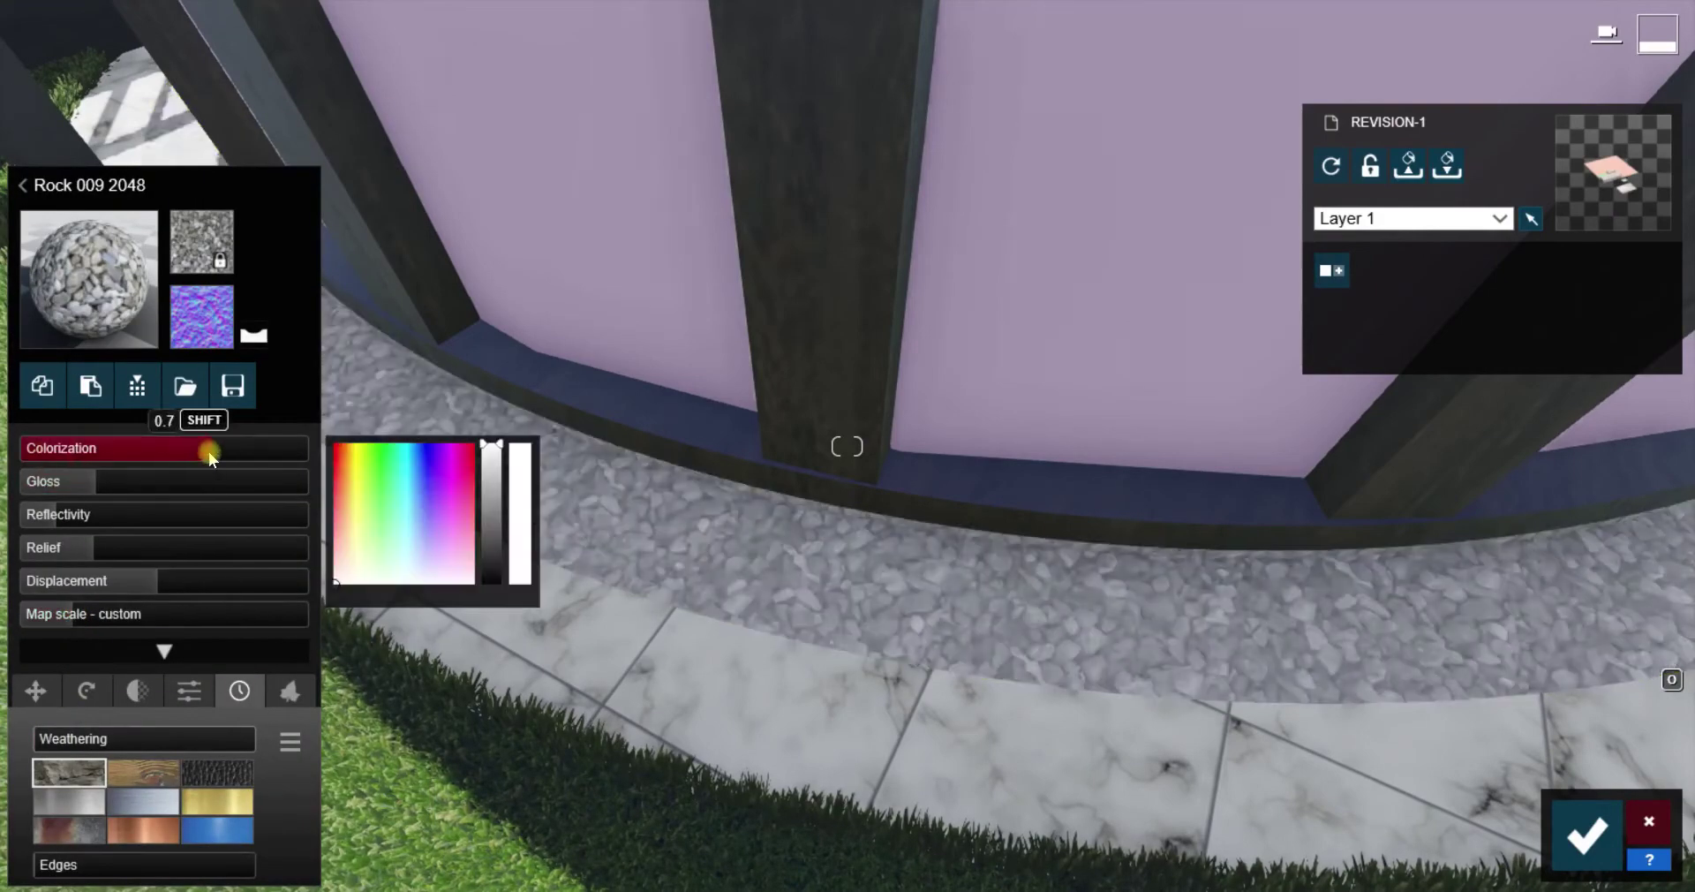
Cover the border strip with Polii GroundGravel 008 2k gravel instead and save
{"action": "left_click", "coordinate": [88, 318]}
{"action": "left_click", "coordinate": [50, 151]}
{"action": "left_click", "coordinate": [301, 279]}
{"action": "left_click", "coordinate": [301, 217]}
{"action": "left_click", "coordinate": [168, 520]}
{"action": "left_click", "coordinate": [124, 345]}
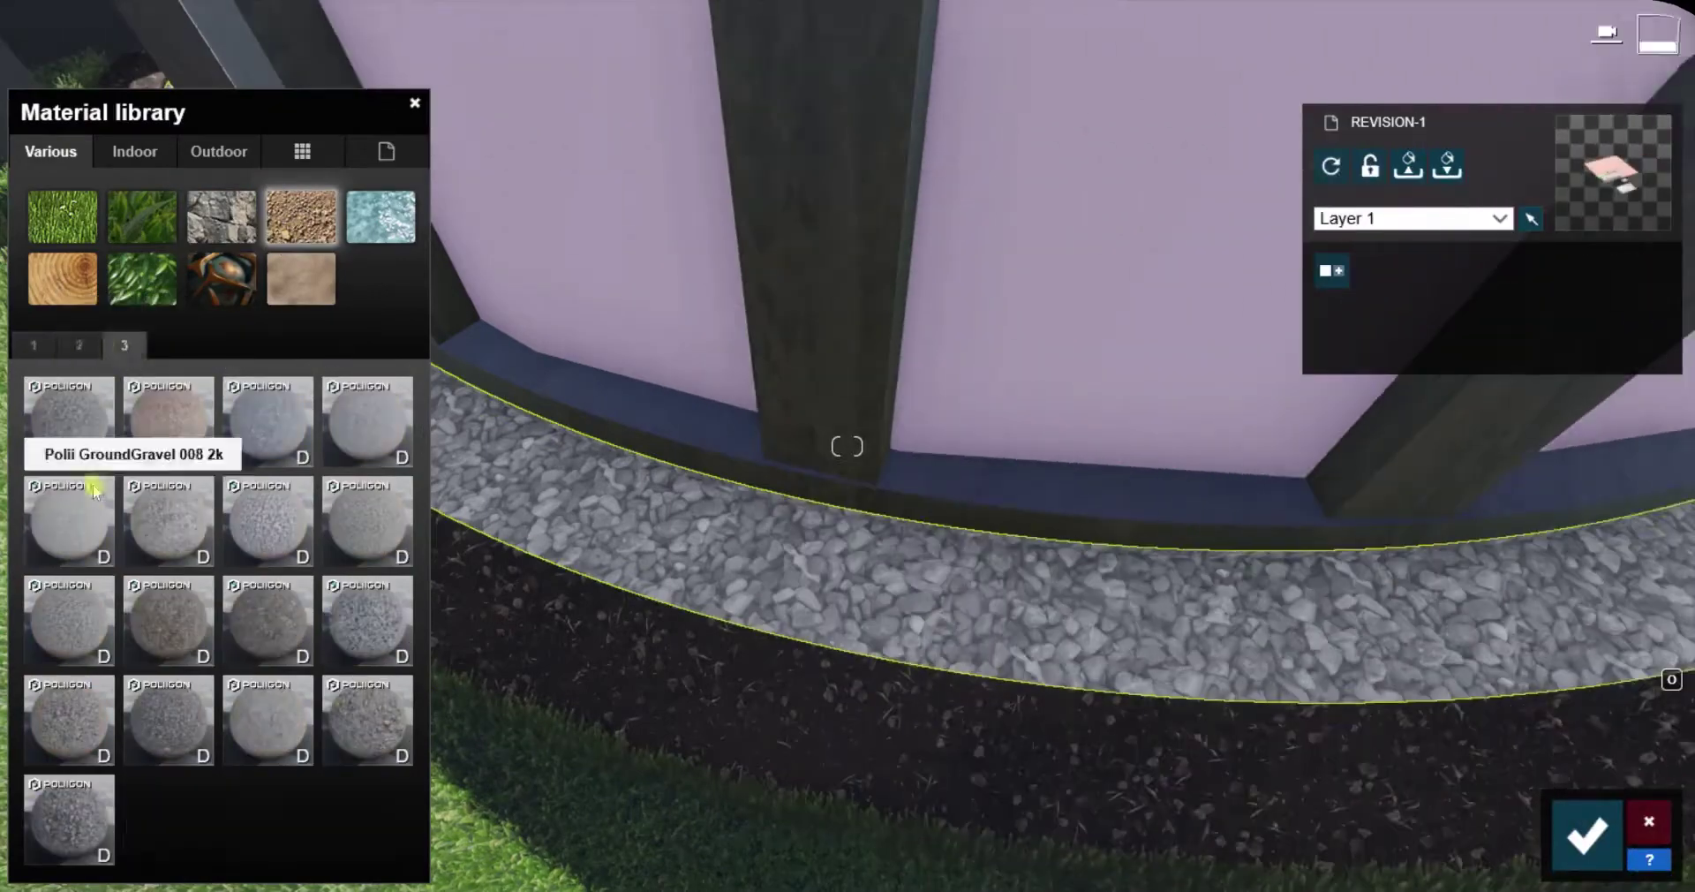
{"action": "left_click", "coordinate": [152, 533]}
{"action": "left_click", "coordinate": [273, 549]}
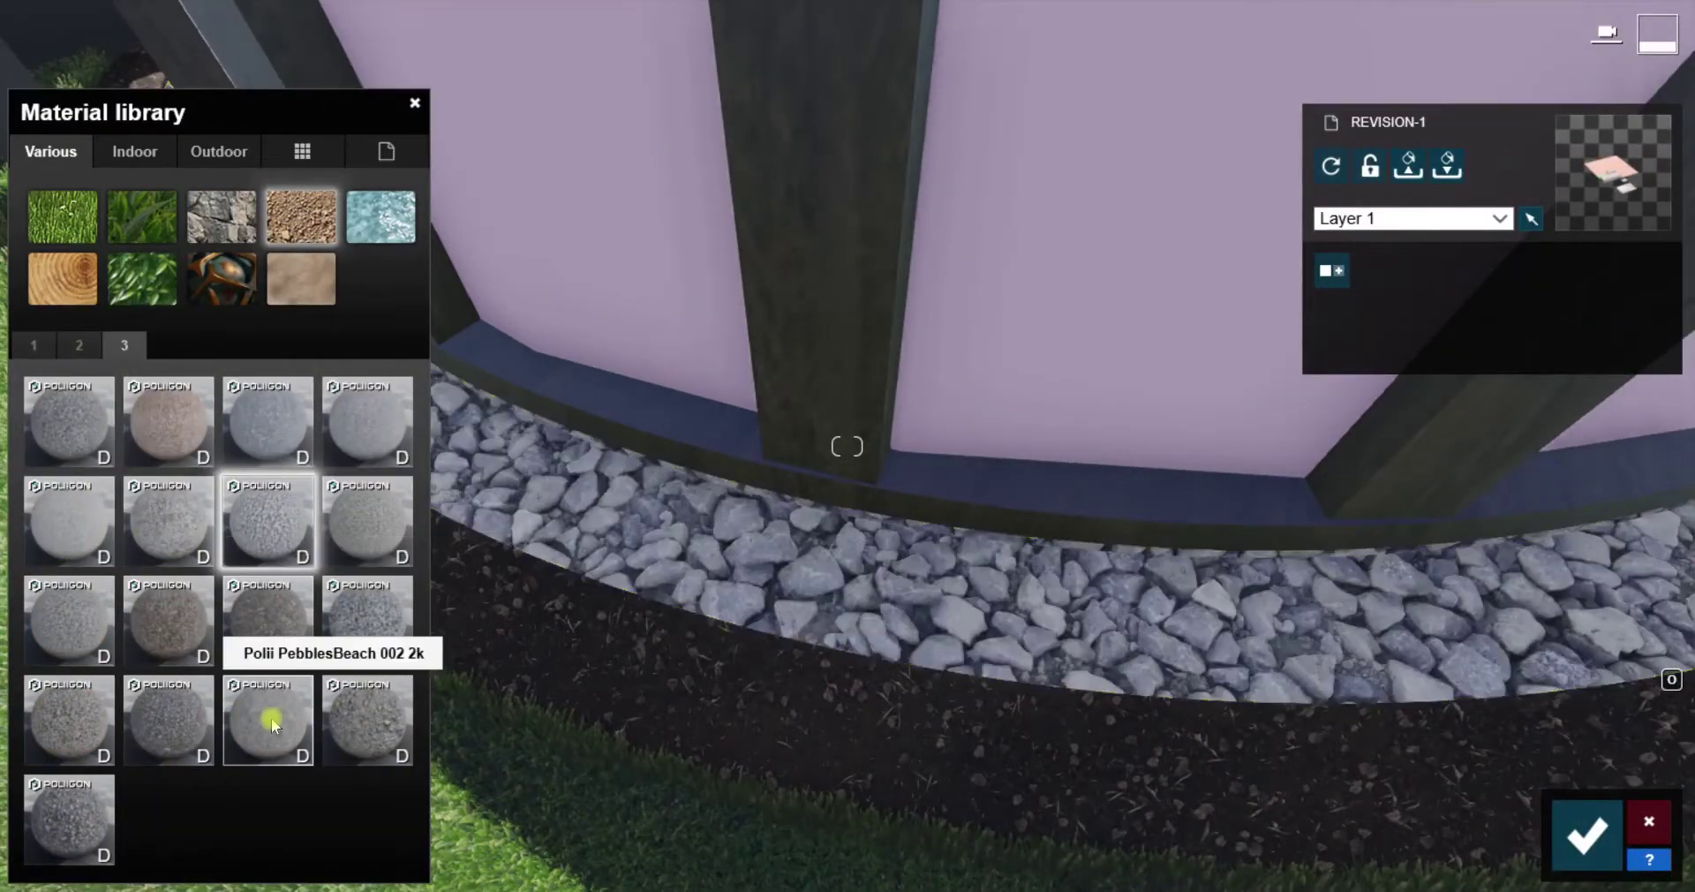
{"action": "left_click", "coordinate": [264, 523]}
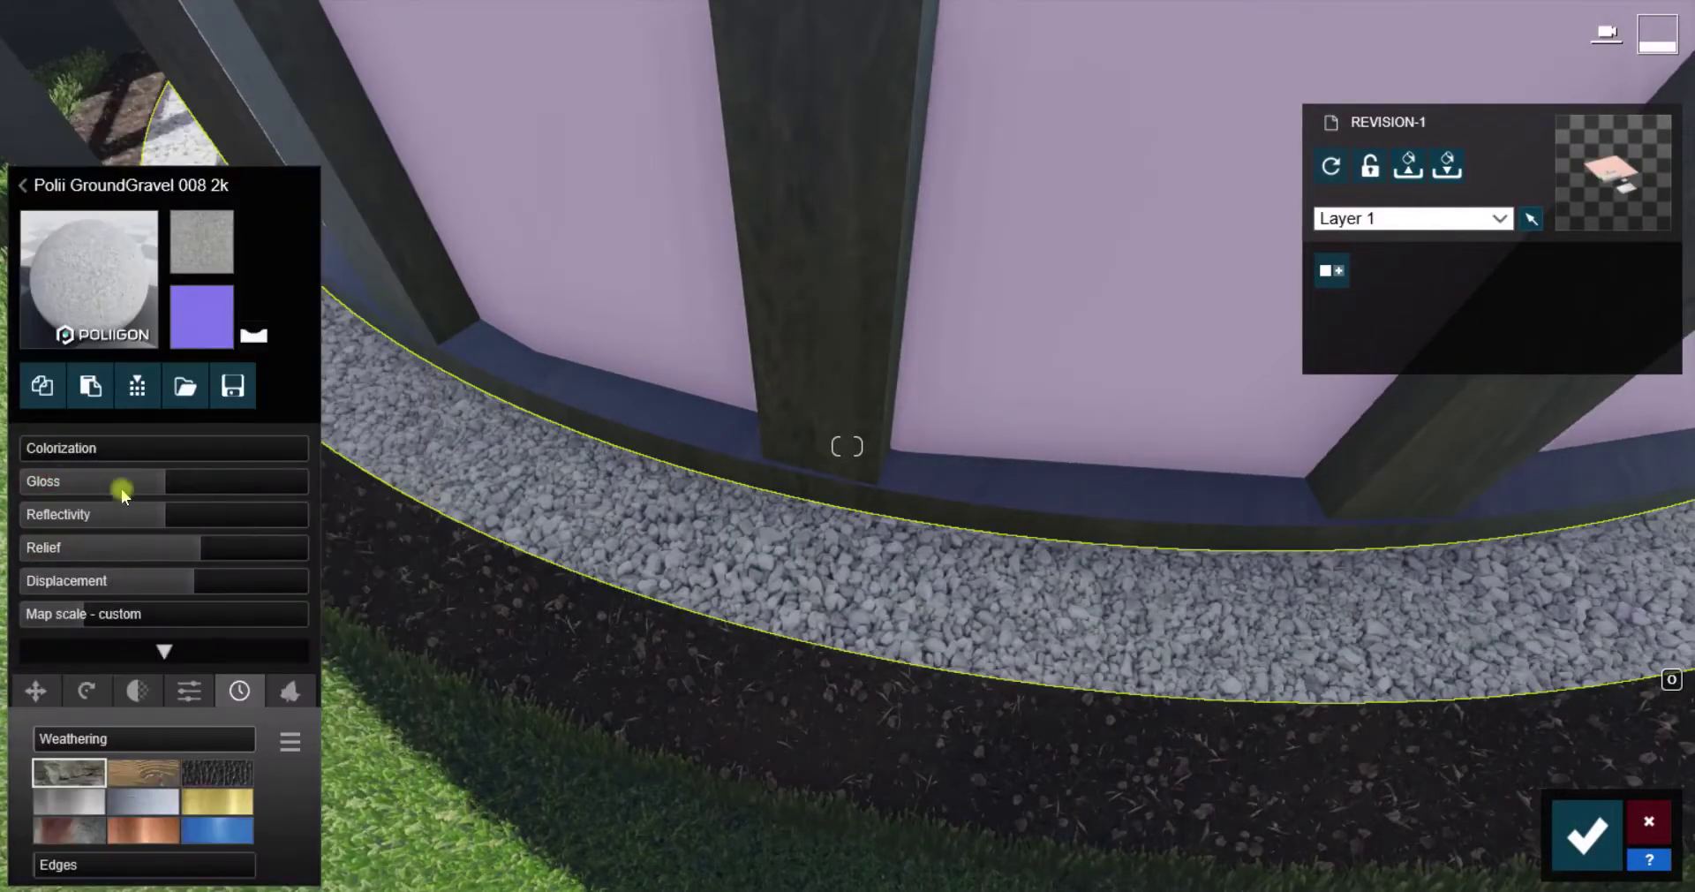
{"action": "left_click", "coordinate": [1586, 834]}
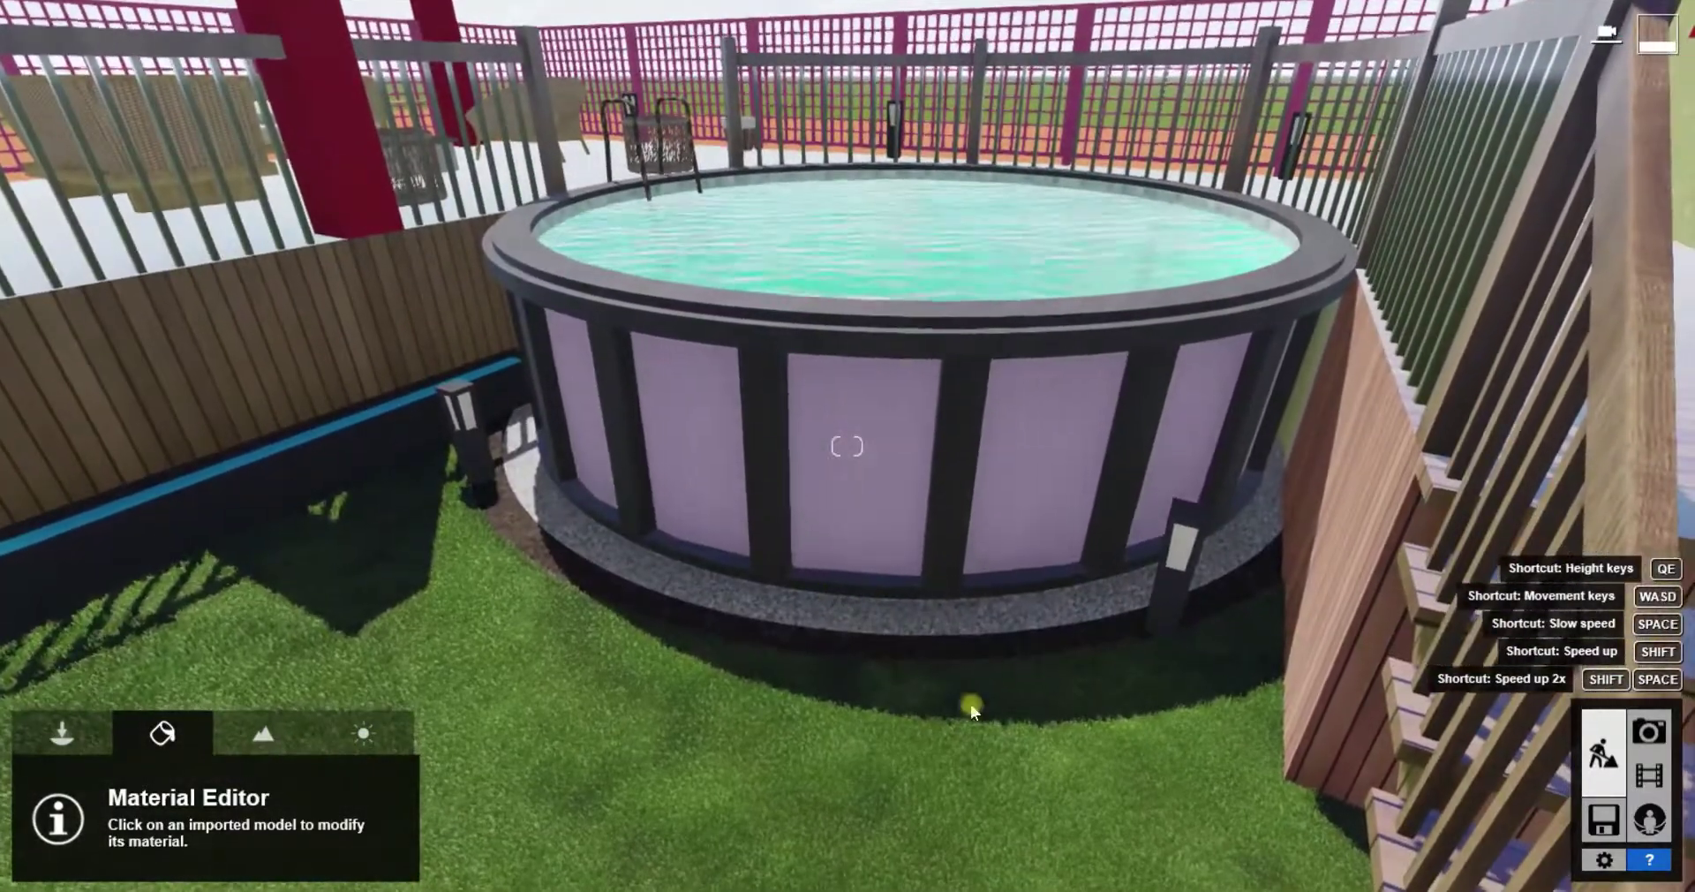
Make the pool's side panels white with a Standard material
{"action": "left_click", "coordinate": [894, 528]}
{"action": "left_click", "coordinate": [62, 487]}
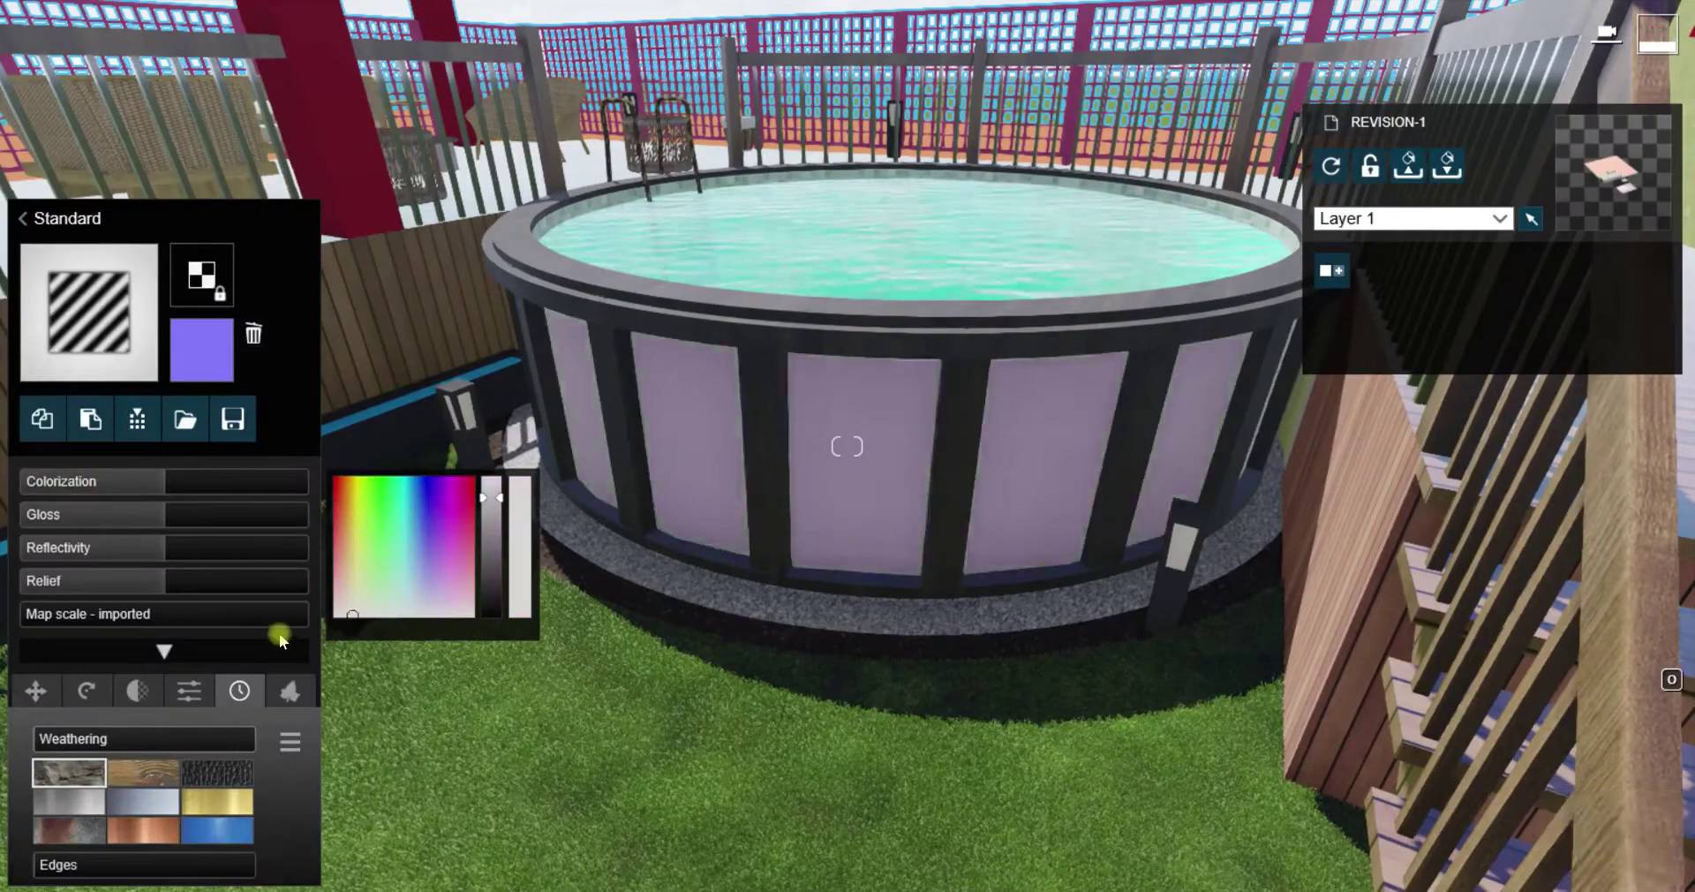
{"action": "left_click", "coordinate": [238, 489]}
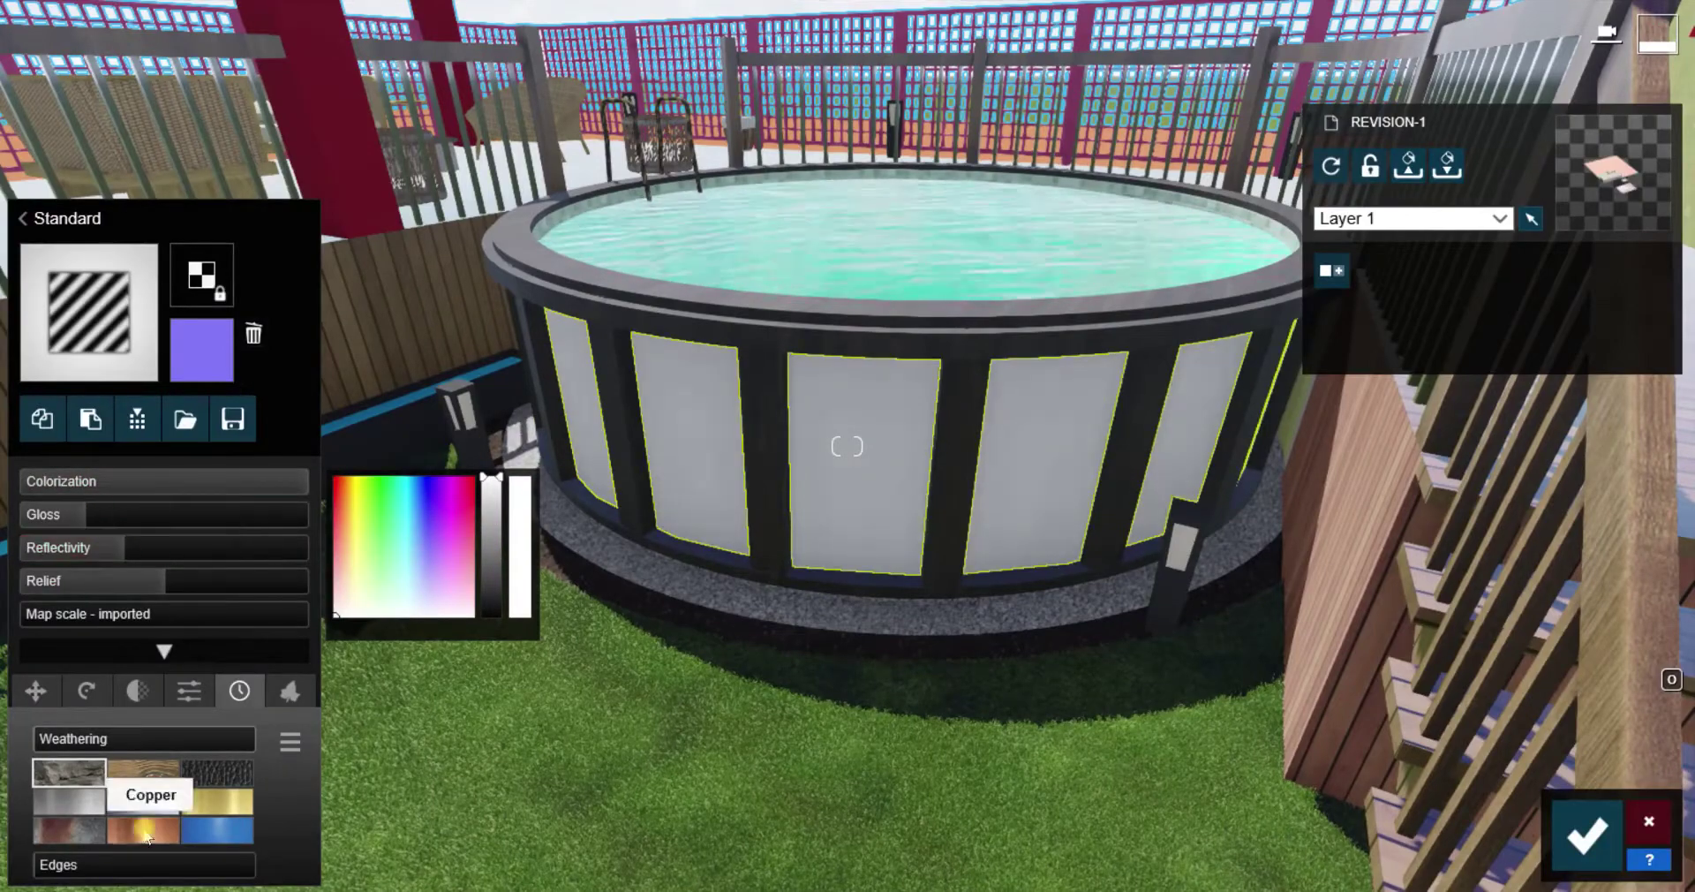
{"action": "left_click", "coordinate": [1586, 834]}
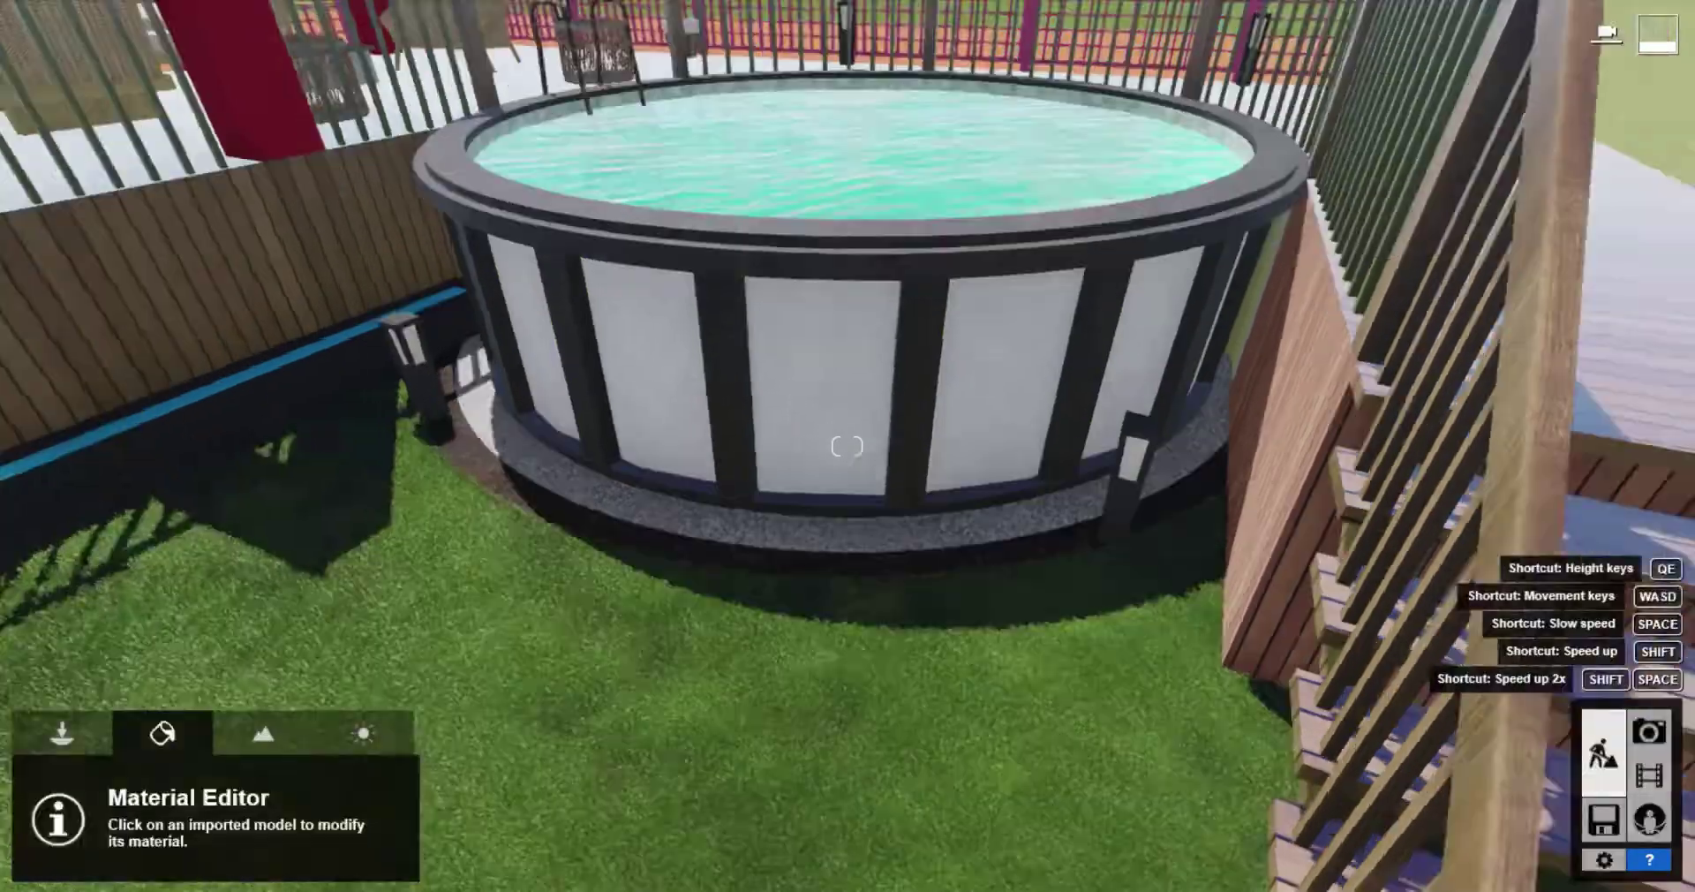
Give the pergola column a white, glossy Standard material
{"action": "right_click_drag", "start_coordinate": [883, 441], "coordinate": [882, 439]}
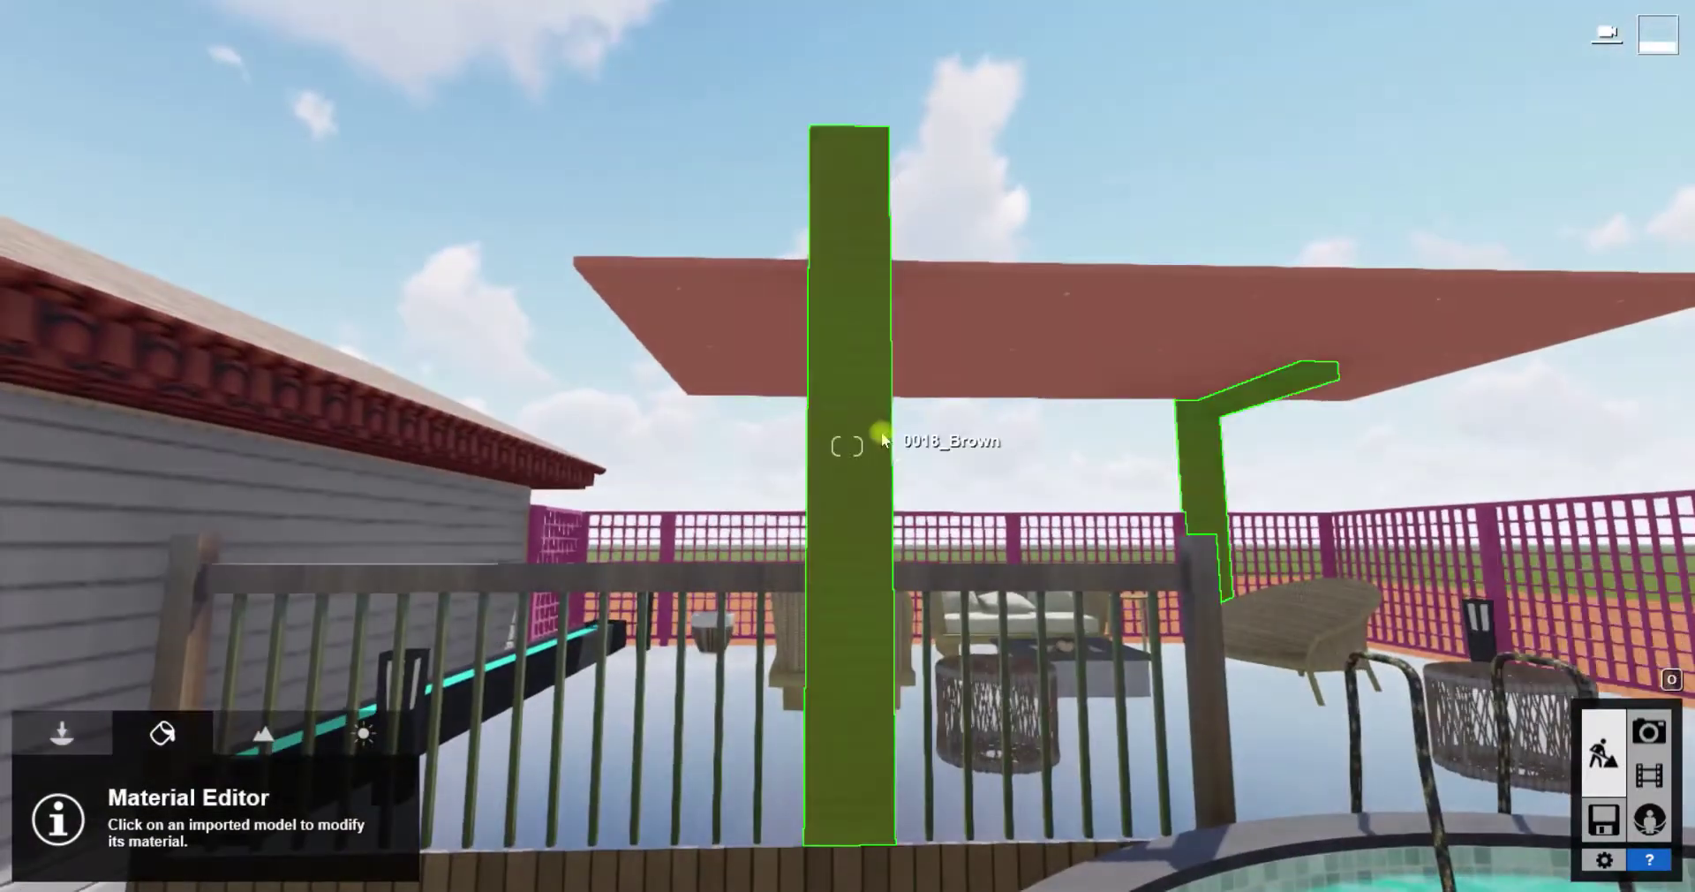
{"action": "left_click", "coordinate": [884, 439]}
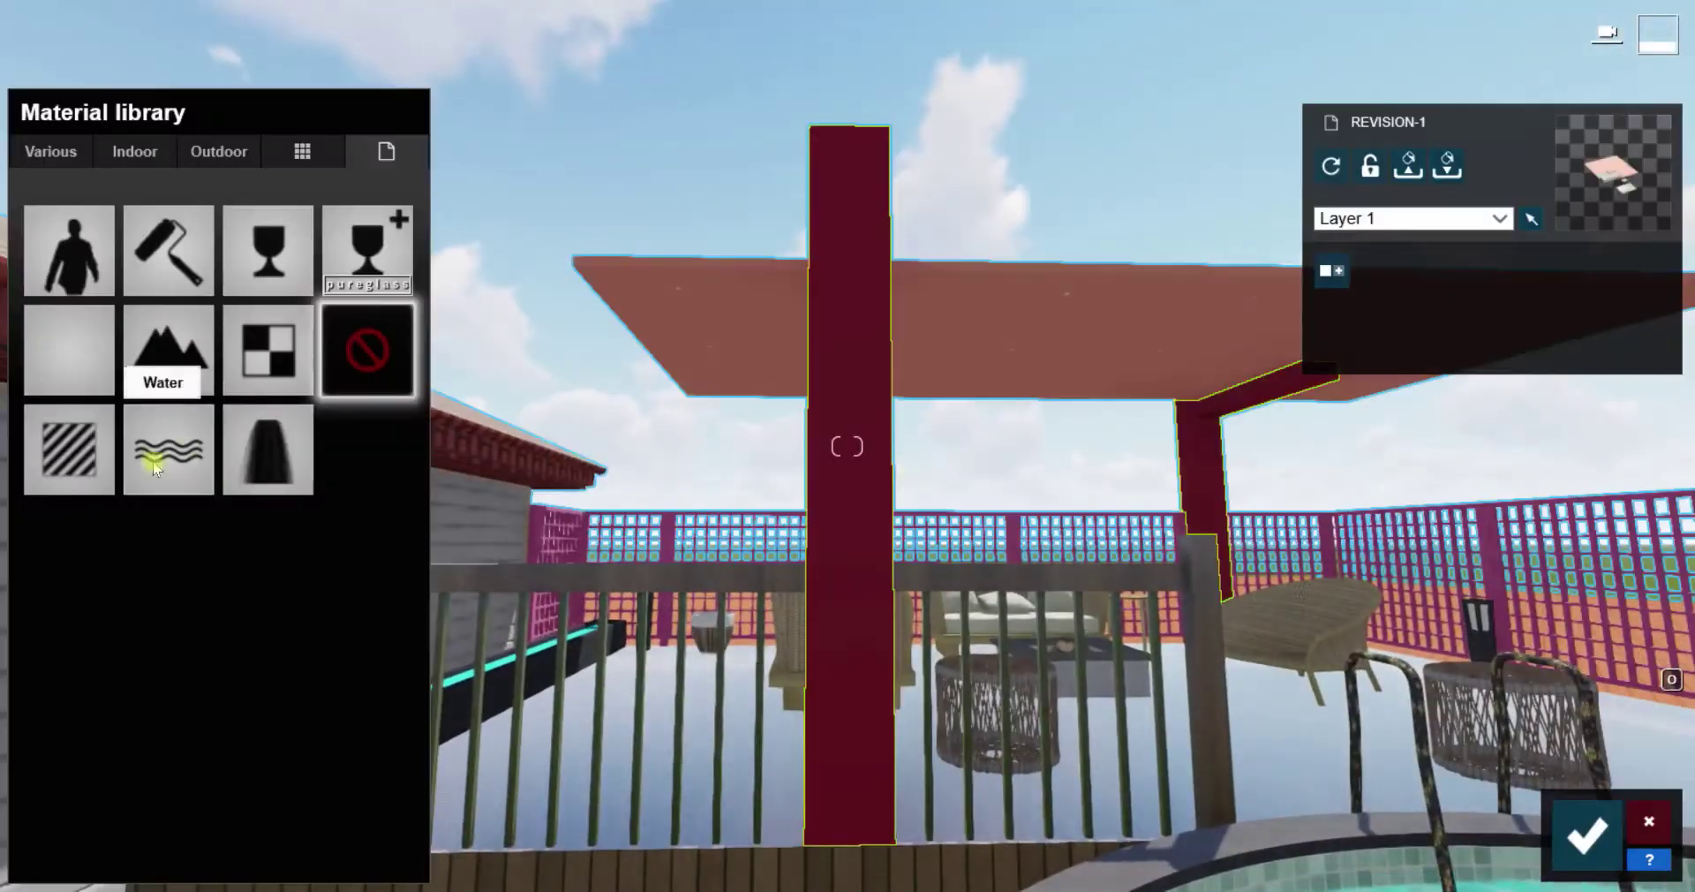
{"action": "left_click", "coordinate": [65, 465]}
{"action": "left_click", "coordinate": [115, 499]}
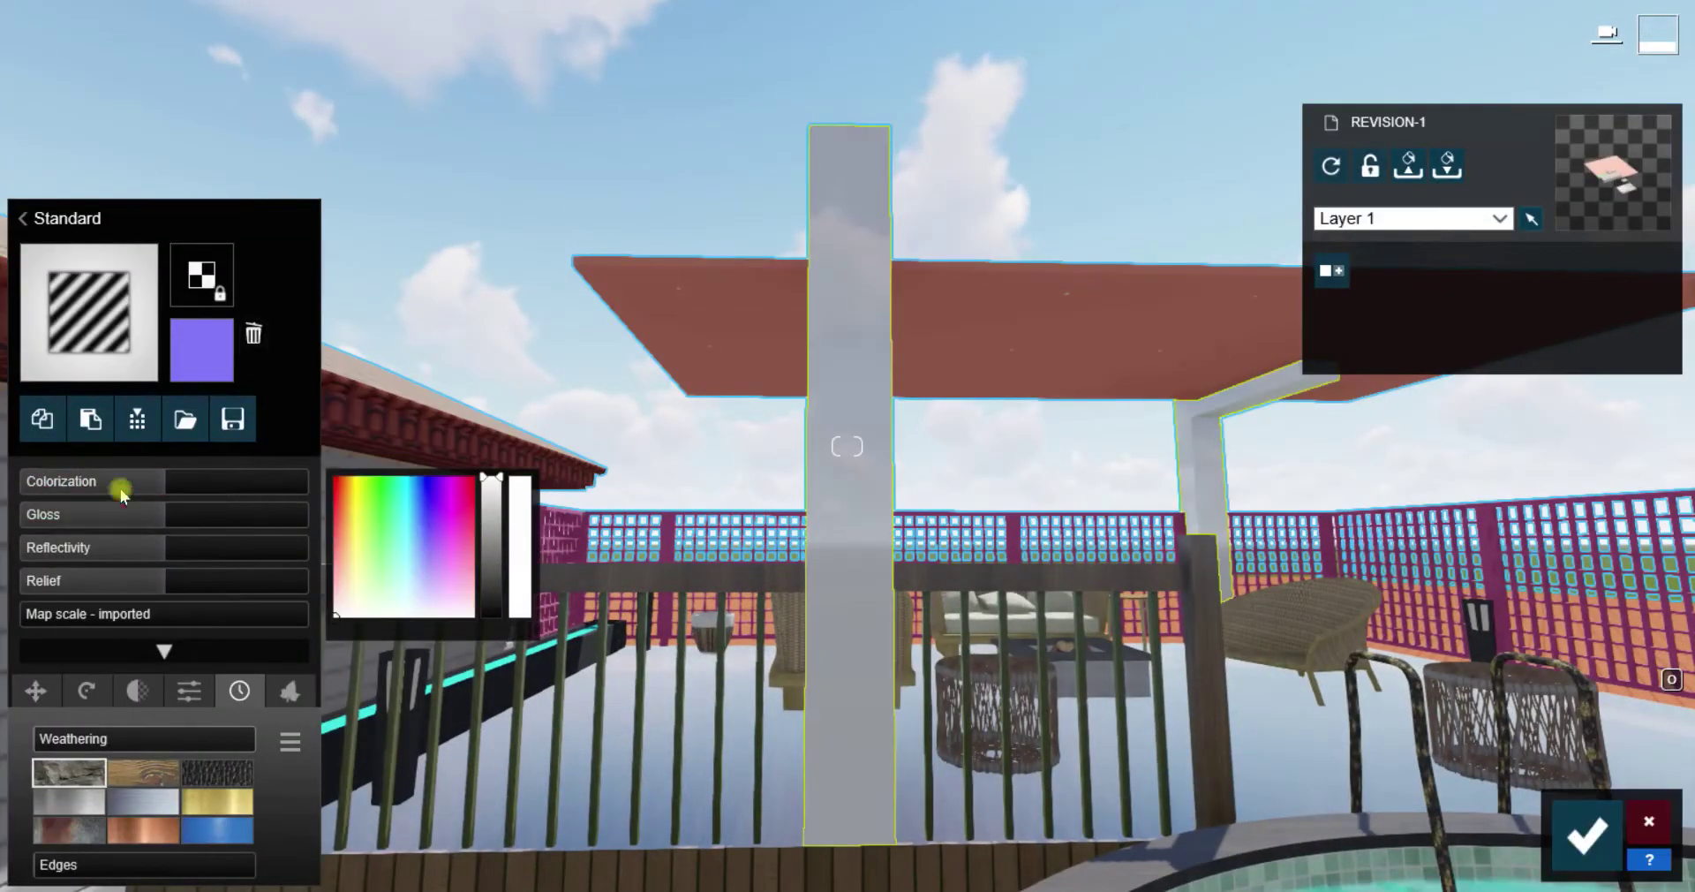
Turn the pergola roof grey with a Standard material by removing its brown tint
{"action": "right_click_drag", "start_coordinate": [127, 565], "coordinate": [738, 389]}
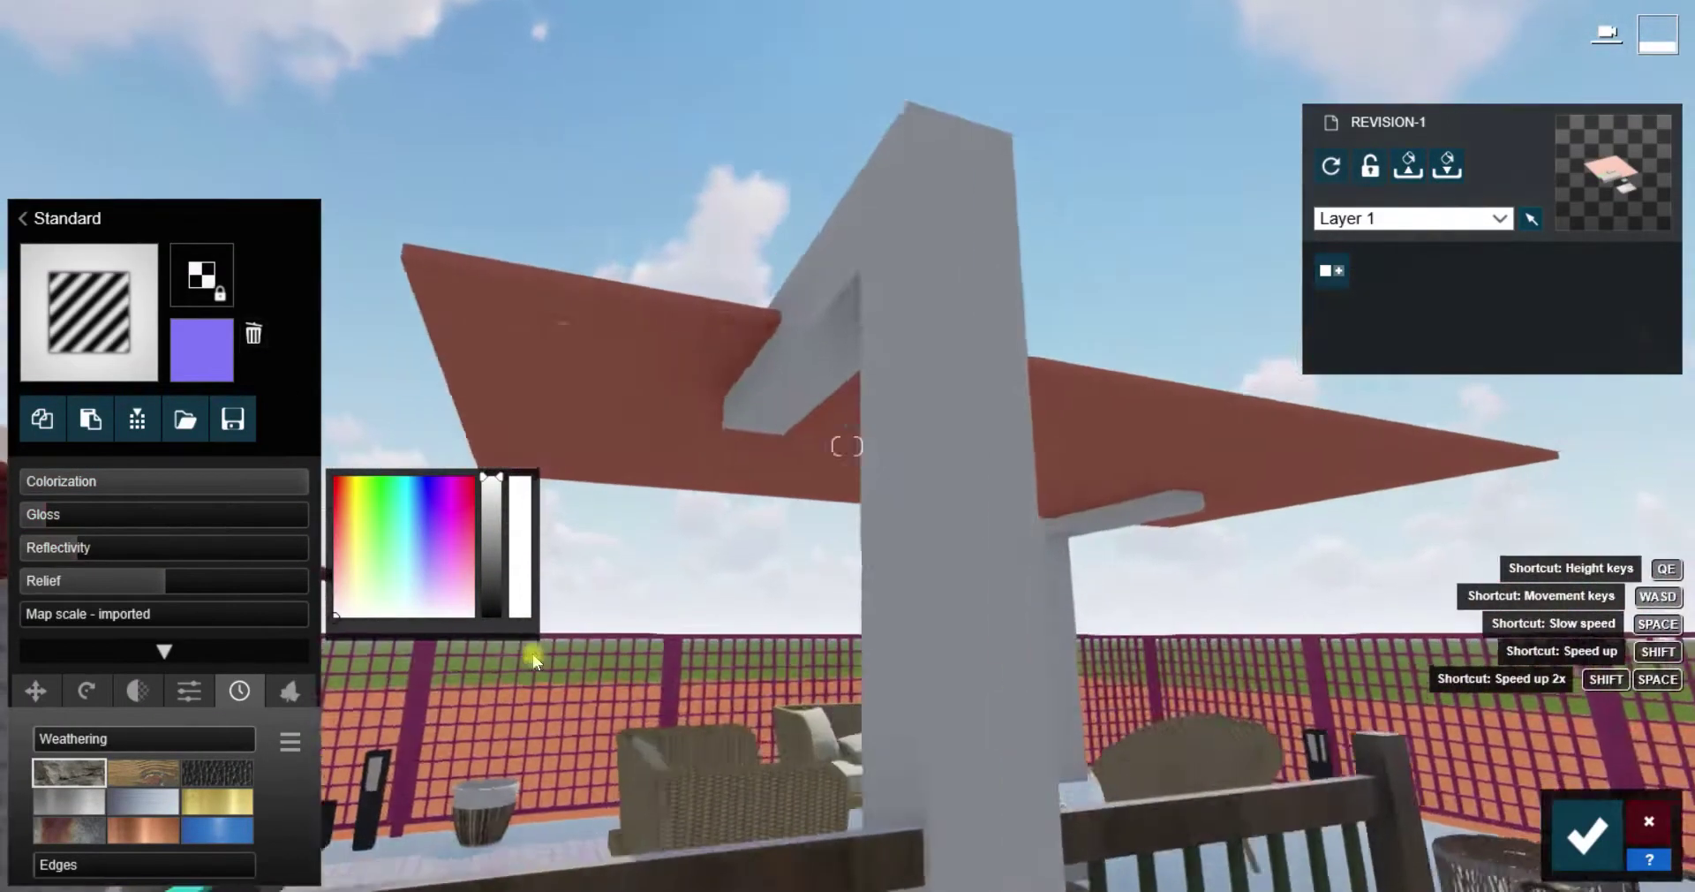
{"action": "left_click", "coordinate": [738, 388]}
{"action": "left_click", "coordinate": [65, 468]}
{"action": "left_click", "coordinate": [282, 480]}
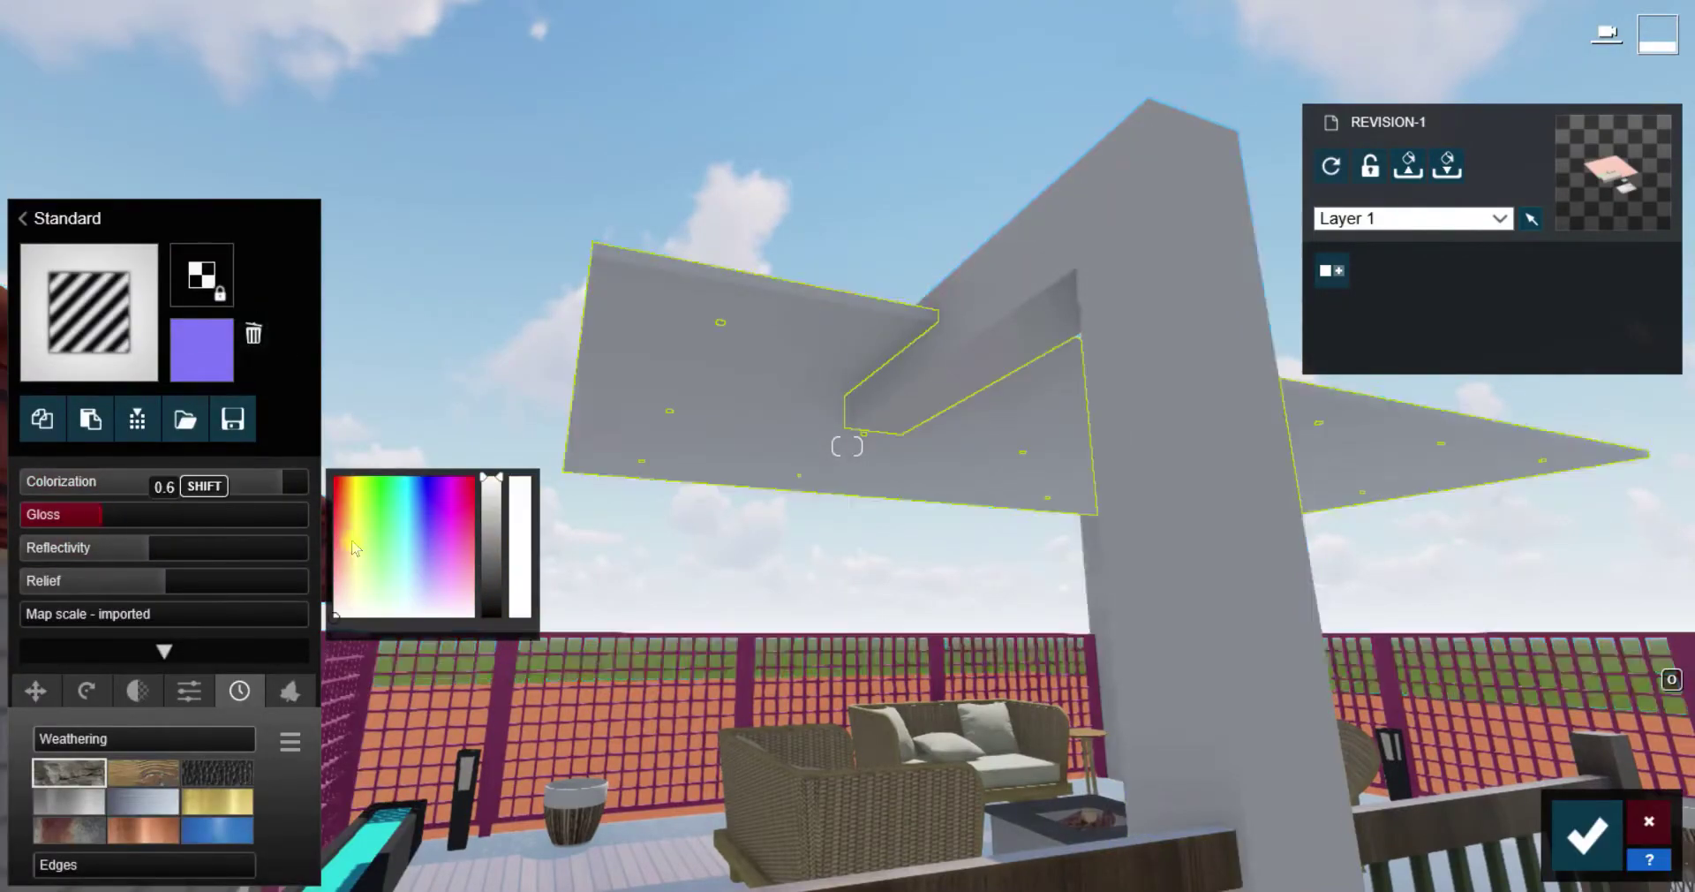
{"action": "left_click", "coordinate": [1586, 834]}
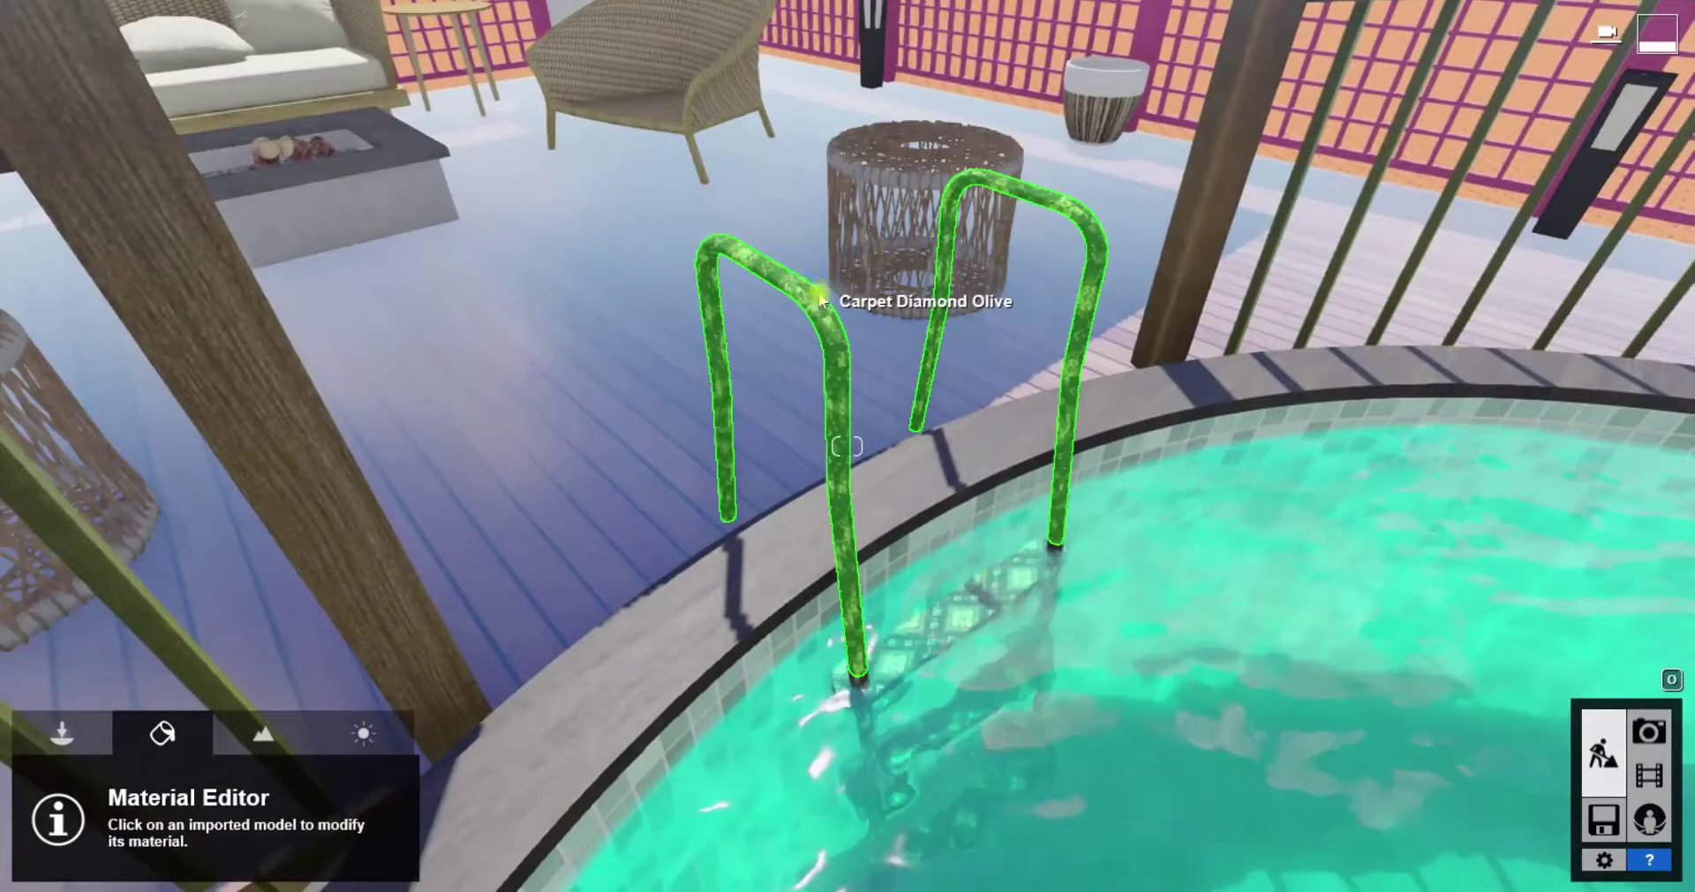
Give the pool ladder a darkened Metal Painted 002 1024 finish
{"action": "left_click", "coordinate": [819, 300]}
{"action": "left_click", "coordinate": [301, 216]}
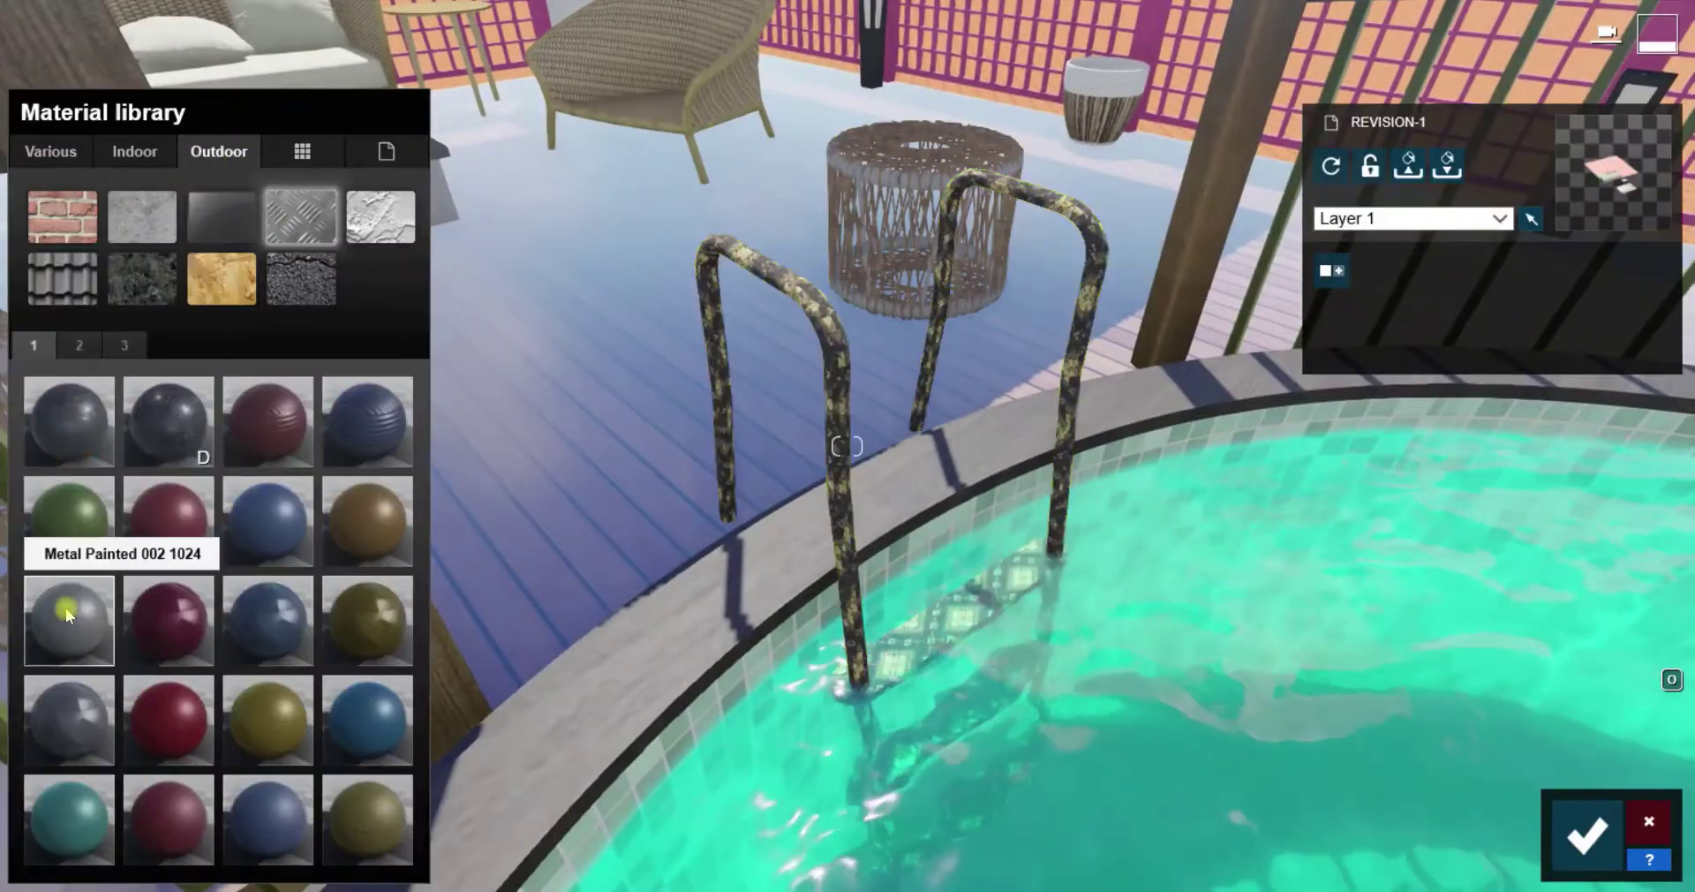
{"action": "left_click", "coordinate": [56, 635]}
{"action": "left_click", "coordinate": [493, 566]}
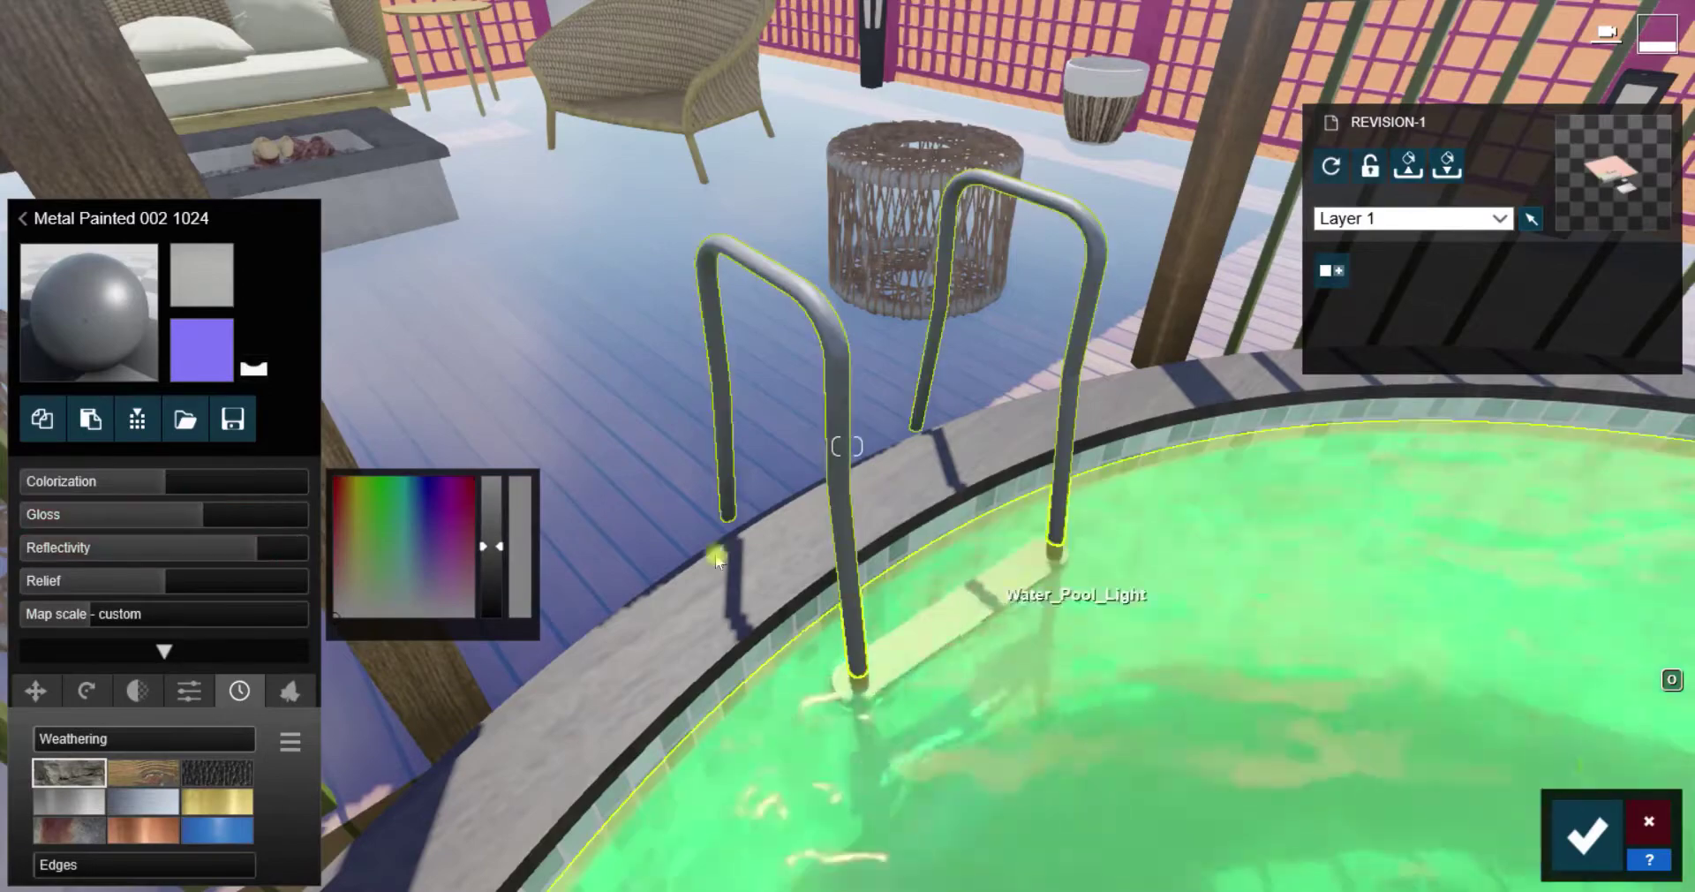
{"action": "left_click", "coordinate": [495, 563]}
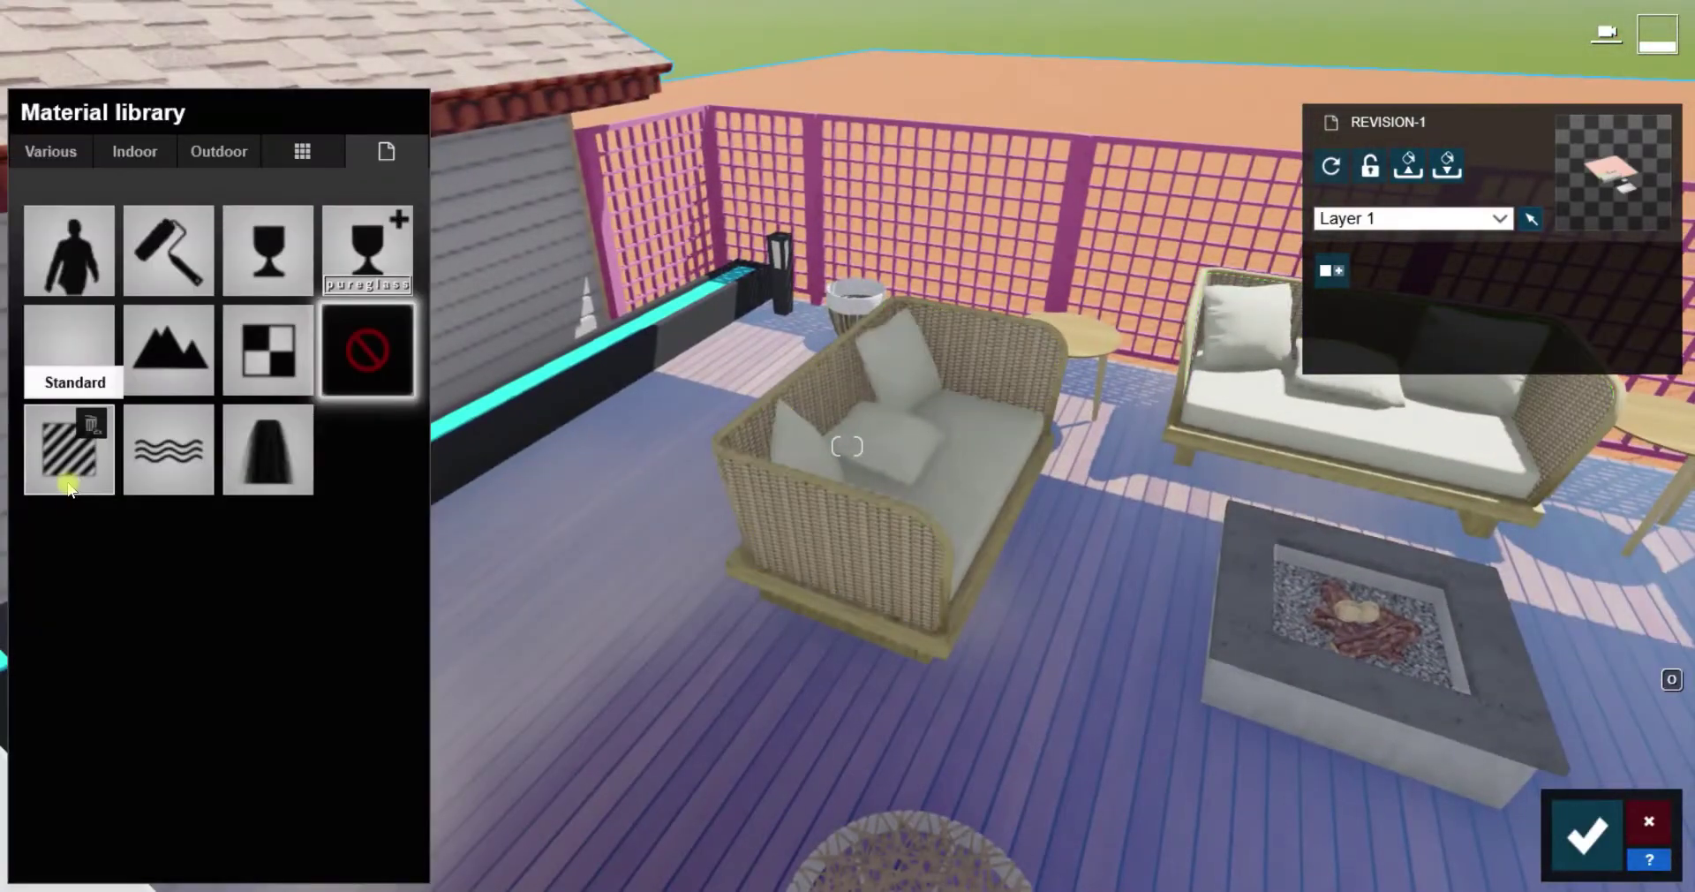
{"action": "left_click", "coordinate": [69, 488]}
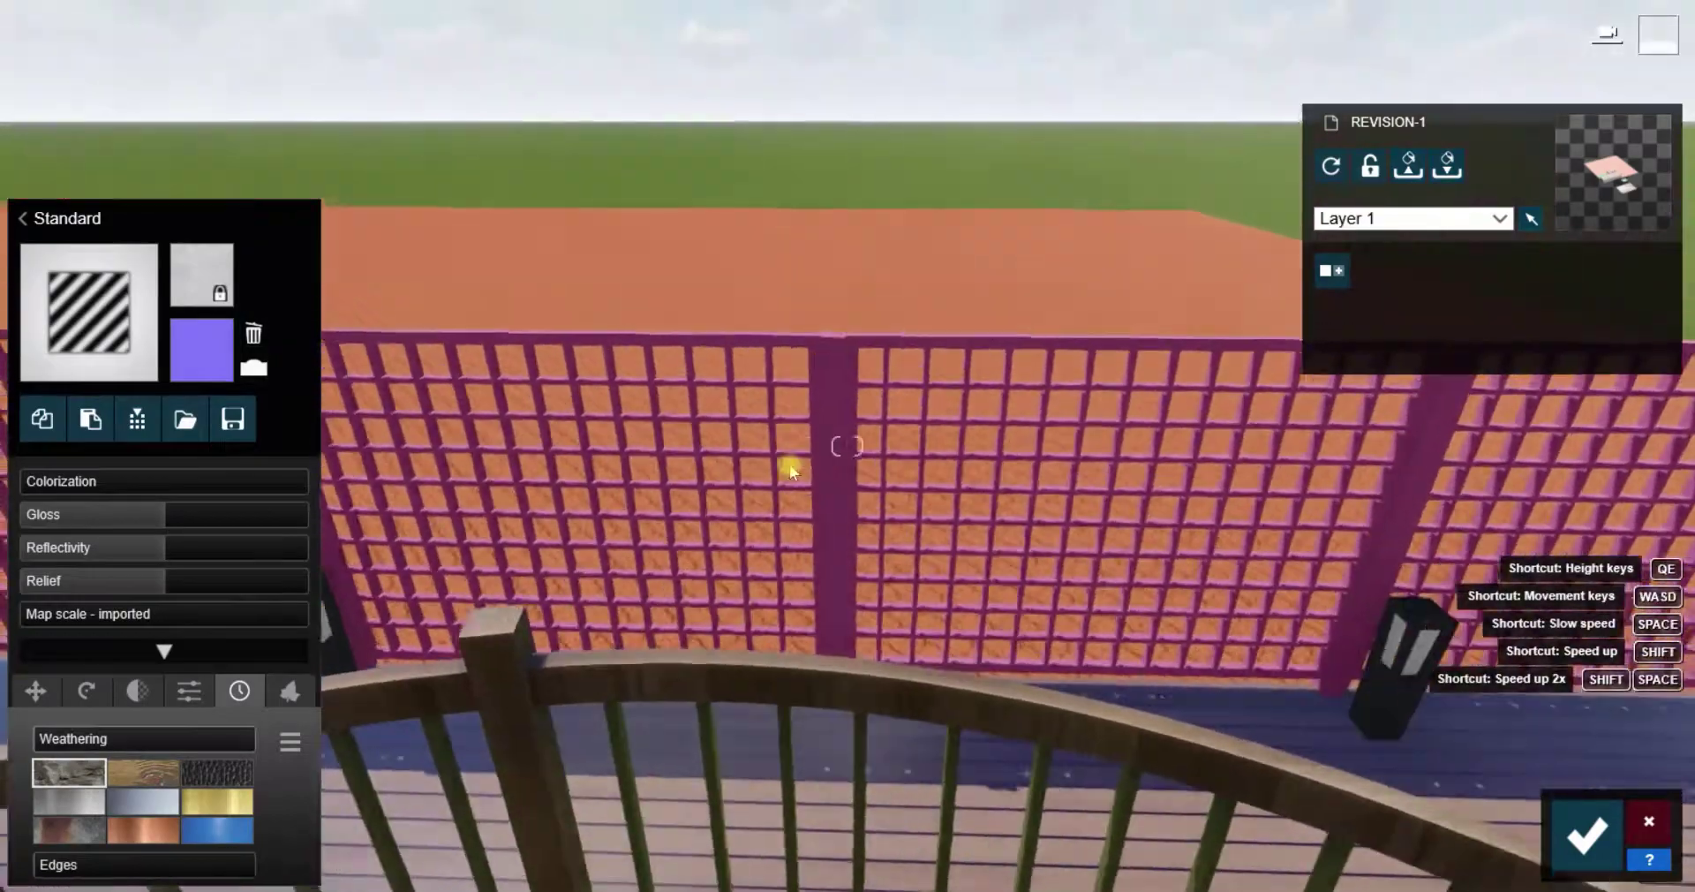
Recolour the purple fence white with a Standard material and save it
{"action": "left_click", "coordinate": [791, 470]}
{"action": "left_click", "coordinate": [45, 461]}
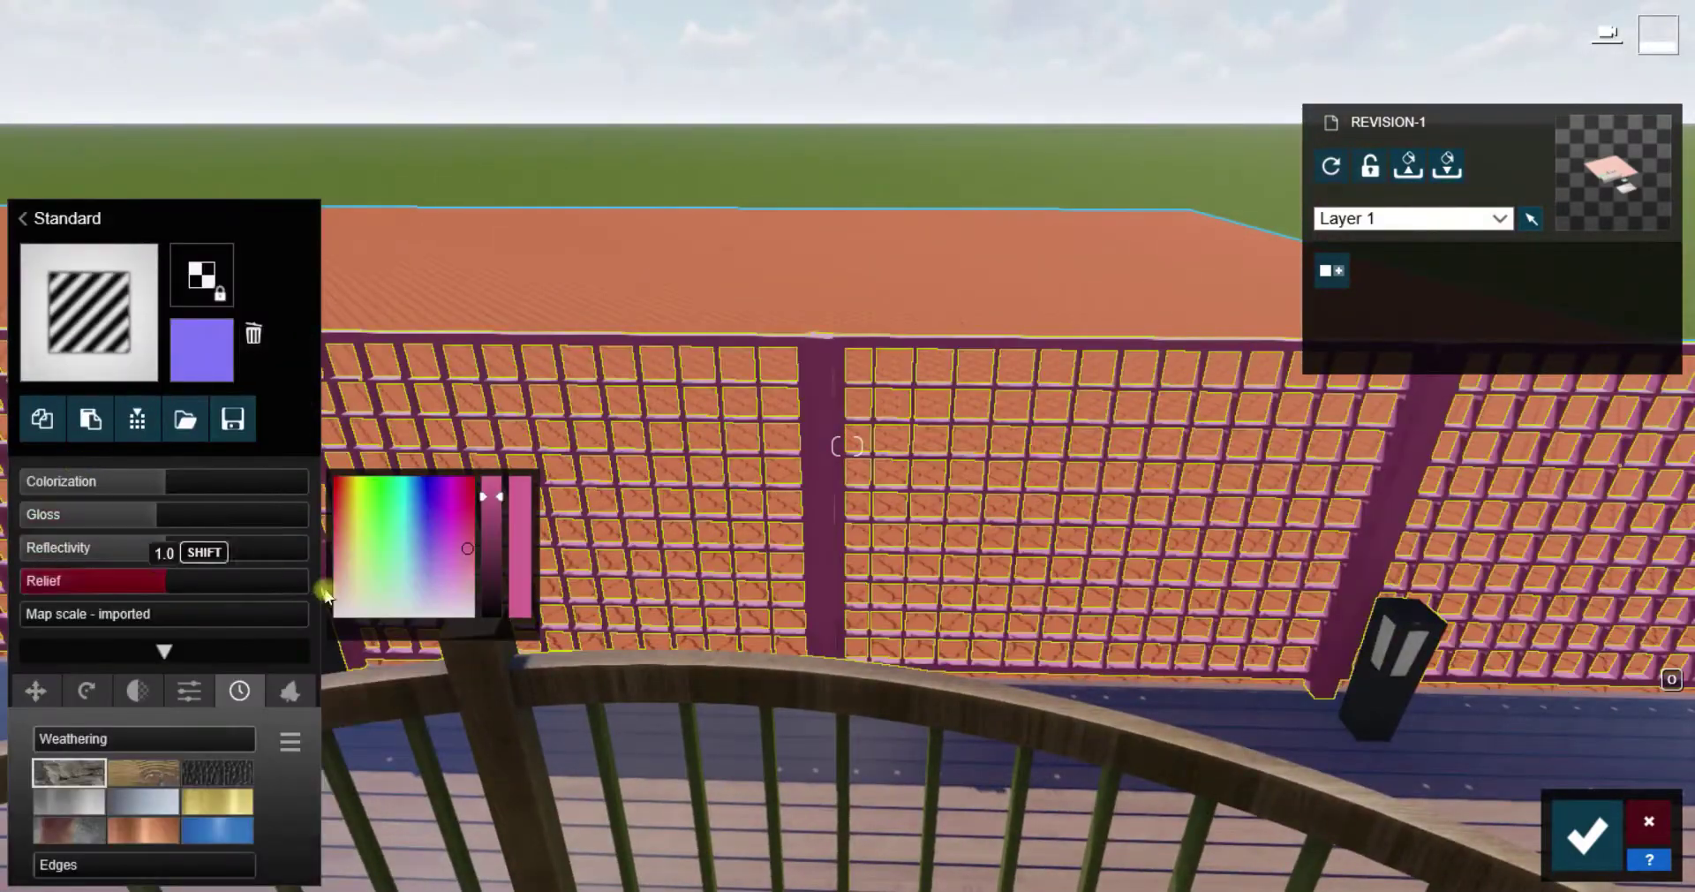
{"action": "left_click_drag", "start_coordinate": [325, 596], "coordinate": [335, 617]}
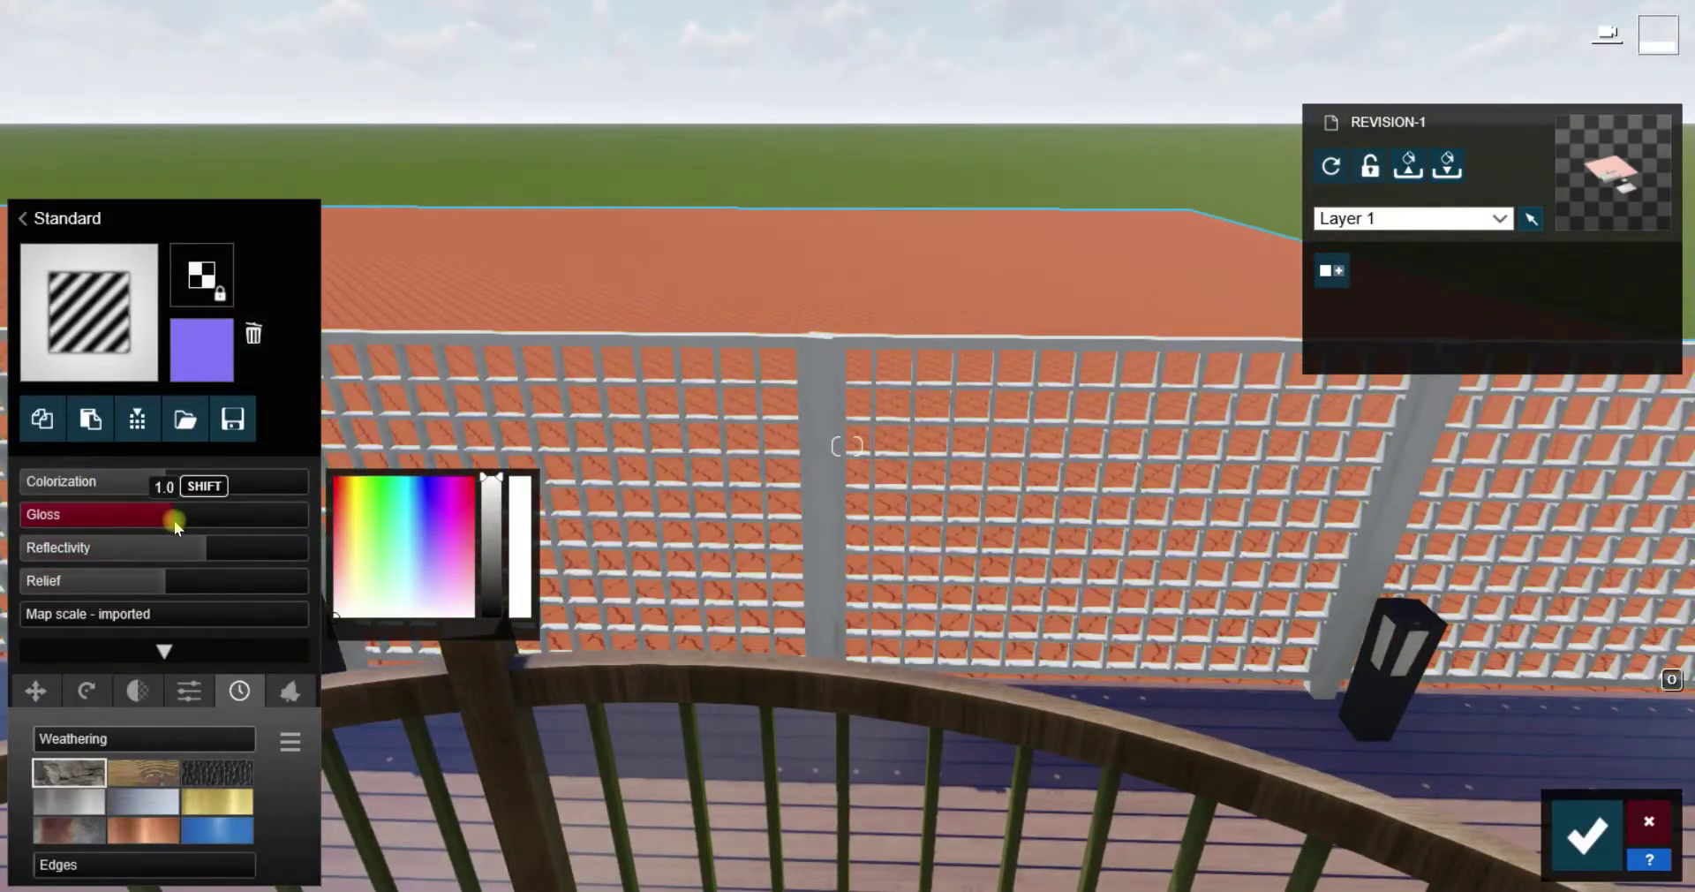
{"action": "left_click", "coordinate": [1587, 834]}
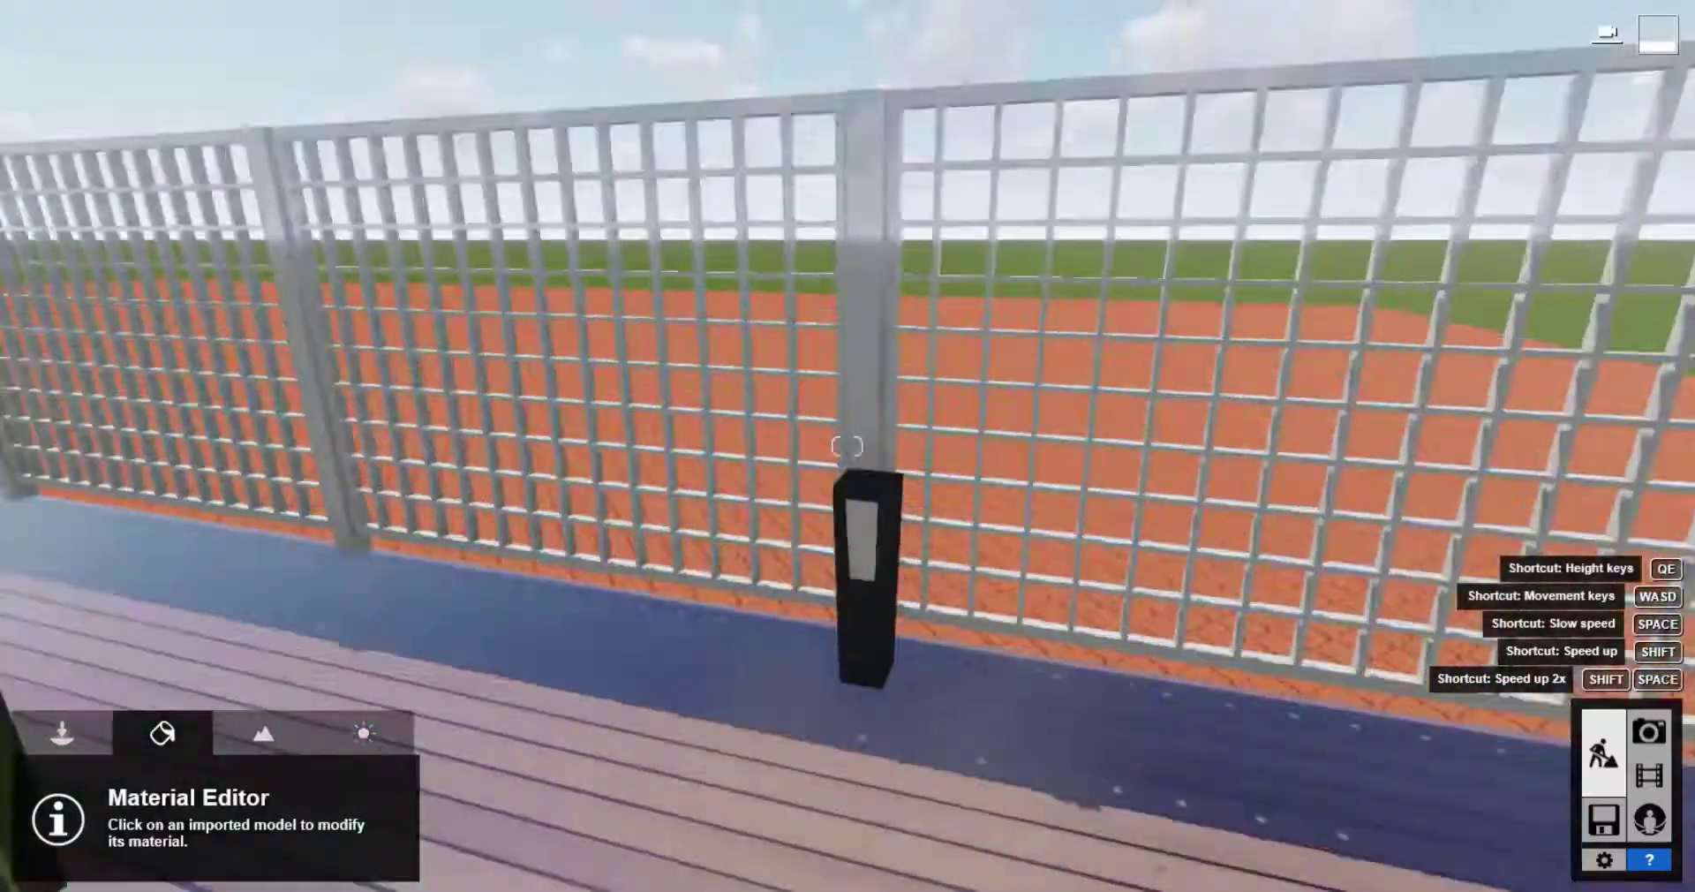
Give the deck's light post a Standard material and confirm
{"action": "left_click", "coordinate": [861, 470]}
{"action": "left_click", "coordinate": [67, 458]}
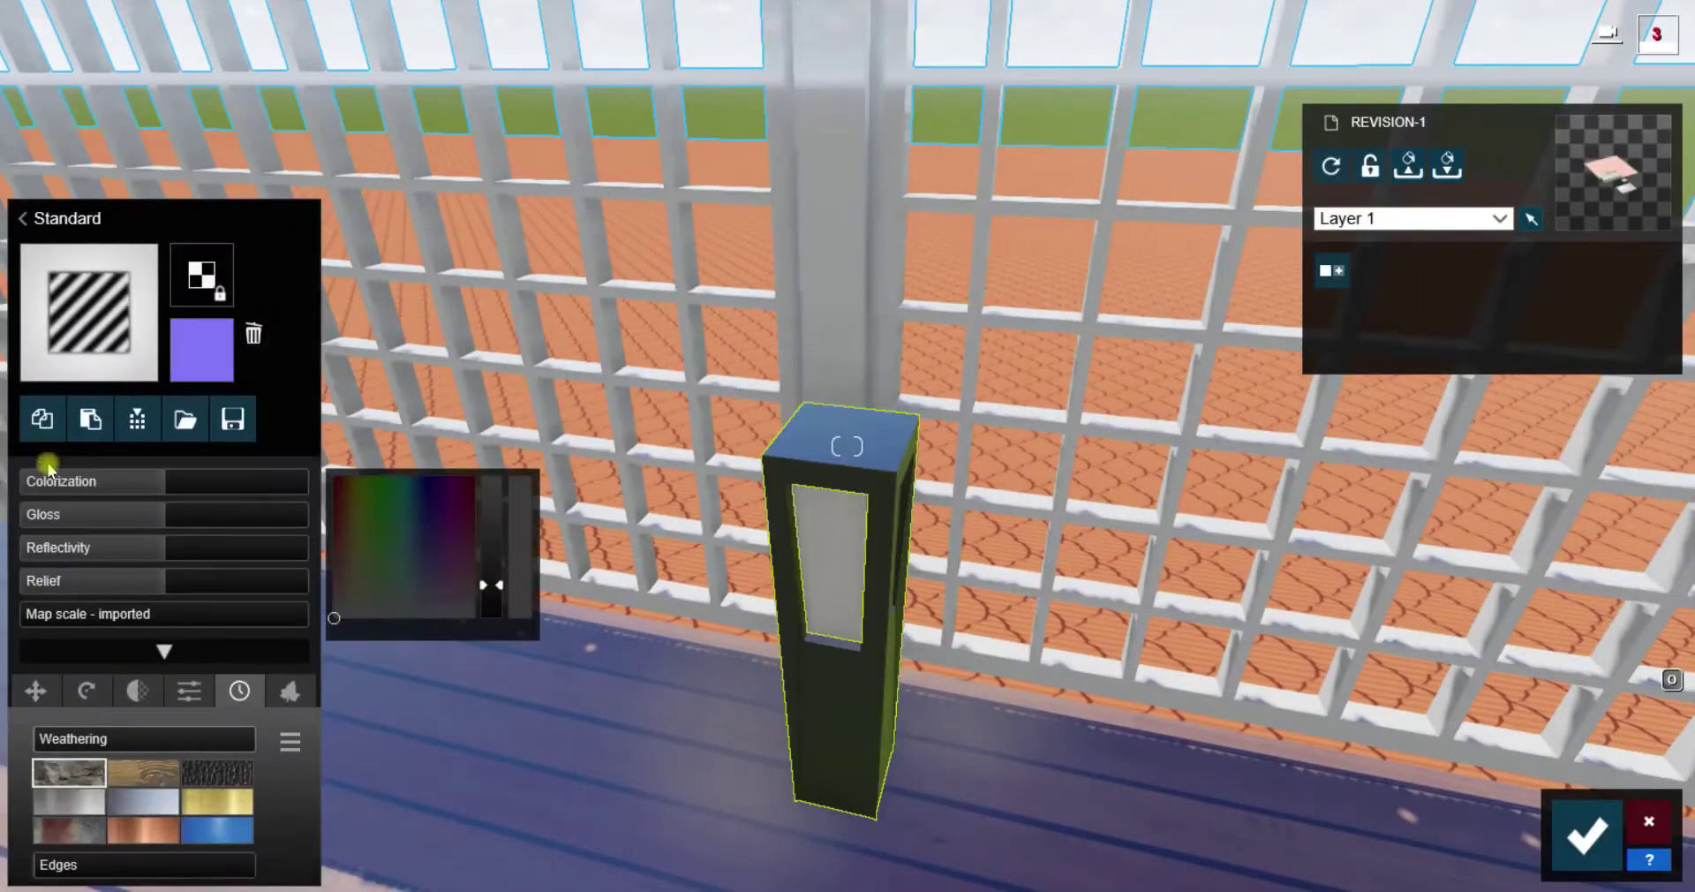
{"action": "left_click", "coordinate": [1586, 833]}
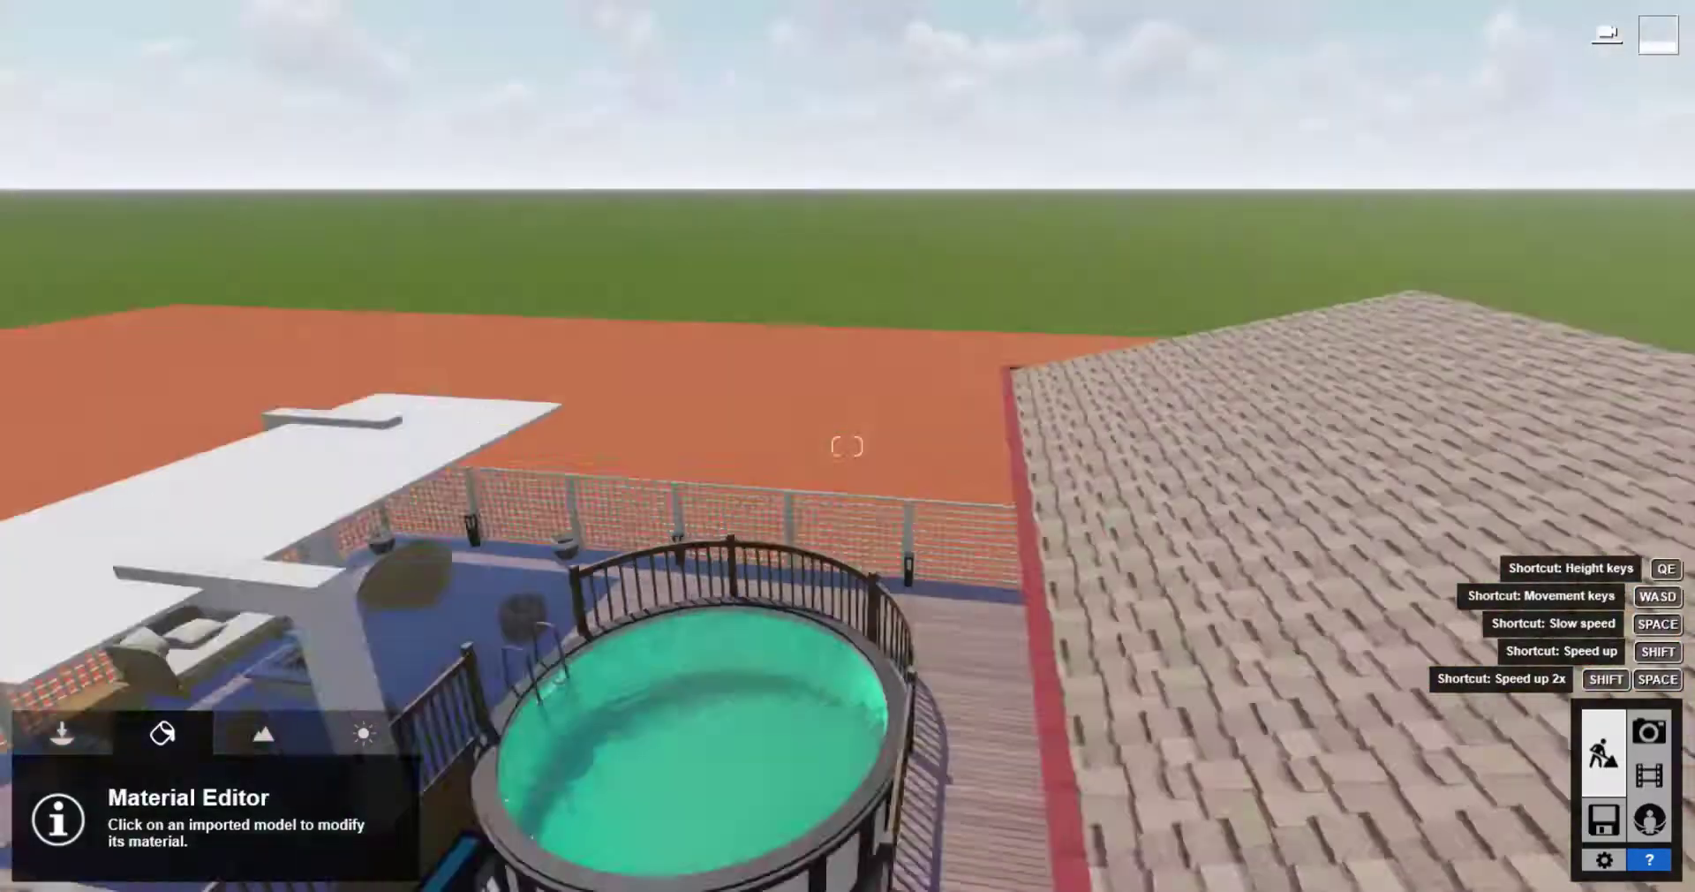
Replace the door frame's red finish with a dark grey Standard material
{"action": "left_click", "coordinate": [1006, 498]}
{"action": "left_click", "coordinate": [219, 151]}
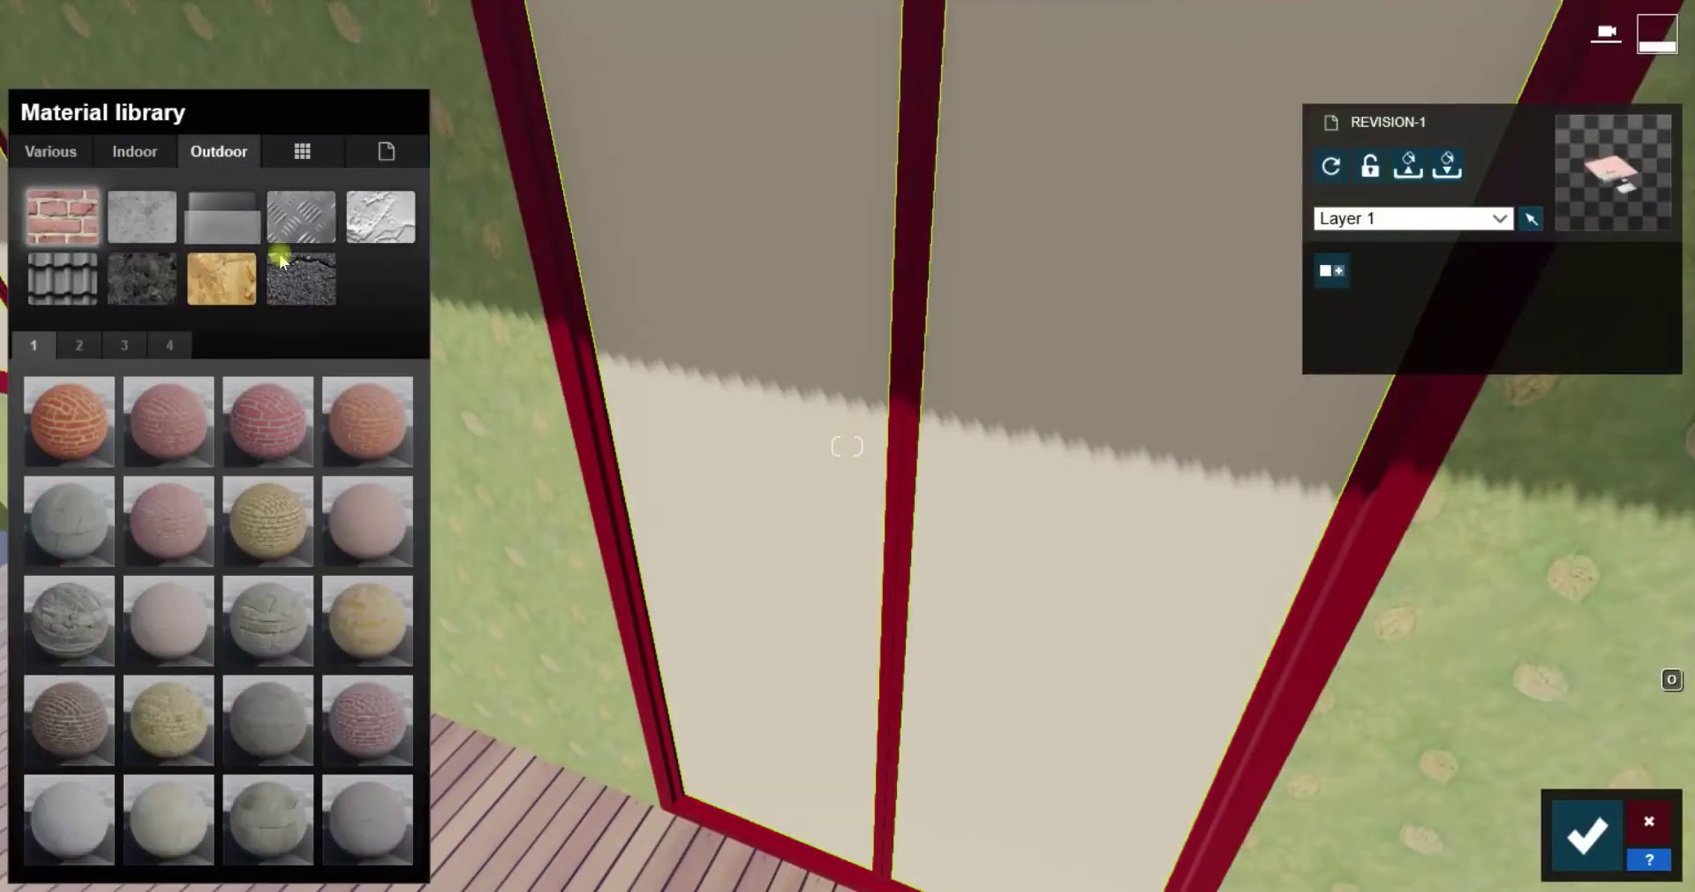
{"action": "left_click", "coordinate": [221, 216]}
{"action": "left_click", "coordinate": [913, 625]}
{"action": "left_click", "coordinate": [21, 64]}
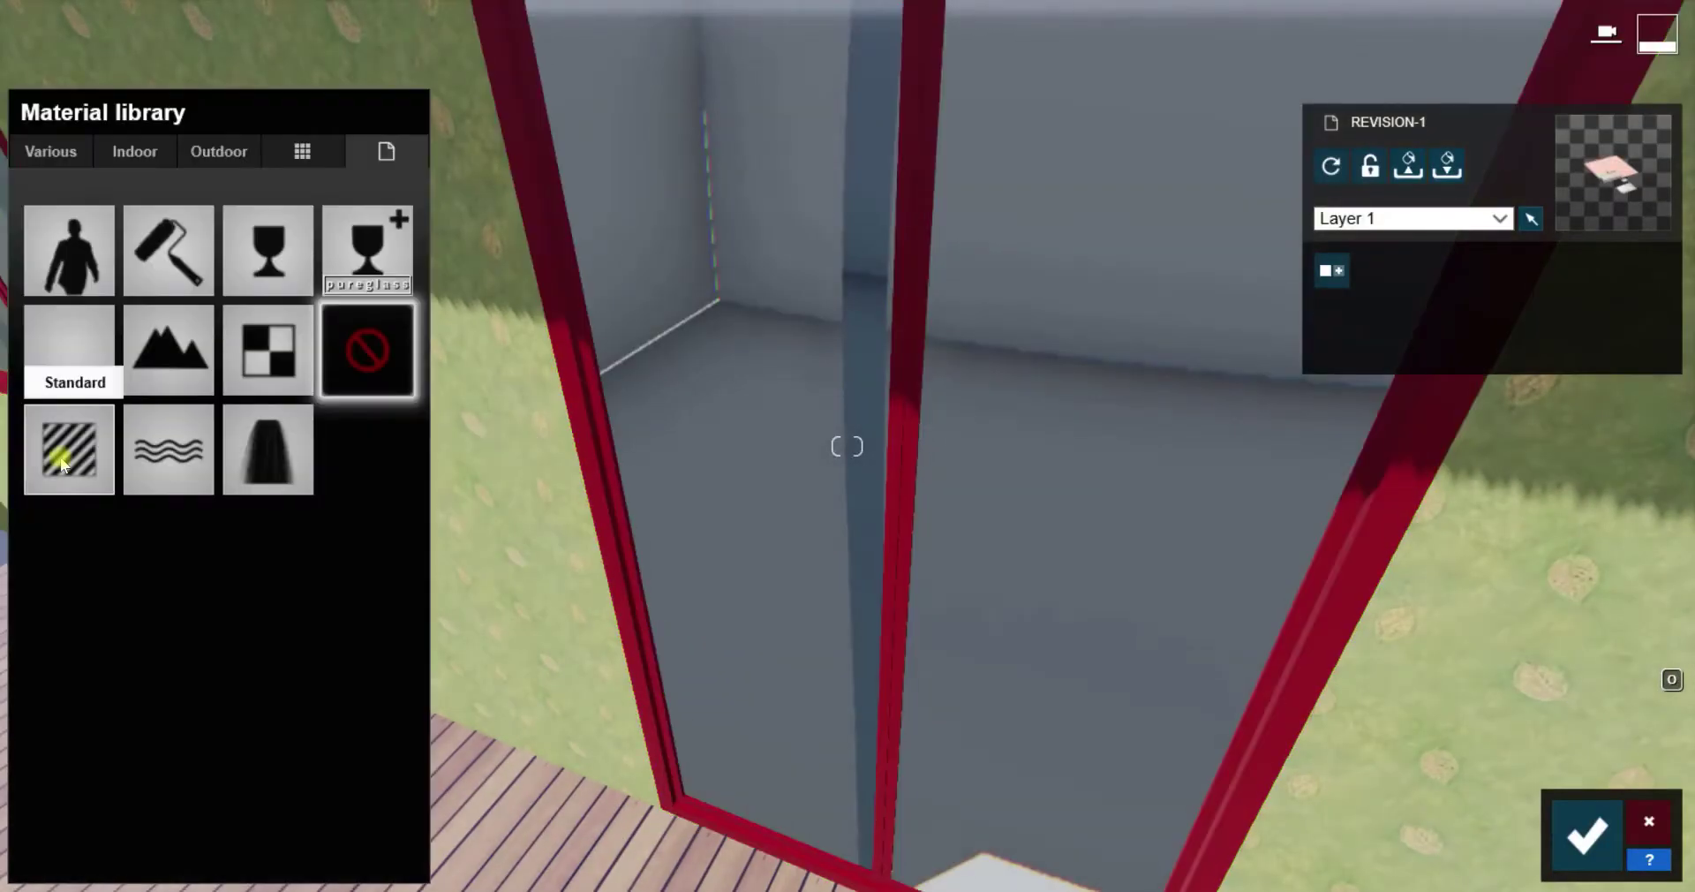
{"action": "left_click", "coordinate": [68, 450]}
{"action": "left_click", "coordinate": [106, 479]}
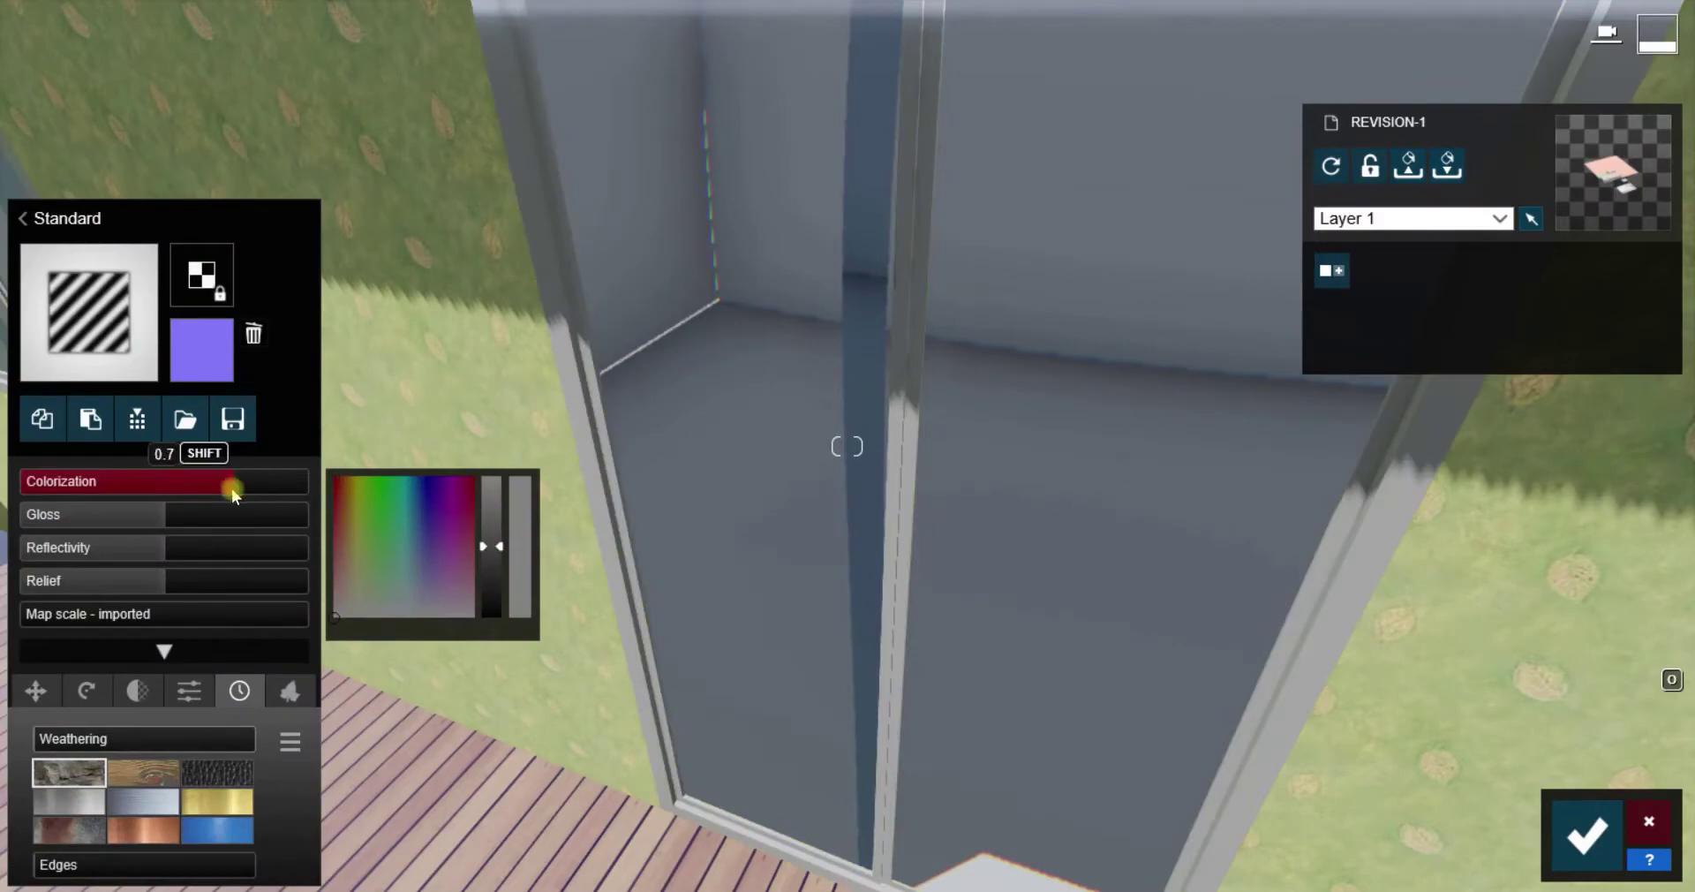
{"action": "left_click_drag", "start_coordinate": [470, 545], "coordinate": [483, 574]}
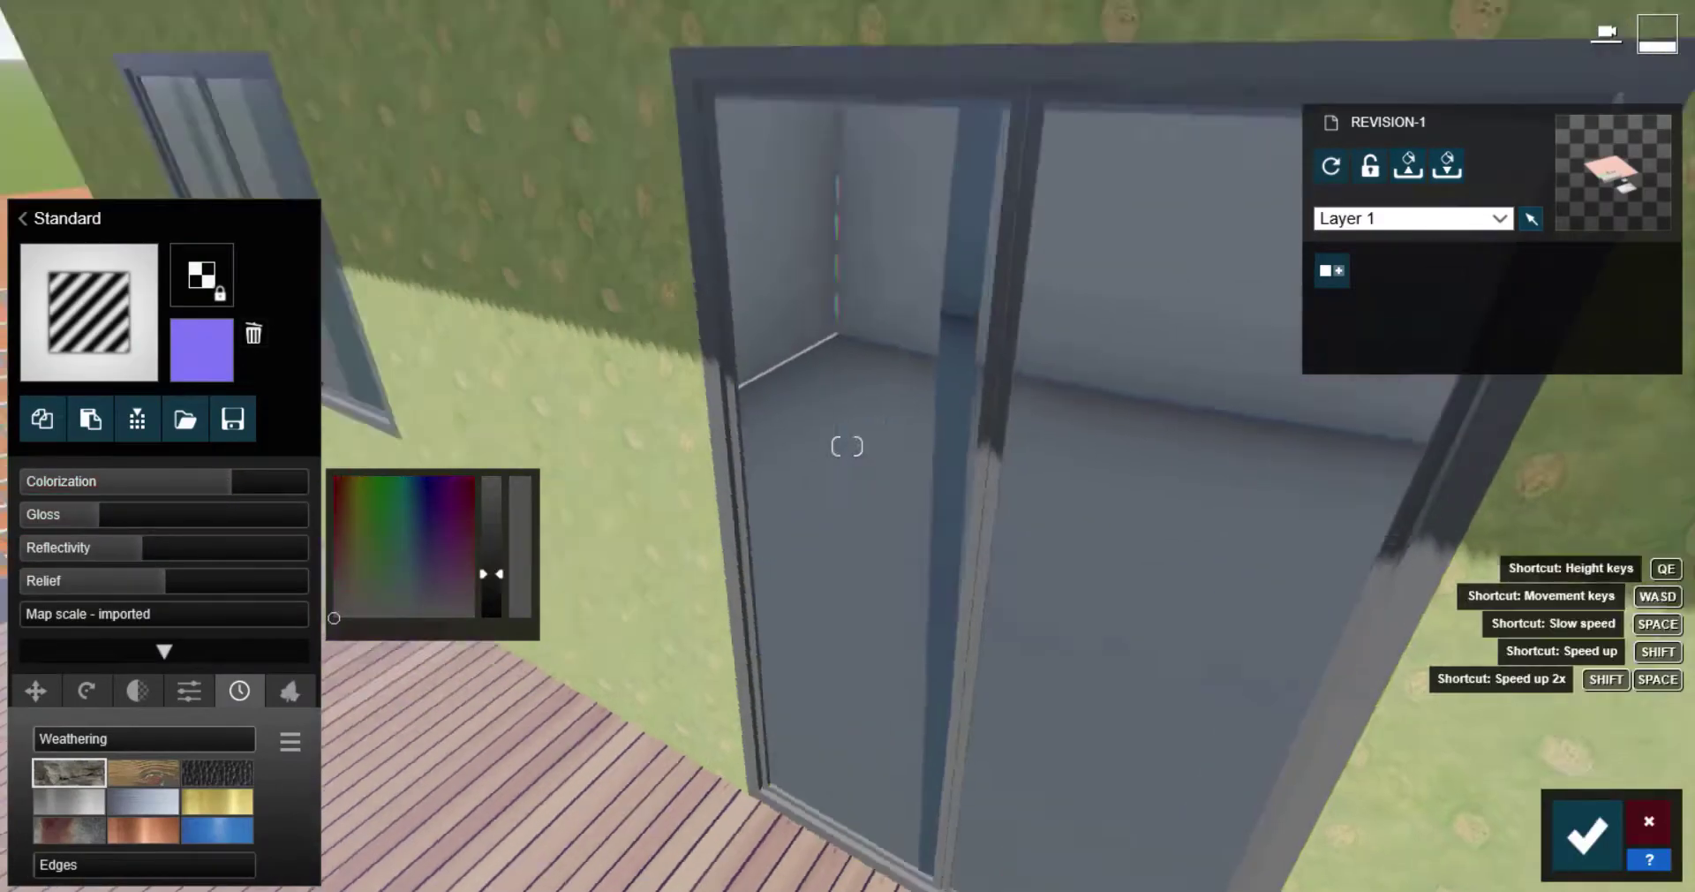
{"action": "mouse_move", "coordinate": [484, 574]}
{"action": "right_mouse_down"}
{"action": "mouse_move", "coordinate": [848, 445]}
{"action": "mouse_move", "coordinate": [1002, 649]}
{"action": "right_mouse_up"}
{"action": "left_click", "coordinate": [219, 148]}
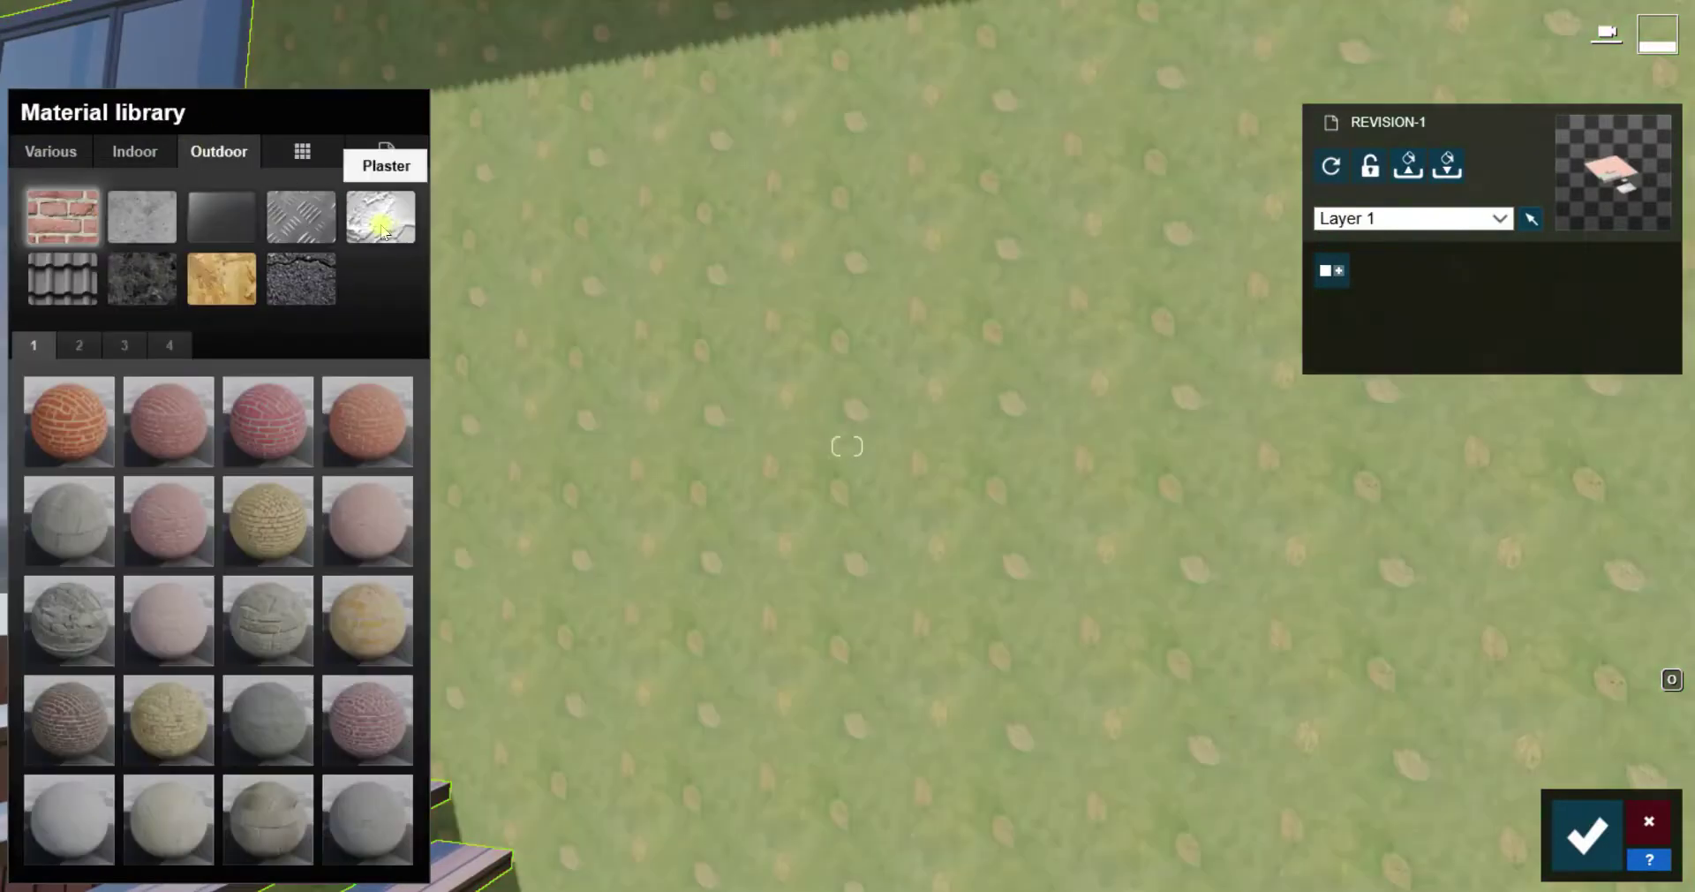
Apply Concrete 002 1024 to the wall with colourization at 0.7, tinted yellow-green
{"action": "left_click", "coordinate": [146, 225]}
{"action": "left_click", "coordinate": [167, 427]}
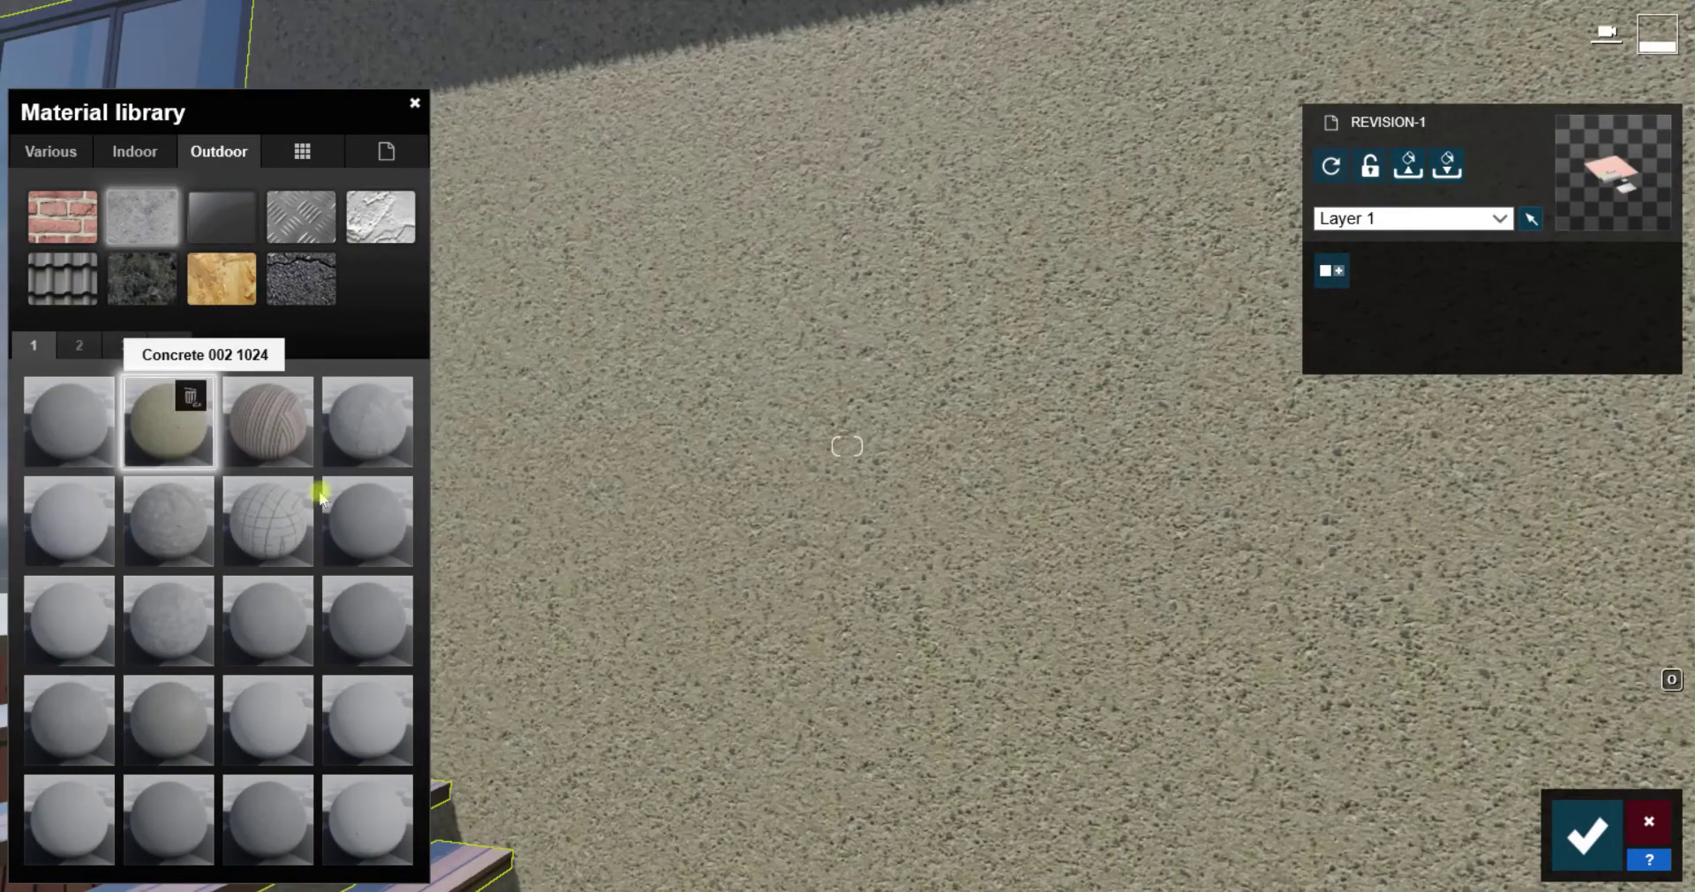
{"action": "left_click", "coordinate": [109, 343]}
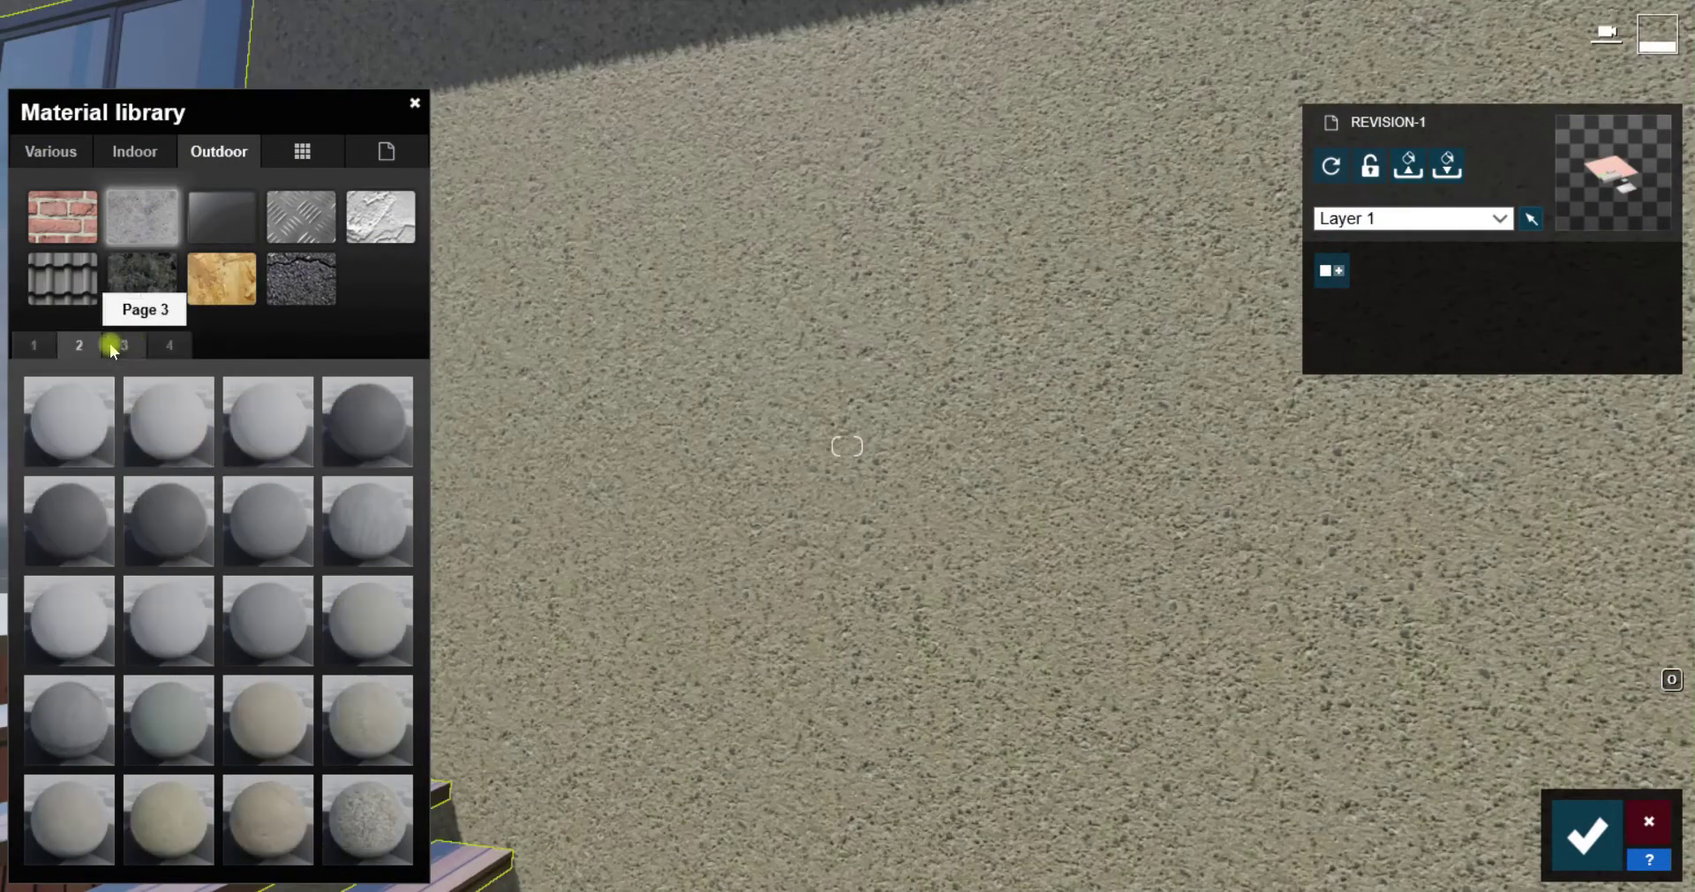
{"action": "left_click", "coordinate": [170, 346]}
{"action": "scroll", "coordinate": [152, 412], "scroll_direction": "up", "scroll_amount": 2}
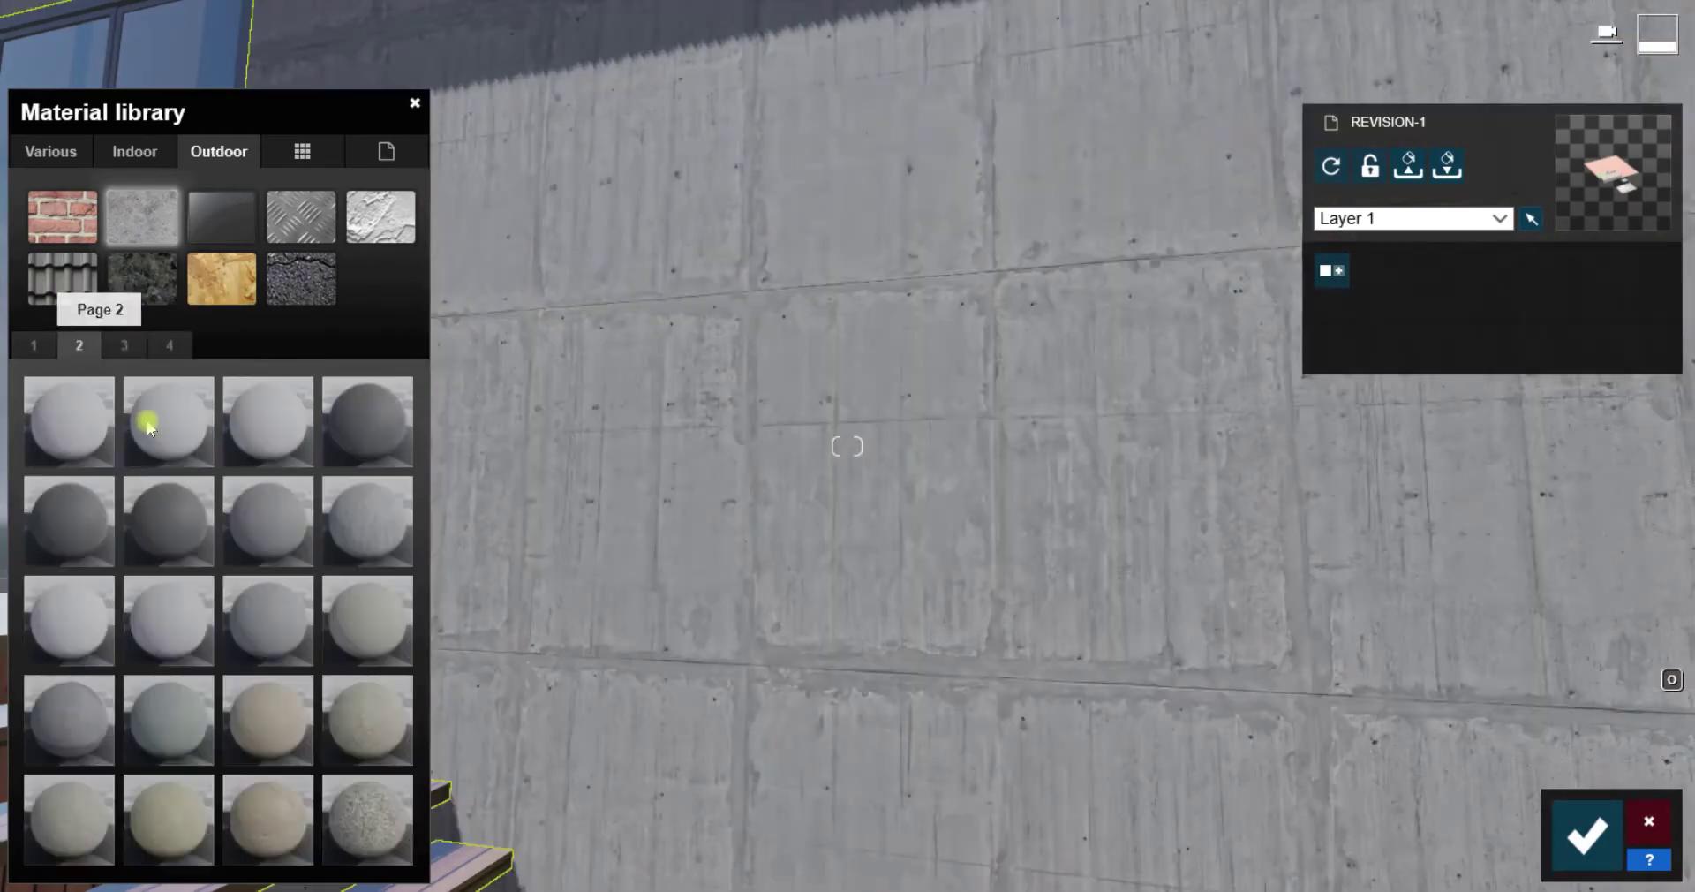
{"action": "scroll", "coordinate": [106, 530], "scroll_direction": "up", "scroll_amount": 3}
{"action": "scroll", "coordinate": [99, 438], "scroll_direction": "up", "scroll_amount": 1}
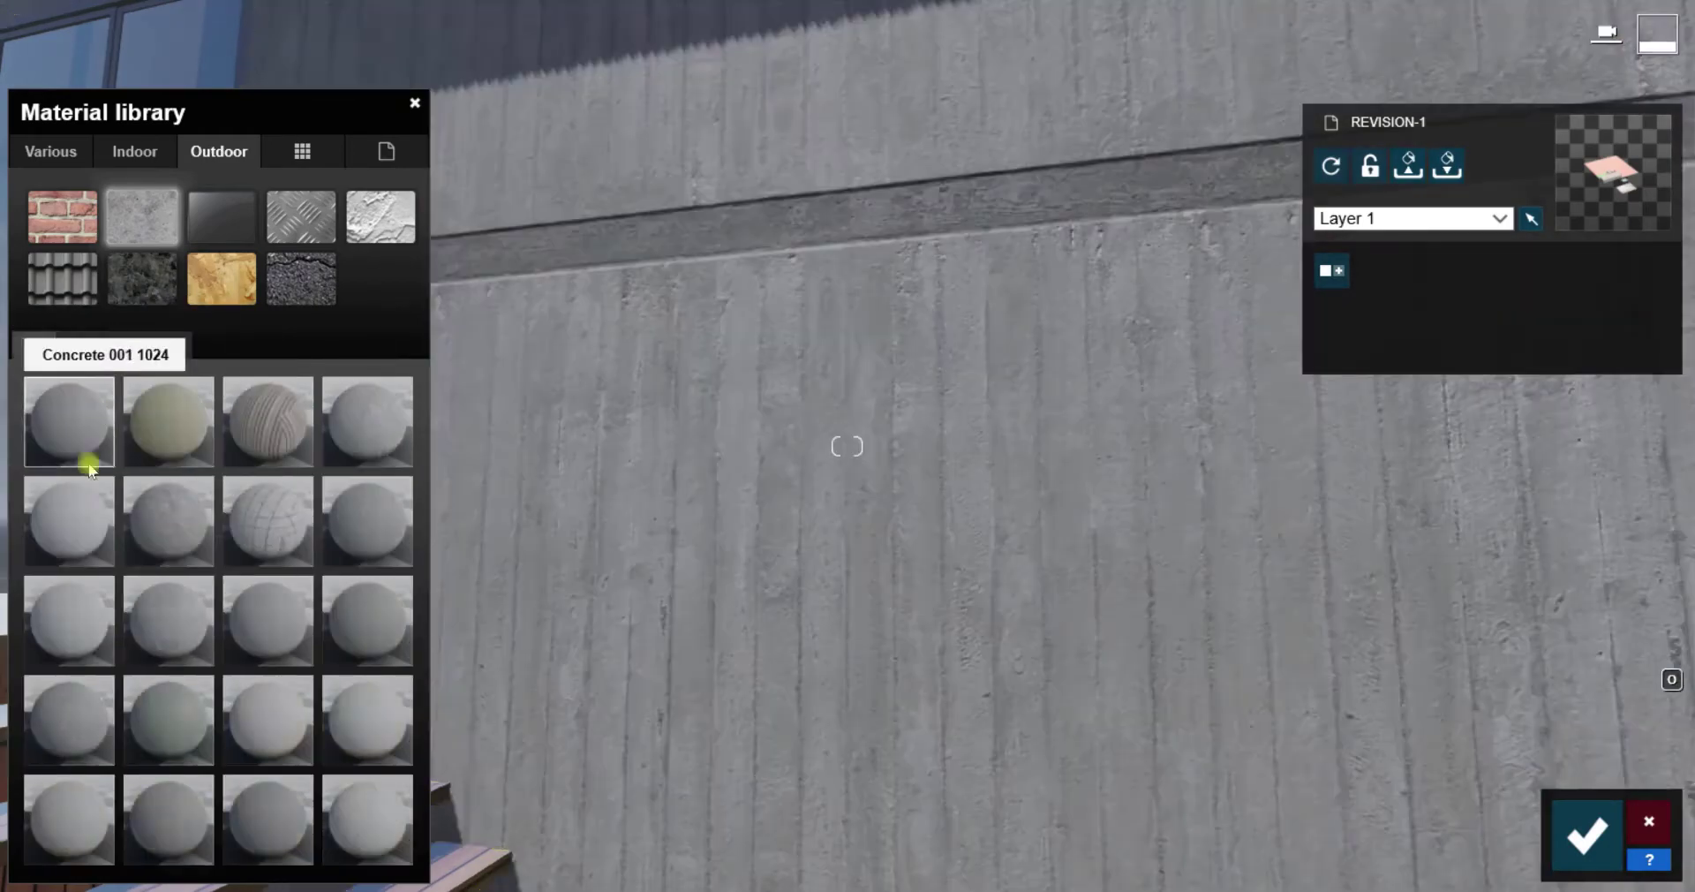
{"action": "double_click", "coordinate": [173, 415]}
{"action": "left_click", "coordinate": [84, 484]}
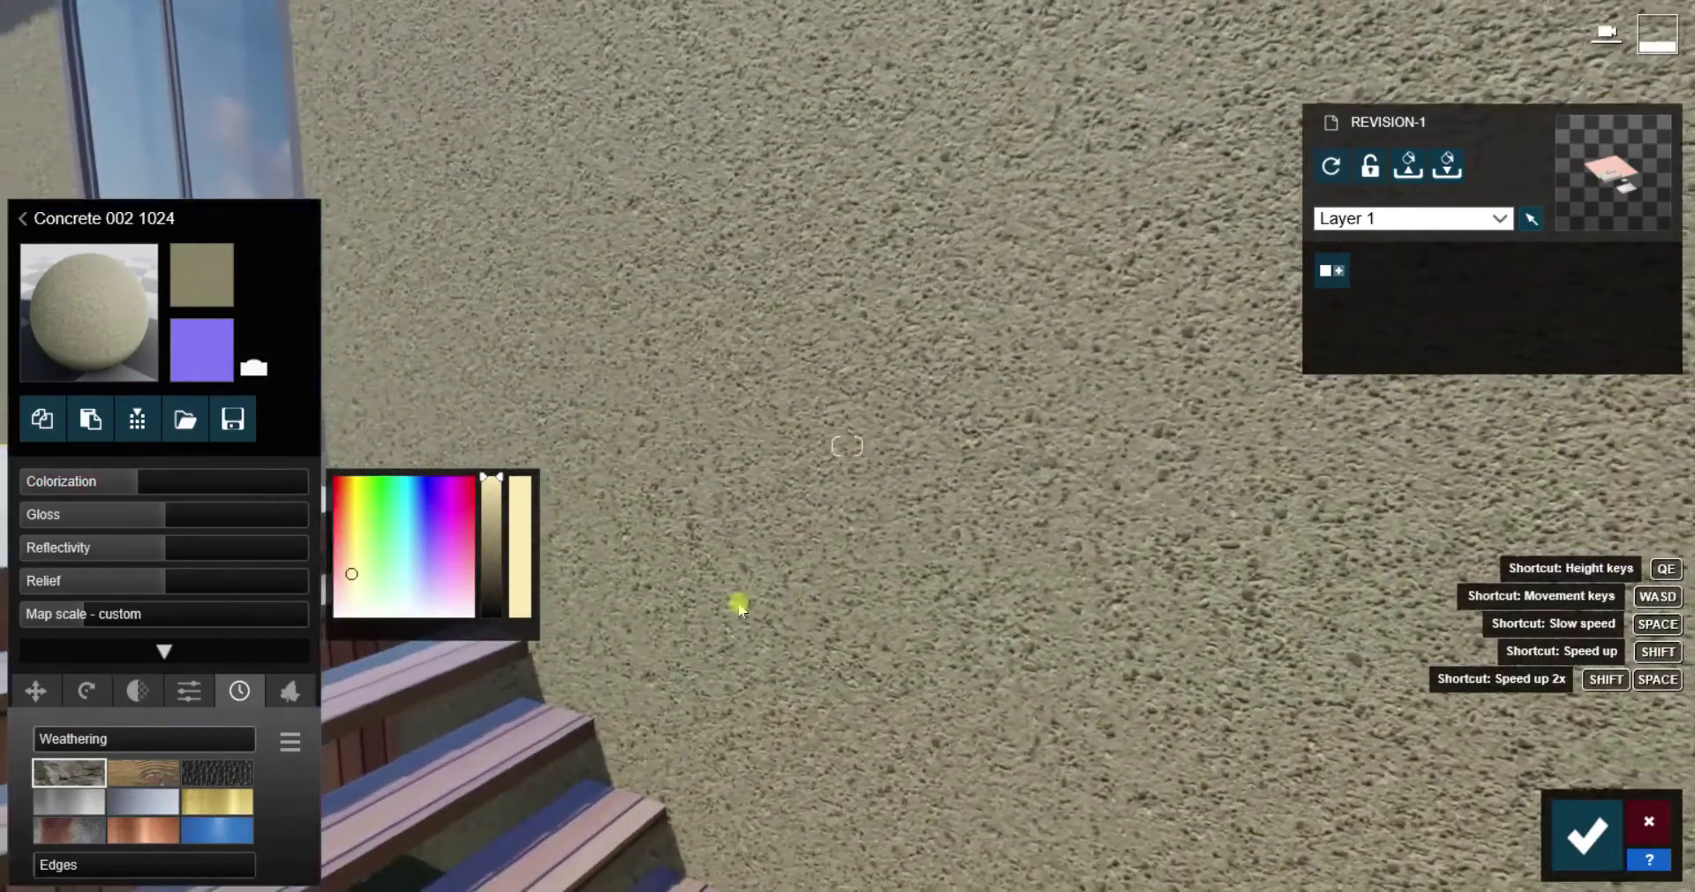
{"action": "left_click", "coordinate": [204, 484]}
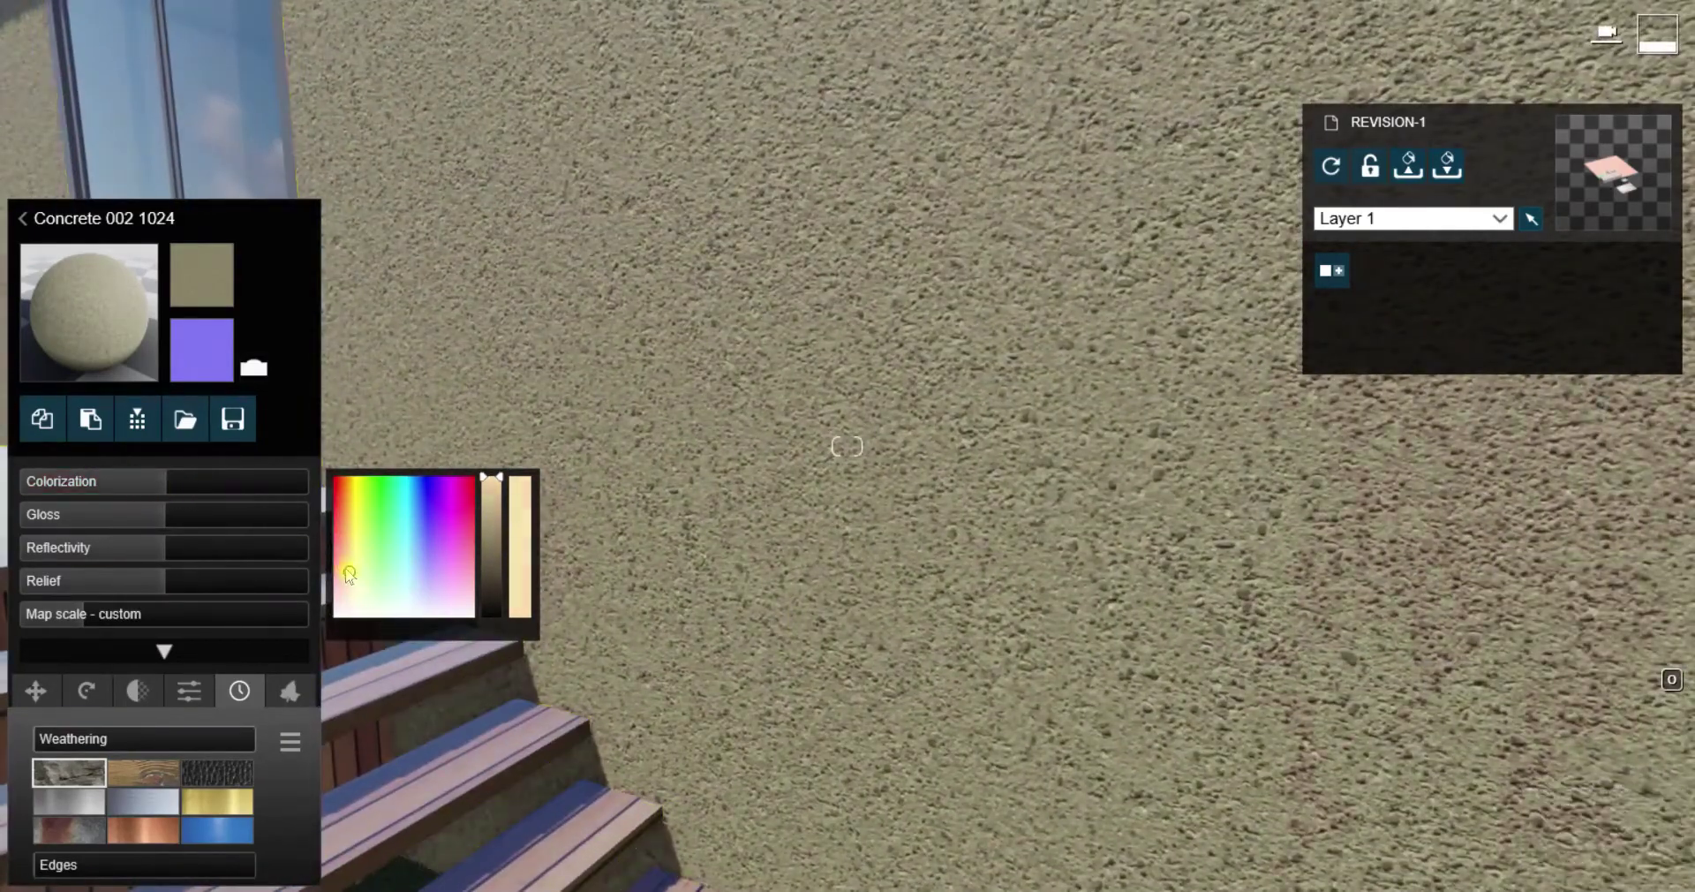
{"action": "left_click", "coordinate": [368, 586]}
{"action": "left_click_drag", "start_coordinate": [354, 578], "coordinate": [360, 572]}
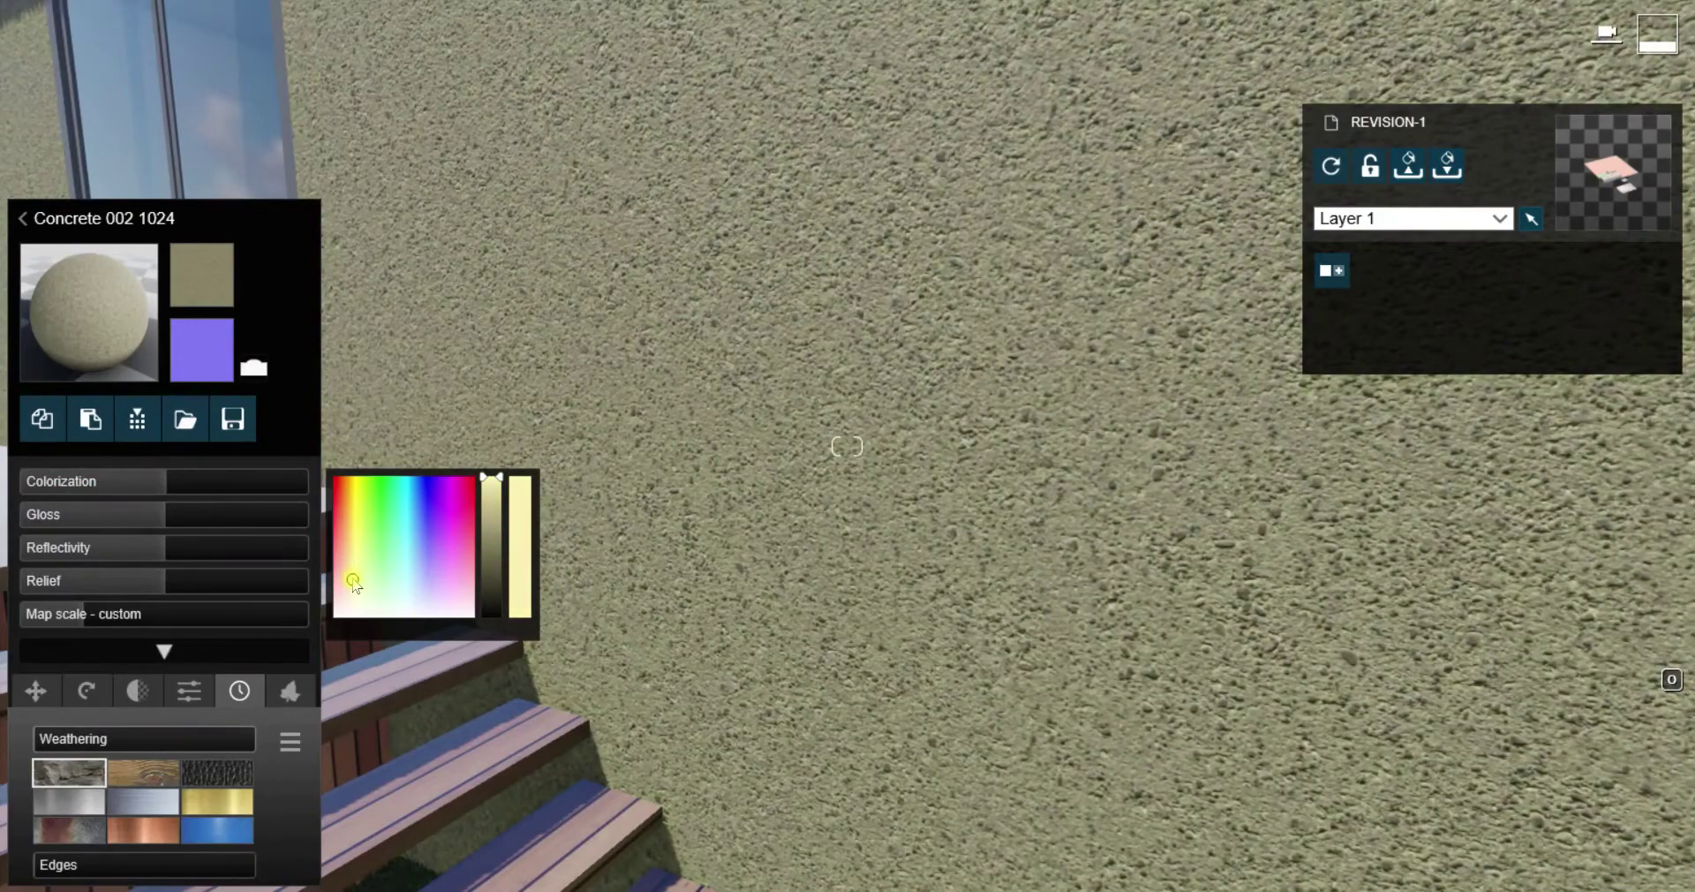
{"action": "right_click_drag", "start_coordinate": [354, 583], "coordinate": [82, 614]}
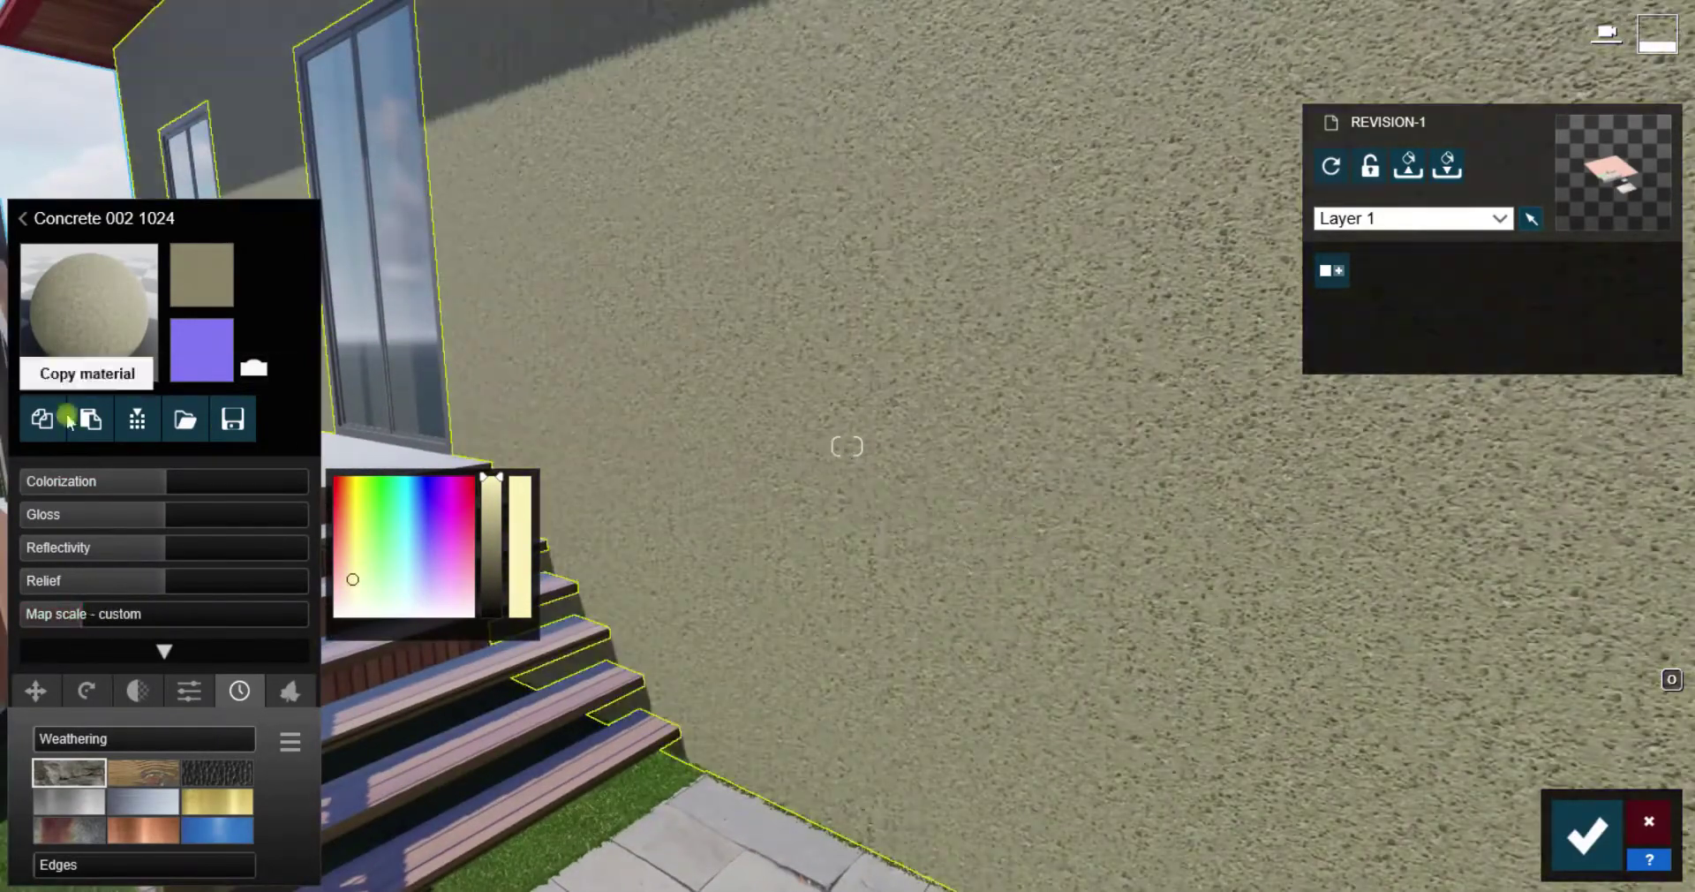
Copy the tinted concrete onto the neighbouring wall by the planter
{"action": "left_click", "coordinate": [804, 146]}
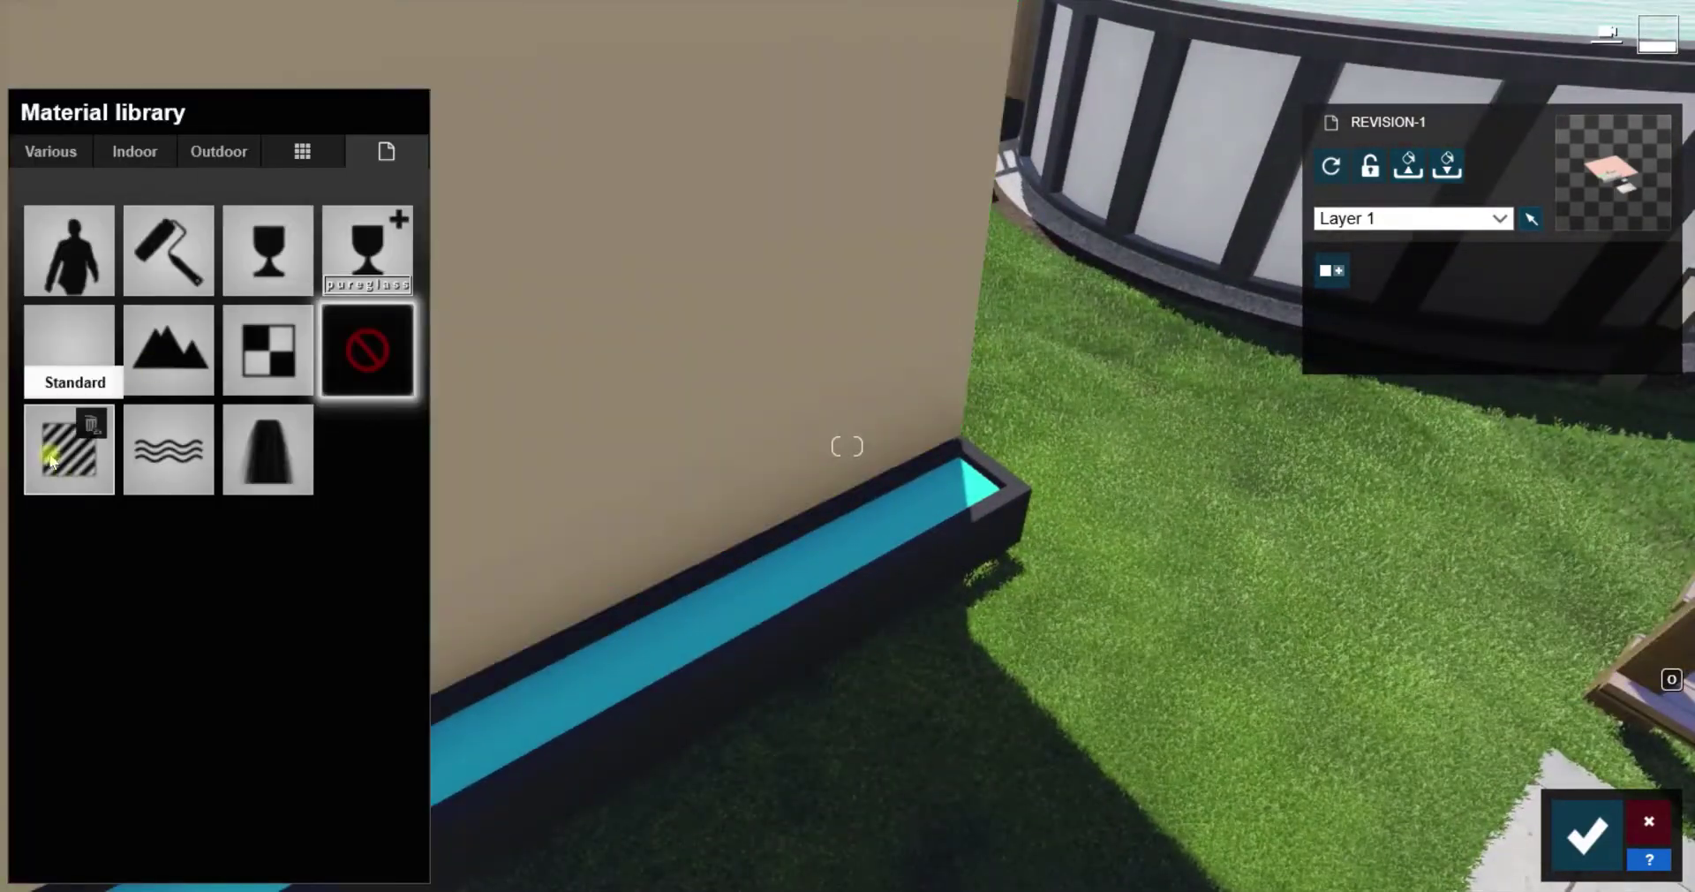
{"action": "left_click", "coordinate": [66, 468]}
{"action": "left_click", "coordinate": [79, 419]}
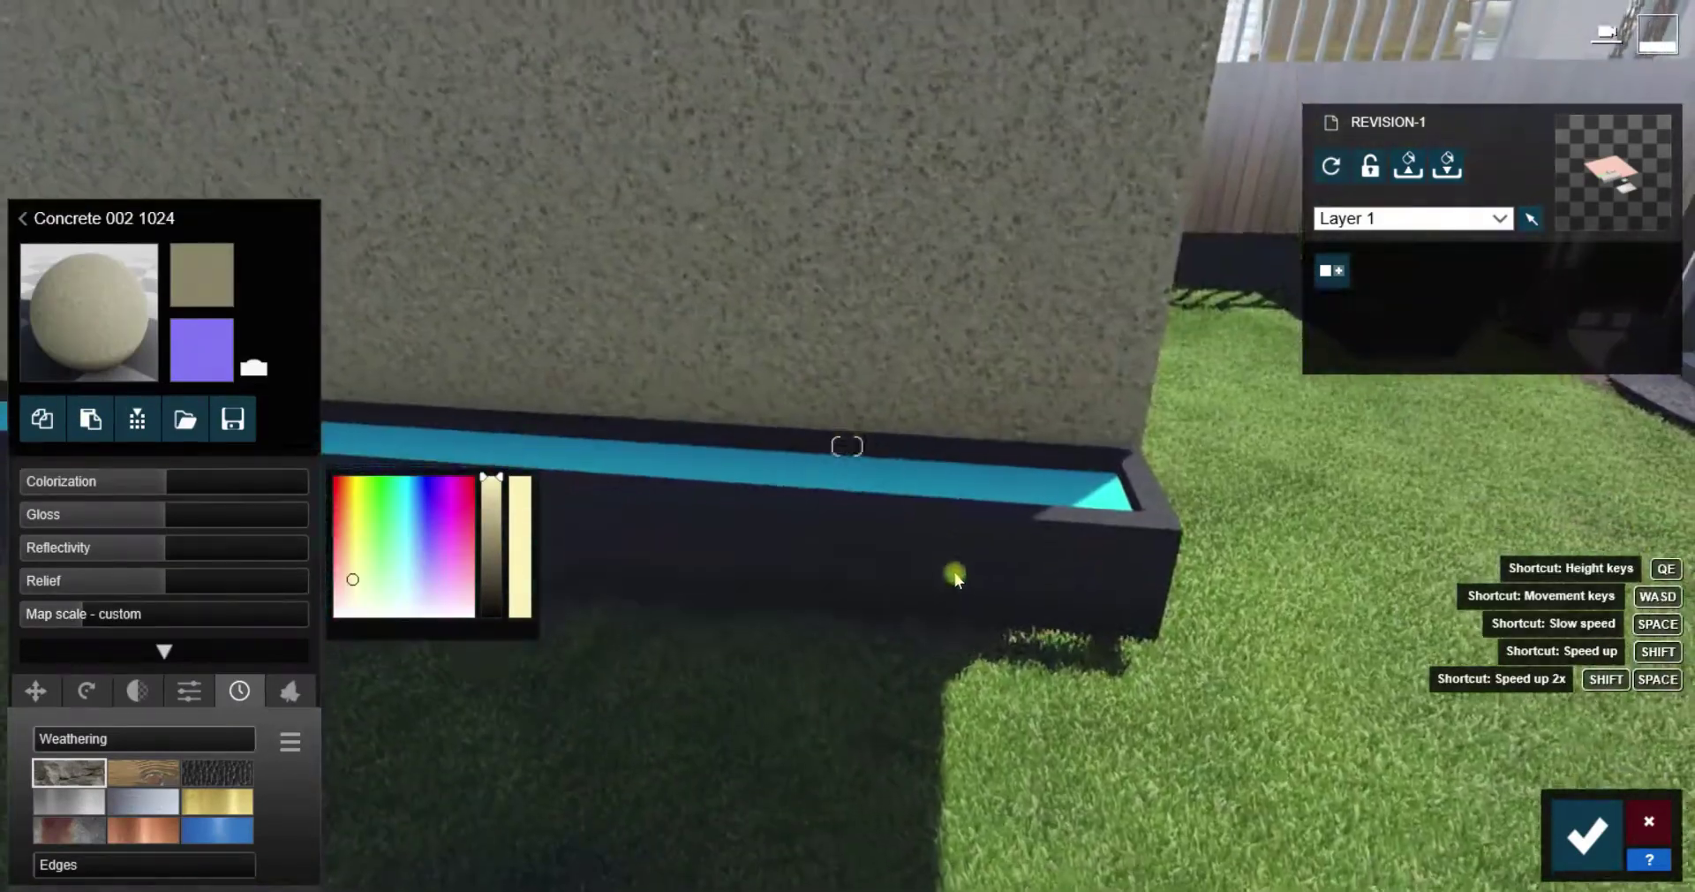
Give the planter box a grey plaster and darken its colour
{"action": "left_click", "coordinate": [957, 574]}
{"action": "left_click", "coordinate": [216, 155]}
{"action": "left_click", "coordinate": [372, 216]}
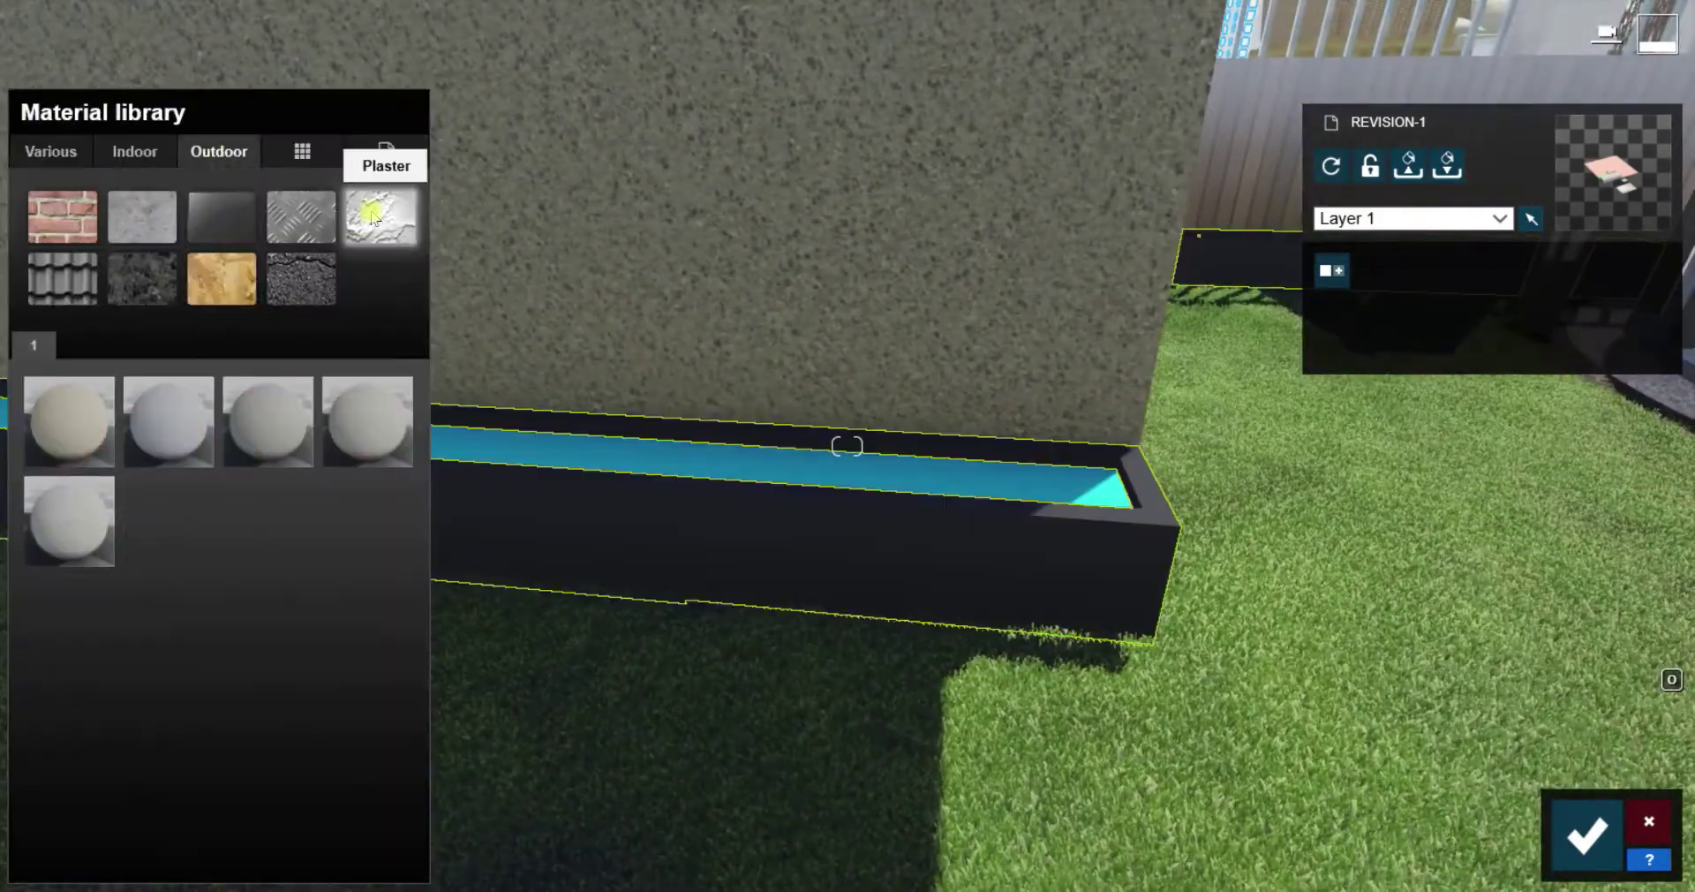
{"action": "left_click", "coordinate": [135, 448]}
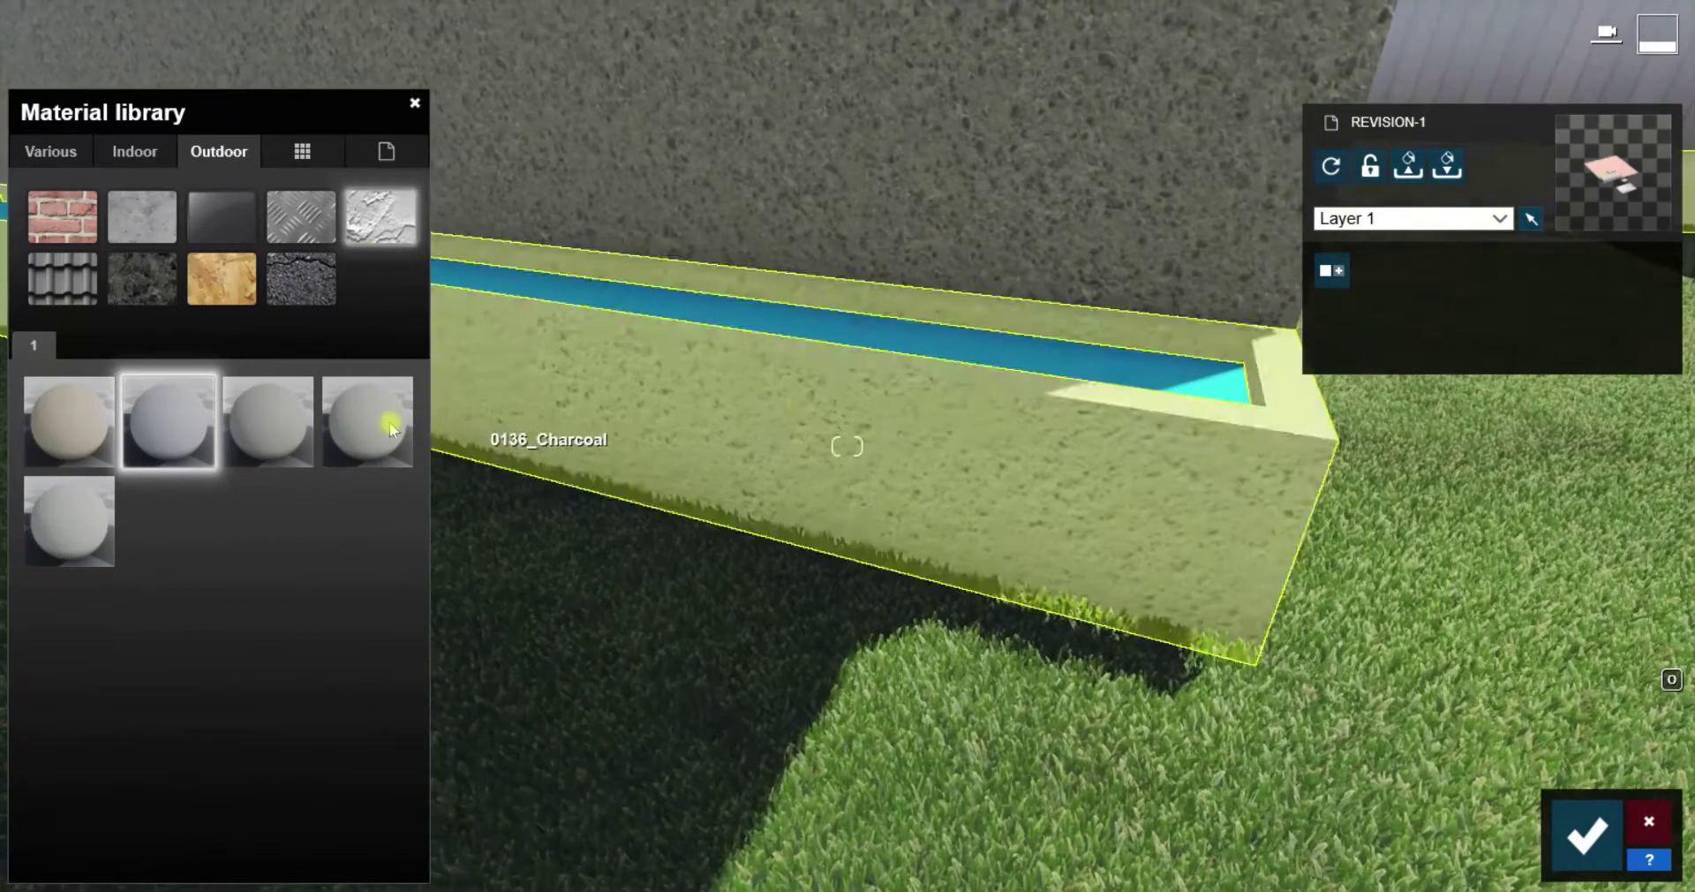
{"action": "double_click", "coordinate": [374, 430]}
{"action": "left_click_drag", "start_coordinate": [491, 481], "coordinate": [491, 556]}
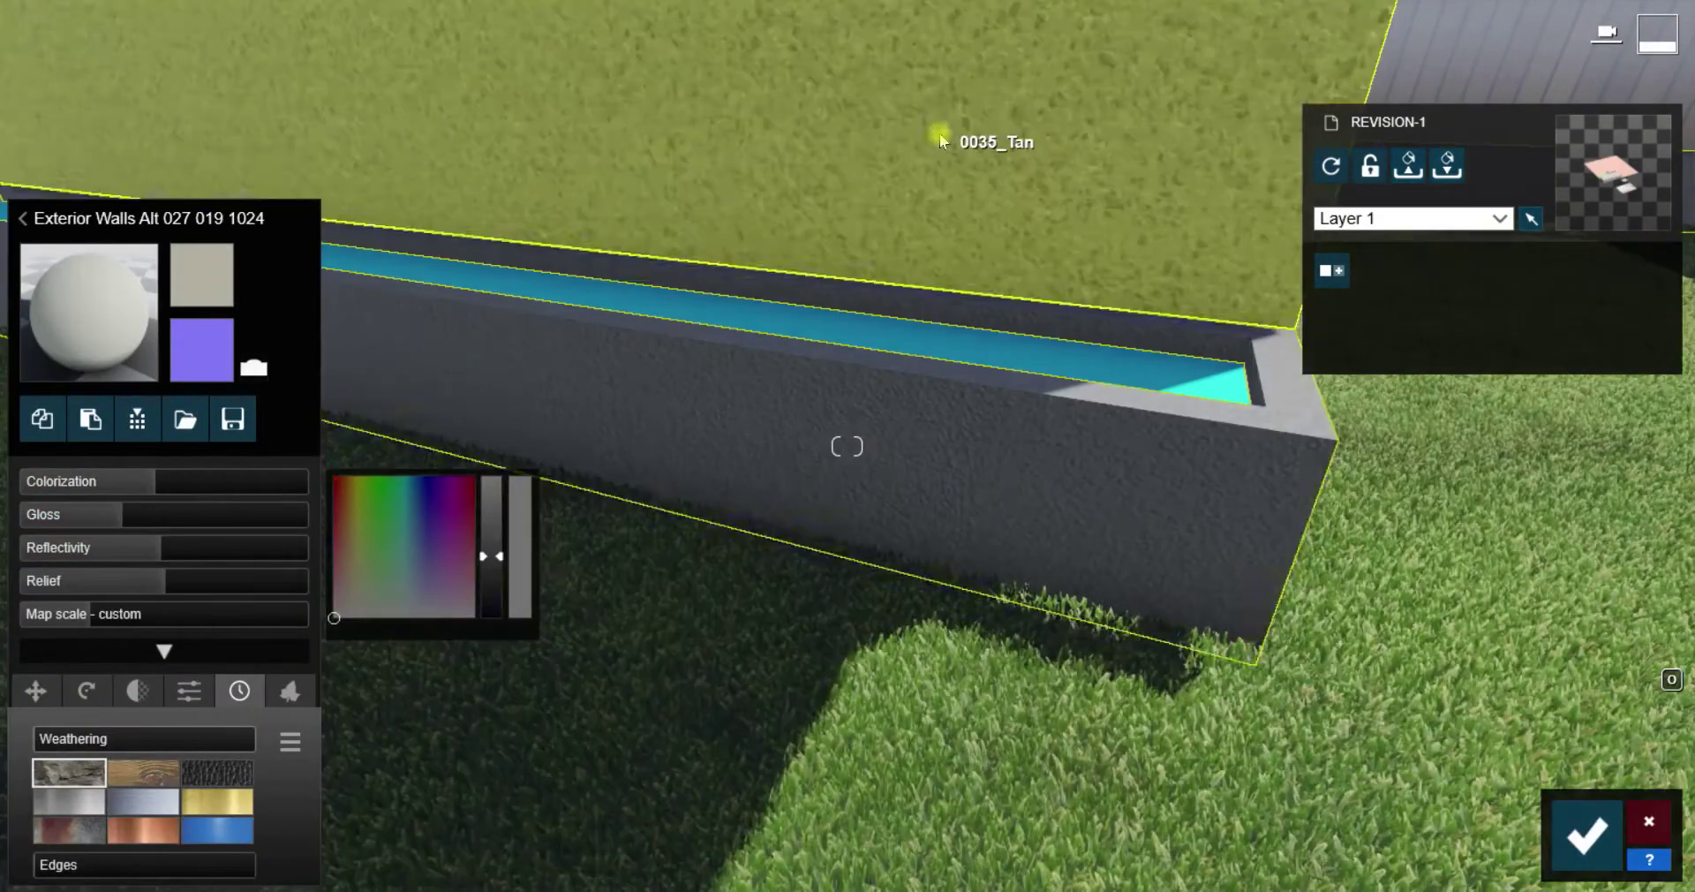
Apply the beige Exterior Walls plaster to the large wall behind the planter
{"action": "left_click", "coordinate": [927, 136]}
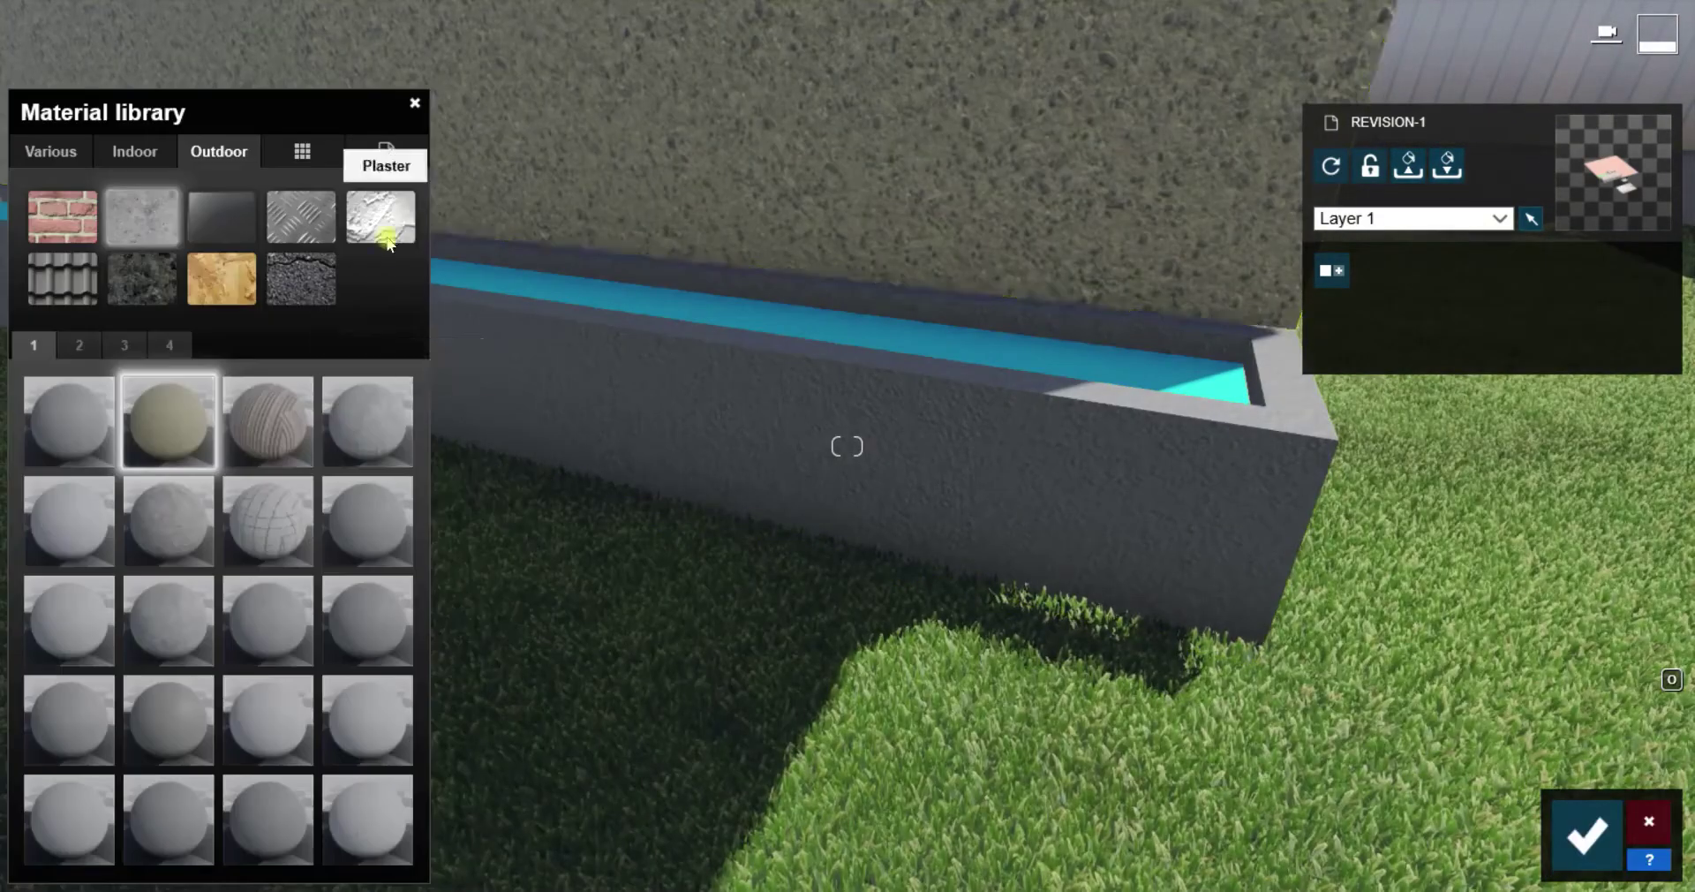
{"action": "double_click", "coordinate": [110, 493]}
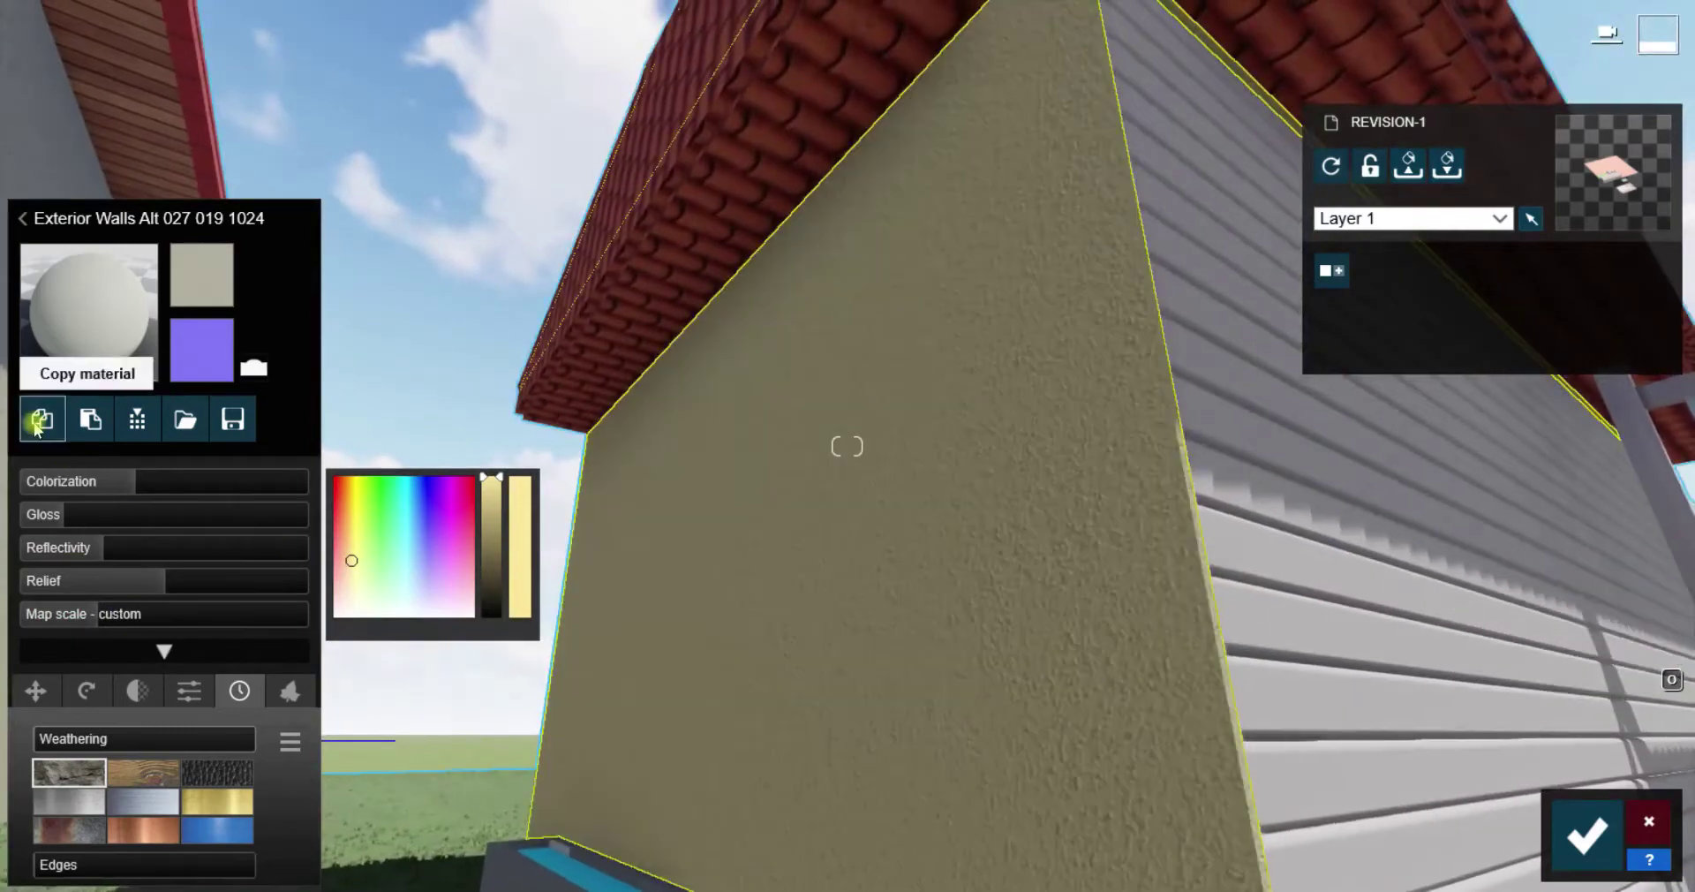
{"action": "left_click", "coordinate": [768, 476]}
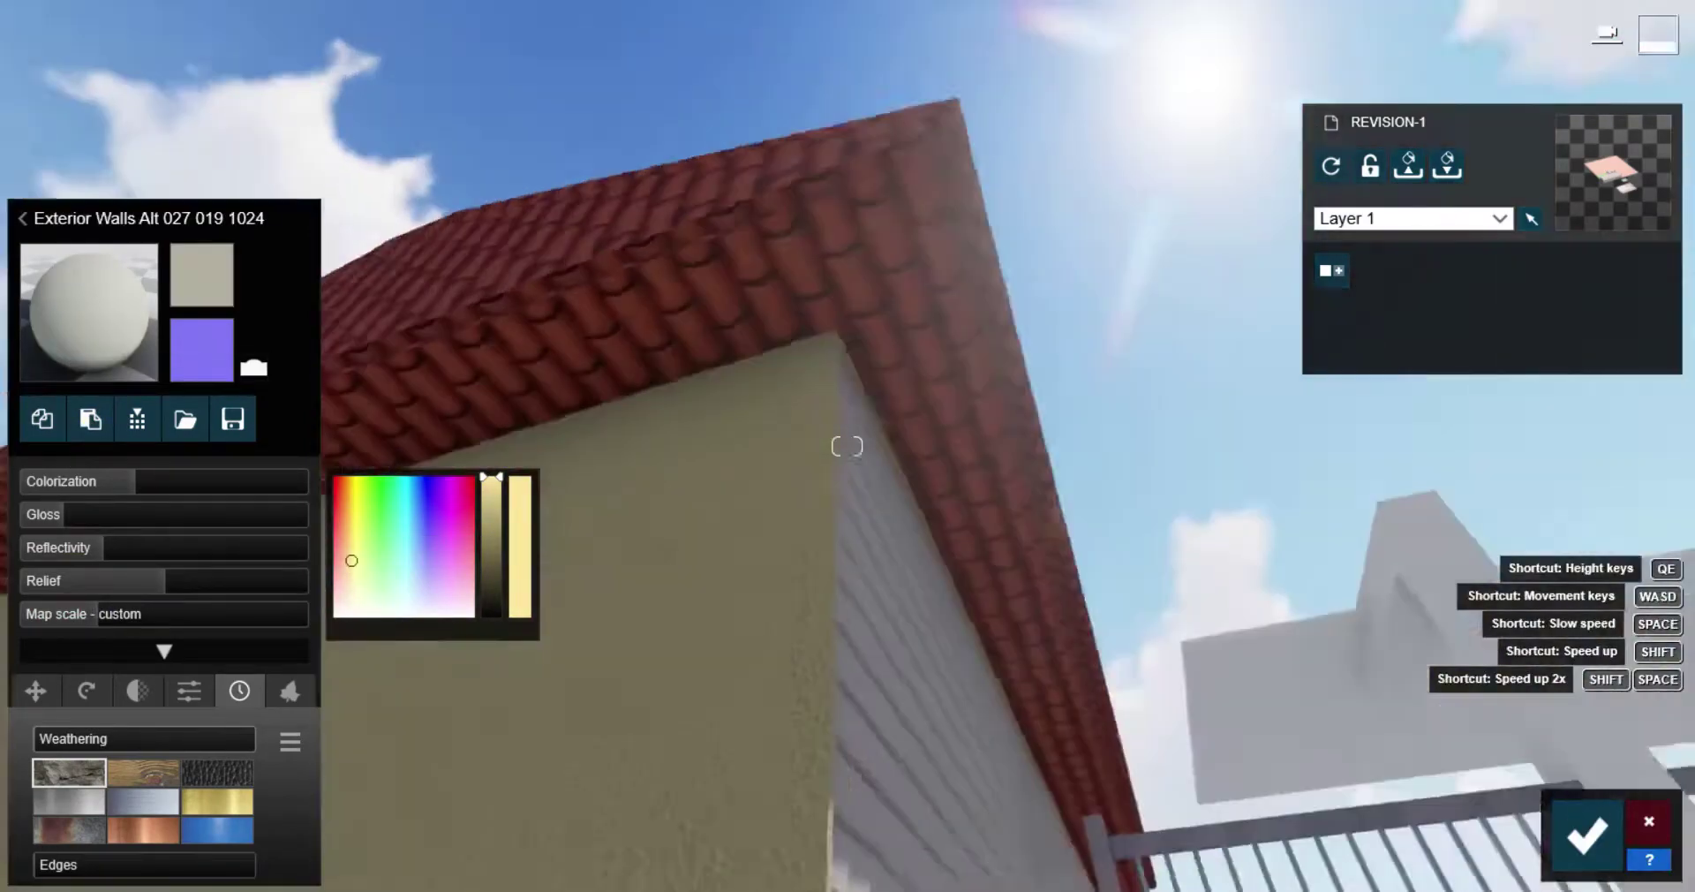
Set the roof and siding to Standard material and raise the siding's gloss
{"action": "left_click", "coordinate": [847, 446]}
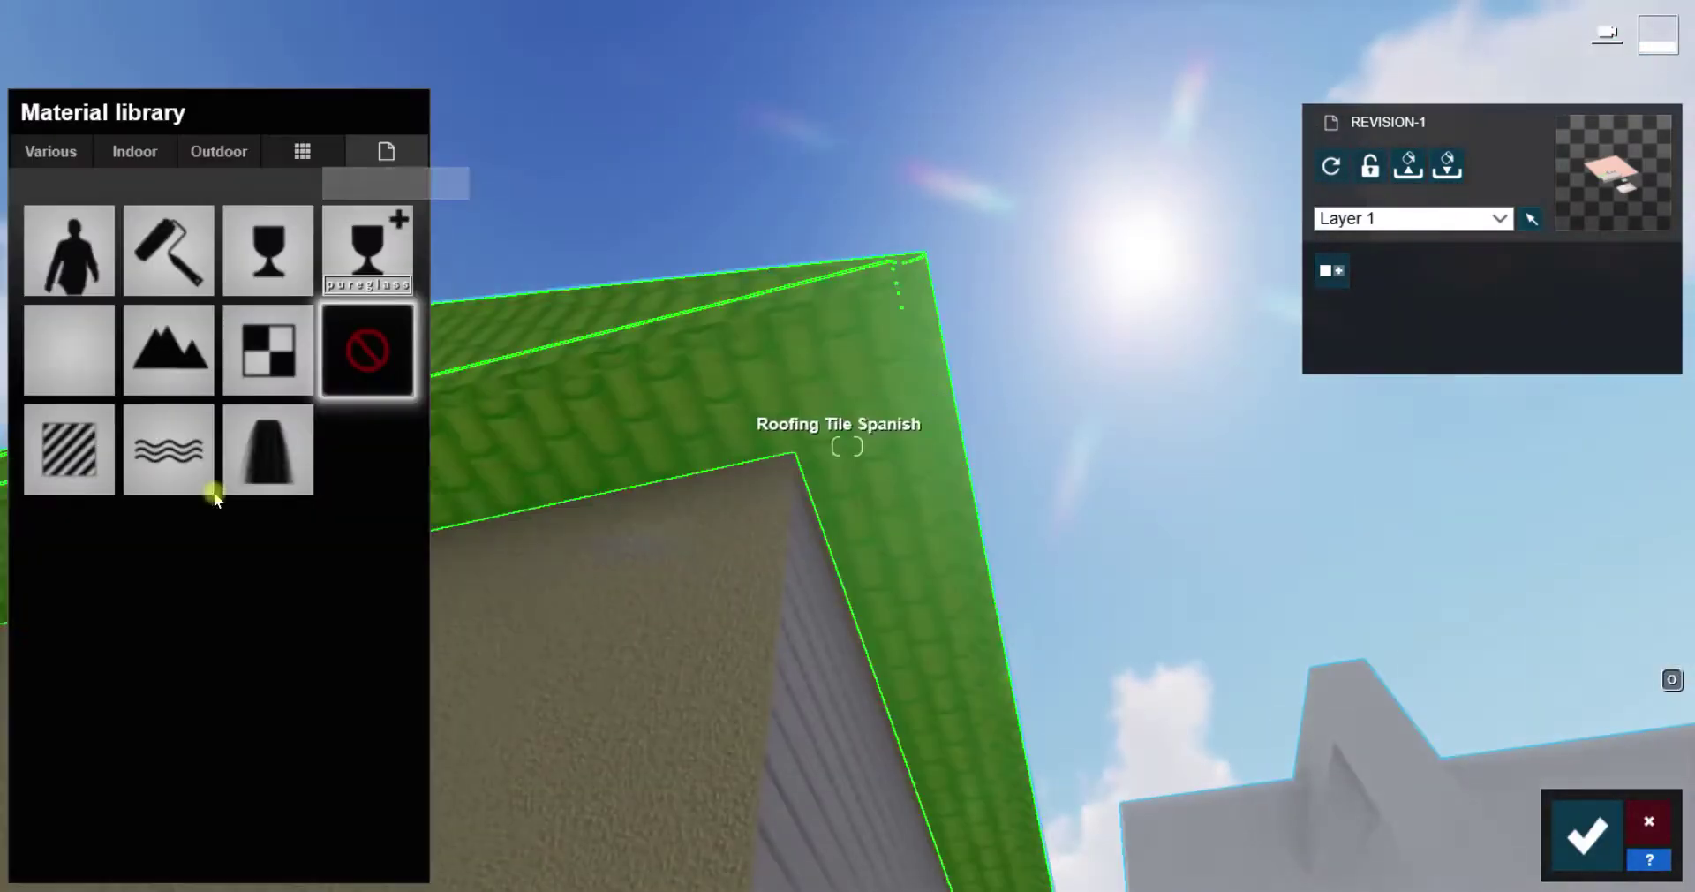
{"action": "left_click", "coordinate": [77, 473]}
{"action": "left_click", "coordinate": [296, 481]}
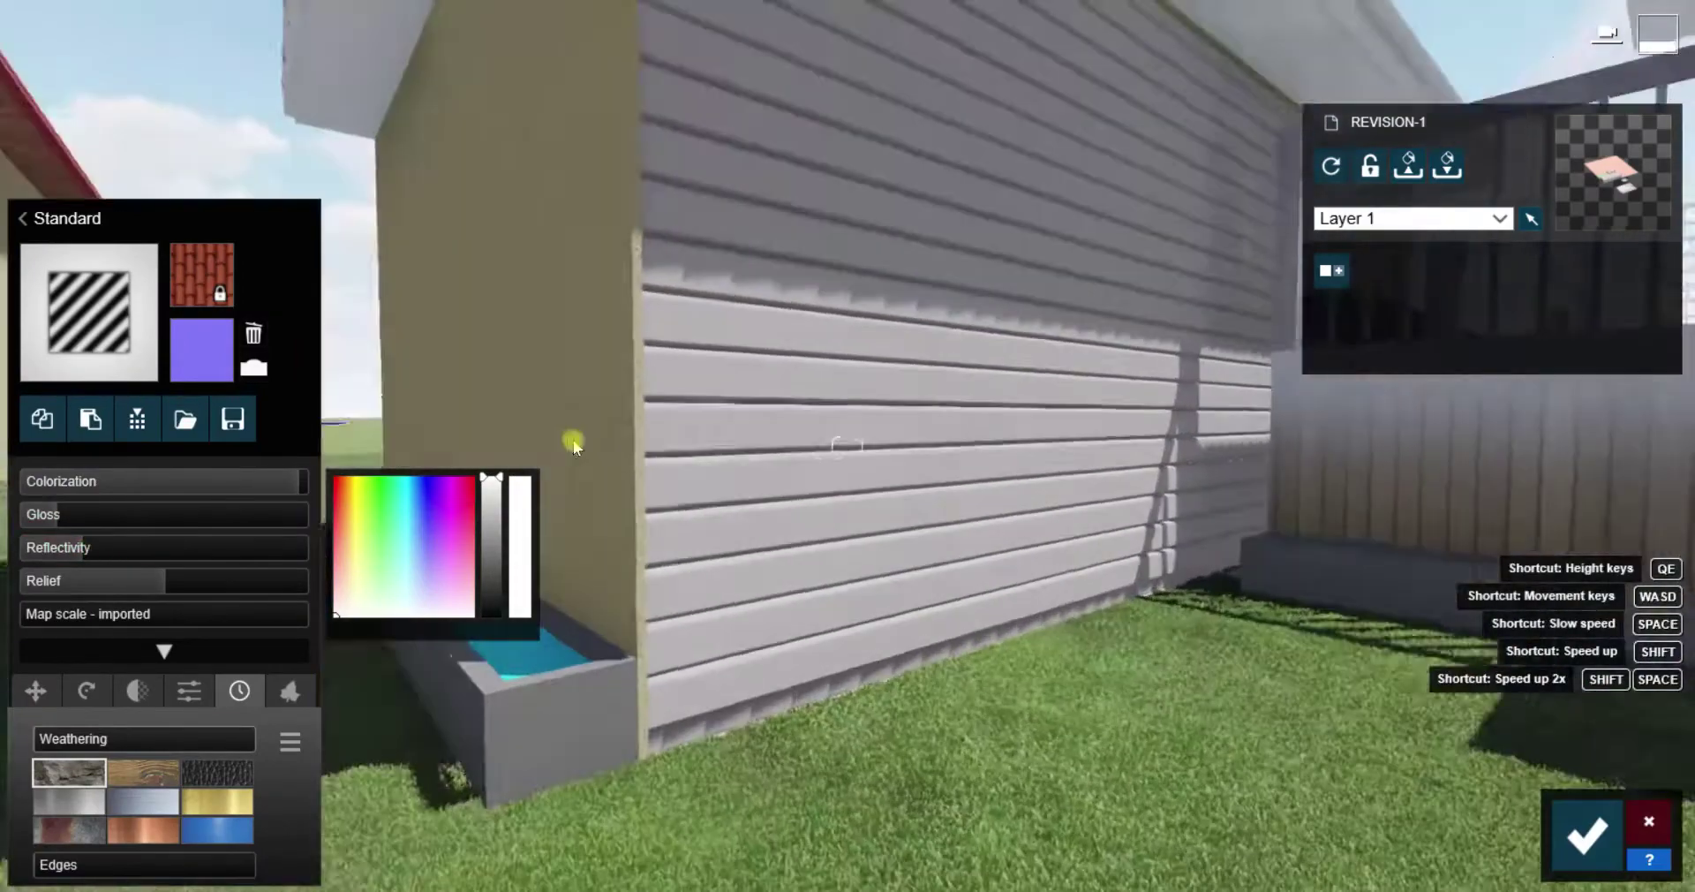
{"action": "left_click", "coordinate": [965, 368]}
{"action": "left_click", "coordinate": [65, 459]}
{"action": "left_click", "coordinate": [104, 517]}
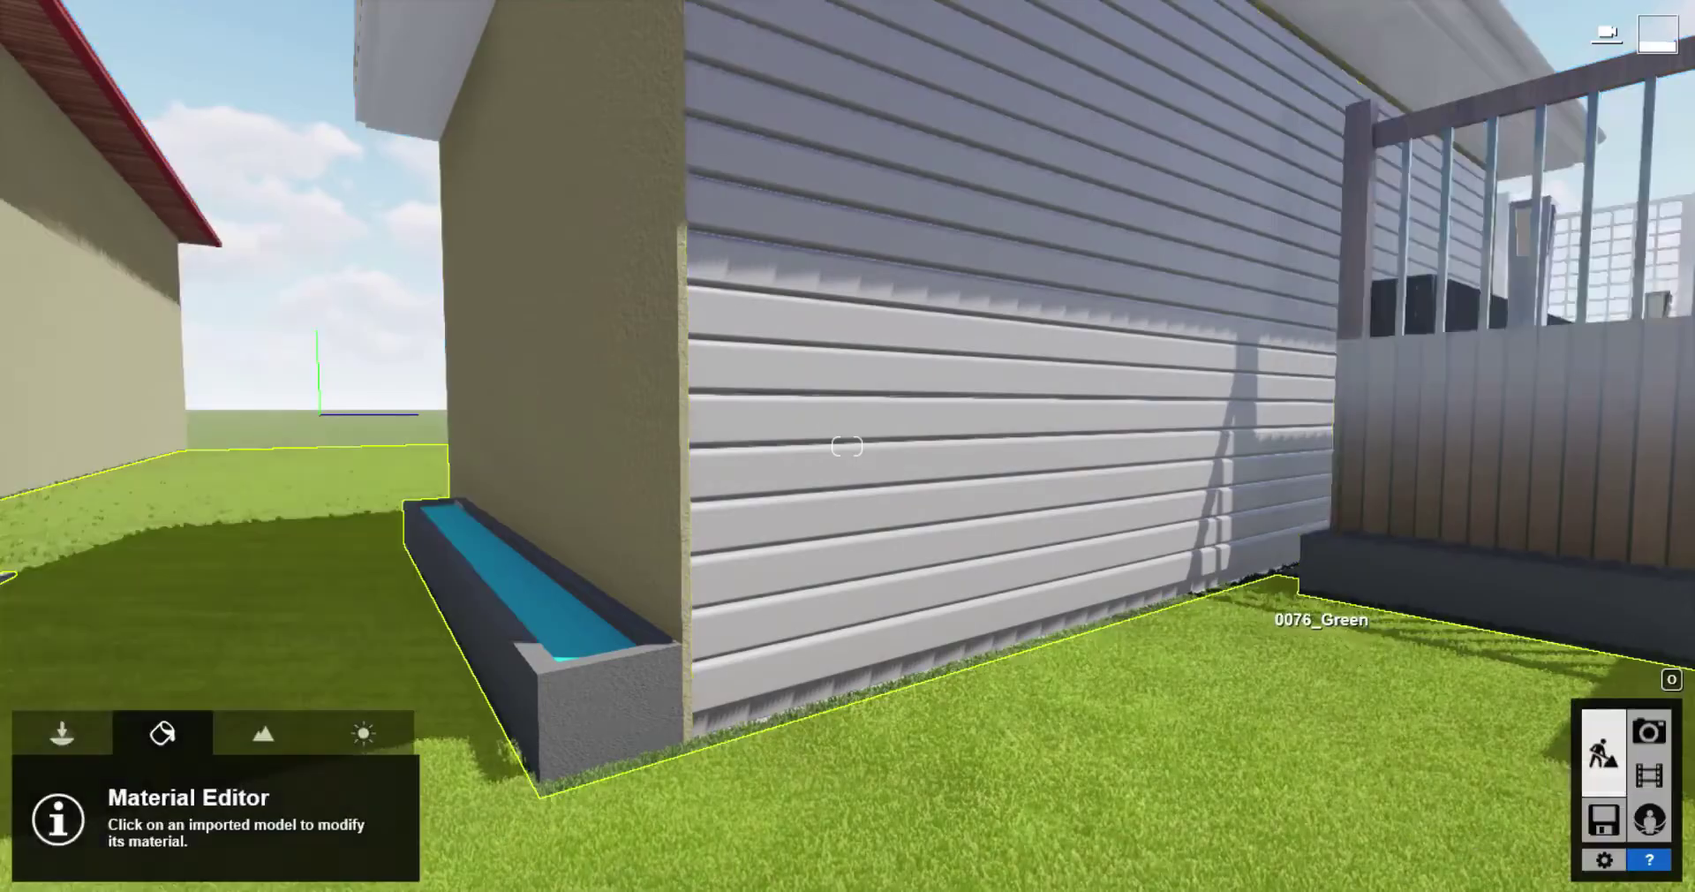
{"action": "right_click_drag", "start_coordinate": [1331, 770], "coordinate": [1147, 671]}
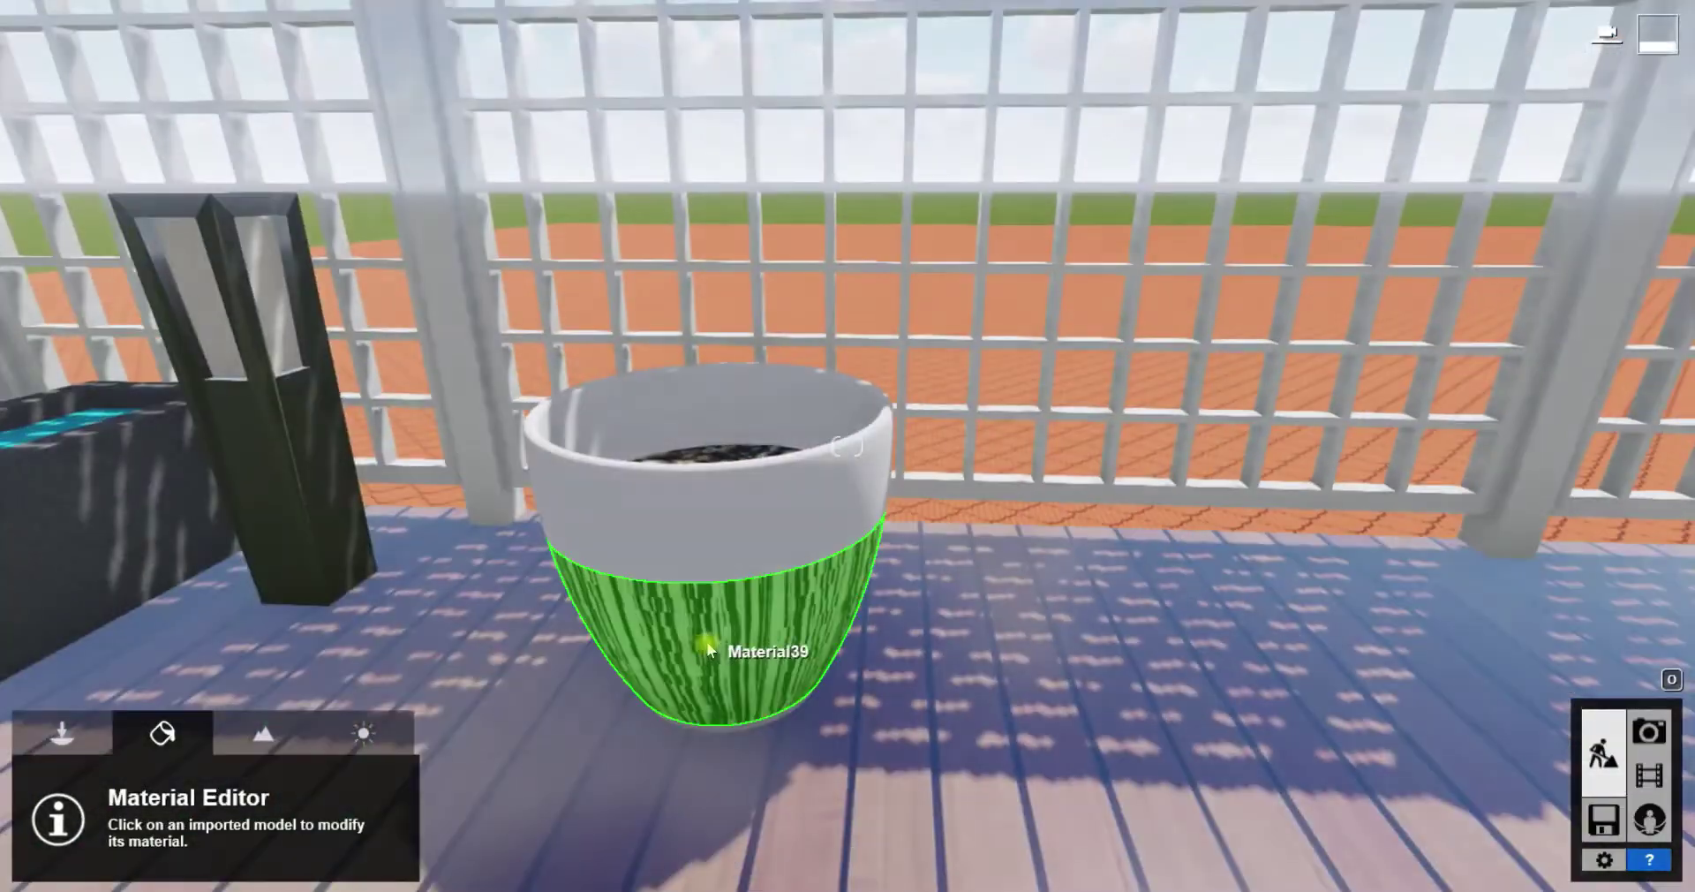
Give the deck flower pot a Standard material and the planter fill a Soil ground material, then confirm
{"action": "left_click", "coordinate": [710, 647]}
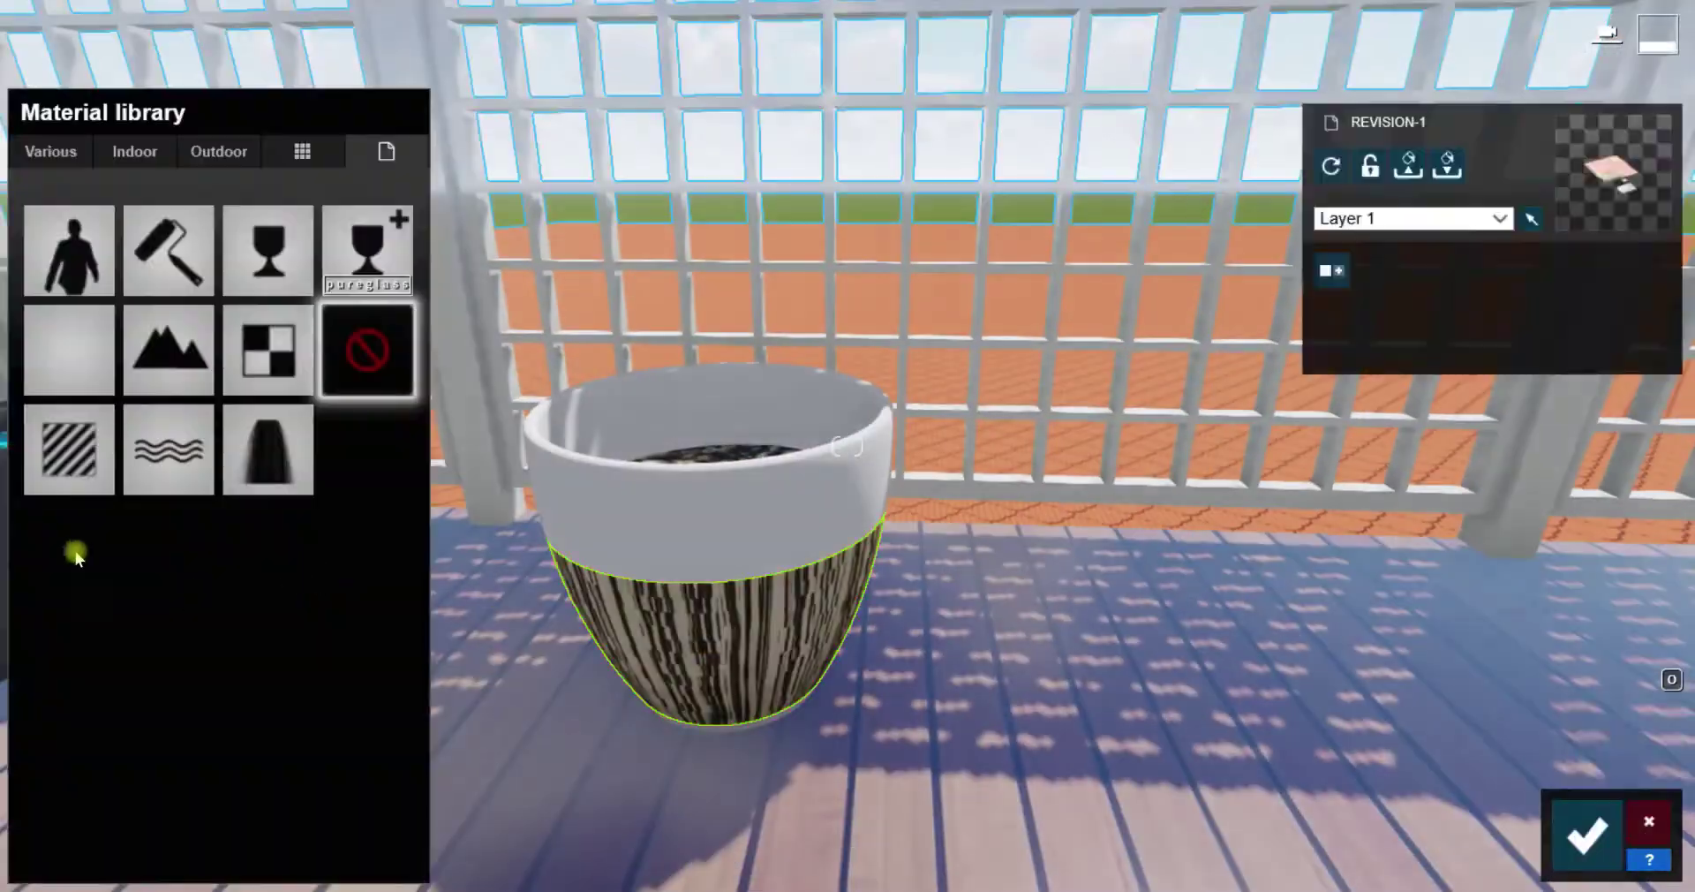
{"action": "left_click", "coordinate": [706, 505]}
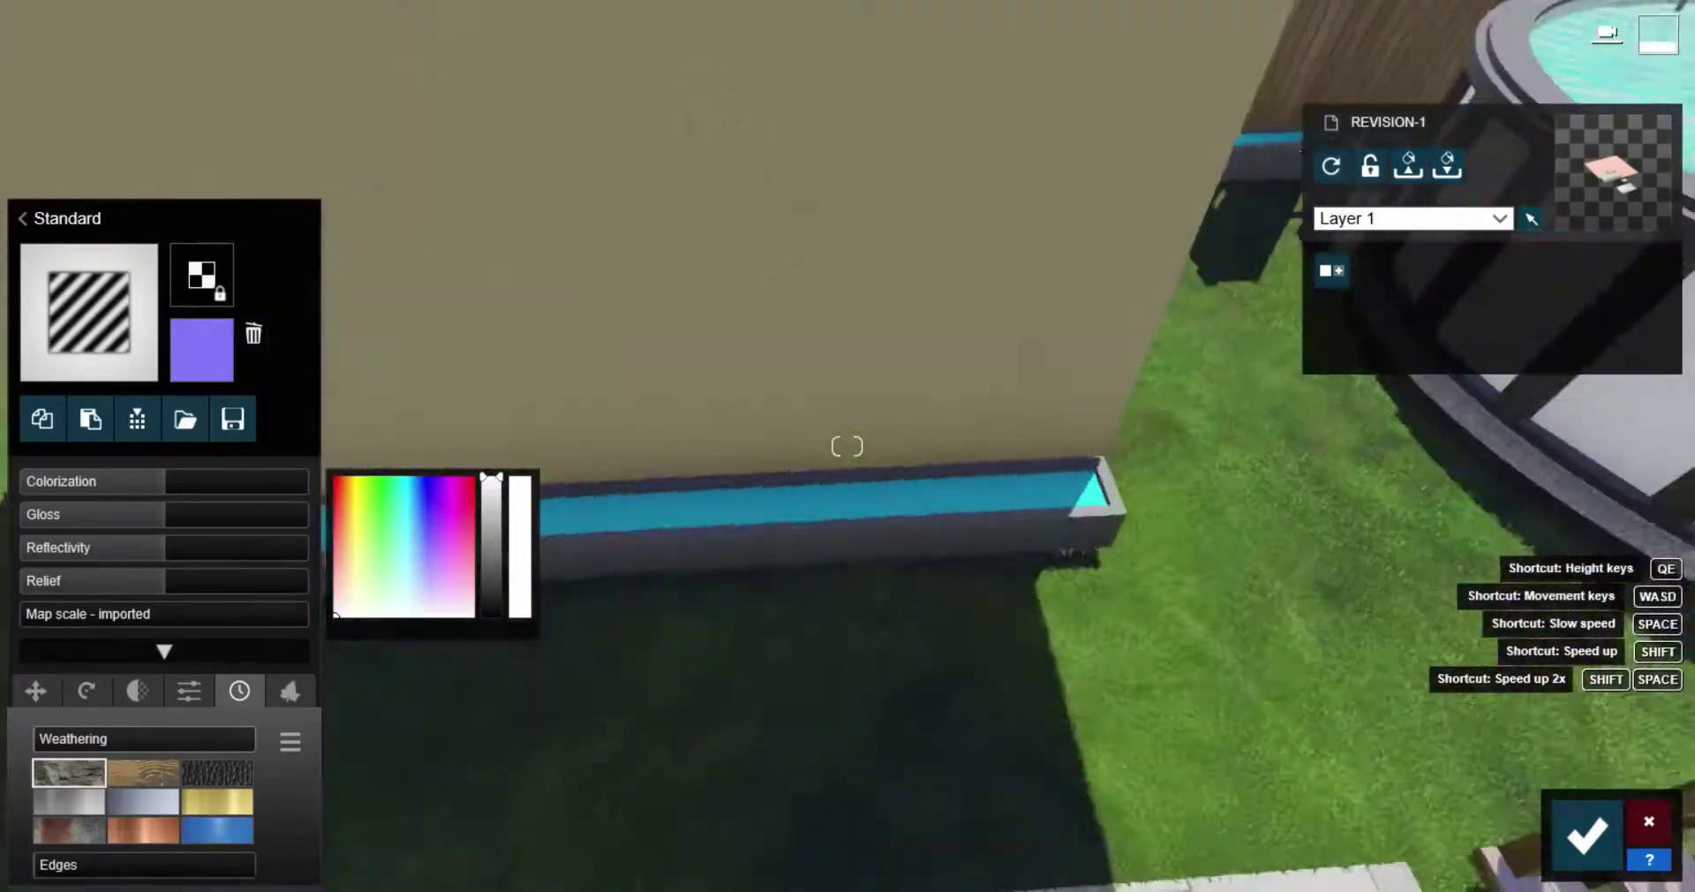
{"action": "left_click", "coordinate": [854, 494]}
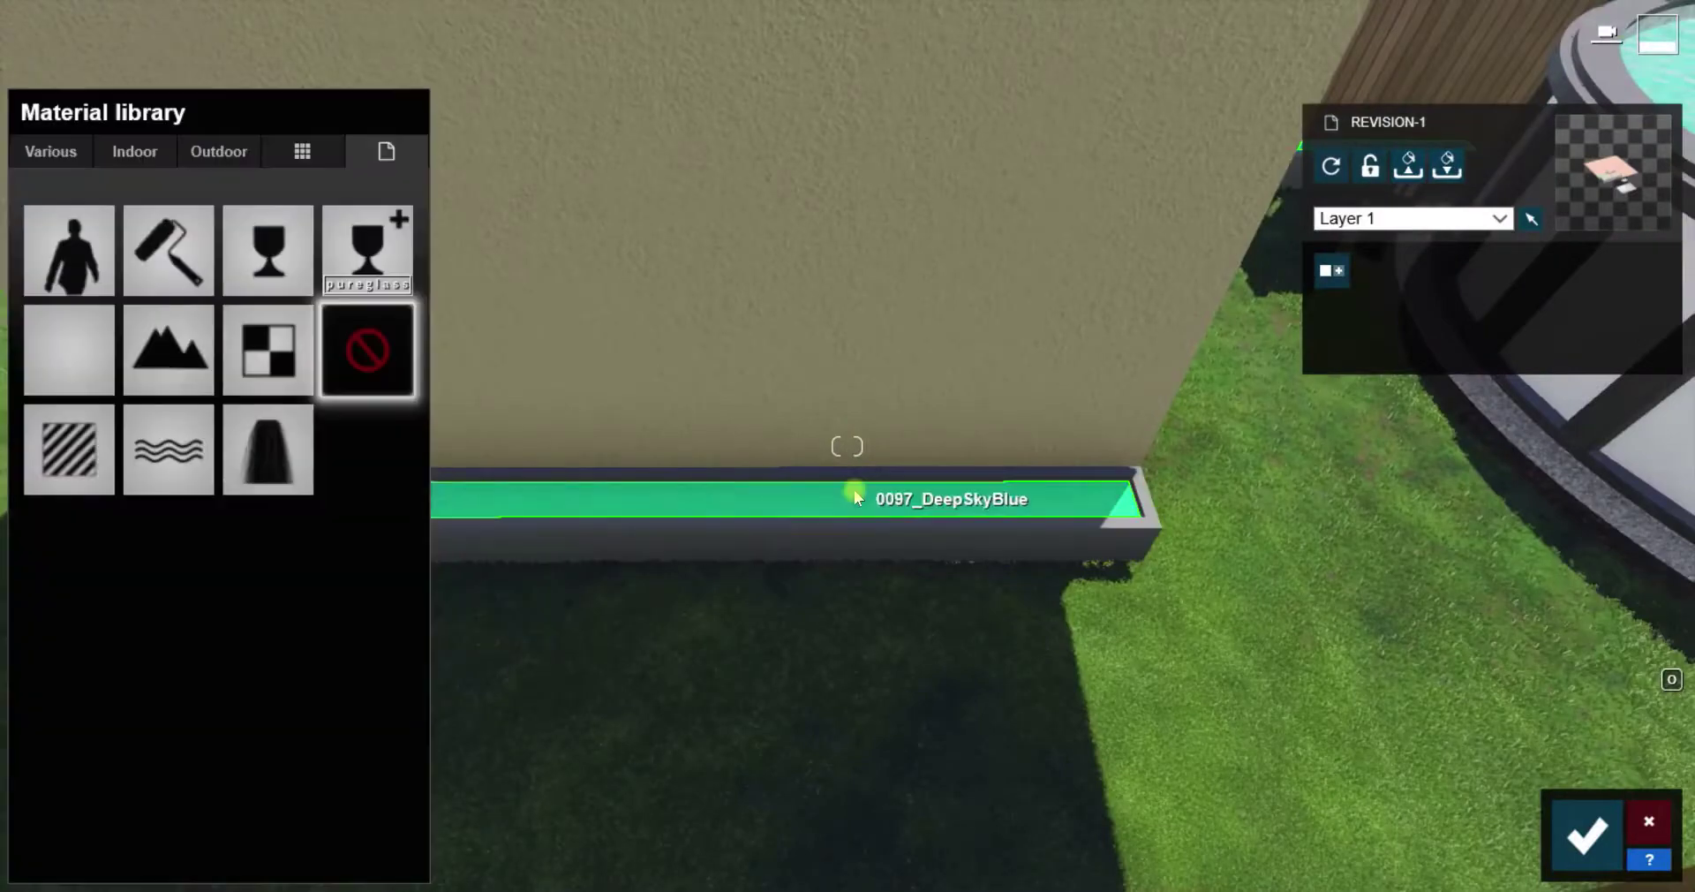
{"action": "left_click", "coordinate": [58, 159]}
{"action": "left_click", "coordinate": [318, 221]}
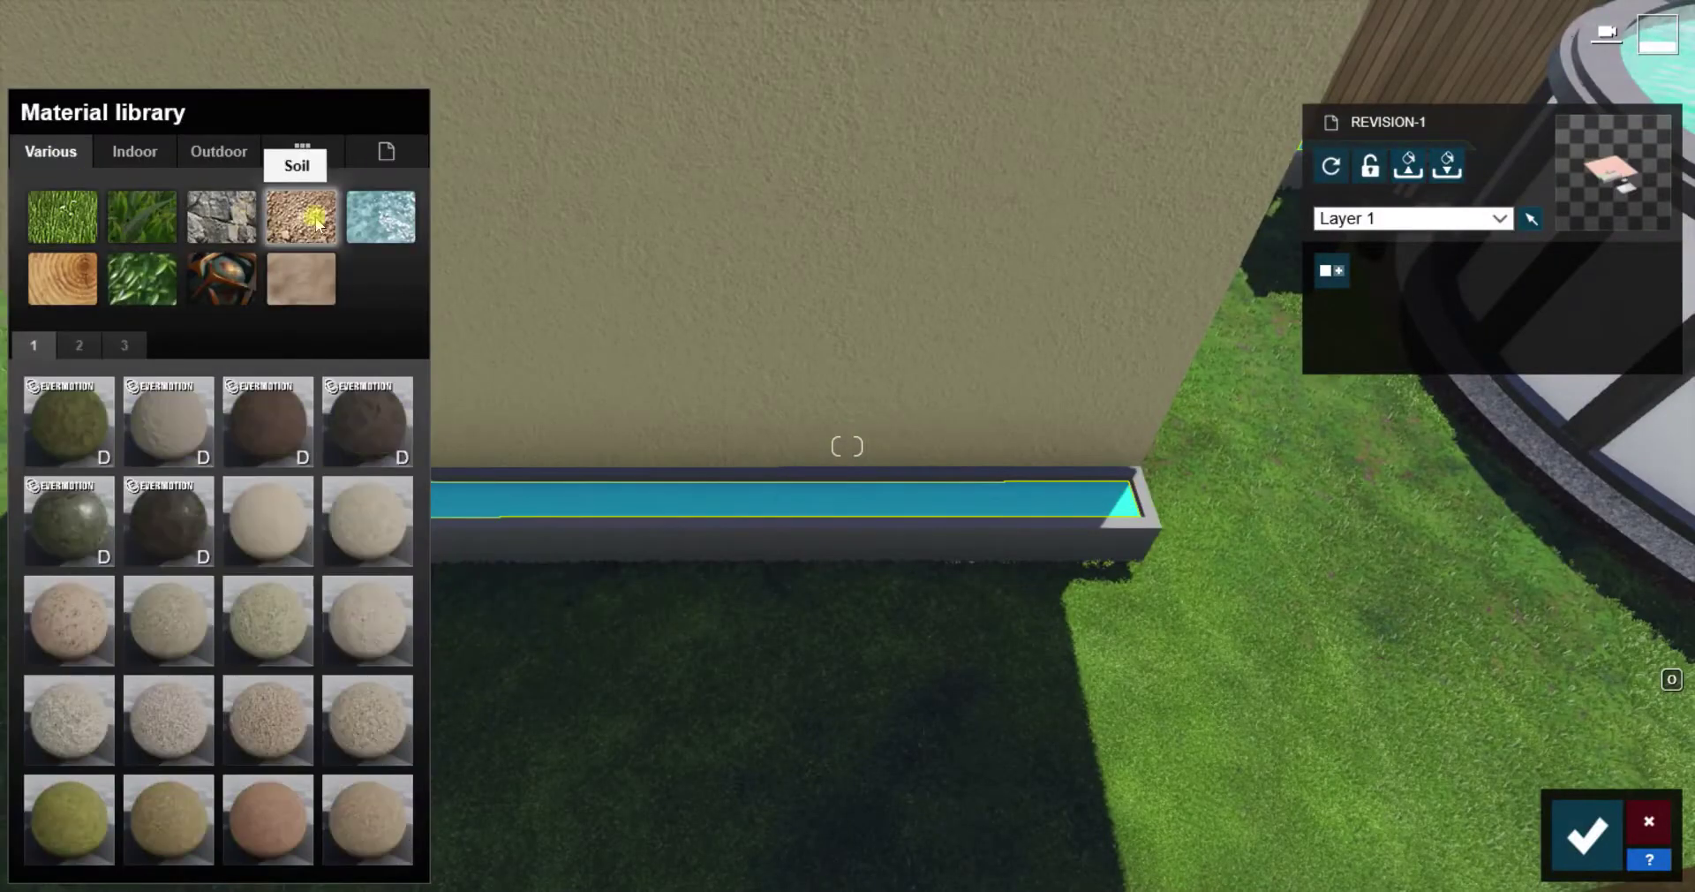
{"action": "left_click", "coordinate": [272, 521]}
{"action": "left_click", "coordinate": [1587, 835]}
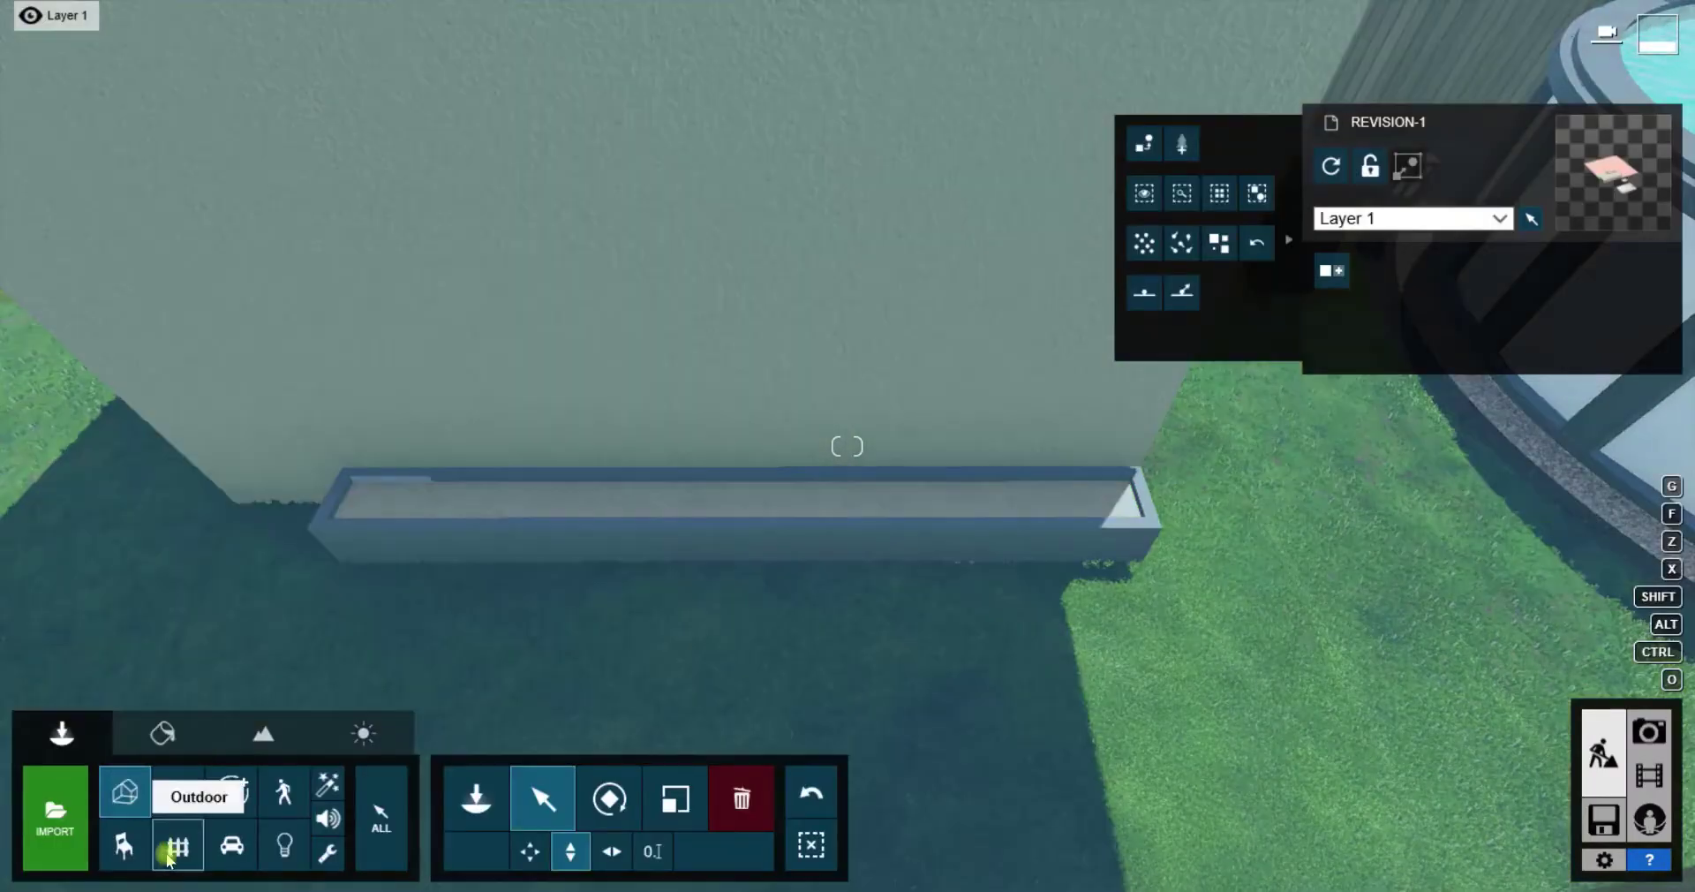
Place a Chinese Mahonia S 03 from the Nature favourites in the planter box
{"action": "left_click", "coordinate": [163, 803]}
{"action": "left_click", "coordinate": [42, 189]}
{"action": "mouse_move", "coordinate": [289, 485]}
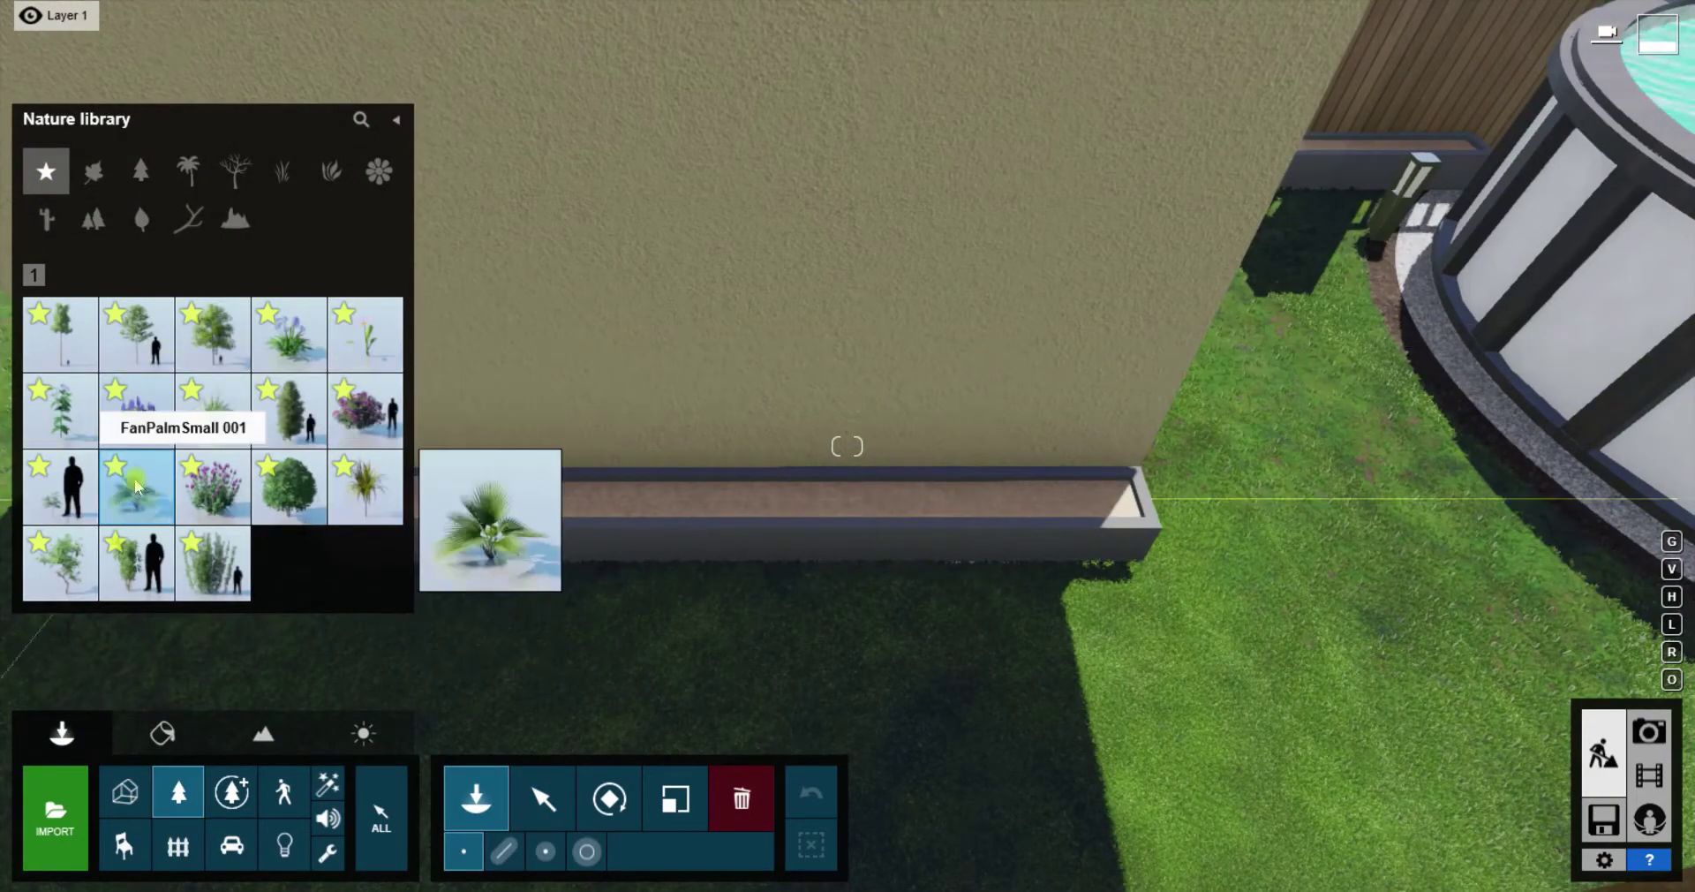
{"action": "left_click", "coordinate": [147, 506]}
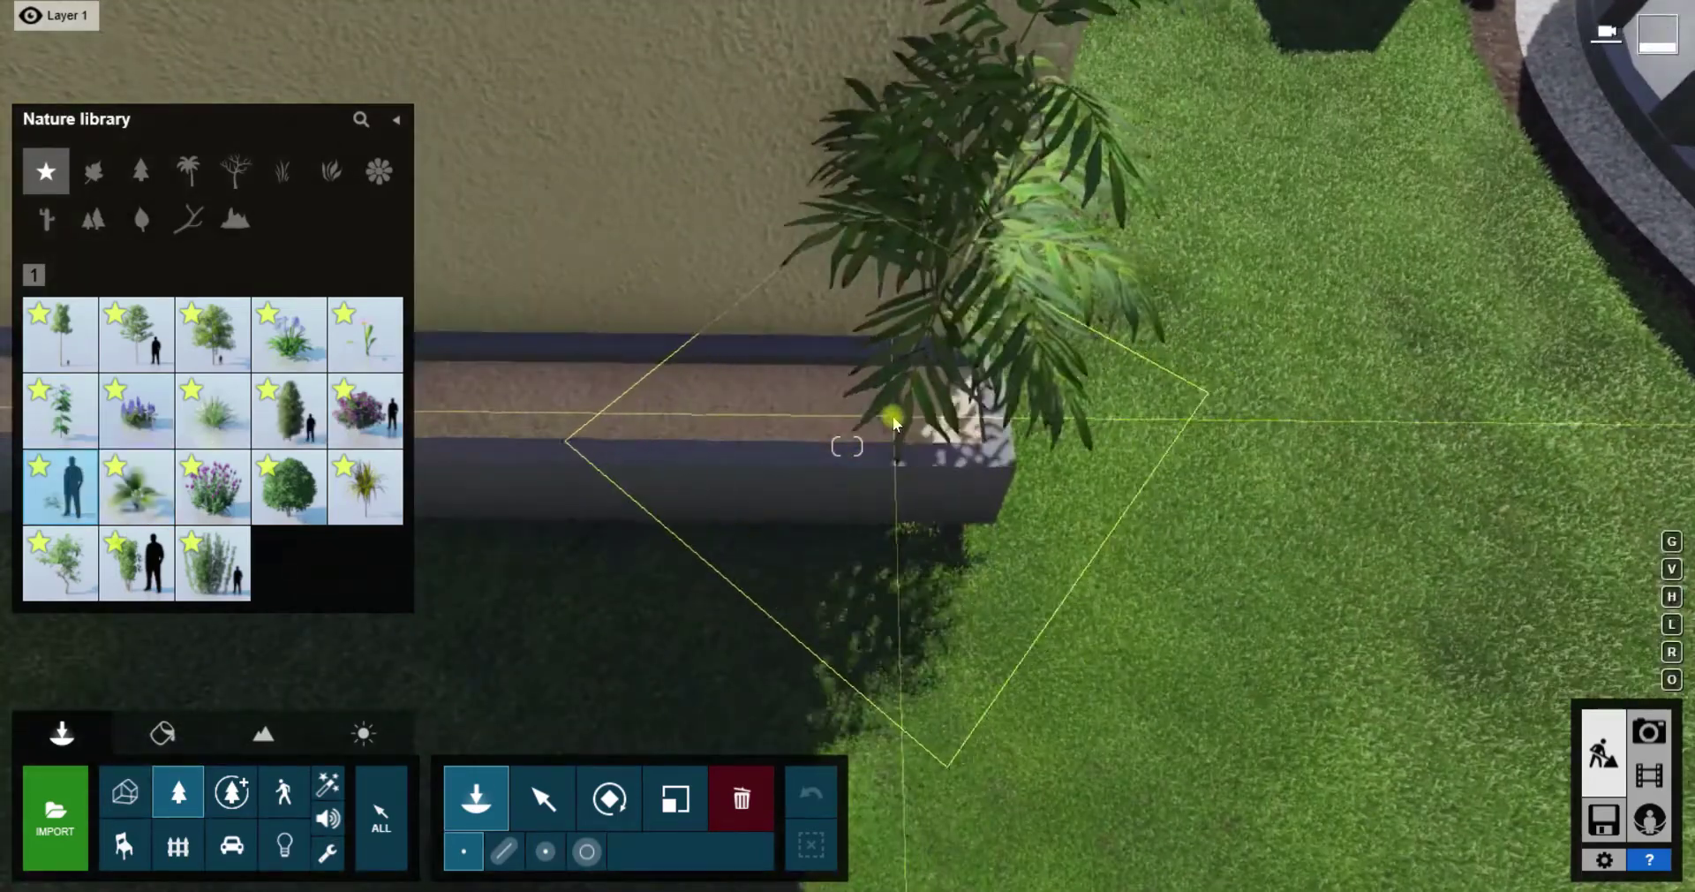
{"action": "left_click", "coordinate": [893, 422]}
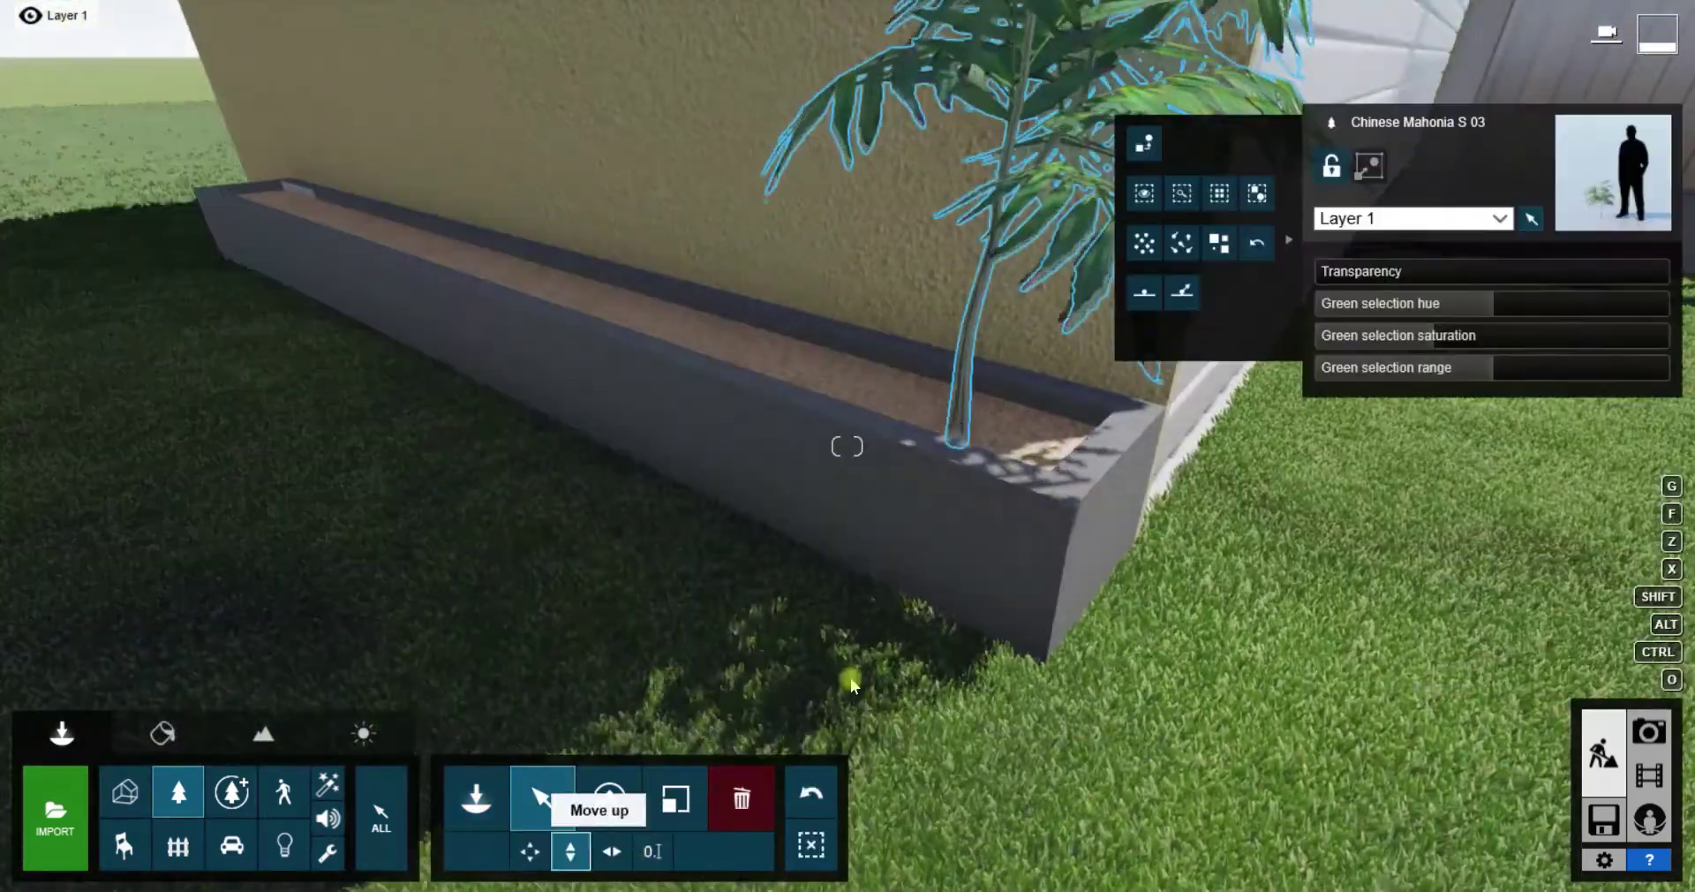
{"action": "right_click_drag", "start_coordinate": [852, 684], "coordinate": [141, 733]}
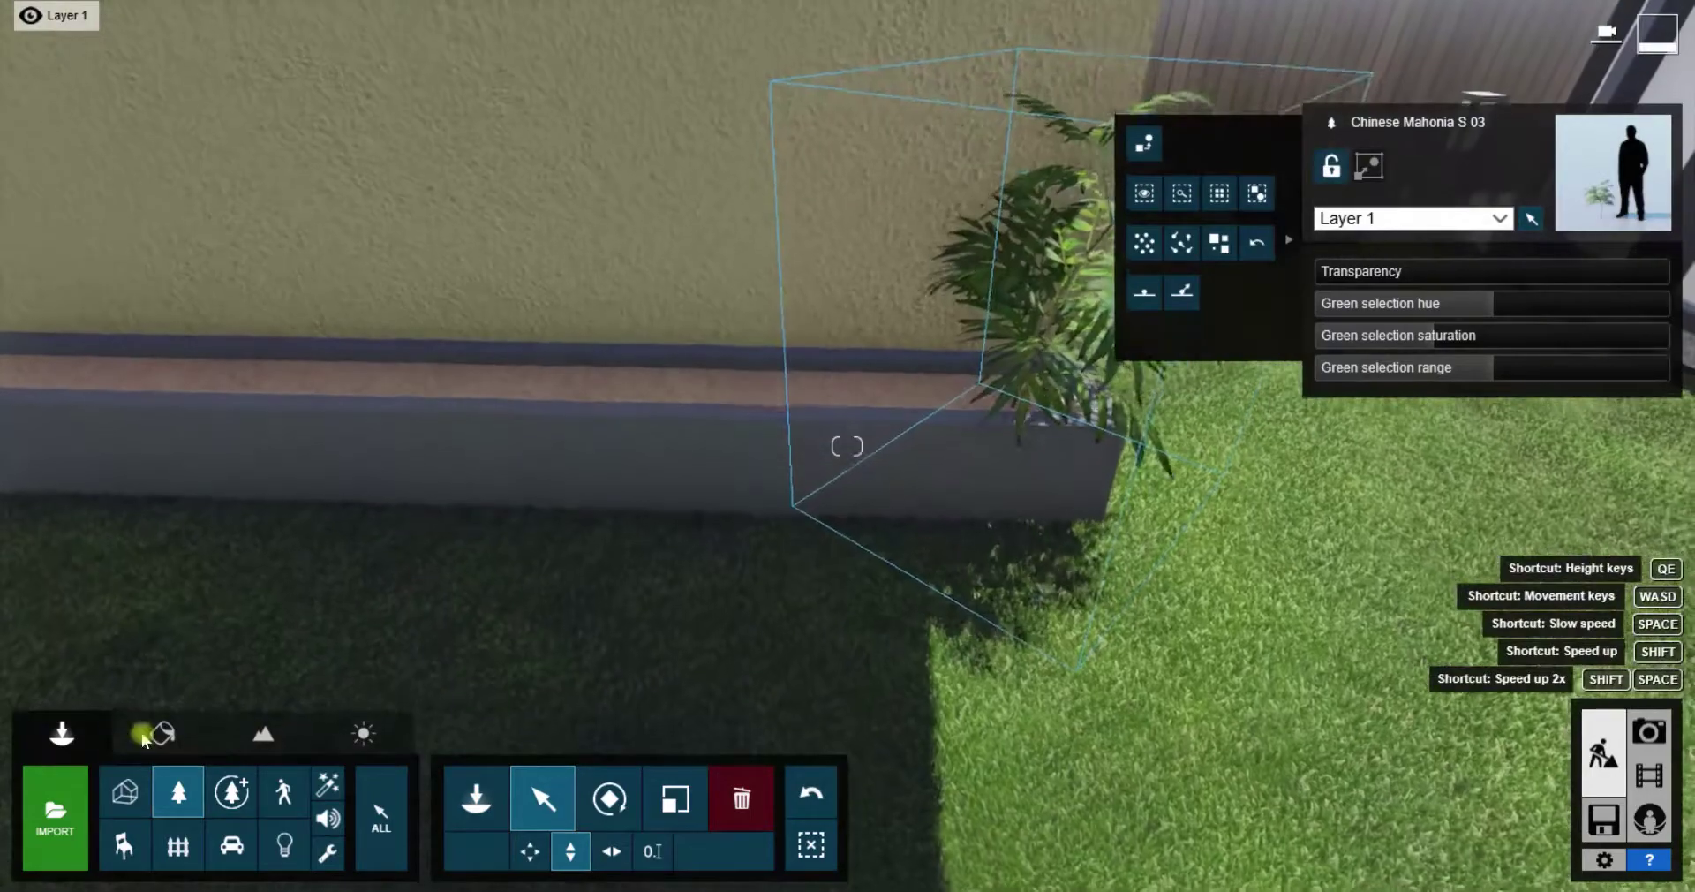
Add a Spiny Mat Rush beside it in the planter and resize it with Scale
{"action": "left_click", "coordinate": [178, 792]}
{"action": "left_click", "coordinate": [214, 424]}
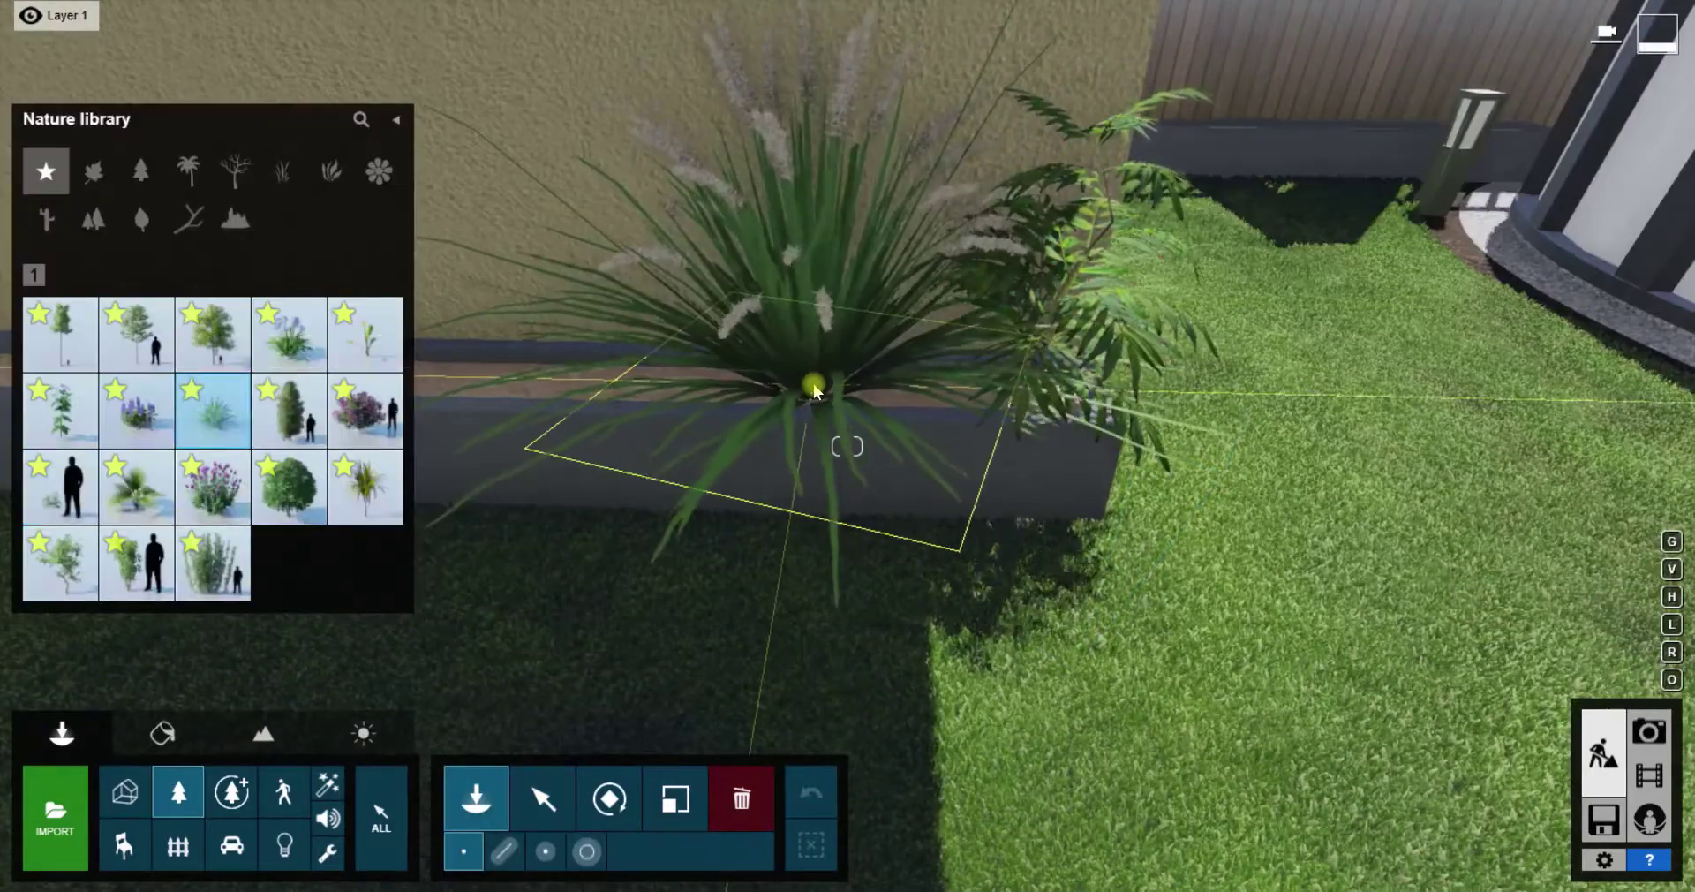
{"action": "left_click", "coordinate": [814, 388]}
{"action": "left_click", "coordinate": [677, 825]}
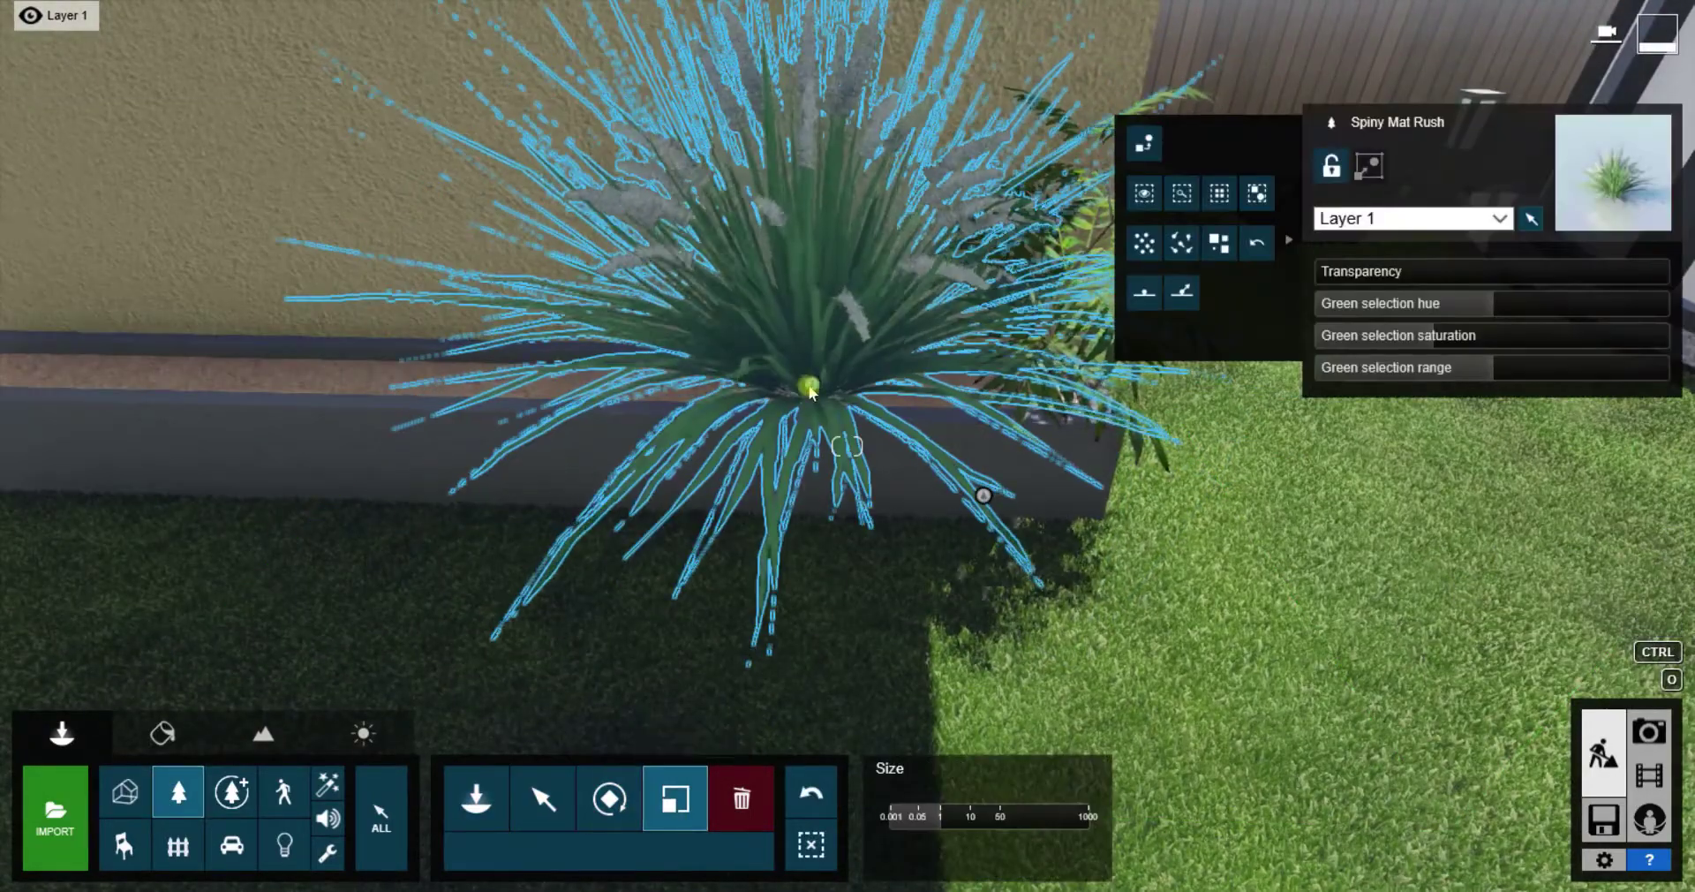
{"action": "scroll", "coordinate": [812, 401], "scroll_direction": "down", "scroll_amount": 5}
{"action": "left_click", "coordinate": [177, 792]}
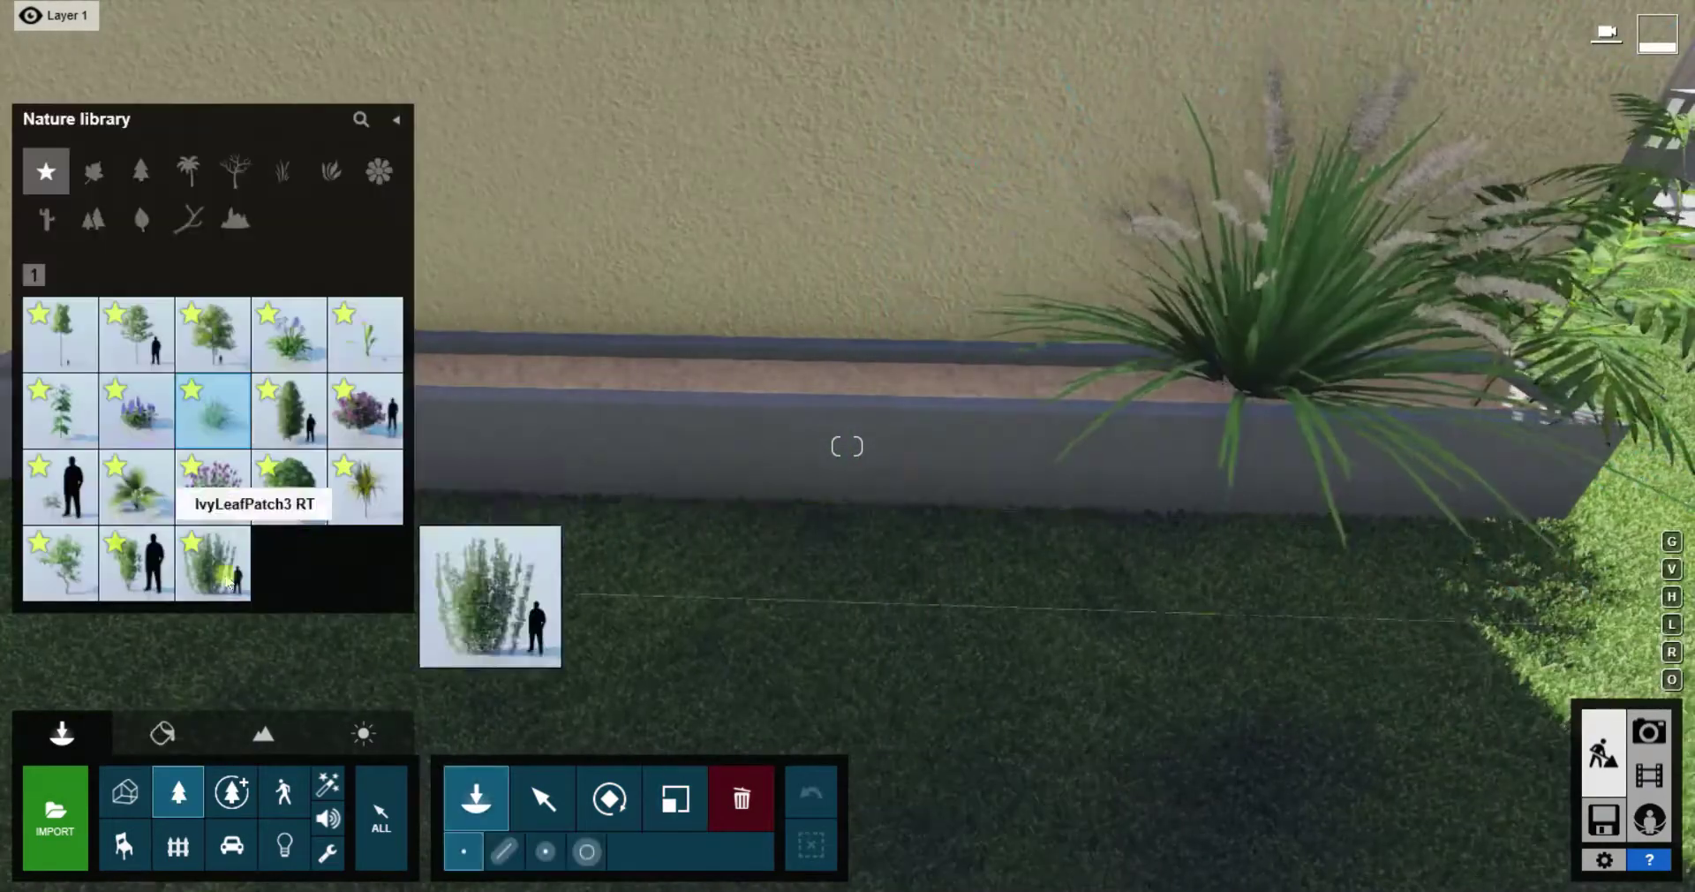
Place IvyLeafPatch3 RT on the outbuilding wall, shift it into position and enlarge it to cover the wall
{"action": "left_click", "coordinate": [212, 562]}
{"action": "right_click_drag", "start_coordinate": [836, 148], "coordinate": [847, 446]}
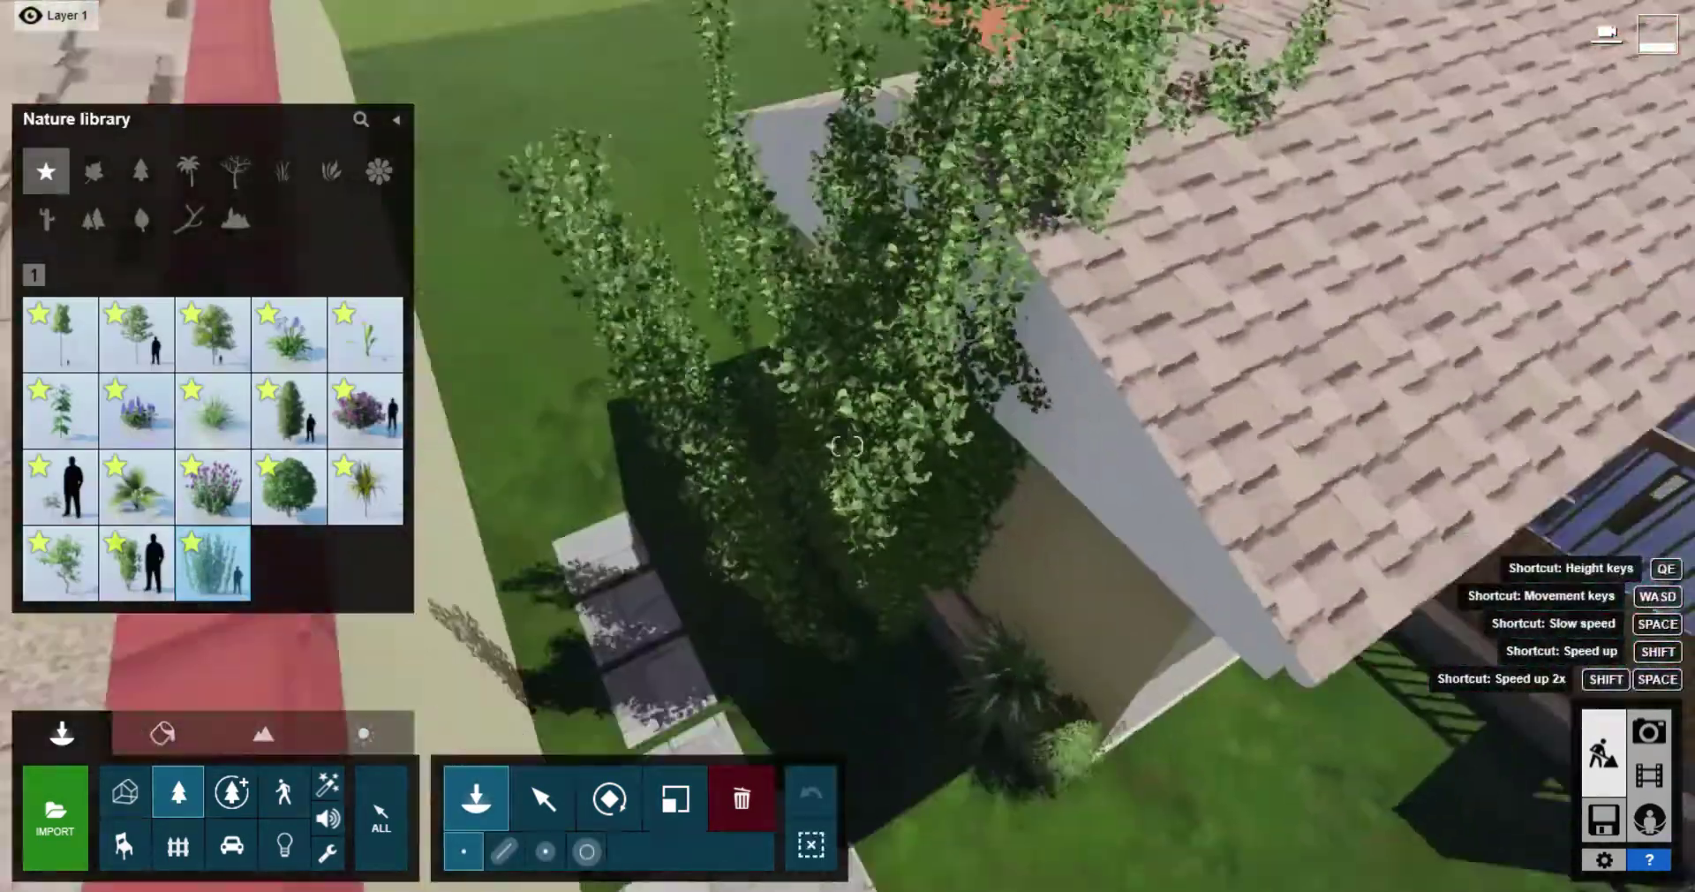
{"action": "left_click", "coordinate": [847, 446]}
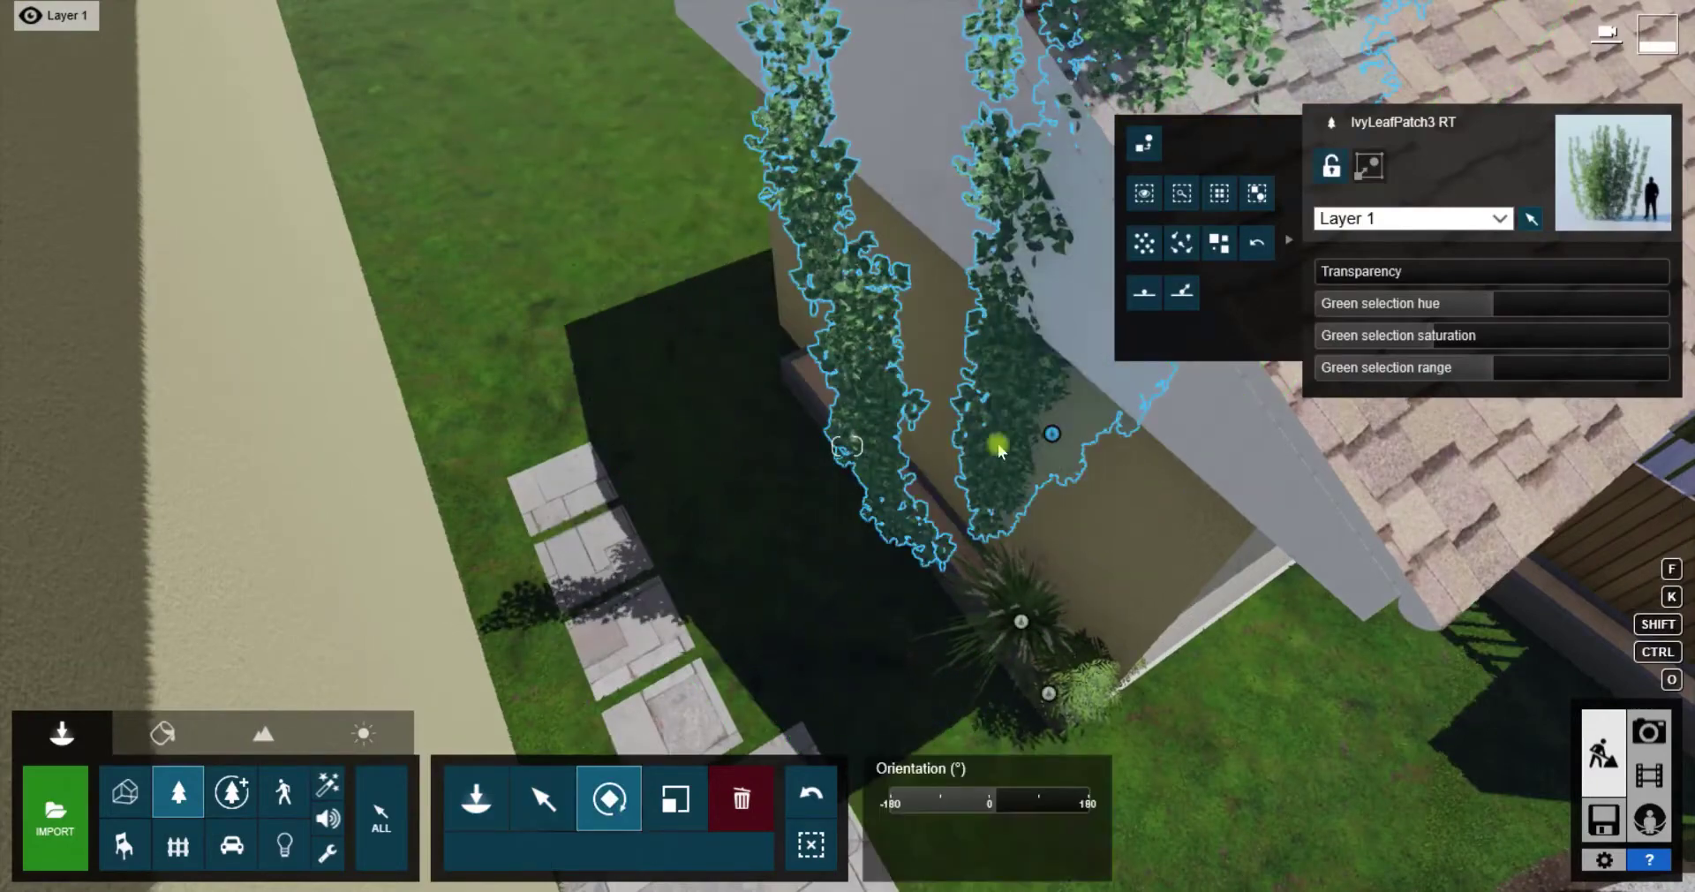
{"action": "right_click_drag", "start_coordinate": [1059, 535], "coordinate": [847, 567]}
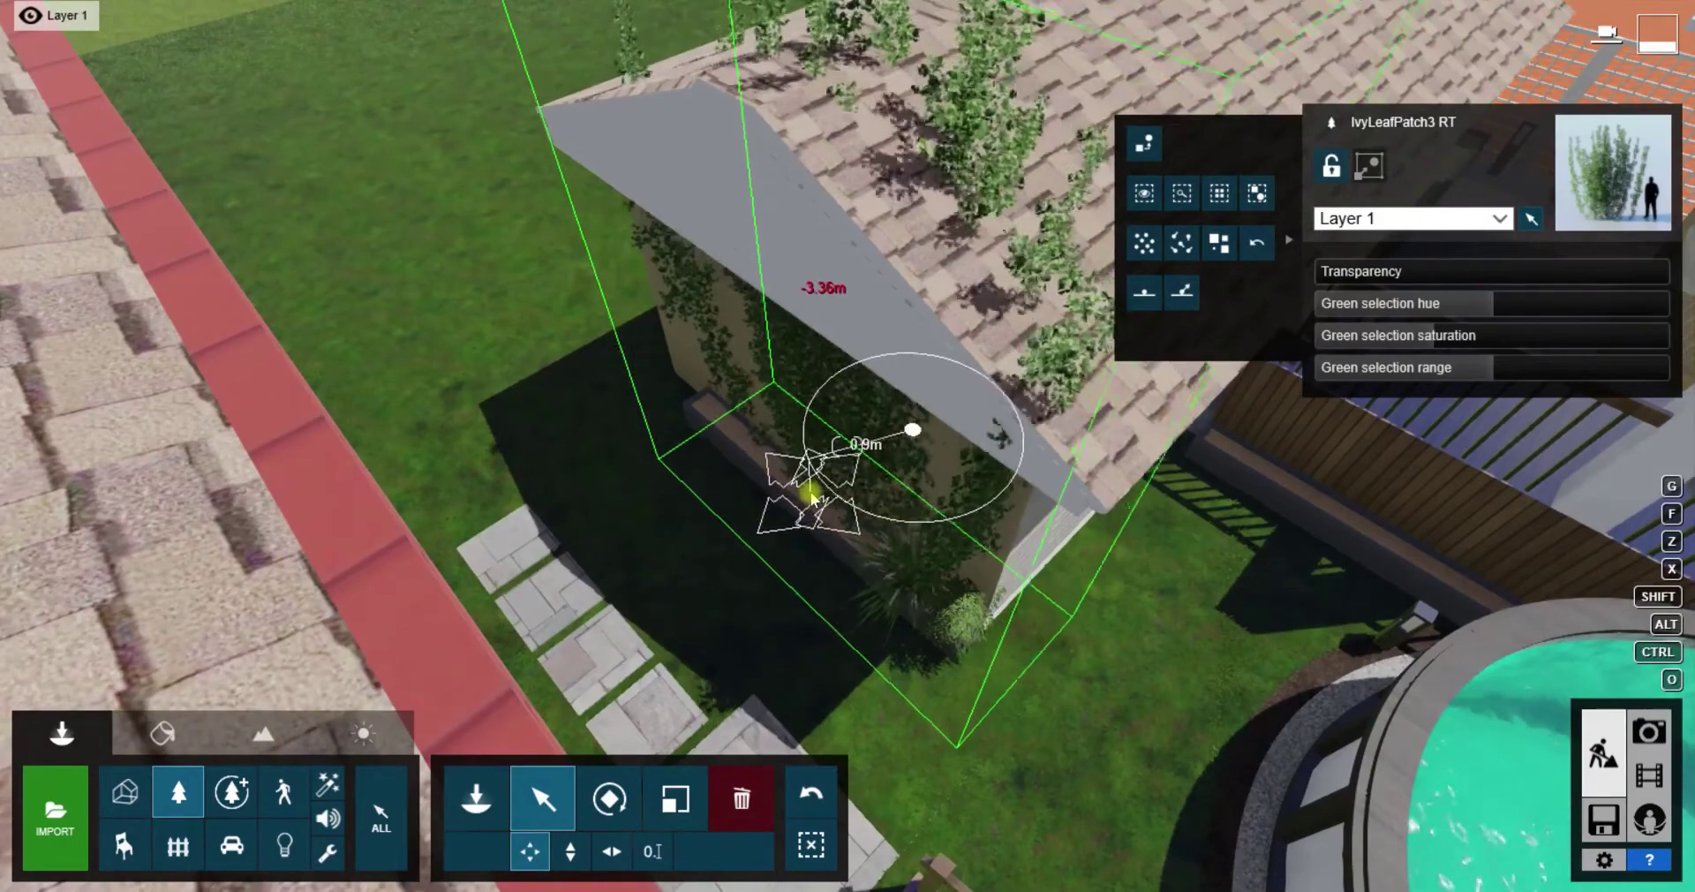
{"action": "key", "text": "l"}
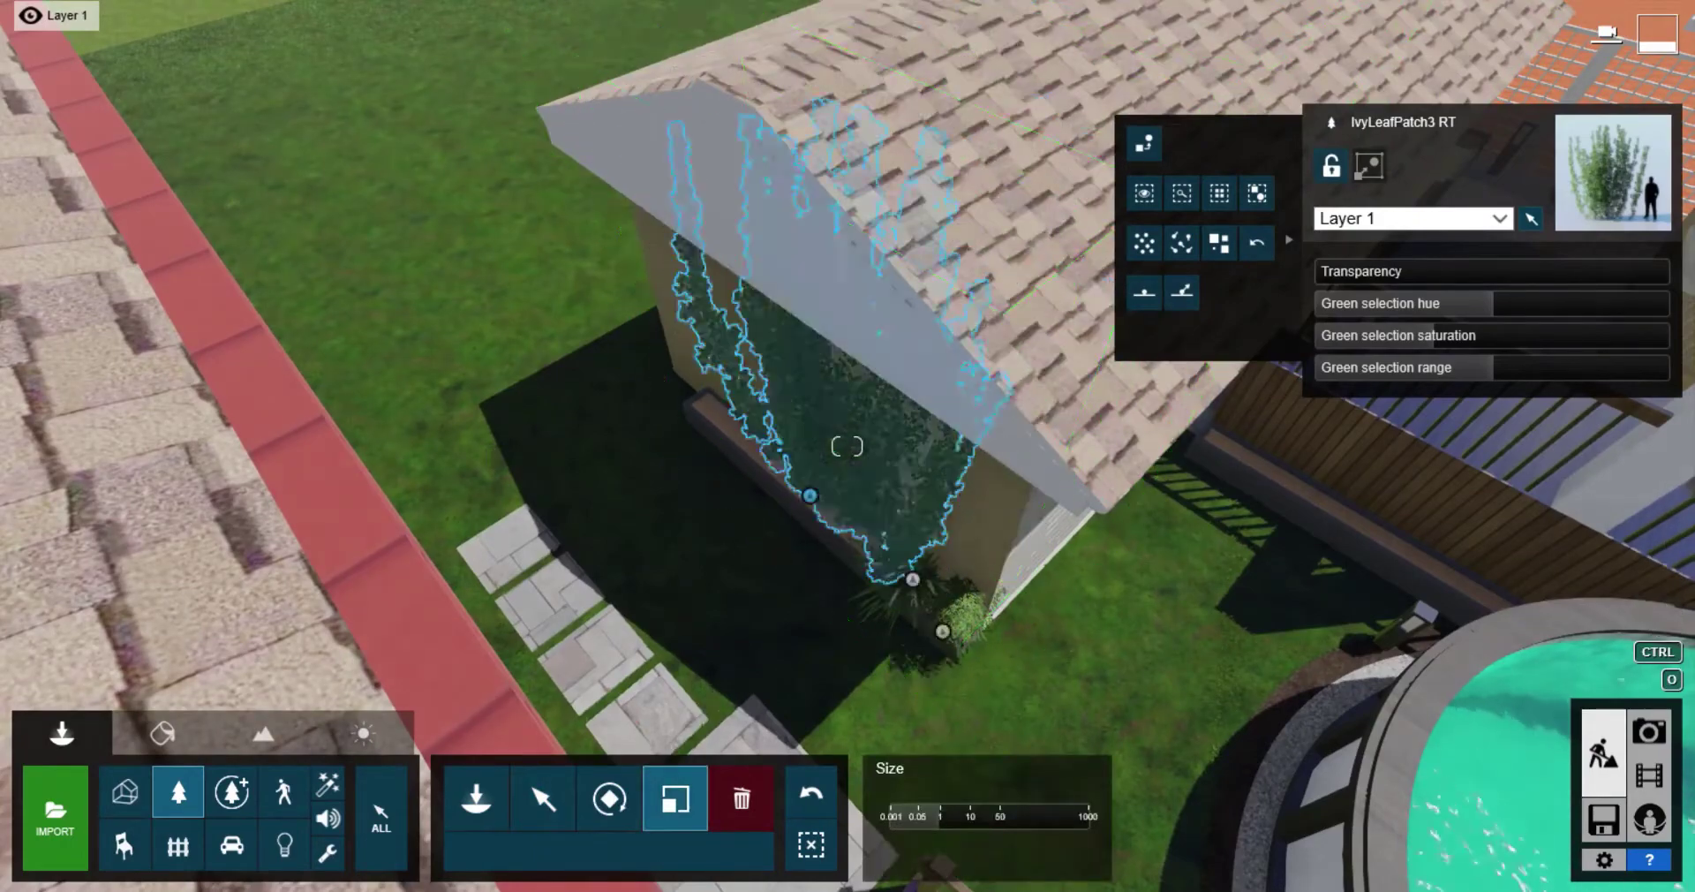
{"action": "right_click_drag", "start_coordinate": [730, 500], "coordinate": [795, 530]}
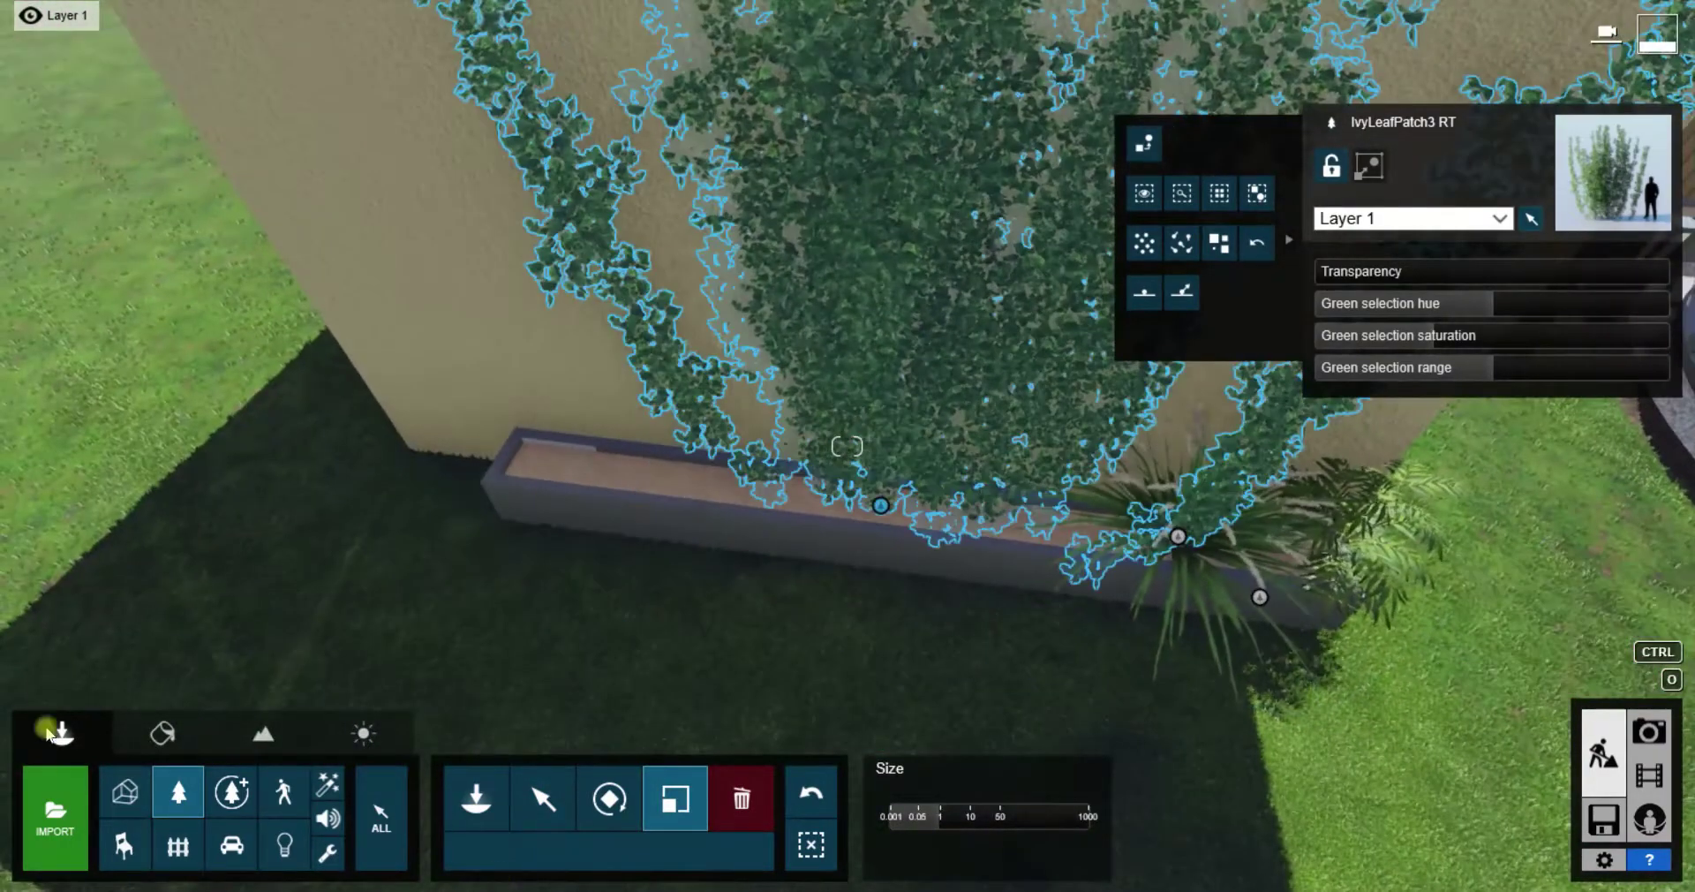
{"action": "left_click", "coordinate": [165, 791]}
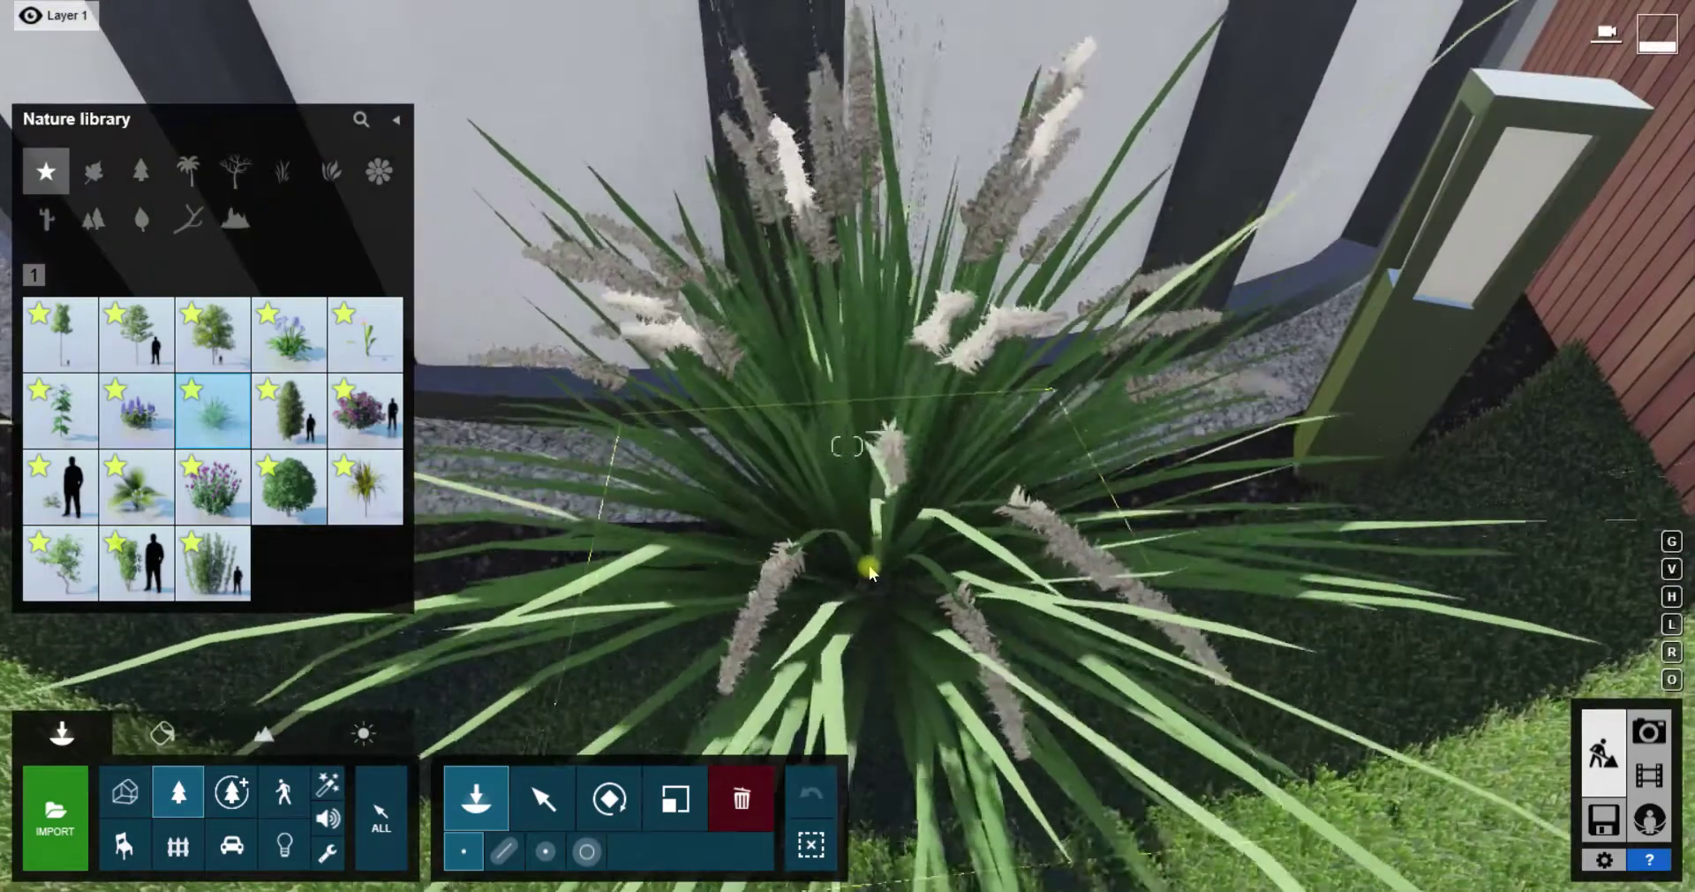
Plant a Spiny Mat Rush and a Dracaena 001 in the gravel bed, resizing the Dracaena
{"action": "left_click", "coordinate": [674, 798]}
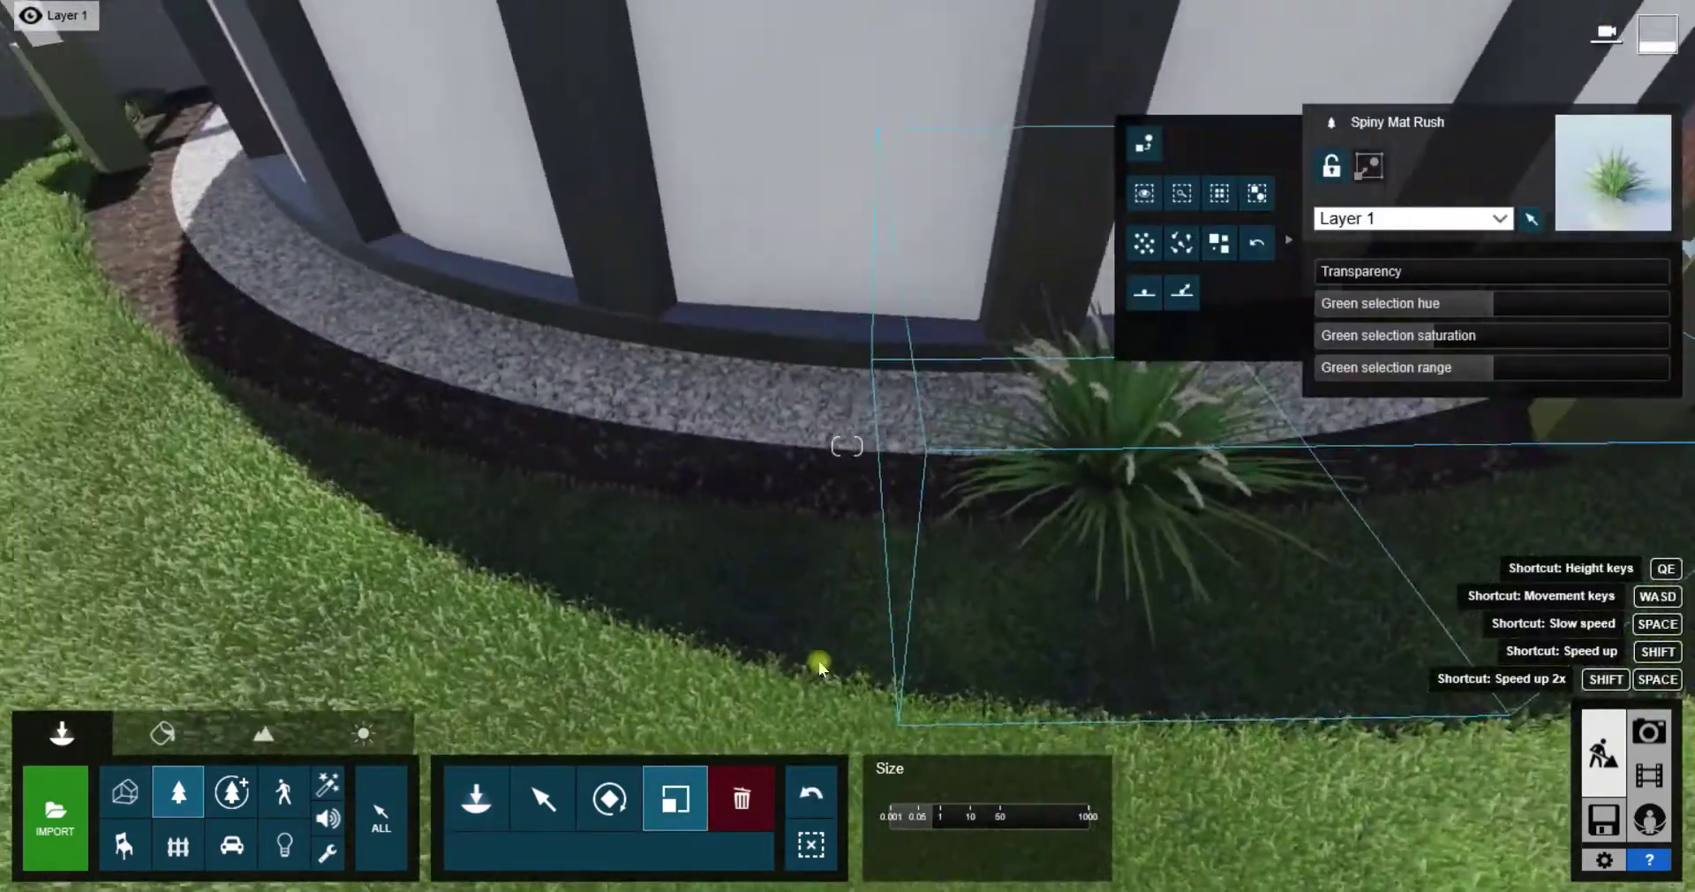
{"action": "left_click", "coordinate": [177, 792]}
{"action": "left_click", "coordinate": [364, 485]}
{"action": "left_click", "coordinate": [891, 490]}
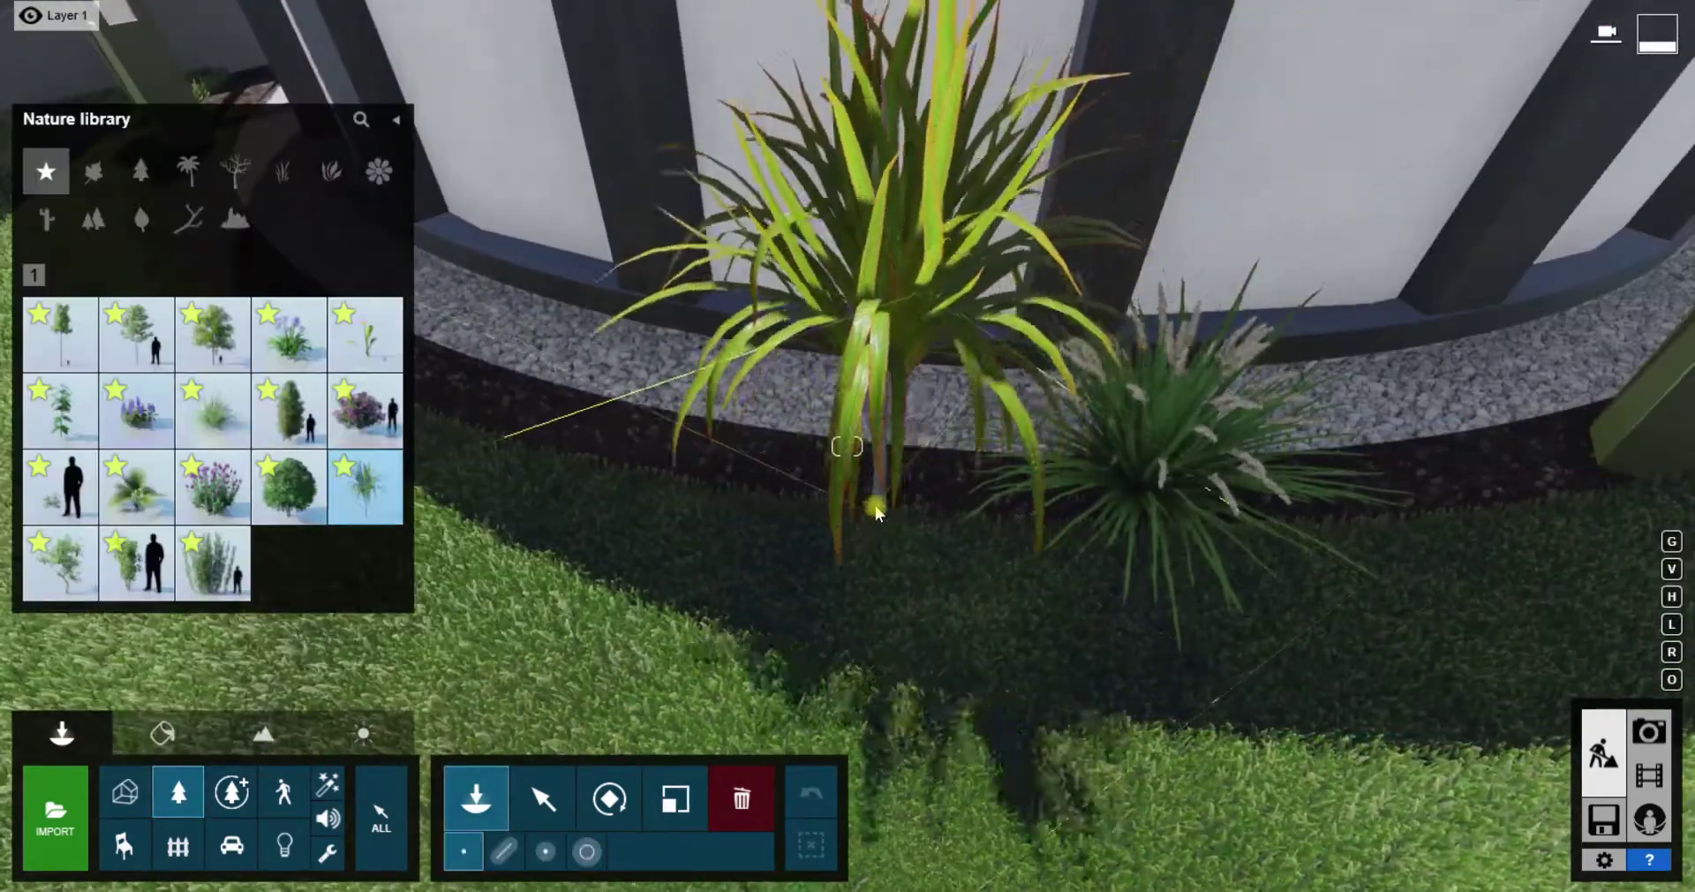
{"action": "left_click", "coordinate": [674, 798]}
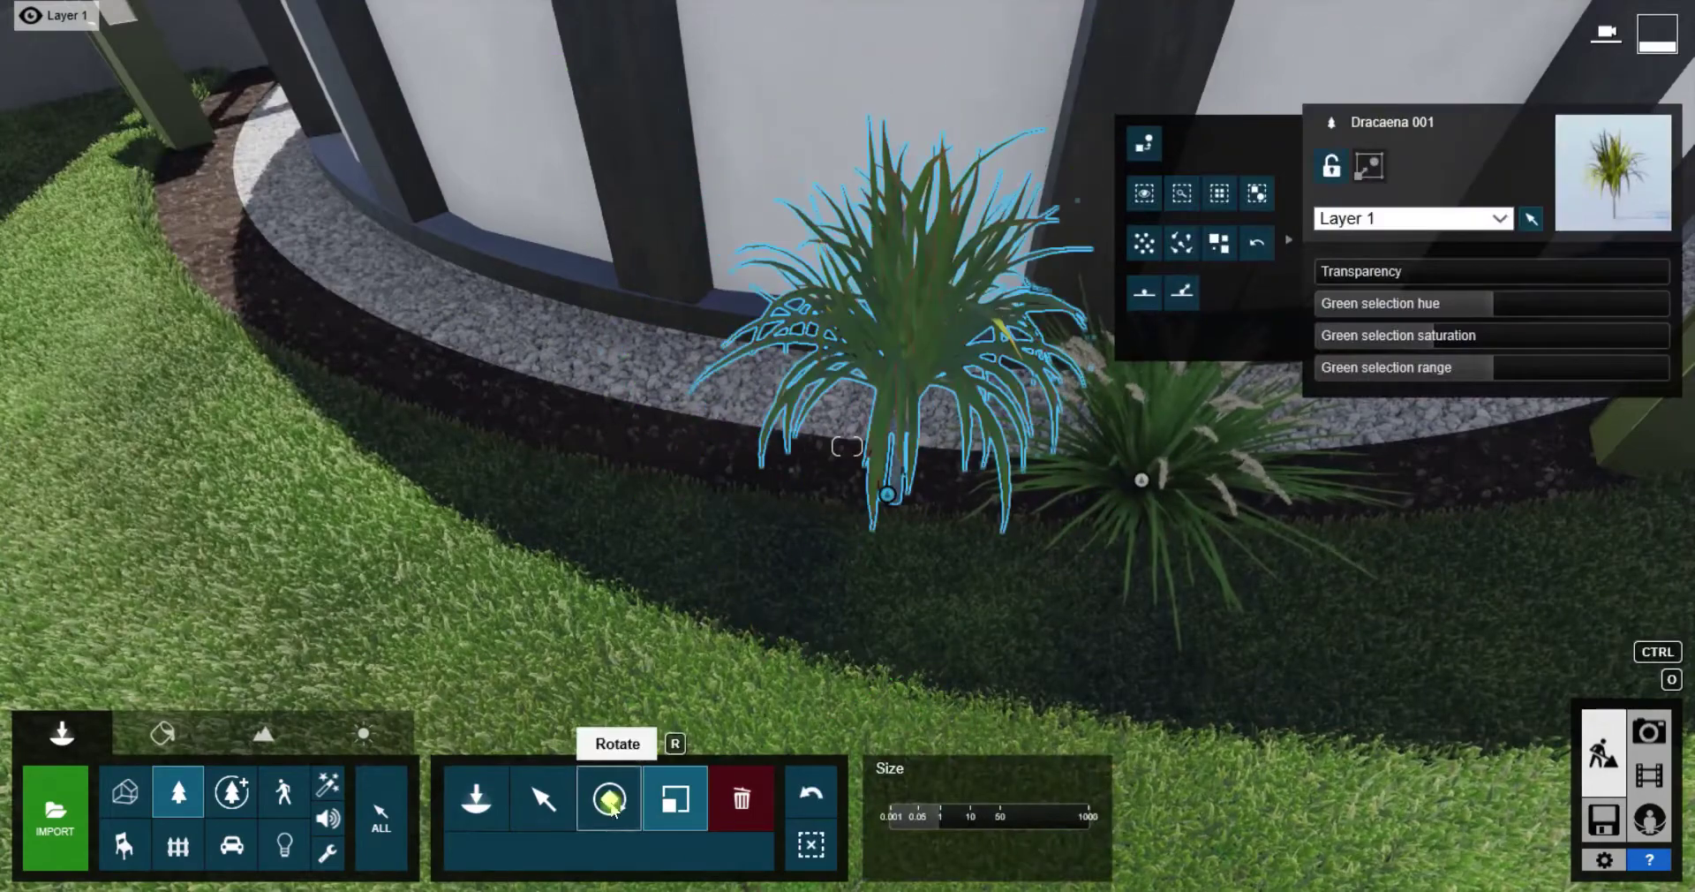
Add a resized French Lavender Purple and an African Lily Blue to the bed
{"action": "left_click", "coordinate": [177, 792]}
{"action": "left_click", "coordinate": [209, 394]}
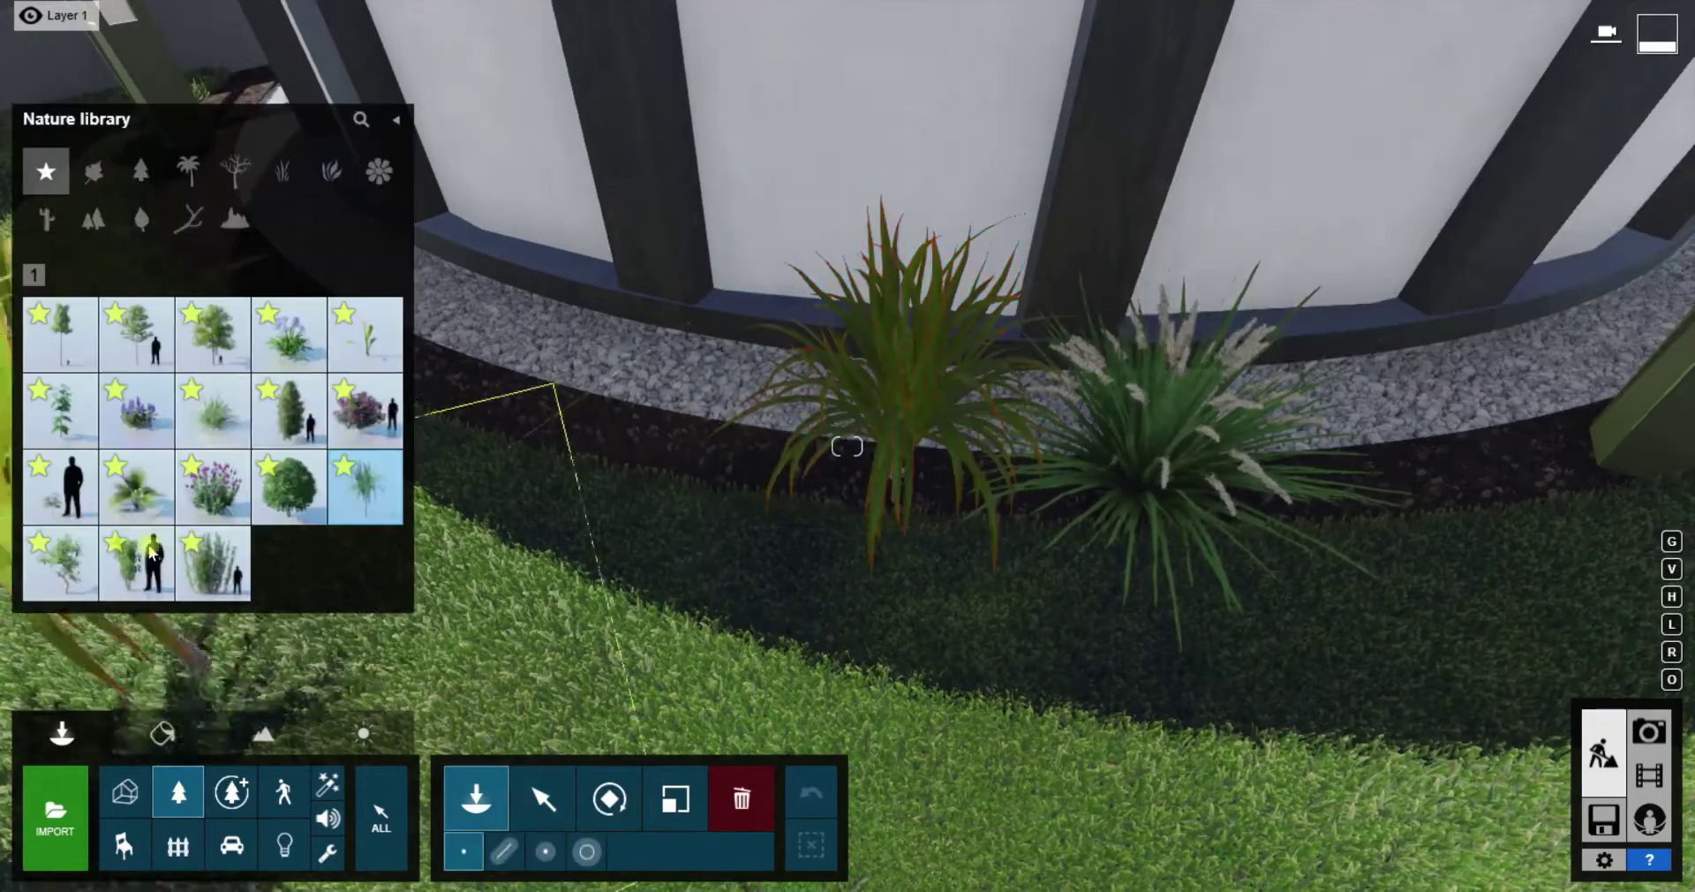
{"action": "left_click", "coordinate": [654, 495]}
{"action": "left_click", "coordinate": [675, 798]}
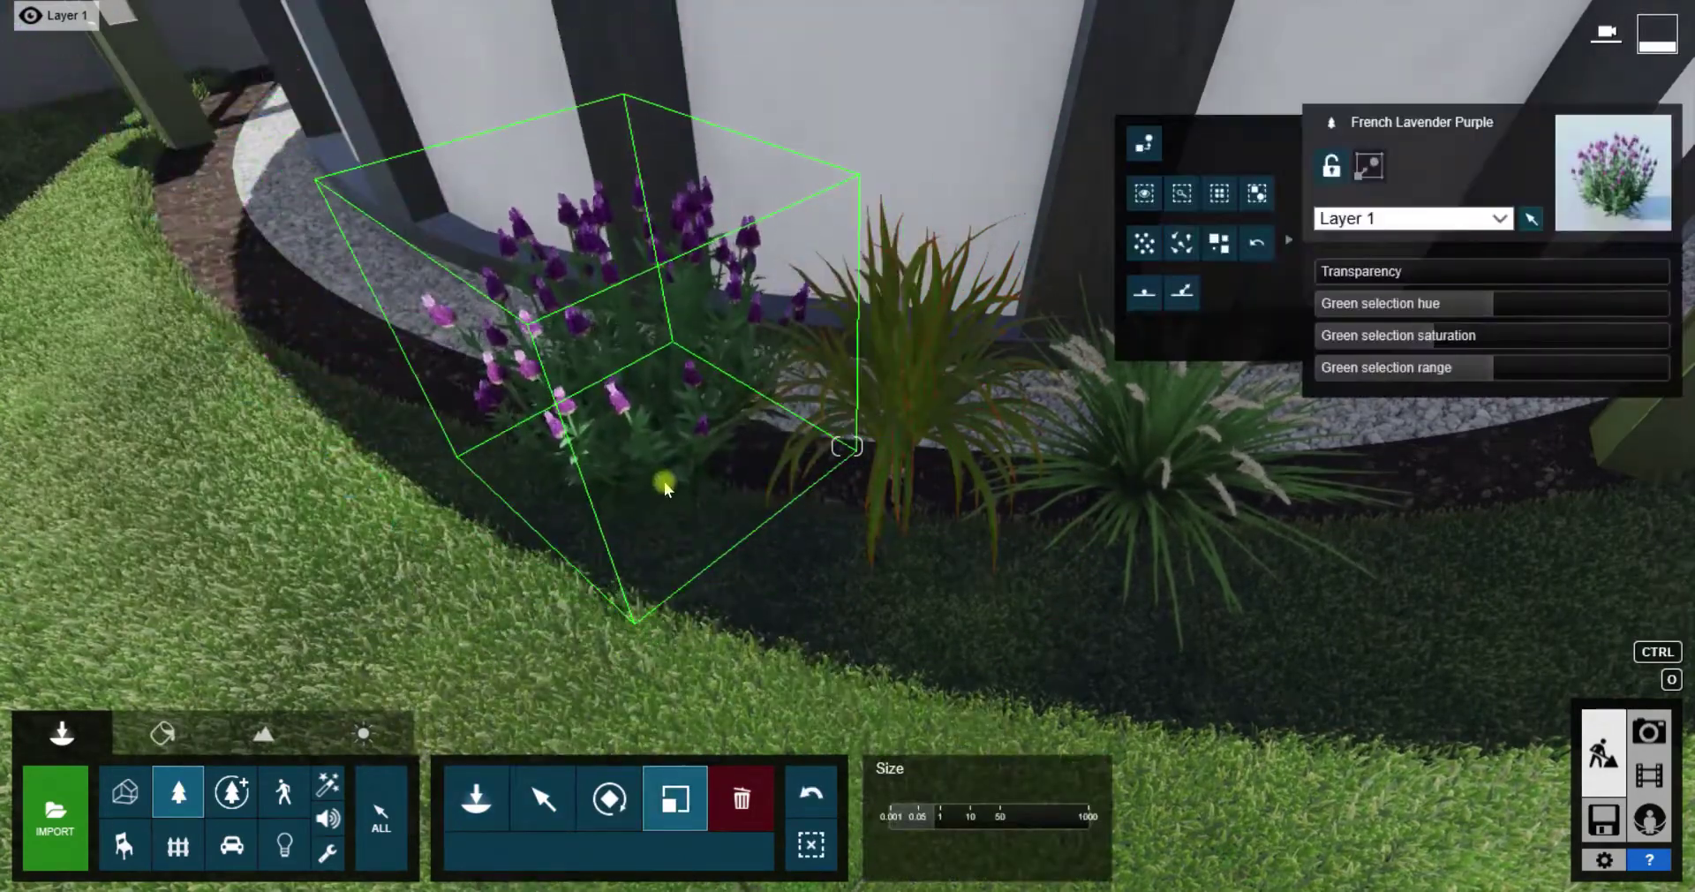
{"action": "scroll", "coordinate": [664, 479], "scroll_direction": "down", "scroll_amount": 5}
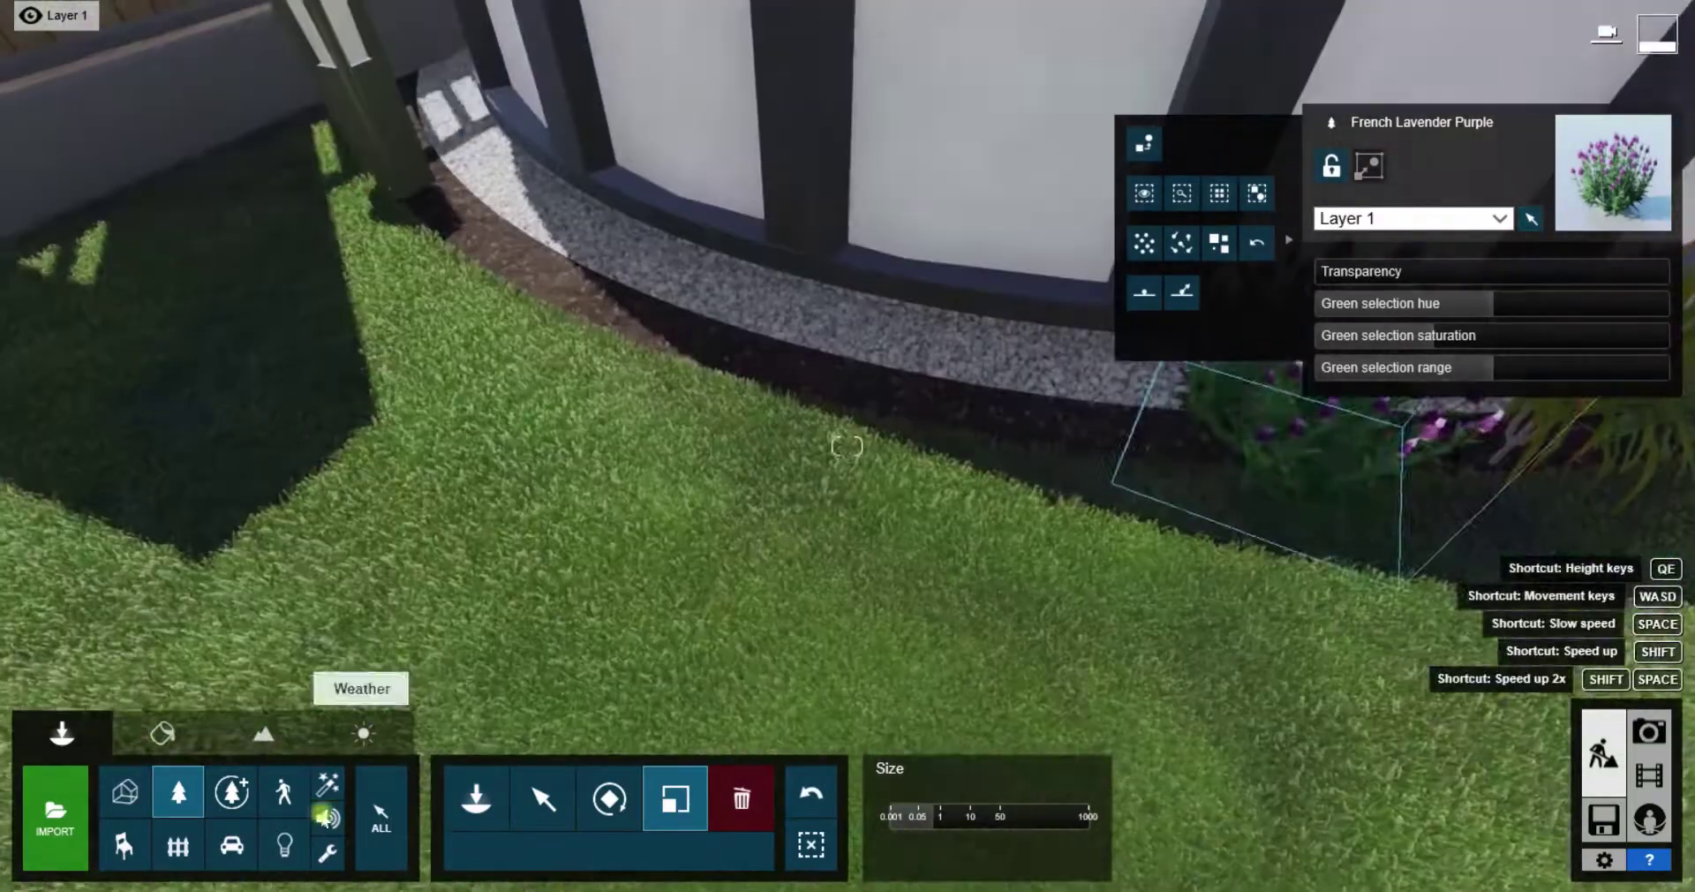
{"action": "left_click", "coordinate": [177, 792]}
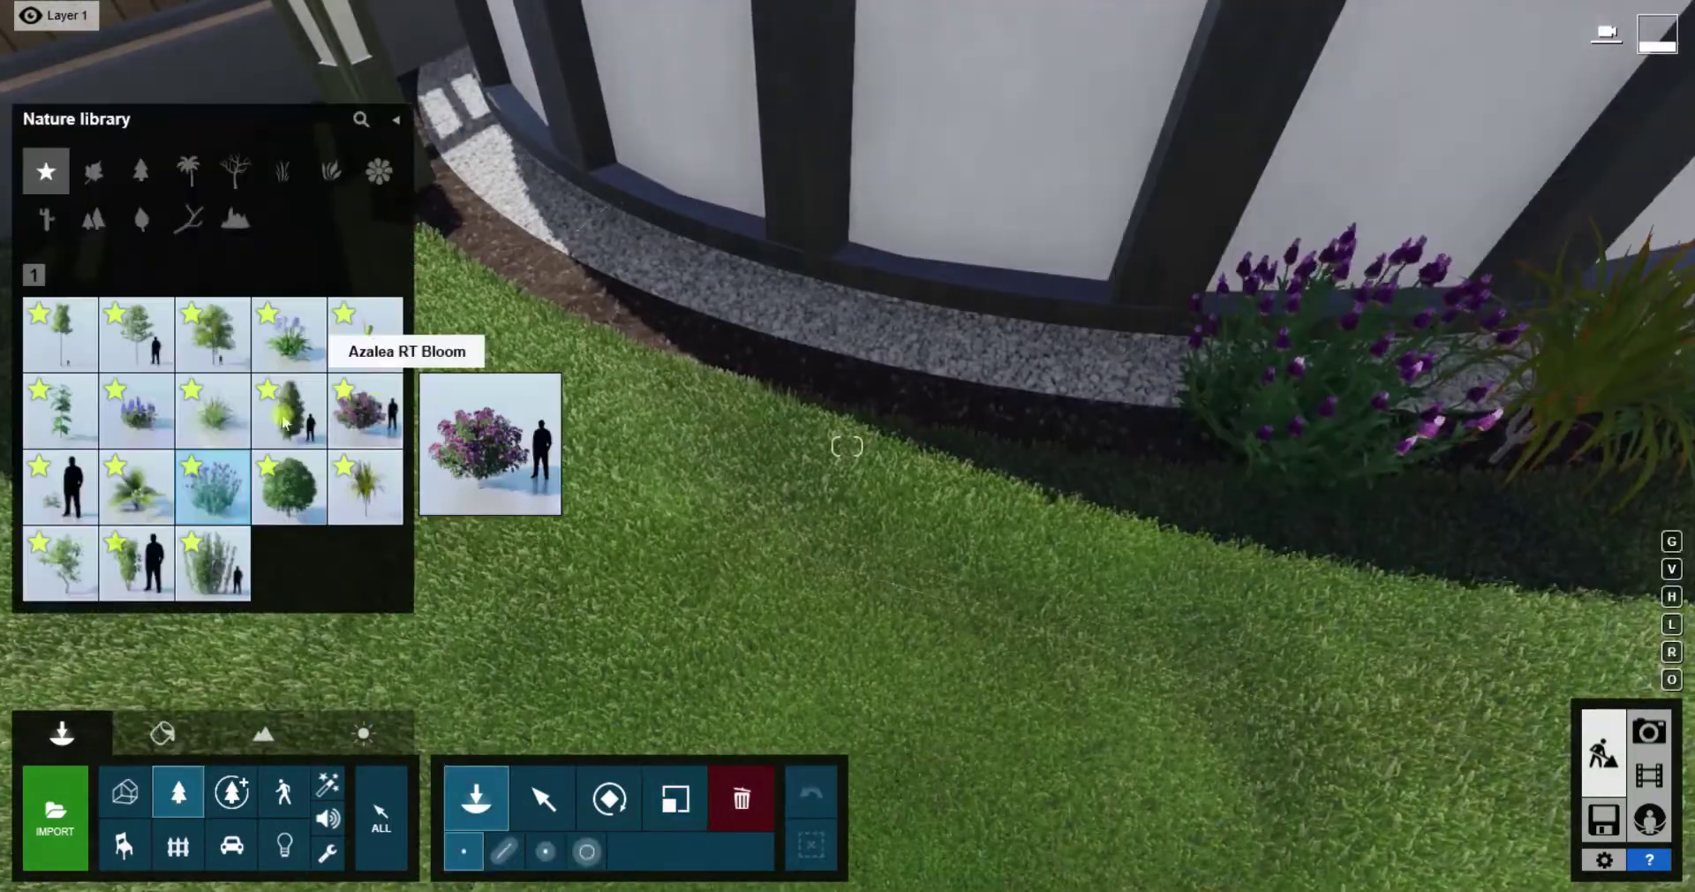
{"action": "left_click", "coordinate": [730, 369]}
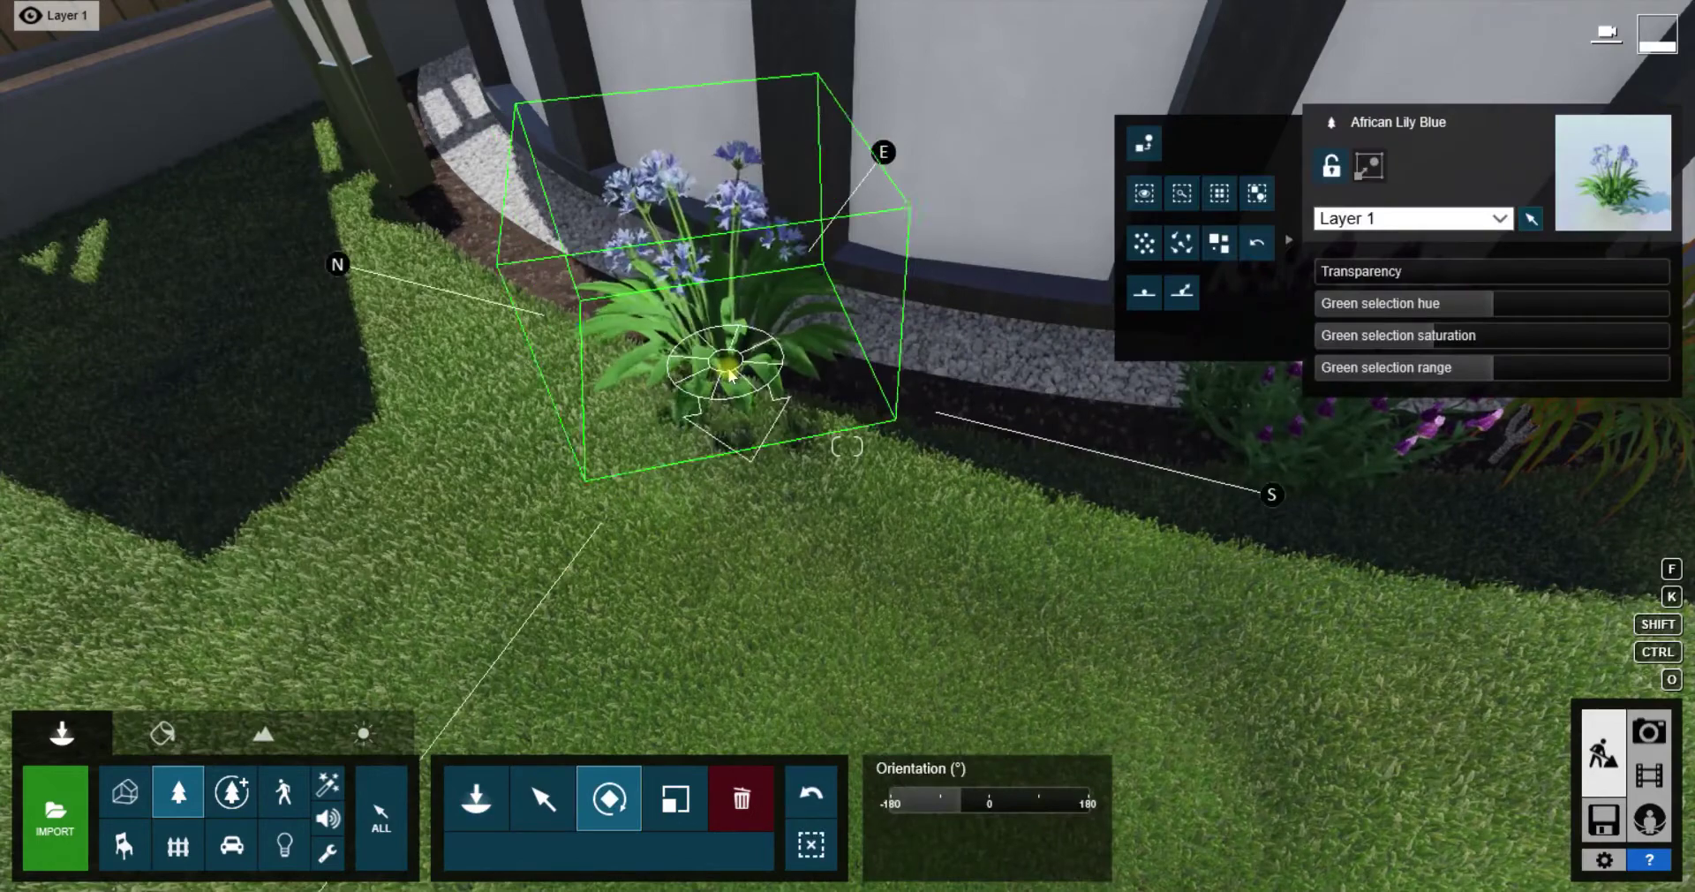
{"action": "left_click", "coordinate": [188, 799]}
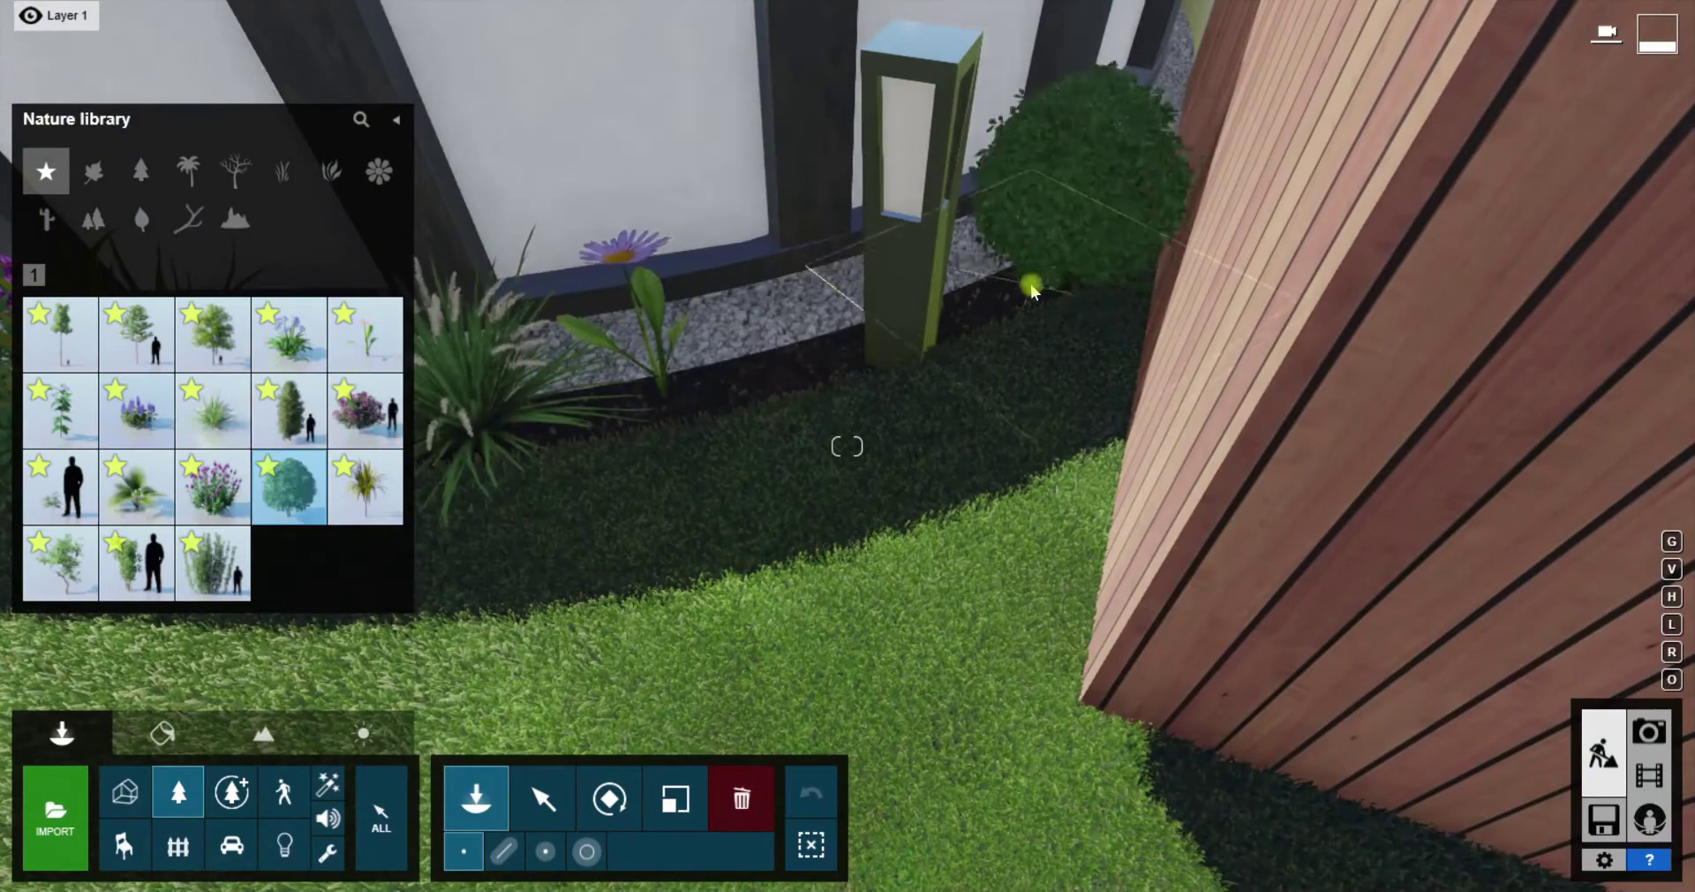
Place a scaled Chinese Mahonia S 03 beside the lamp post and a leafy Ficus bush in the bed
{"action": "left_click", "coordinate": [140, 508]}
{"action": "left_click", "coordinate": [761, 382]}
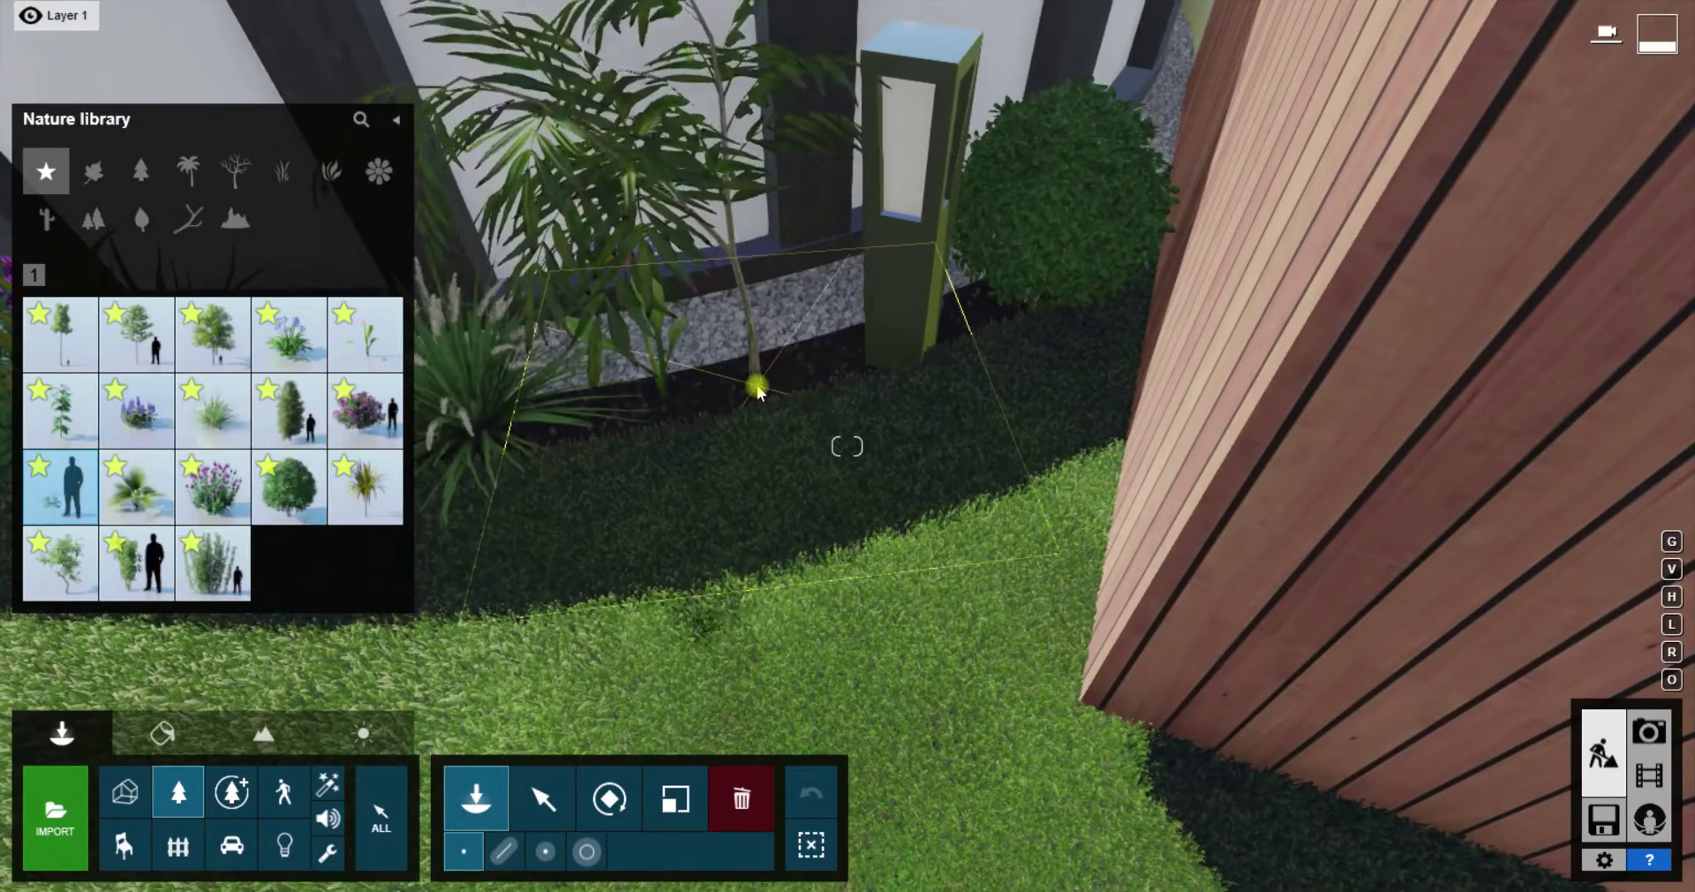
{"action": "left_click", "coordinate": [542, 799]}
{"action": "key", "text": "l"}
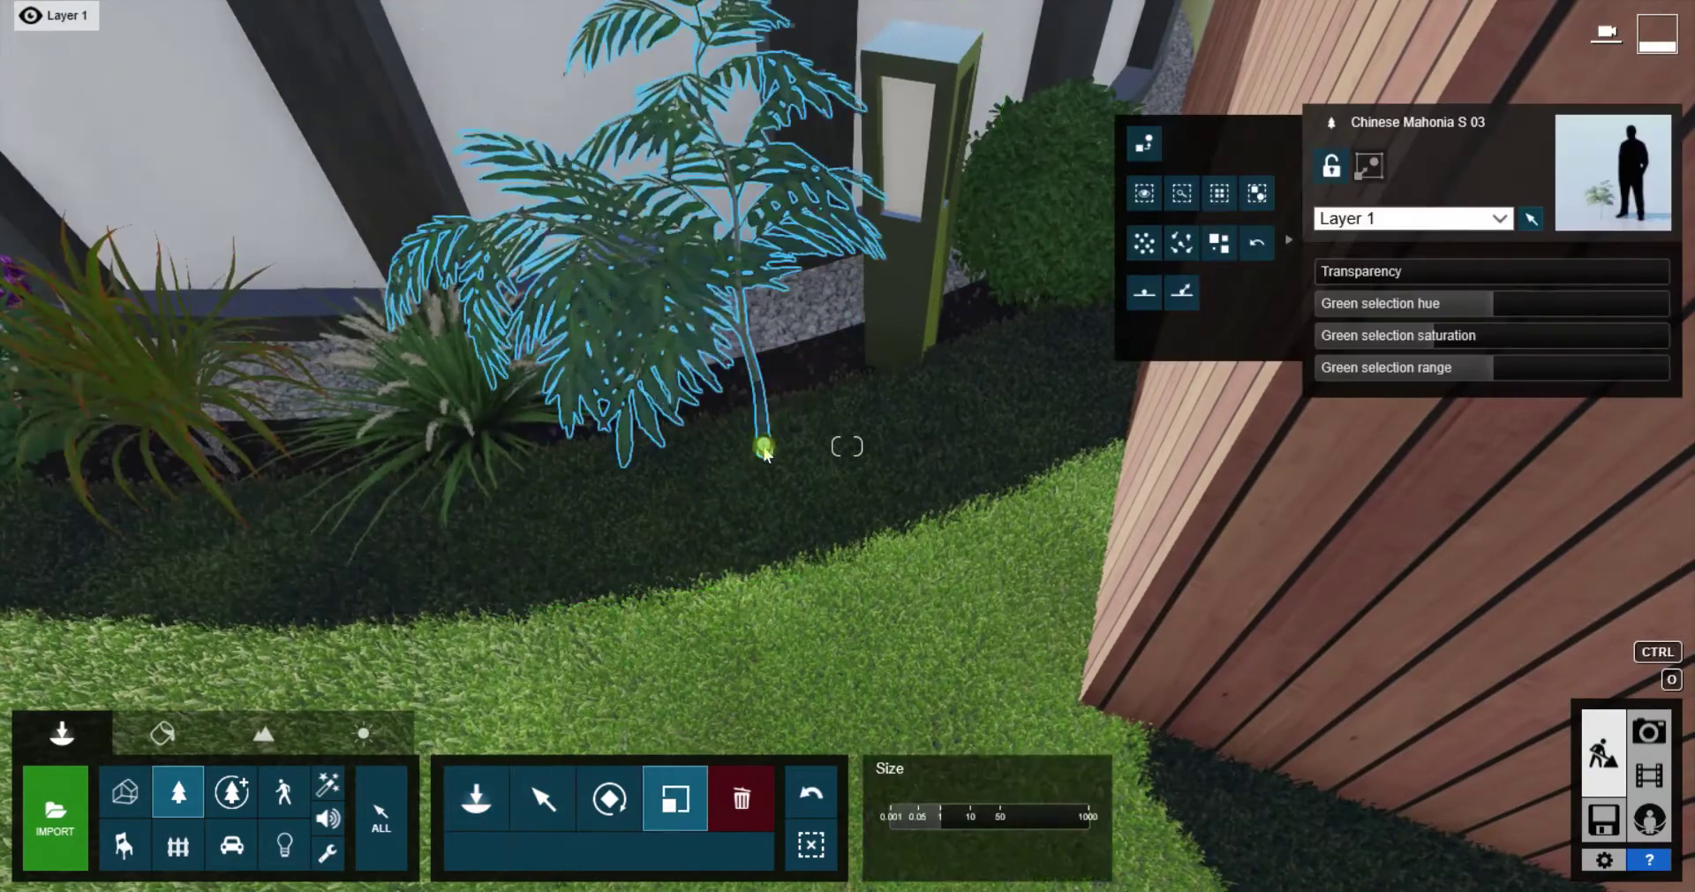
{"action": "right_click_drag", "start_coordinate": [757, 443], "coordinate": [768, 451]}
{"action": "left_click", "coordinate": [177, 791]}
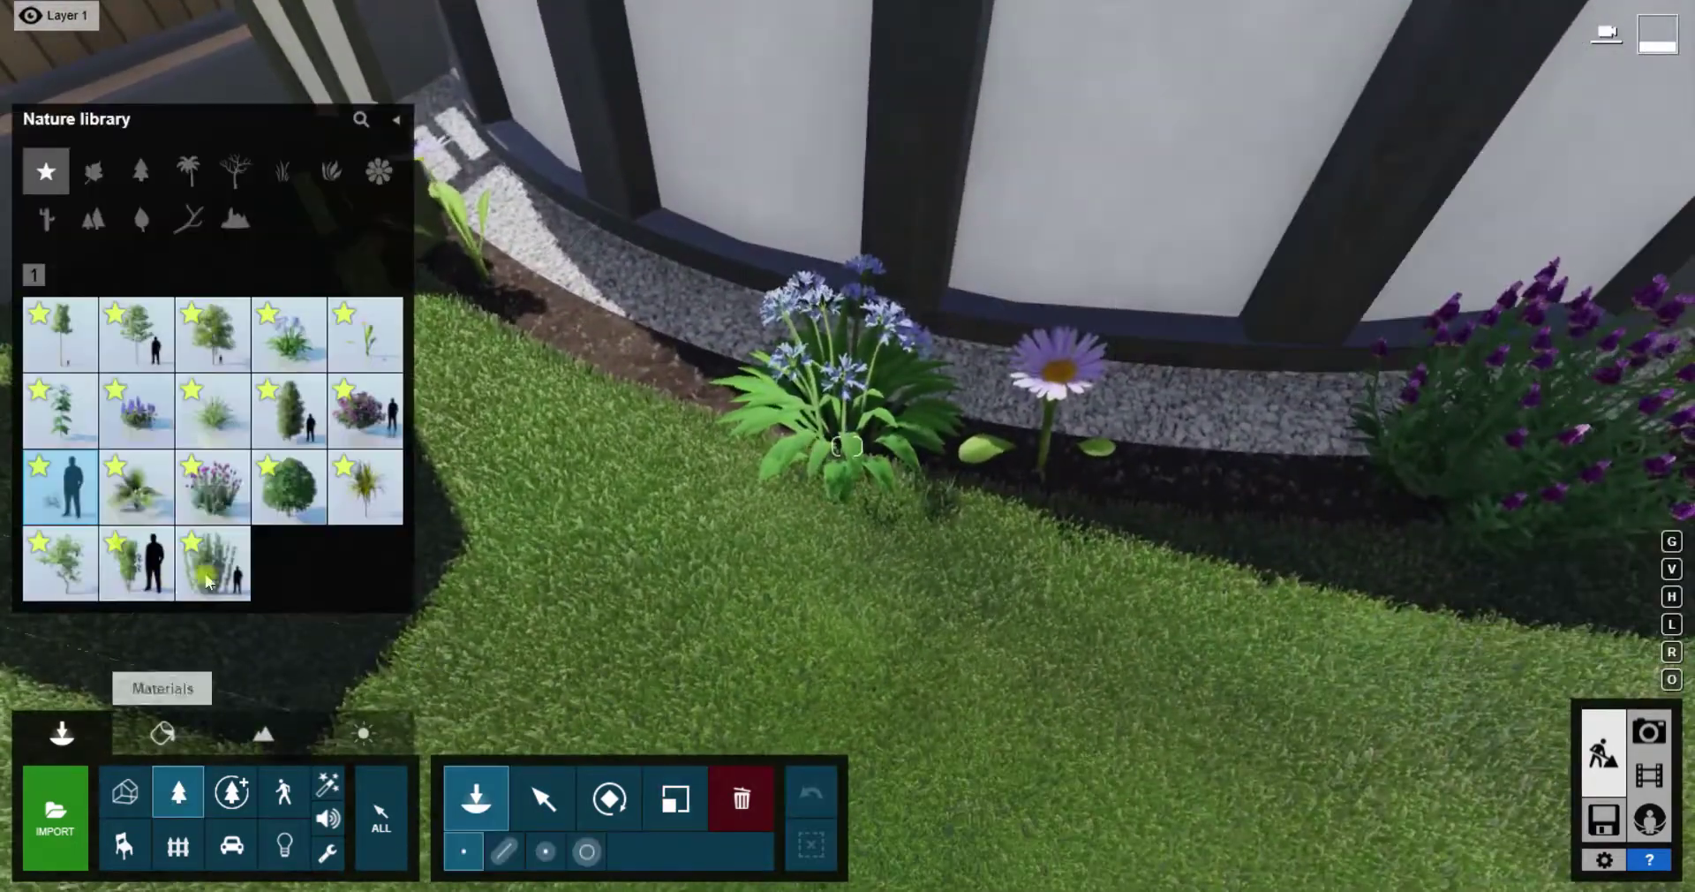
{"action": "left_click", "coordinate": [71, 586]}
{"action": "left_click", "coordinate": [1209, 481]}
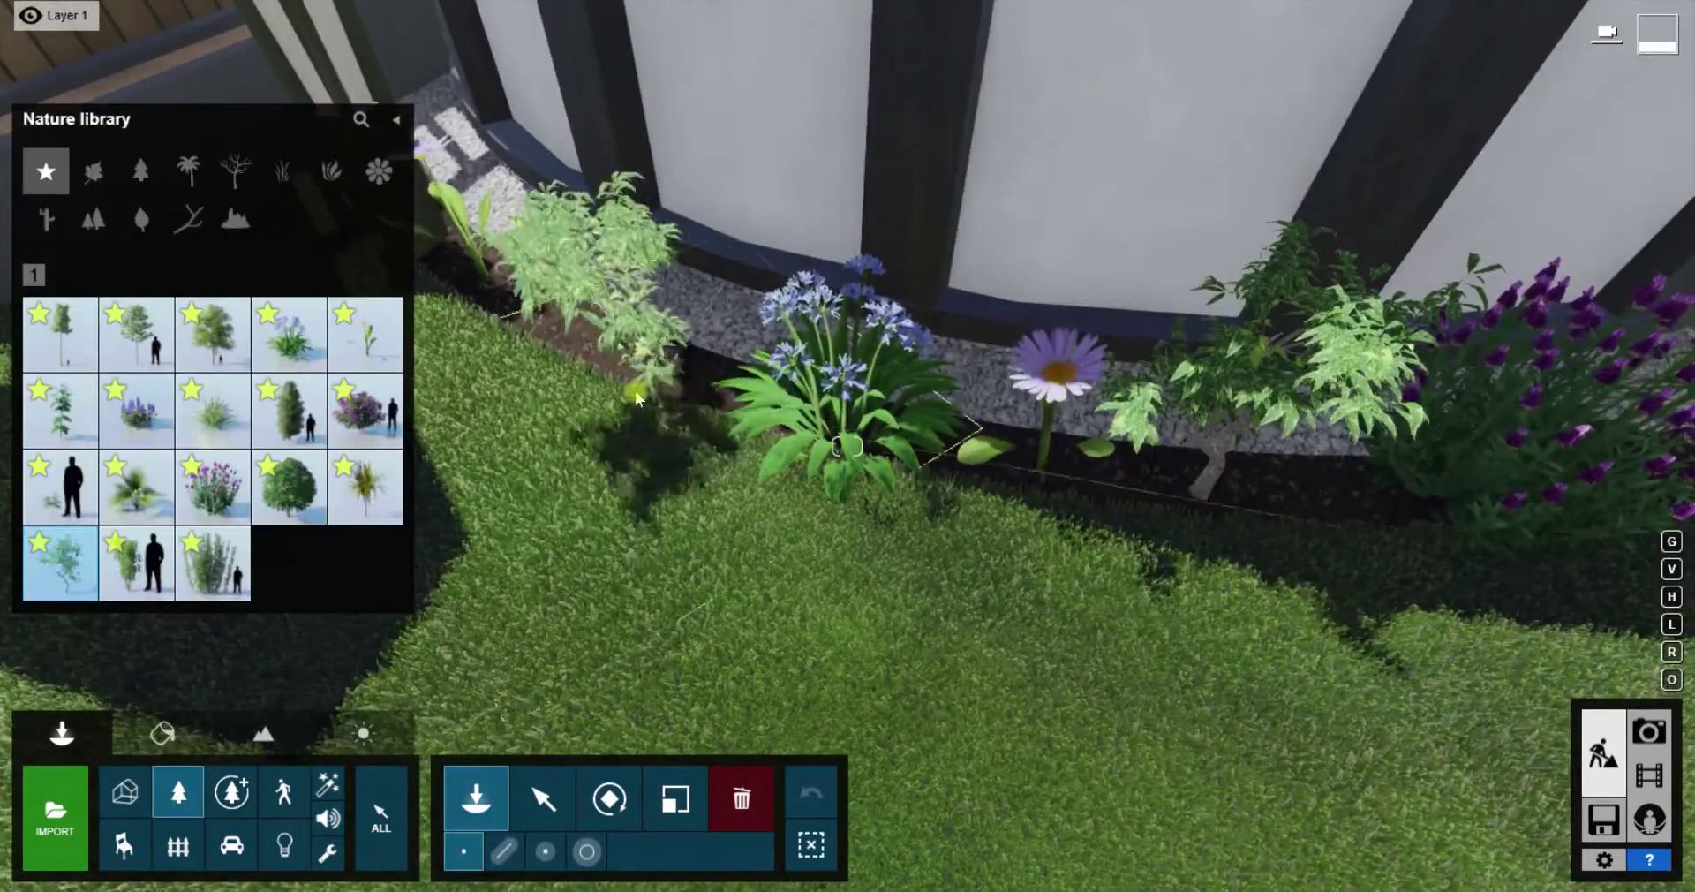
Try a FanPalmSmall 001 in the bed, shrinking and raising it, then delete it
{"action": "left_click", "coordinate": [654, 399]}
{"action": "key", "text": "l"}
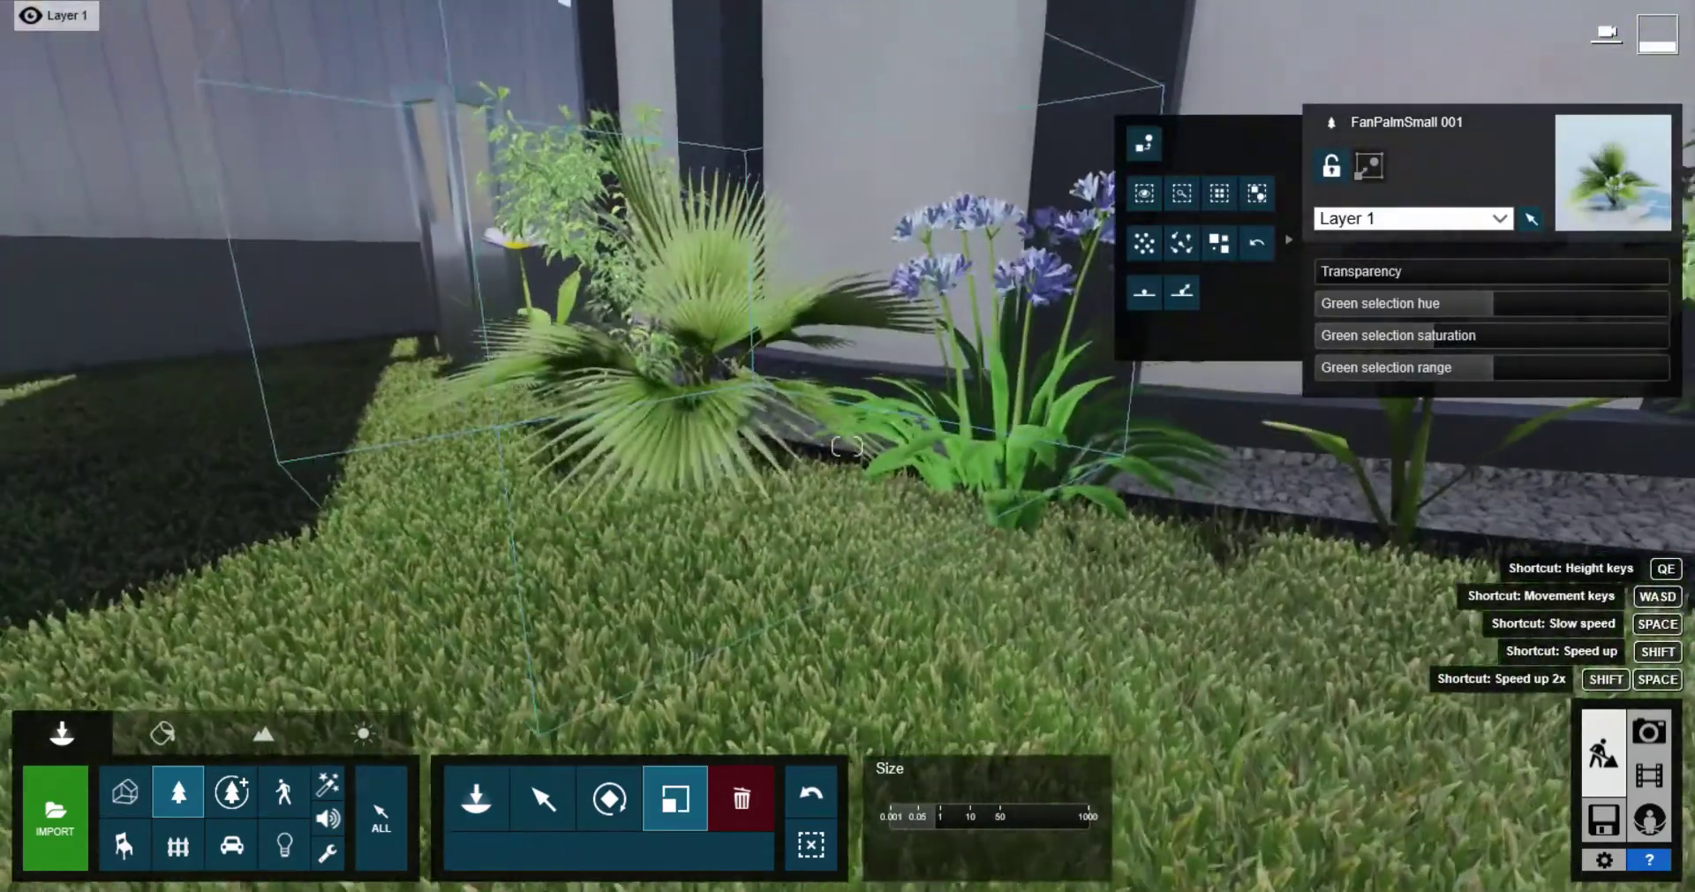
{"action": "right_click_drag", "start_coordinate": [654, 399], "coordinate": [696, 461]}
{"action": "key", "text": "m"}
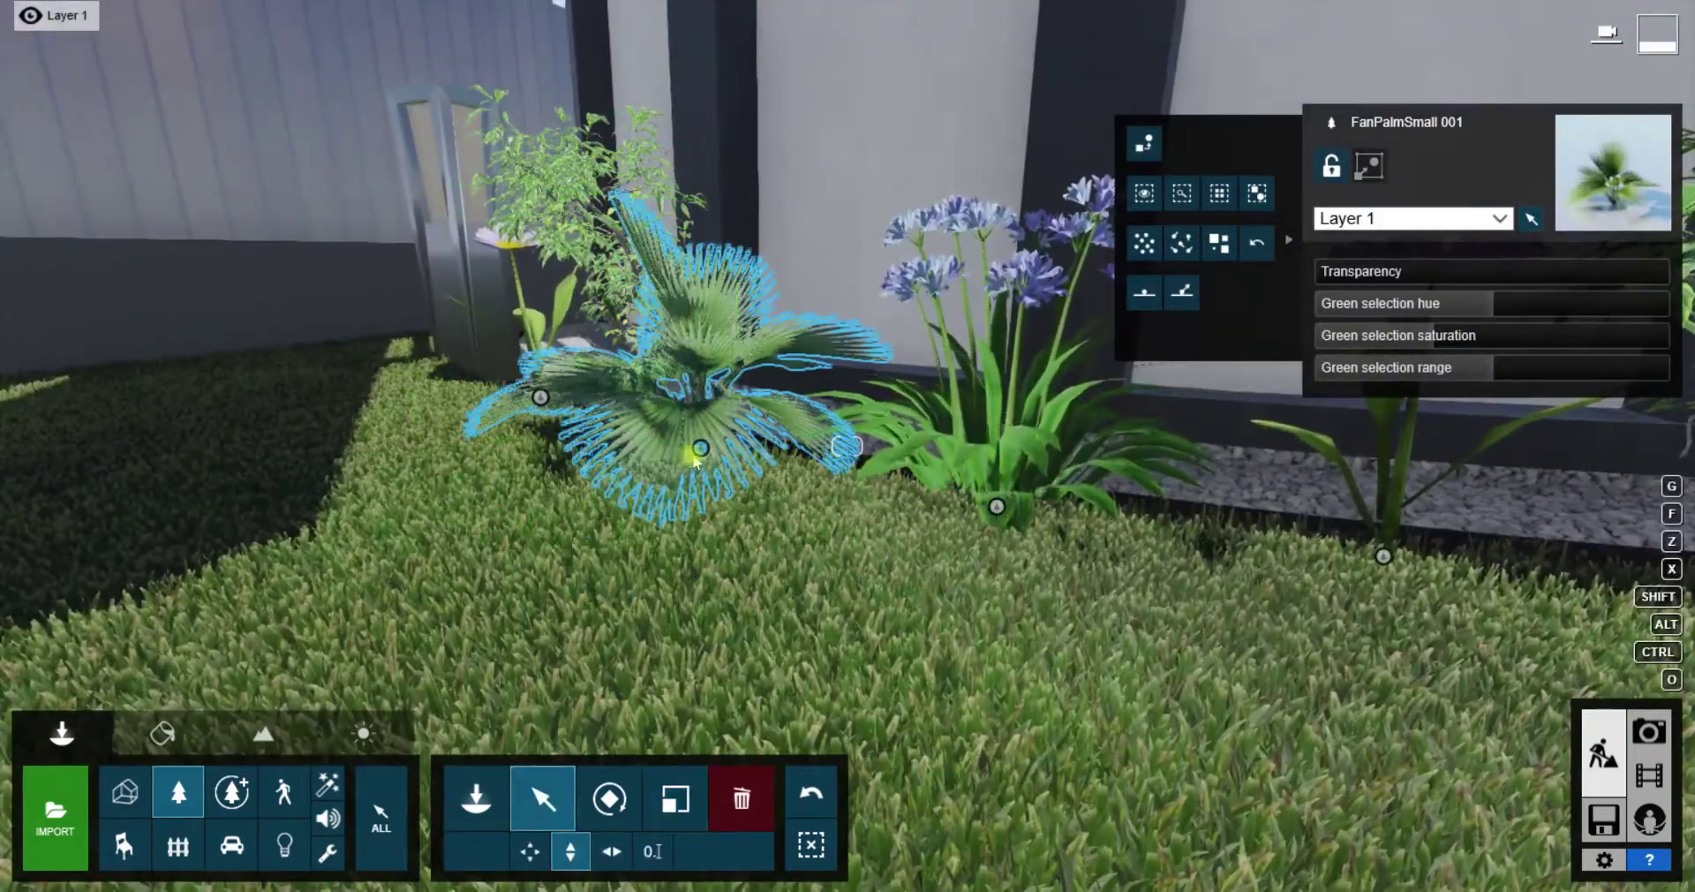
{"action": "left_click_drag", "start_coordinate": [700, 447], "coordinate": [710, 439]}
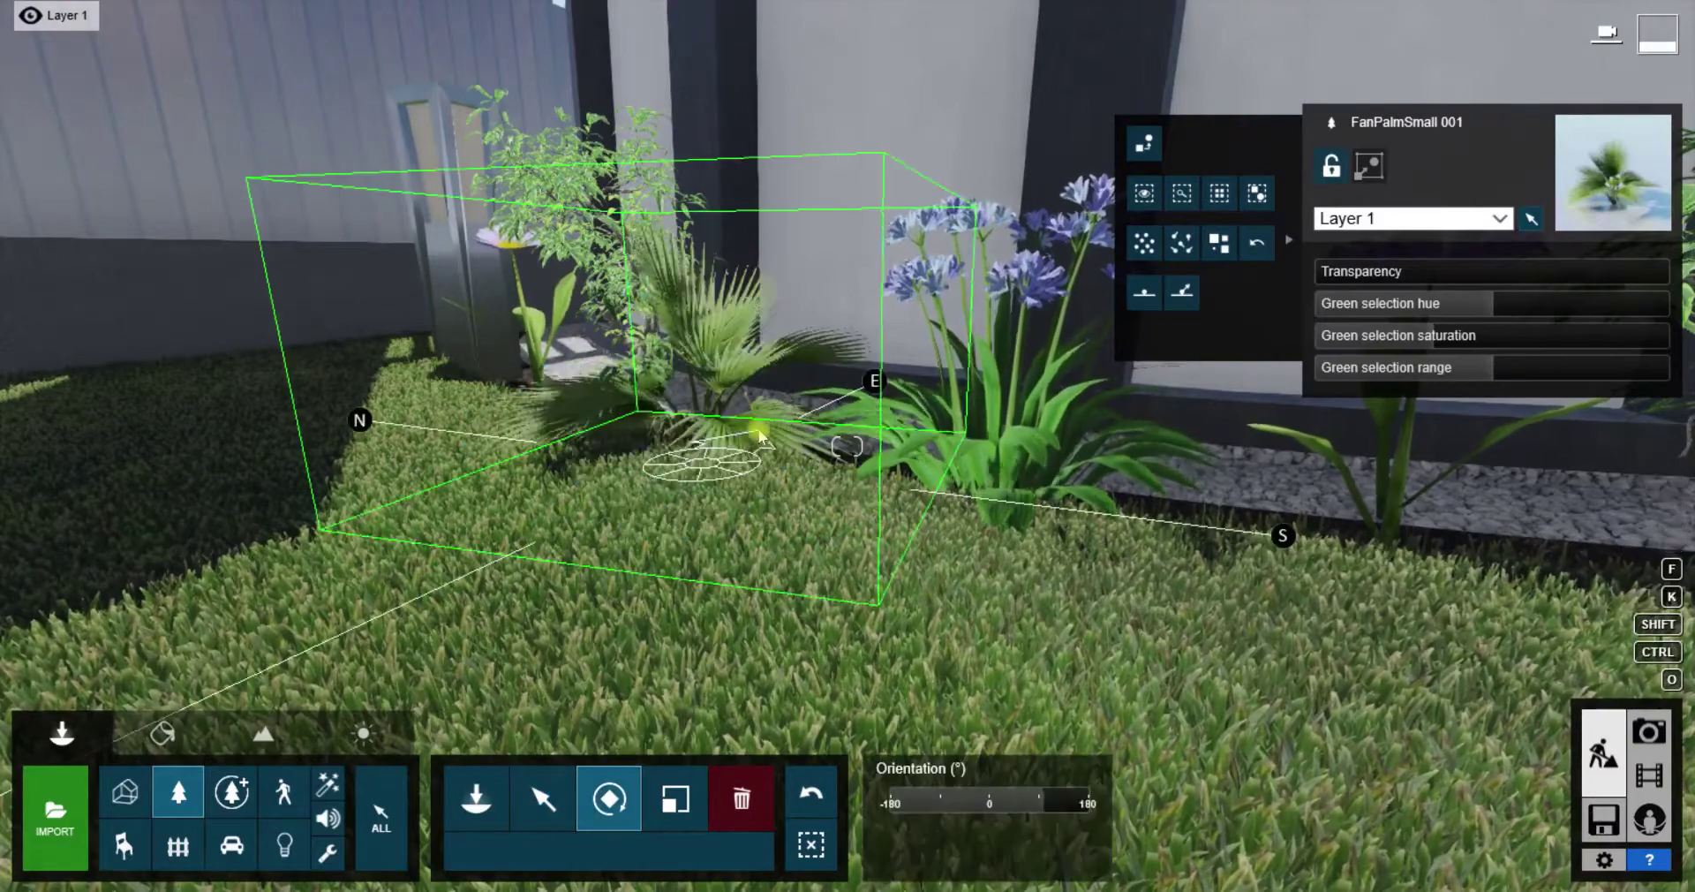
{"action": "right_click_drag", "start_coordinate": [737, 528], "coordinate": [578, 399]}
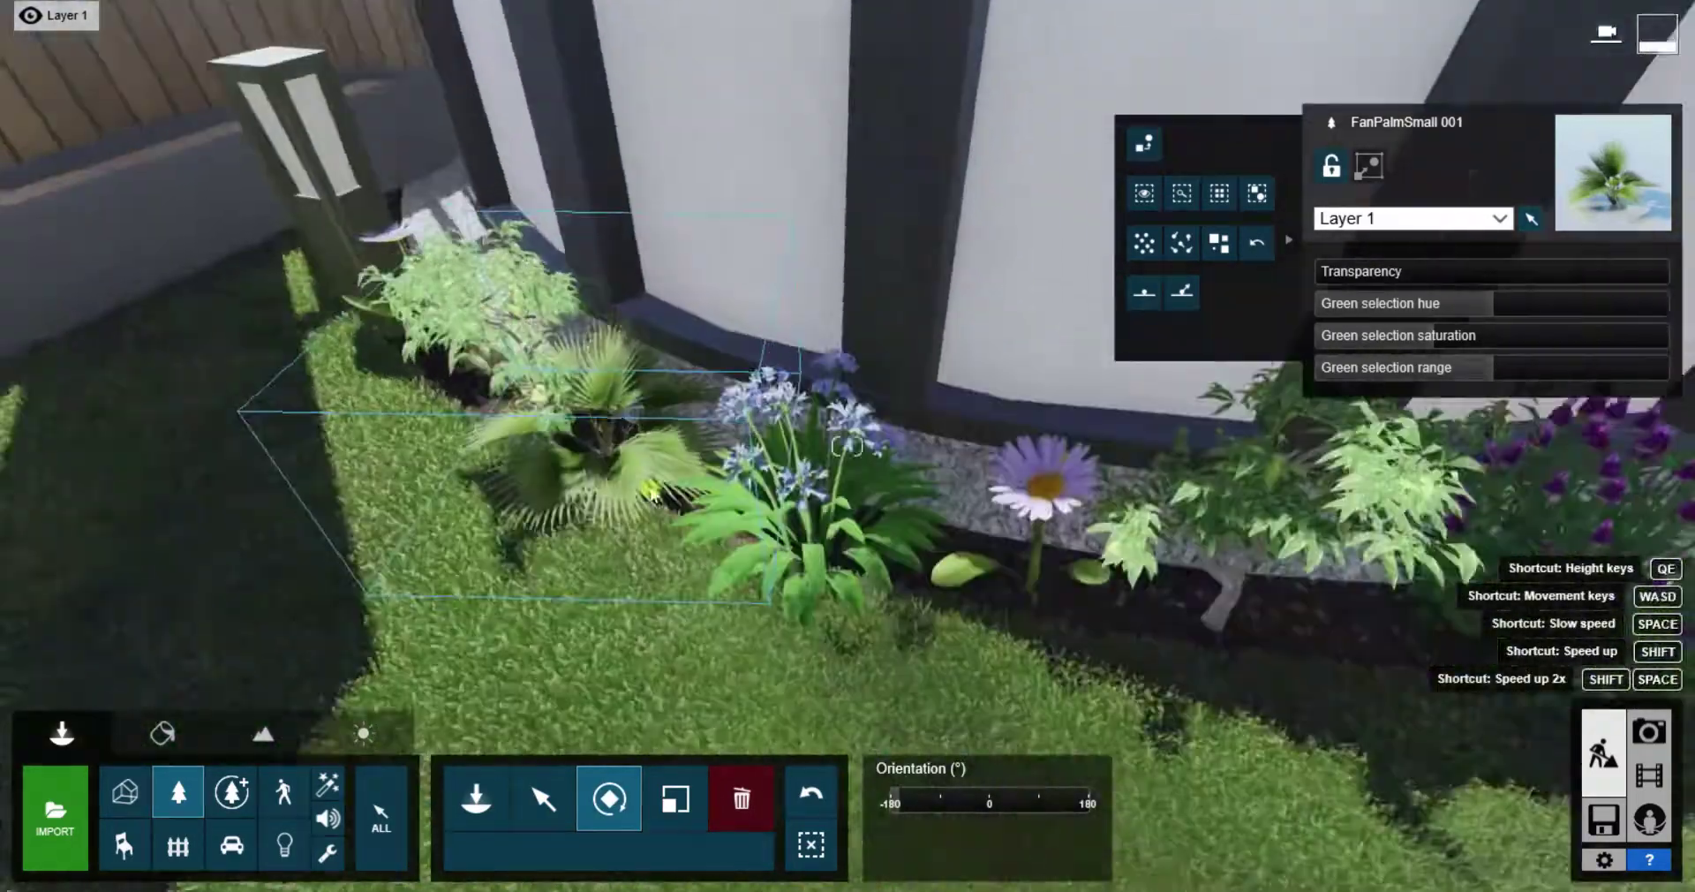
{"action": "key", "text": "m"}
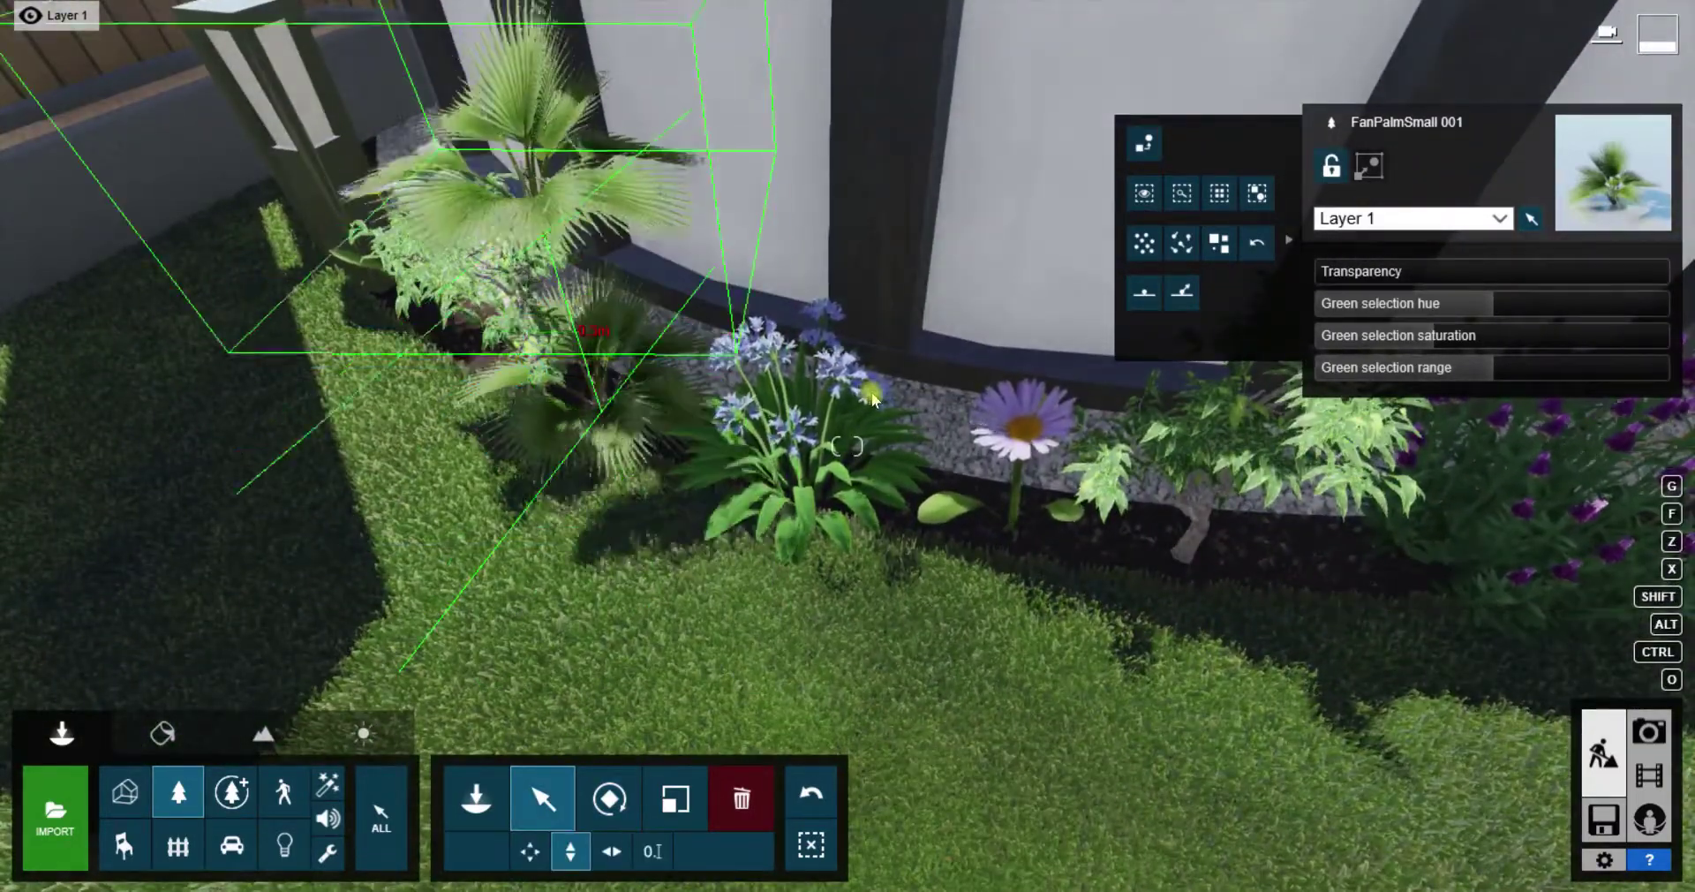
{"action": "left_click", "coordinate": [742, 799]}
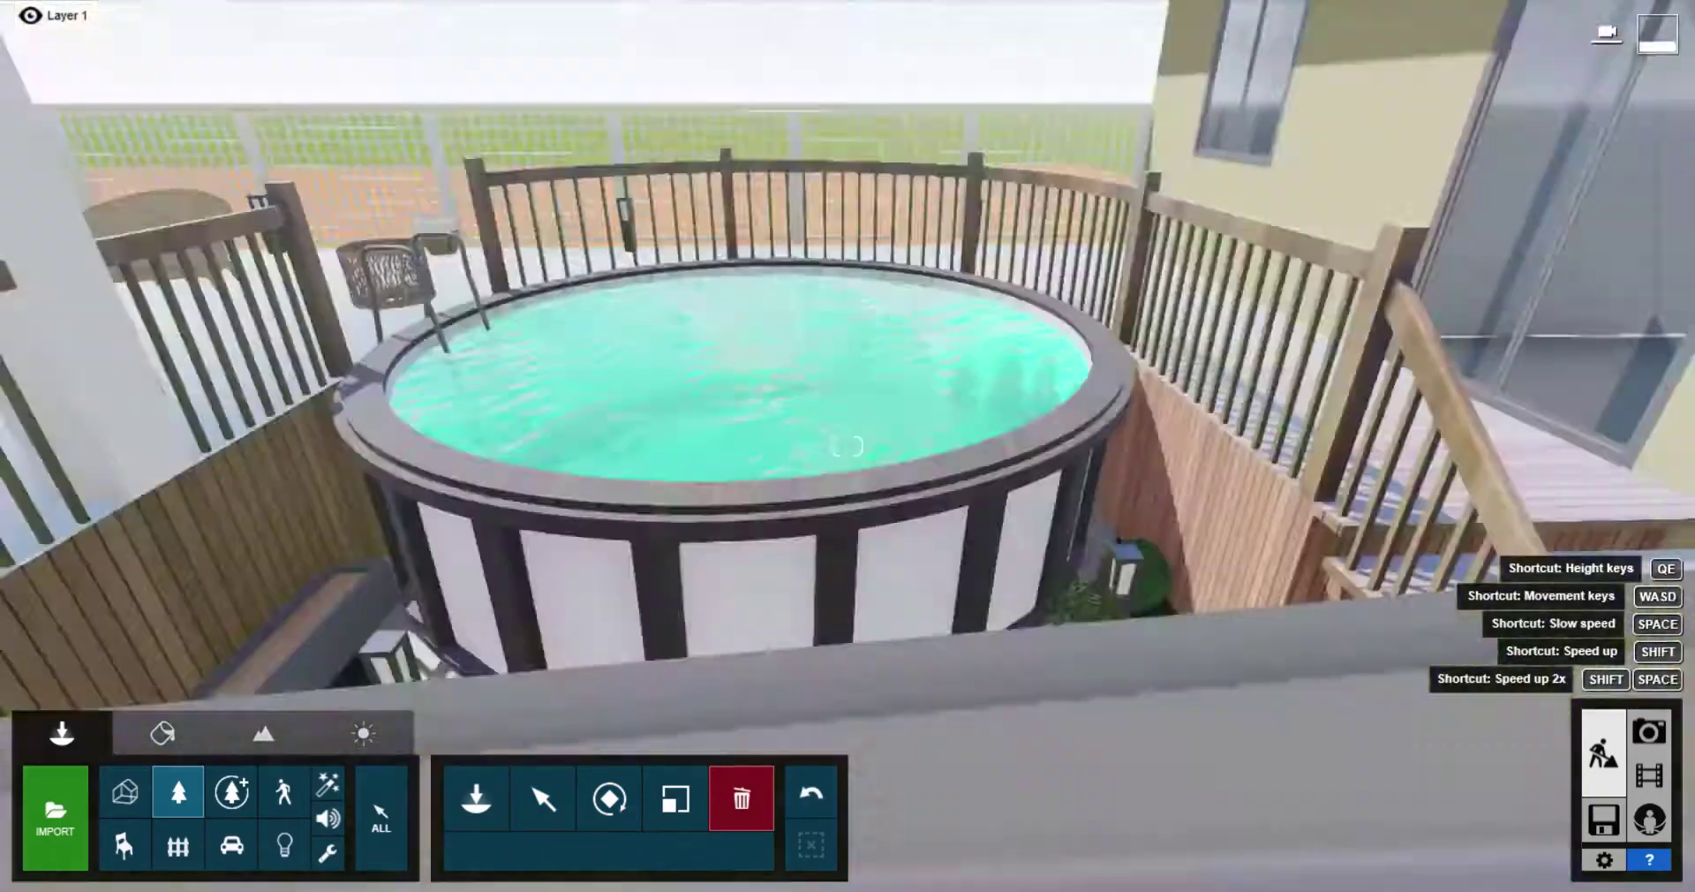
{"action": "right_click_drag", "start_coordinate": [847, 446], "coordinate": [846, 445]}
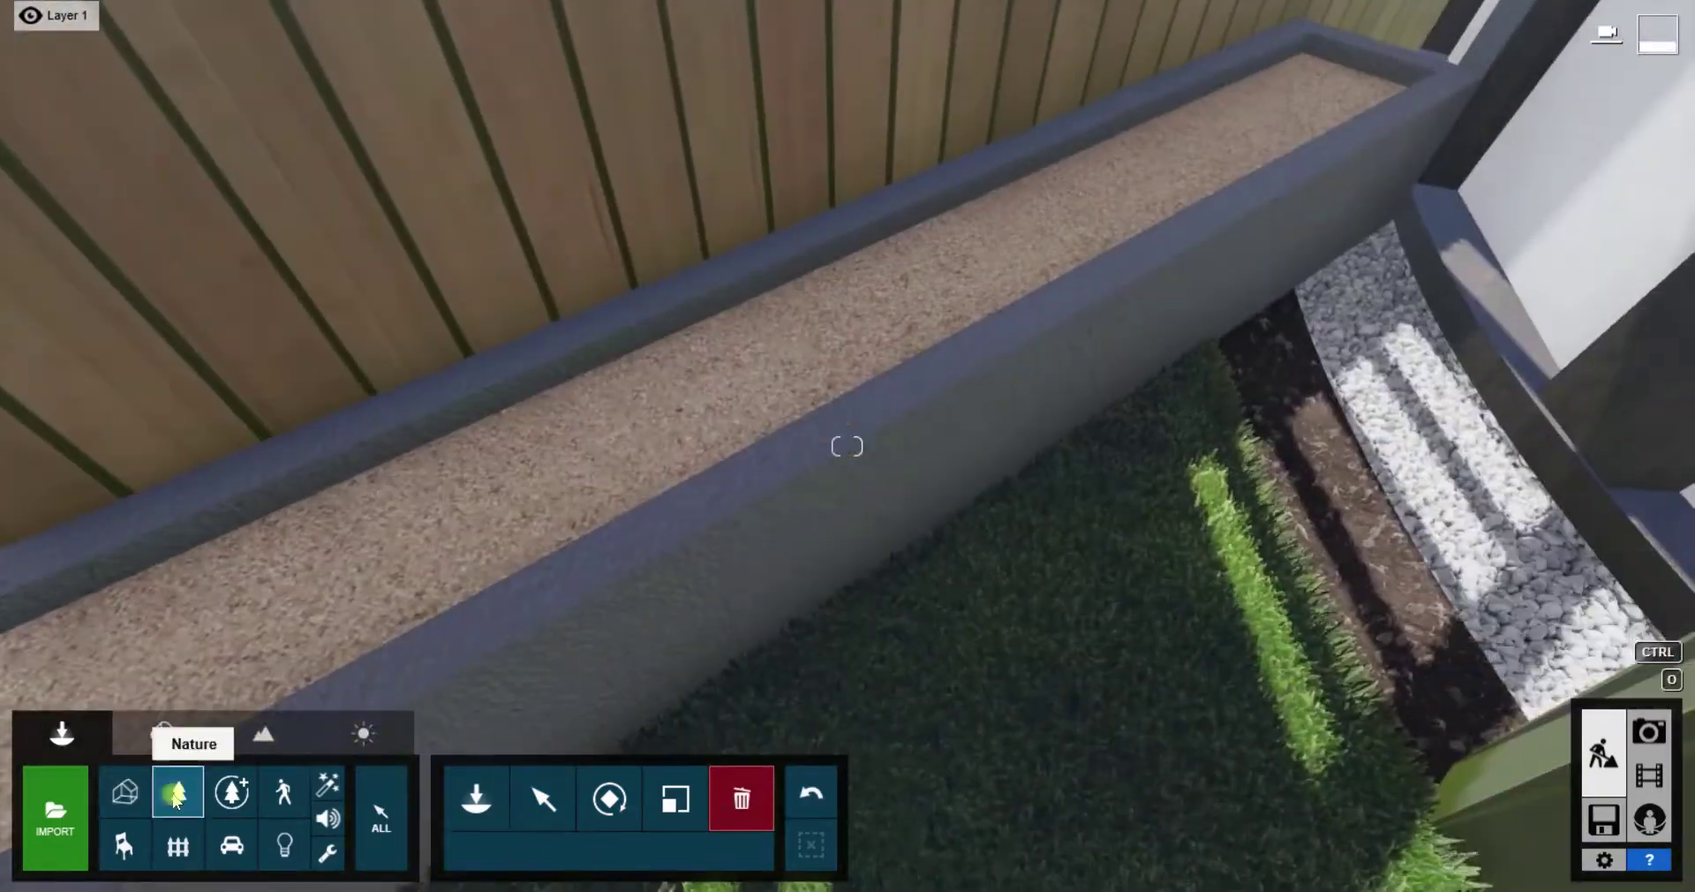
Place a Buxus 002 boxwood beside the lamp post and shrink it
{"action": "left_click", "coordinate": [178, 791]}
{"action": "left_click", "coordinate": [288, 486]}
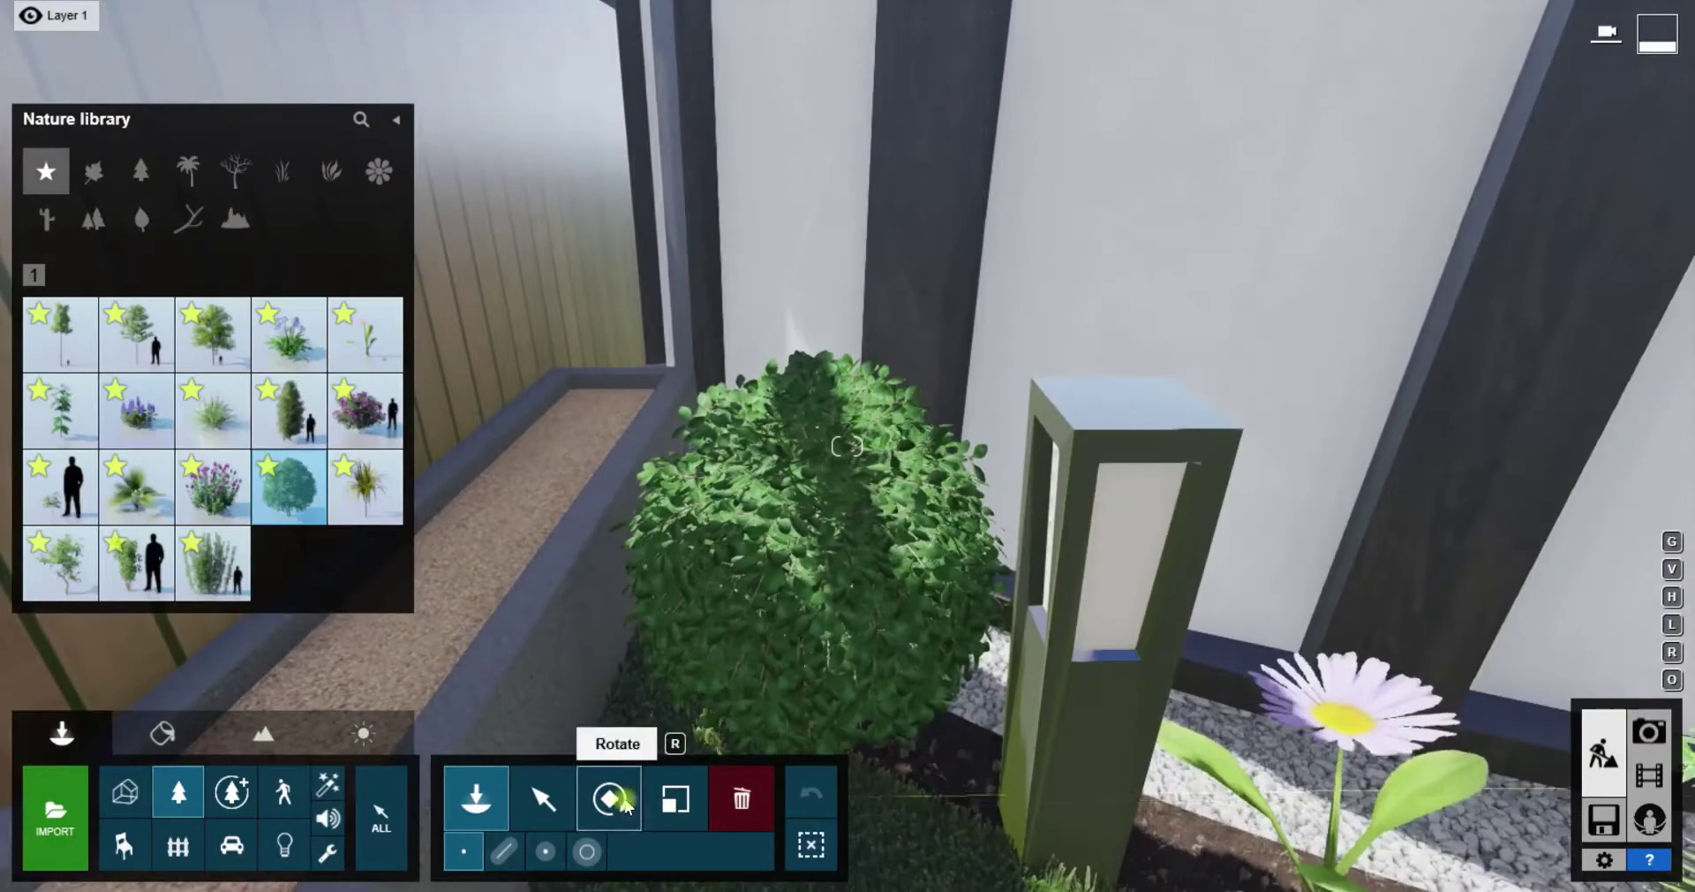
{"action": "left_click", "coordinate": [676, 799]}
{"action": "left_click_drag", "start_coordinate": [855, 706], "coordinate": [855, 671]}
{"action": "right_click_drag", "start_coordinate": [847, 446], "coordinate": [846, 446]}
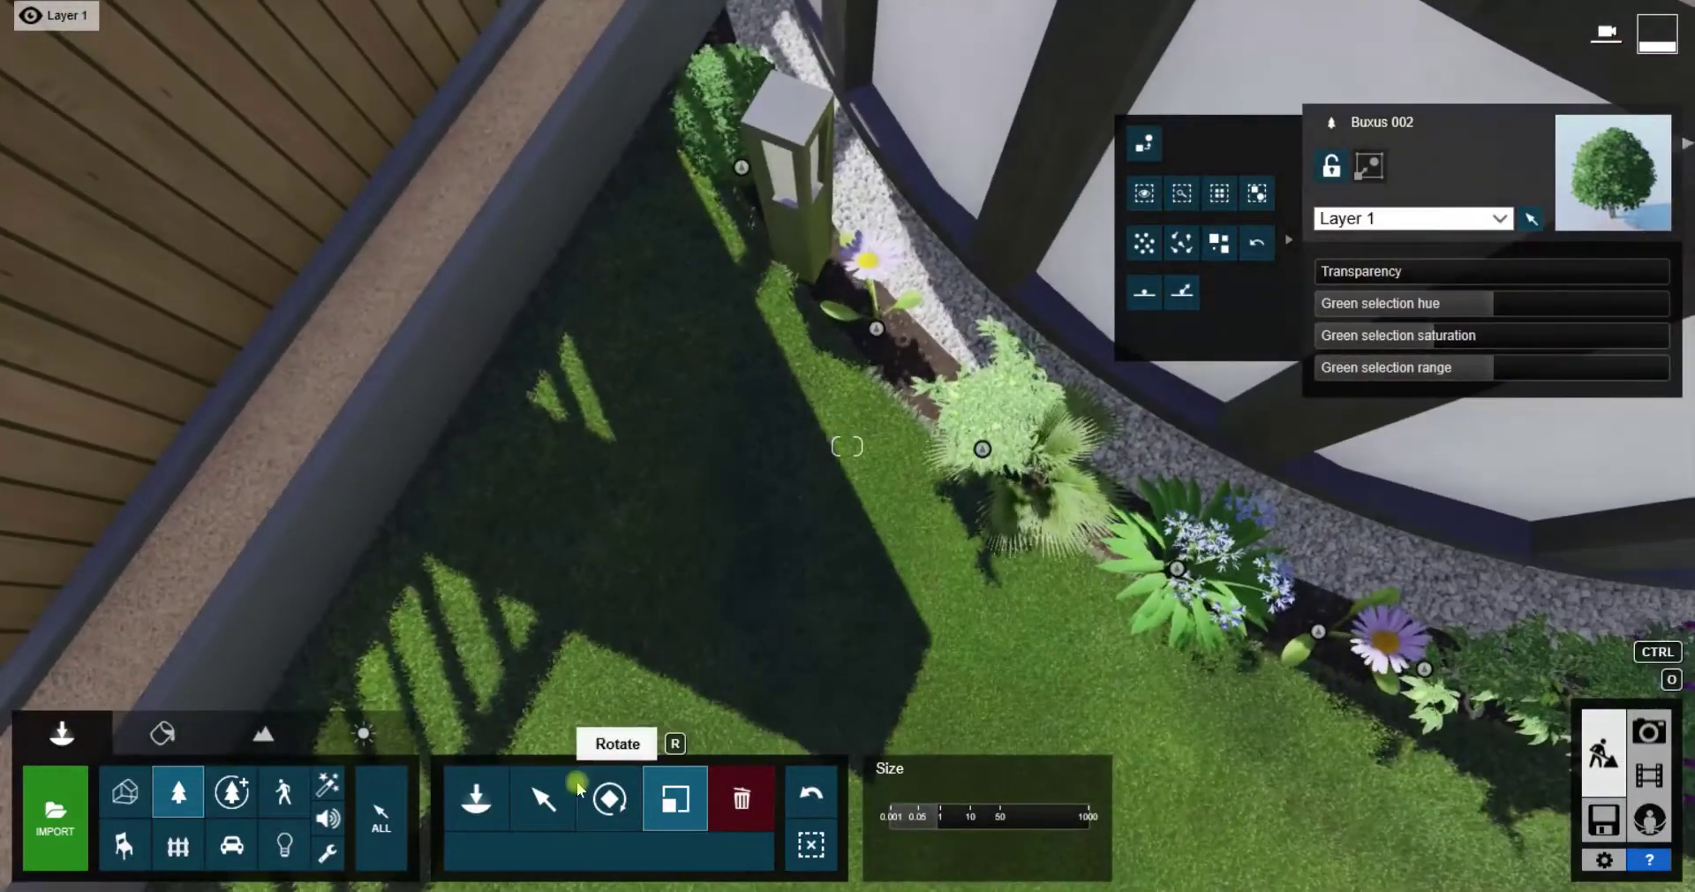
Alt-drag a copy of the fan palm into the fence planter with the Move tool
{"action": "left_click", "coordinate": [543, 799]}
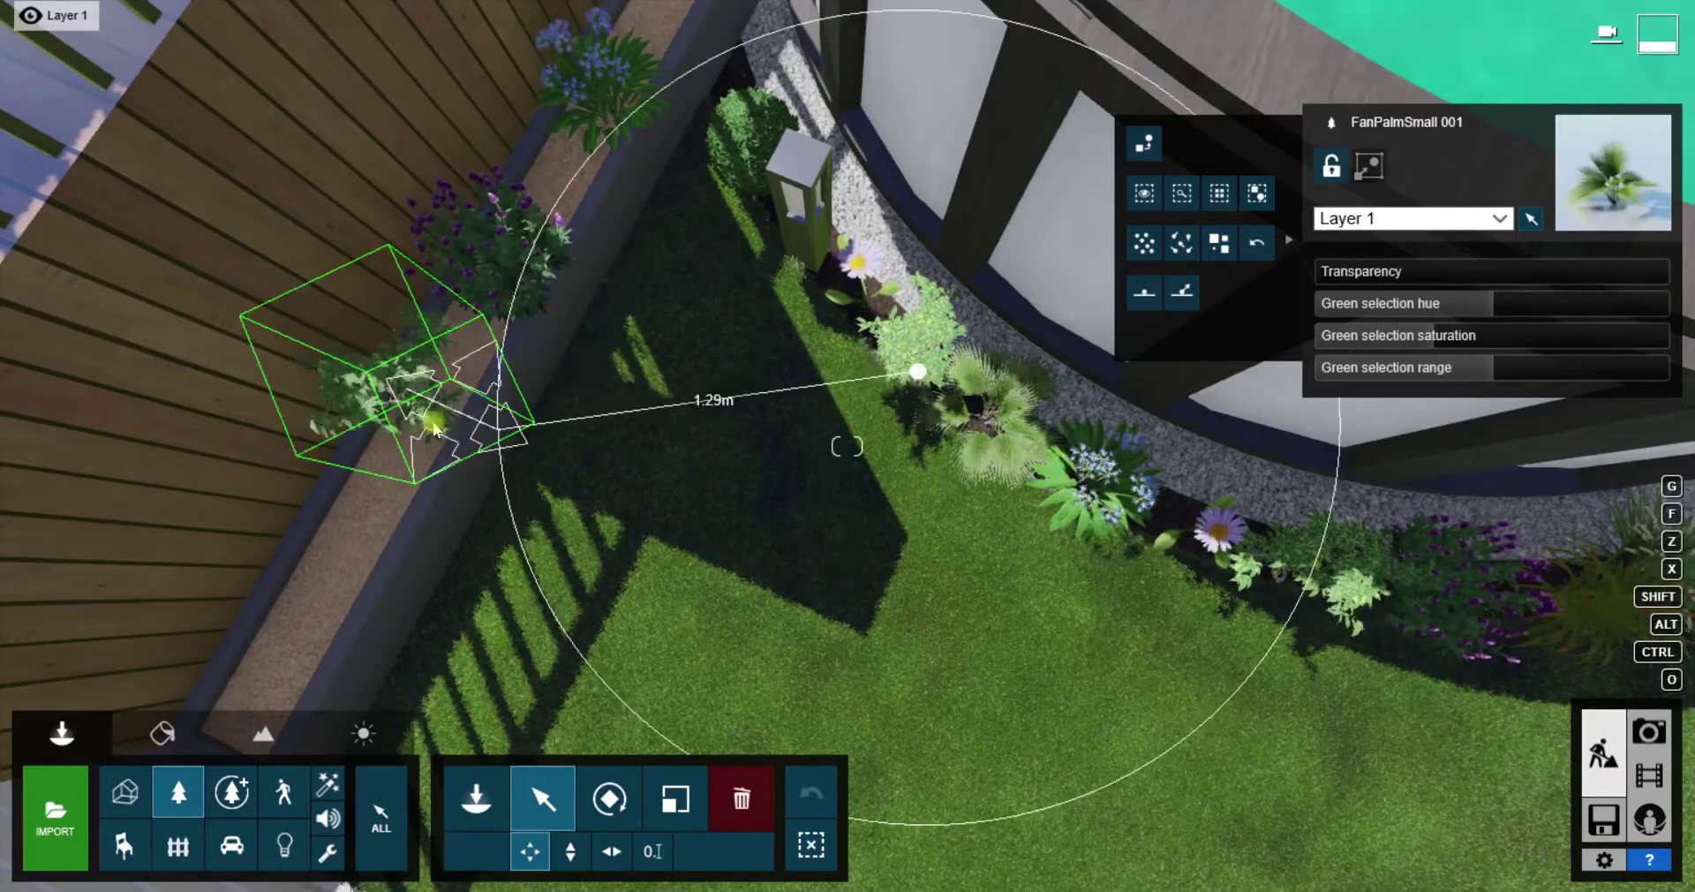
{"action": "left_click_drag", "start_coordinate": [336, 538], "coordinate": [336, 539]}
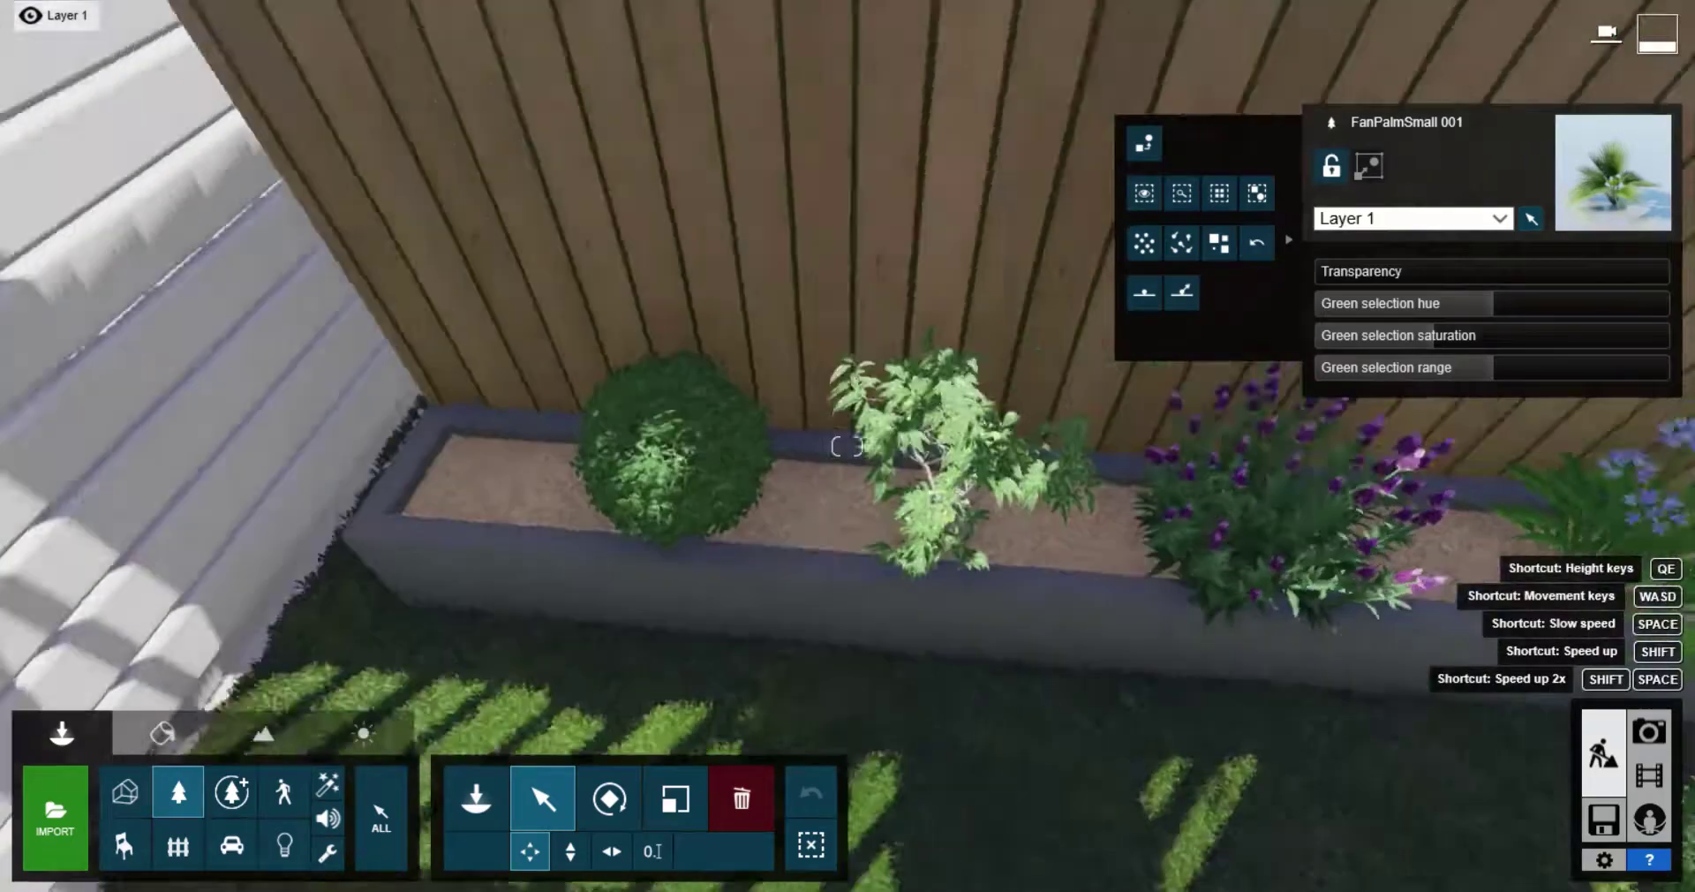
{"action": "right_click_drag", "start_coordinate": [335, 539], "coordinate": [978, 521]}
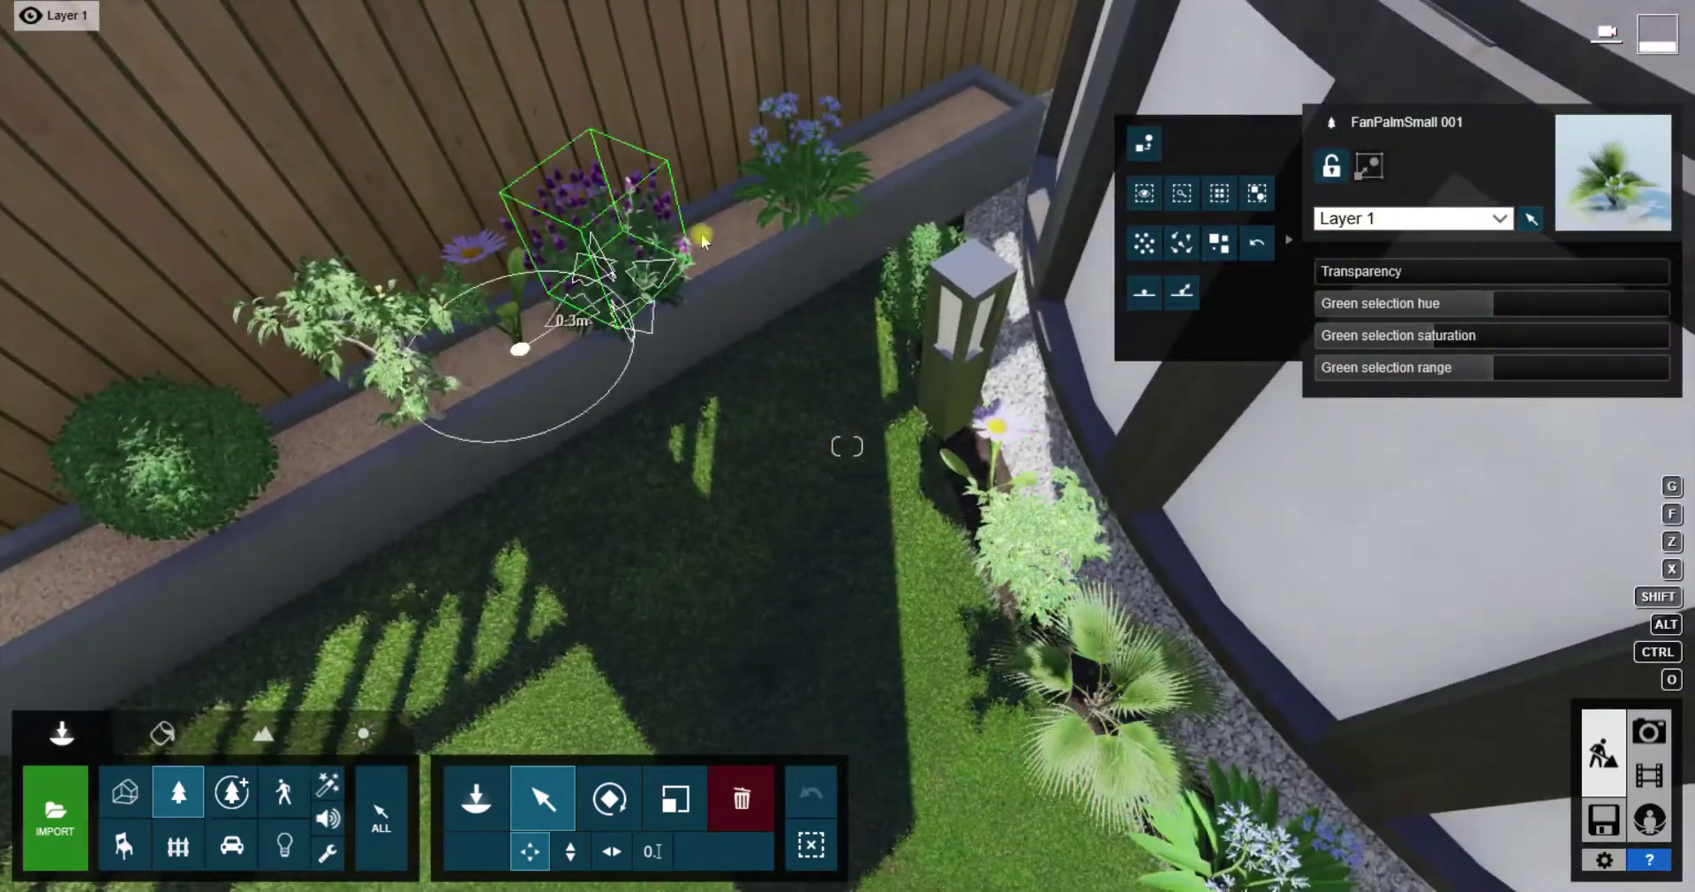
{"action": "right_click_drag", "start_coordinate": [978, 521], "coordinate": [1212, 501]}
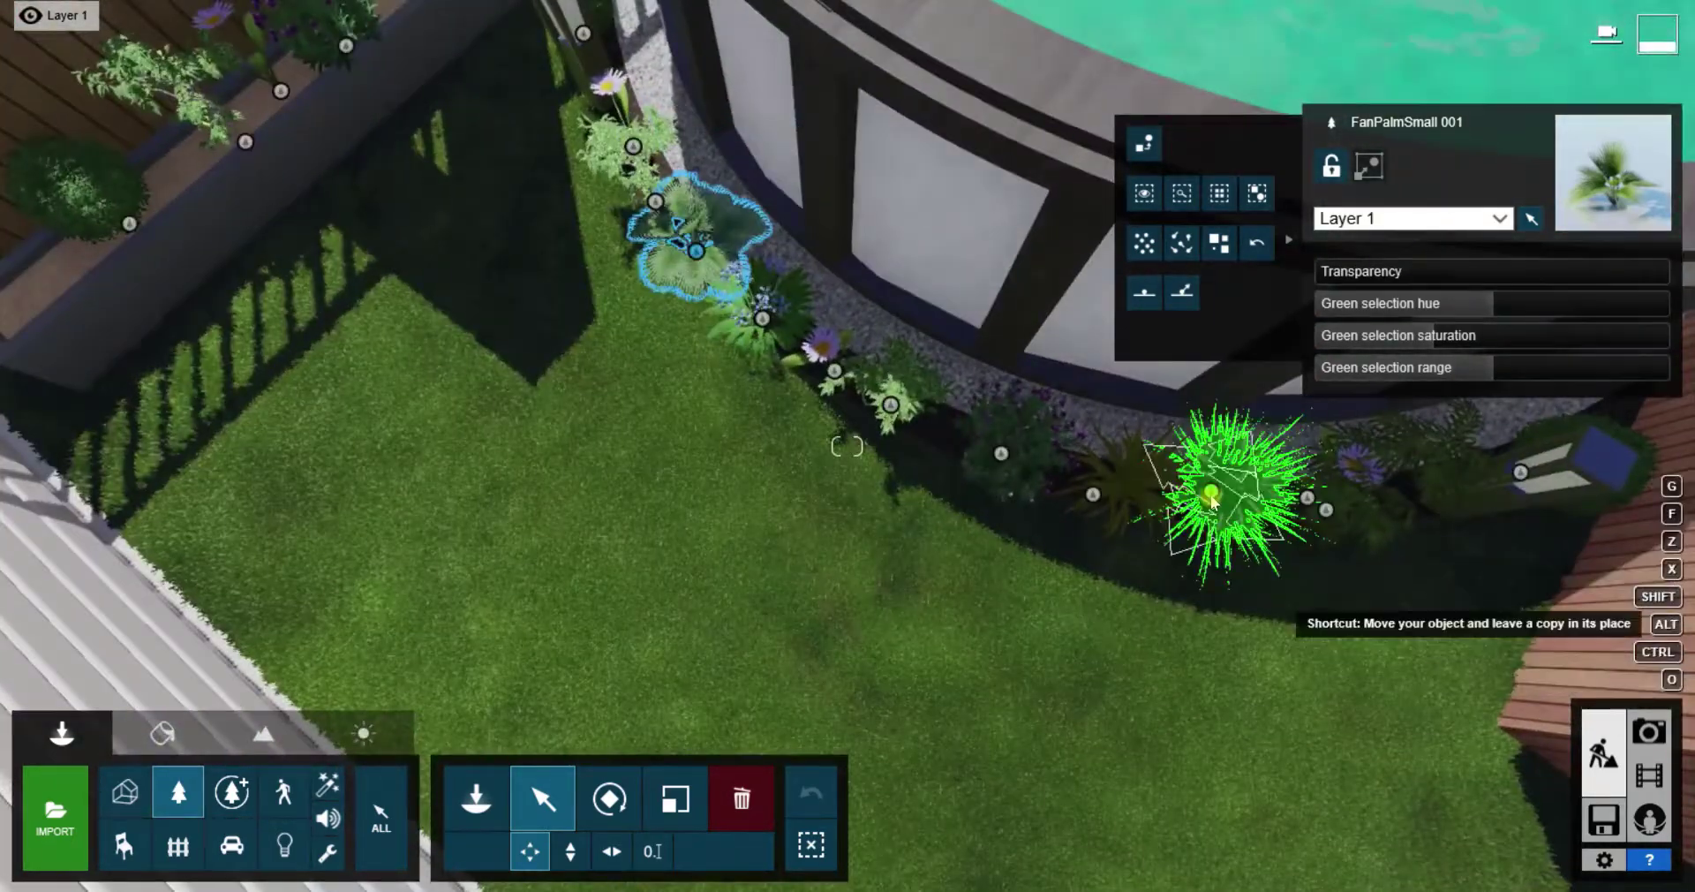
{"action": "right_click_drag", "start_coordinate": [176, 174], "coordinate": [575, 502]}
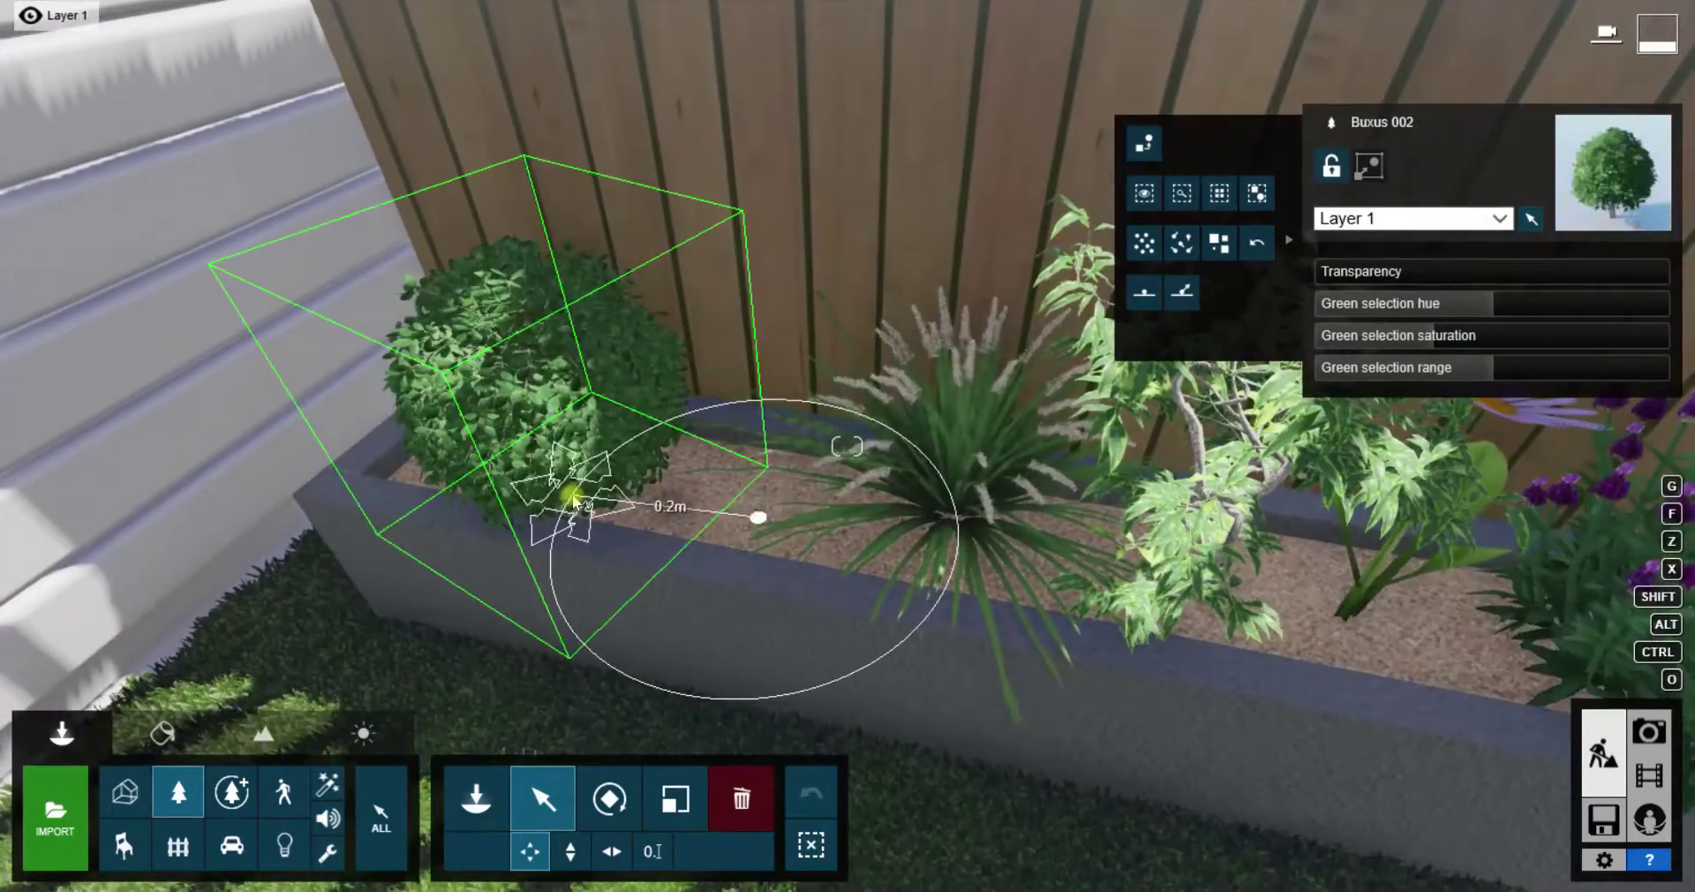
{"action": "mouse_move", "coordinate": [956, 517]}
{"action": "right_mouse_down"}
{"action": "mouse_move", "coordinate": [1148, 609]}
{"action": "mouse_move", "coordinate": [1189, 413]}
{"action": "mouse_move", "coordinate": [583, 698]}
{"action": "mouse_move", "coordinate": [285, 768]}
{"action": "right_mouse_up"}
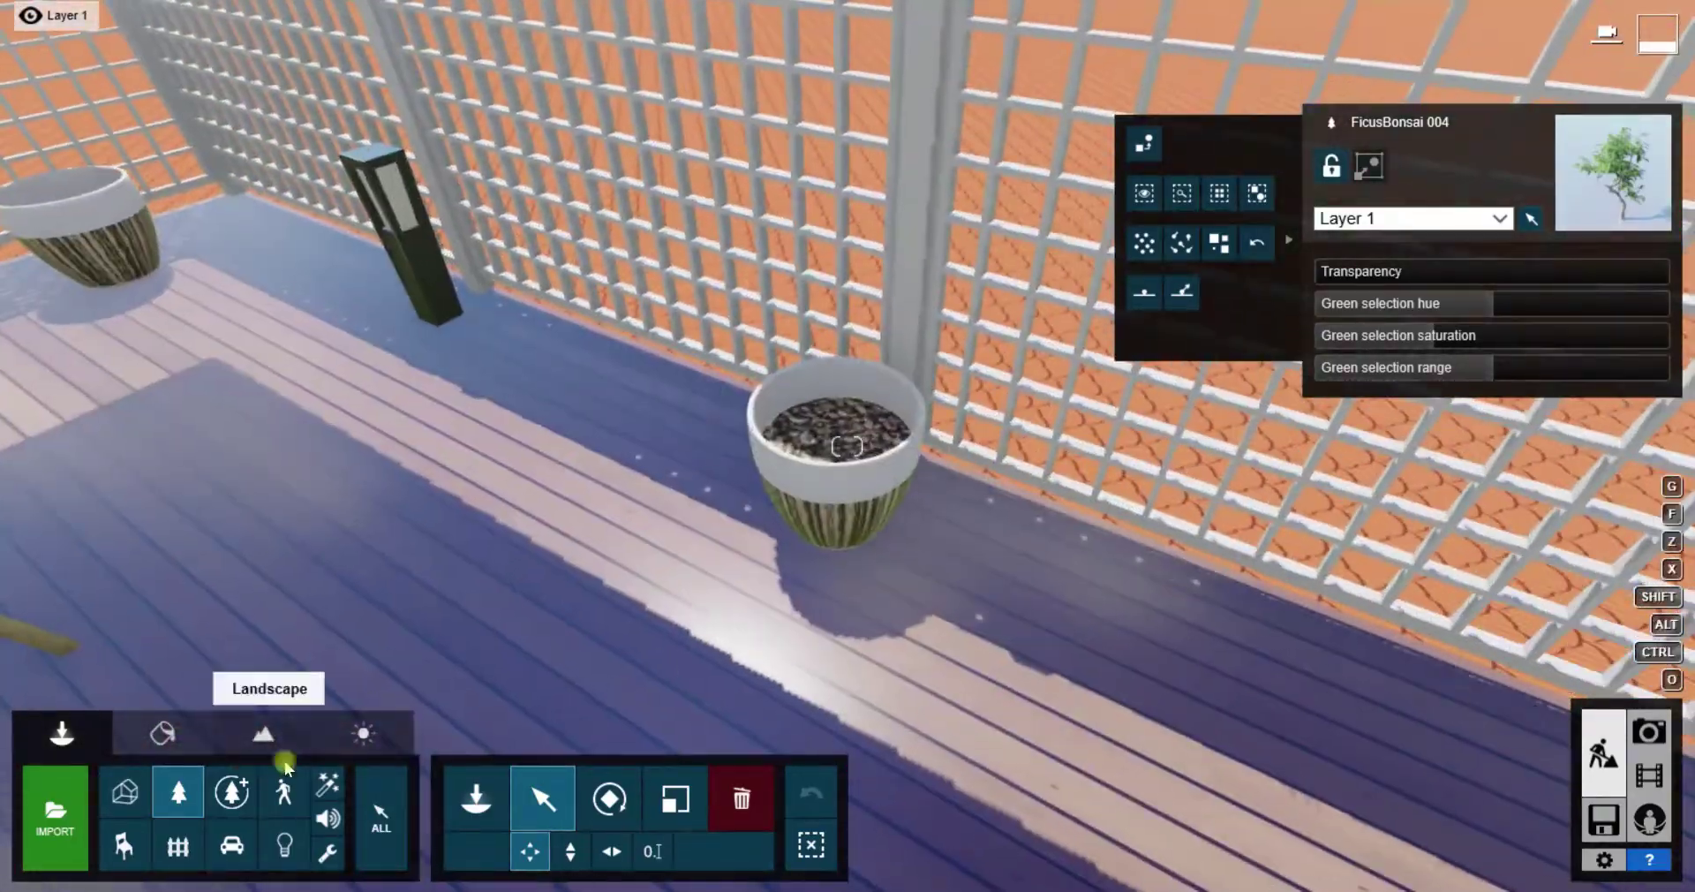
Place an AmericanHolly RT in the empty deck pot and resize it with Scale
{"action": "left_click", "coordinate": [178, 791]}
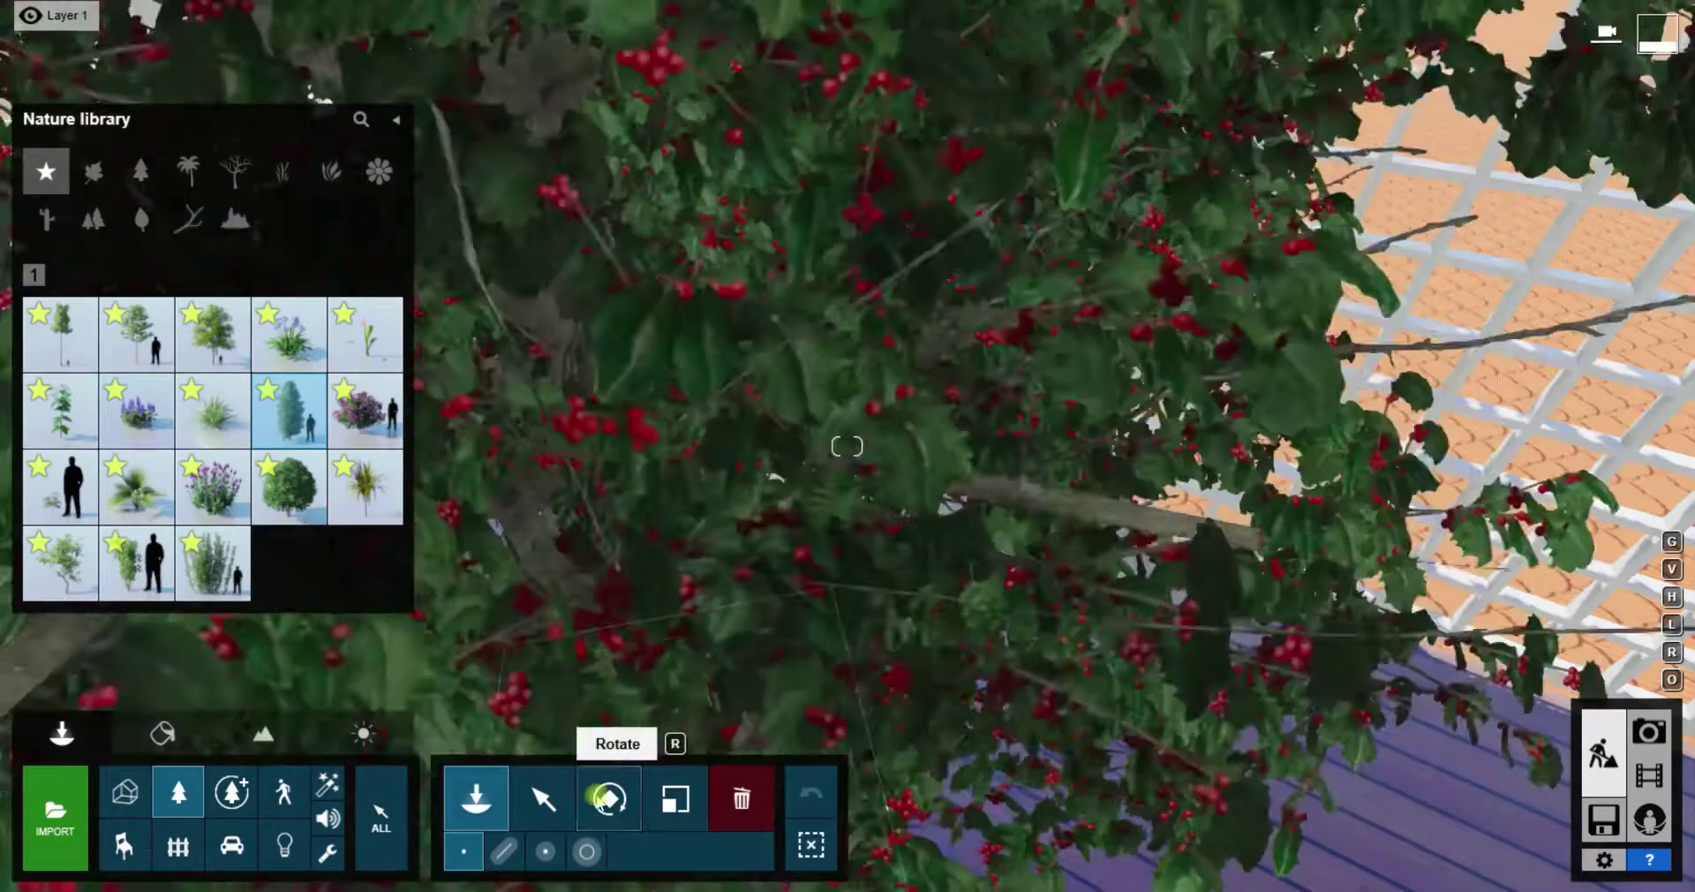
{"action": "left_click", "coordinate": [676, 799]}
{"action": "right_click_drag", "start_coordinate": [565, 549], "coordinate": [565, 549]}
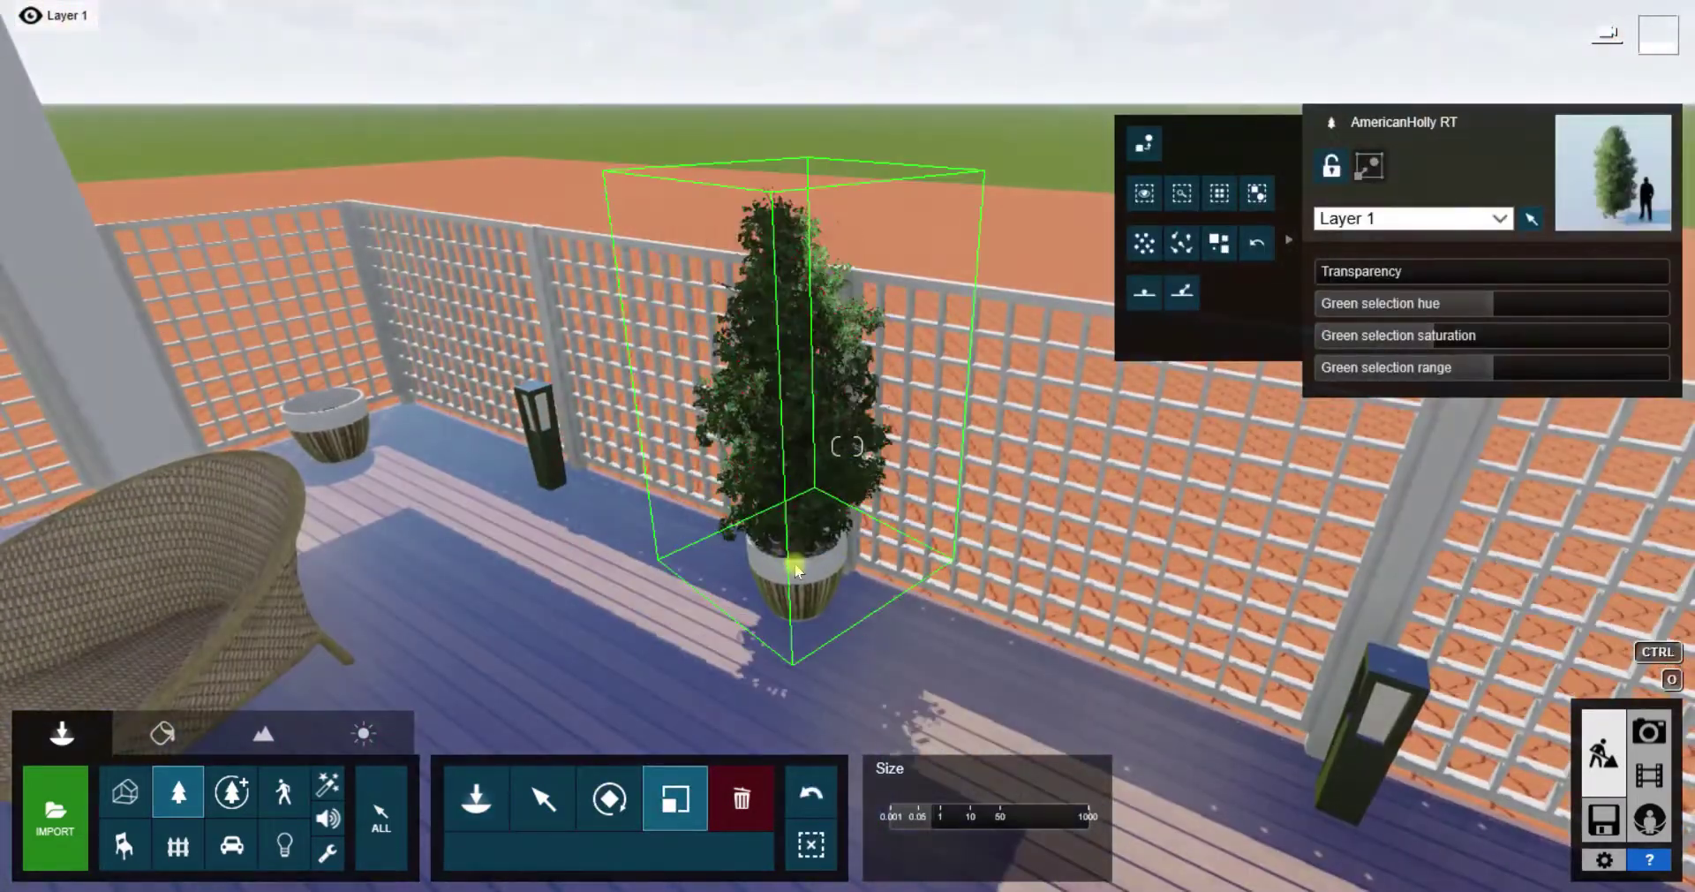
{"action": "right_click_drag", "start_coordinate": [796, 568], "coordinate": [848, 530]}
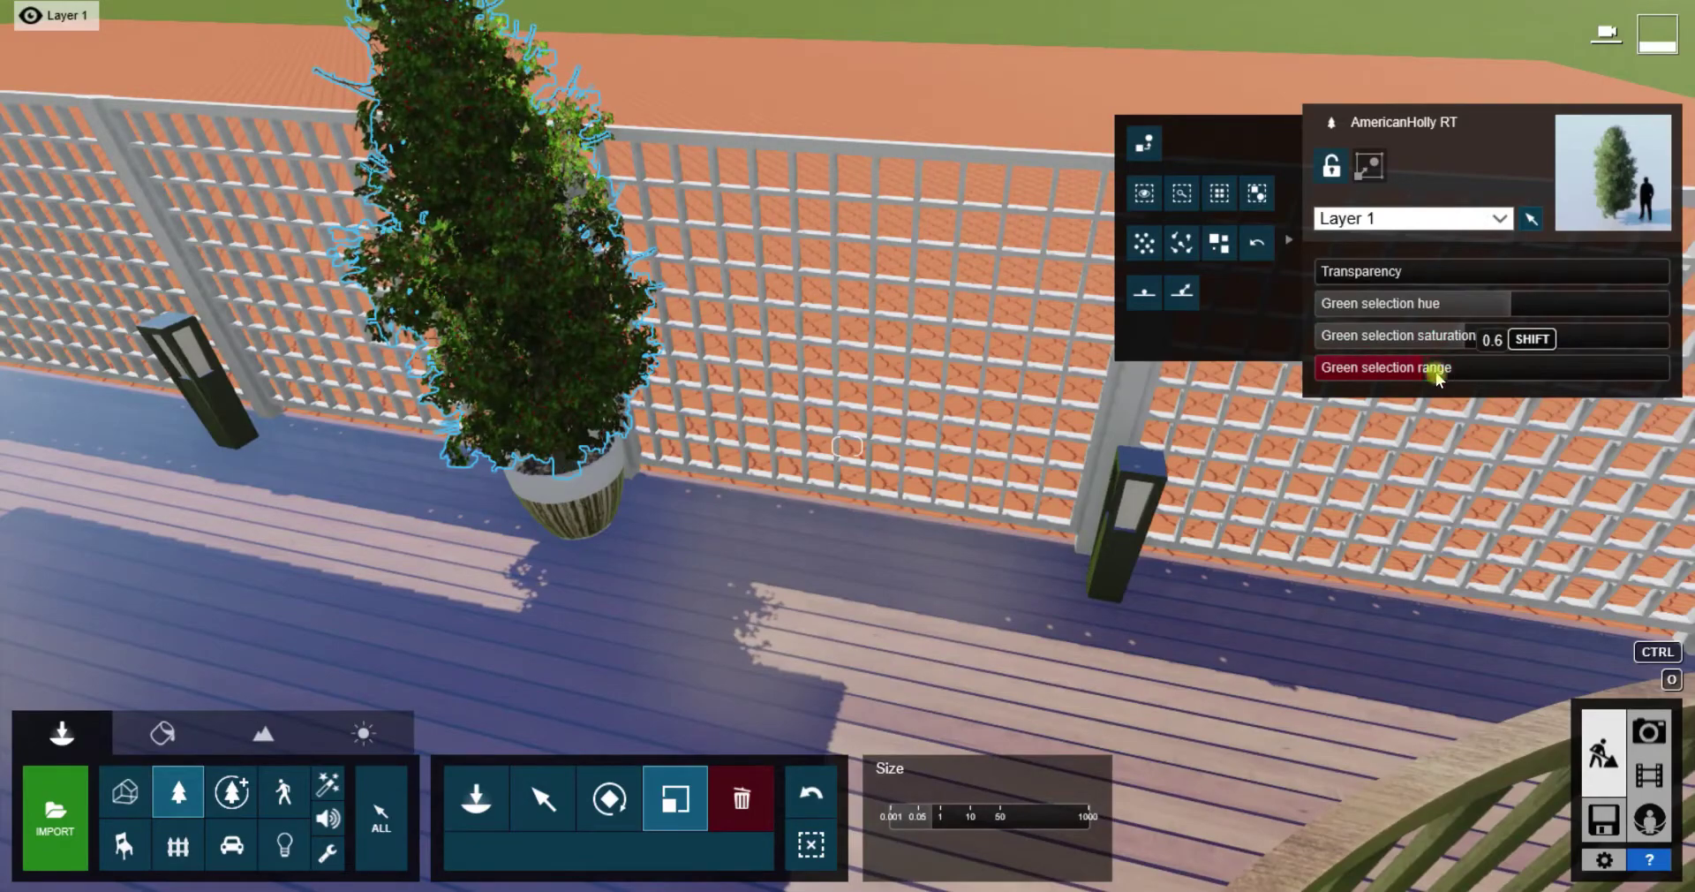
Try moving the potted holly along the deck, then undo the move with Ctrl+Z
{"action": "left_click", "coordinate": [542, 799]}
{"action": "right_click_drag", "start_coordinate": [879, 740], "coordinate": [880, 740]}
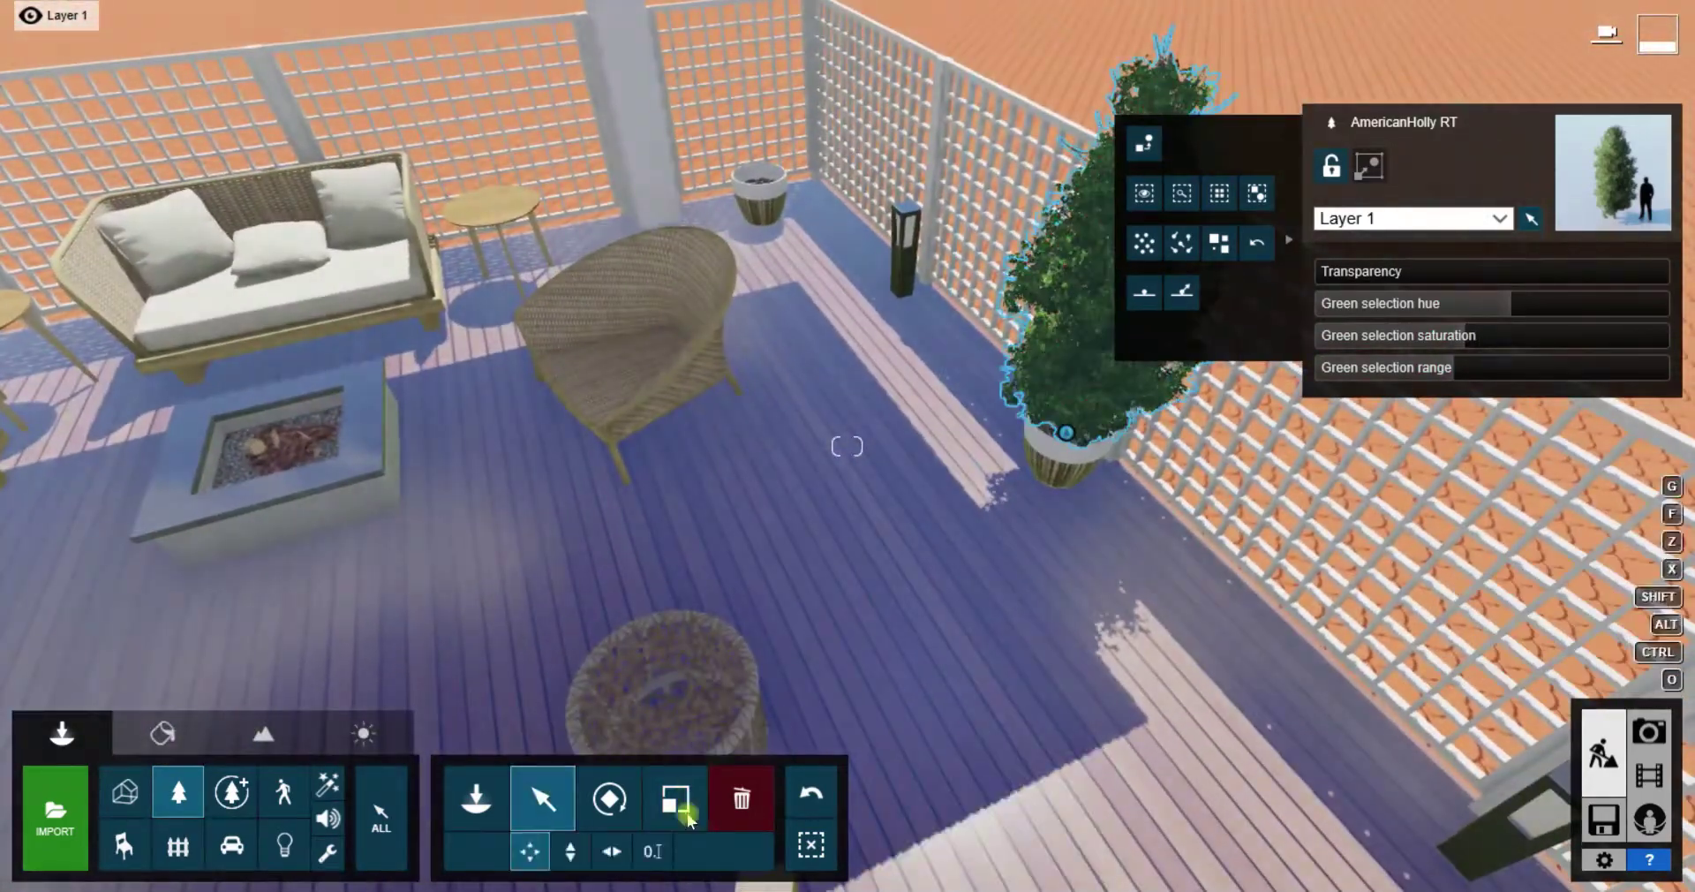
{"action": "right_click_drag", "start_coordinate": [759, 188], "coordinate": [931, 484]}
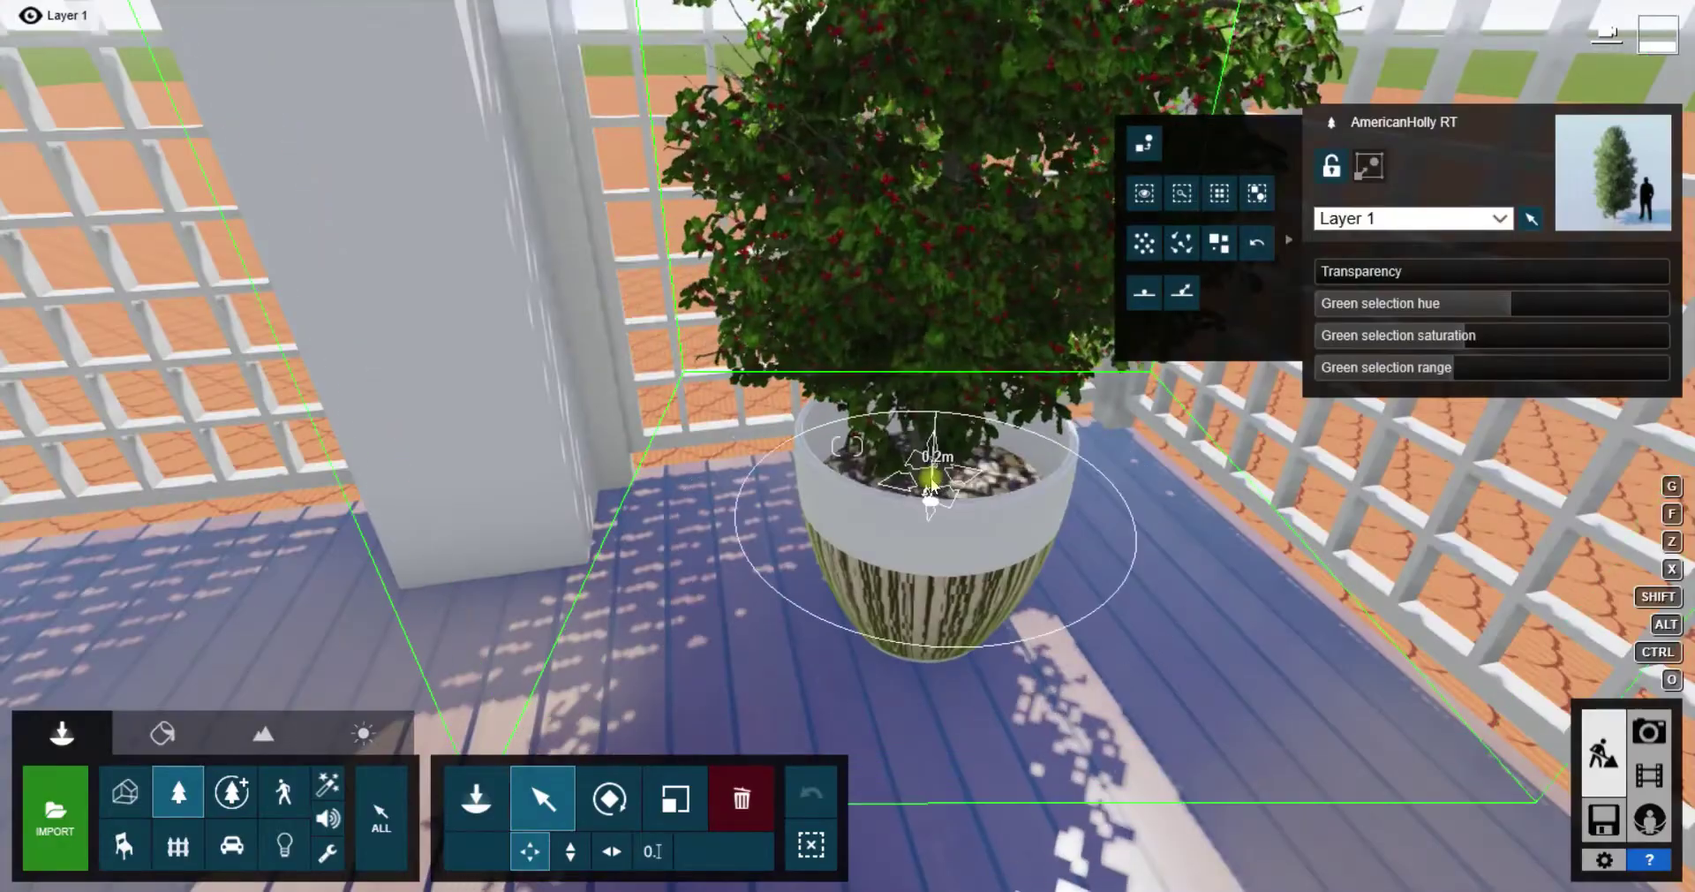
{"action": "left_click_drag", "start_coordinate": [931, 483], "coordinate": [239, 459]}
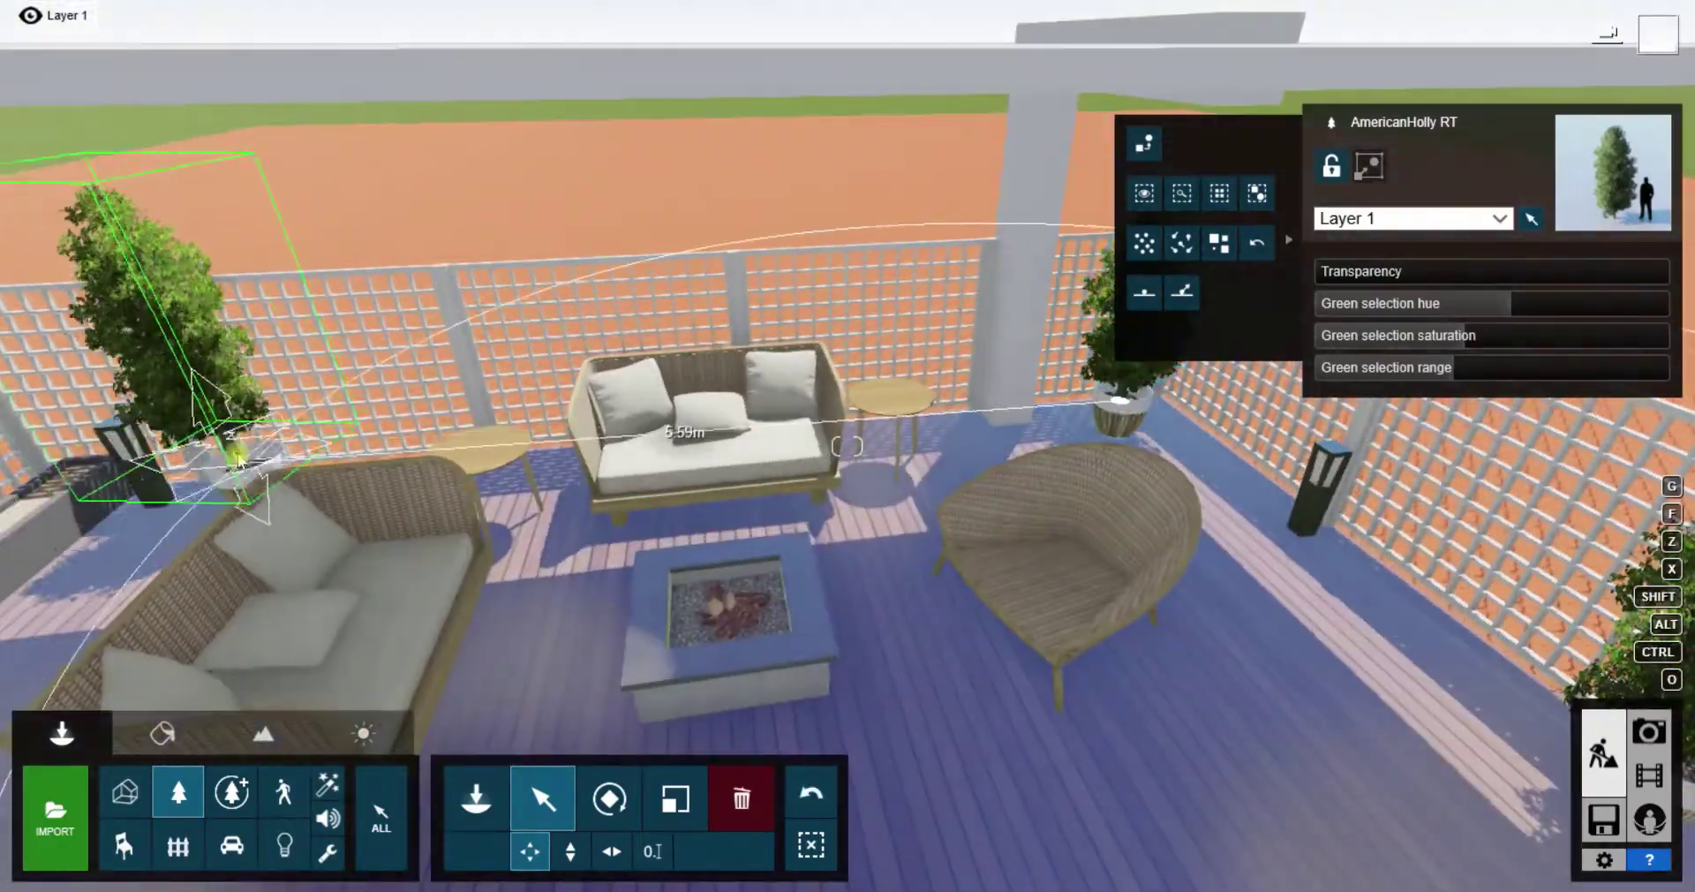
{"action": "key", "text": "ctrl+z"}
{"action": "right_click_drag", "start_coordinate": [239, 459], "coordinate": [867, 346]}
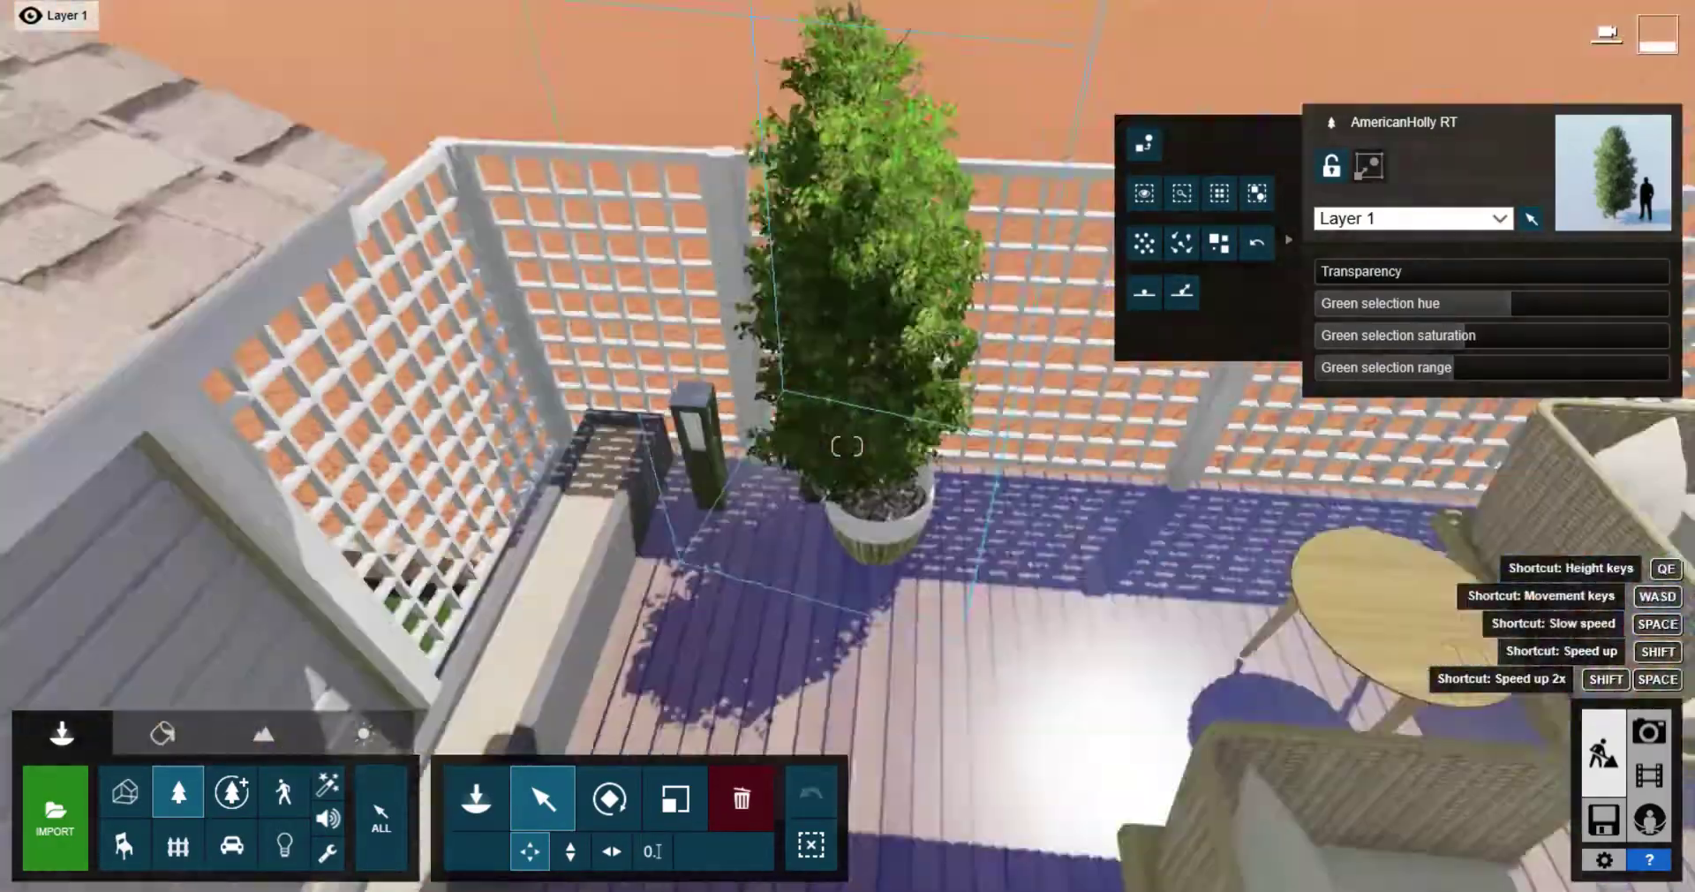
{"action": "scroll", "coordinate": [867, 346], "scroll_direction": "down", "scroll_amount": 5}
{"action": "scroll", "coordinate": [867, 346], "scroll_direction": "down", "scroll_amount": 5}
{"action": "scroll", "coordinate": [867, 346], "scroll_direction": "down", "scroll_amount": 5}
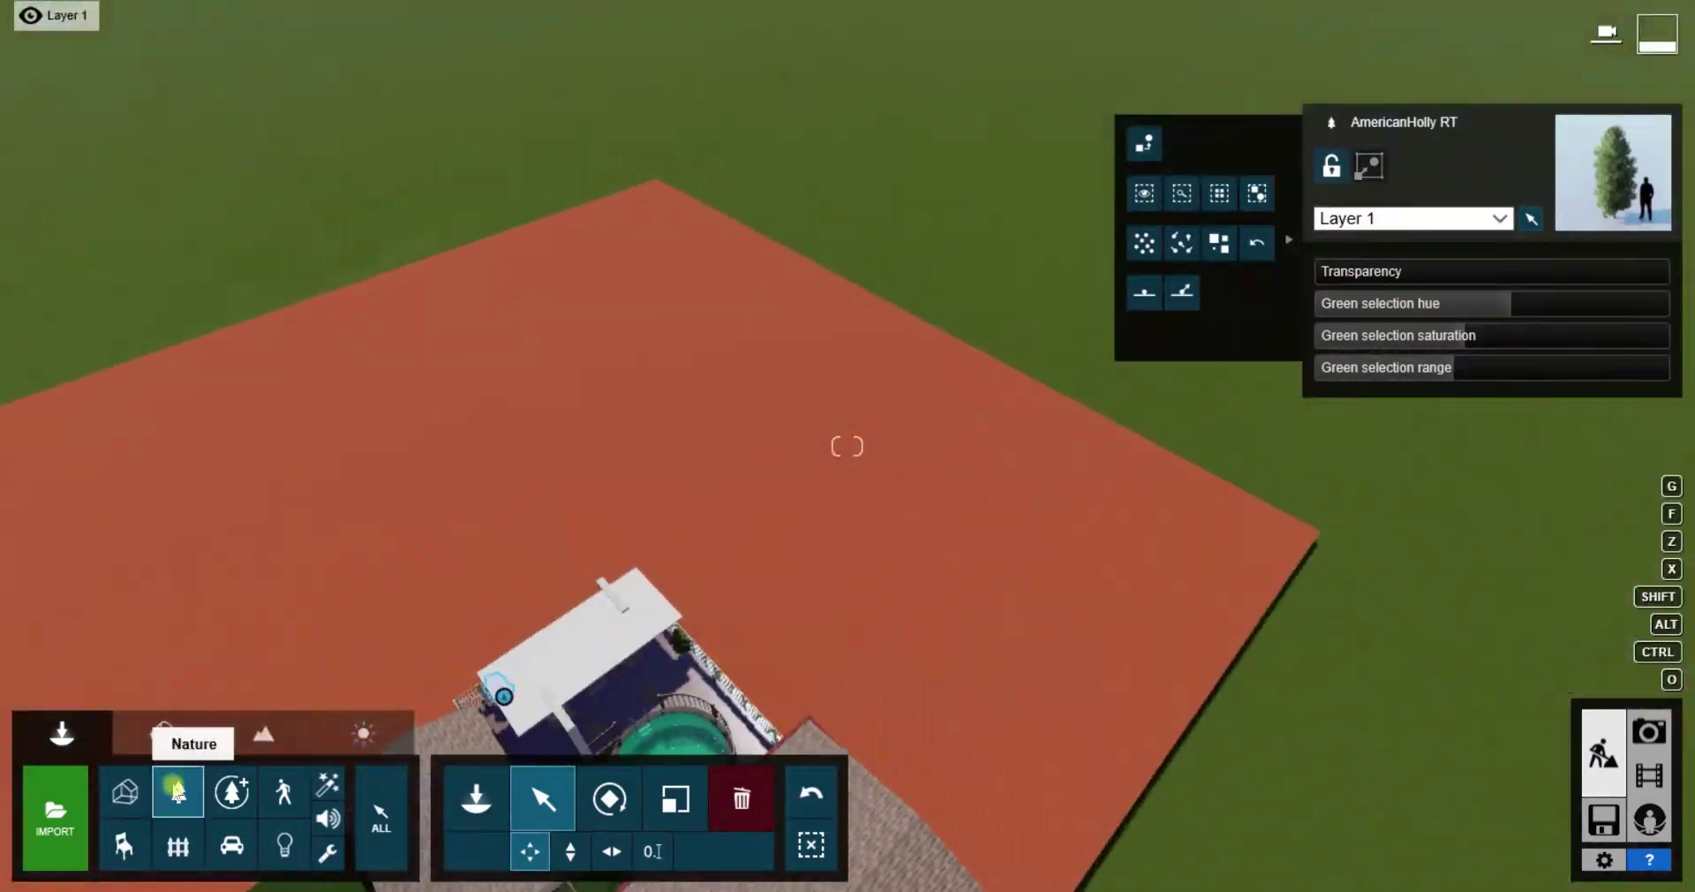
Plant several CommonLinden L RT trees across the red ground beyond the house
{"action": "left_click", "coordinate": [177, 792]}
{"action": "left_click", "coordinate": [213, 333]}
{"action": "left_click", "coordinate": [1183, 600]}
{"action": "mouse_move", "coordinate": [1108, 561]}
{"action": "left_mouse_down"}
{"action": "mouse_move", "coordinate": [575, 249]}
{"action": "mouse_move", "coordinate": [963, 634]}
{"action": "left_mouse_up"}
{"action": "left_click", "coordinate": [963, 634]}
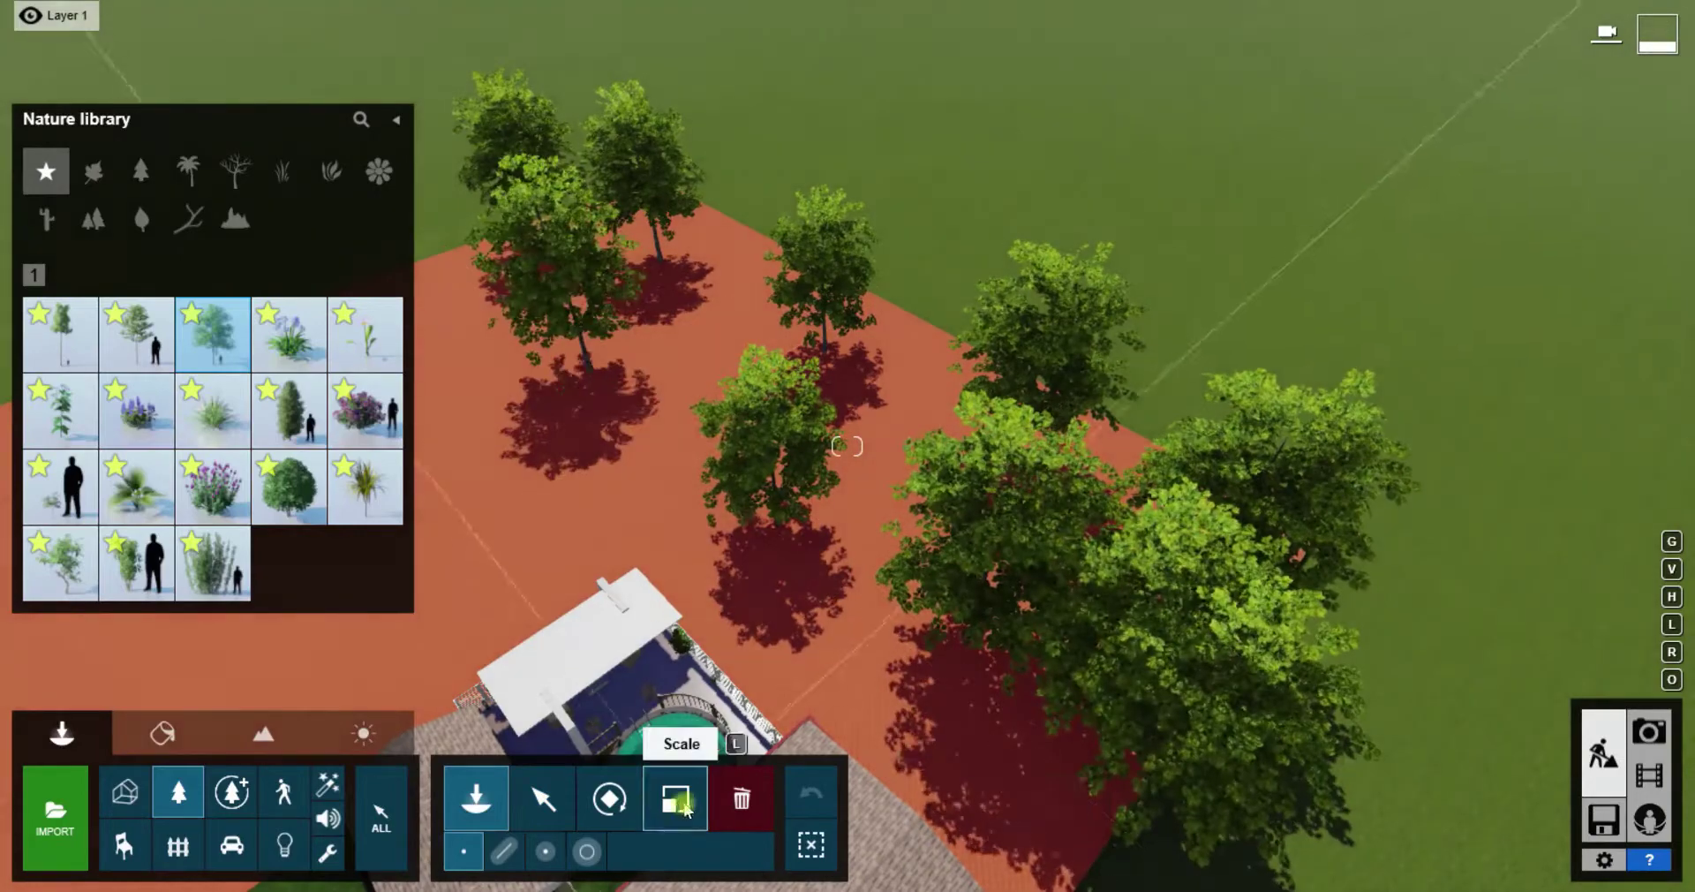
Enlarge the big linden at right and another linden tree with Scale
{"action": "left_click", "coordinate": [687, 803]}
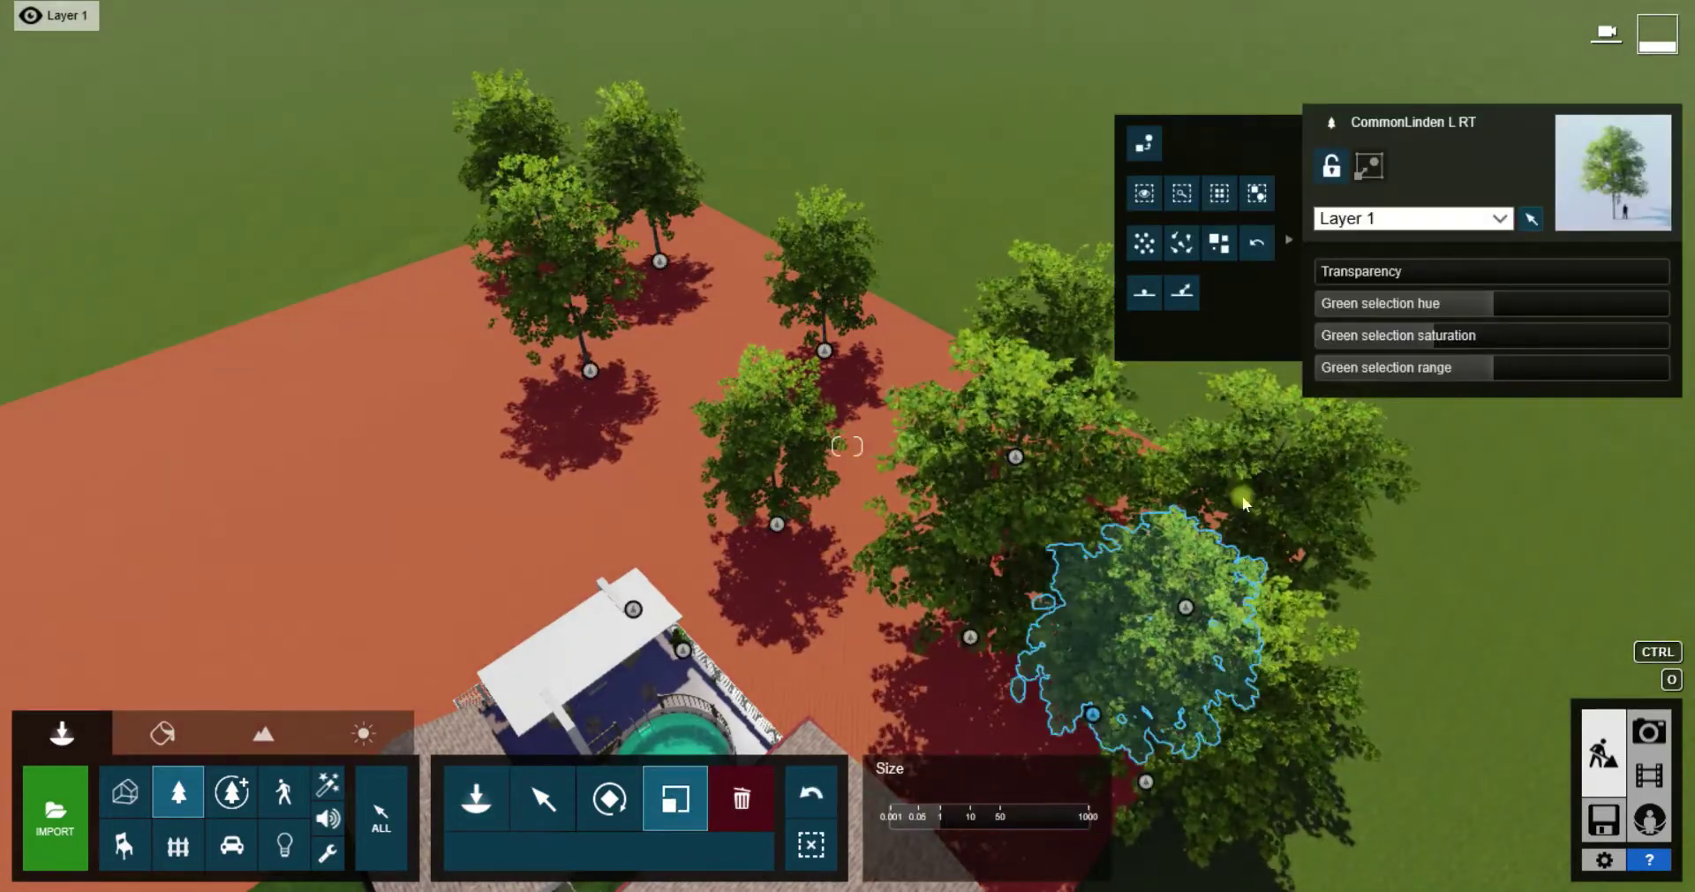
{"action": "left_click_drag", "start_coordinate": [1012, 440], "coordinate": [970, 649]}
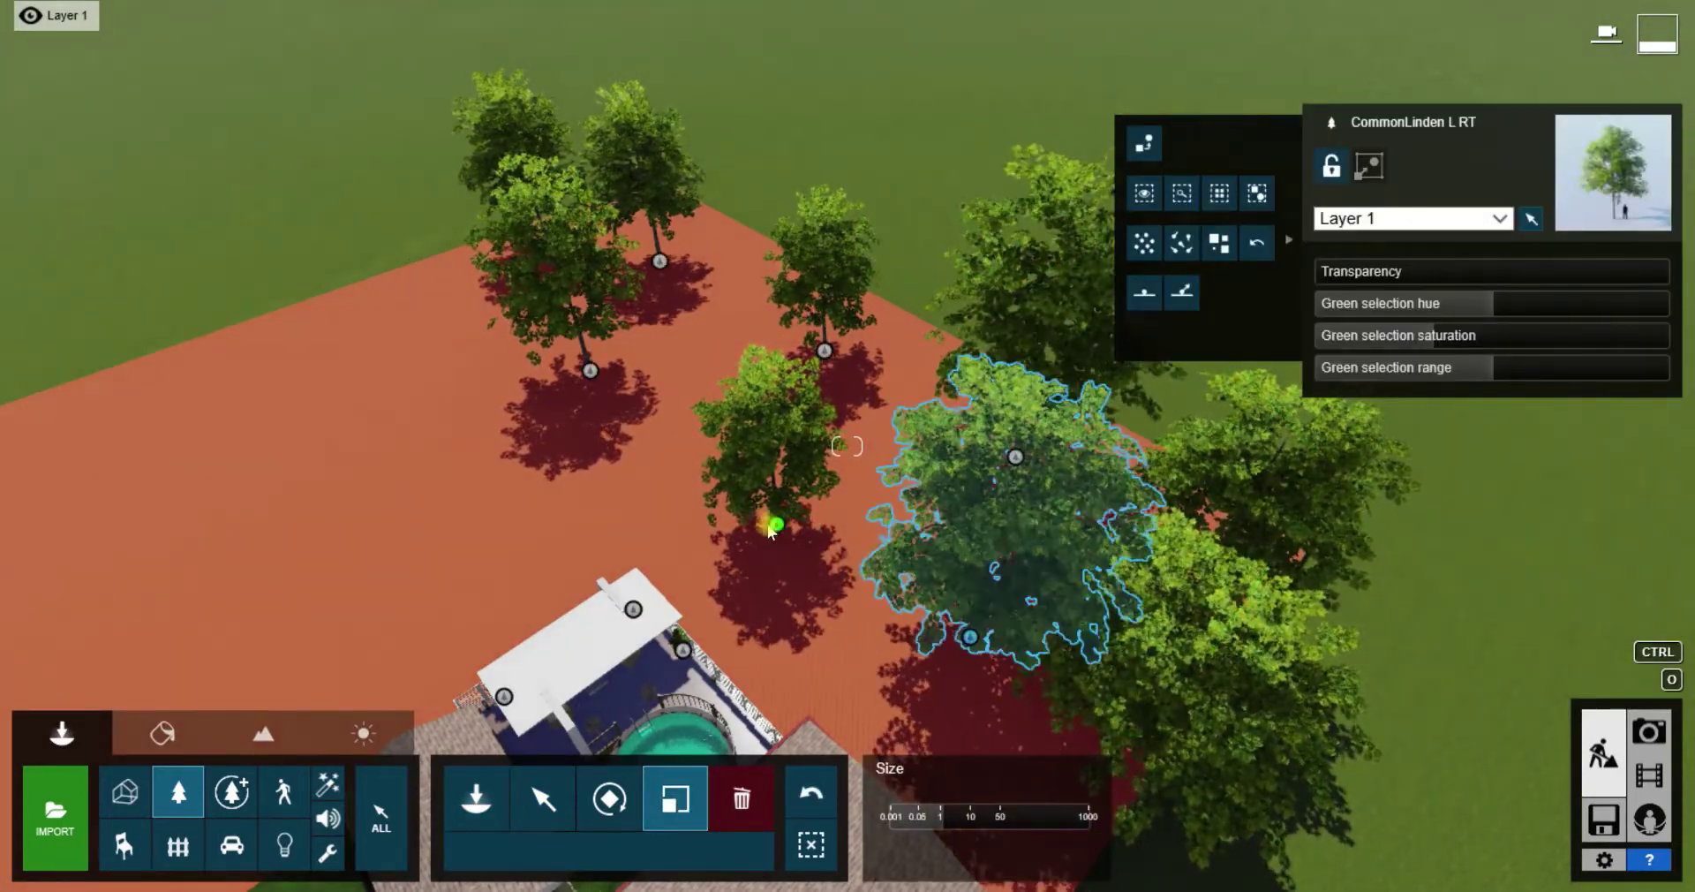
{"action": "left_click_drag", "start_coordinate": [771, 527], "coordinate": [843, 362]}
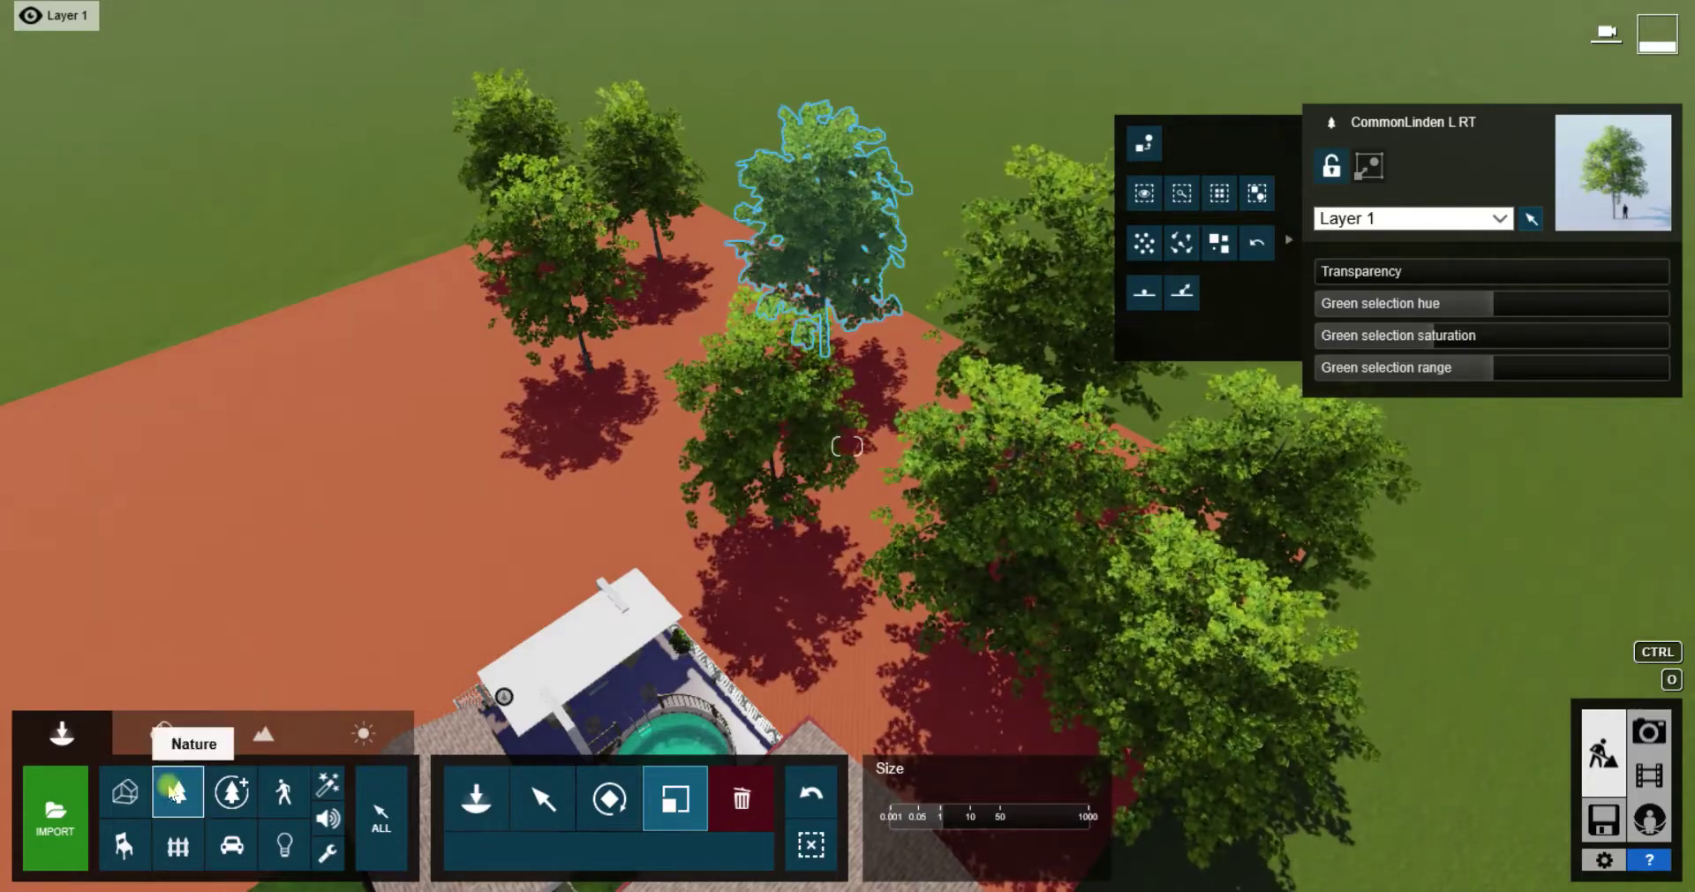
{"action": "left_click", "coordinate": [173, 792]}
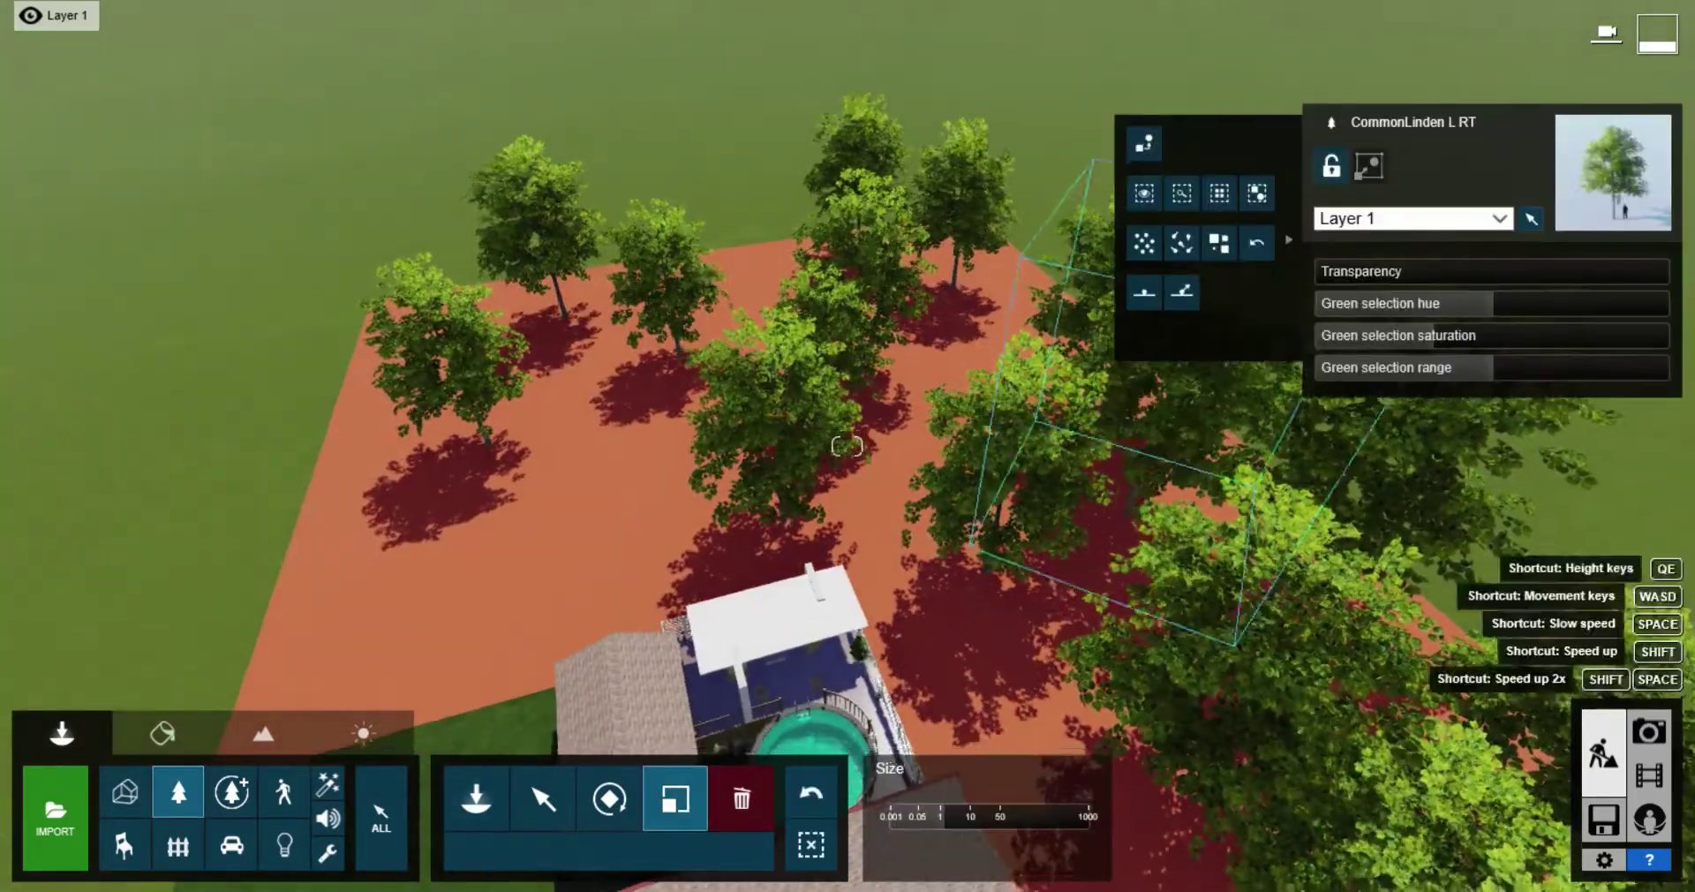
{"action": "left_click", "coordinate": [1649, 774]}
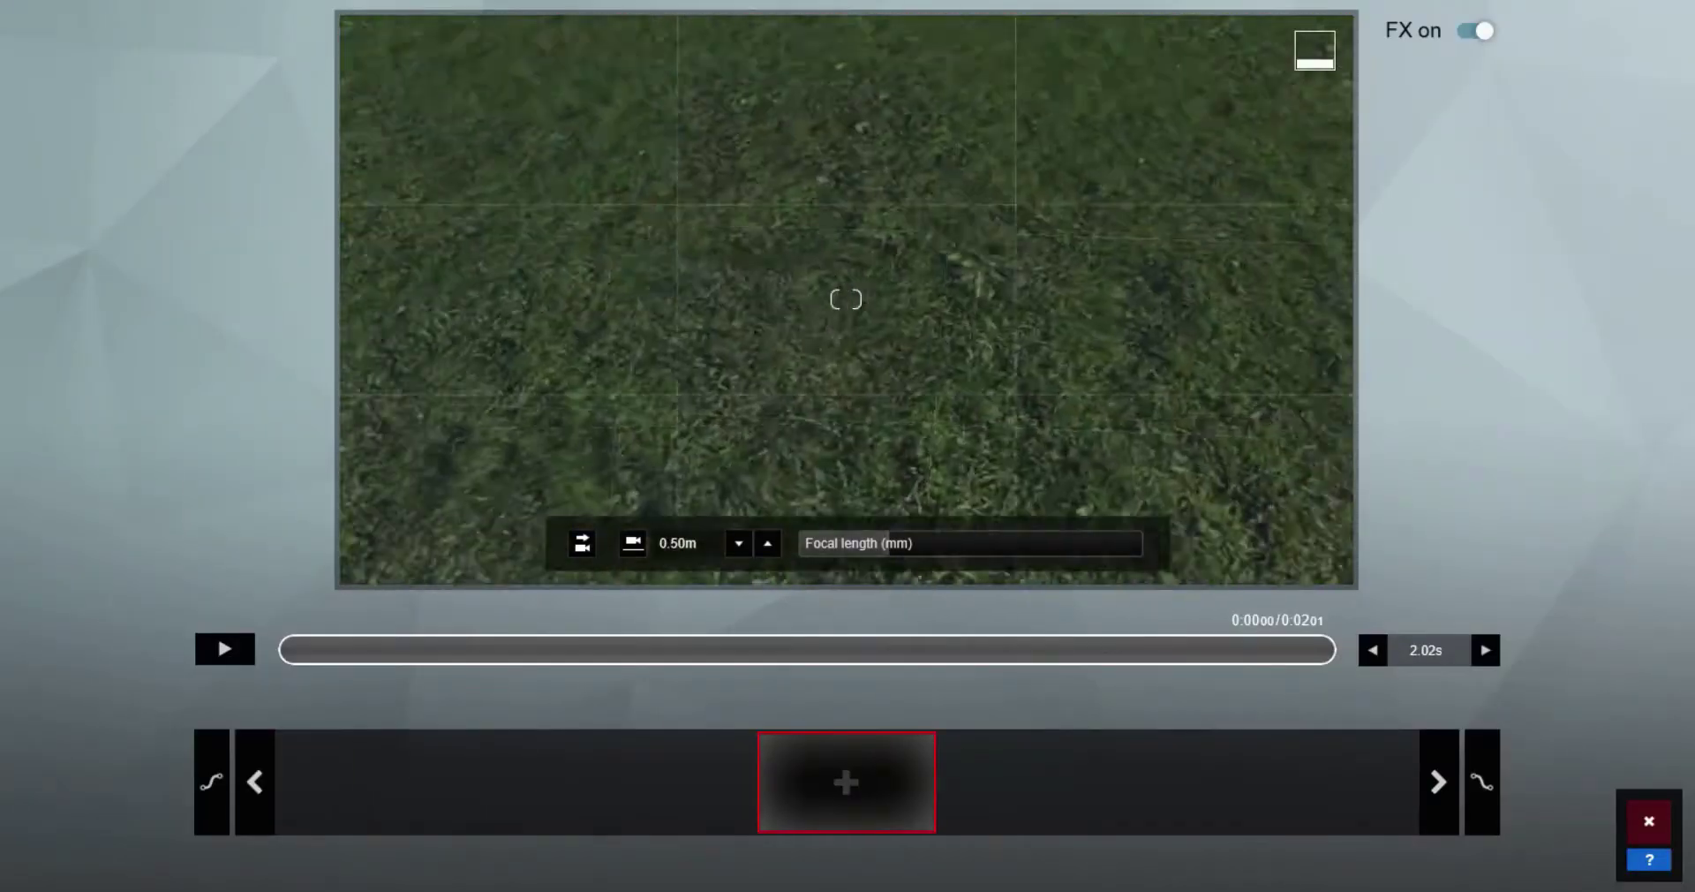
Steer the camera with WASD along the side yard toward the stairs and ivy wall
{"action": "key", "text": "w"}
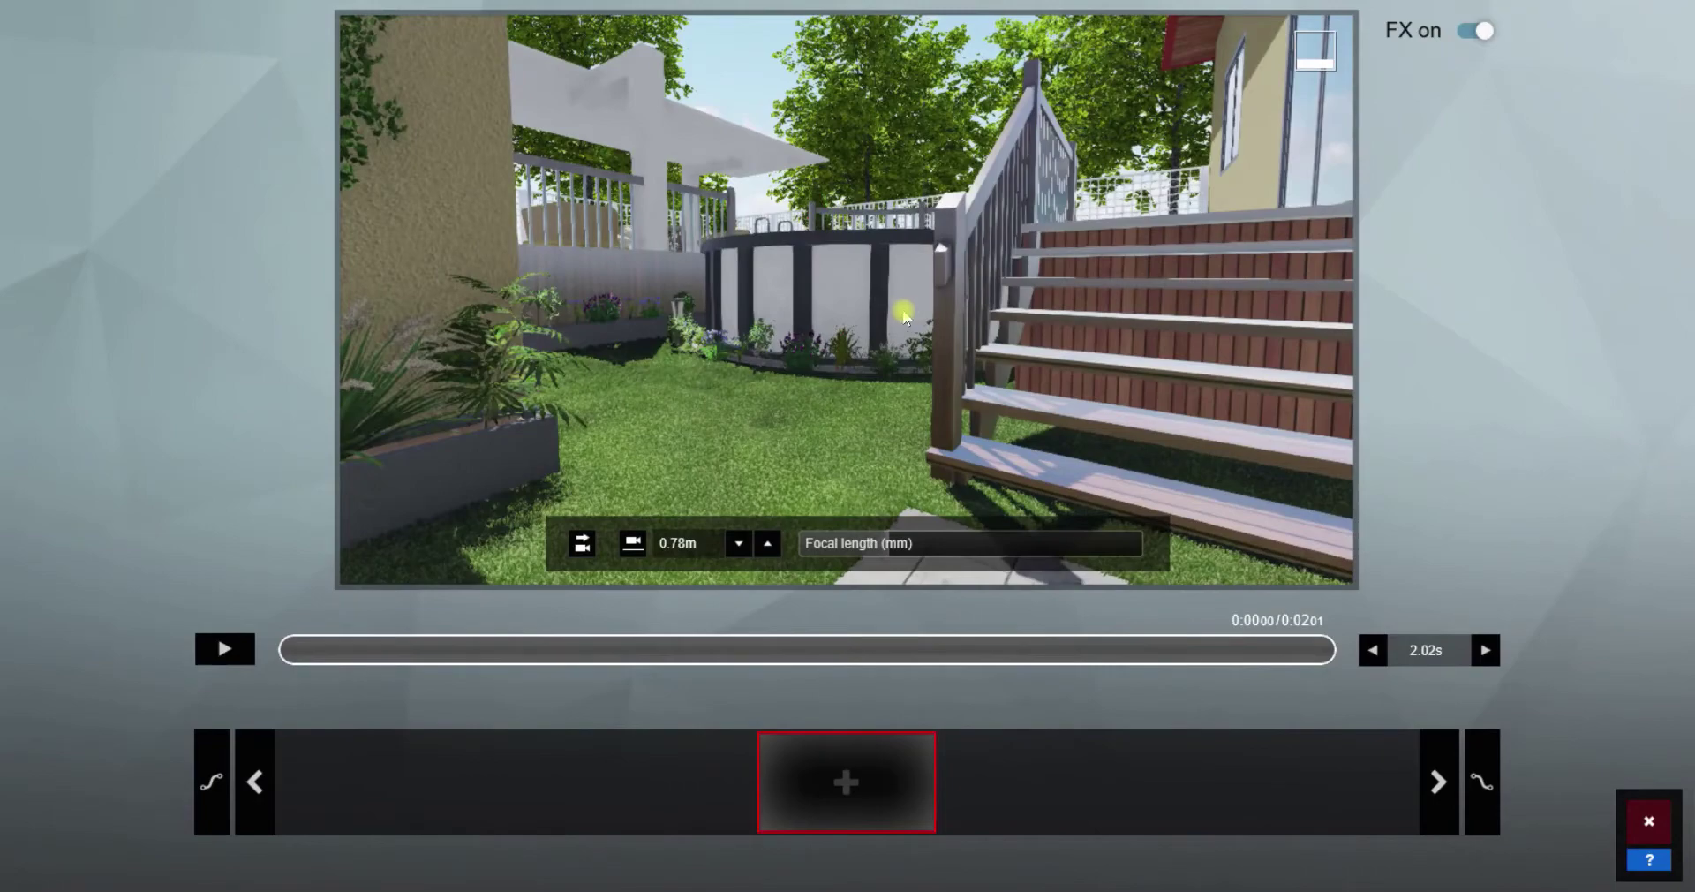
{"action": "key", "text": "a"}
{"action": "key", "text": "d"}
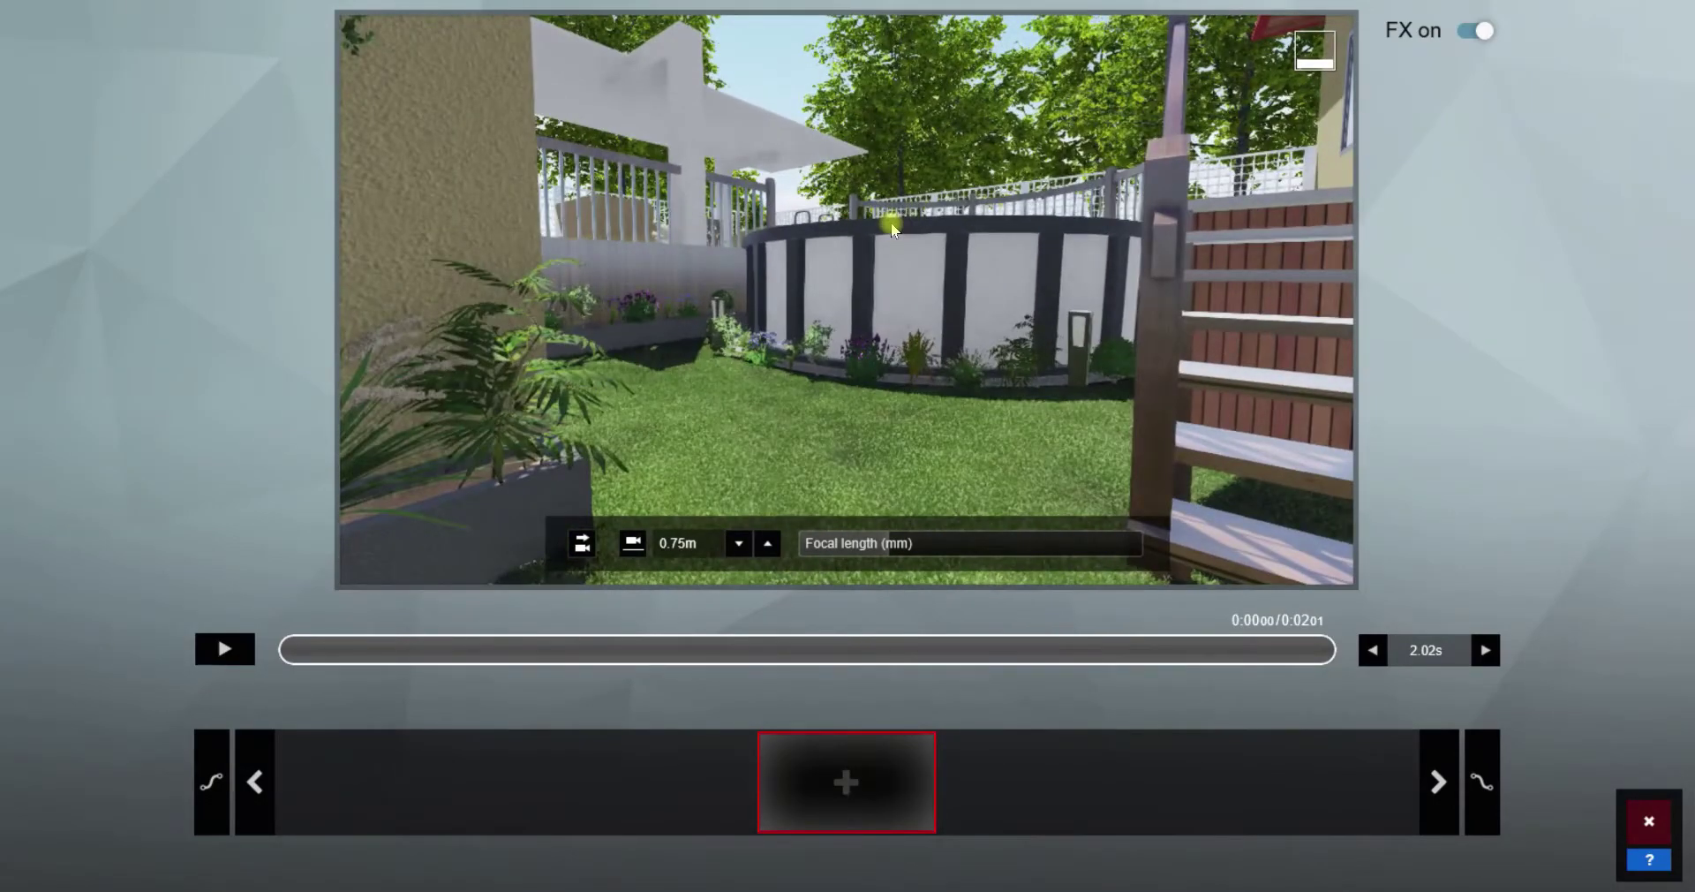
{"action": "right_click_drag", "start_coordinate": [892, 221], "coordinate": [845, 298]}
{"action": "key", "text": "w"}
{"action": "key", "text": "q"}
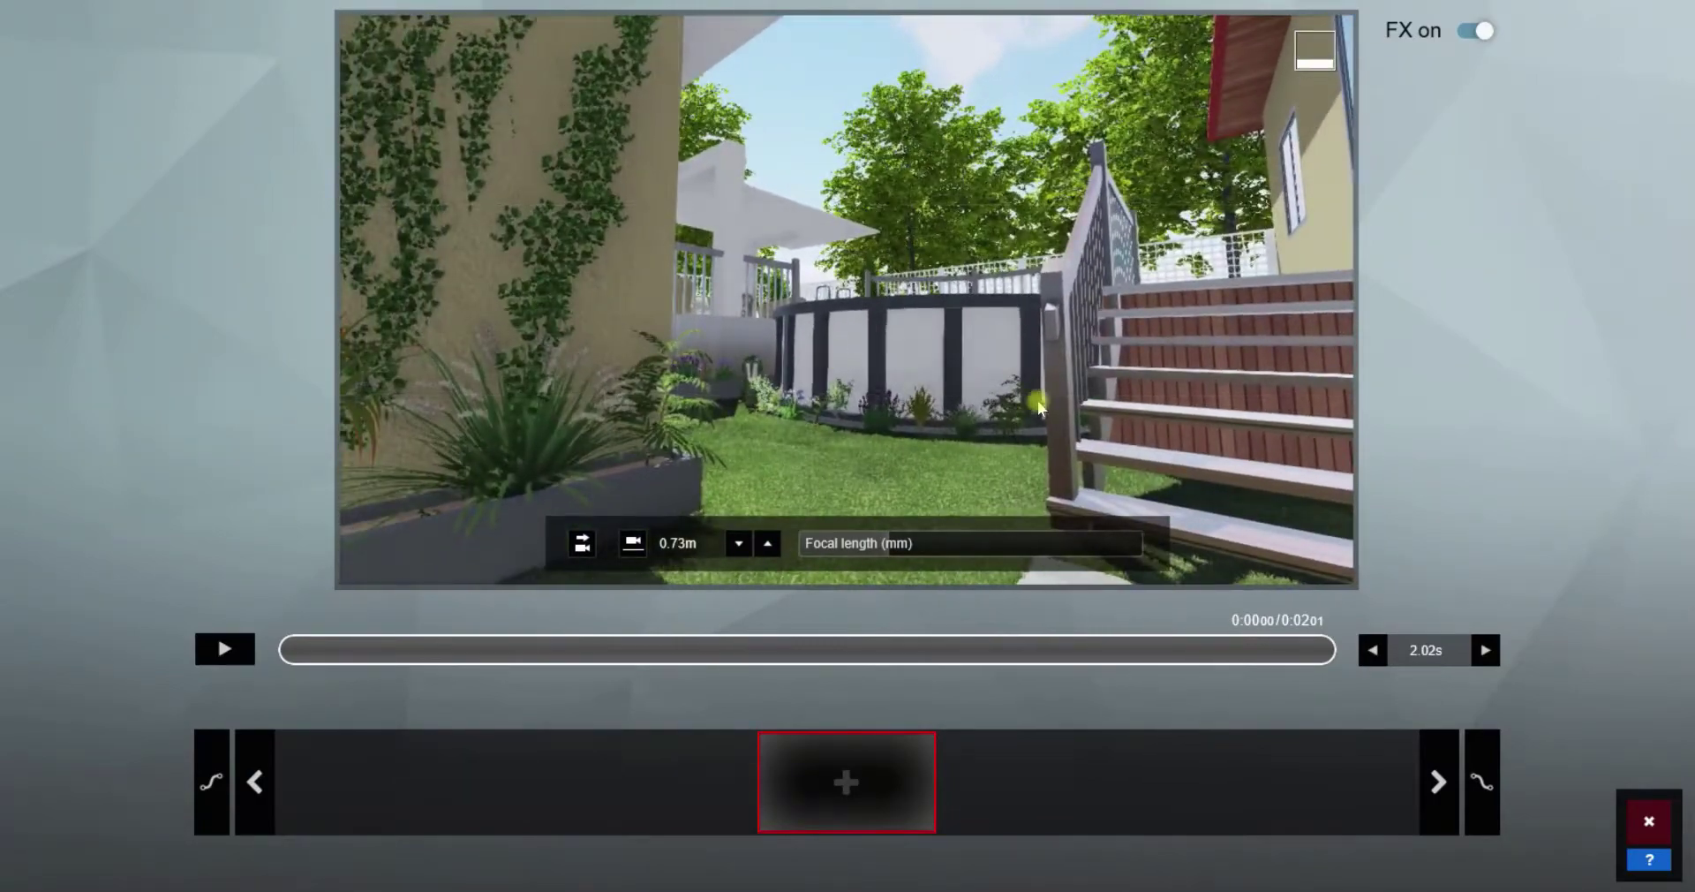
{"action": "key", "text": "d"}
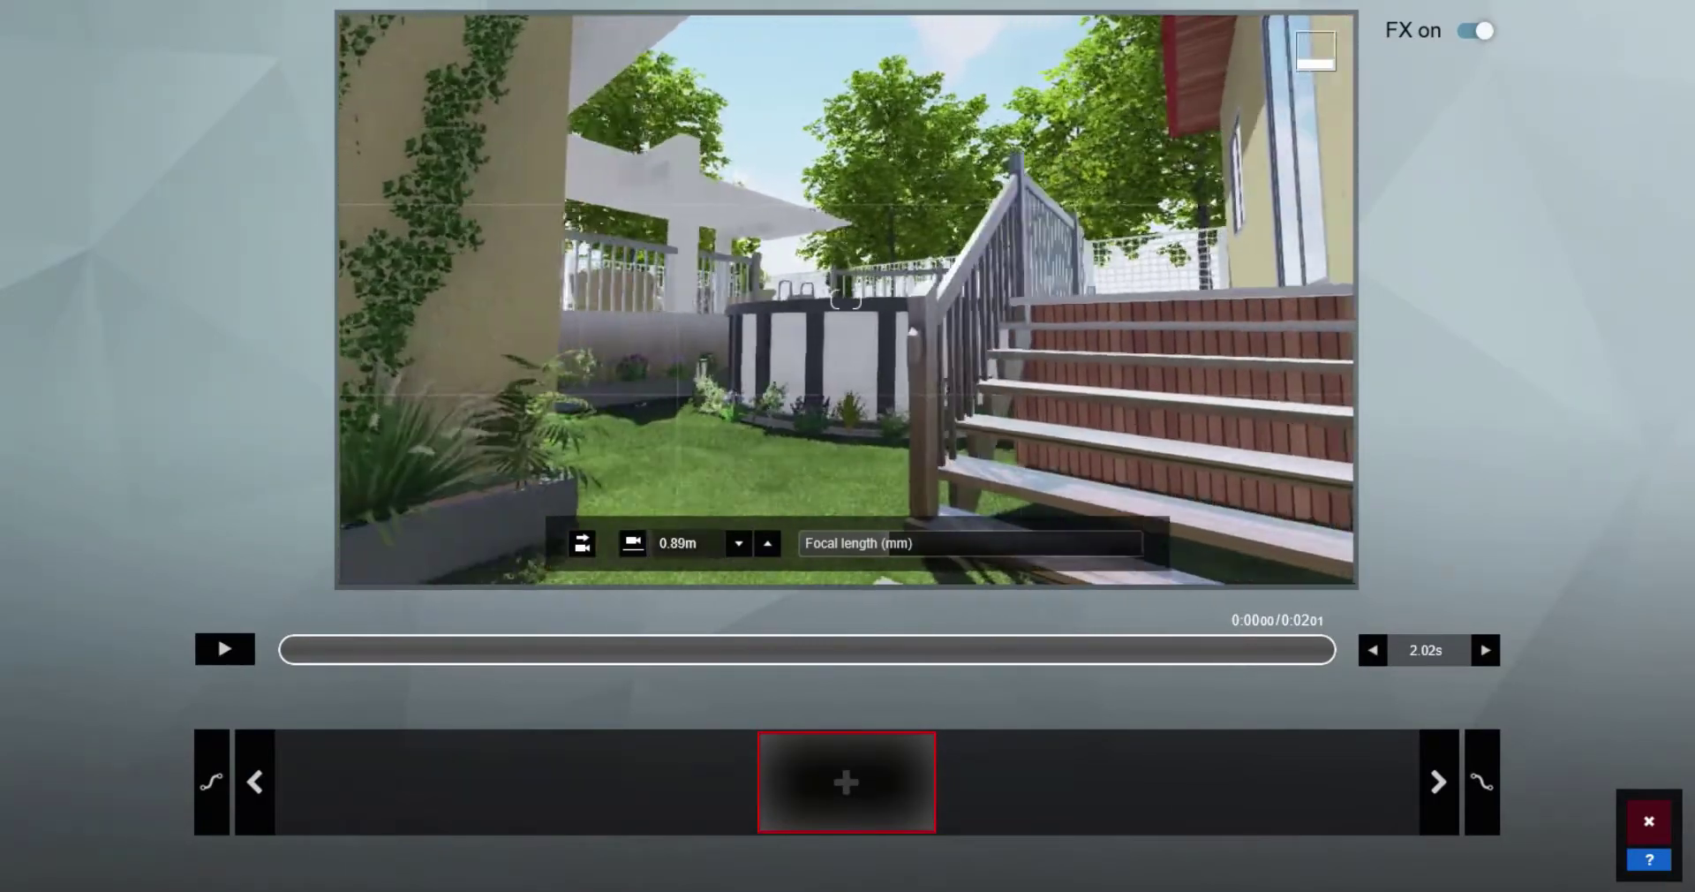
Fine-tune the camera height and position, take the keyframe photo and finish the clip
{"action": "key", "text": "q"}
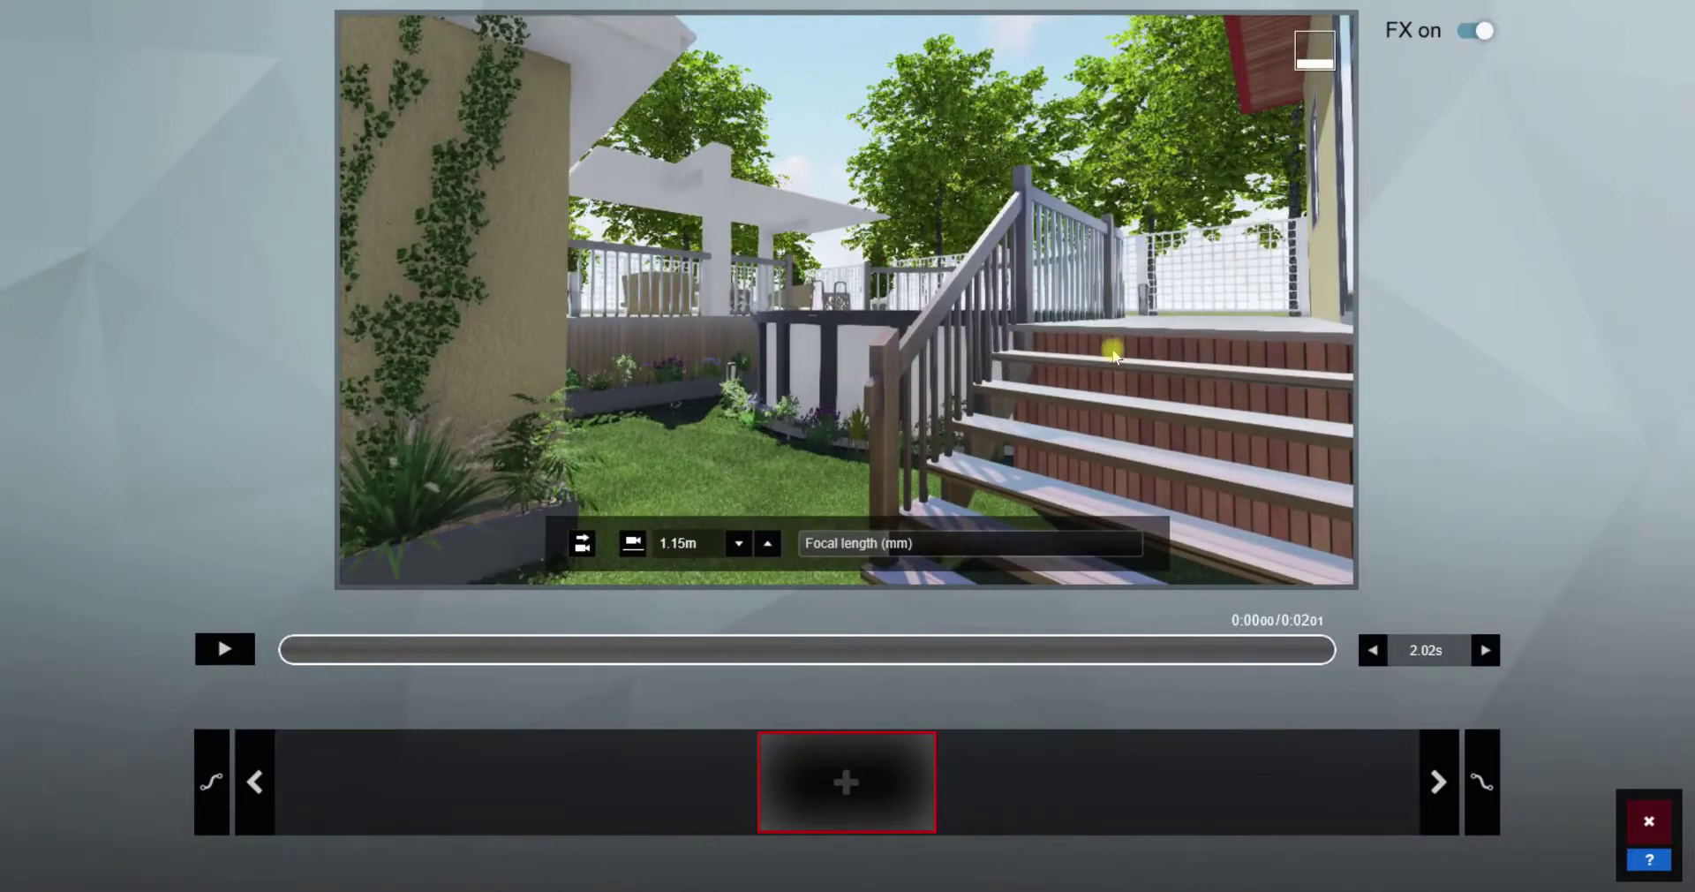
{"action": "key", "text": "w"}
{"action": "key", "text": "q"}
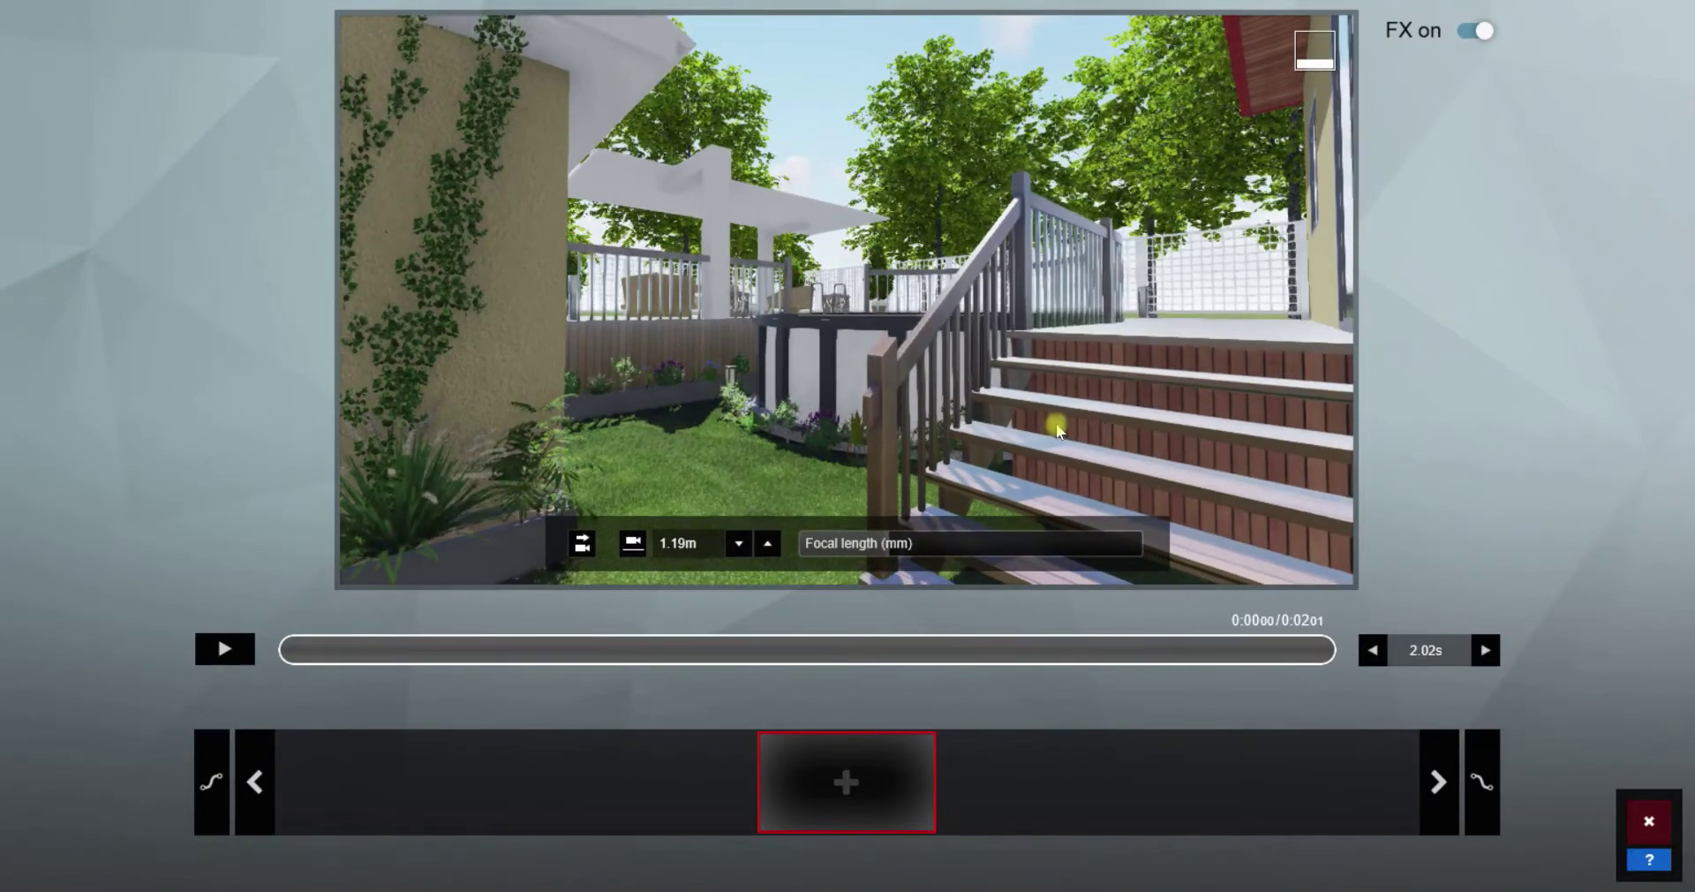
{"action": "key", "text": "e"}
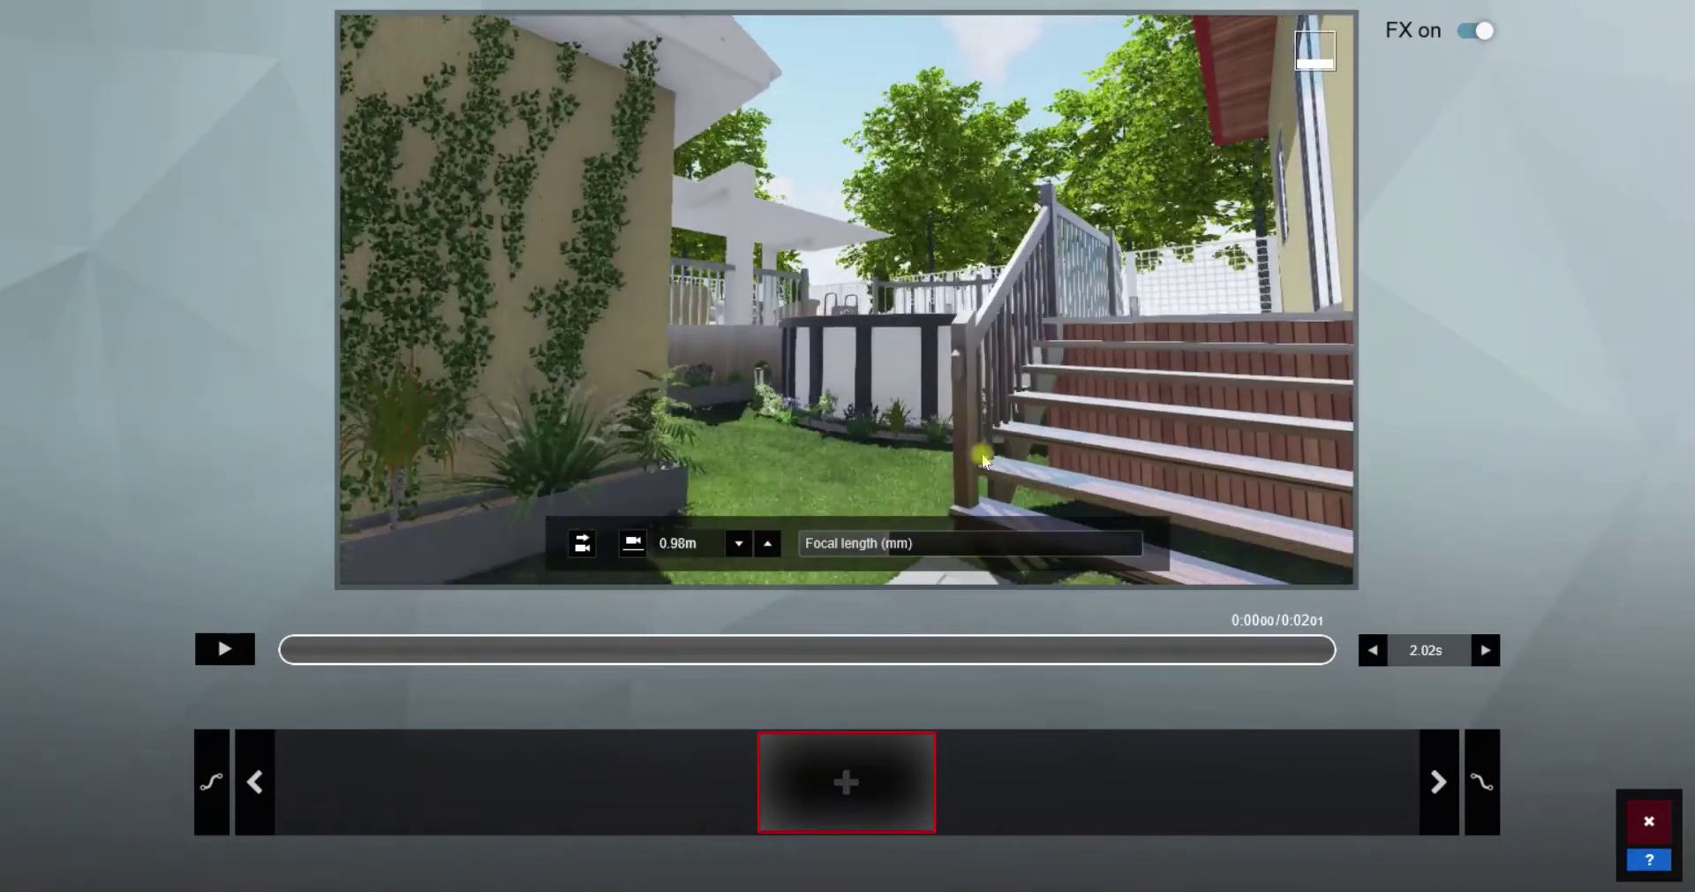
{"action": "key", "text": "w"}
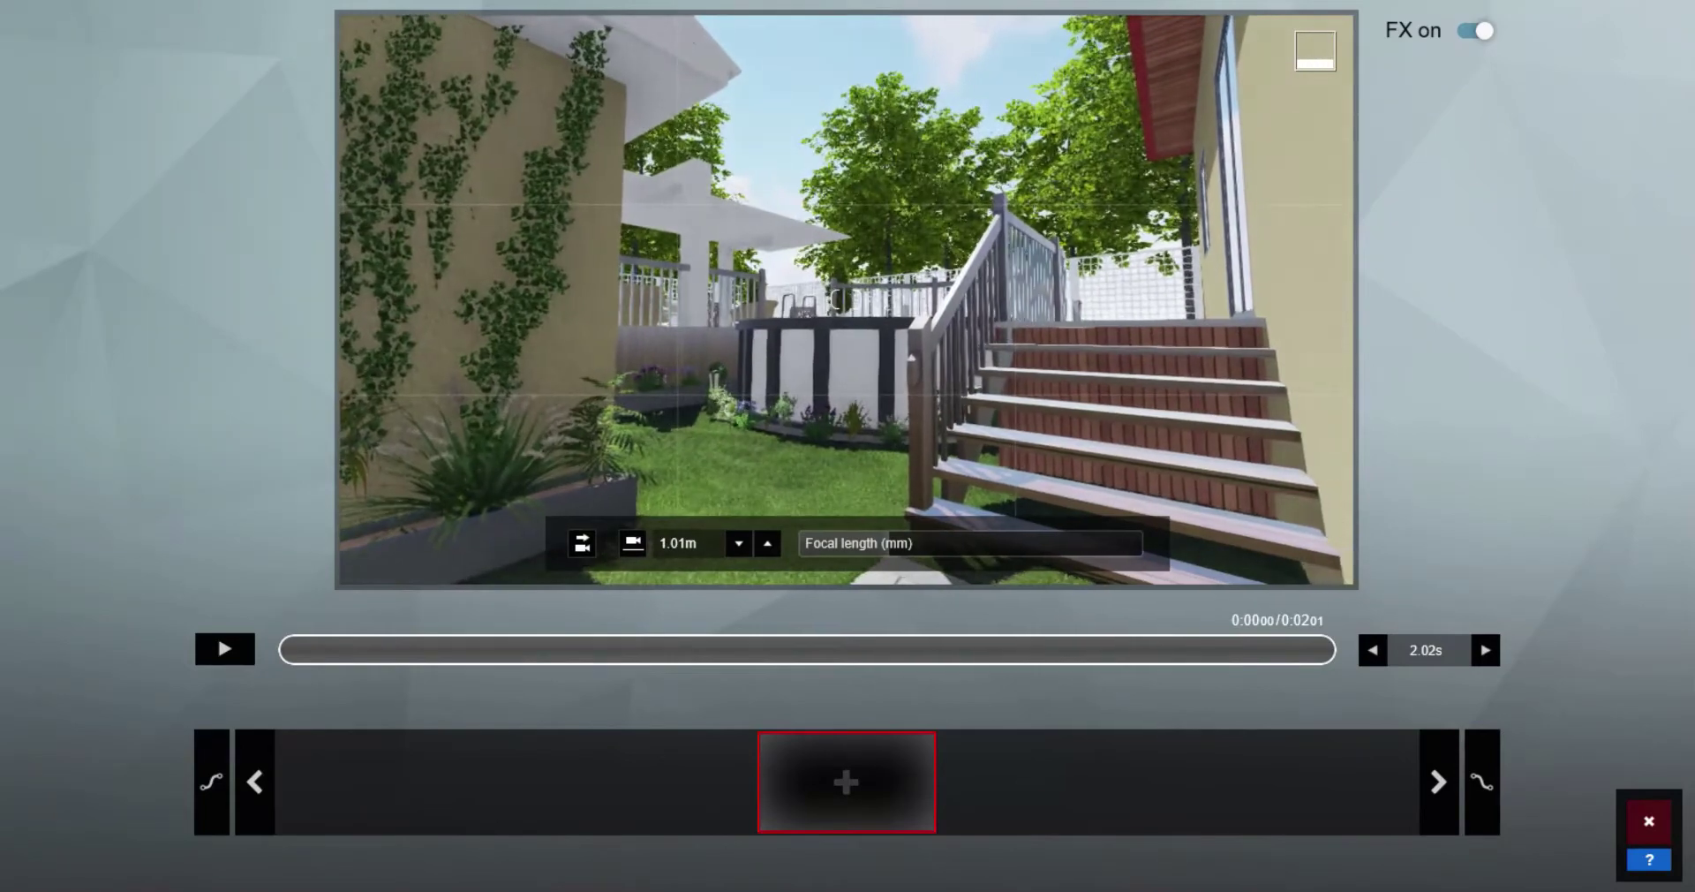
{"action": "key", "text": "q"}
{"action": "left_click", "coordinate": [835, 789]}
{"action": "left_click", "coordinate": [1580, 829]}
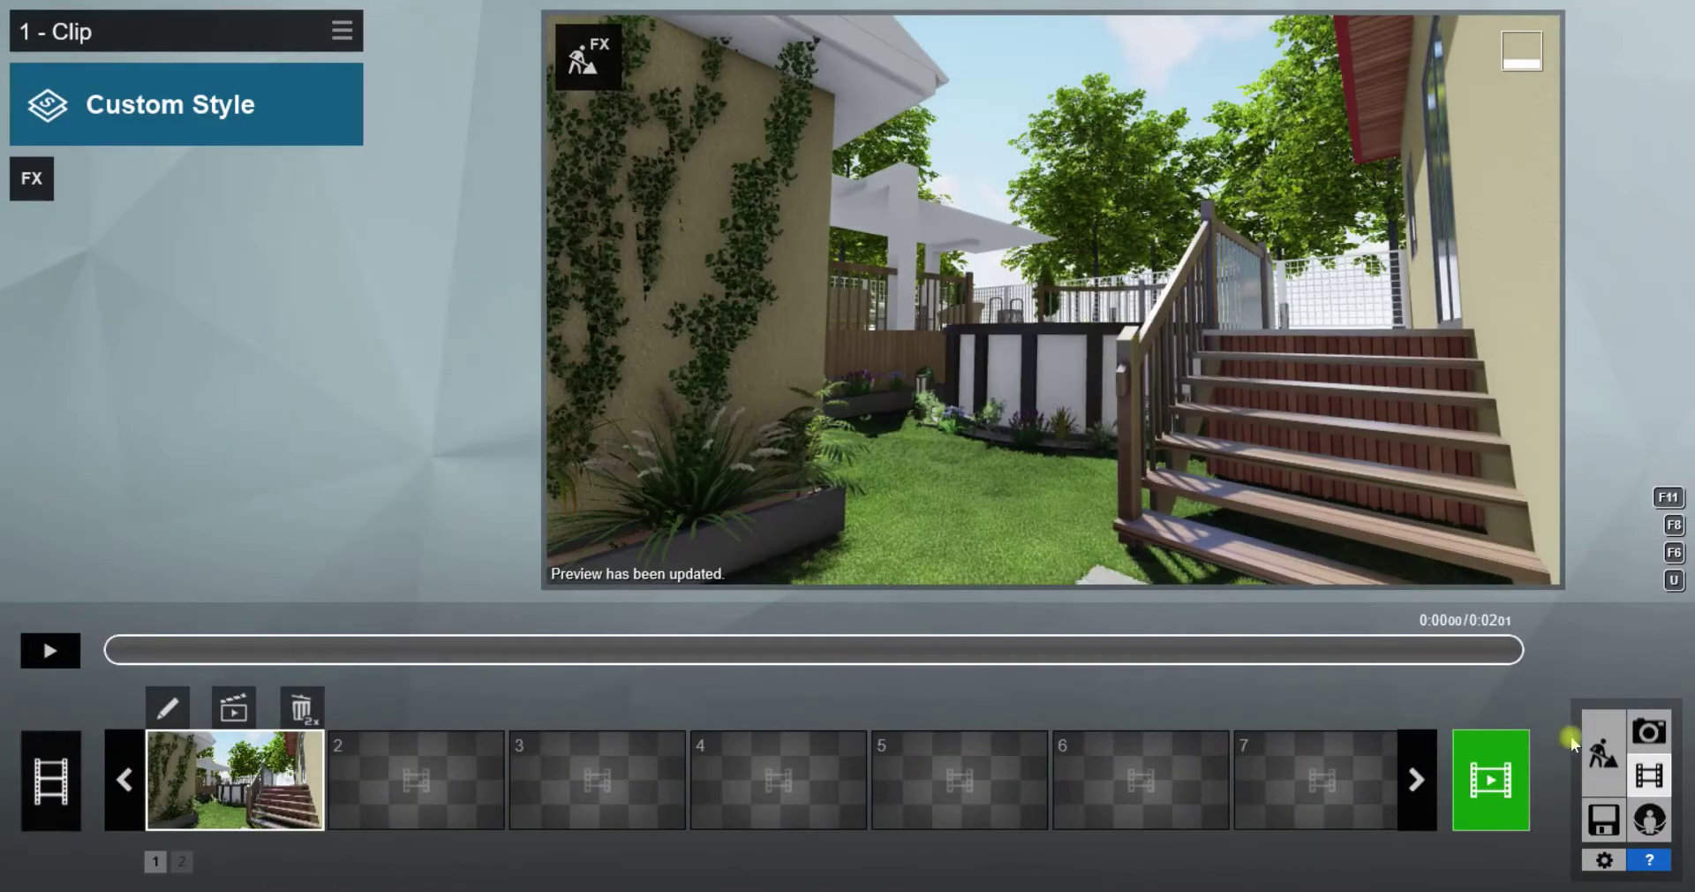
Drag a CommonLinden tree beyond the roof into a gap among the other trees
{"action": "left_click", "coordinate": [1597, 750]}
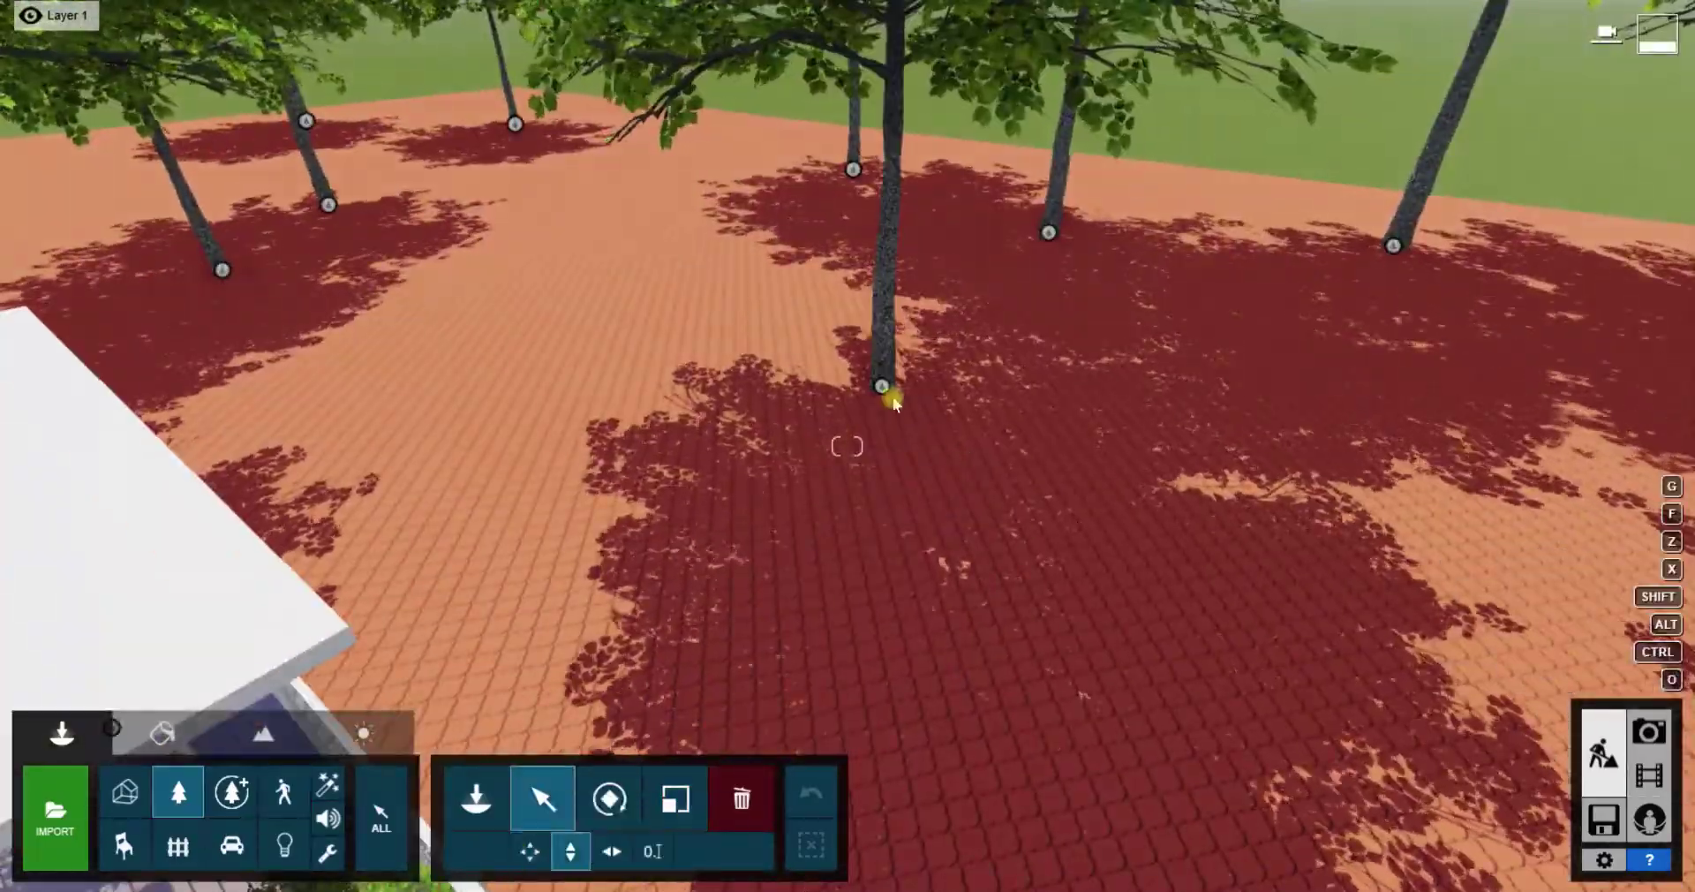
{"action": "left_click", "coordinate": [882, 386]}
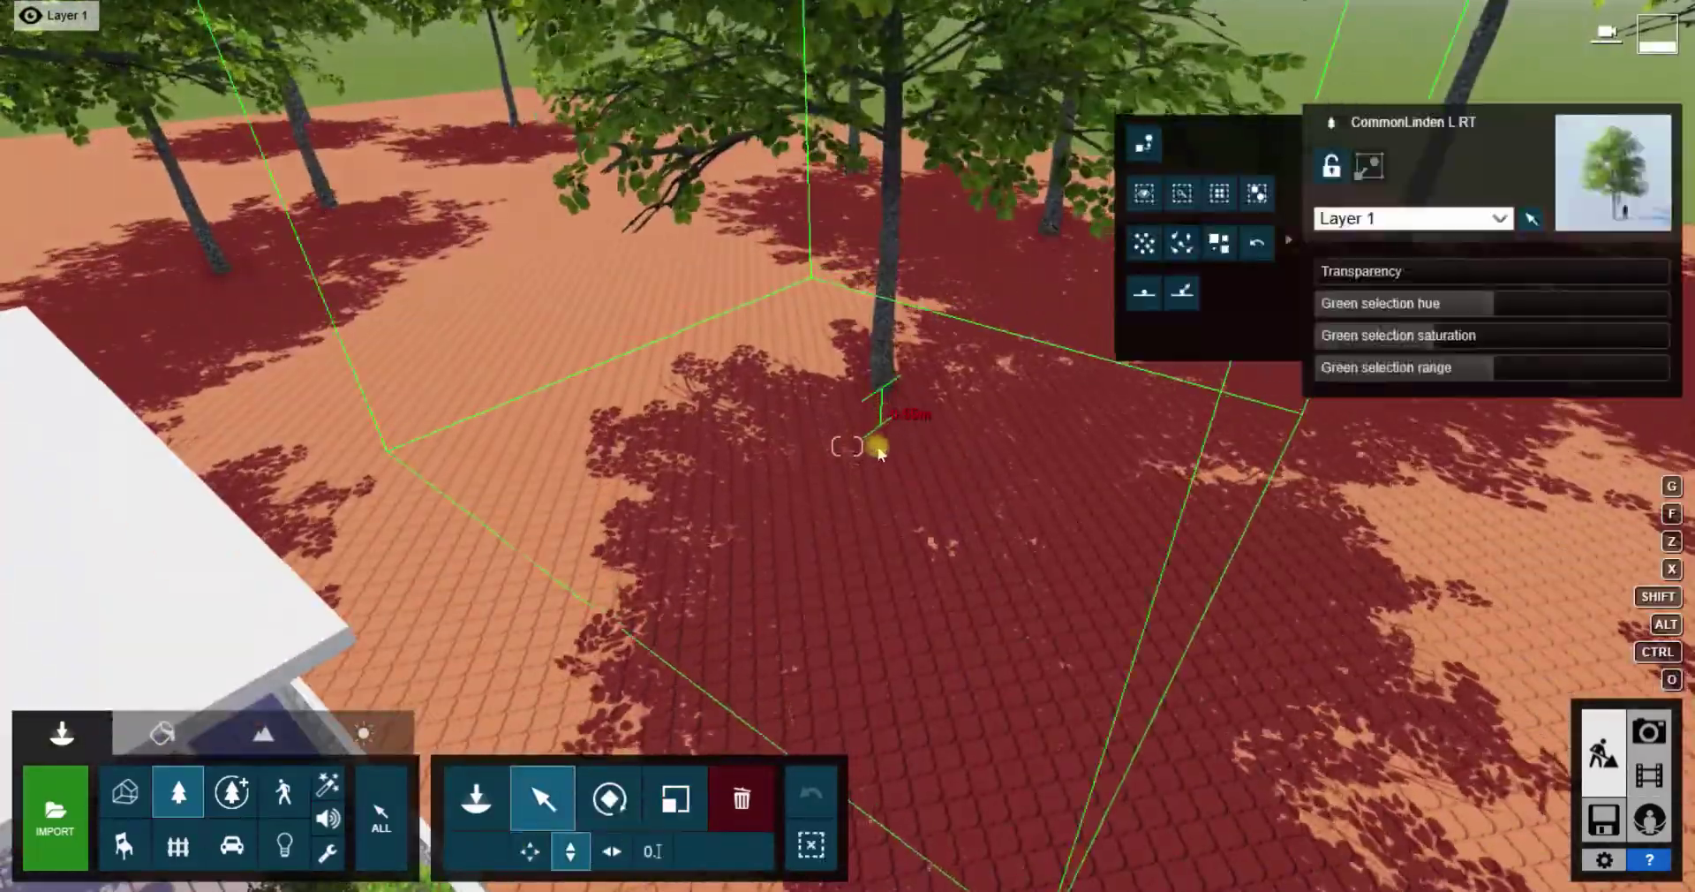
{"action": "key", "text": "l"}
{"action": "key", "text": "ctrl+1"}
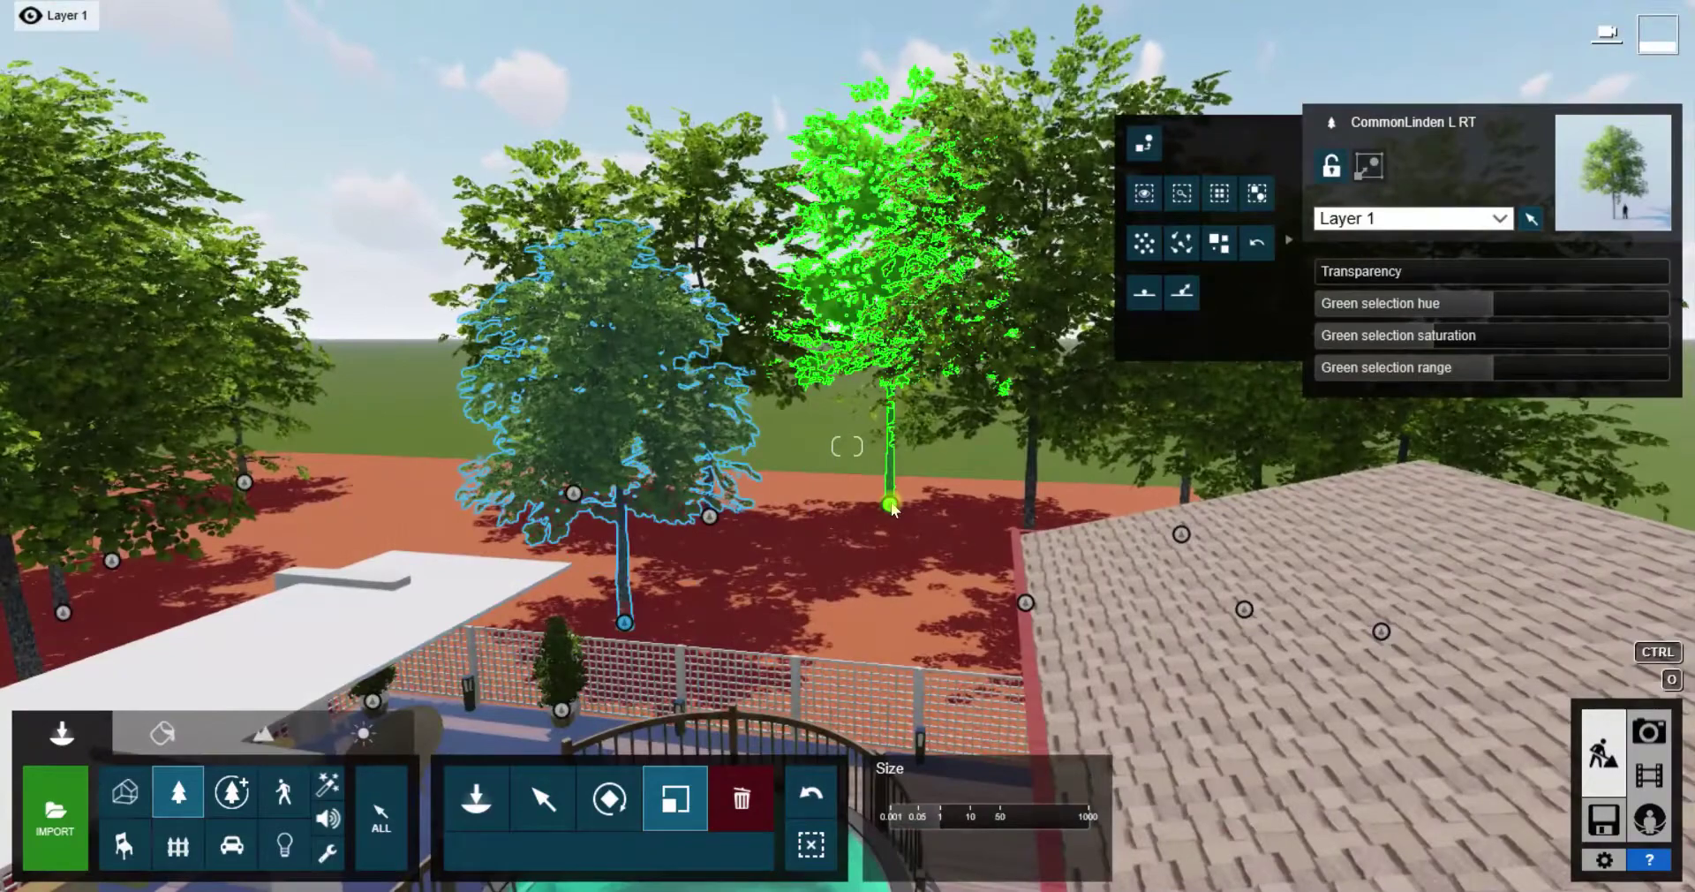
{"action": "left_click", "coordinate": [711, 516]}
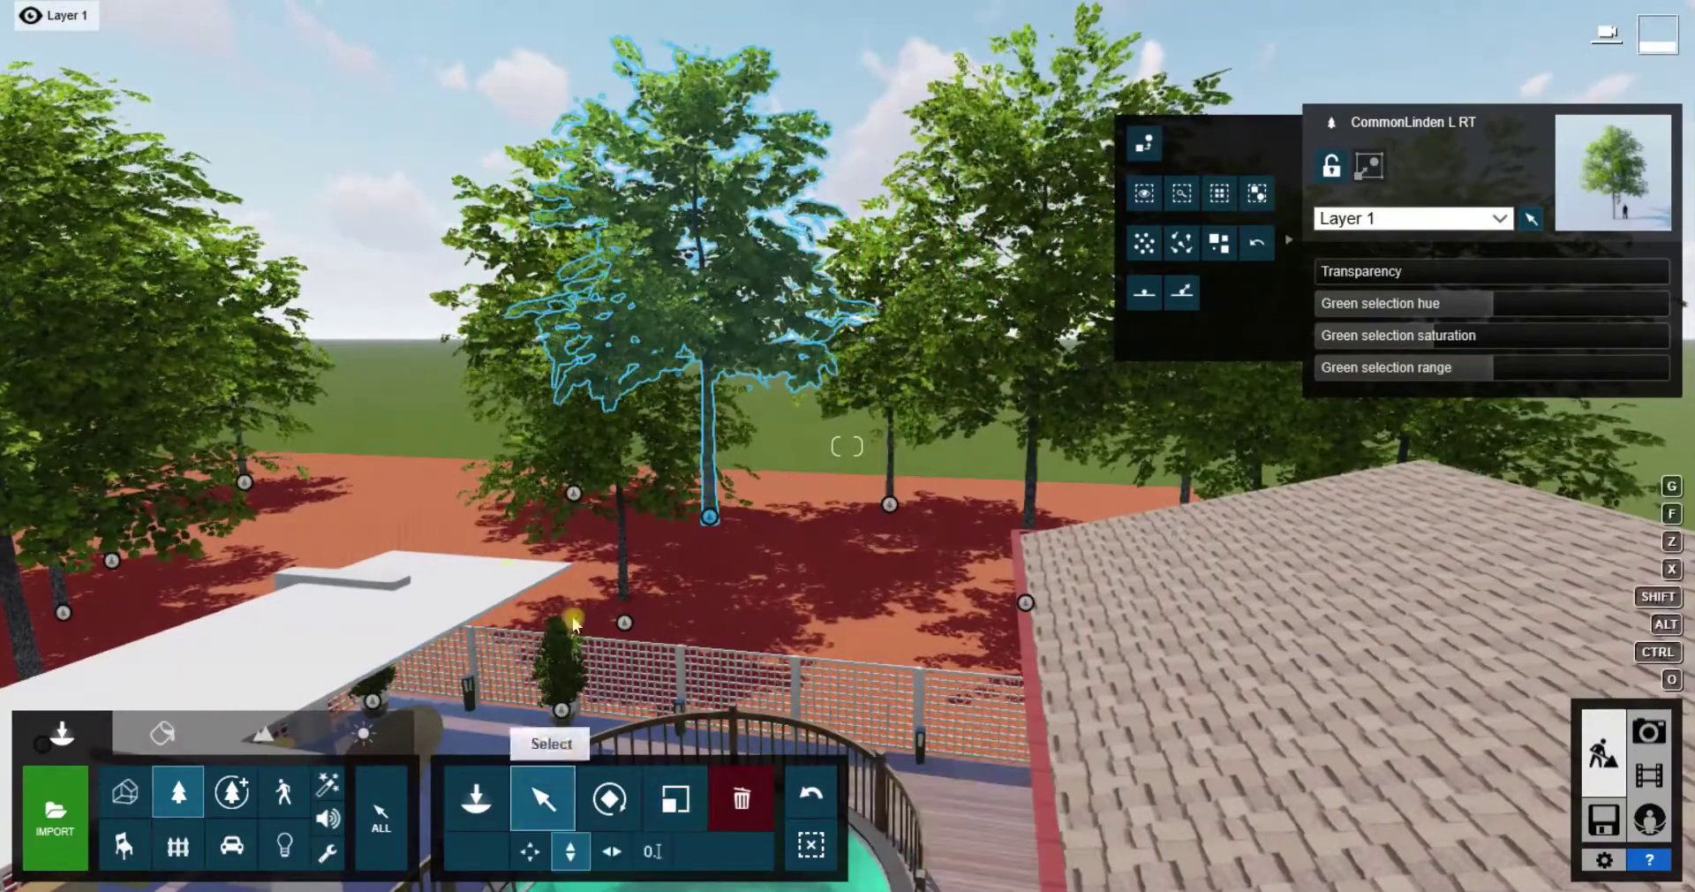
{"action": "mouse_move", "coordinate": [418, 475]}
{"action": "left_mouse_down"}
{"action": "mouse_move", "coordinate": [859, 461]}
{"action": "mouse_move", "coordinate": [519, 413]}
{"action": "left_mouse_up"}
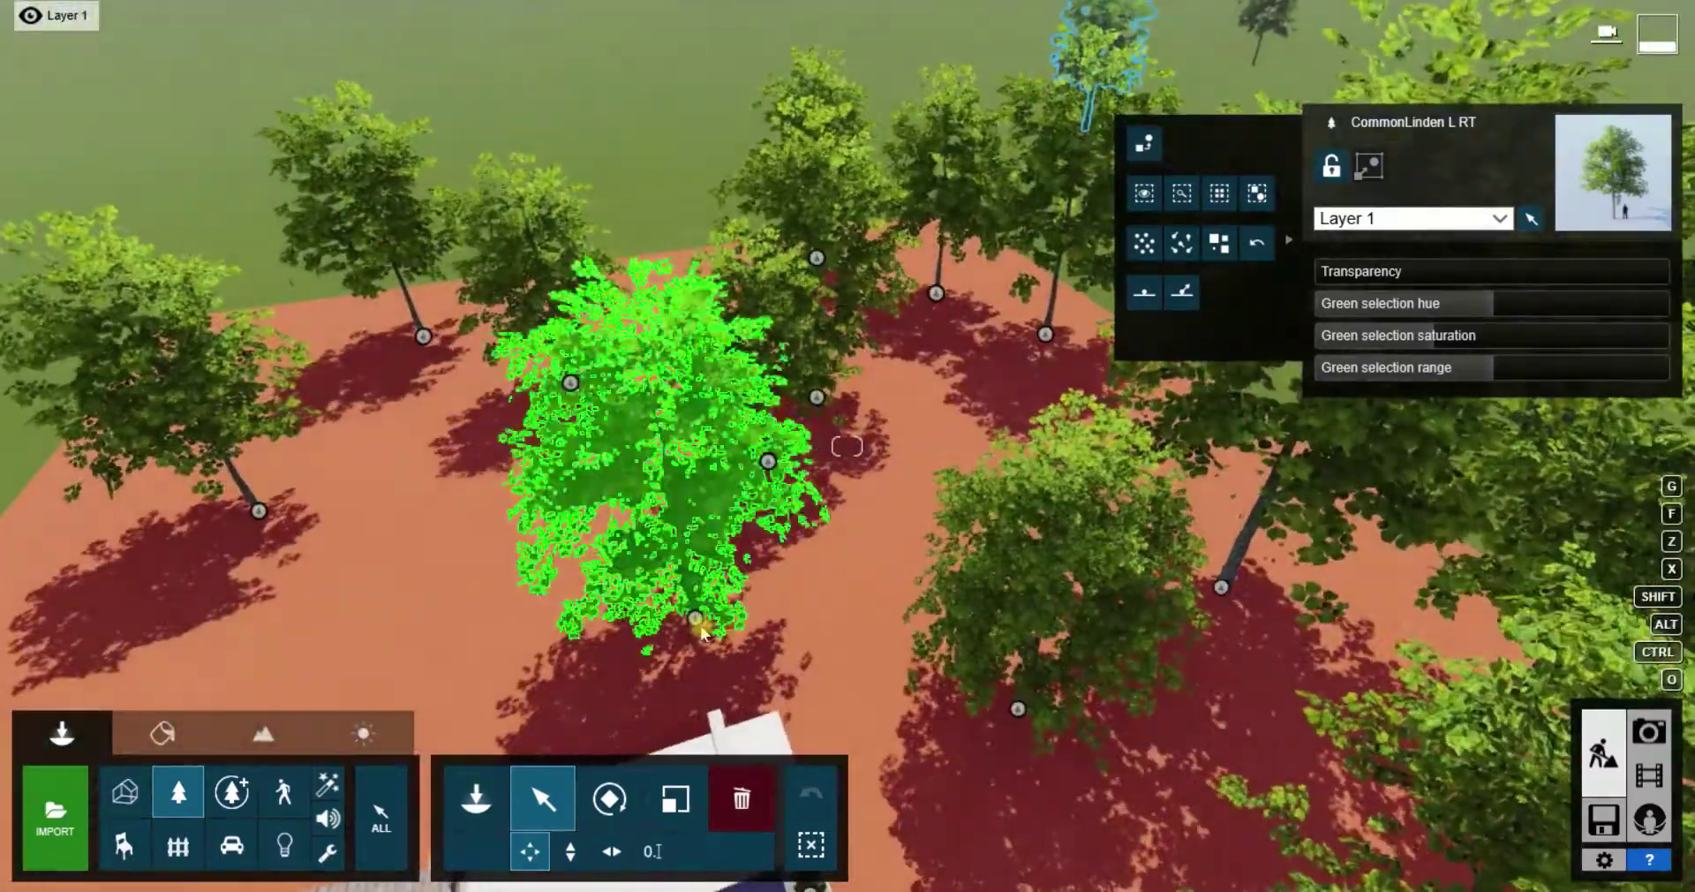
{"action": "left_click_drag", "start_coordinate": [696, 618], "coordinate": [936, 455]}
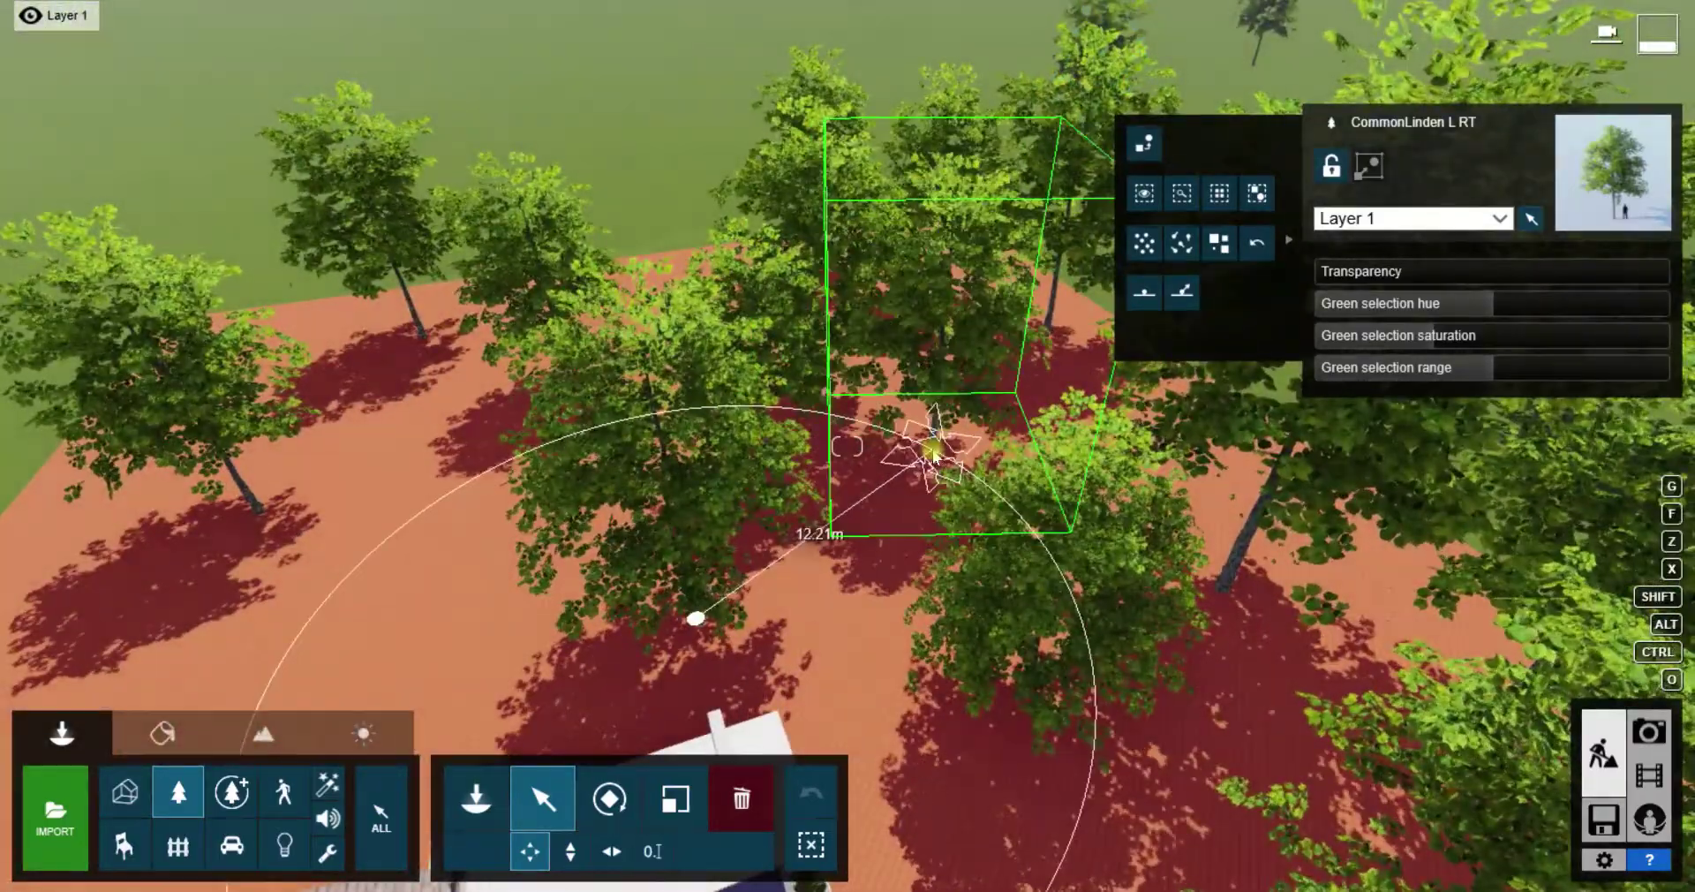
{"action": "left_click", "coordinate": [675, 799]}
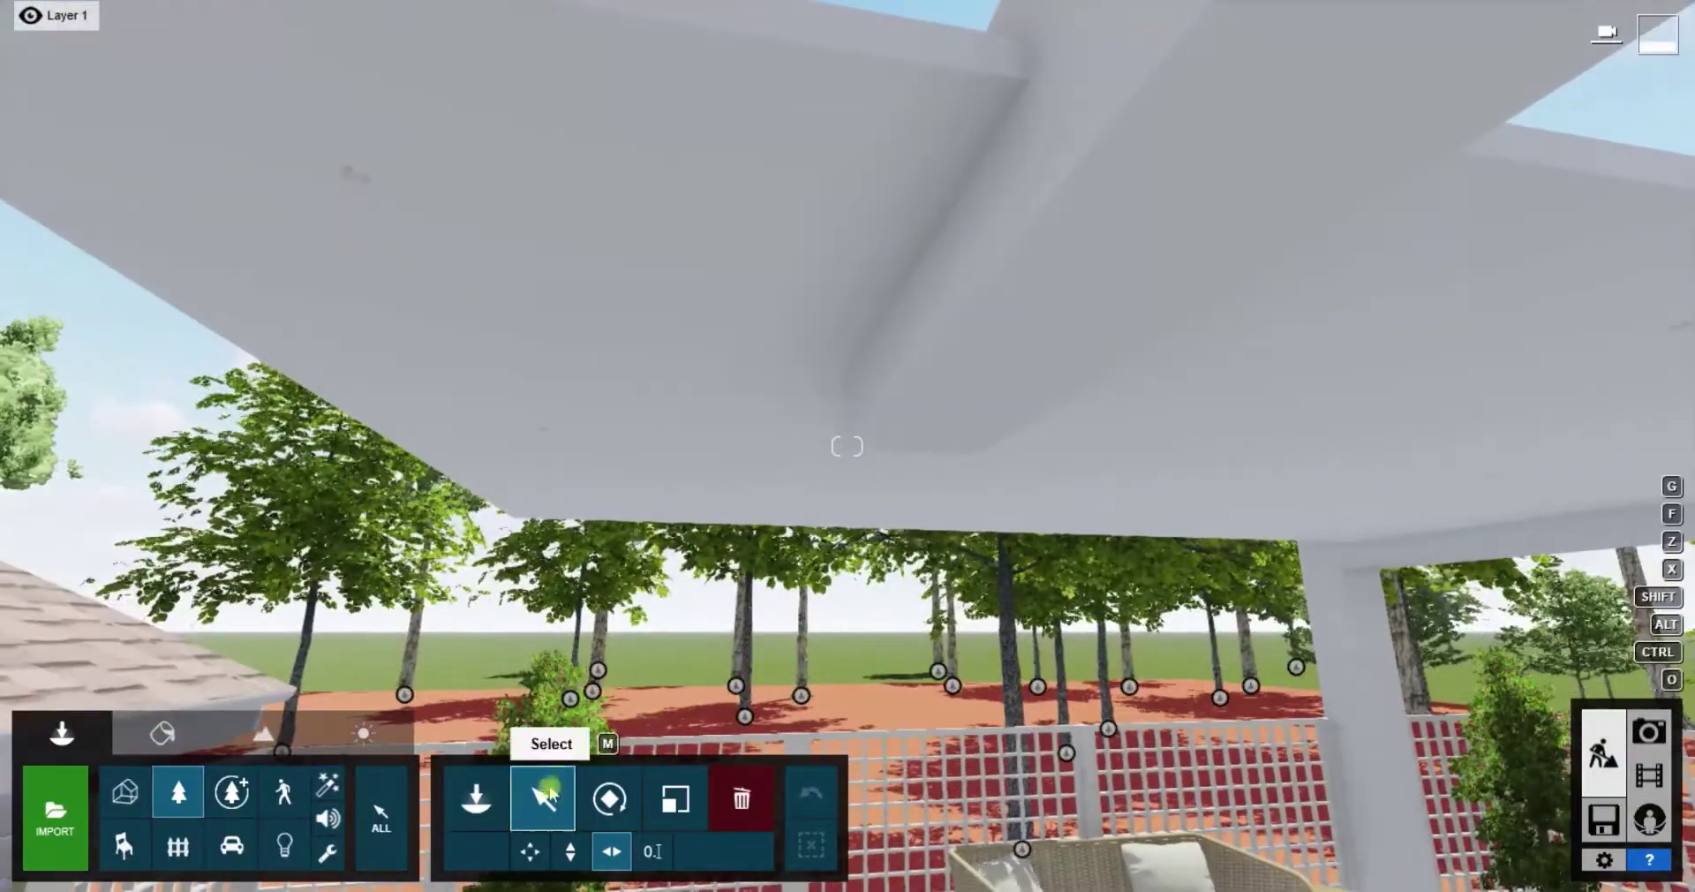
Give the pergola ceiling a Standard material with a darker colour
{"action": "left_click", "coordinate": [162, 733]}
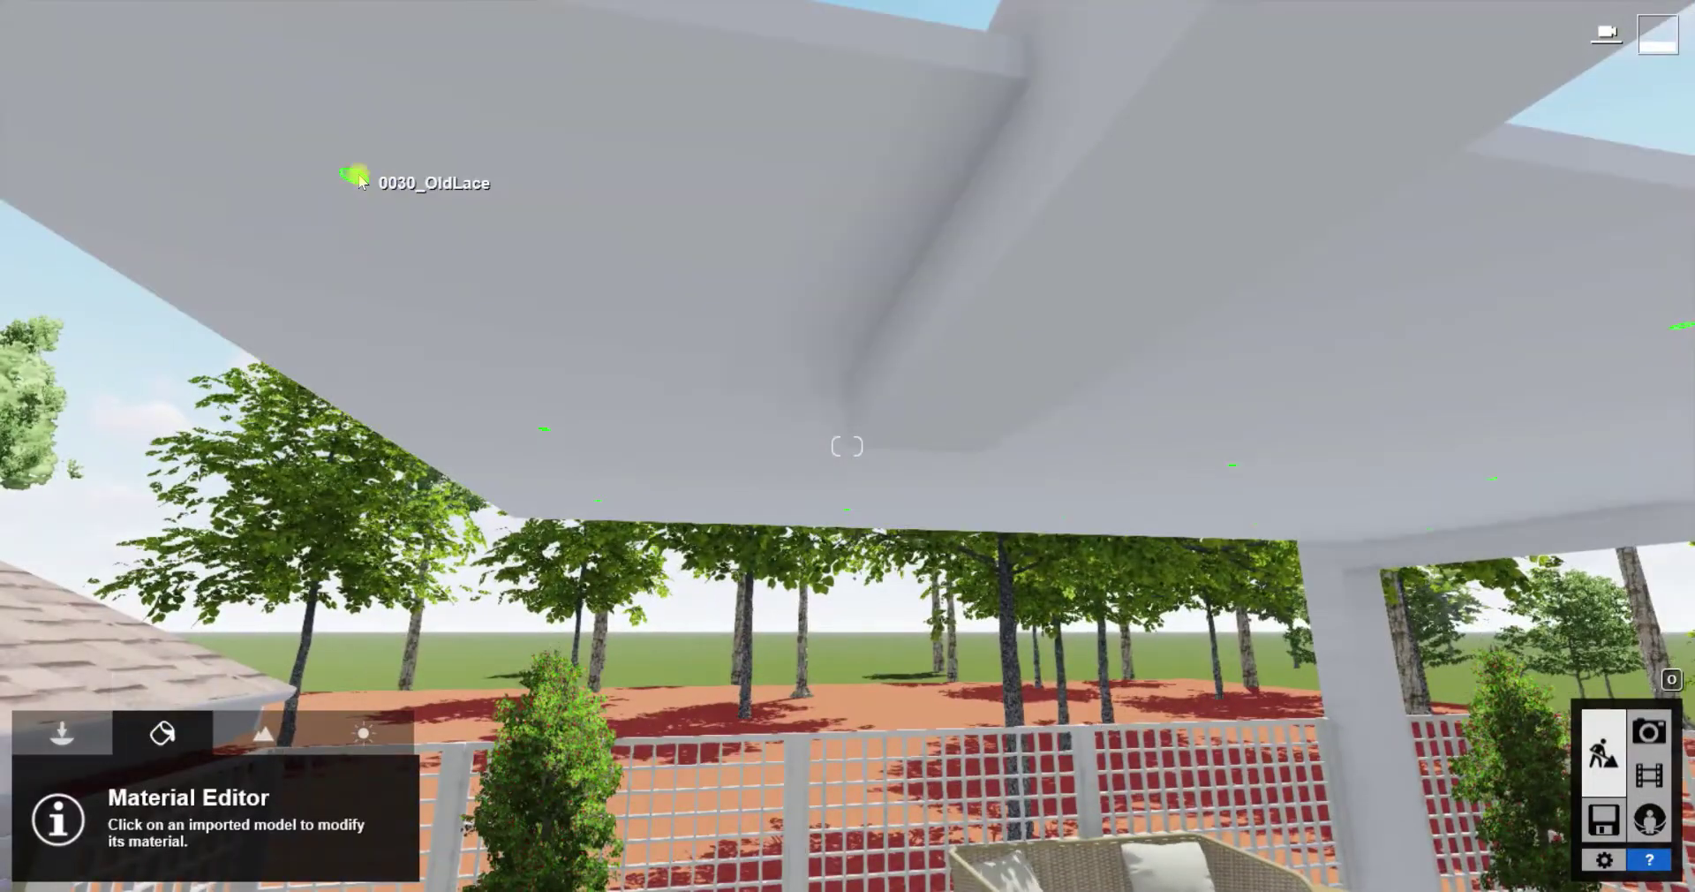
{"action": "left_click", "coordinate": [352, 172]}
{"action": "left_click", "coordinate": [61, 470]}
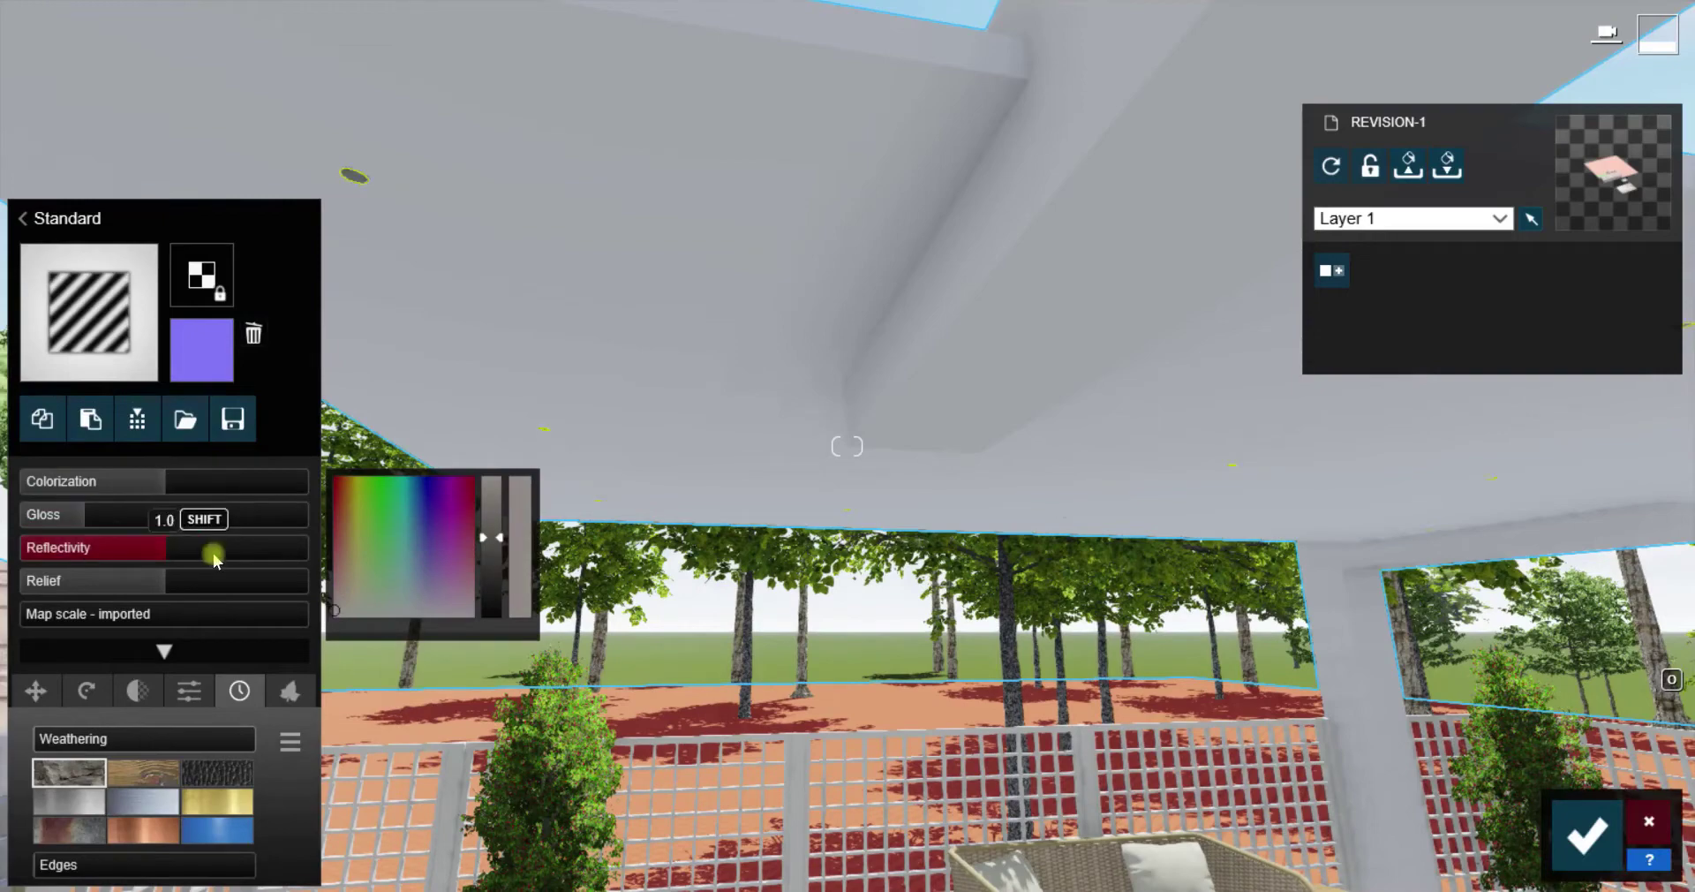
{"action": "left_click", "coordinate": [1569, 827]}
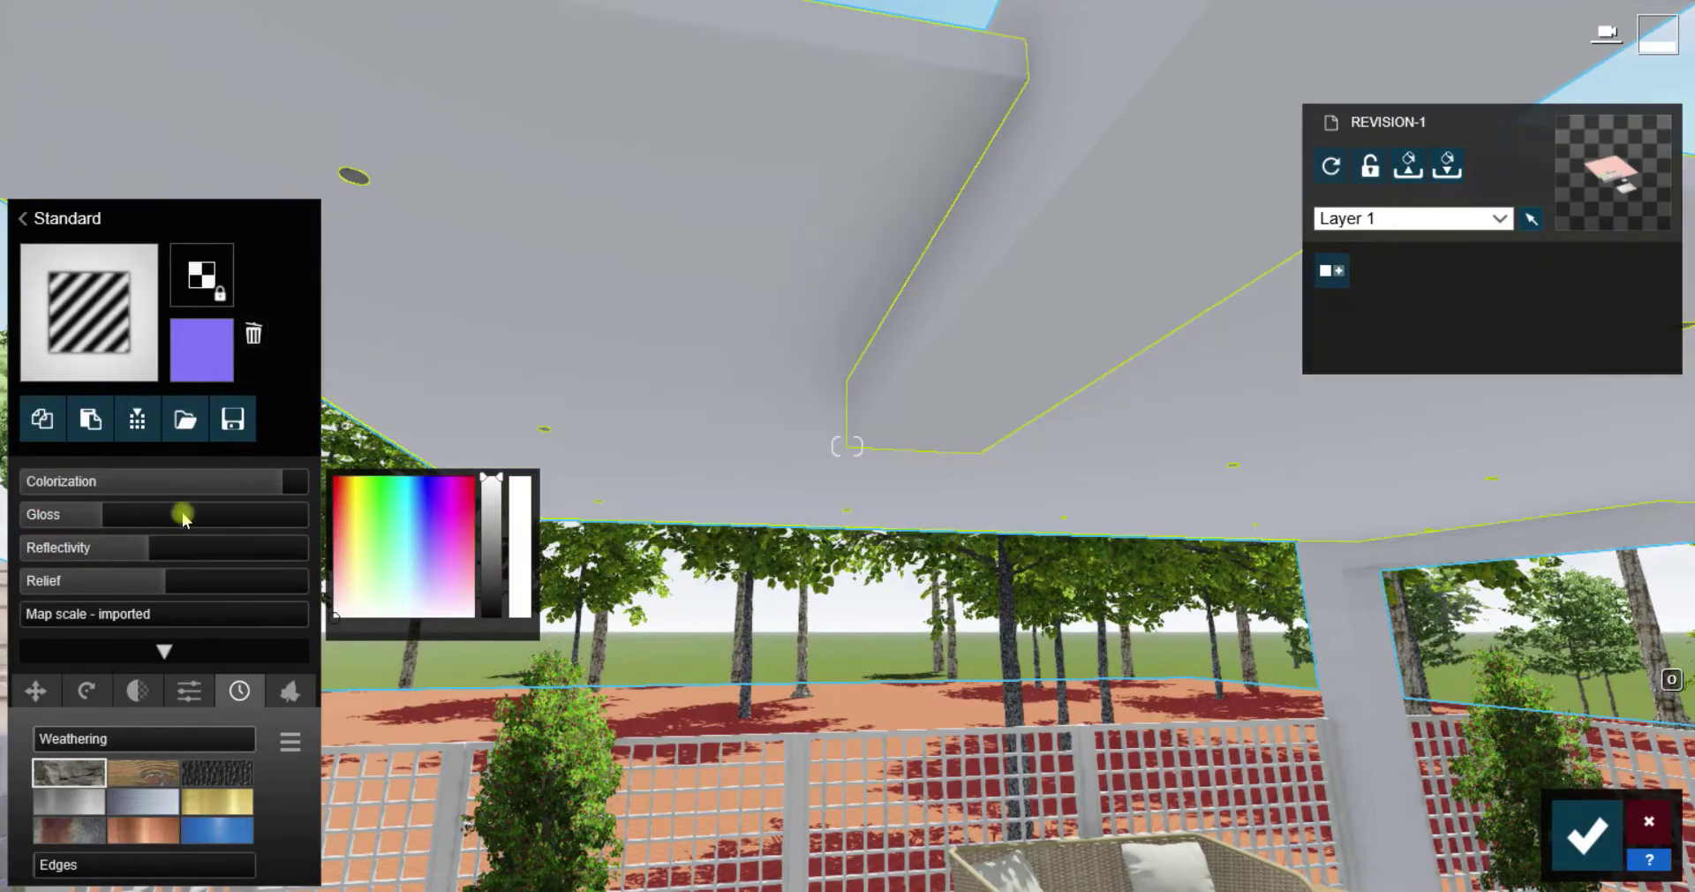
{"action": "left_click", "coordinate": [374, 575]}
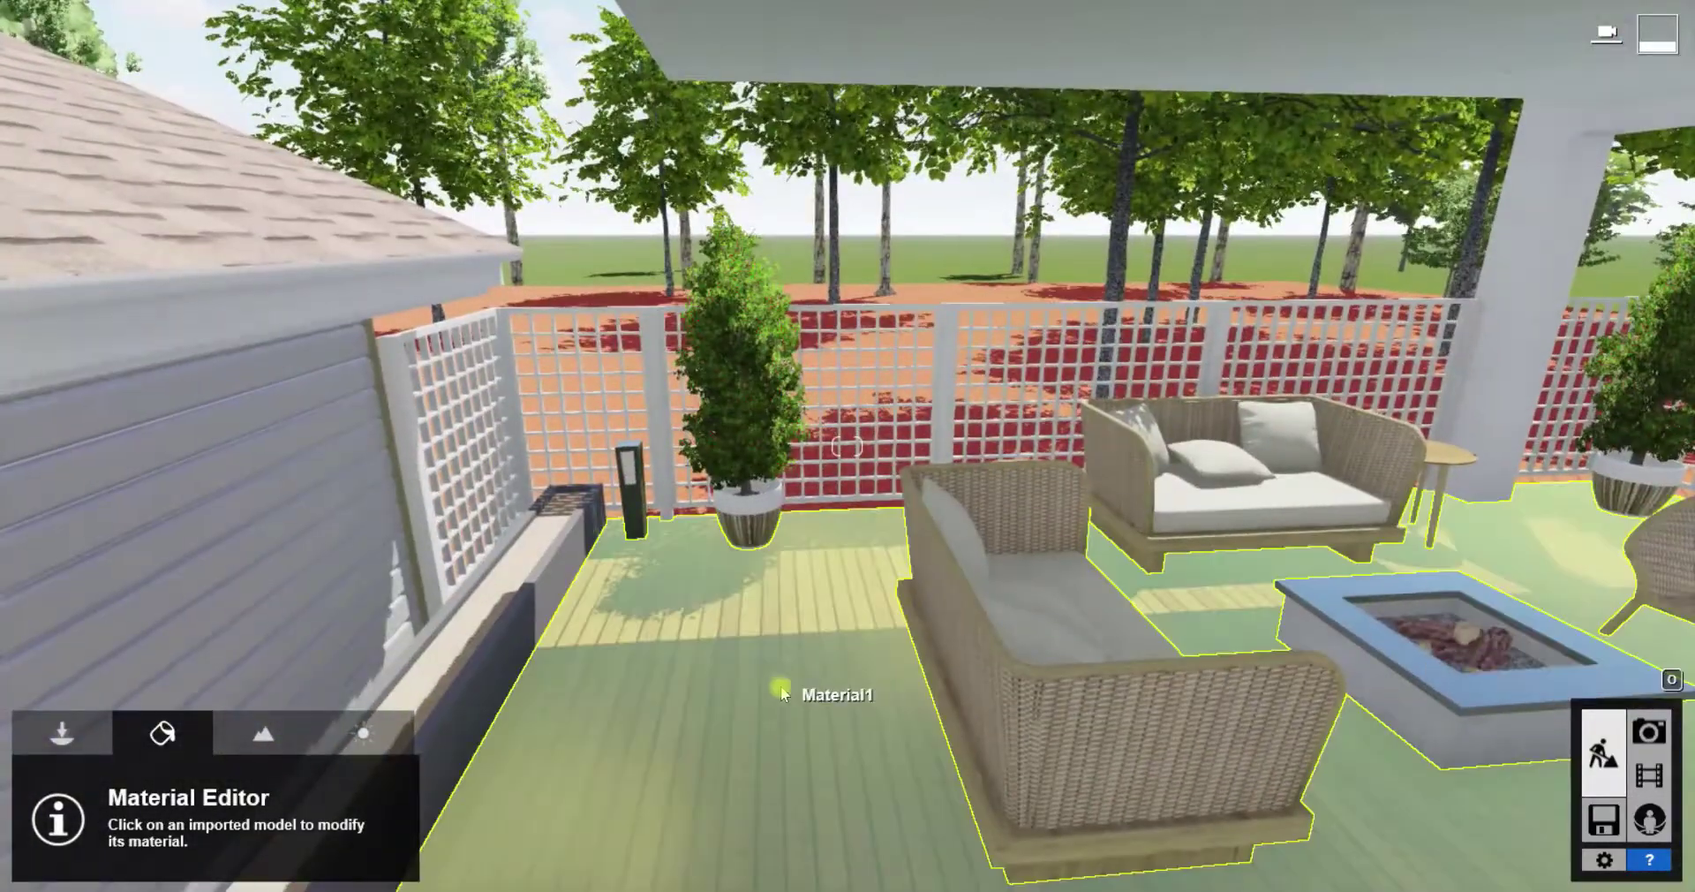
Load a horizontal wood JPG as the roof underside's colour map at a custom scale
{"action": "left_click", "coordinate": [781, 693]}
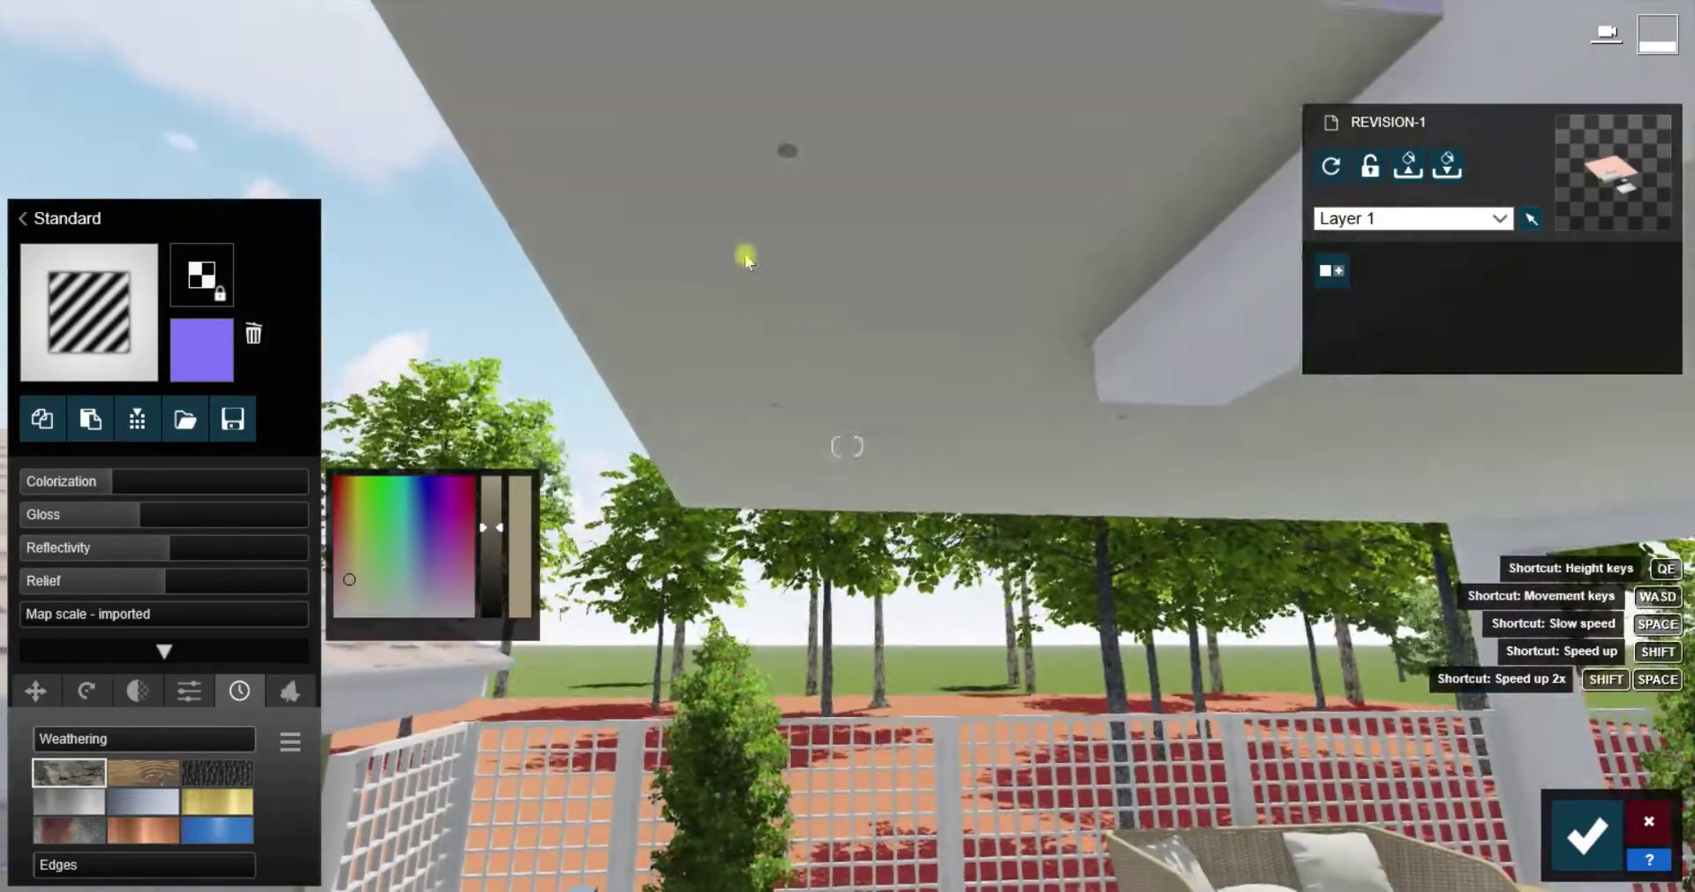
{"action": "left_click", "coordinate": [202, 275]}
{"action": "scroll", "coordinate": [535, 587], "scroll_direction": "down", "scroll_amount": 3}
{"action": "left_click", "coordinate": [260, 221]}
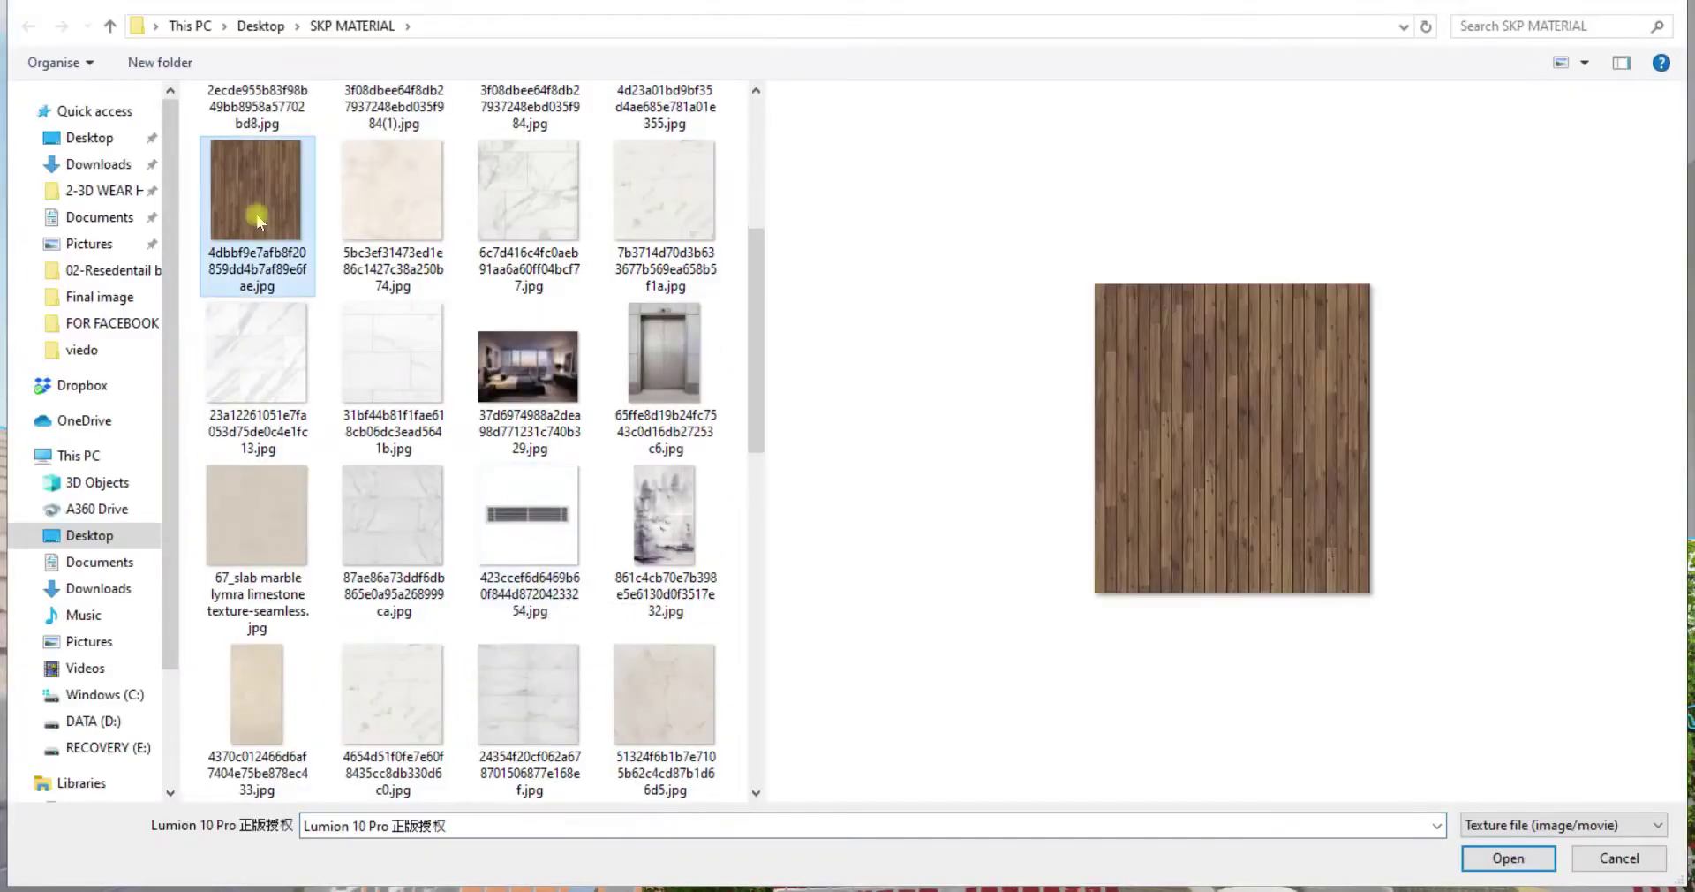
{"action": "scroll", "coordinate": [615, 654], "scroll_direction": "down", "scroll_amount": 3}
{"action": "left_click", "coordinate": [256, 649]}
{"action": "double_click", "coordinate": [256, 649]}
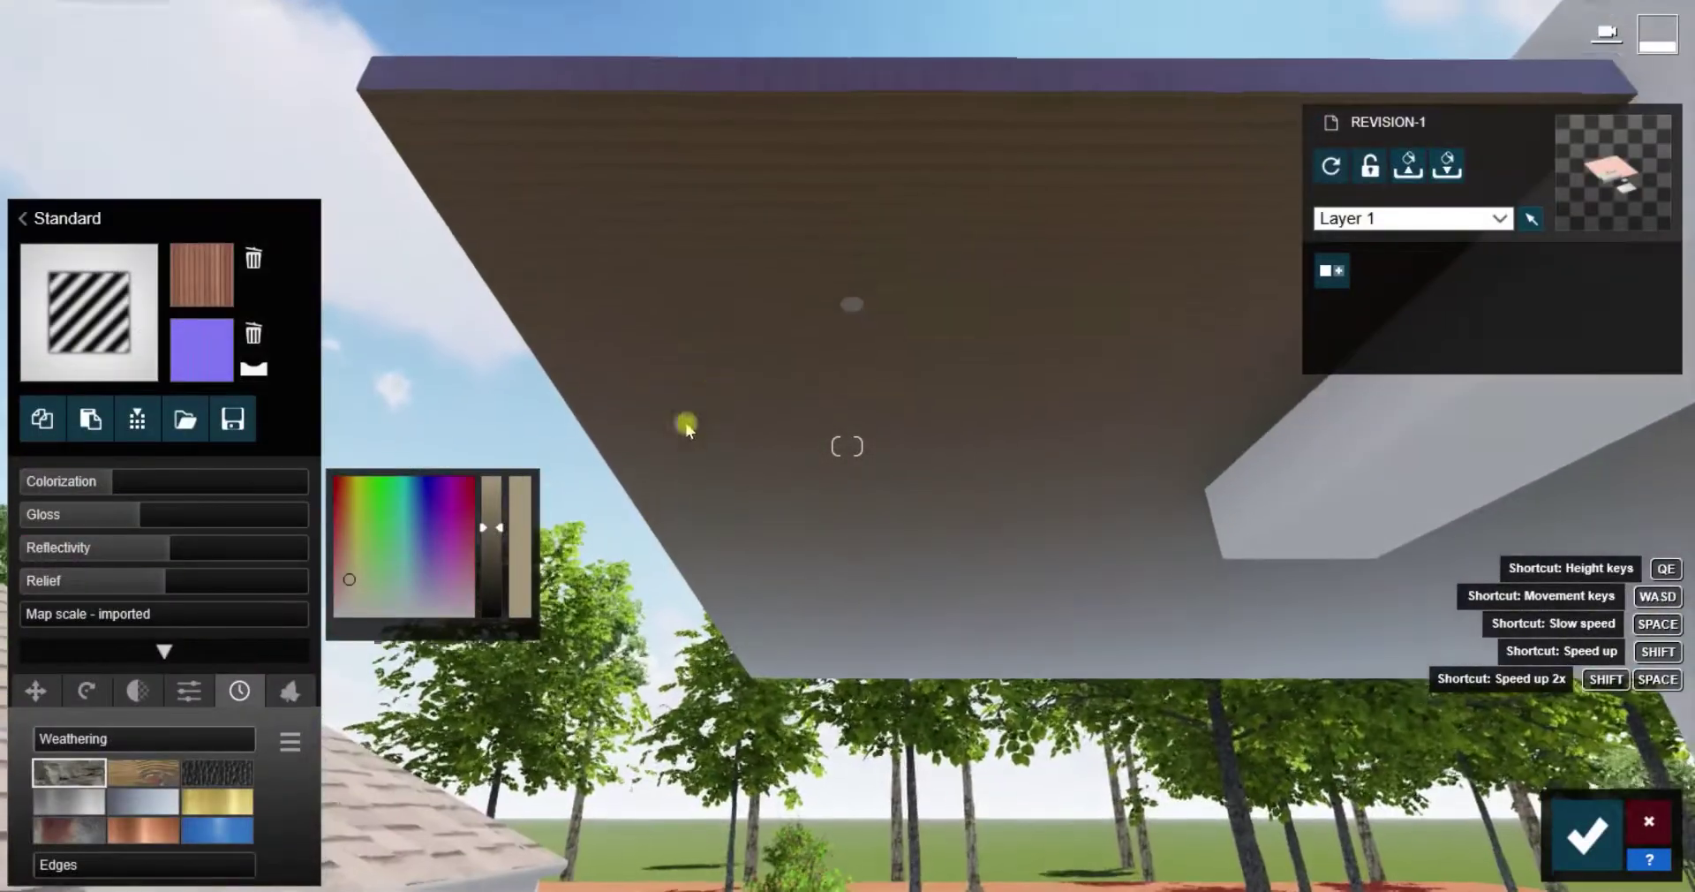
{"action": "left_click", "coordinate": [77, 617]}
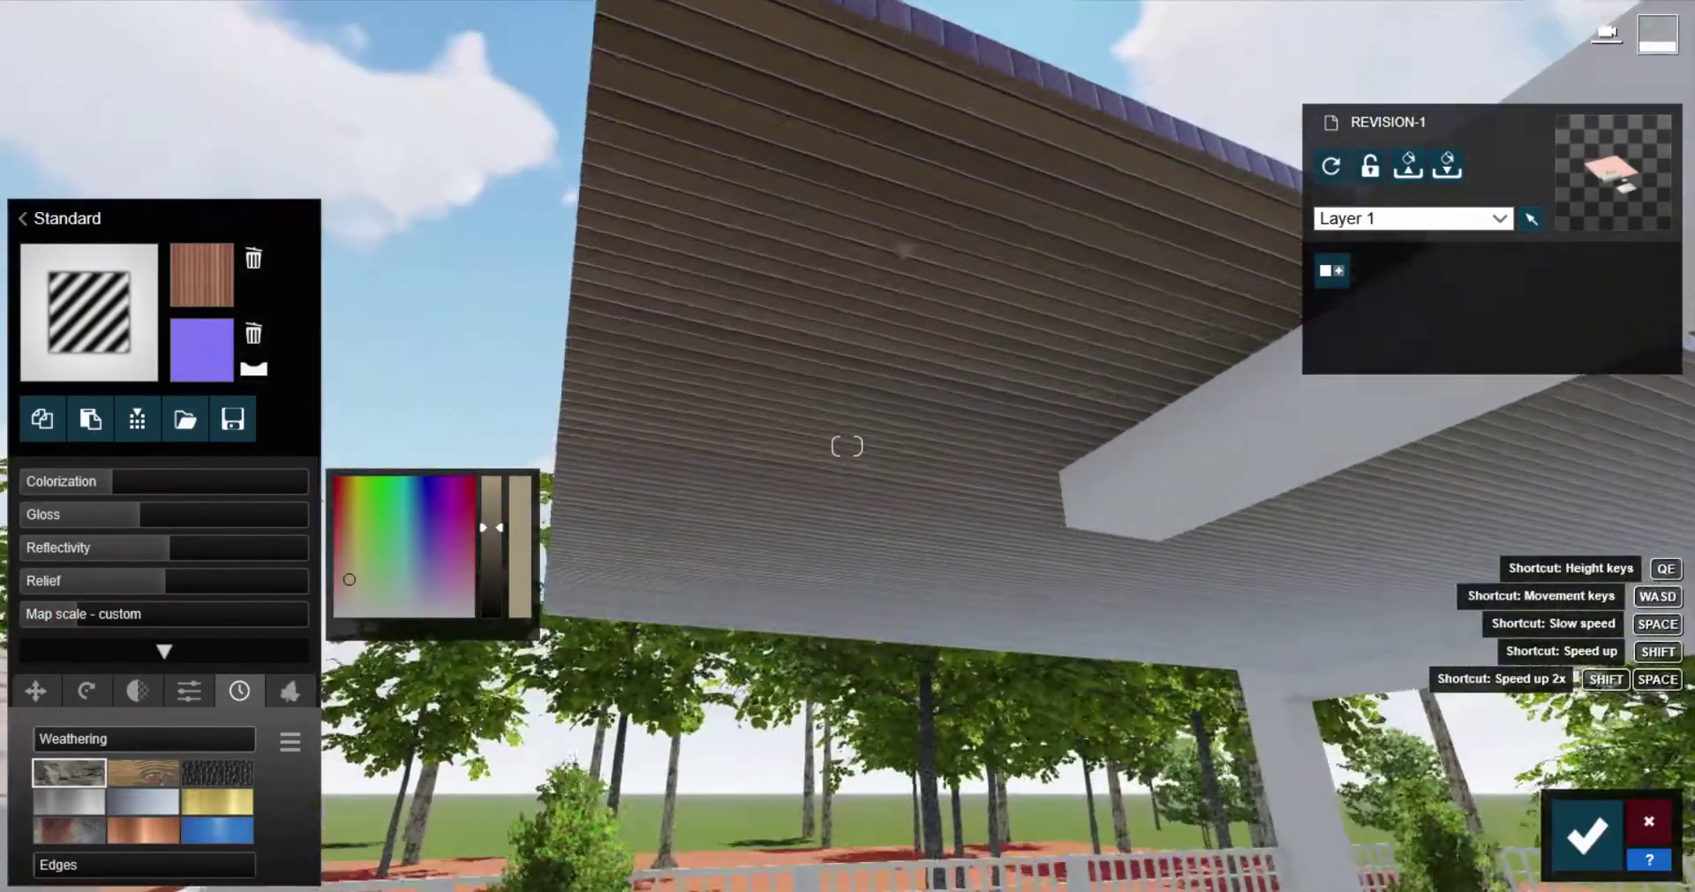
{"action": "left_click_drag", "start_coordinate": [77, 618], "coordinate": [88, 613]}
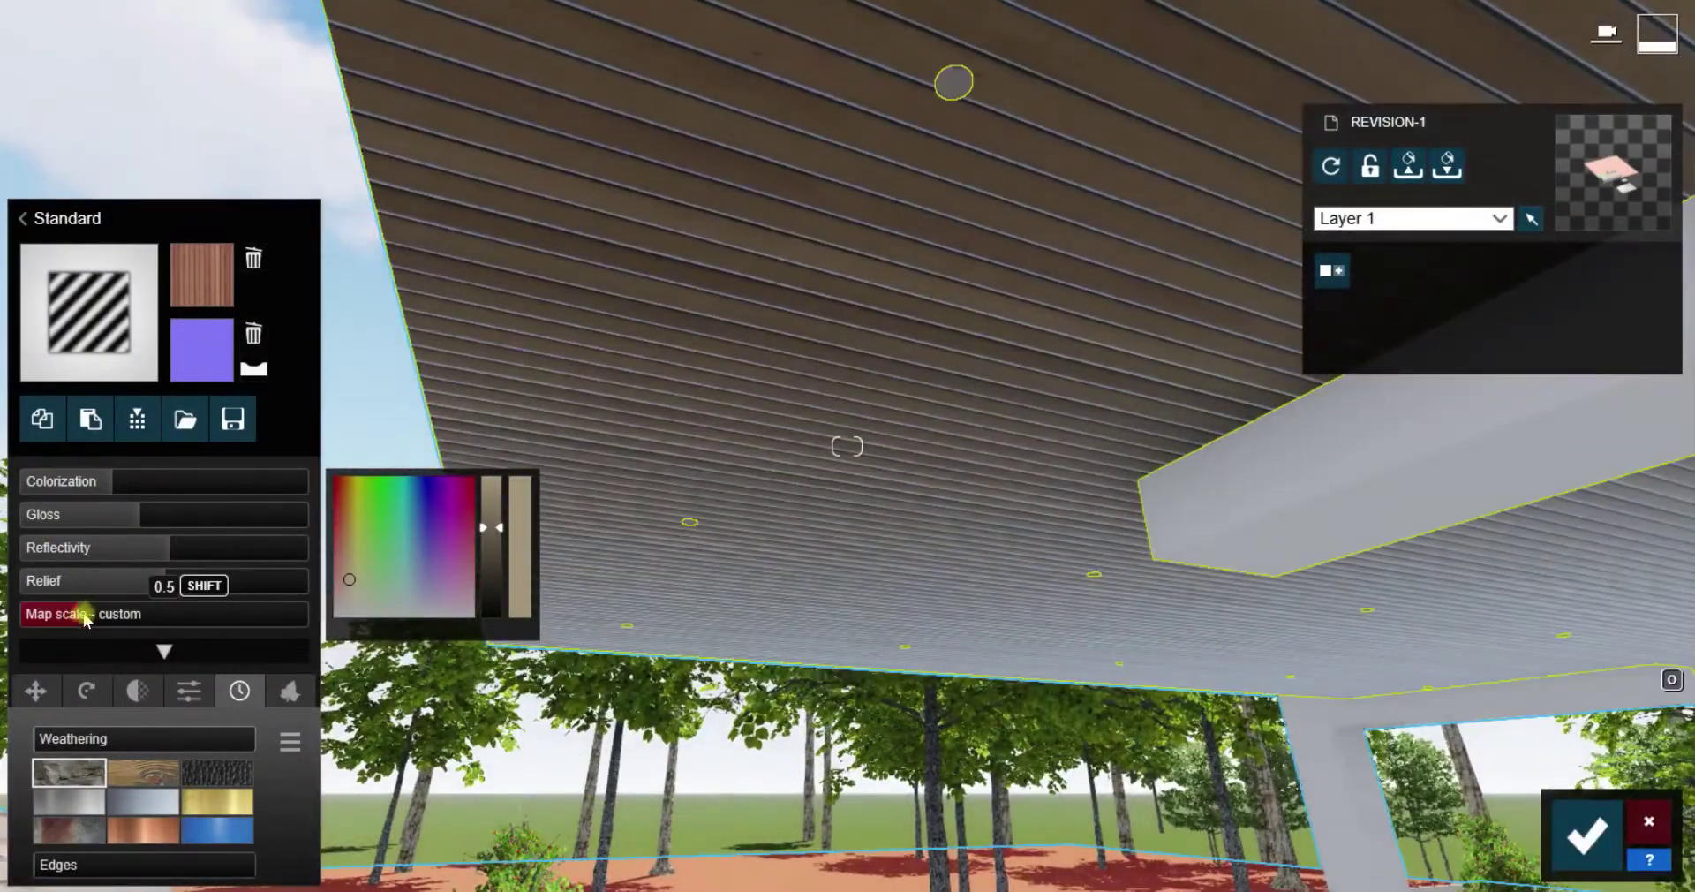
{"action": "right_click_drag", "start_coordinate": [87, 613], "coordinate": [94, 516]}
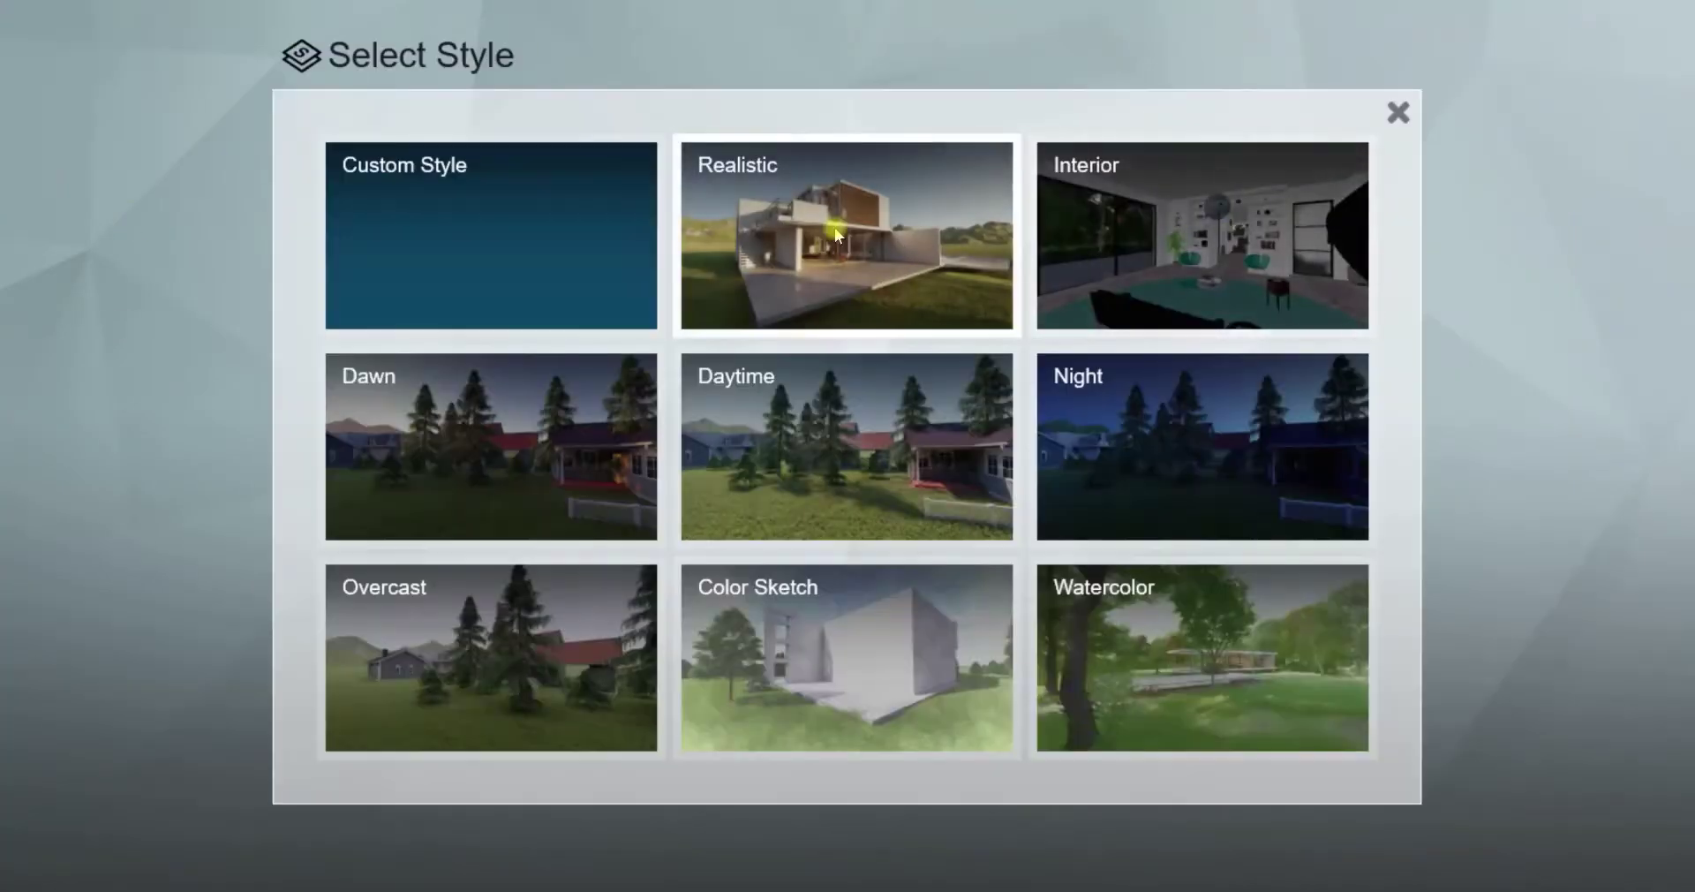
{"action": "left_click", "coordinate": [836, 232]}
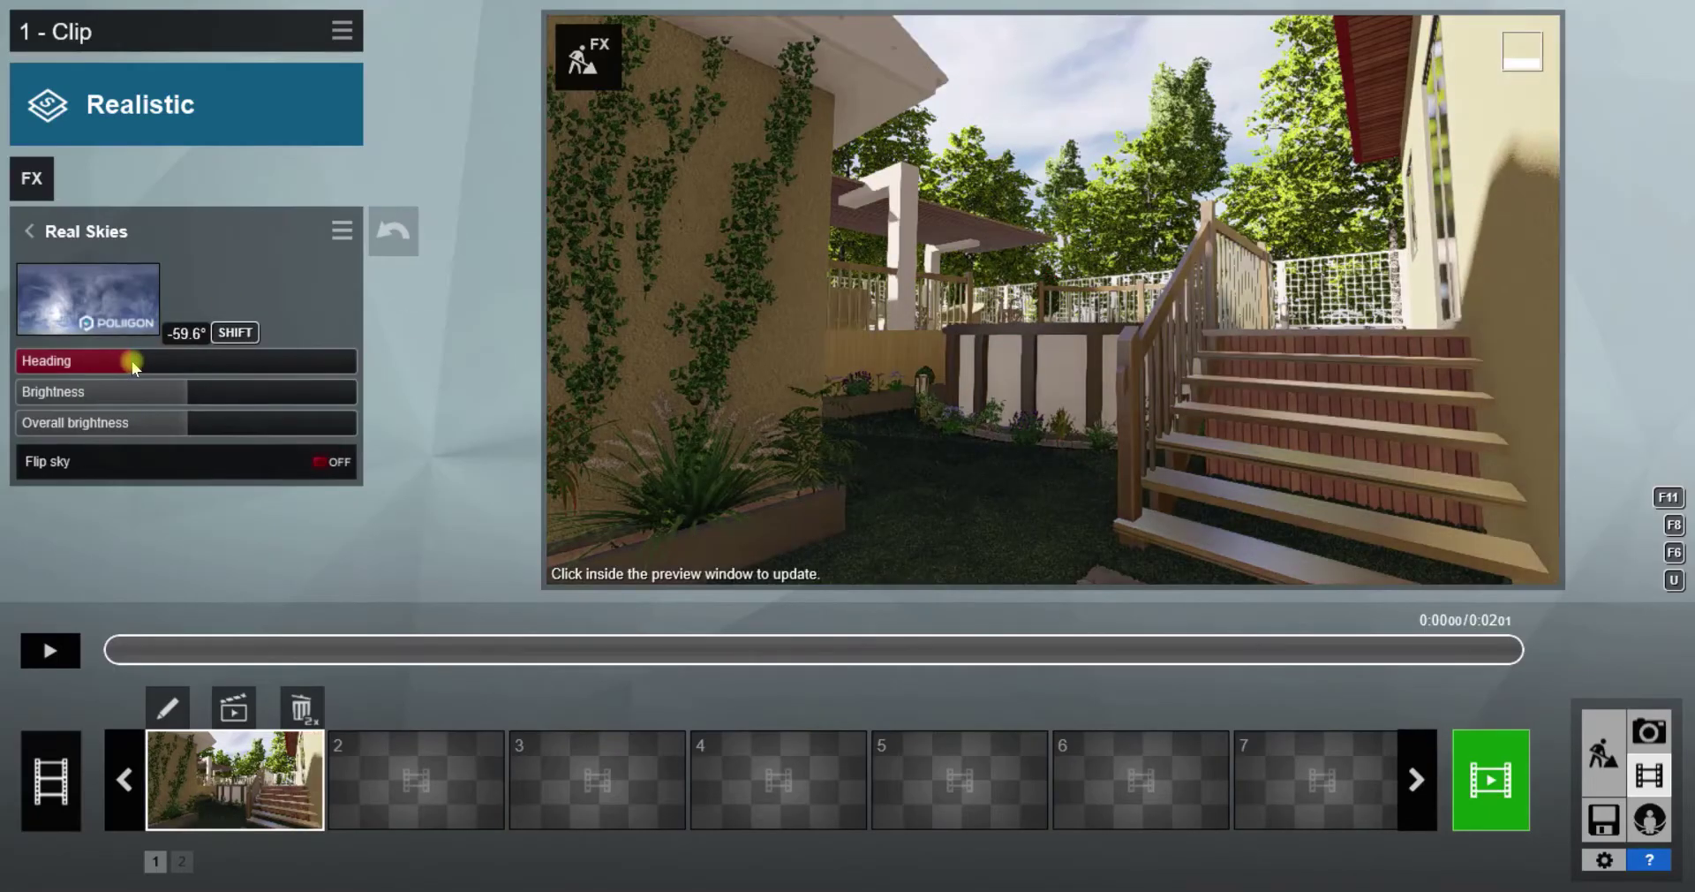
Rotate the sky heading to -180° and colour-correct: lower temperature, brightness 0.7, Limit high 1.0
{"action": "mouse_move", "coordinate": [131, 360]}
{"action": "left_mouse_down"}
{"action": "mouse_move", "coordinate": [2, 365]}
{"action": "mouse_move", "coordinate": [175, 363]}
{"action": "left_mouse_up"}
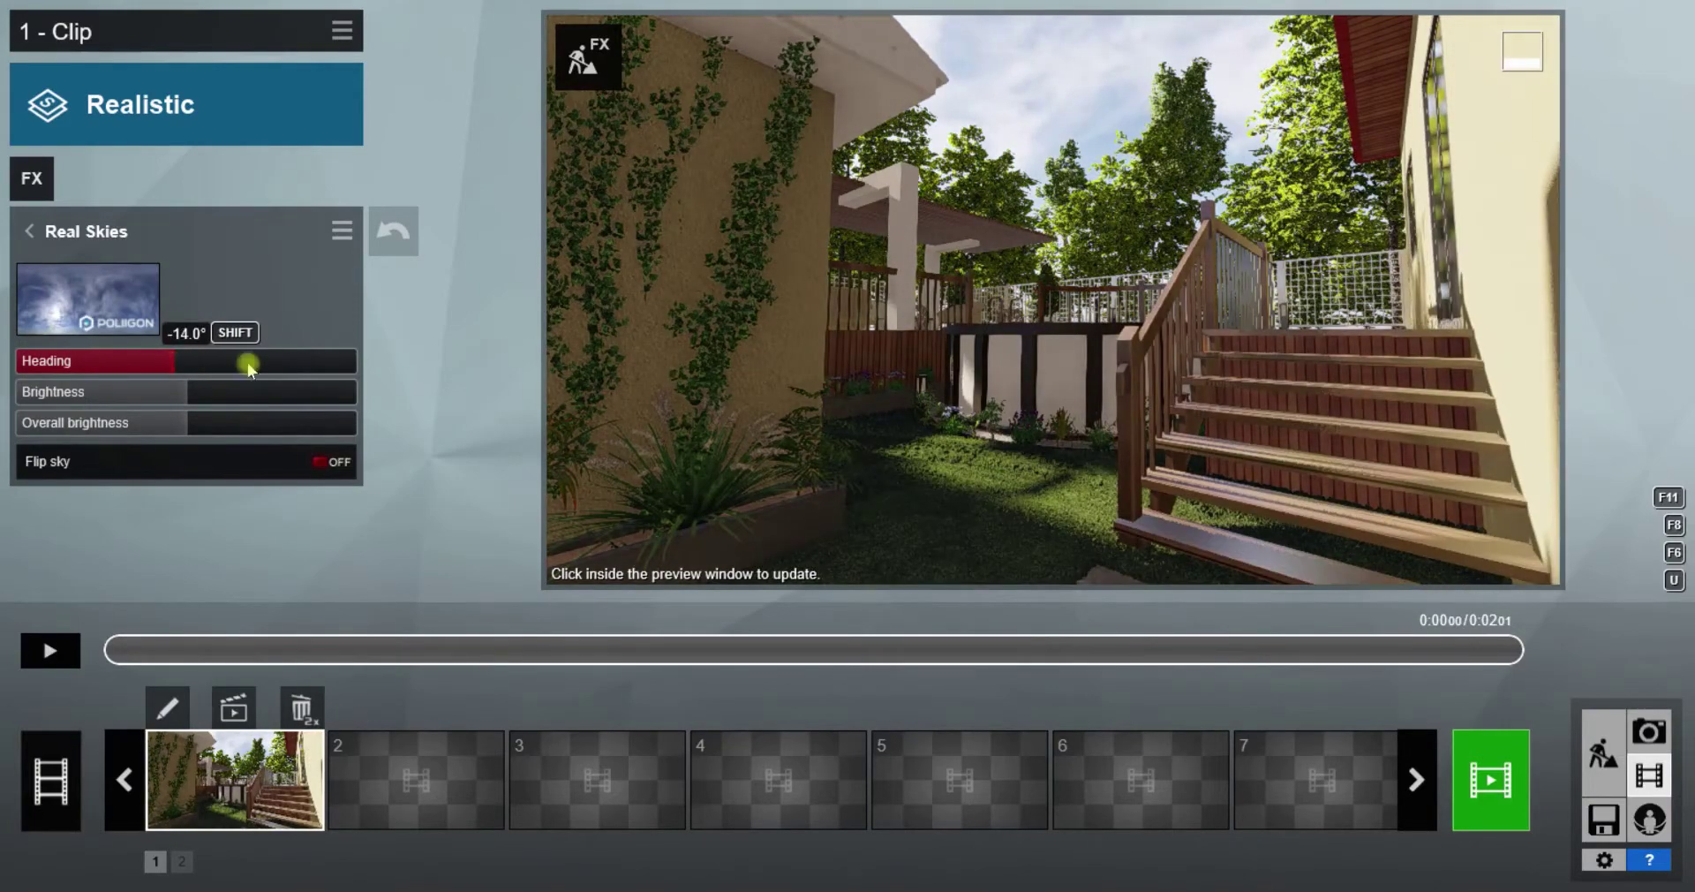
{"action": "left_click", "coordinate": [1084, 334]}
{"action": "left_click", "coordinate": [58, 246]}
{"action": "left_click", "coordinate": [177, 333]}
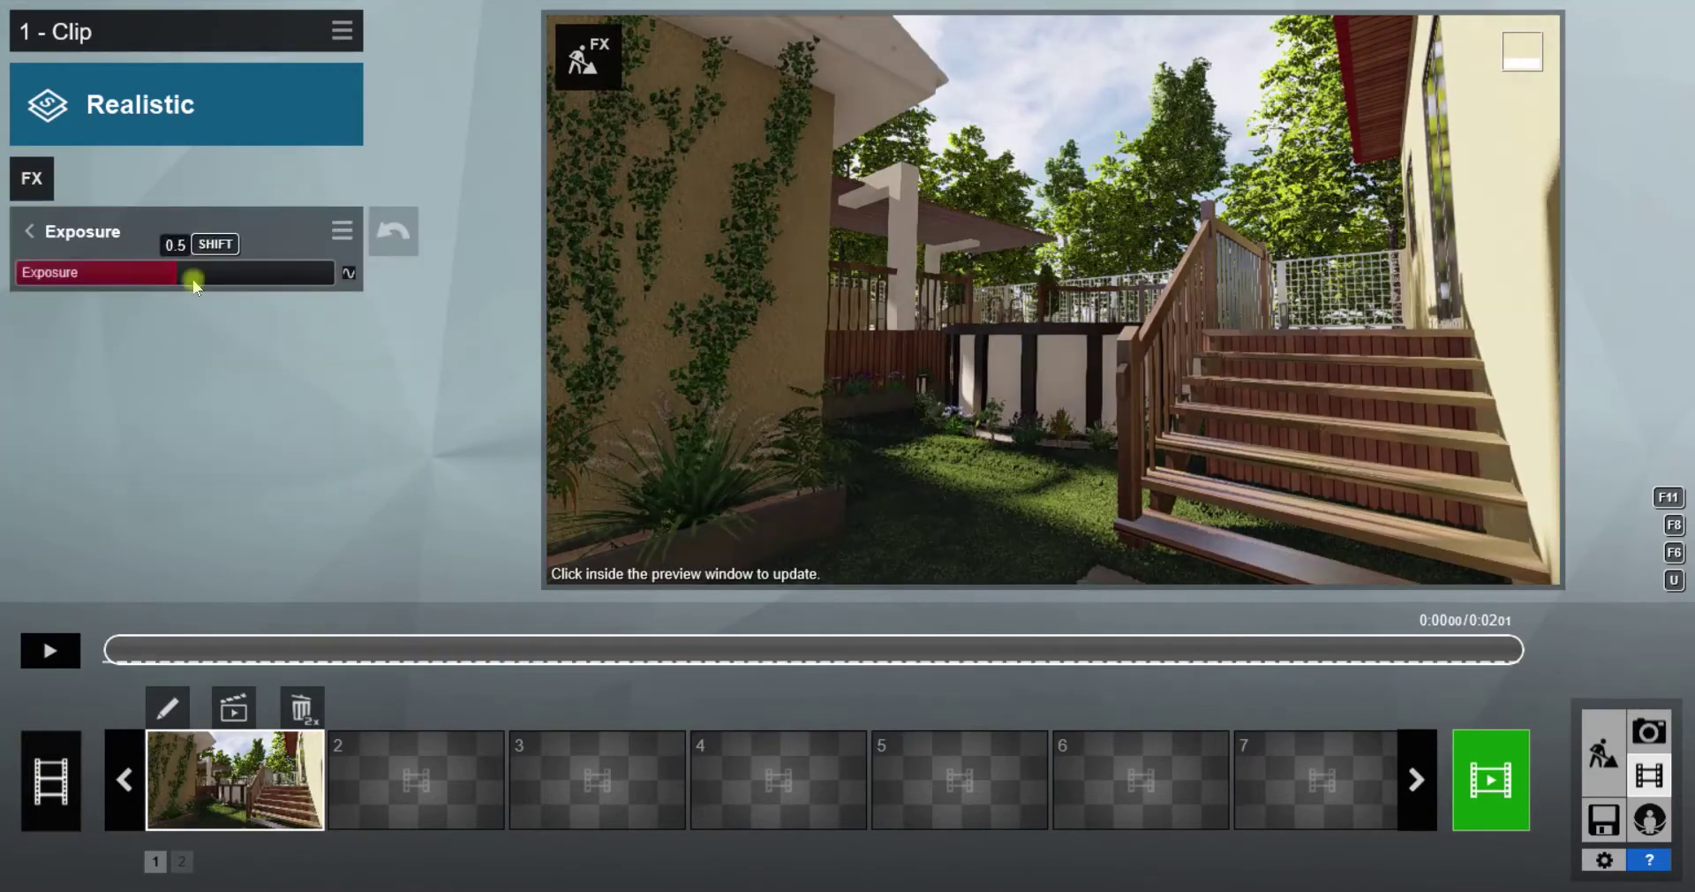
{"action": "left_click", "coordinate": [36, 231]}
{"action": "left_click", "coordinate": [151, 388]}
{"action": "left_click_drag", "start_coordinate": [240, 279], "coordinate": [231, 277]}
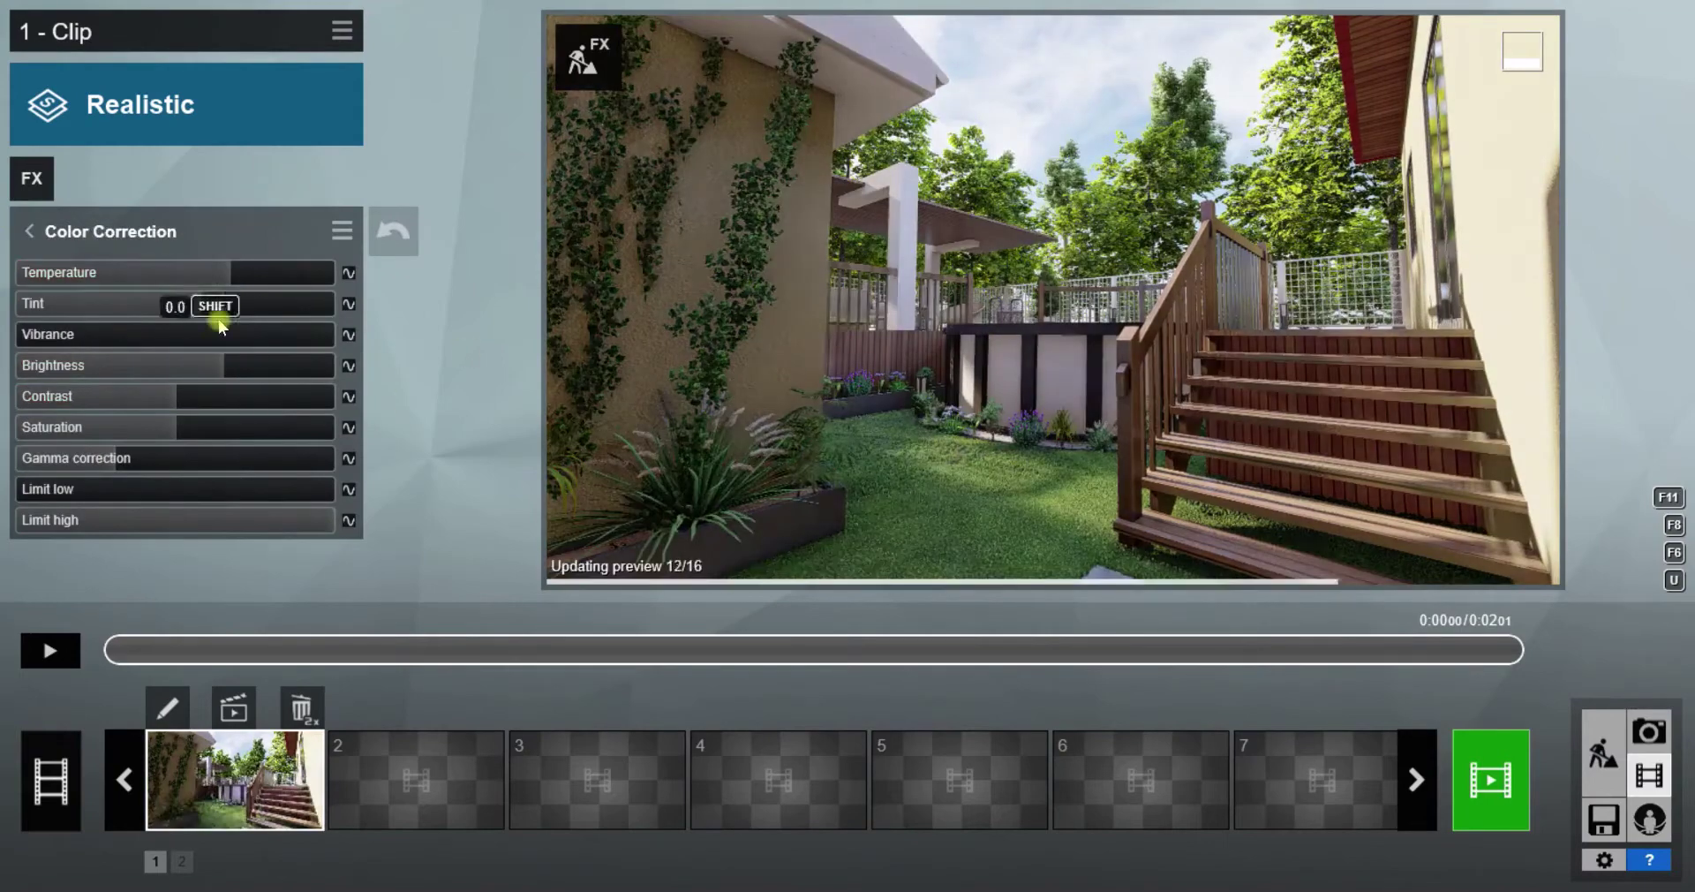
{"action": "mouse_move", "coordinate": [228, 367]}
{"action": "left_mouse_down"}
{"action": "mouse_move", "coordinate": [255, 377]}
{"action": "mouse_move", "coordinate": [182, 403]}
{"action": "mouse_move", "coordinate": [265, 393]}
{"action": "left_mouse_up"}
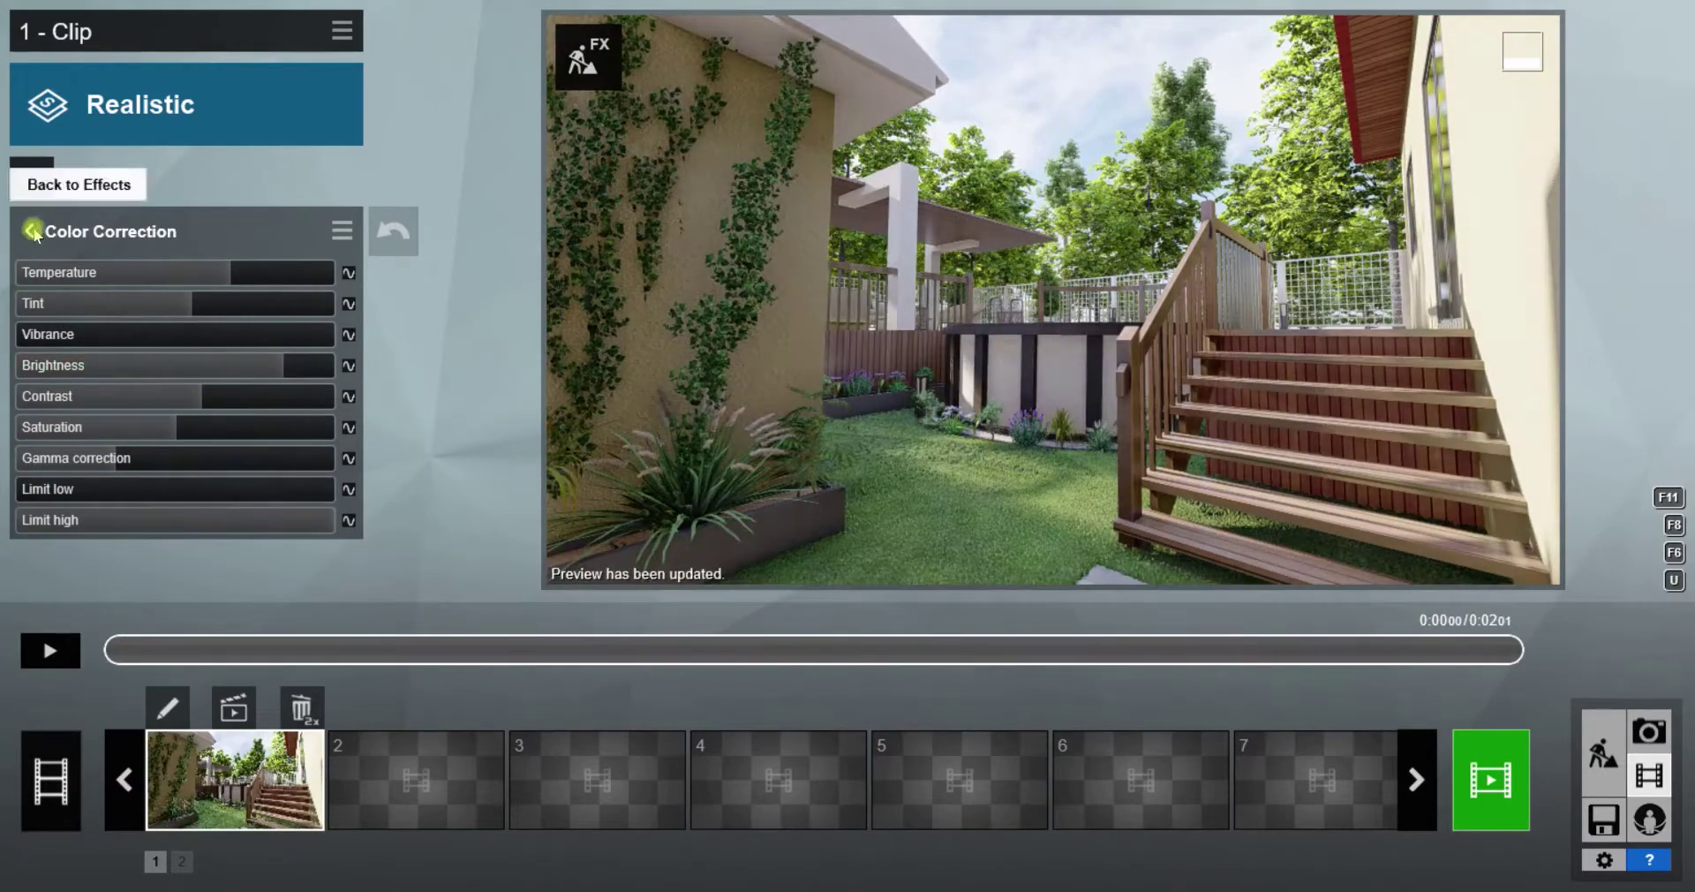
{"action": "left_click_drag", "start_coordinate": [292, 521], "coordinate": [331, 524]}
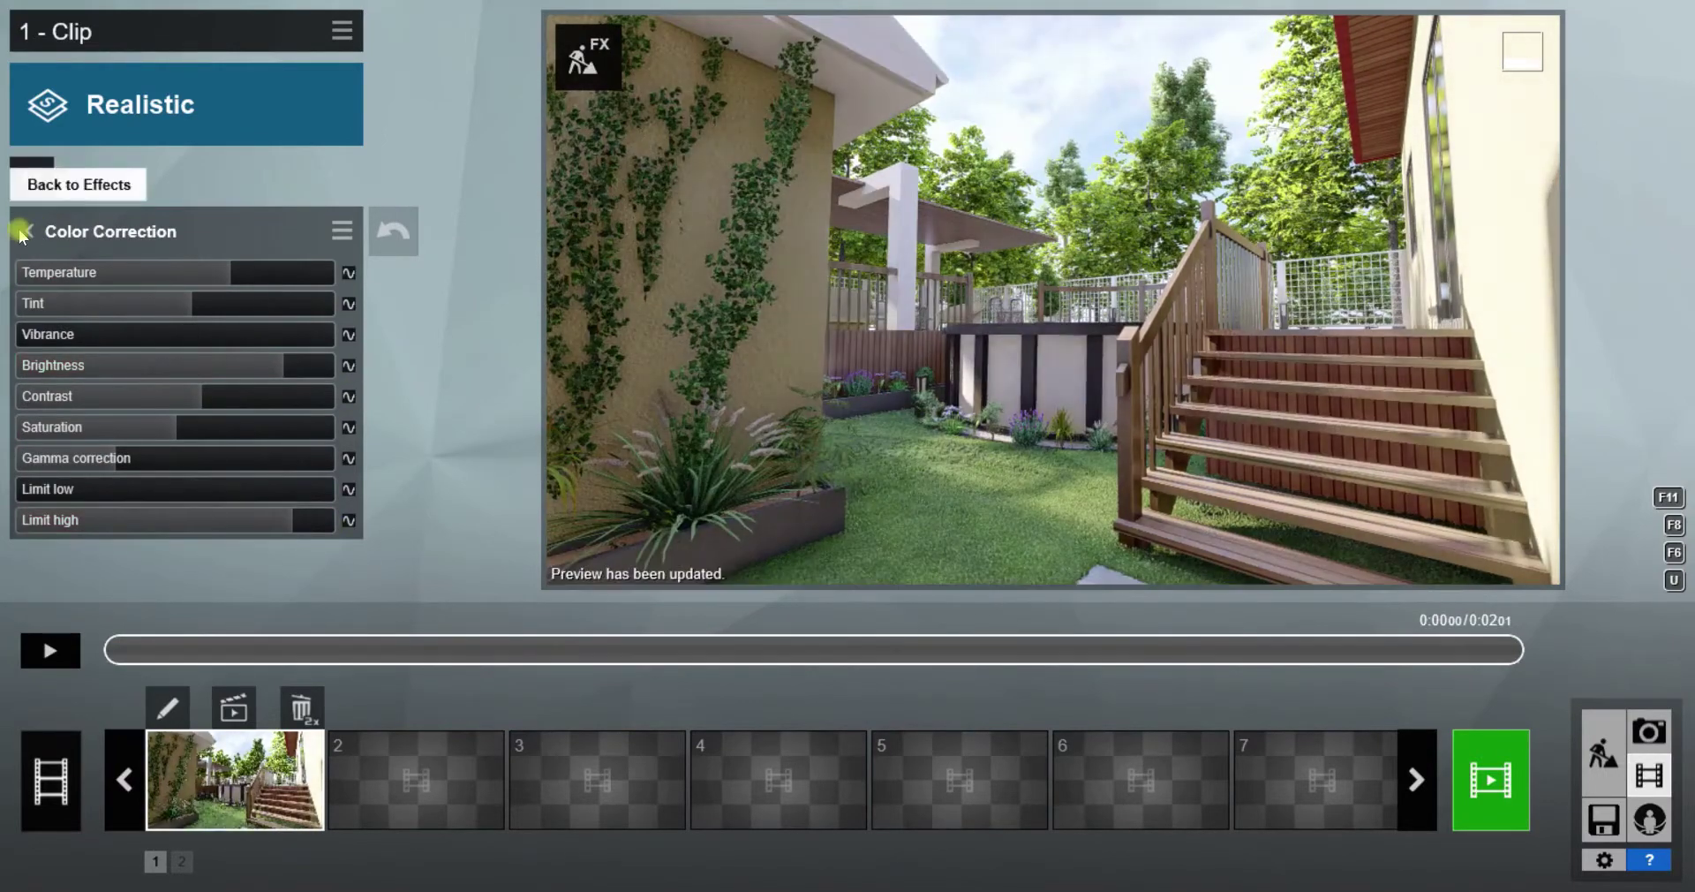
Add a Reflection effect with a reflection plane on the pool deck surface
{"action": "left_click", "coordinate": [29, 230]}
{"action": "left_click", "coordinate": [121, 458]}
{"action": "left_click", "coordinate": [63, 292]}
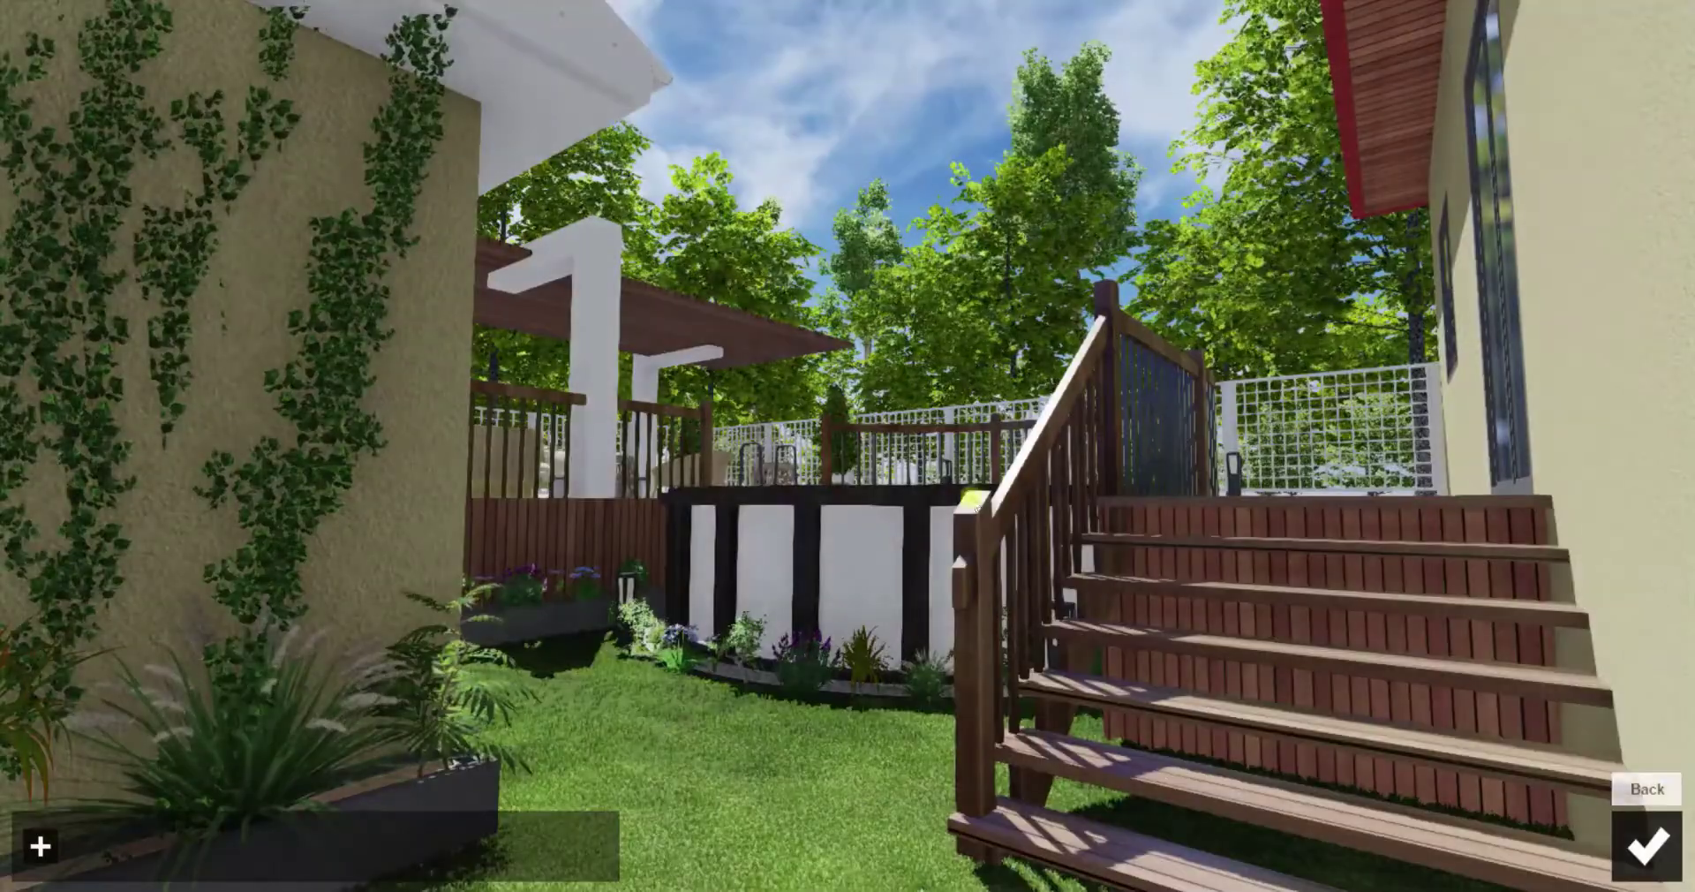
{"action": "left_click", "coordinate": [74, 809]}
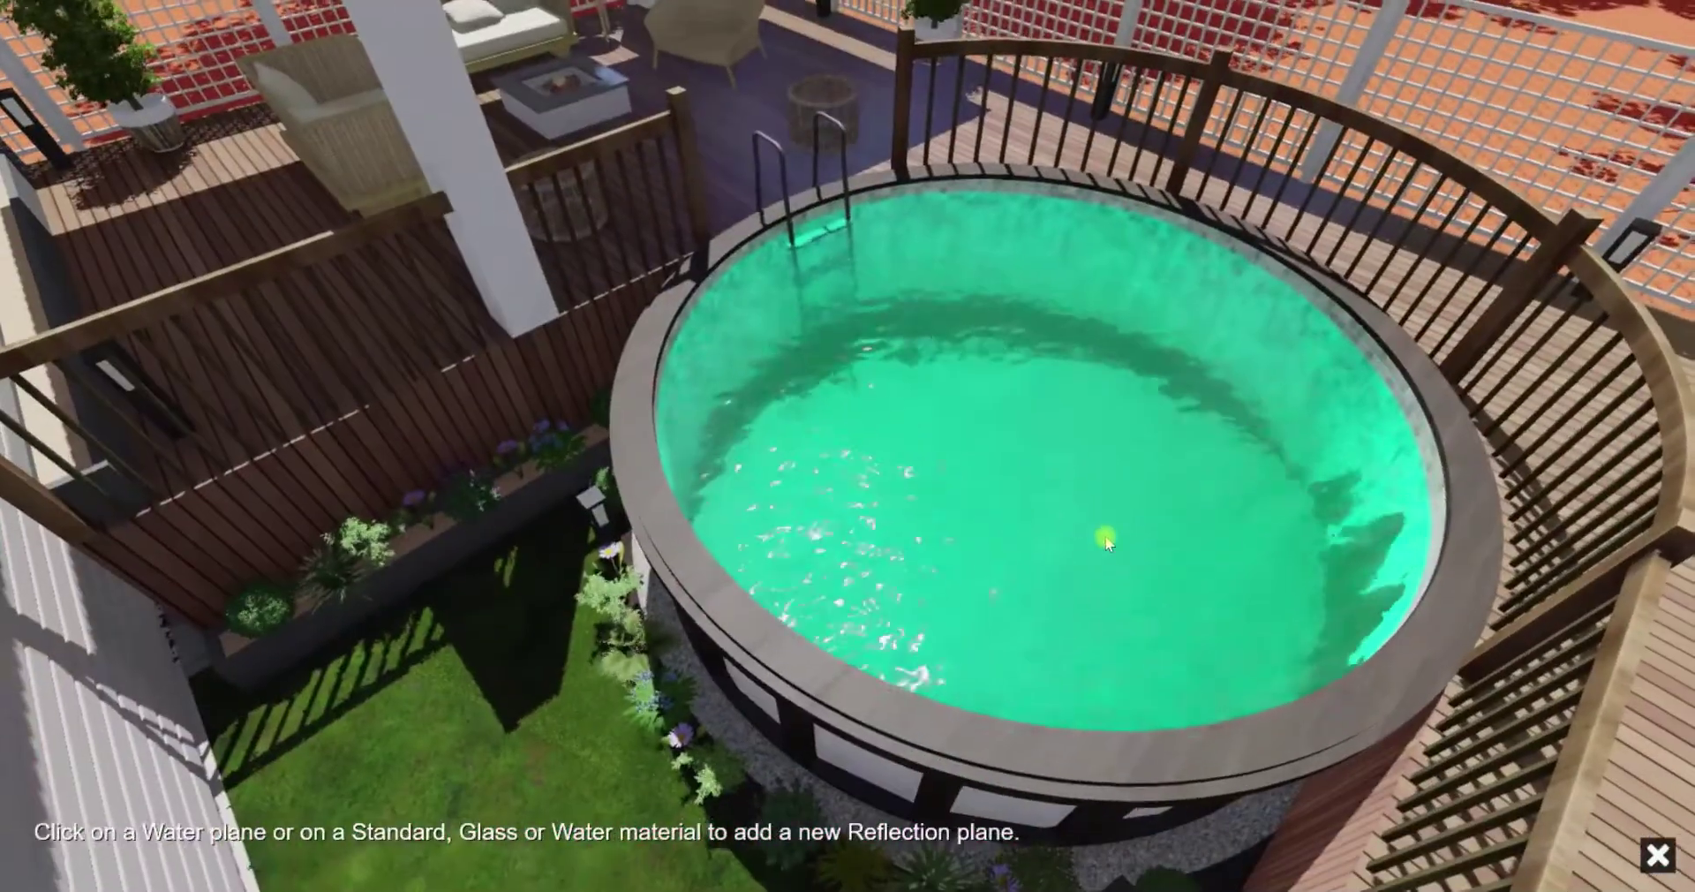
{"action": "left_click", "coordinate": [1657, 854]}
{"action": "left_click", "coordinate": [219, 845]}
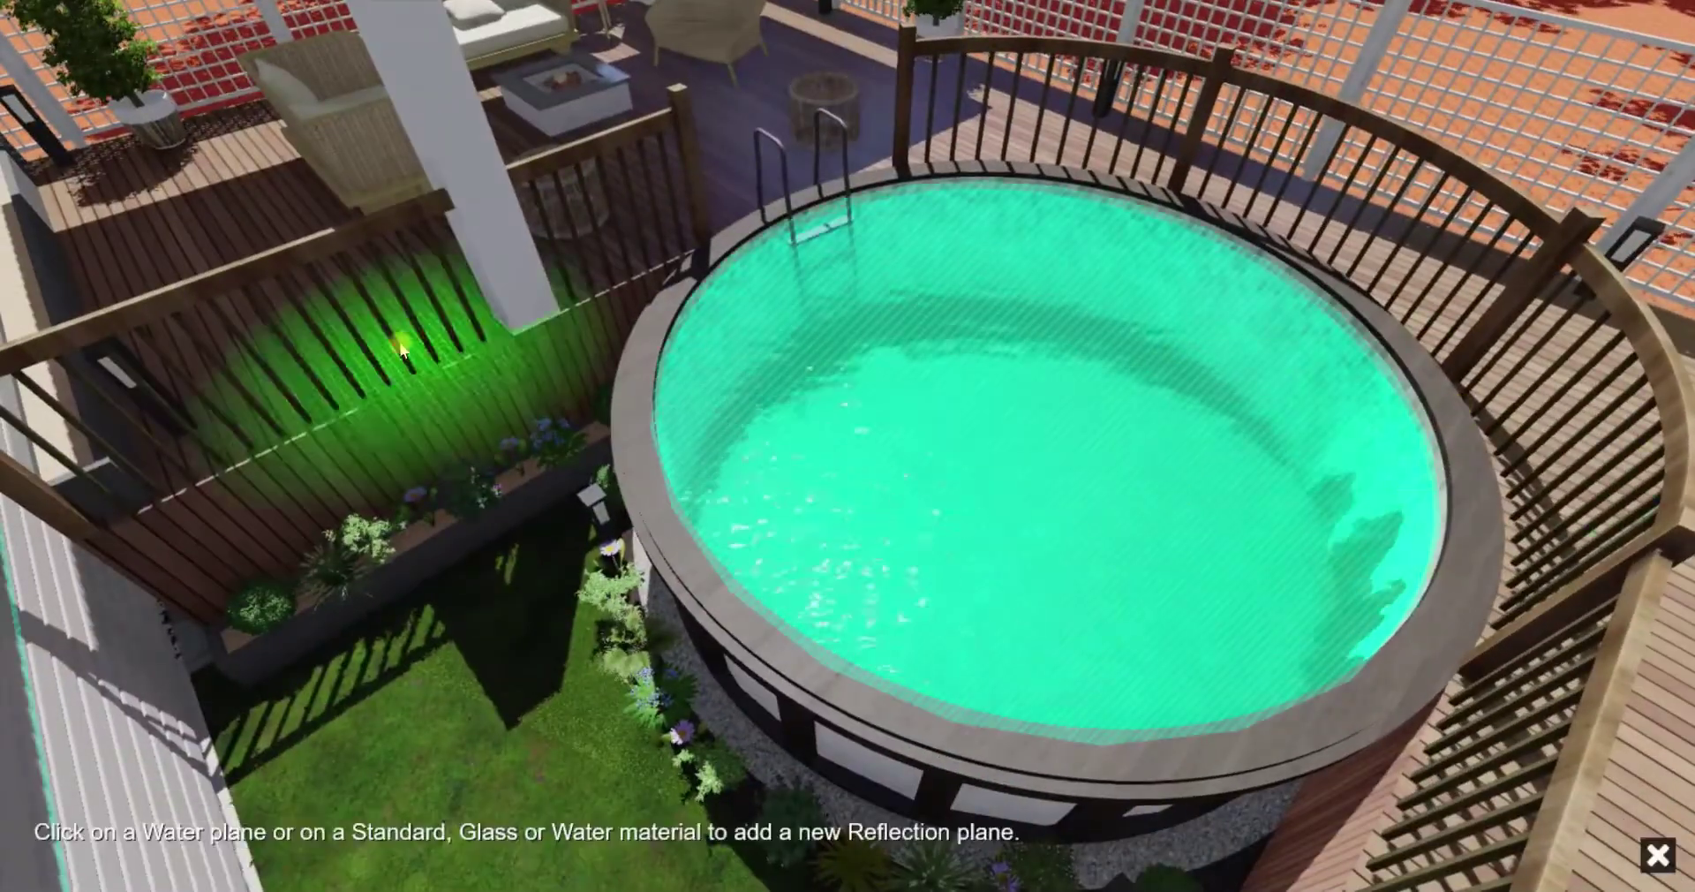
{"action": "left_click", "coordinate": [303, 380]}
{"action": "left_click", "coordinate": [1647, 846]}
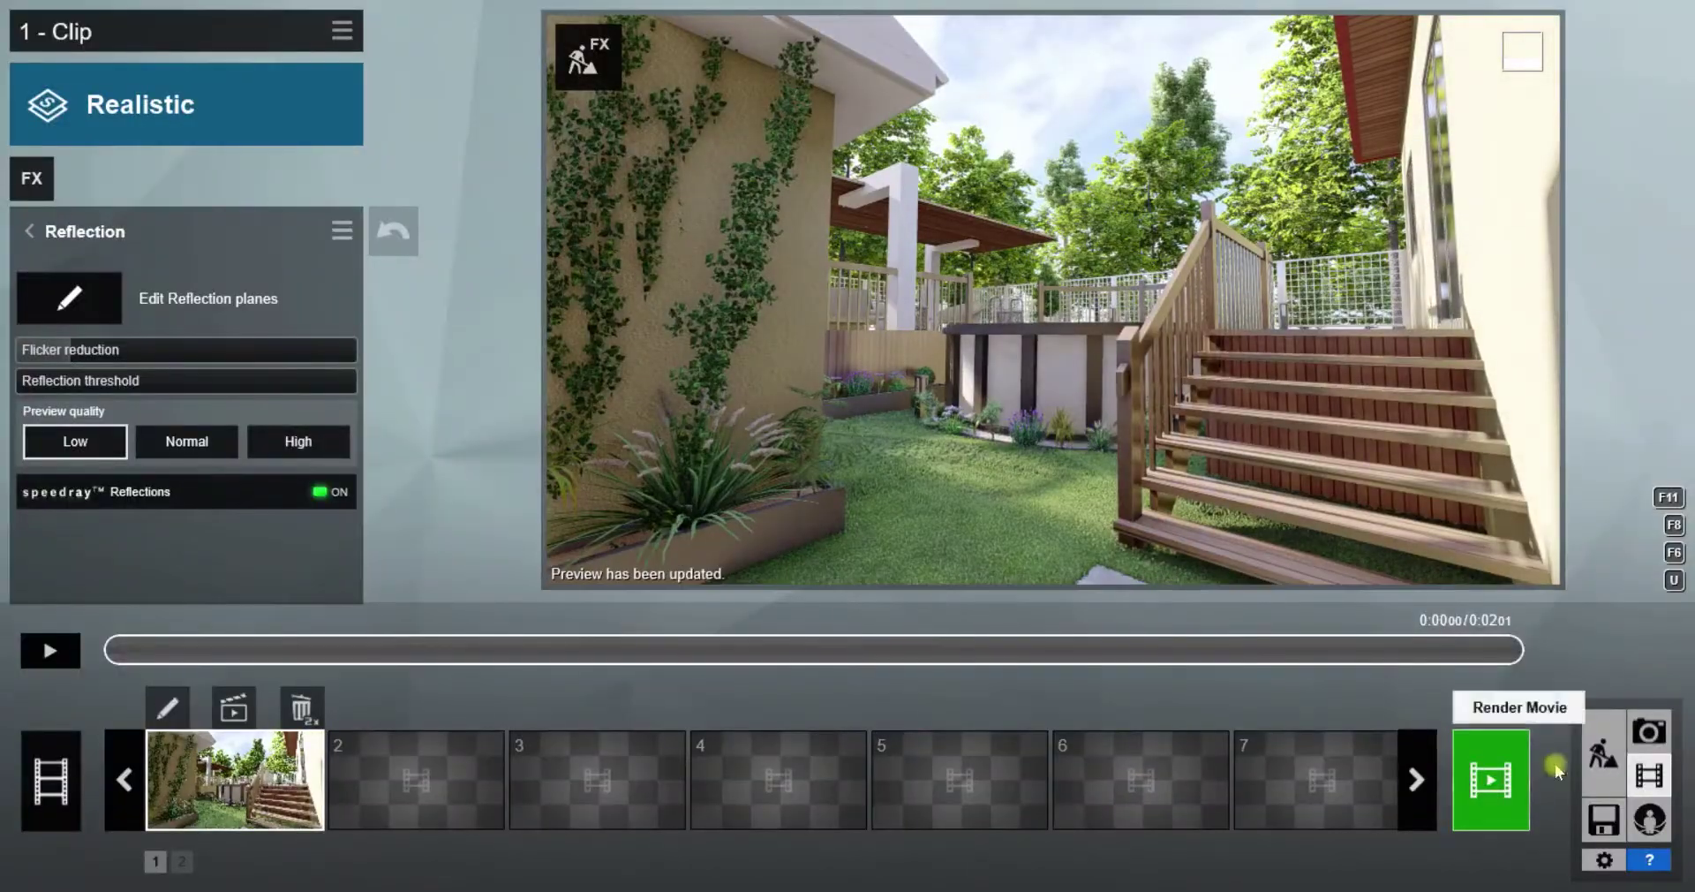
{"action": "left_click", "coordinate": [1603, 752]}
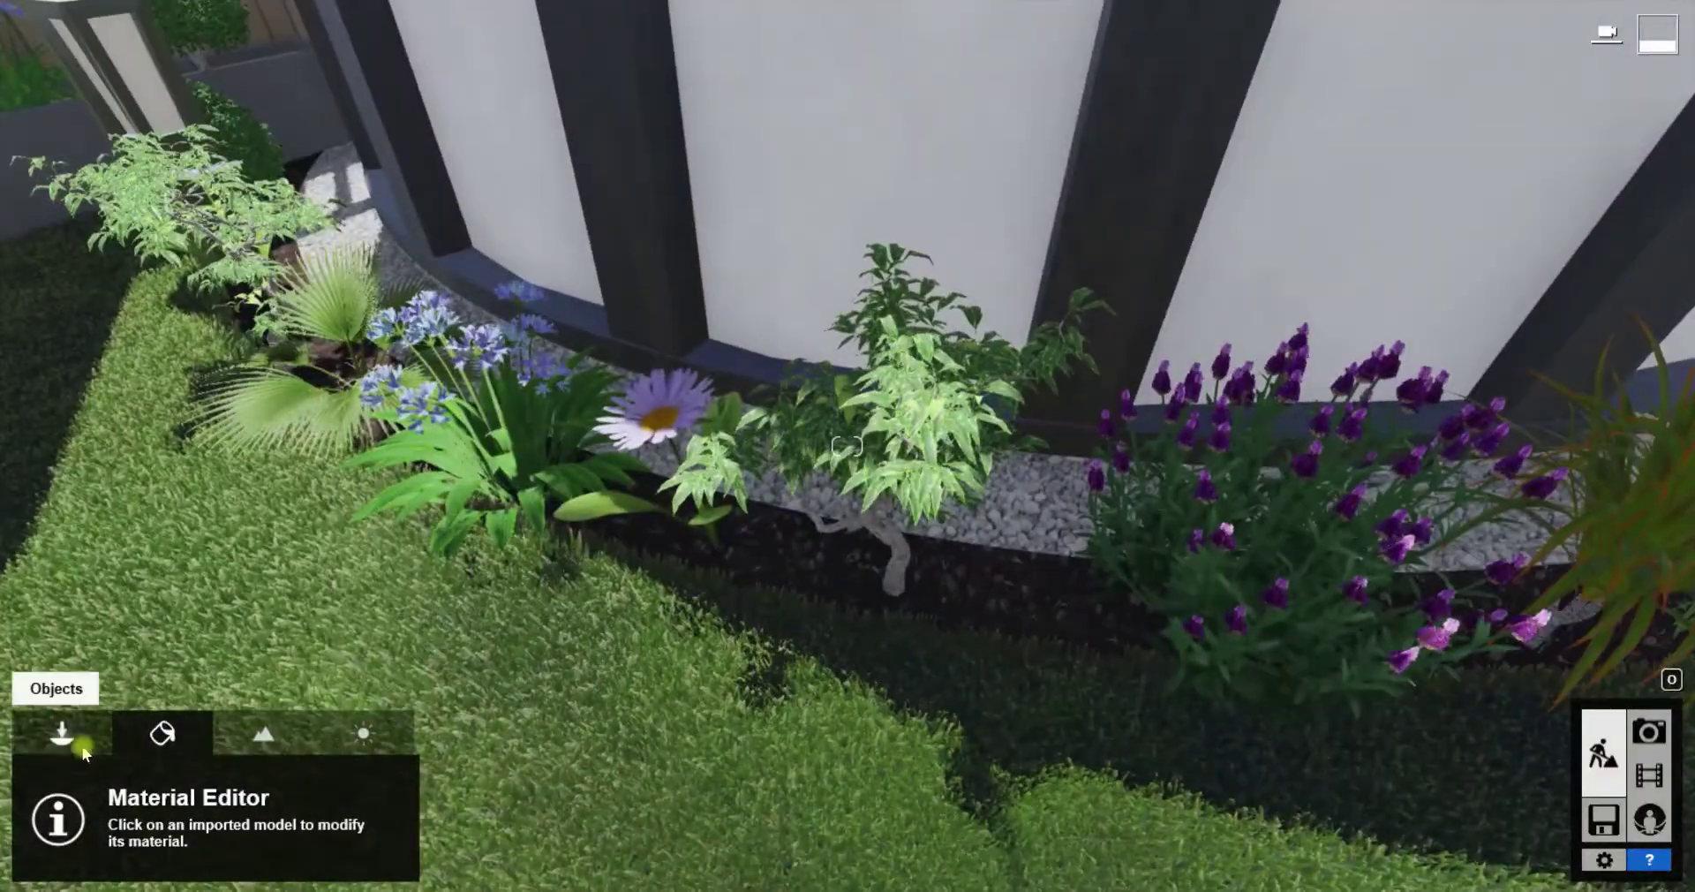
Place a Spiny Mat Rush grass in the fence bed and move it along toward the wall corner
{"action": "left_click", "coordinate": [62, 732]}
{"action": "left_click", "coordinate": [179, 792]}
{"action": "left_click", "coordinate": [212, 411]}
{"action": "left_click", "coordinate": [1016, 582]}
{"action": "left_click", "coordinate": [675, 799]}
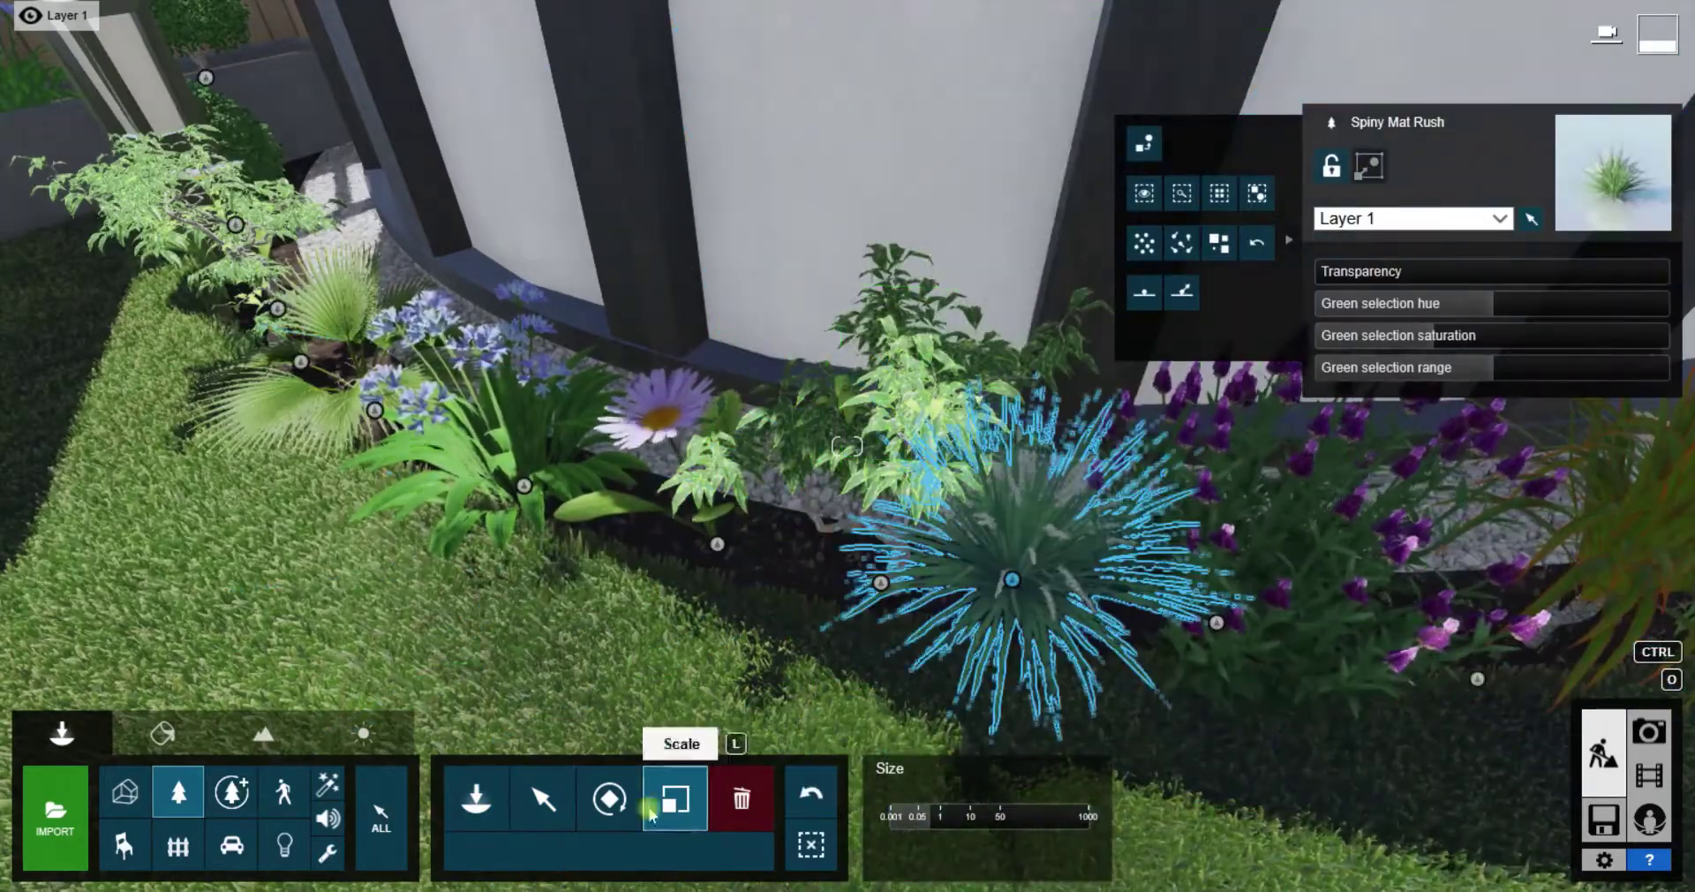
{"action": "key", "text": "m"}
{"action": "left_click_drag", "start_coordinate": [799, 556], "coordinate": [459, 273]}
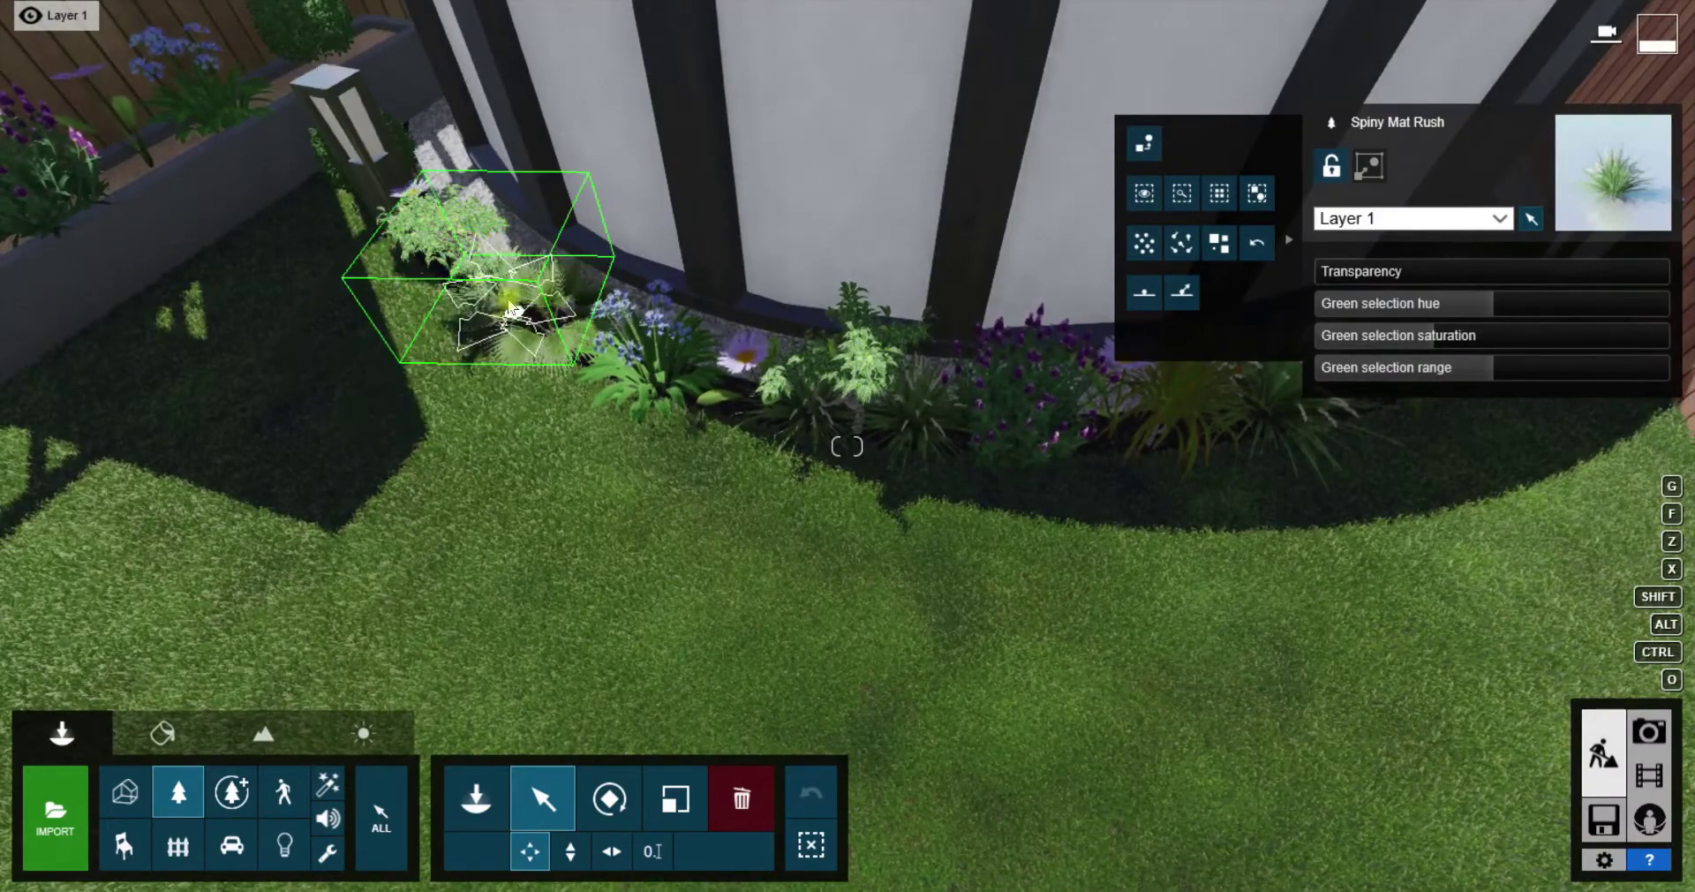
{"action": "left_click_drag", "start_coordinate": [510, 305], "coordinate": [540, 682]}
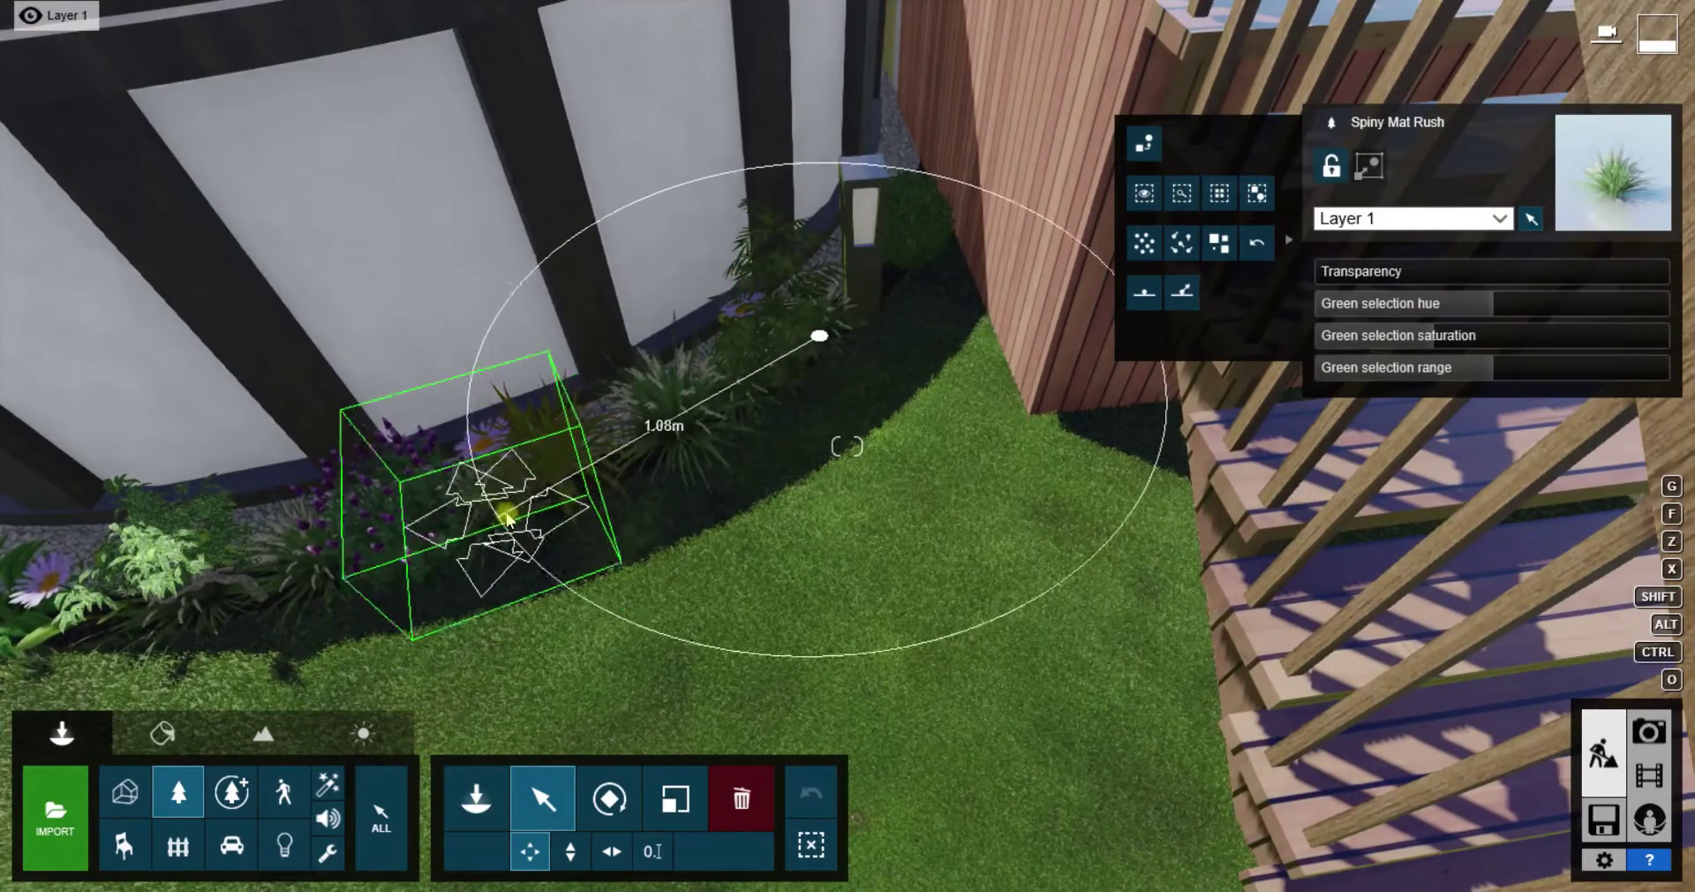
Lower the Dracaena plant slightly
{"action": "left_click", "coordinate": [1649, 774]}
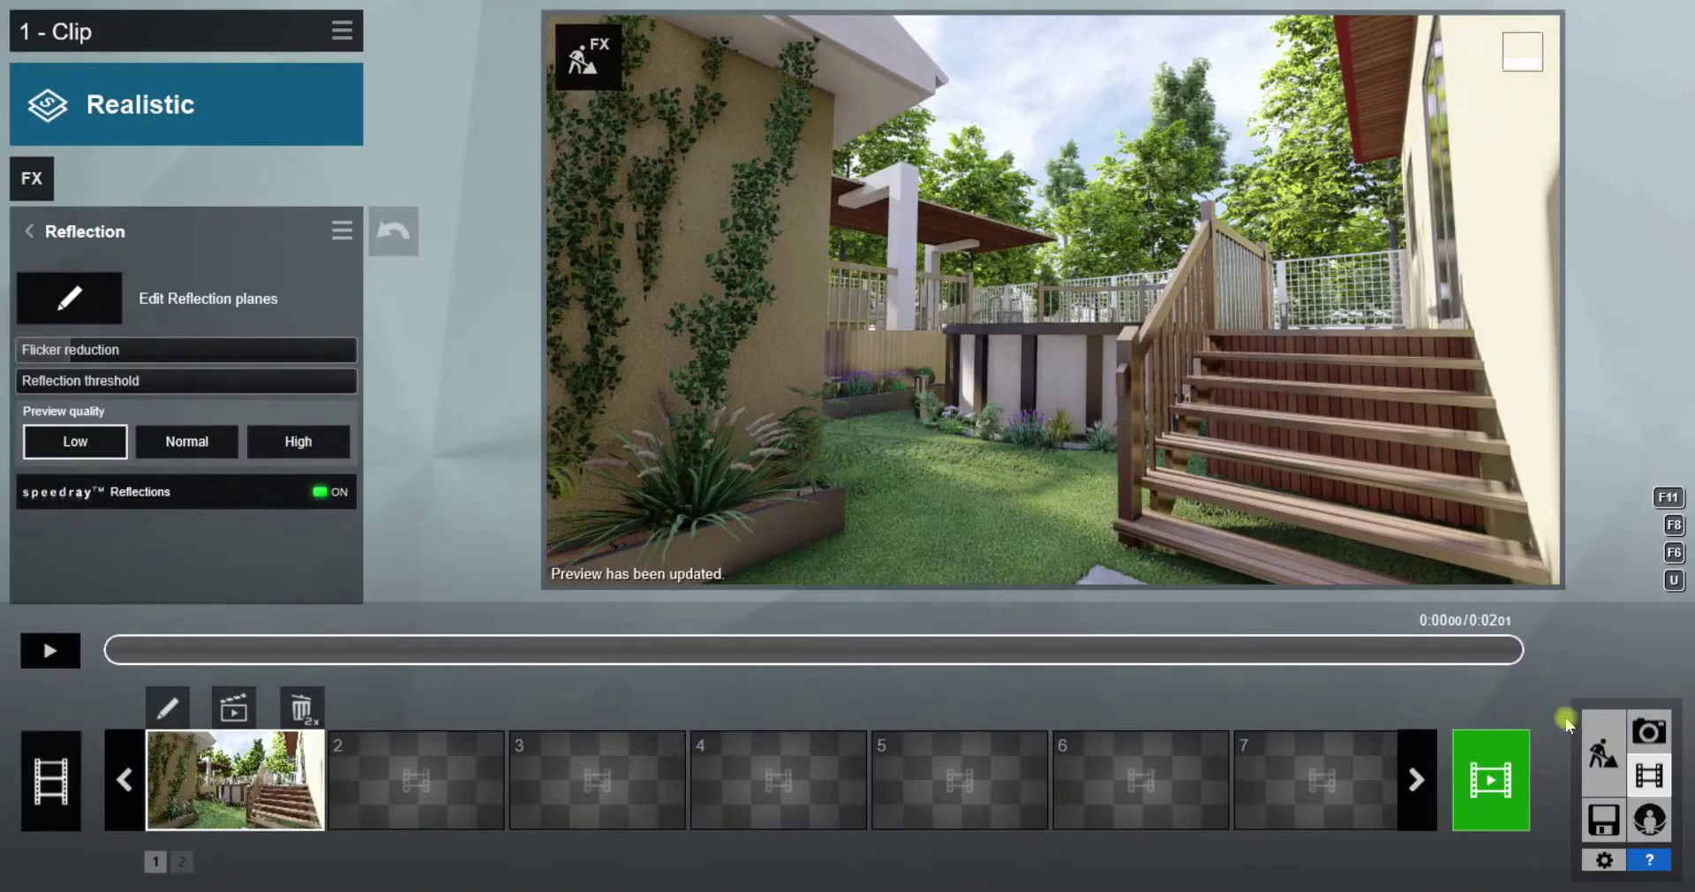
{"action": "left_click", "coordinate": [1601, 750]}
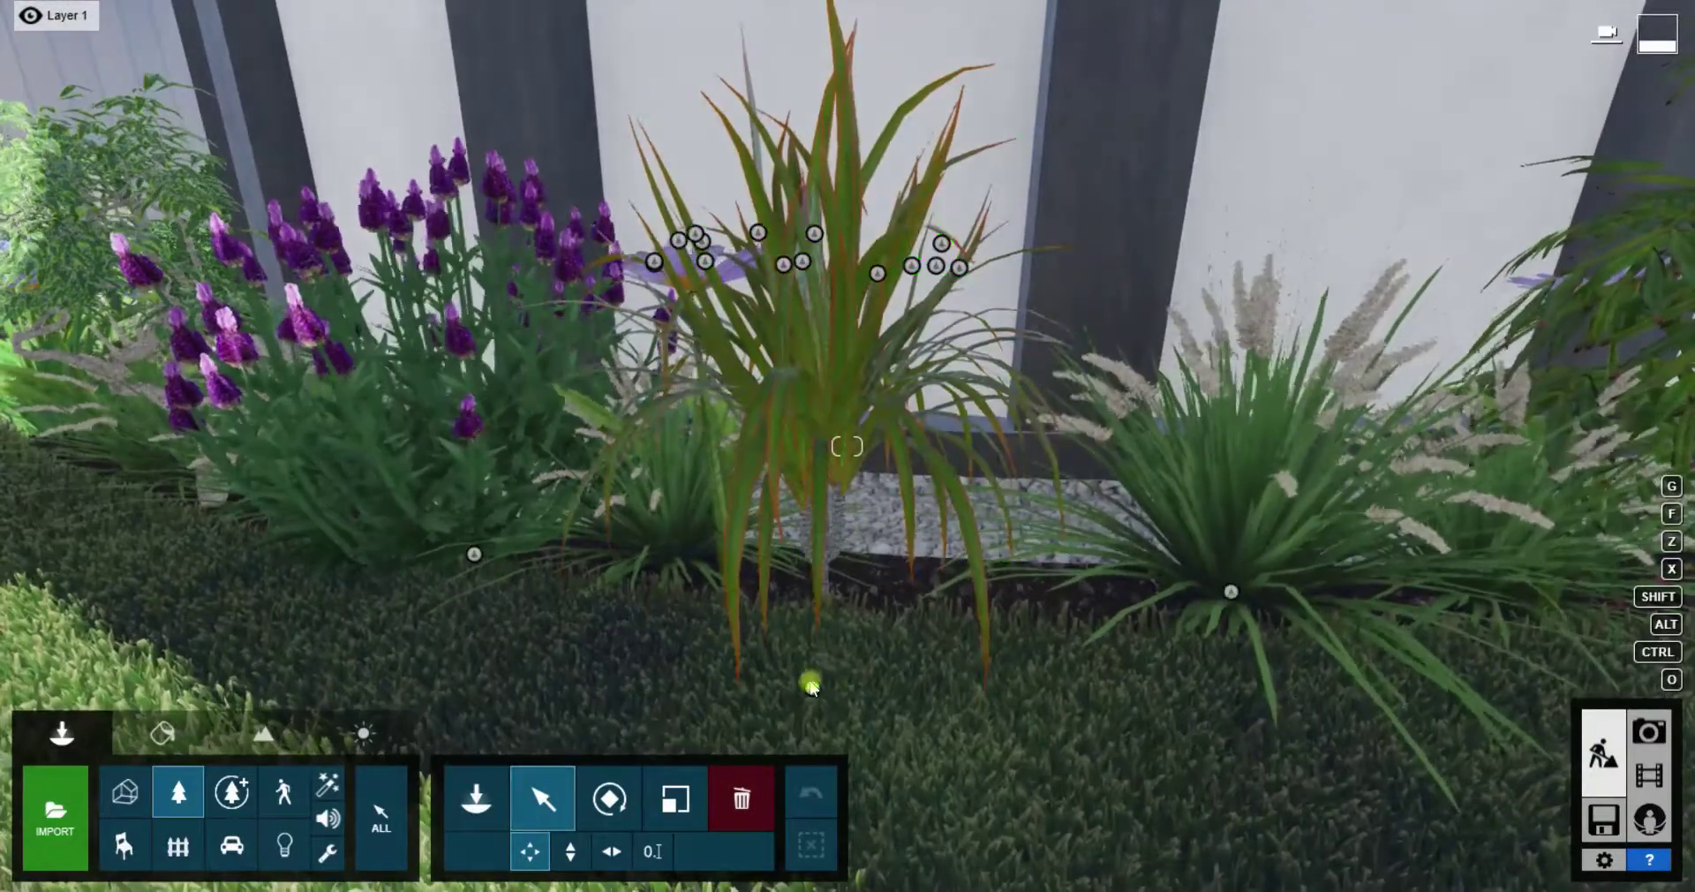
{"action": "left_click", "coordinate": [812, 686]}
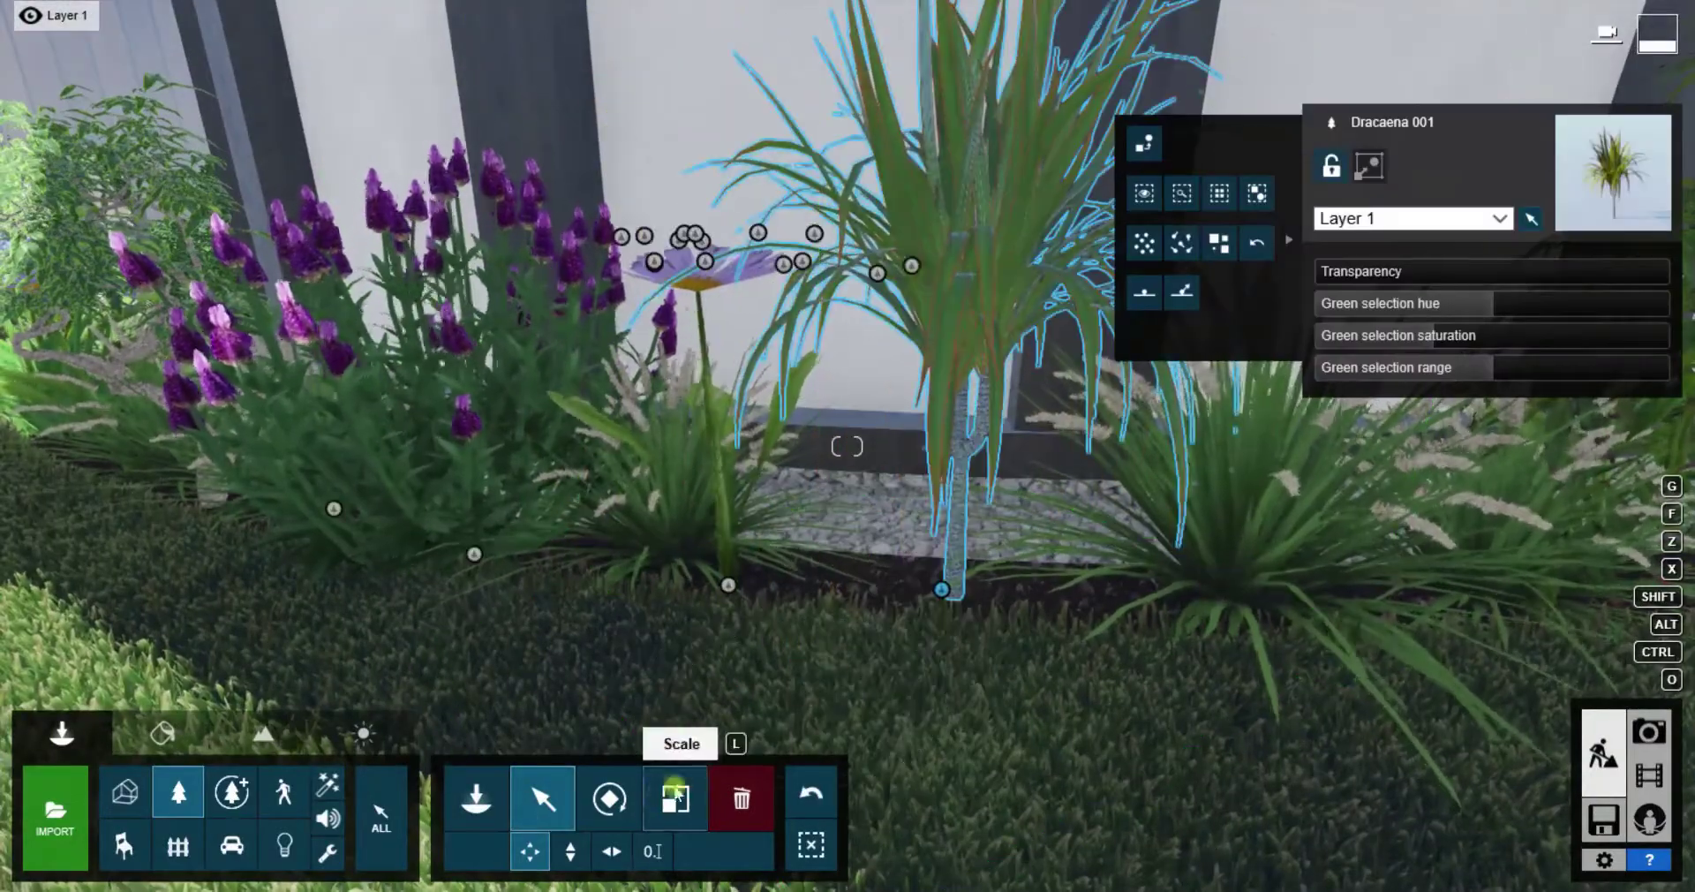
{"action": "left_click", "coordinate": [675, 799]}
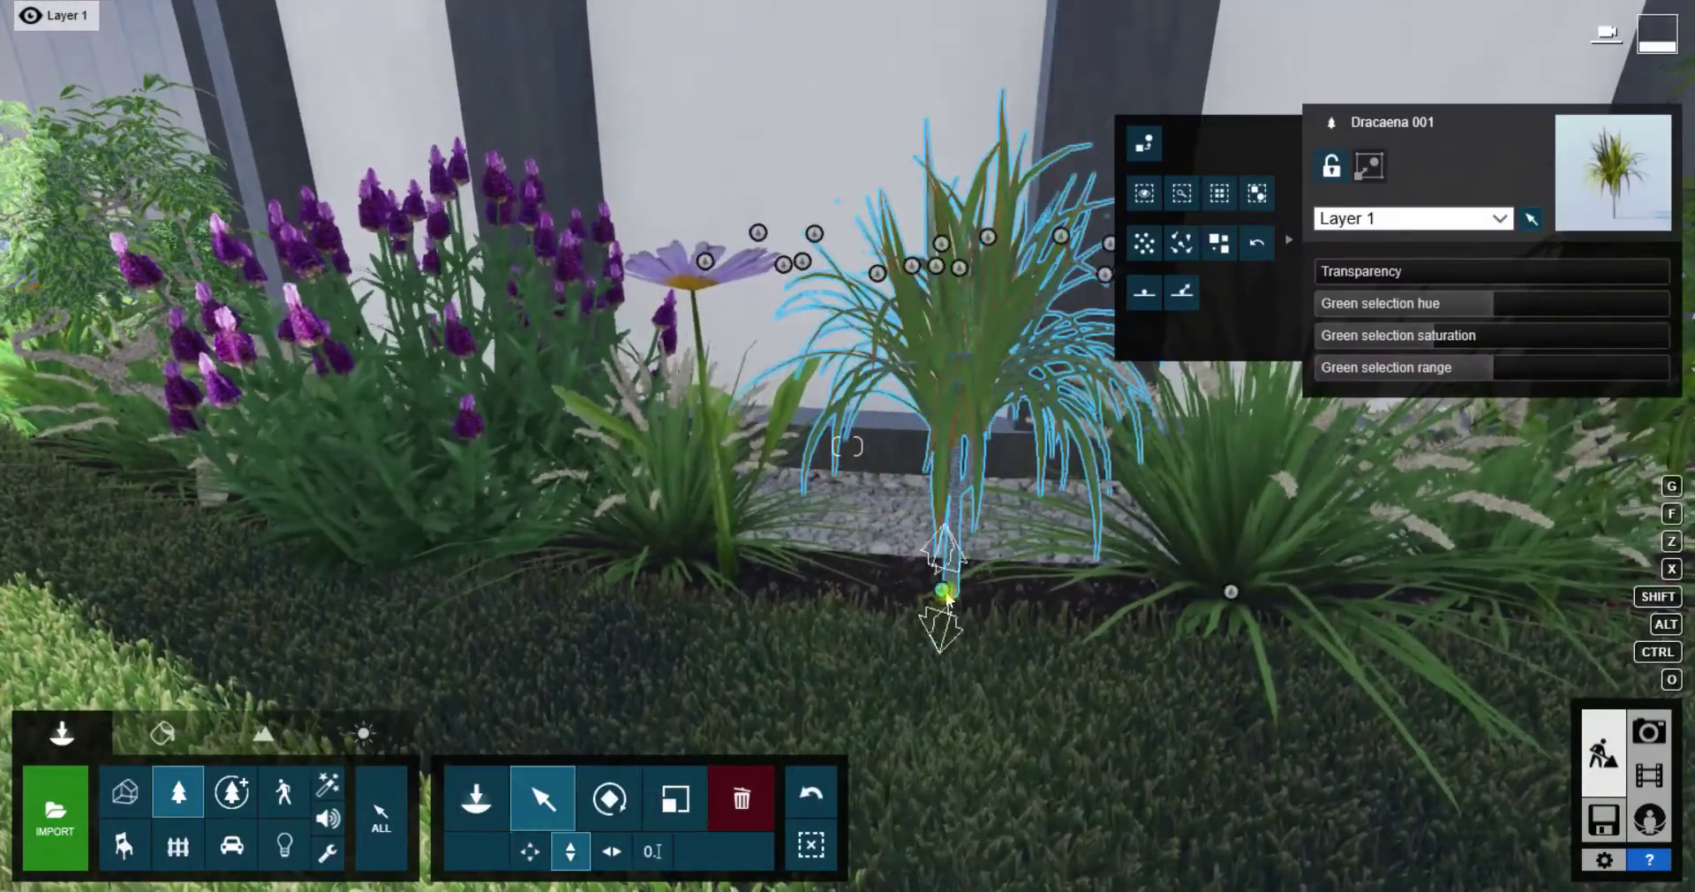
{"action": "left_click", "coordinate": [945, 602]}
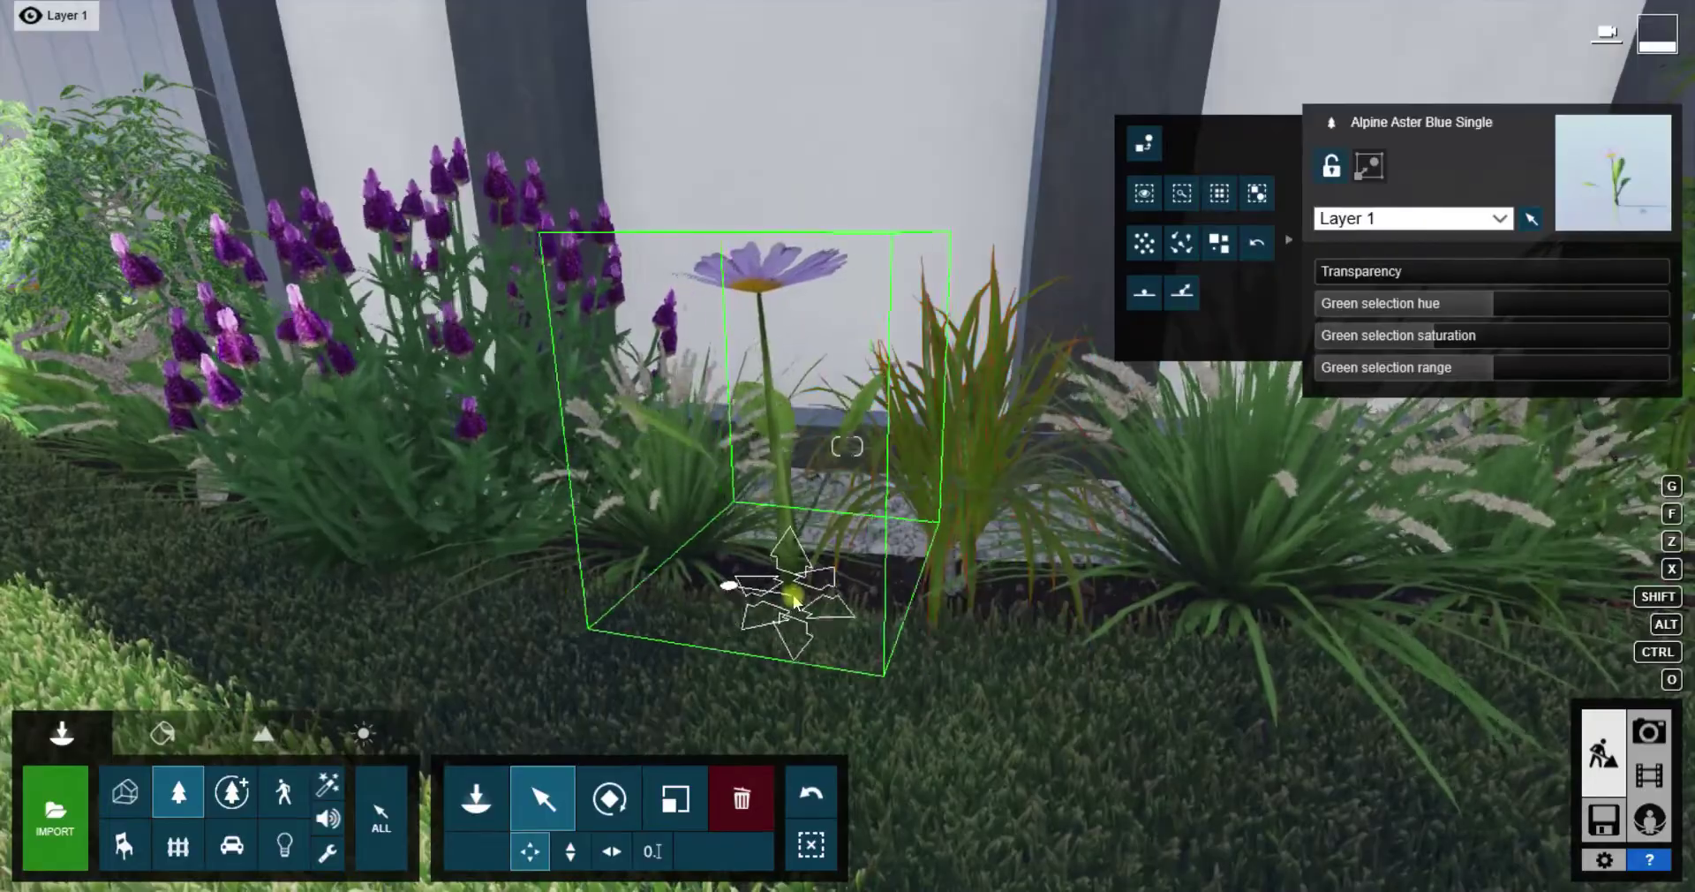
Fly the camera to the fence planter and pull back to view the whole bed
{"action": "right_click_drag", "start_coordinate": [722, 575], "coordinate": [794, 530]}
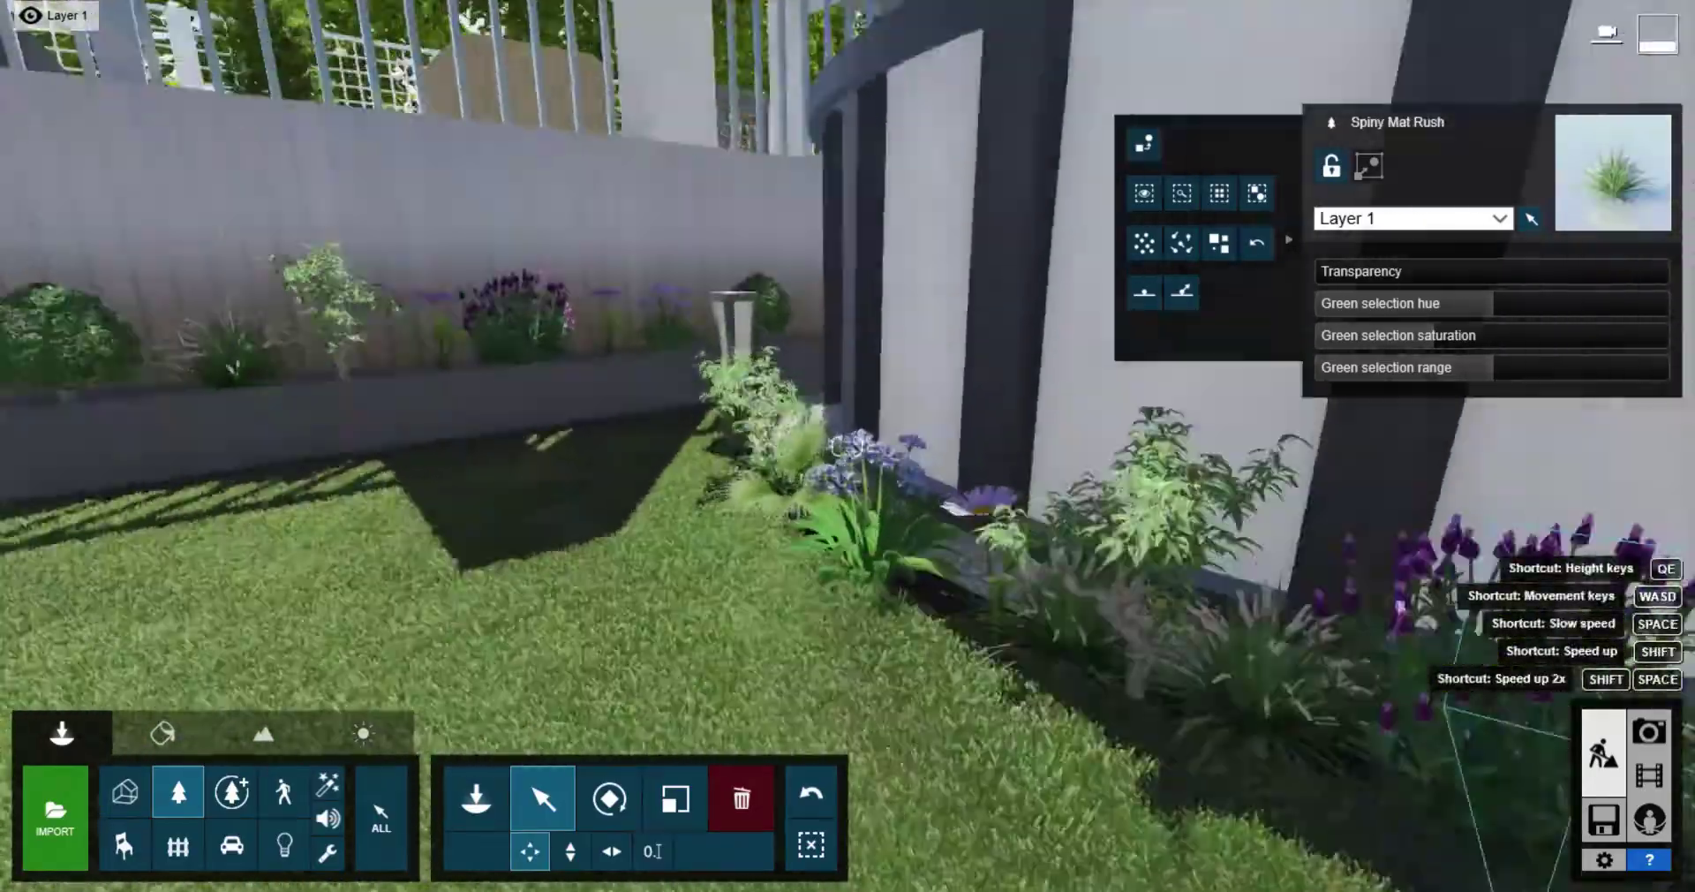
{"action": "right_click_drag", "start_coordinate": [848, 446], "coordinate": [846, 445]}
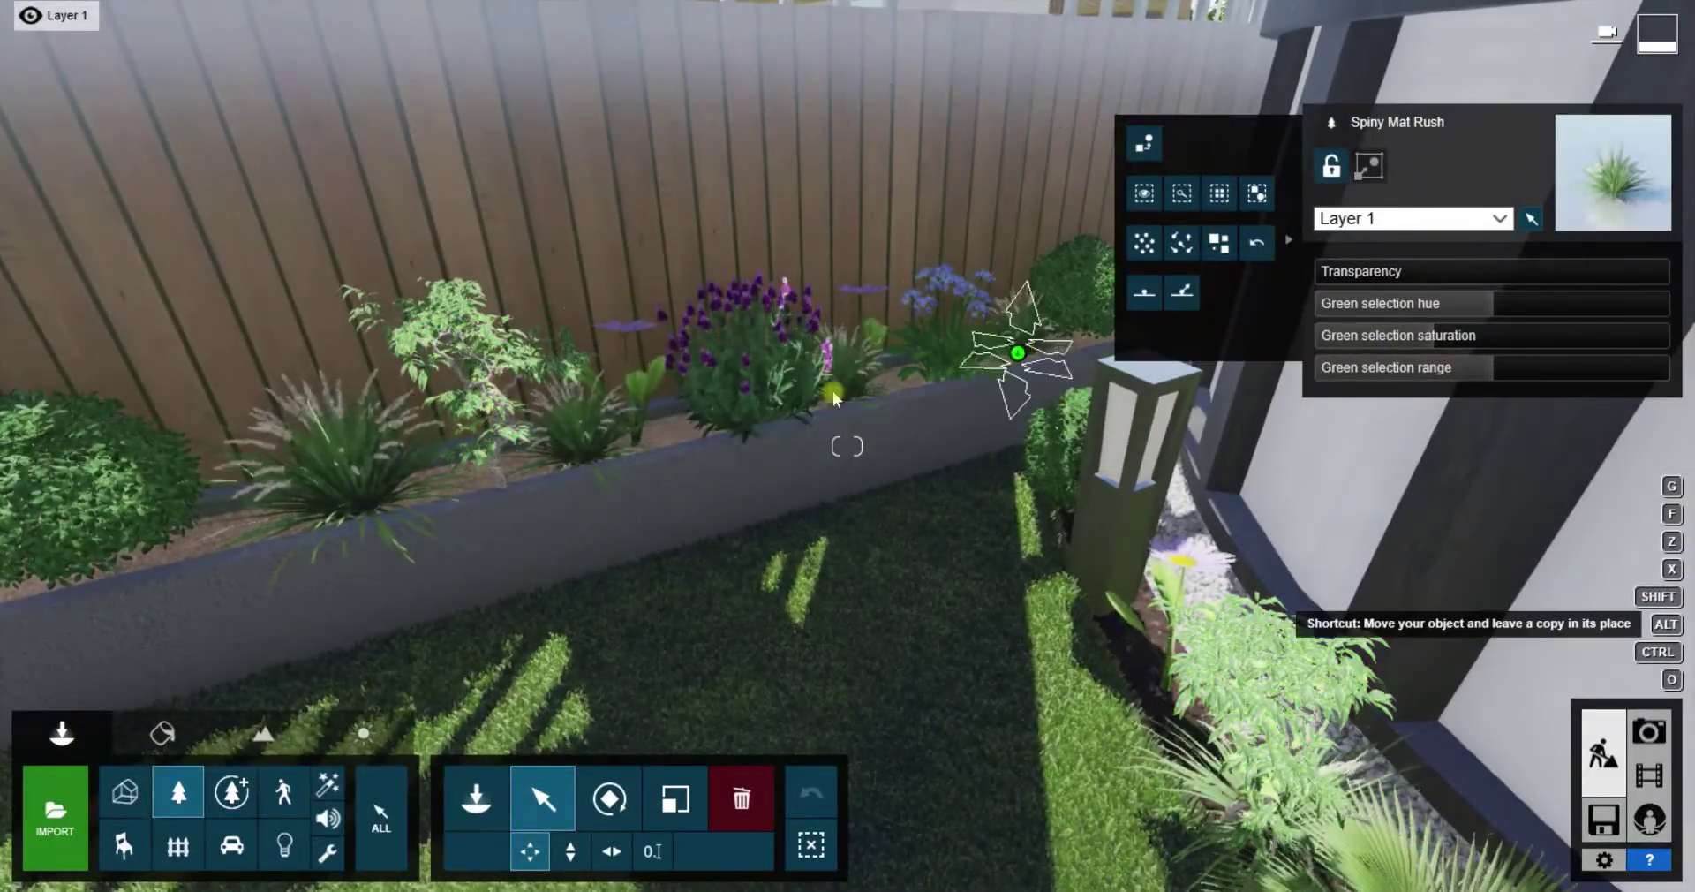
{"action": "right_click_drag", "start_coordinate": [231, 533], "coordinate": [799, 502]}
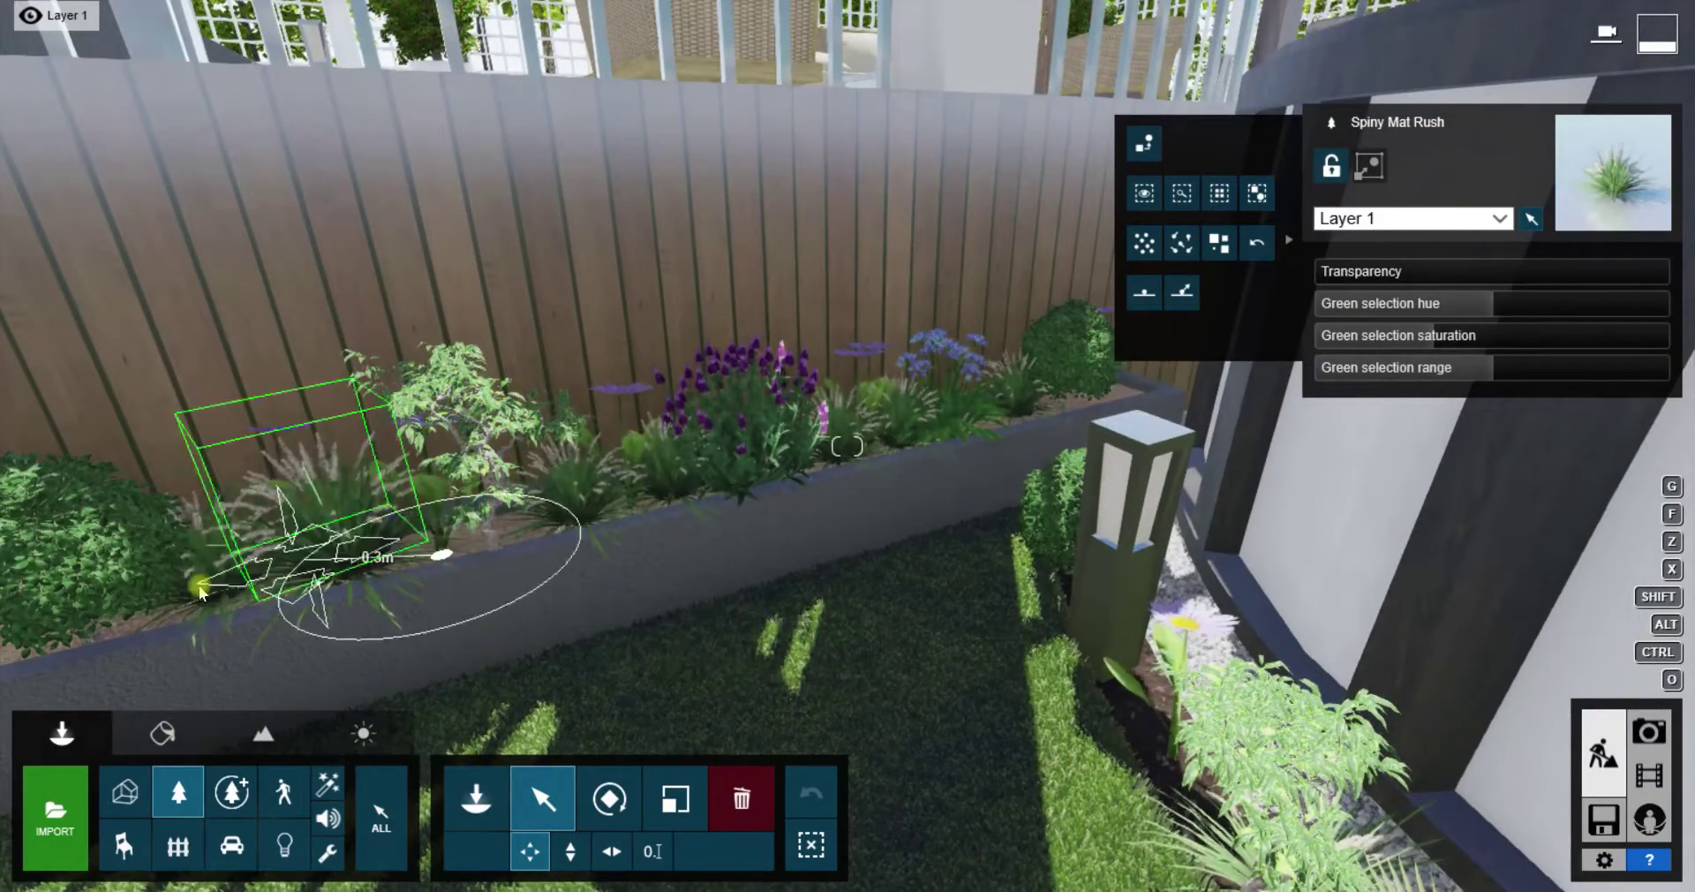
{"action": "left_click", "coordinate": [1649, 779]}
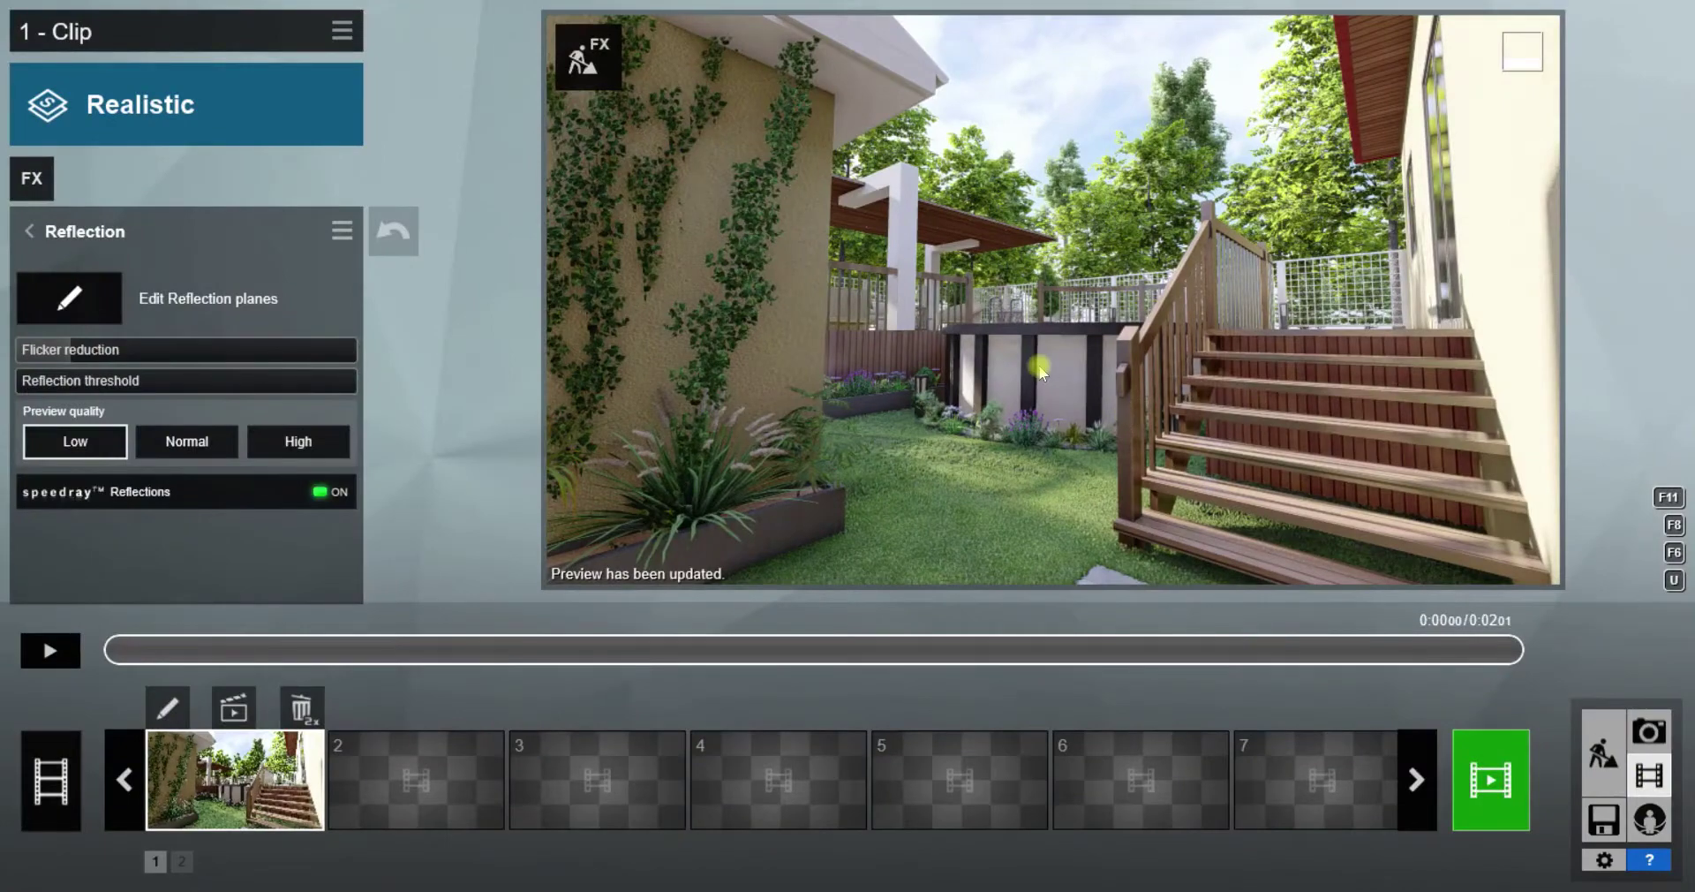
Lower the Shadow effect's sun shadow range
{"action": "left_click", "coordinate": [29, 231]}
{"action": "scroll", "coordinate": [265, 221], "scroll_direction": "down", "scroll_amount": 5}
{"action": "left_click", "coordinate": [53, 278]}
{"action": "left_click", "coordinate": [236, 294]}
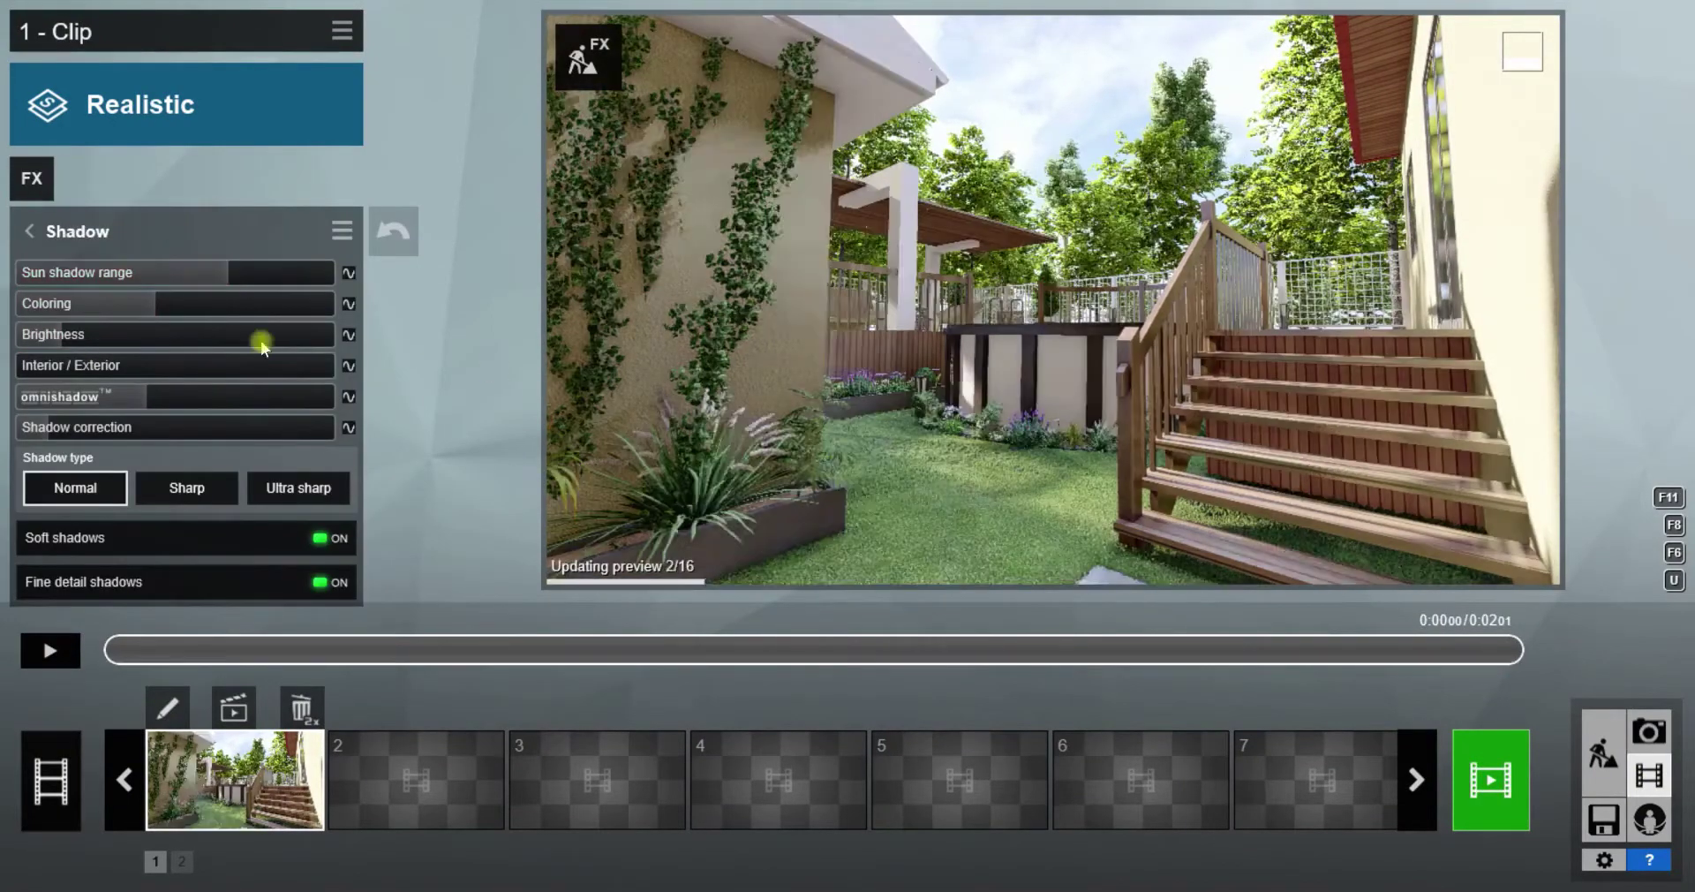
{"action": "left_click", "coordinate": [29, 231]}
{"action": "left_click", "coordinate": [53, 276]}
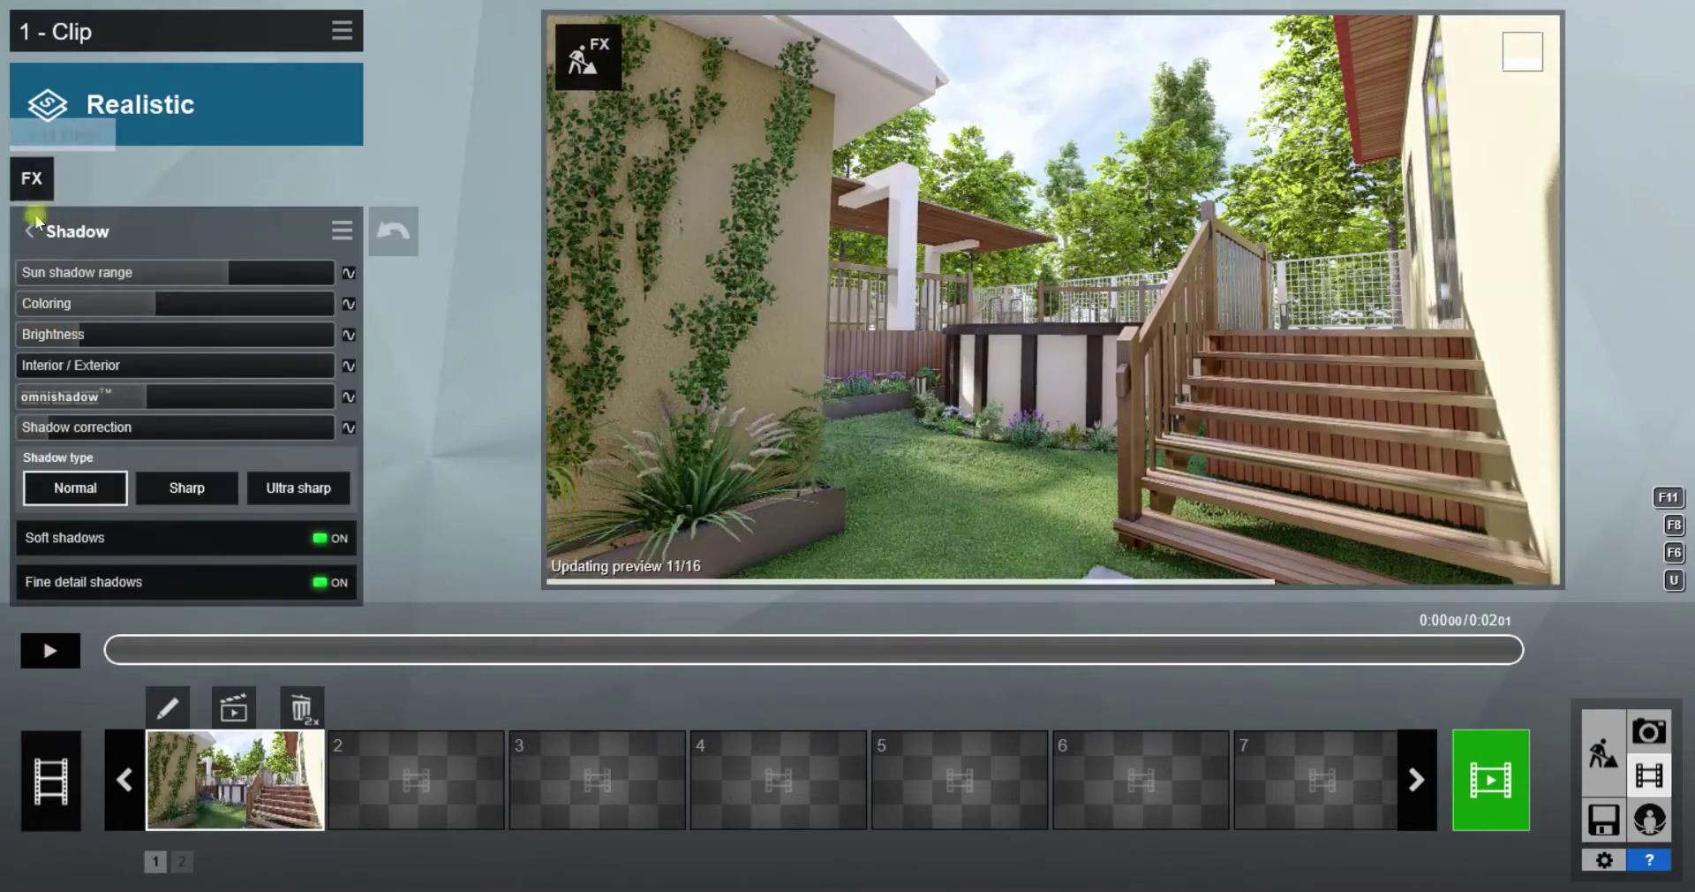
{"action": "left_click", "coordinate": [29, 231]}
Add Analog Color Lab, Bloom and Advanced > Global Illumination effects to the clip
{"action": "left_click", "coordinate": [42, 187]}
{"action": "left_click", "coordinate": [427, 434]}
{"action": "left_click", "coordinate": [835, 323]}
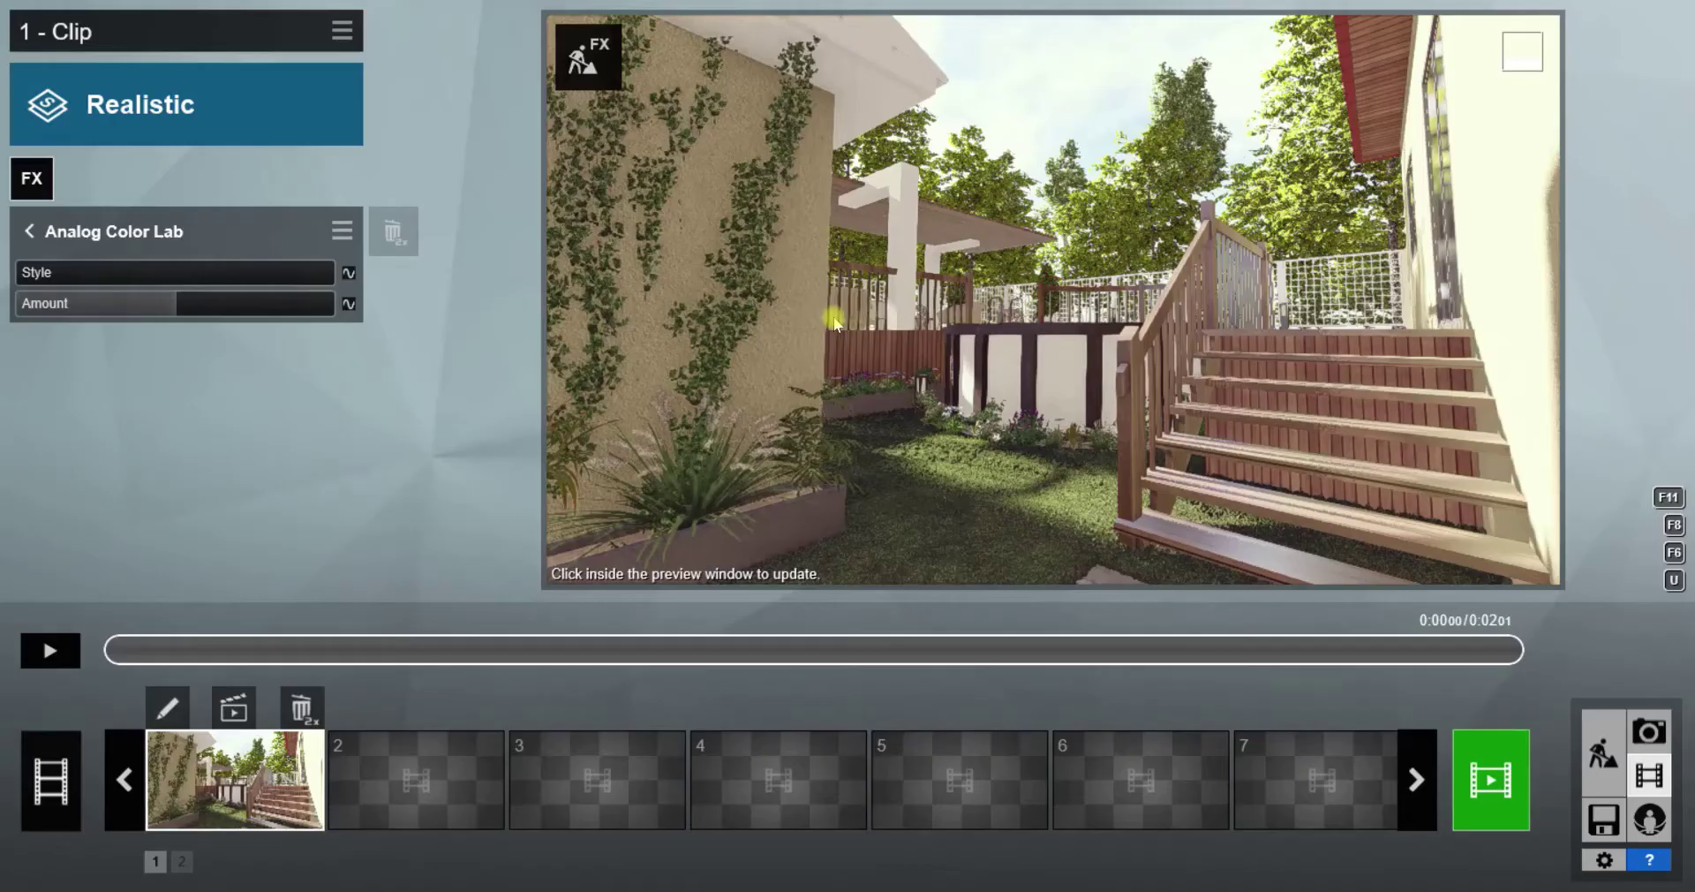
{"action": "left_click", "coordinate": [961, 433]}
{"action": "left_click", "coordinate": [29, 231]}
{"action": "left_click", "coordinate": [43, 181]}
{"action": "left_click", "coordinate": [693, 208]}
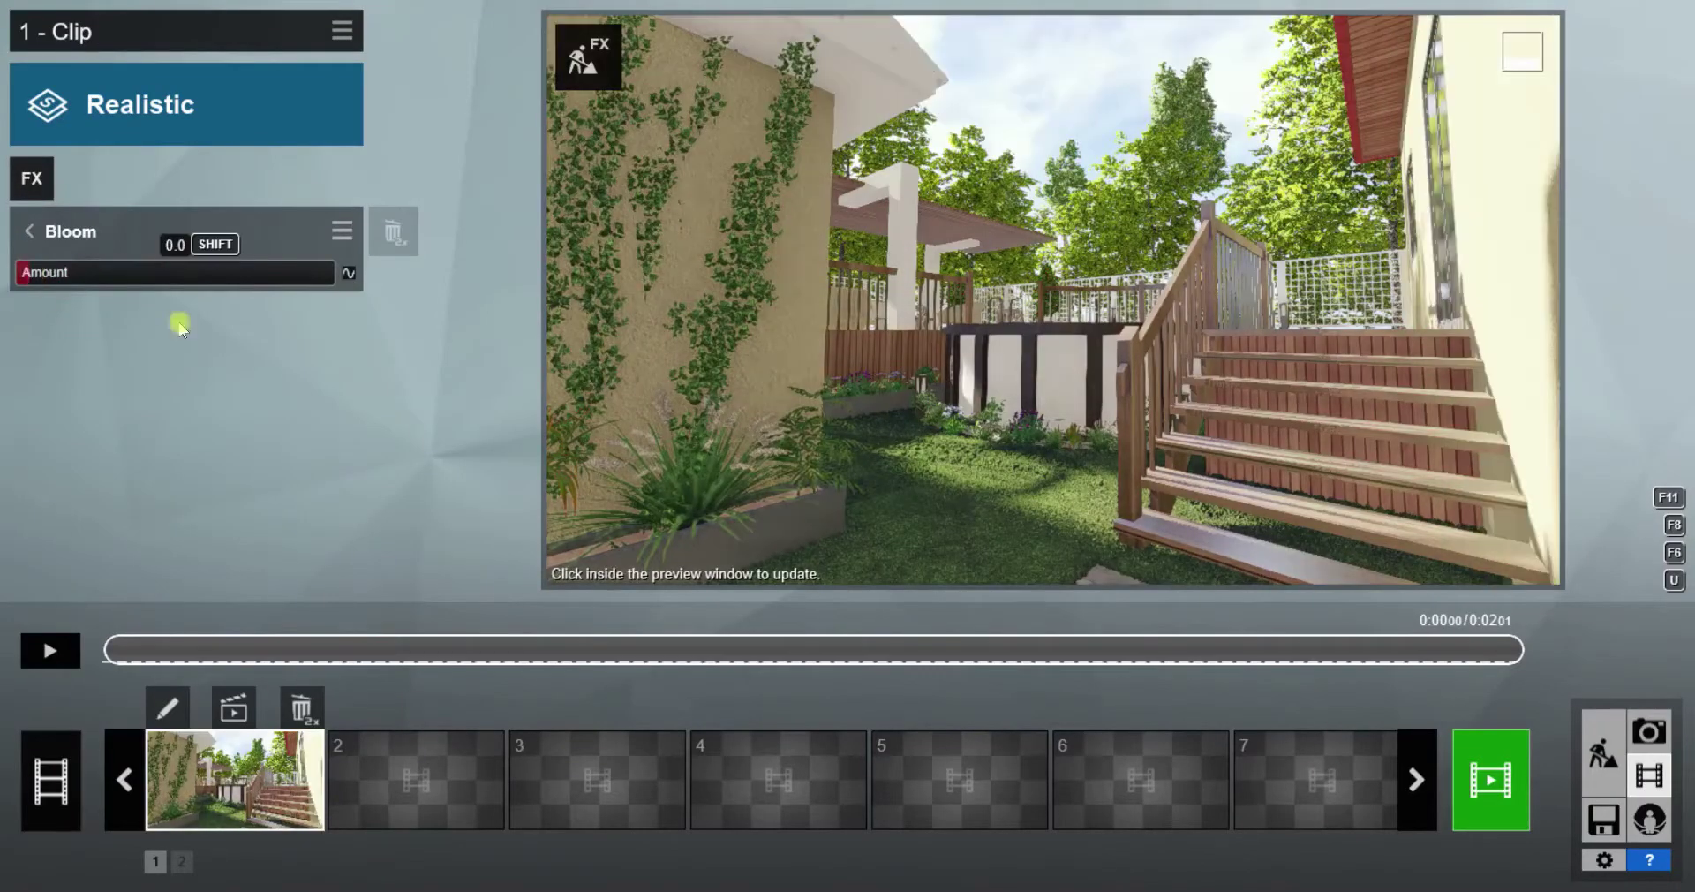
{"action": "left_click", "coordinate": [29, 232]}
{"action": "left_click", "coordinate": [31, 179]}
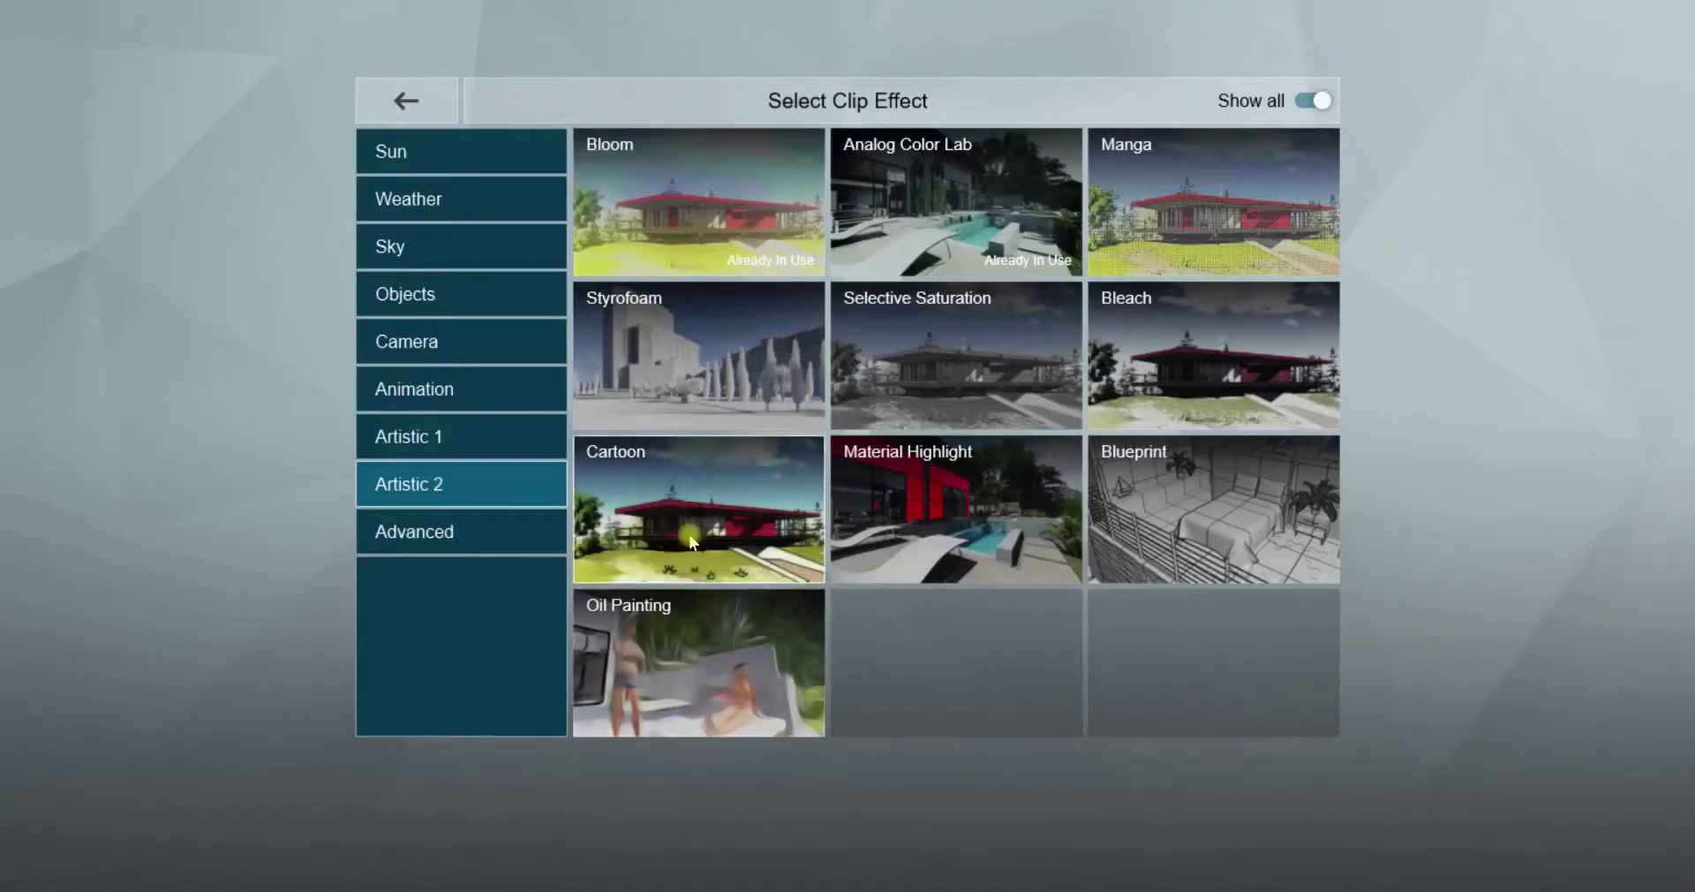
{"action": "left_click", "coordinate": [424, 529]}
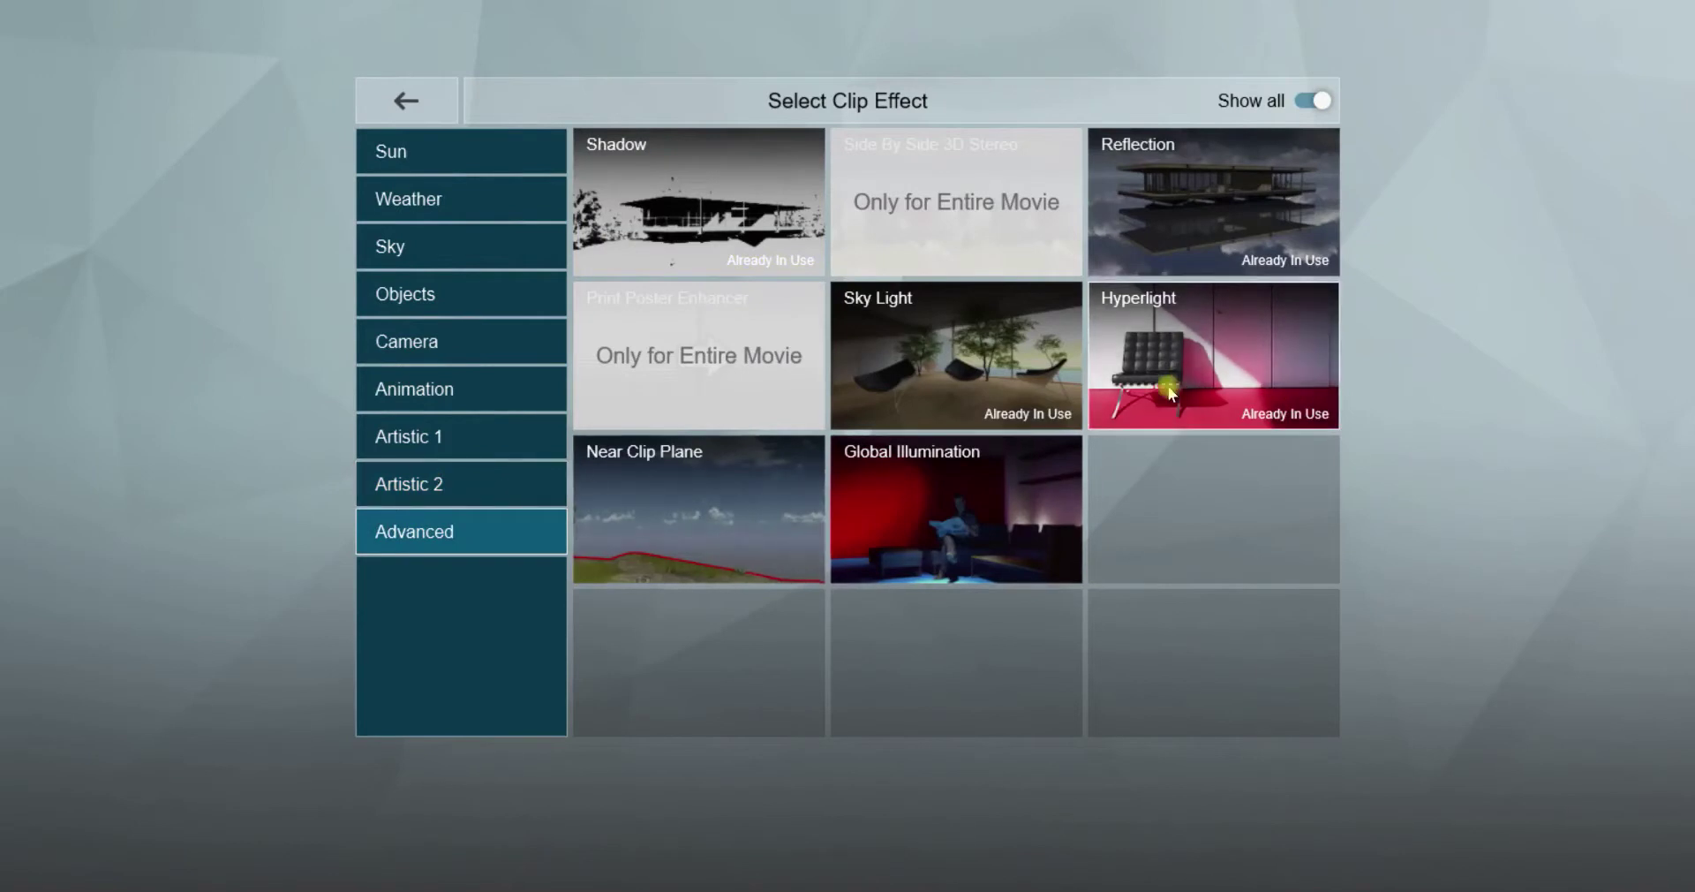
{"action": "left_click", "coordinate": [956, 494]}
Move the camera toward the stairs and browse the utilities library
{"action": "left_click", "coordinate": [1597, 757]}
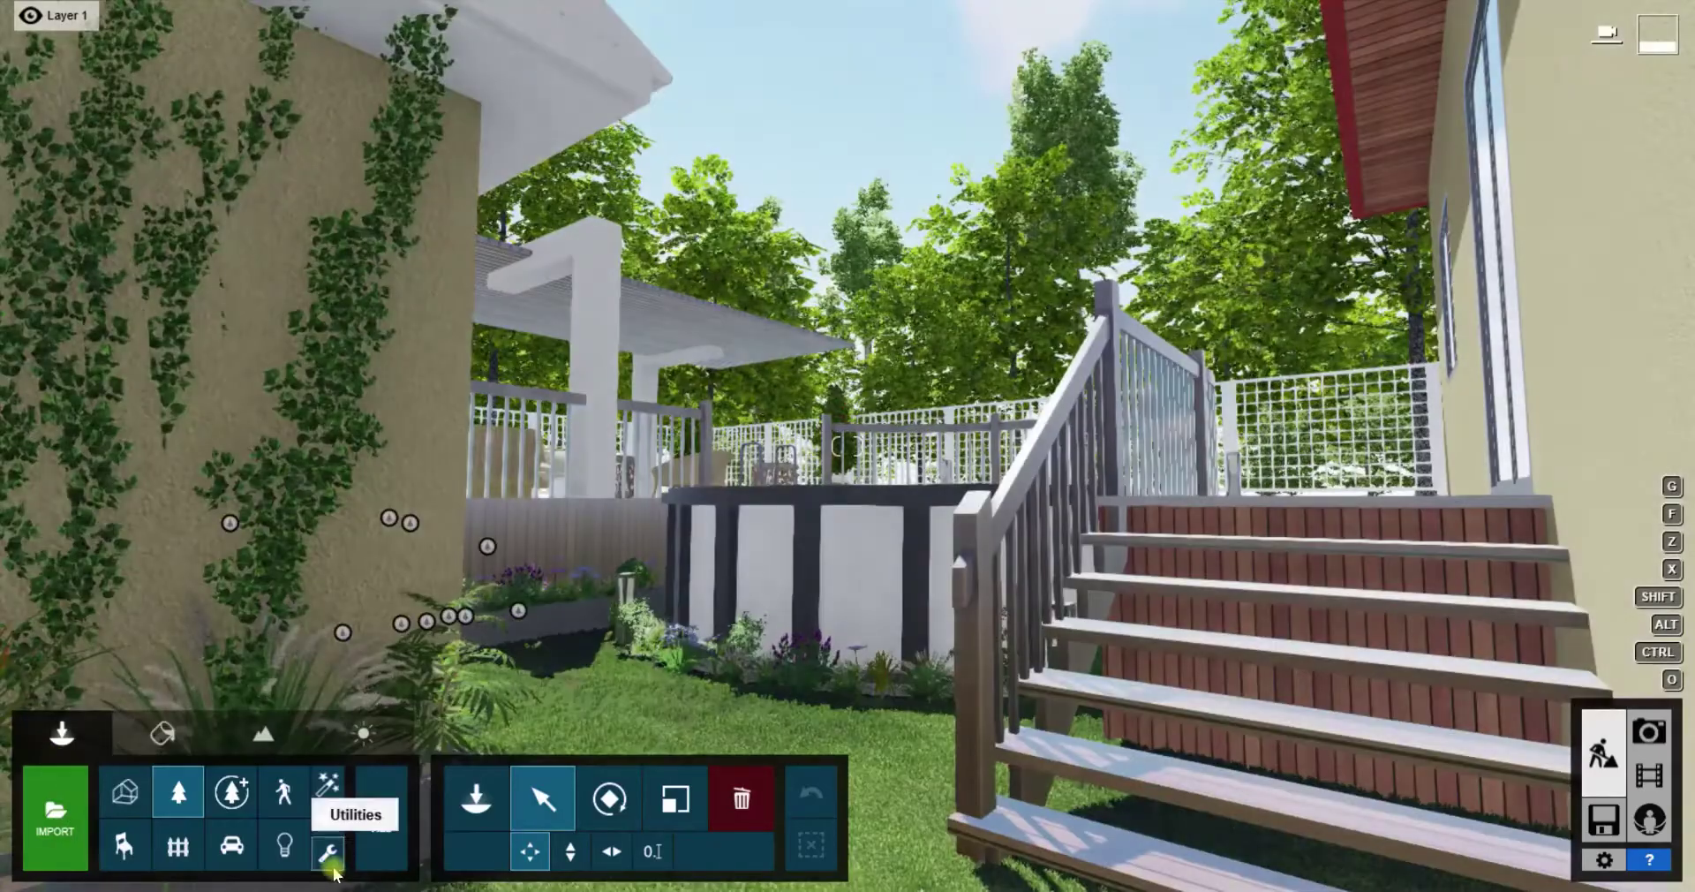
{"action": "key", "text": "w"}
{"action": "left_click", "coordinate": [328, 855]}
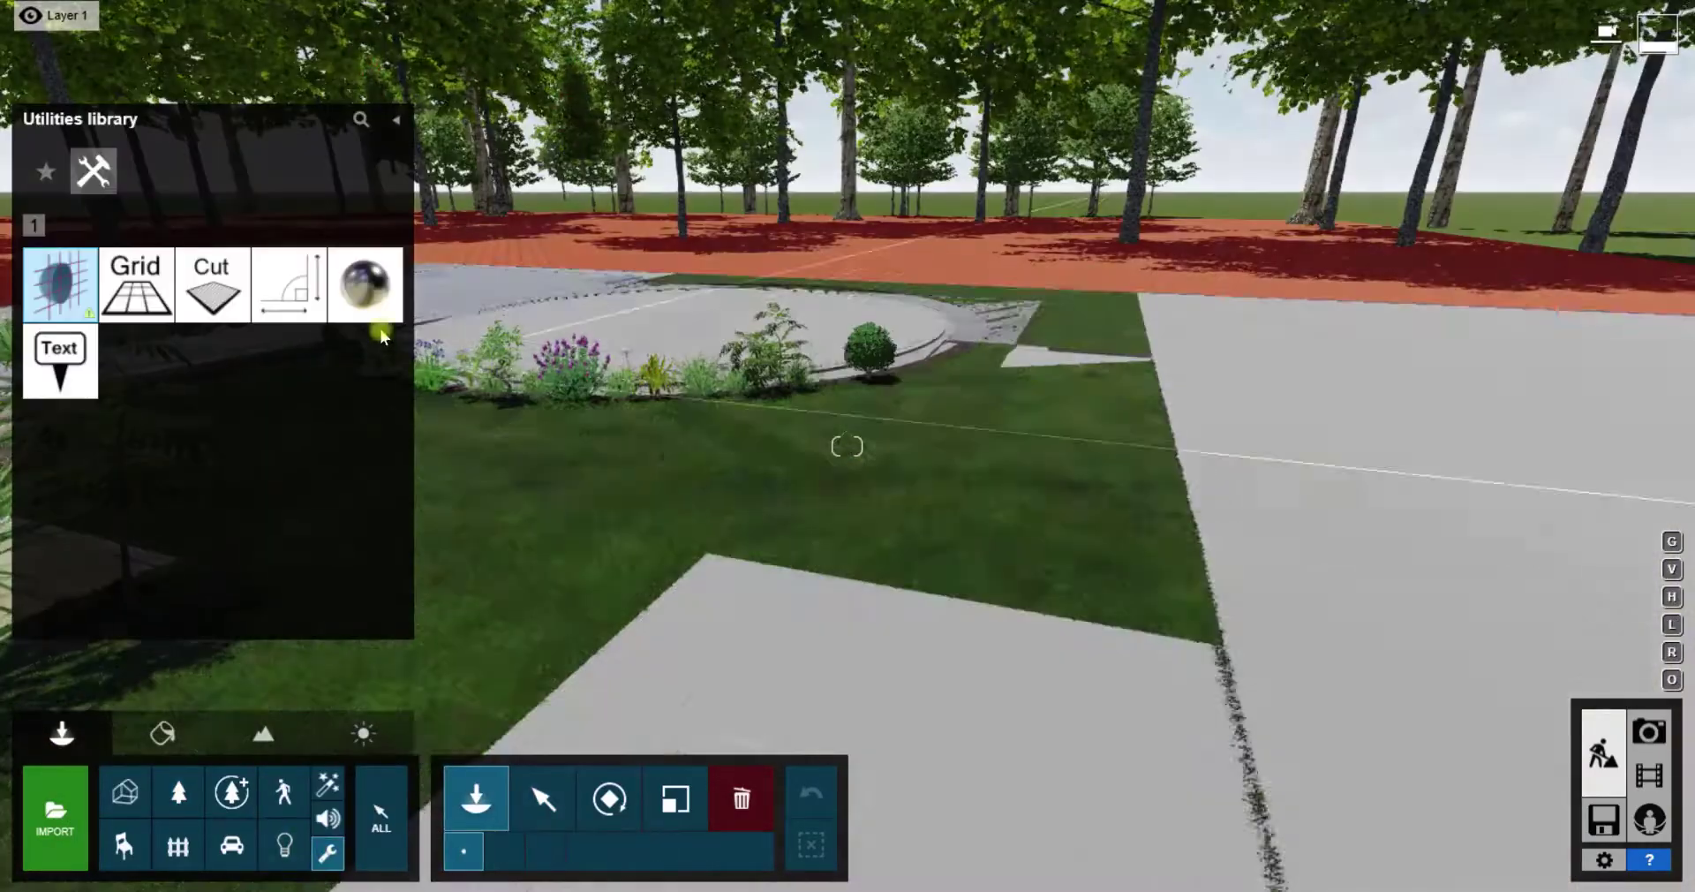
{"action": "left_click", "coordinate": [365, 284]}
{"action": "left_click", "coordinate": [817, 654]}
{"action": "left_click", "coordinate": [1649, 775]}
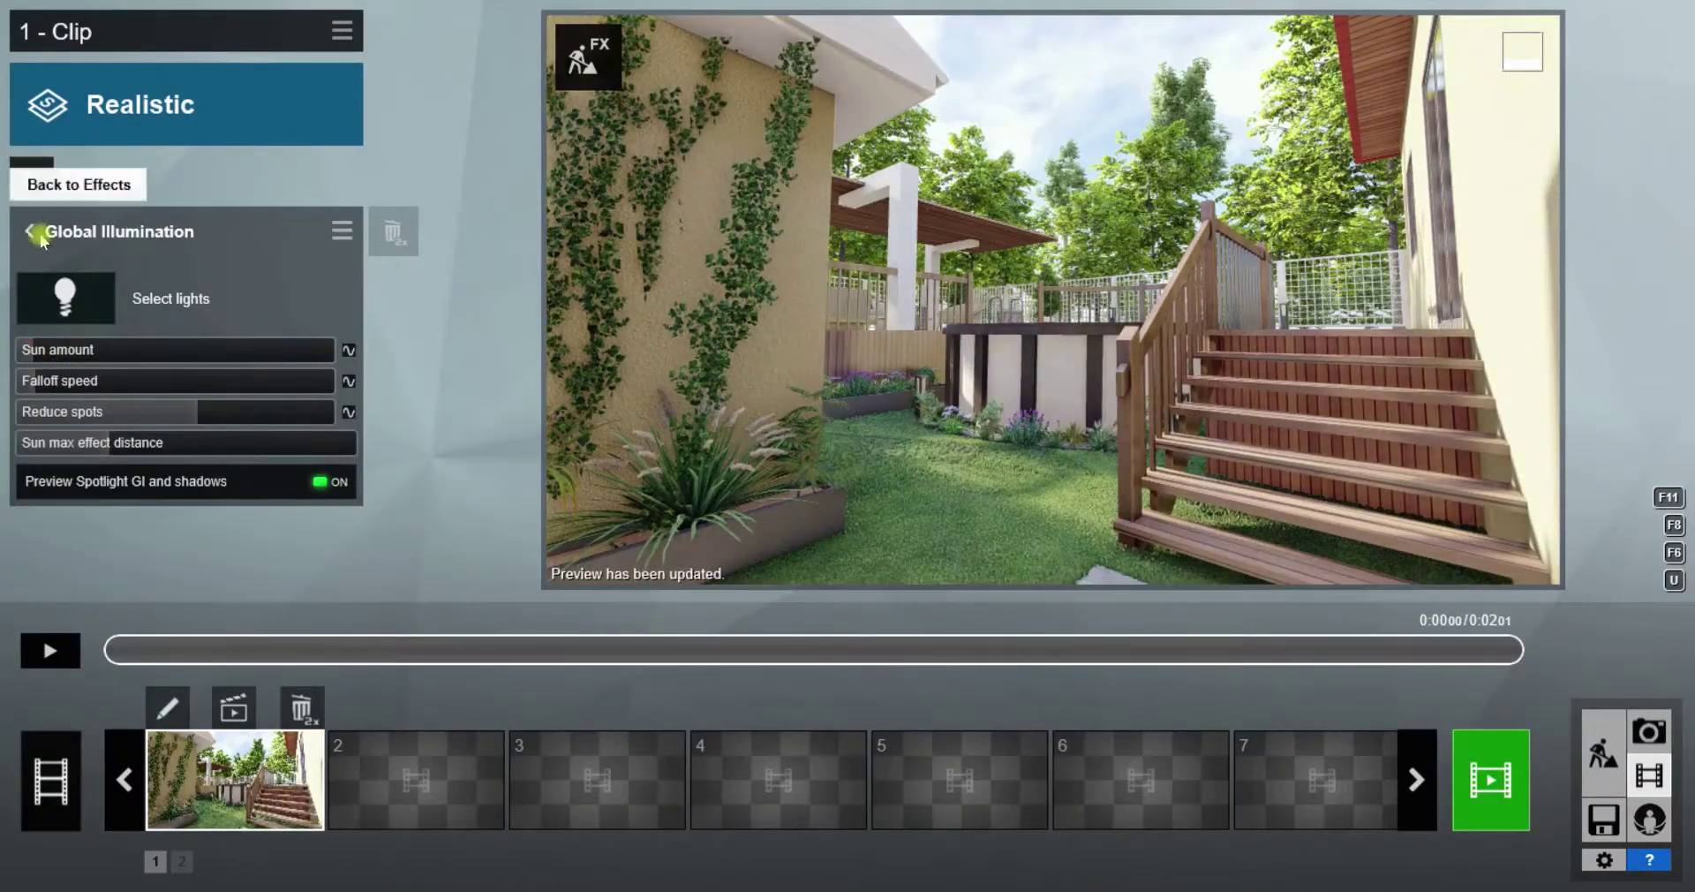
Add a 2-Point Perspective effect from the Camera category
{"action": "left_click", "coordinate": [32, 177]}
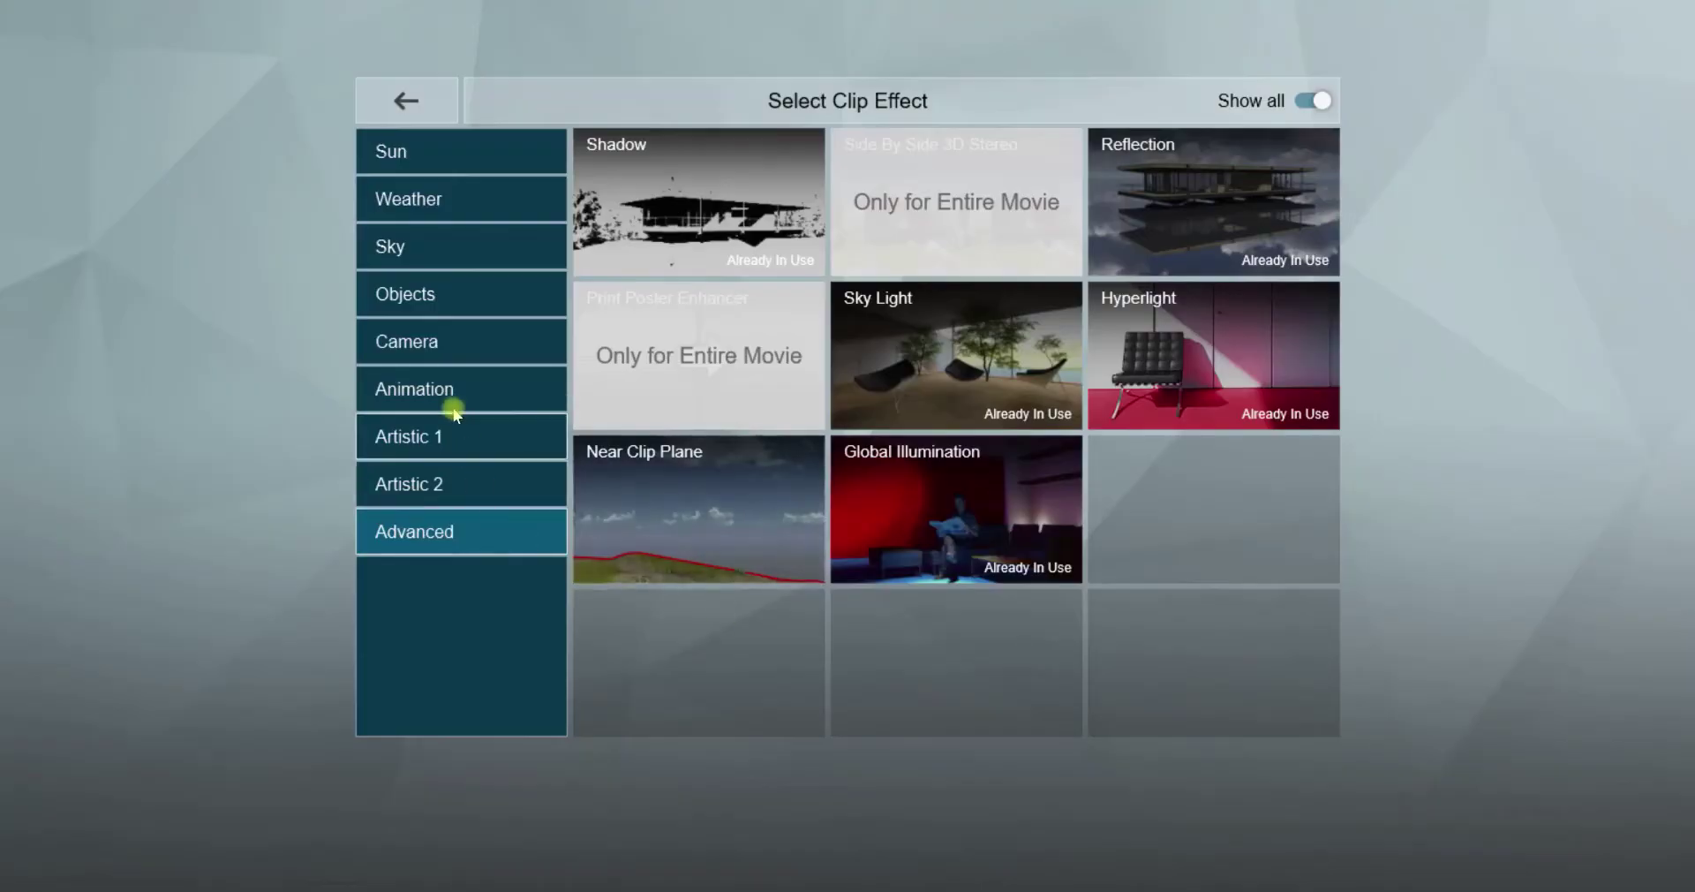
{"action": "left_click", "coordinate": [427, 297]}
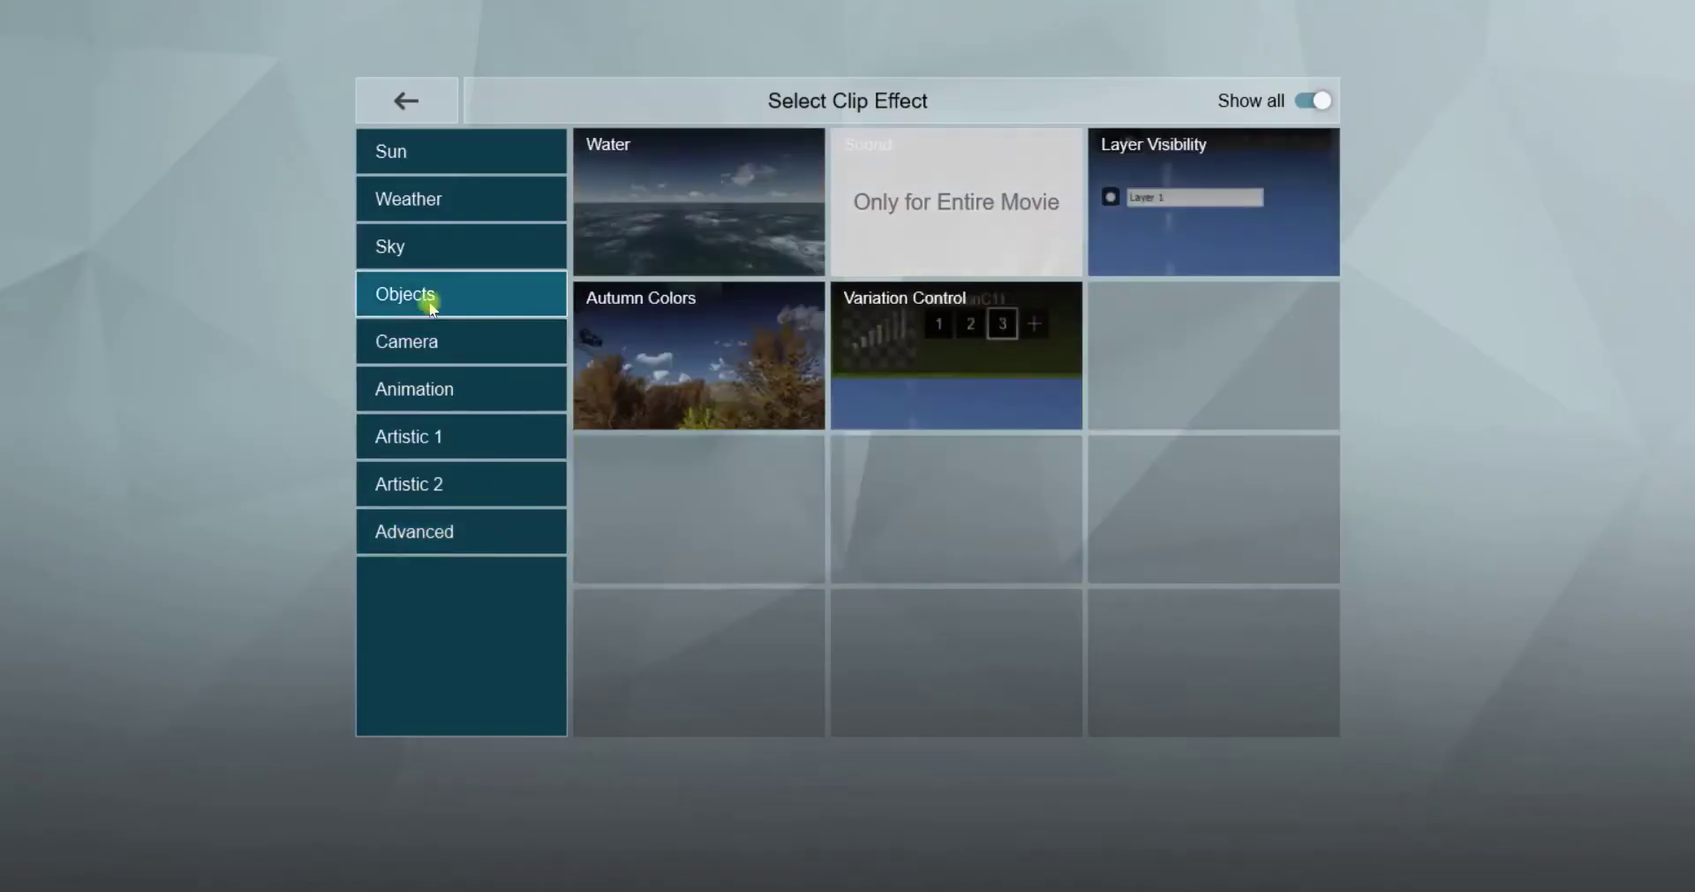
{"action": "left_click", "coordinate": [424, 342]}
{"action": "left_click", "coordinate": [1213, 201]}
Add a Selective Saturation effect from Artistic 2 and lower its saturation to 0.1
{"action": "left_click", "coordinate": [31, 172]}
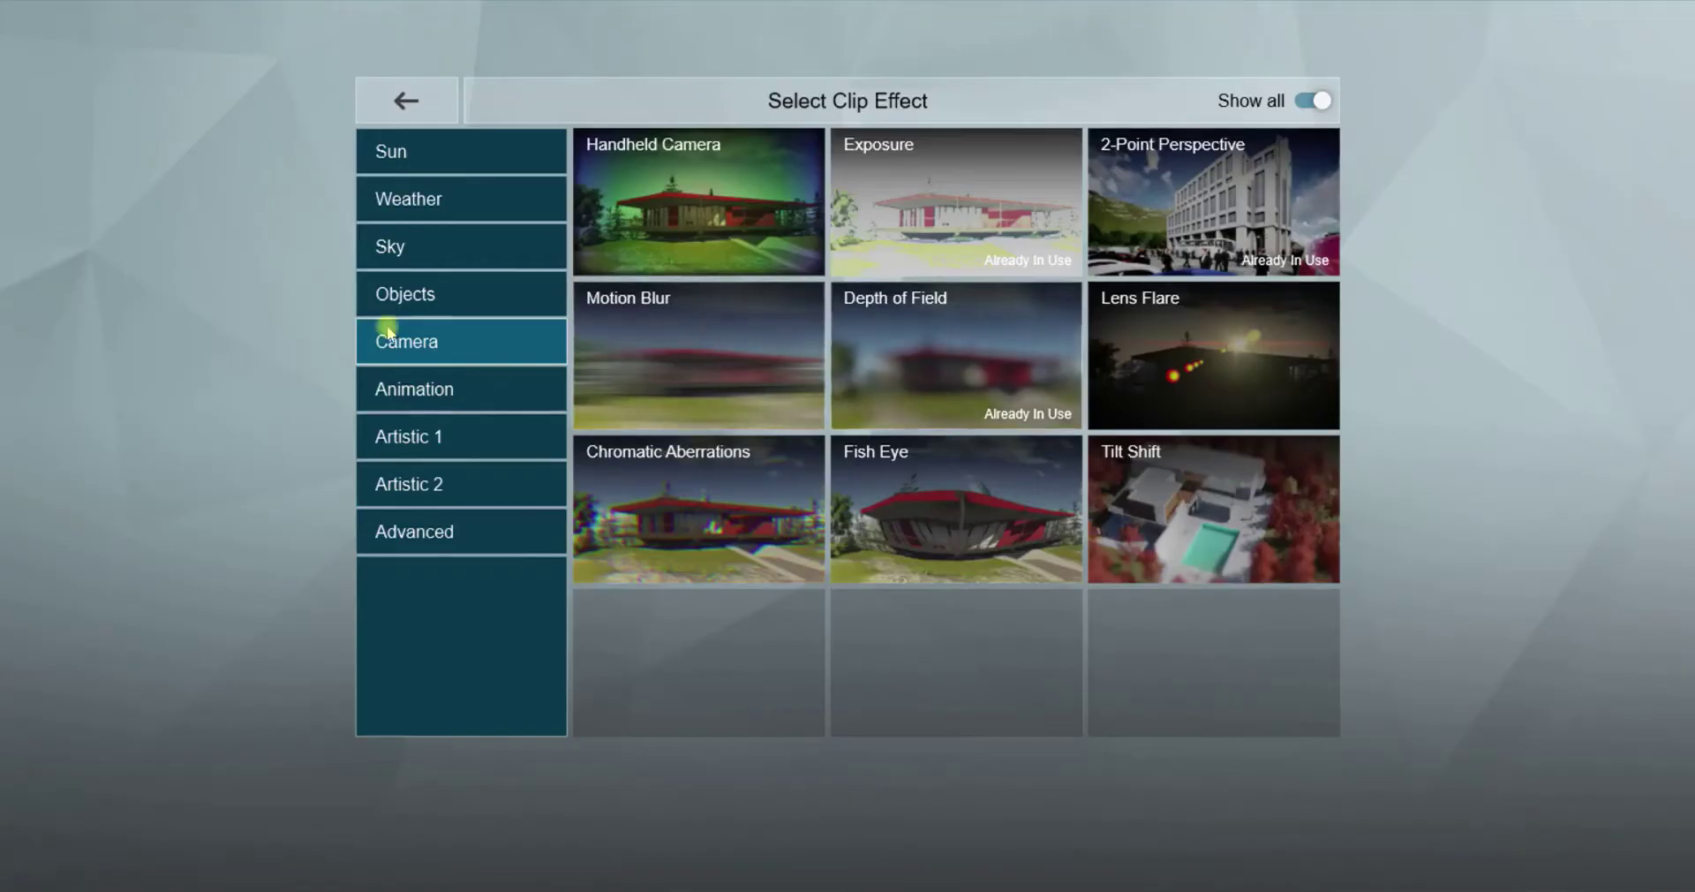
{"action": "left_click", "coordinate": [405, 294]}
{"action": "left_click", "coordinate": [389, 246]}
{"action": "left_click", "coordinate": [409, 198]}
{"action": "left_click", "coordinate": [418, 341]}
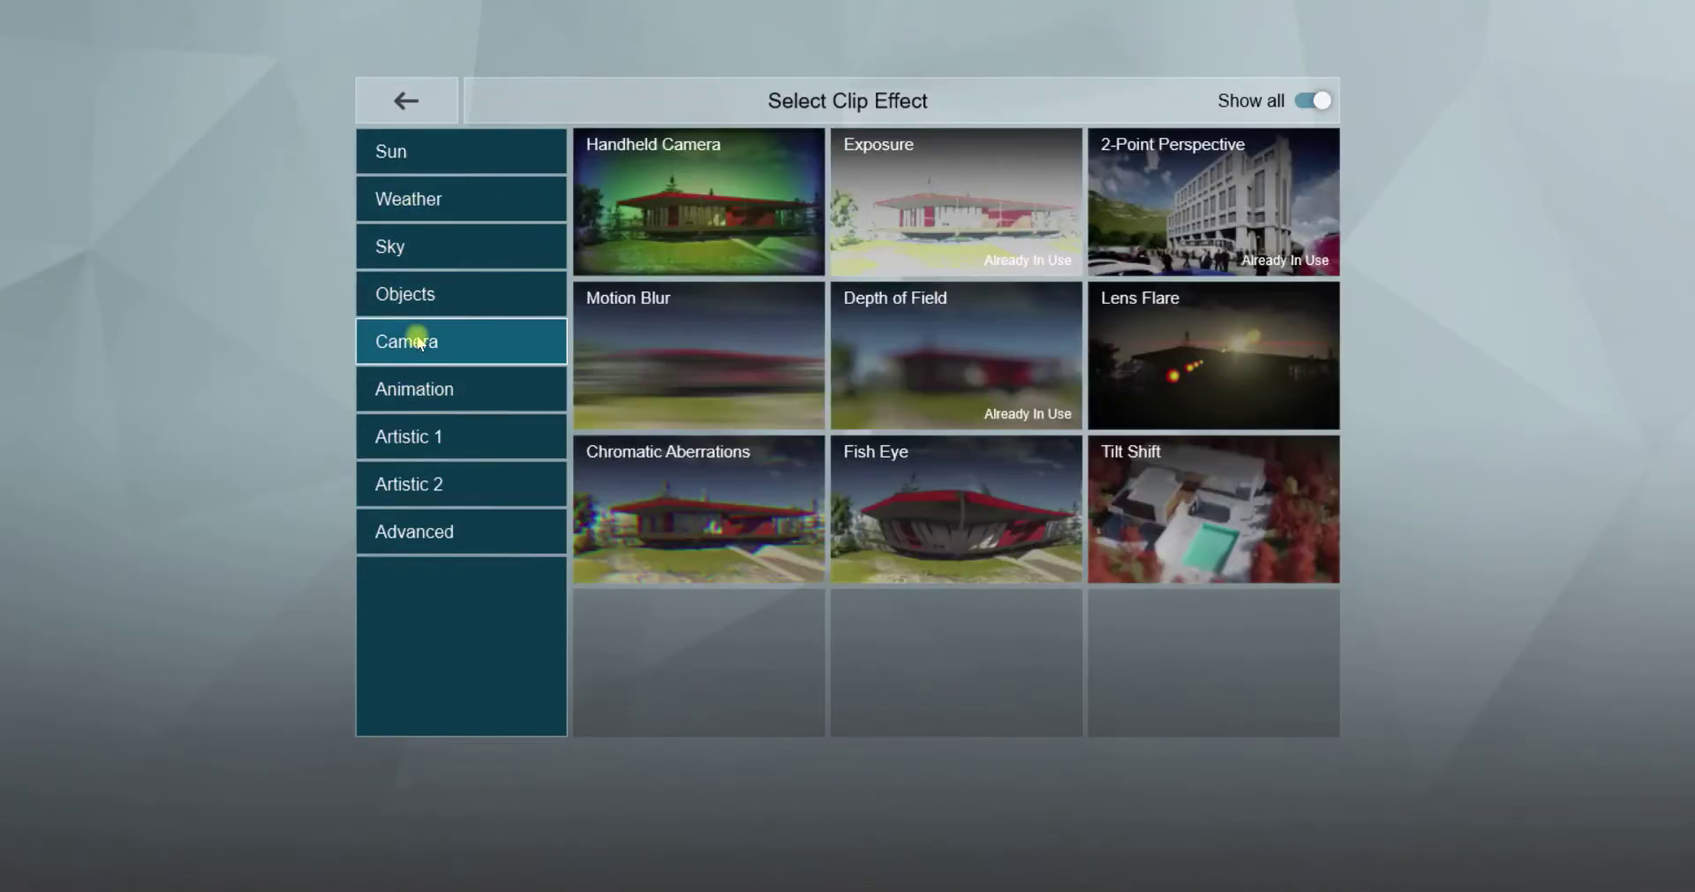
{"action": "left_click", "coordinate": [435, 397]}
{"action": "left_click", "coordinate": [441, 437]}
{"action": "left_click", "coordinate": [452, 495]}
{"action": "left_click", "coordinate": [956, 354]}
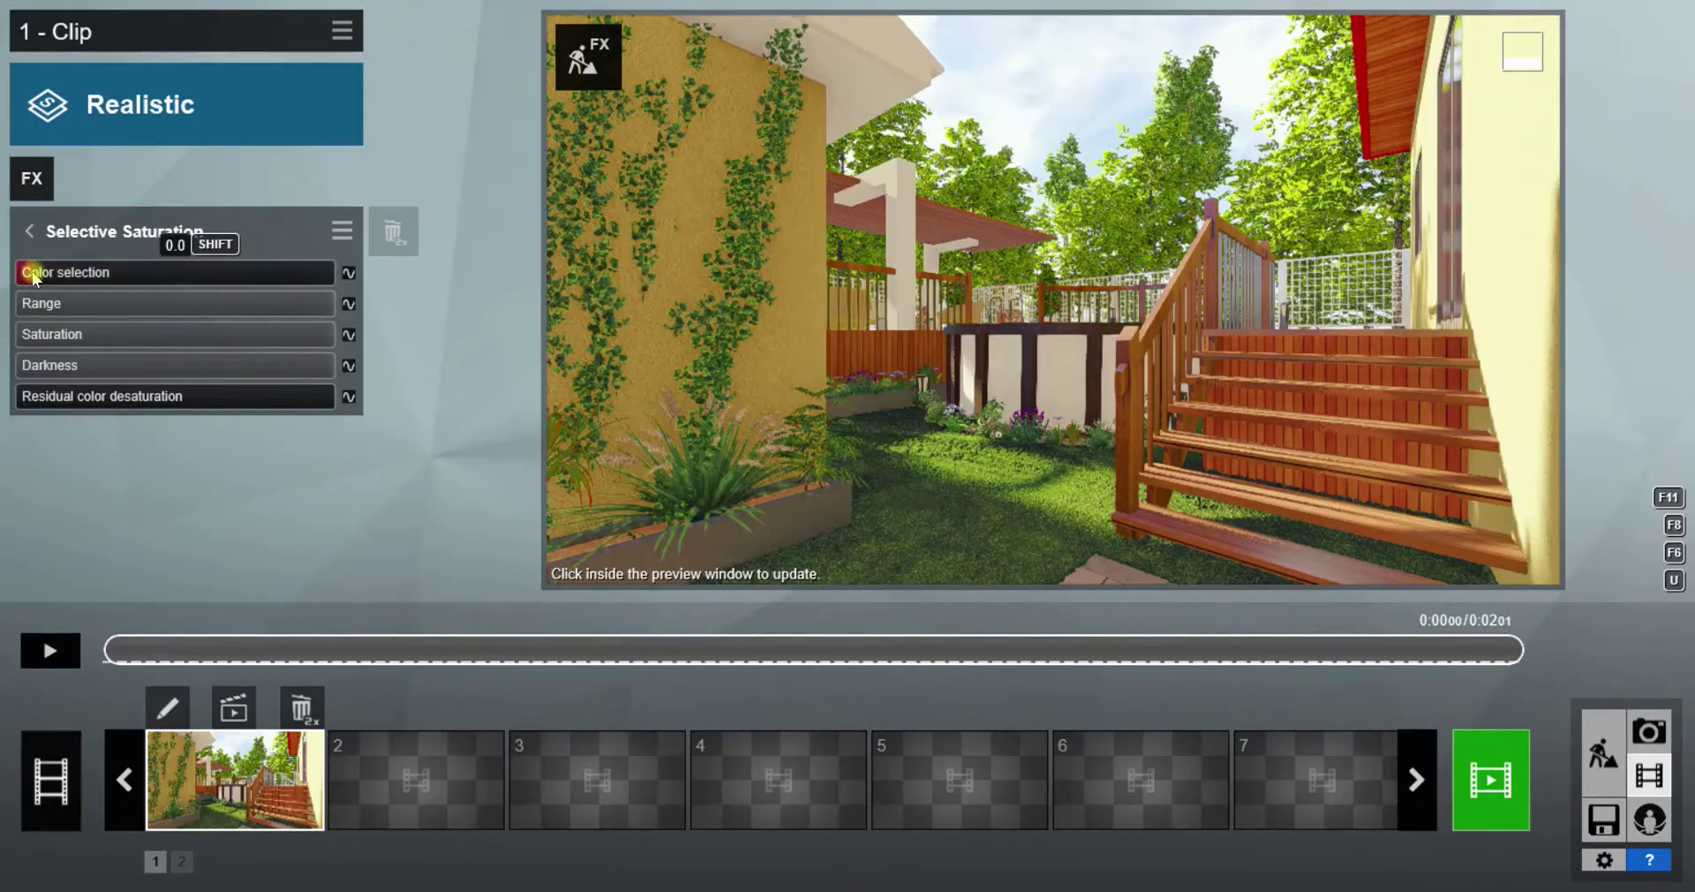
{"action": "left_click_drag", "start_coordinate": [152, 335], "coordinate": [49, 337]}
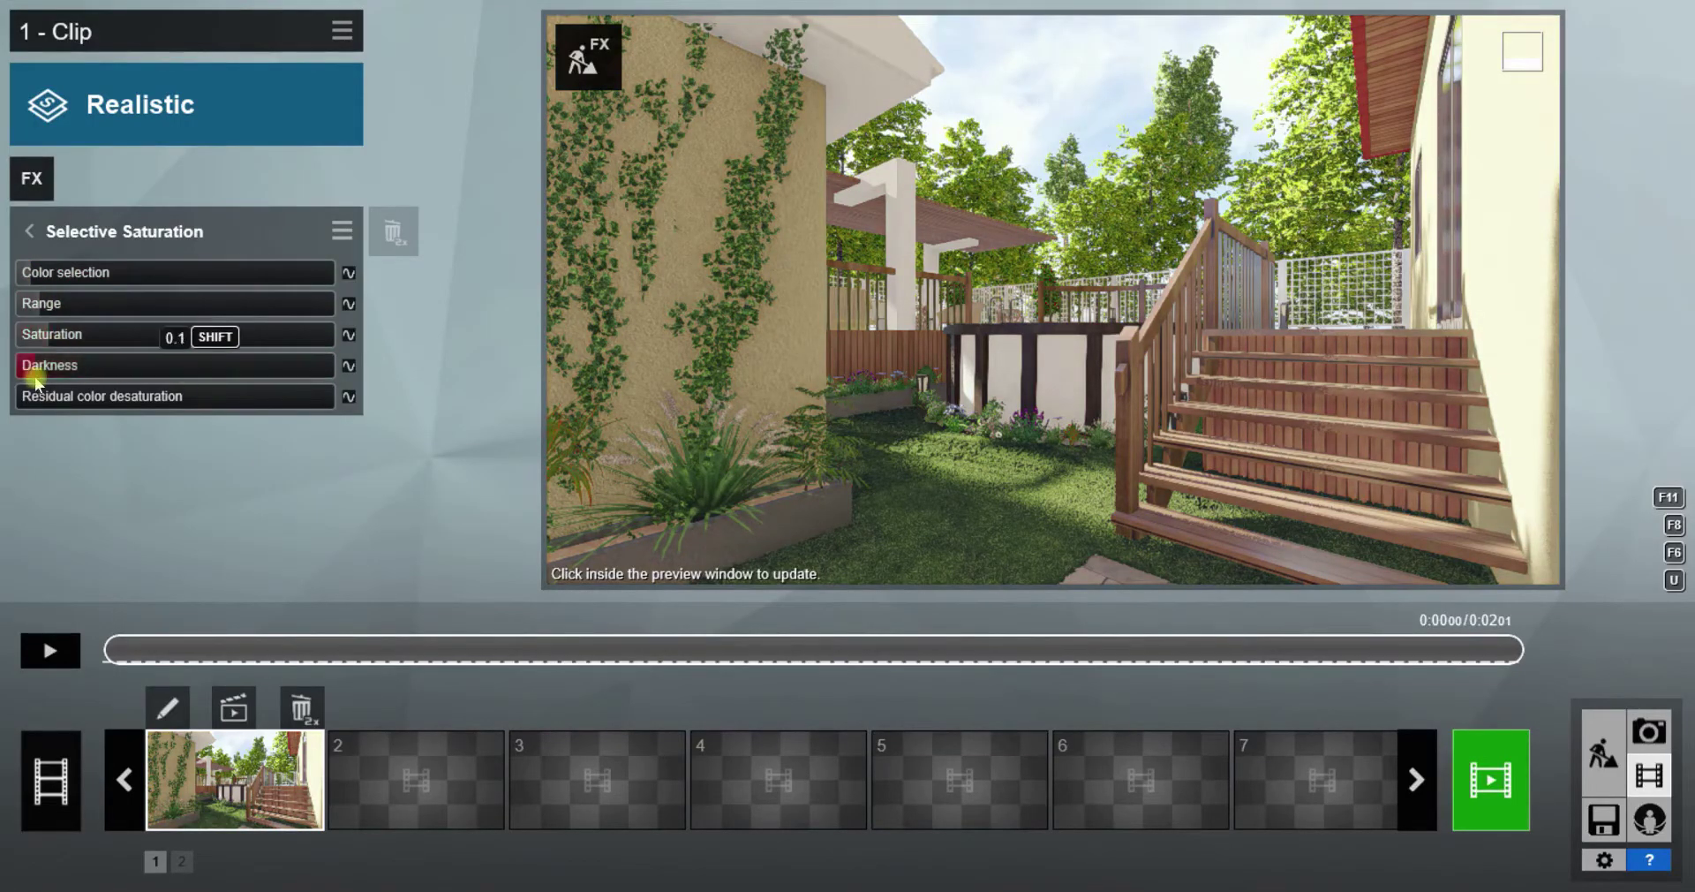
{"action": "left_click", "coordinate": [883, 353]}
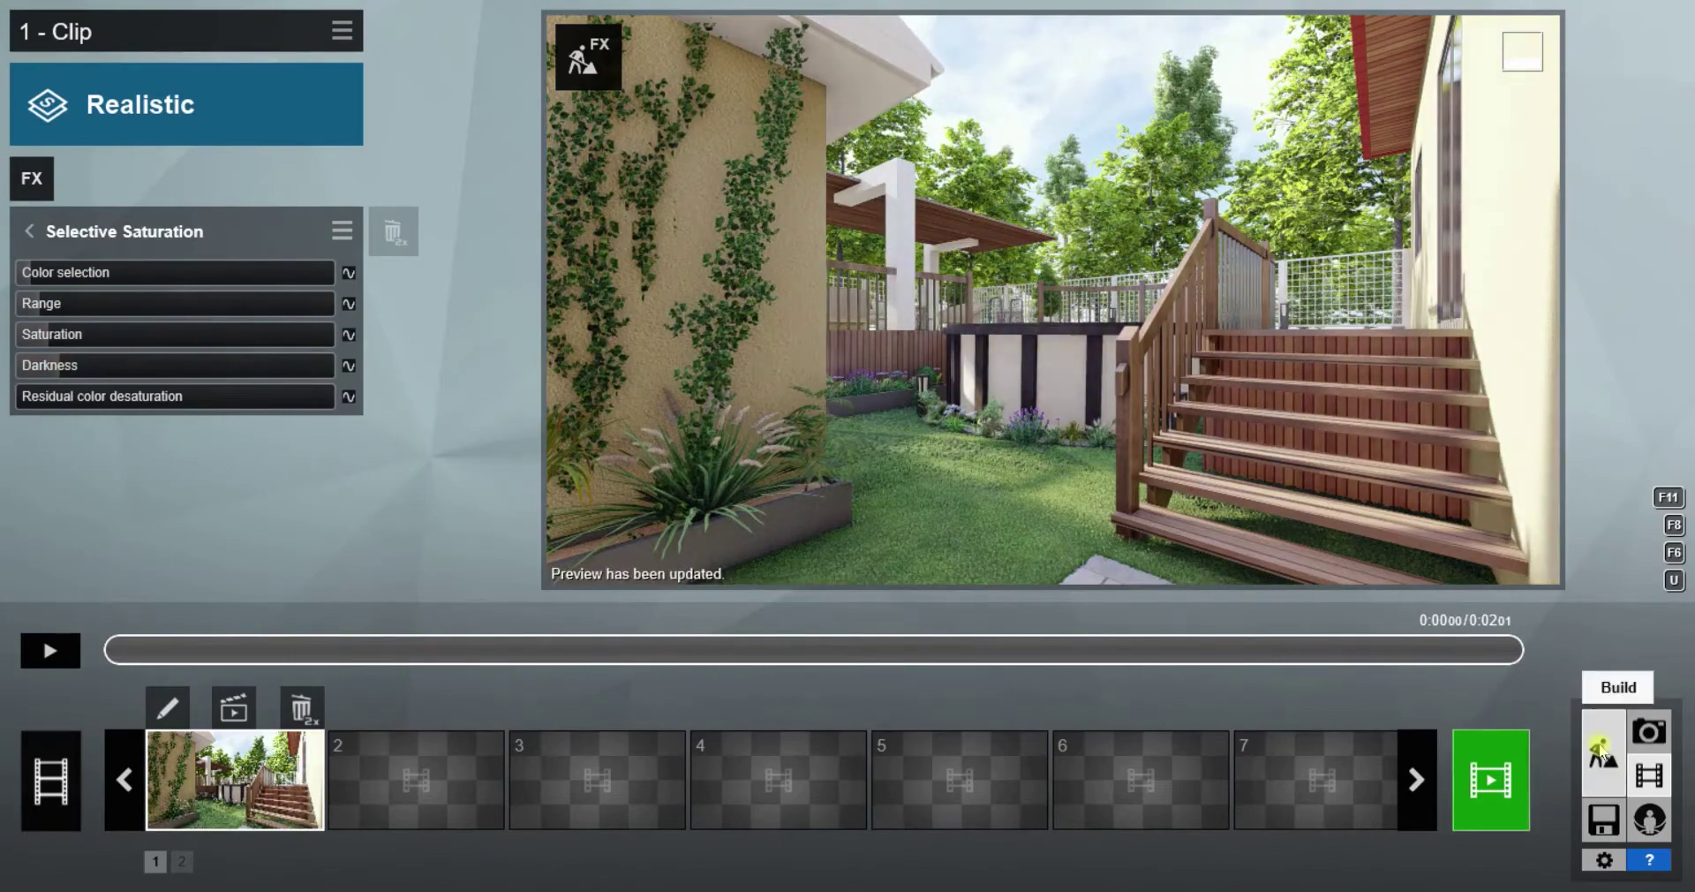
{"action": "left_click", "coordinate": [1603, 751]}
{"action": "left_click", "coordinate": [162, 732]}
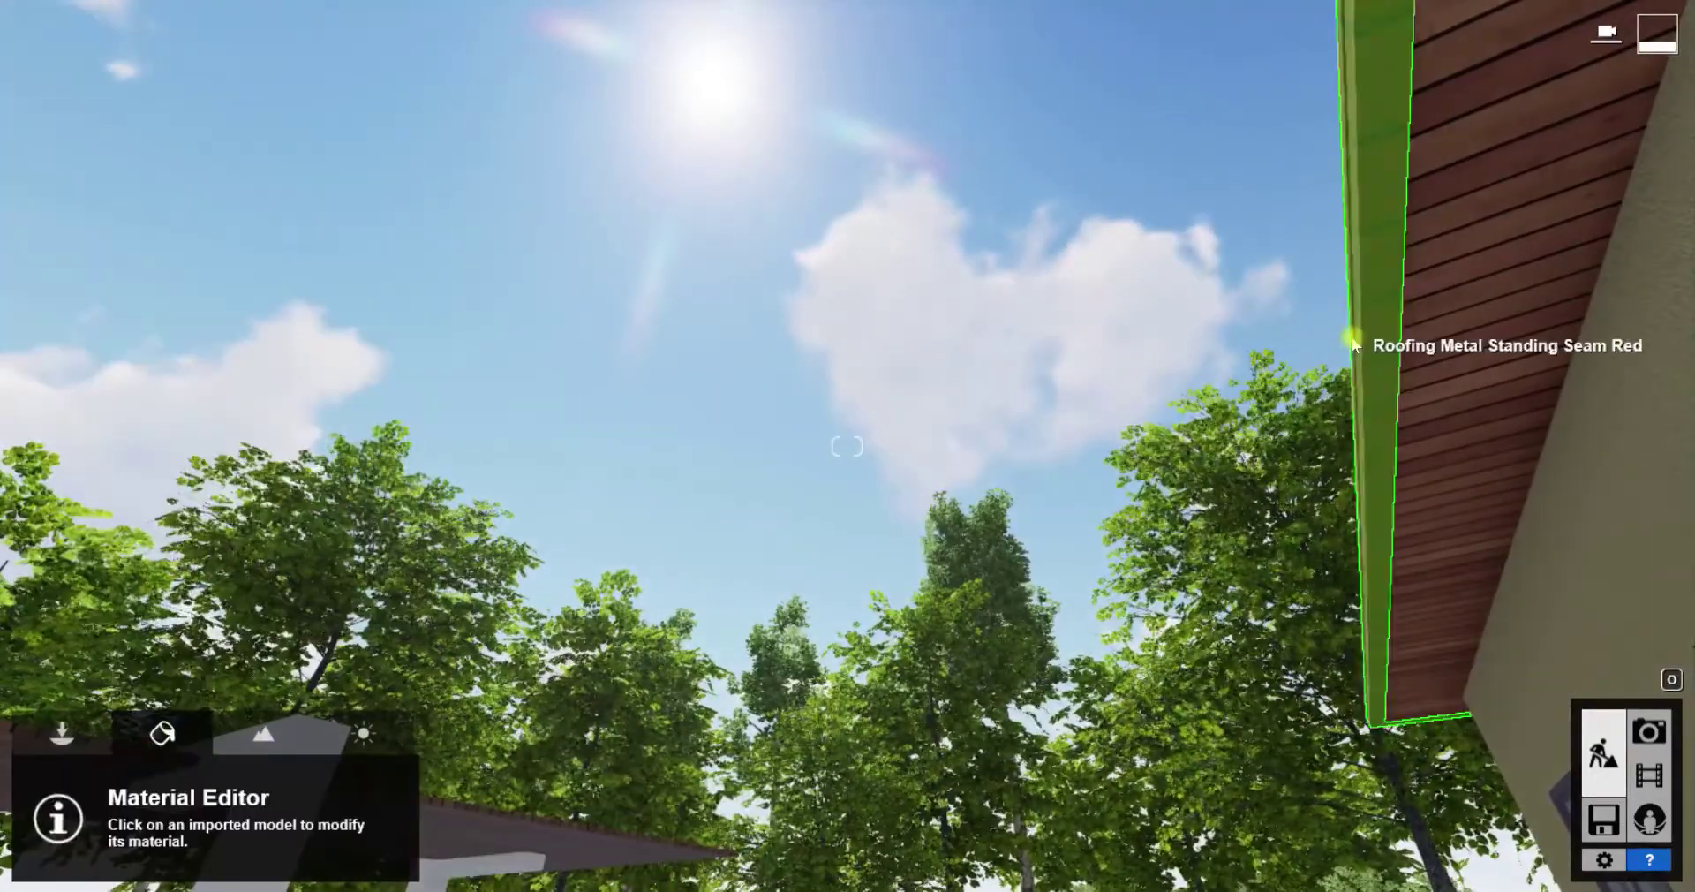
Give the red roof fascia a Standard material with a colourization tint and save it
{"action": "left_click", "coordinate": [1353, 340]}
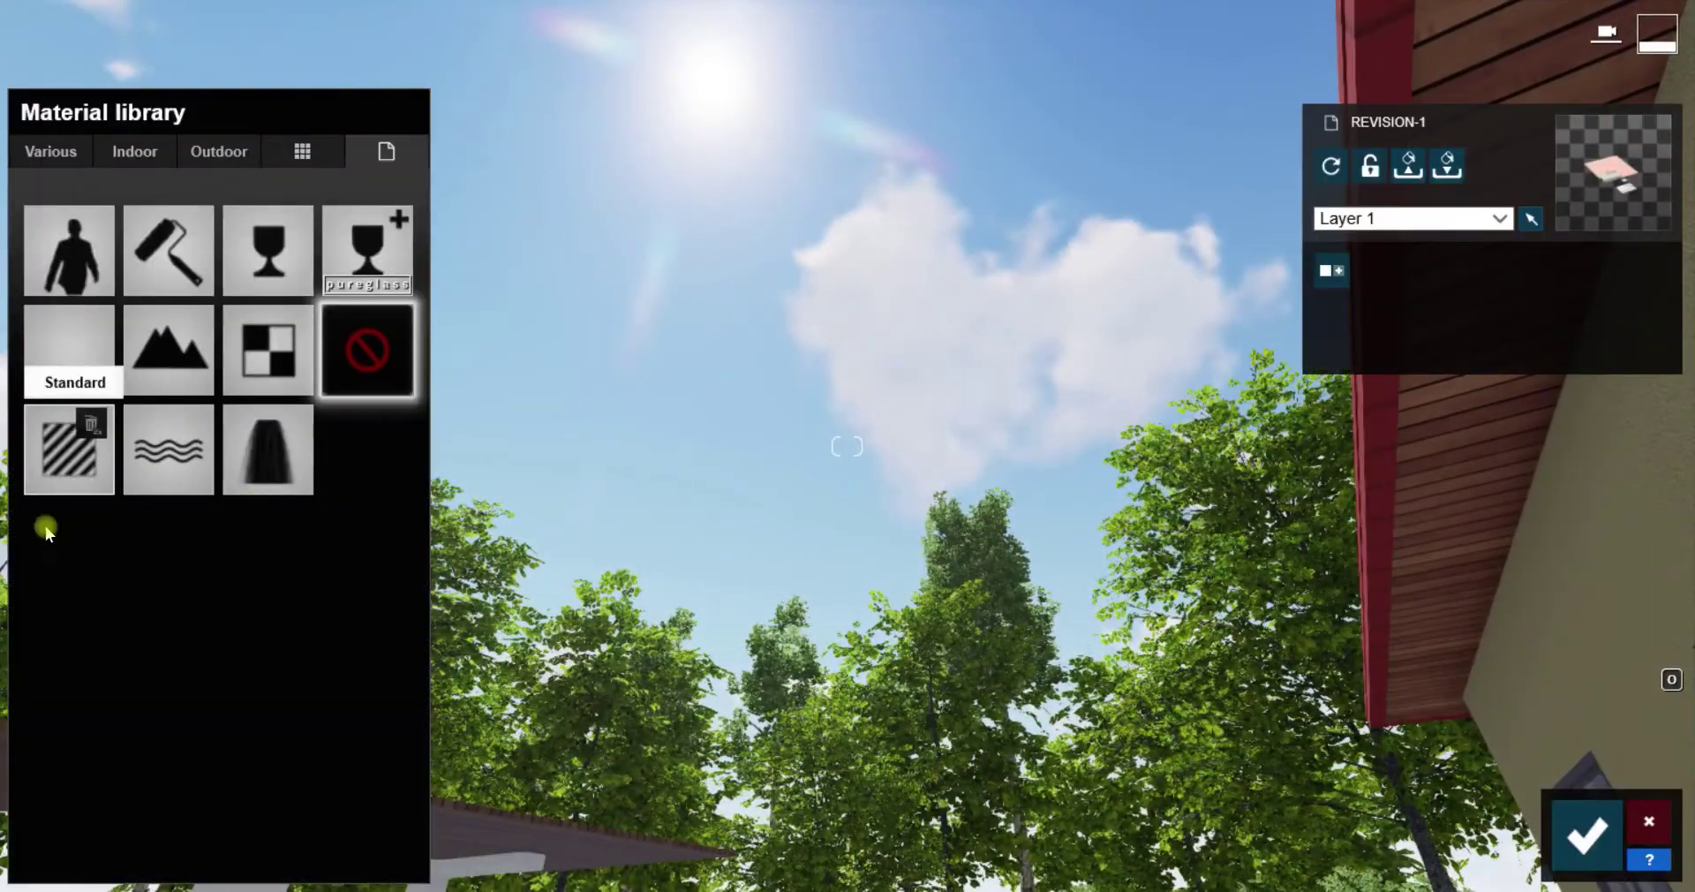
{"action": "left_click", "coordinate": [63, 468]}
{"action": "left_click", "coordinate": [57, 482]}
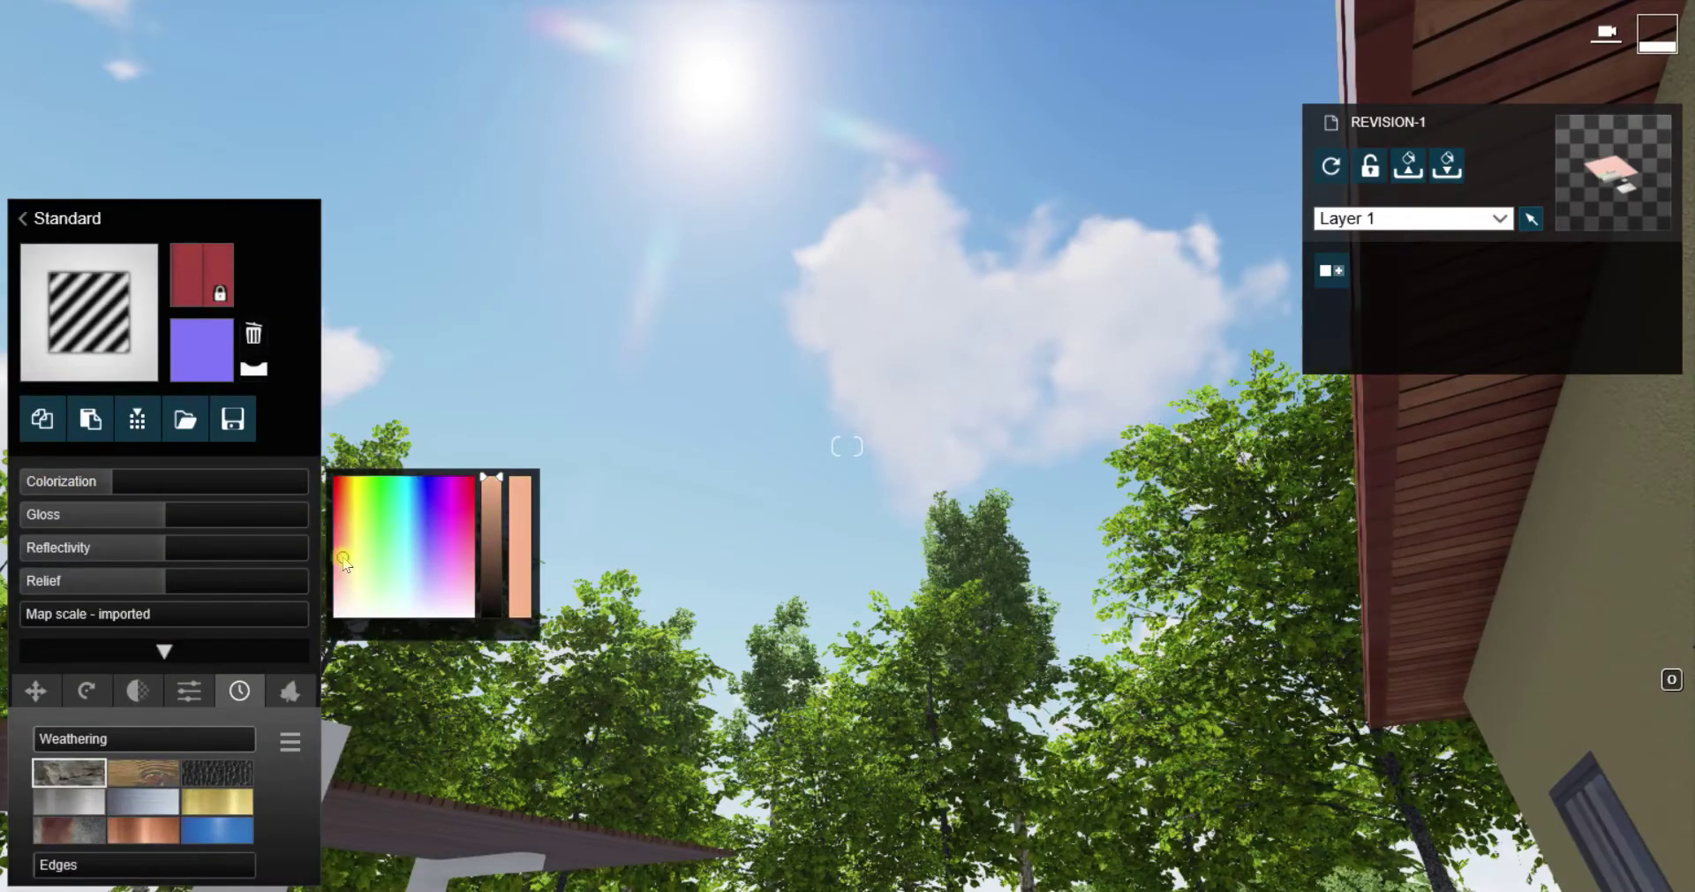
{"action": "left_click", "coordinate": [180, 488]}
{"action": "scroll", "coordinate": [174, 497], "scroll_direction": "up", "scroll_amount": 1}
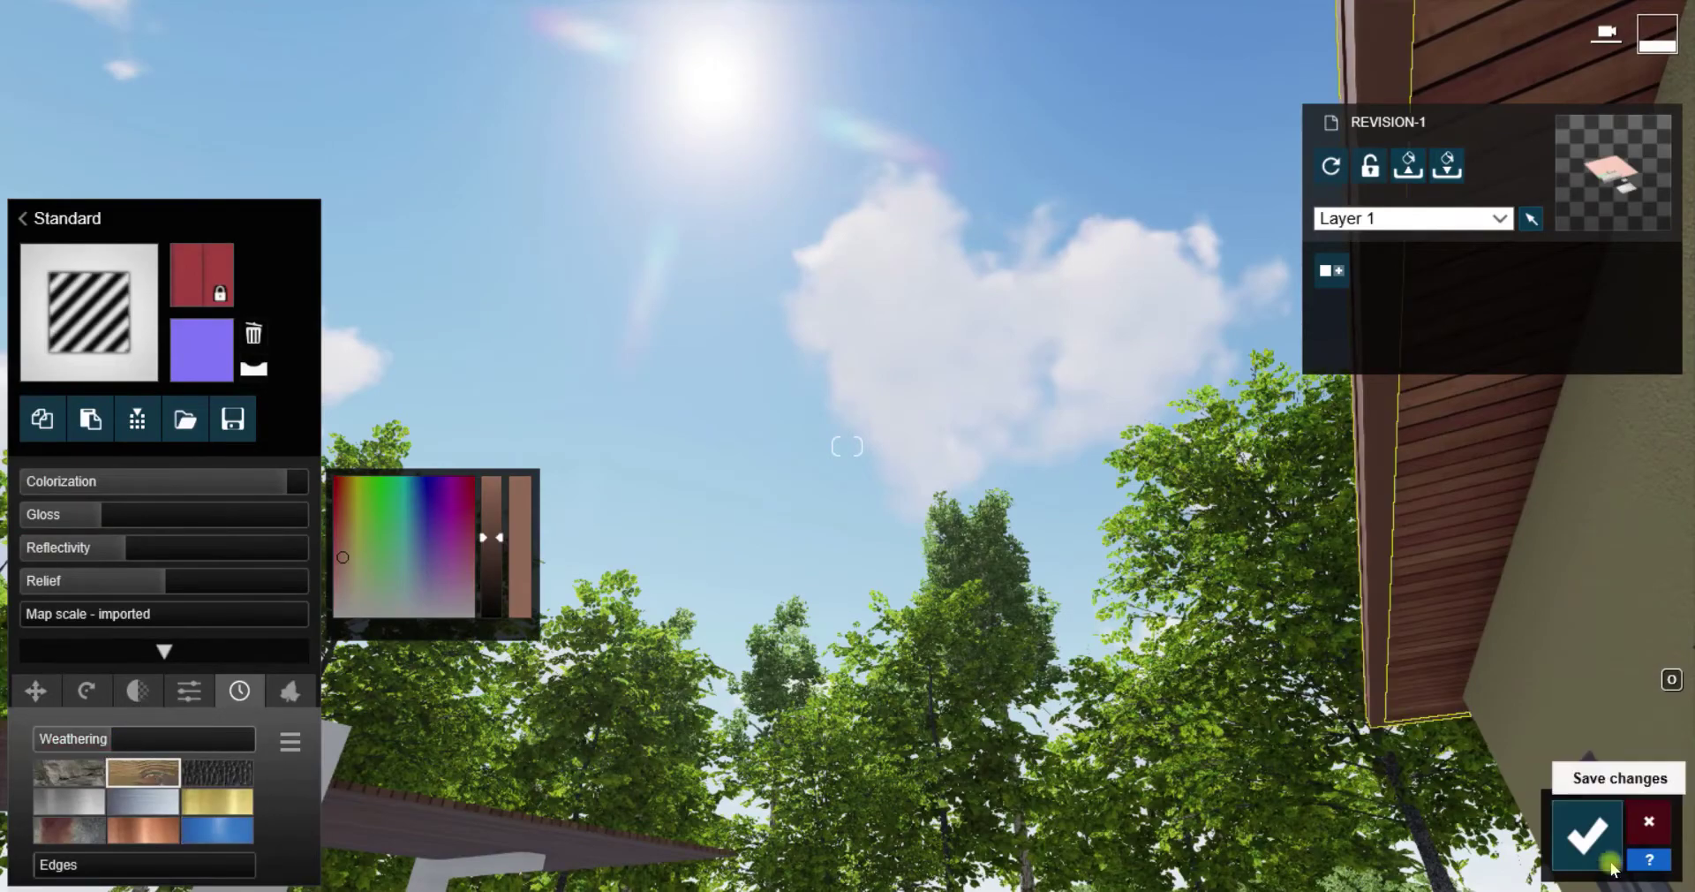
{"action": "left_click", "coordinate": [1586, 835]}
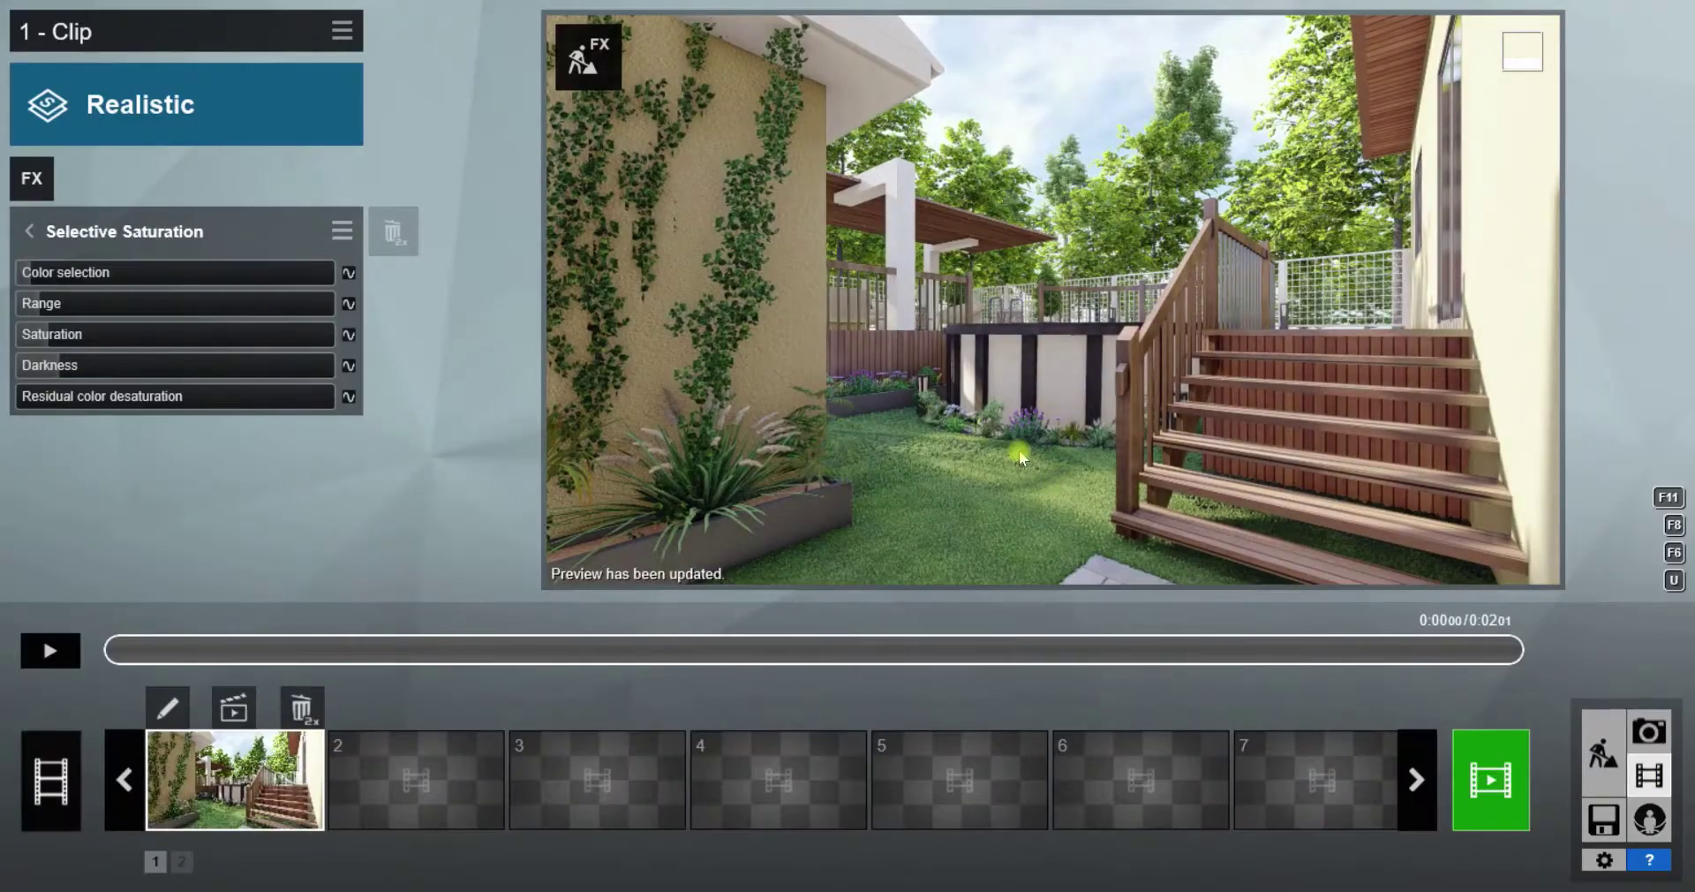
{"action": "left_click", "coordinate": [1491, 776]}
Render the current frame only and bring up the save location
{"action": "left_click", "coordinate": [606, 83]}
{"action": "left_click", "coordinate": [806, 699]}
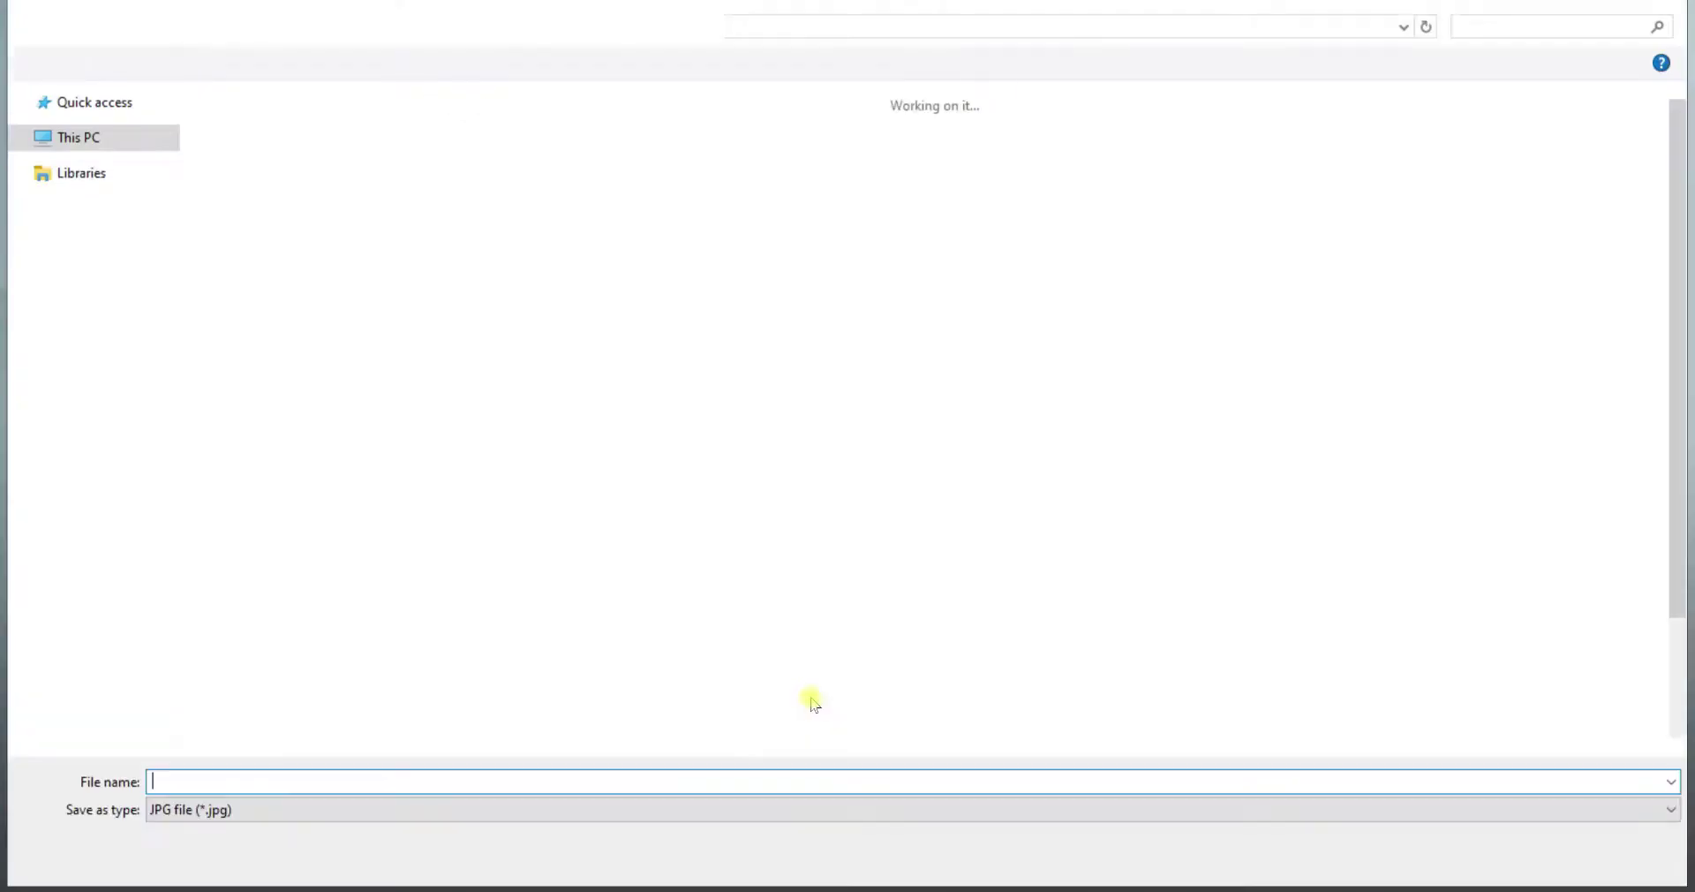
{"action": "left_click", "coordinate": [89, 137]}
Create a new IMAGES folder in D:\13-Youtube channel viedos\05-landscape for the JPG
{"action": "left_click", "coordinate": [79, 455]}
{"action": "double_click", "coordinate": [892, 292]}
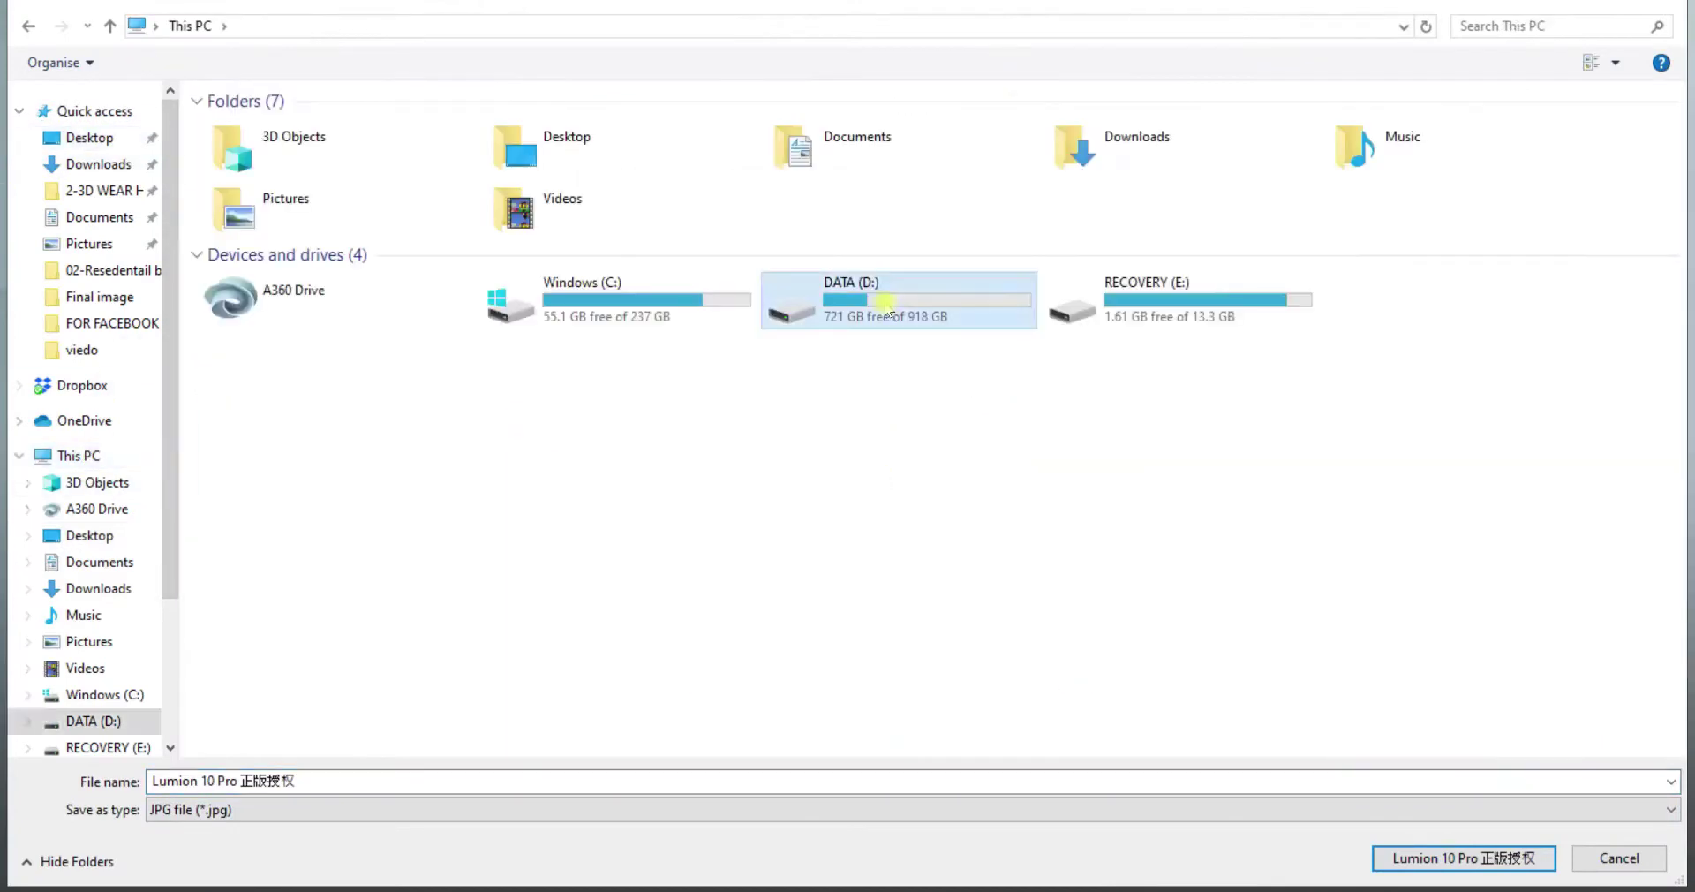
{"action": "double_click", "coordinate": [353, 433]}
{"action": "double_click", "coordinate": [872, 187]}
{"action": "right_click", "coordinate": [356, 418]}
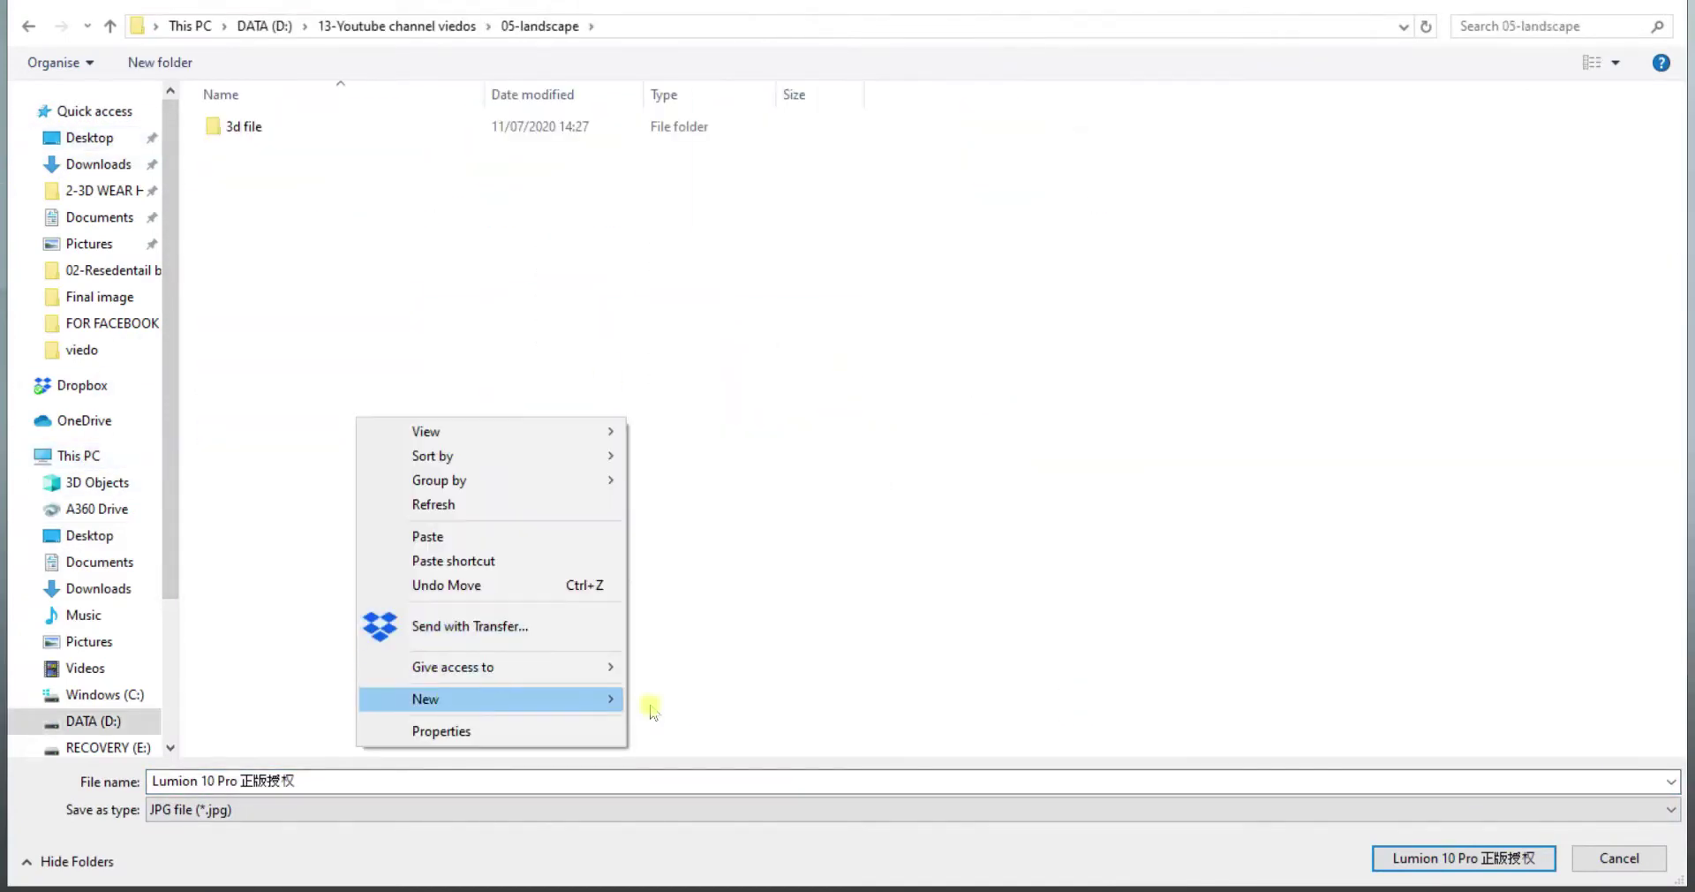
{"action": "left_click", "coordinate": [649, 427]}
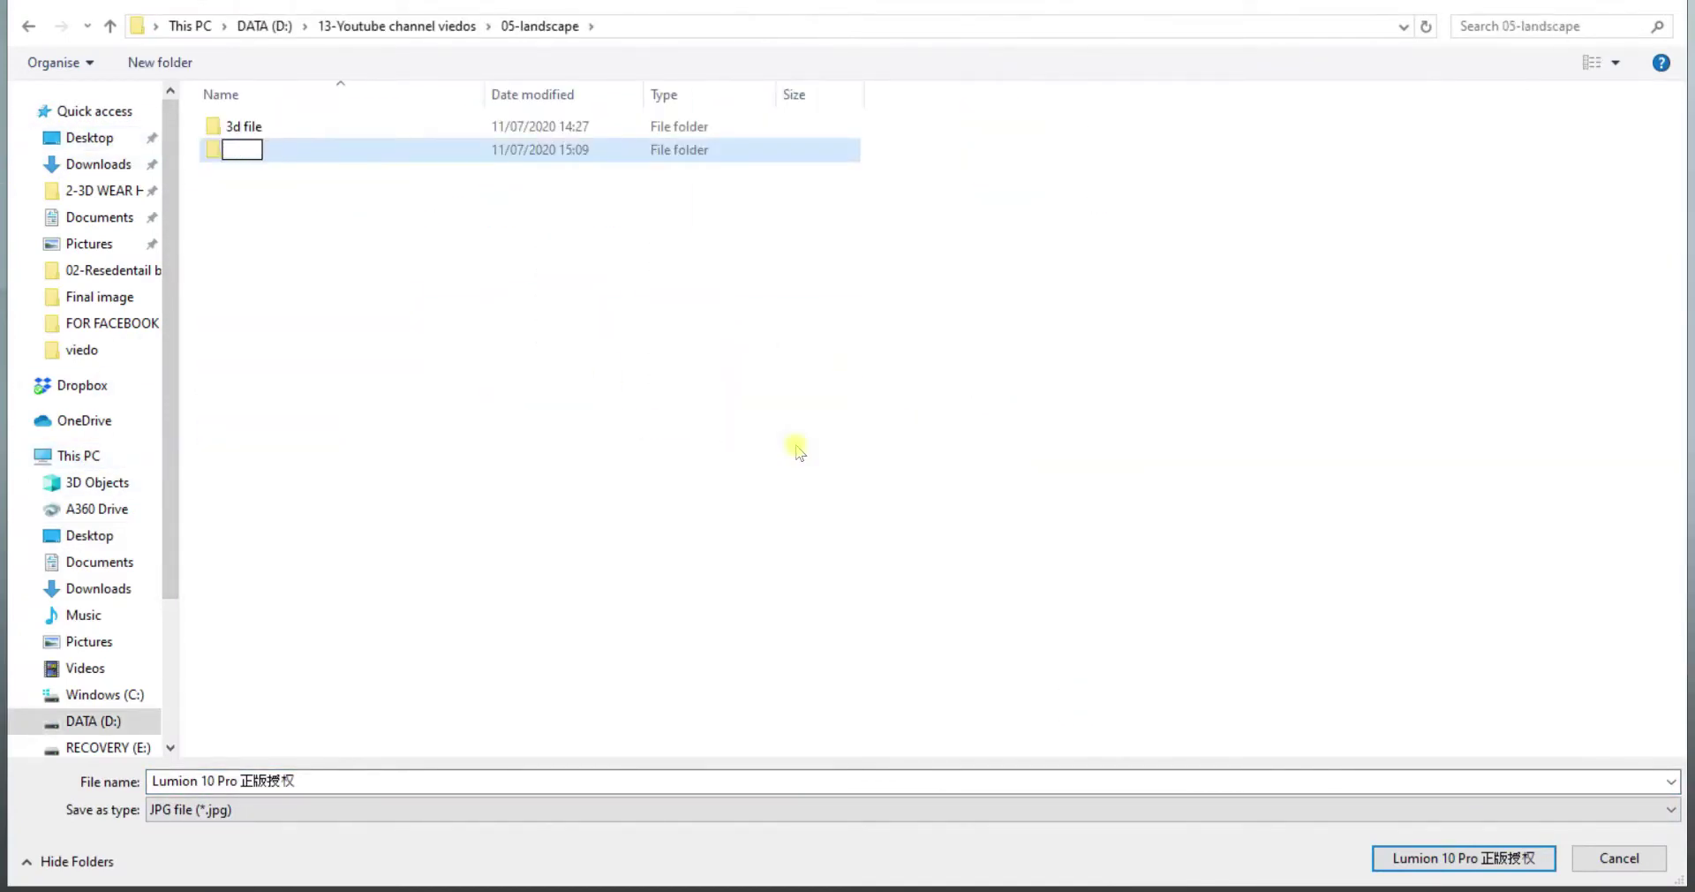
{"action": "type", "text": "IMAGES"}
{"action": "key", "text": "Return"}
{"action": "key", "text": "Return"}
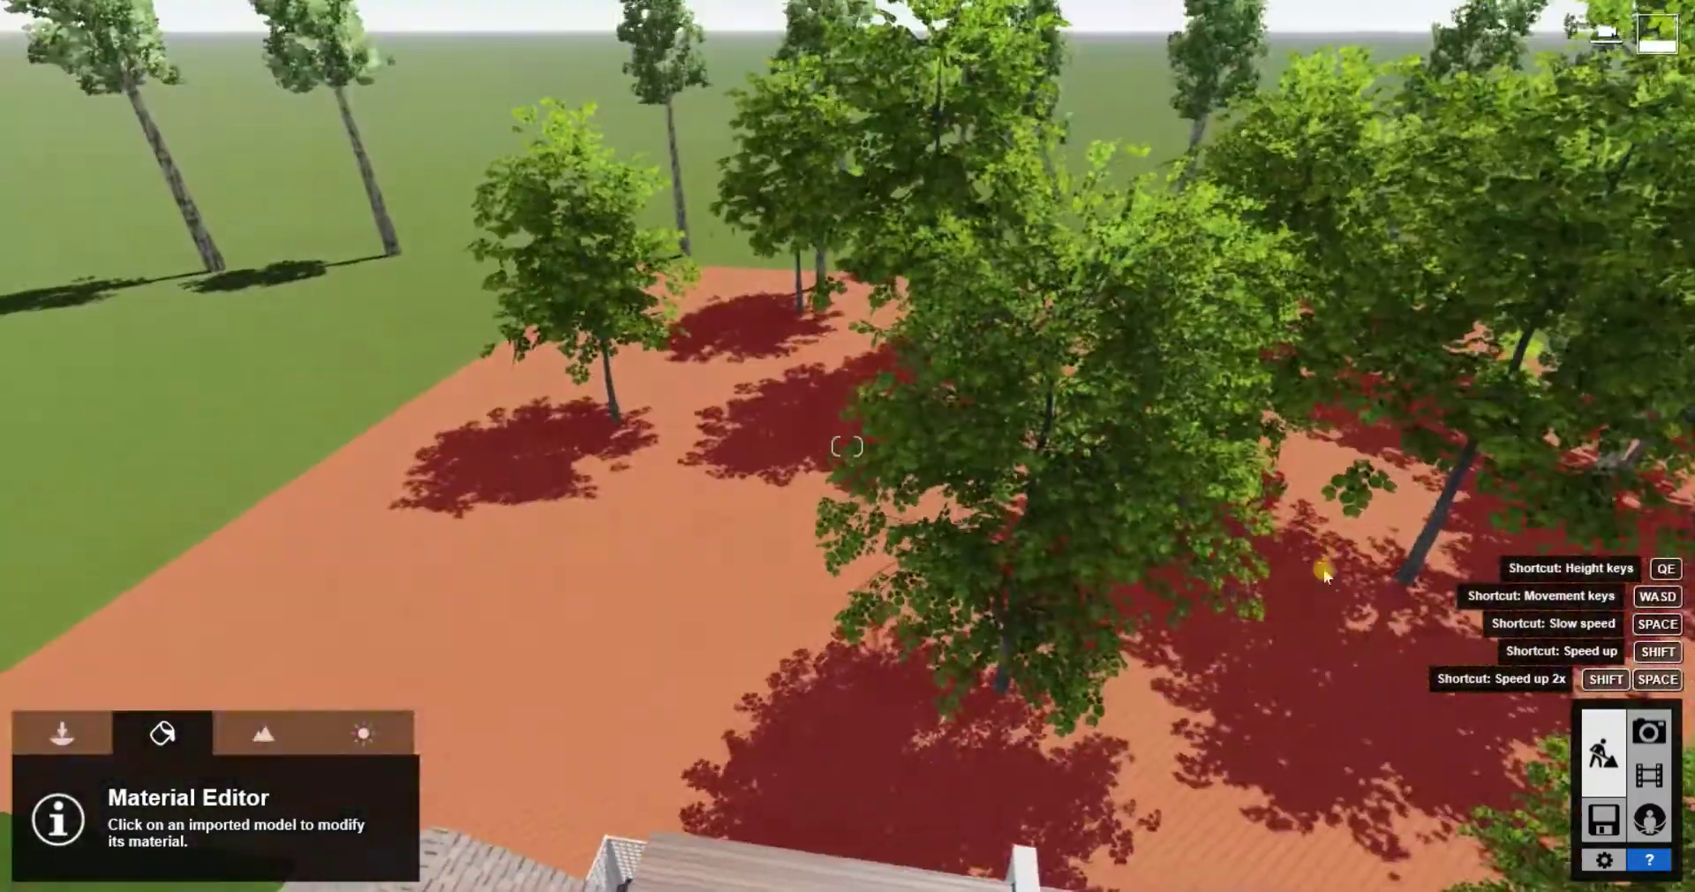
Select a tree in the garden for resizing
{"action": "left_click", "coordinate": [62, 733]}
{"action": "left_click", "coordinate": [177, 792]}
{"action": "left_click", "coordinate": [676, 798]}
{"action": "left_click", "coordinate": [1006, 691]}
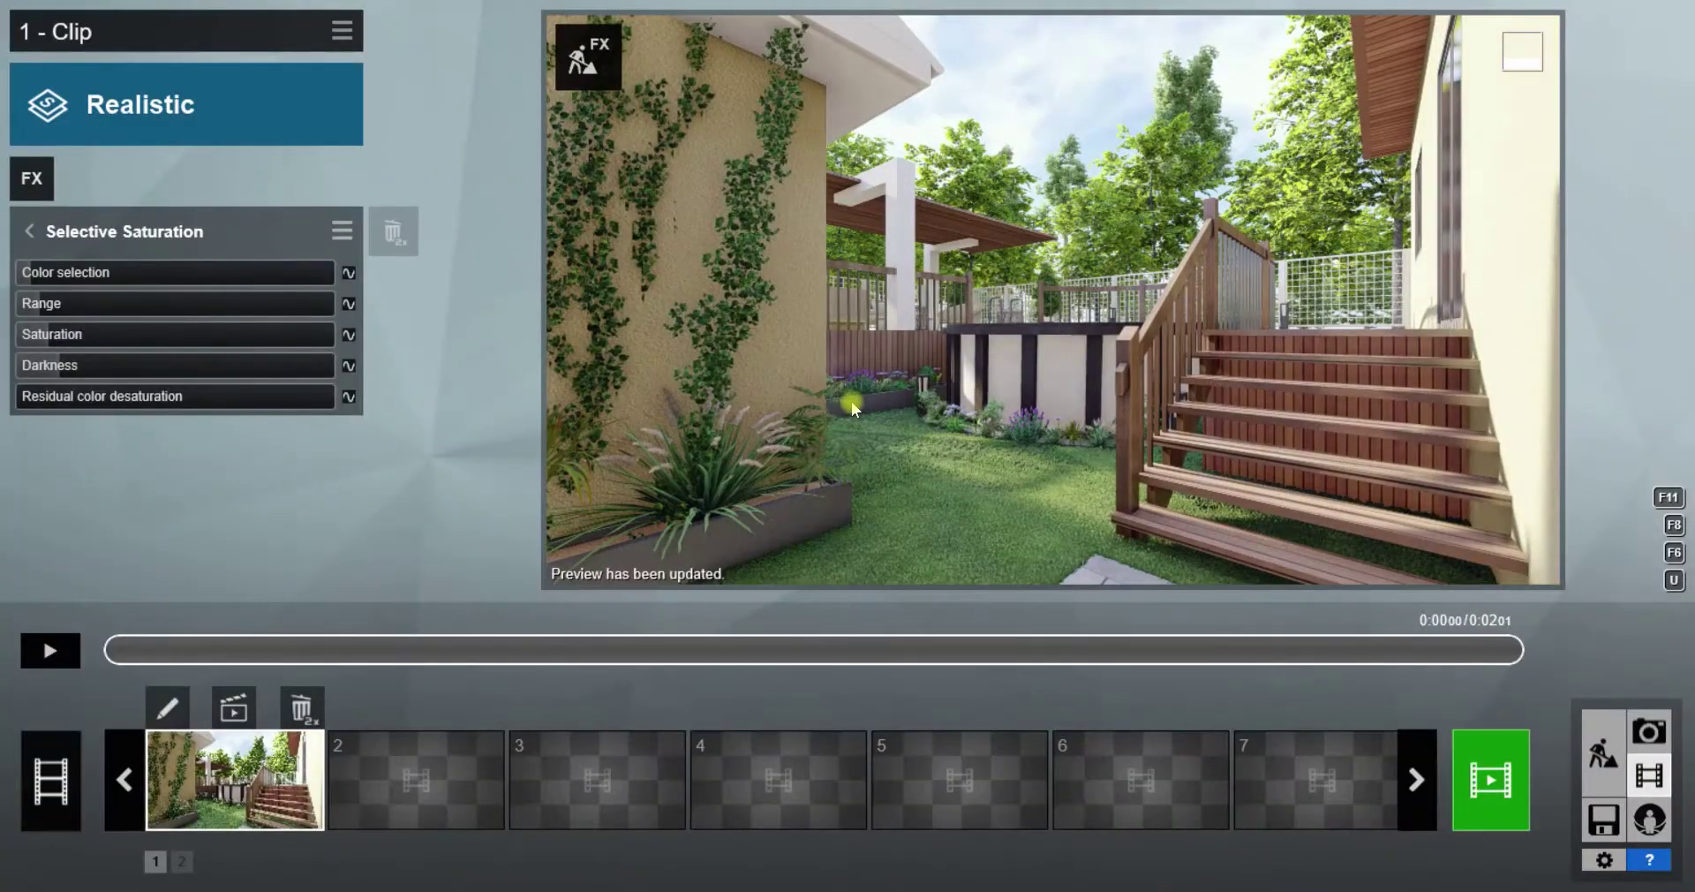
{"action": "left_click", "coordinate": [1603, 750]}
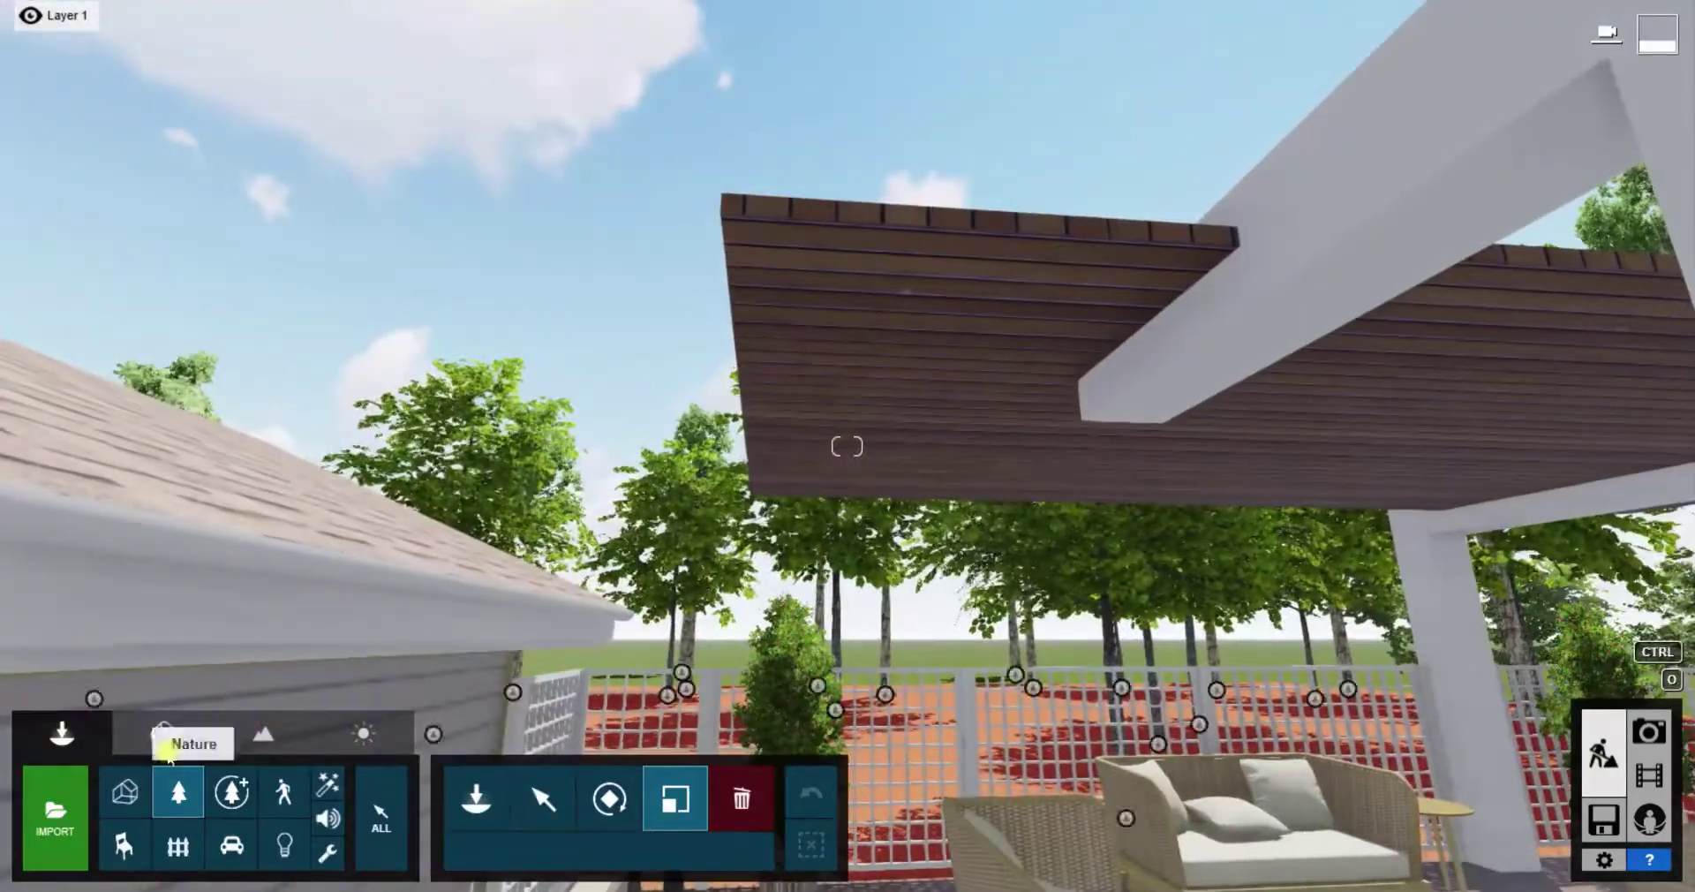
Lower the pergola roof's gloss and reflectivity and add a pale pink tint at 0.2
{"action": "left_click", "coordinate": [163, 733]}
{"action": "left_click", "coordinate": [883, 230]}
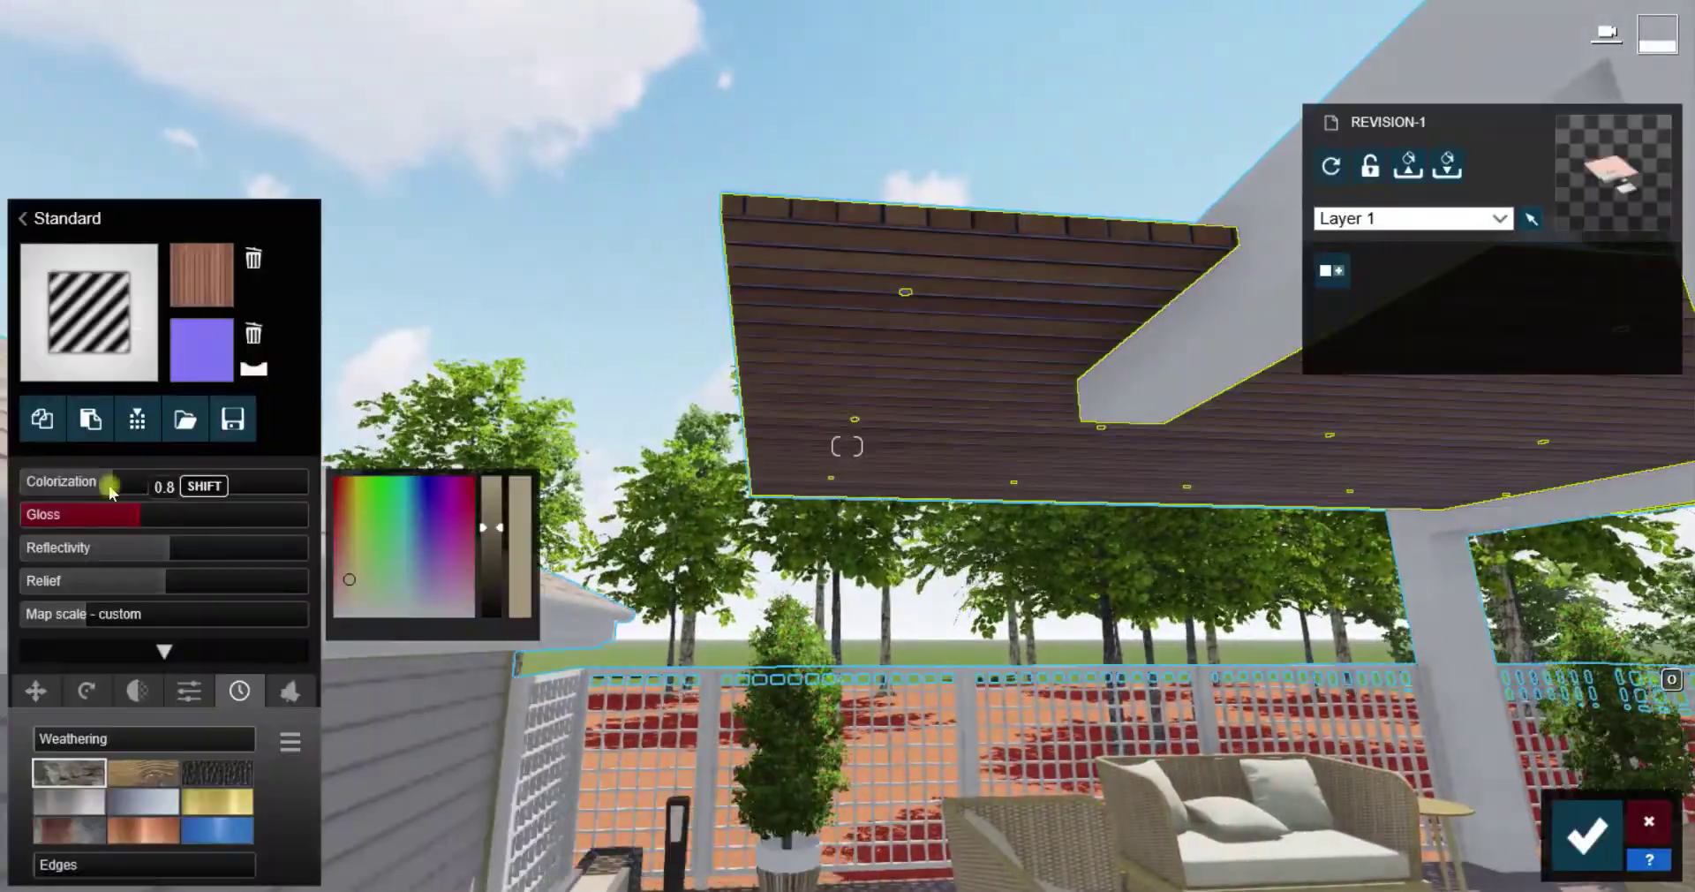
{"action": "left_click", "coordinate": [104, 514]}
{"action": "left_click", "coordinate": [161, 547]}
{"action": "left_click", "coordinate": [141, 480]}
{"action": "left_click_drag", "start_coordinate": [491, 497], "coordinate": [491, 476]}
{"action": "left_click", "coordinate": [344, 597]}
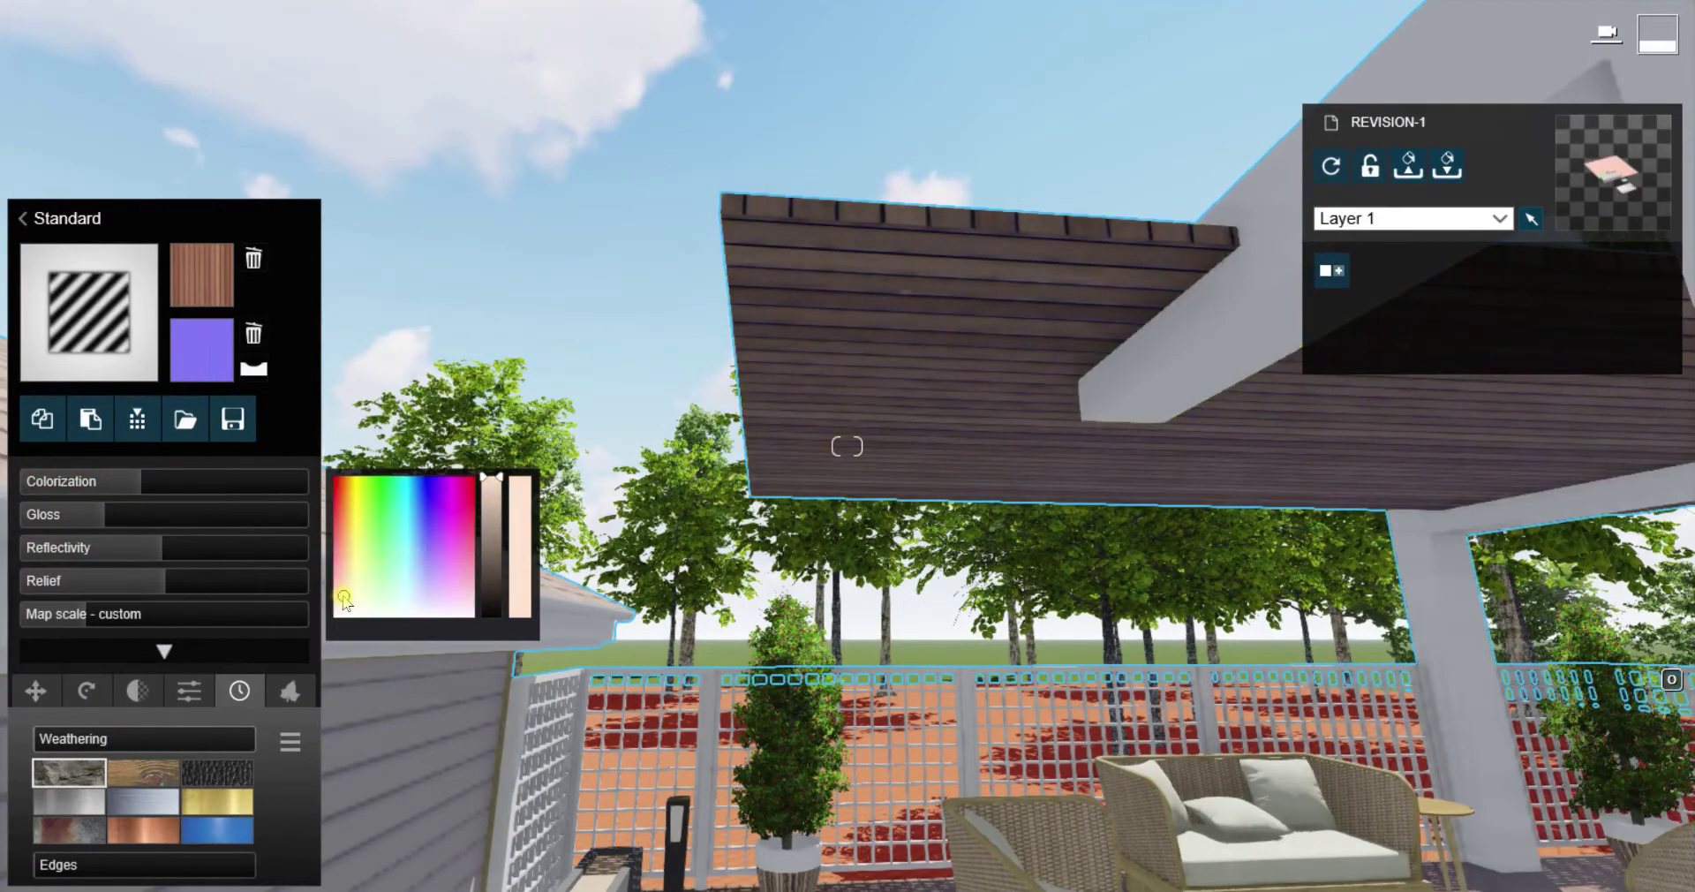
{"action": "left_click", "coordinate": [77, 482]}
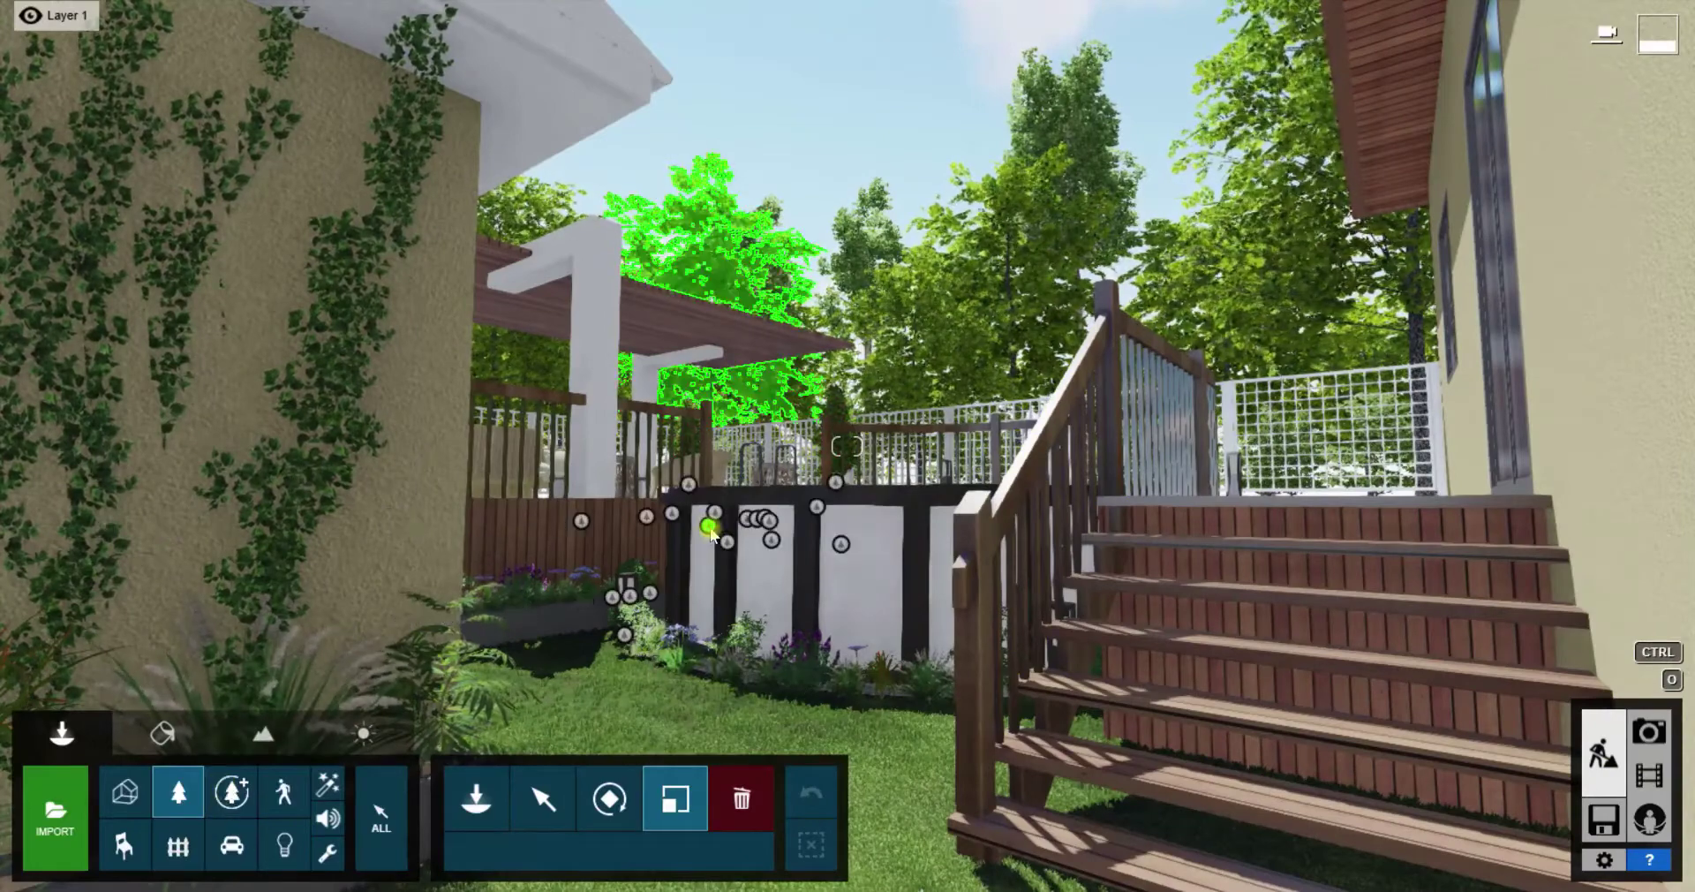
Move the linden tree beside the fence to the left
{"action": "left_click", "coordinate": [711, 550]}
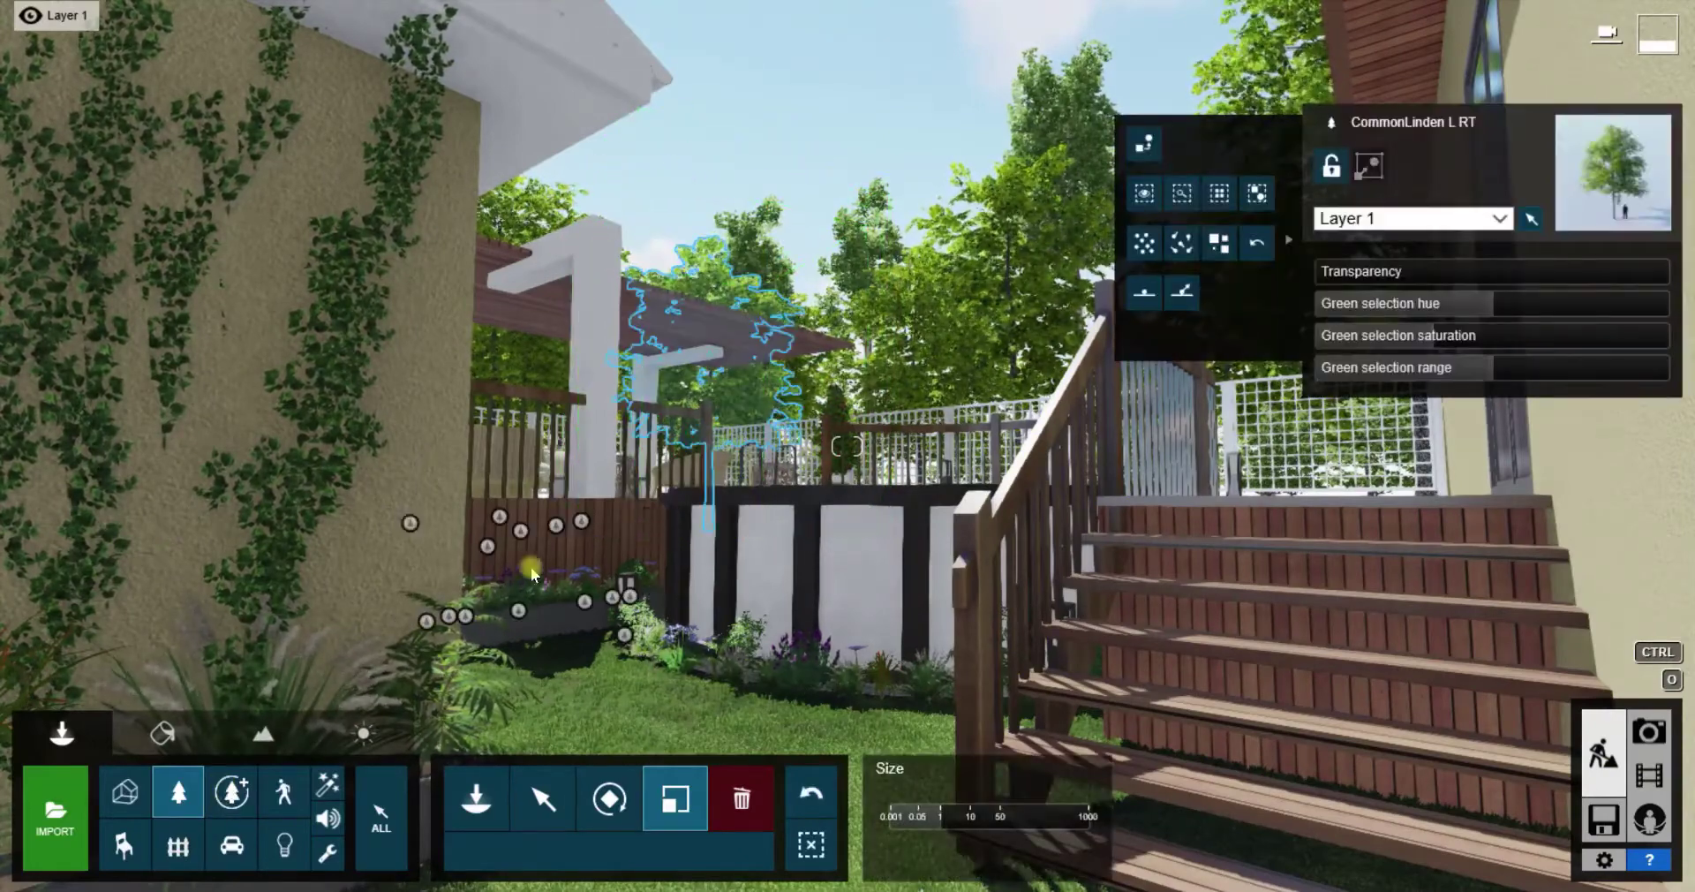
{"action": "mouse_move", "coordinate": [712, 549]}
{"action": "left_mouse_down"}
{"action": "mouse_move", "coordinate": [520, 540]}
{"action": "mouse_move", "coordinate": [493, 572]}
{"action": "left_mouse_up"}
{"action": "left_click", "coordinate": [512, 540]}
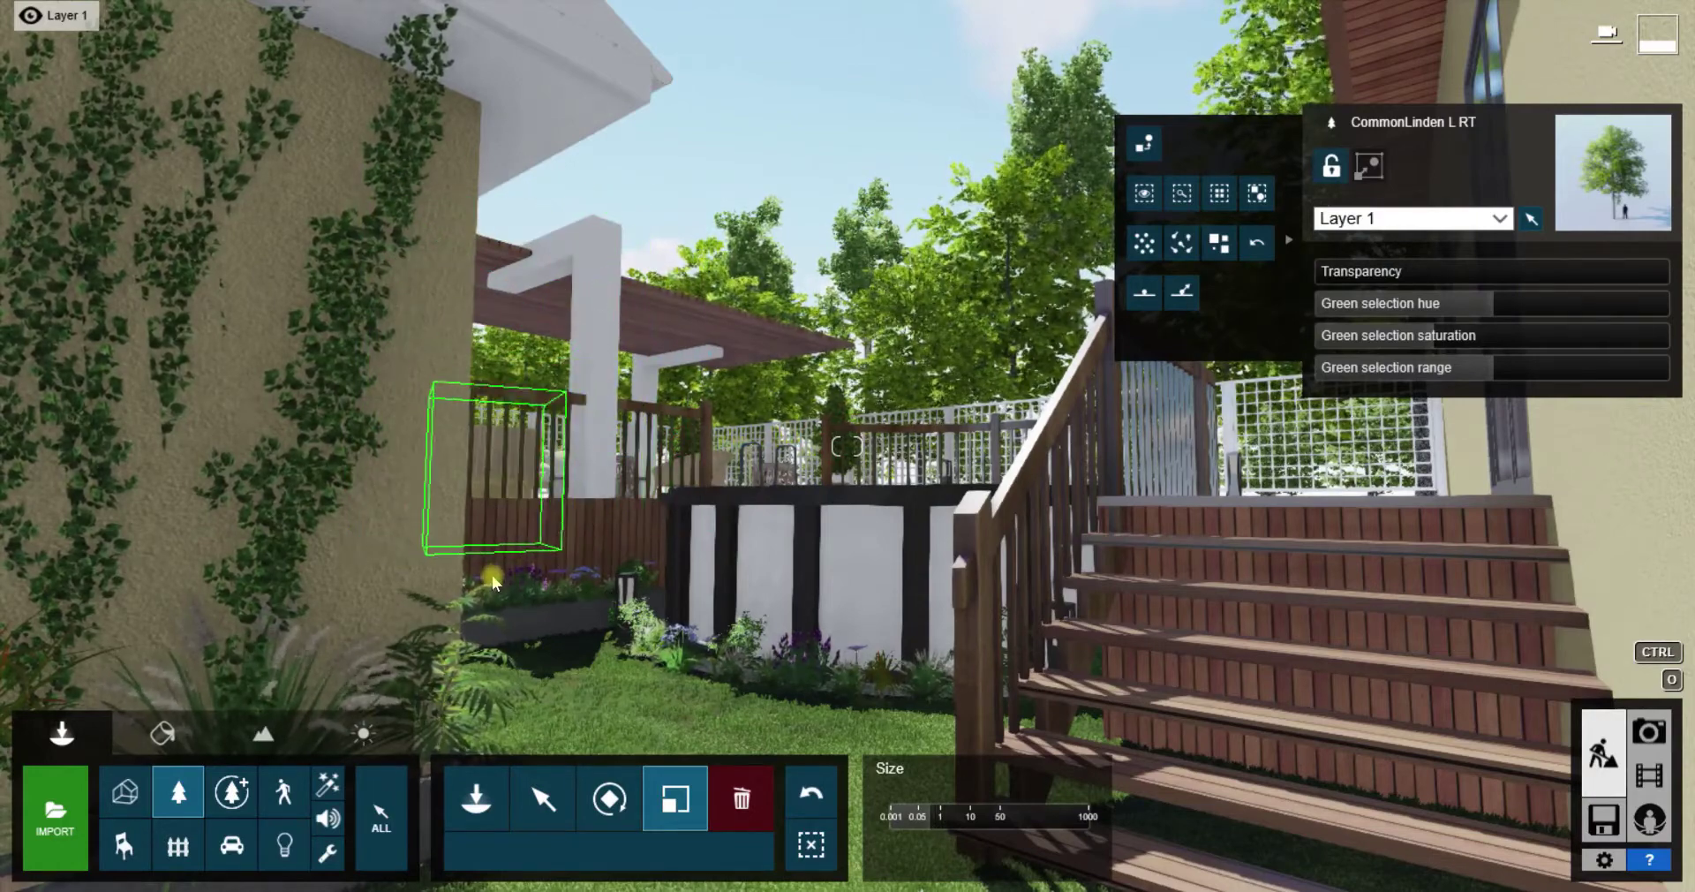
{"action": "left_click", "coordinate": [1651, 778]}
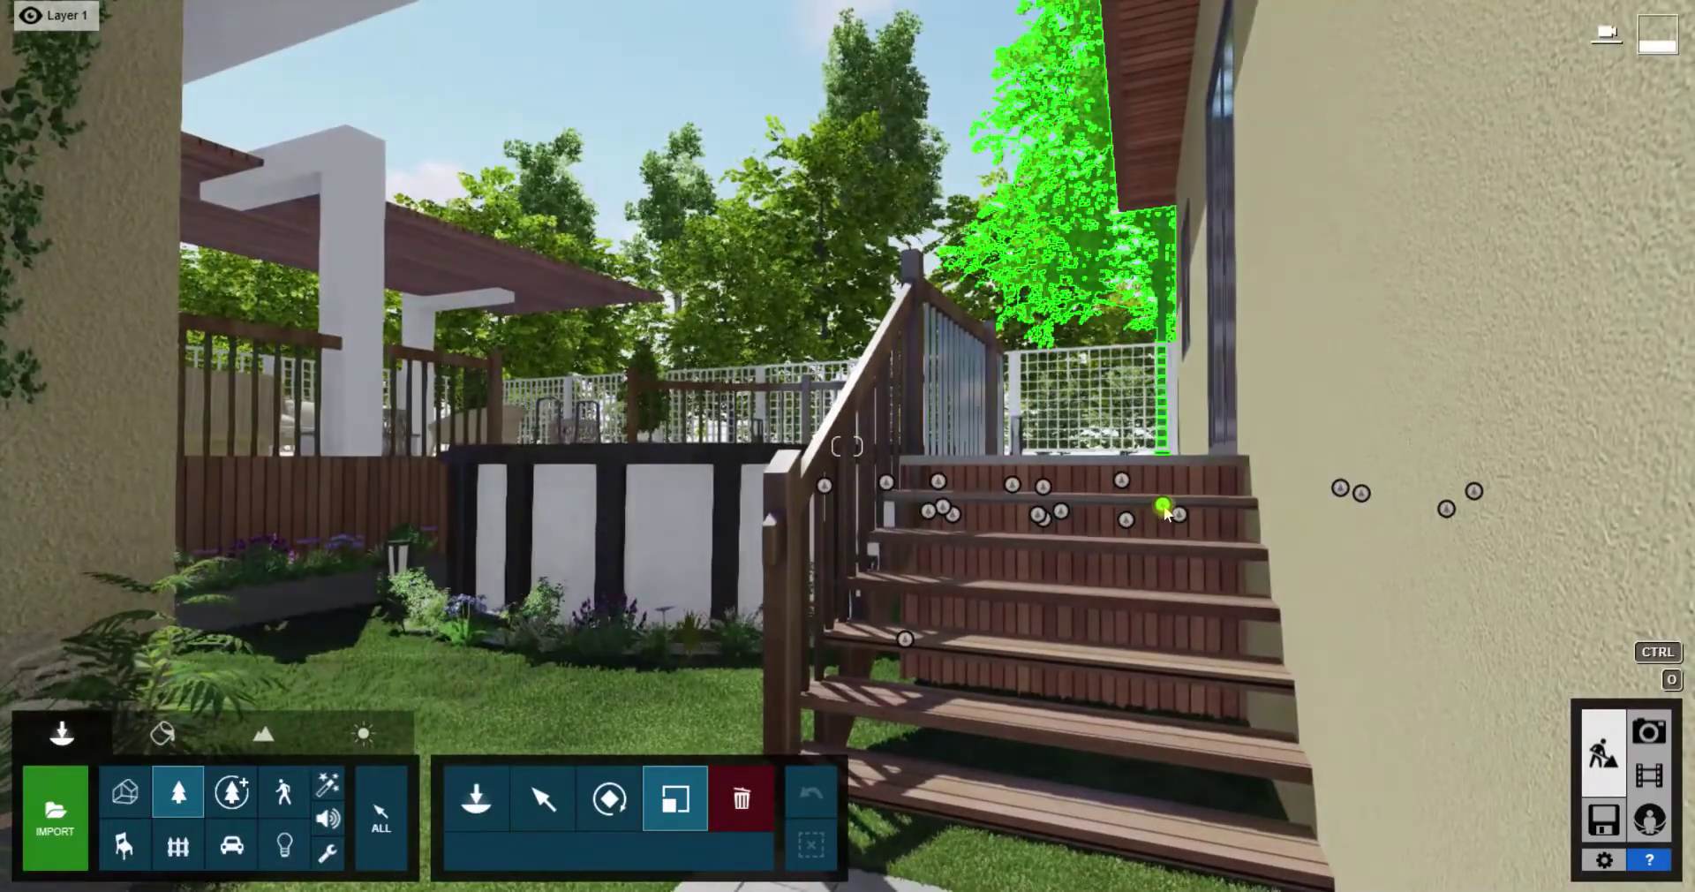
Move the small tree on the stairs beside the railing post
{"action": "left_click", "coordinate": [1166, 510]}
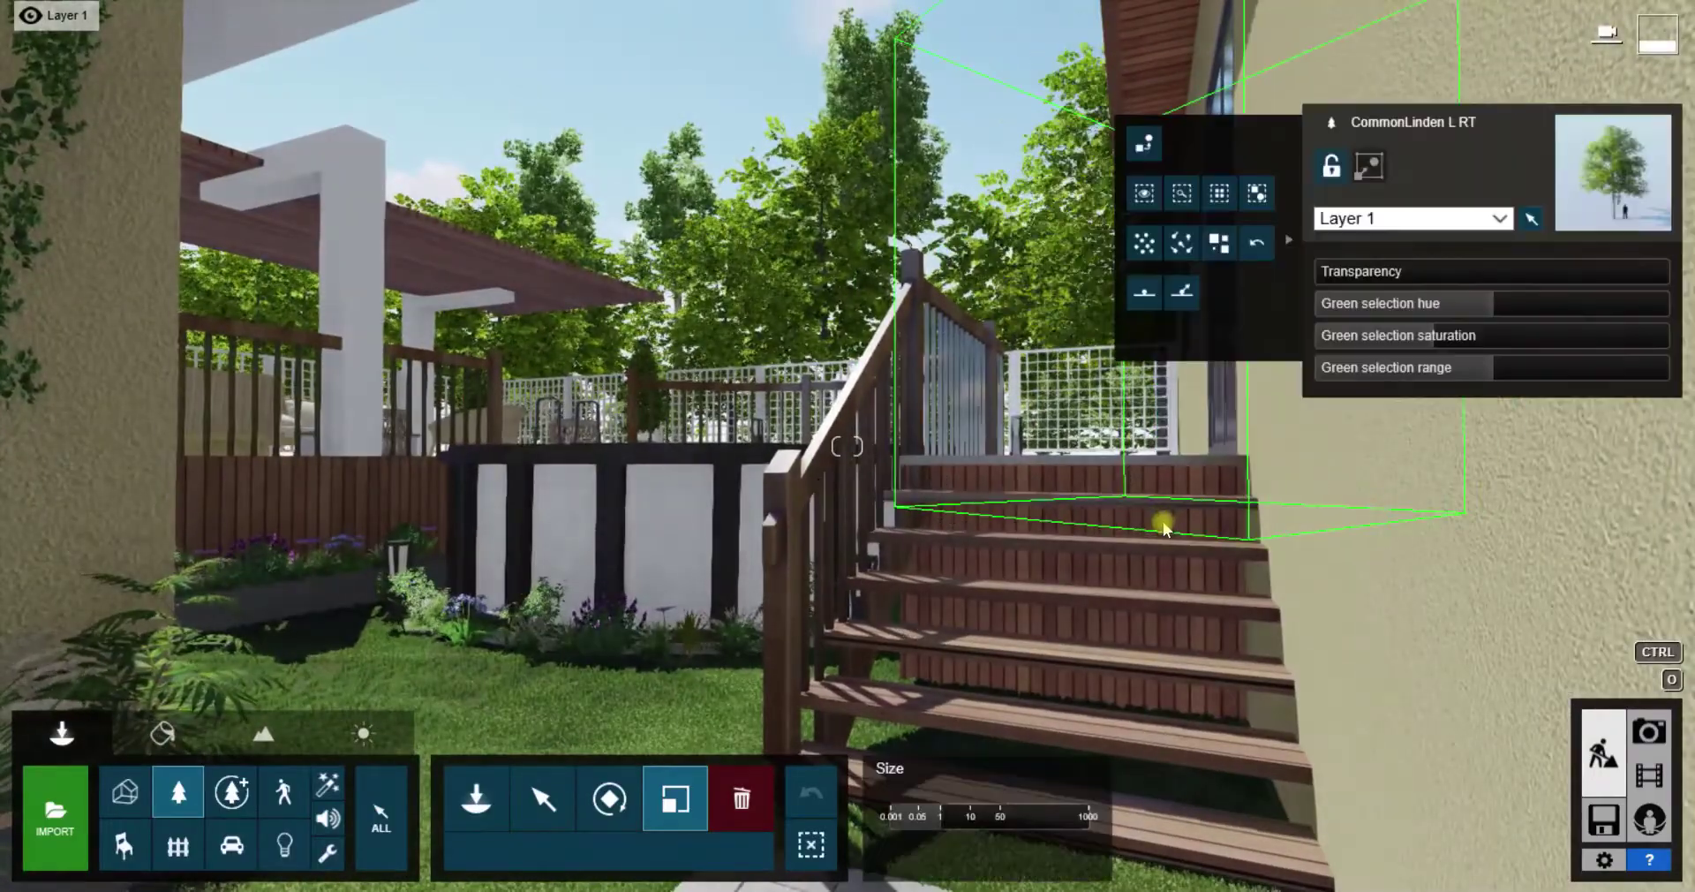
{"action": "left_click", "coordinate": [927, 530]}
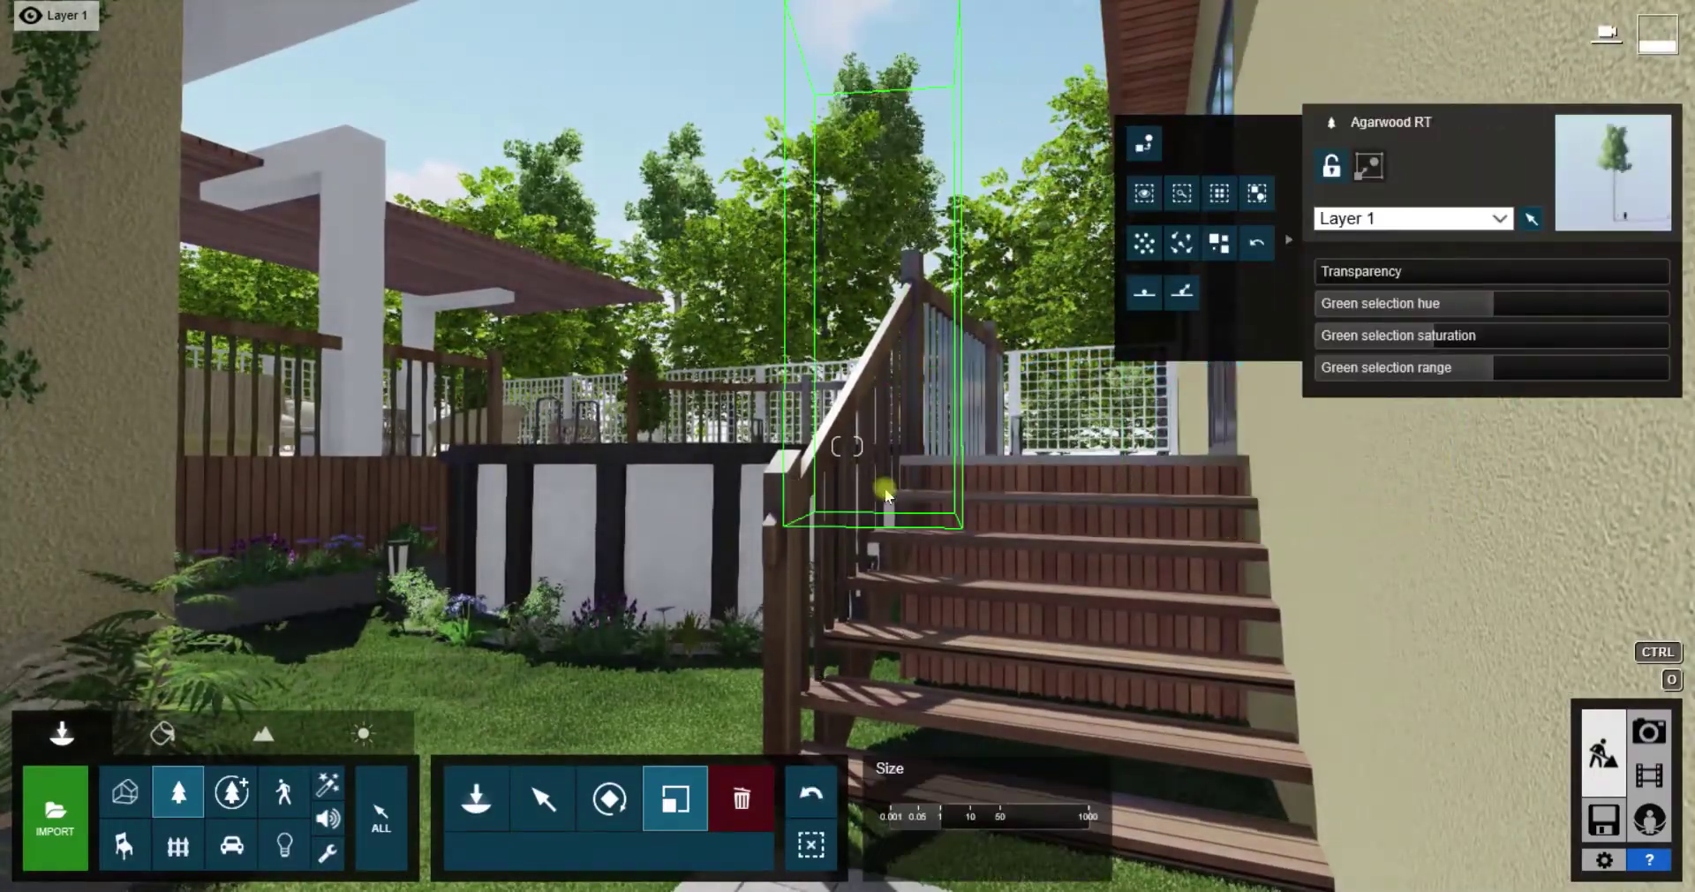
{"action": "left_click_drag", "start_coordinate": [927, 510], "coordinate": [759, 495]}
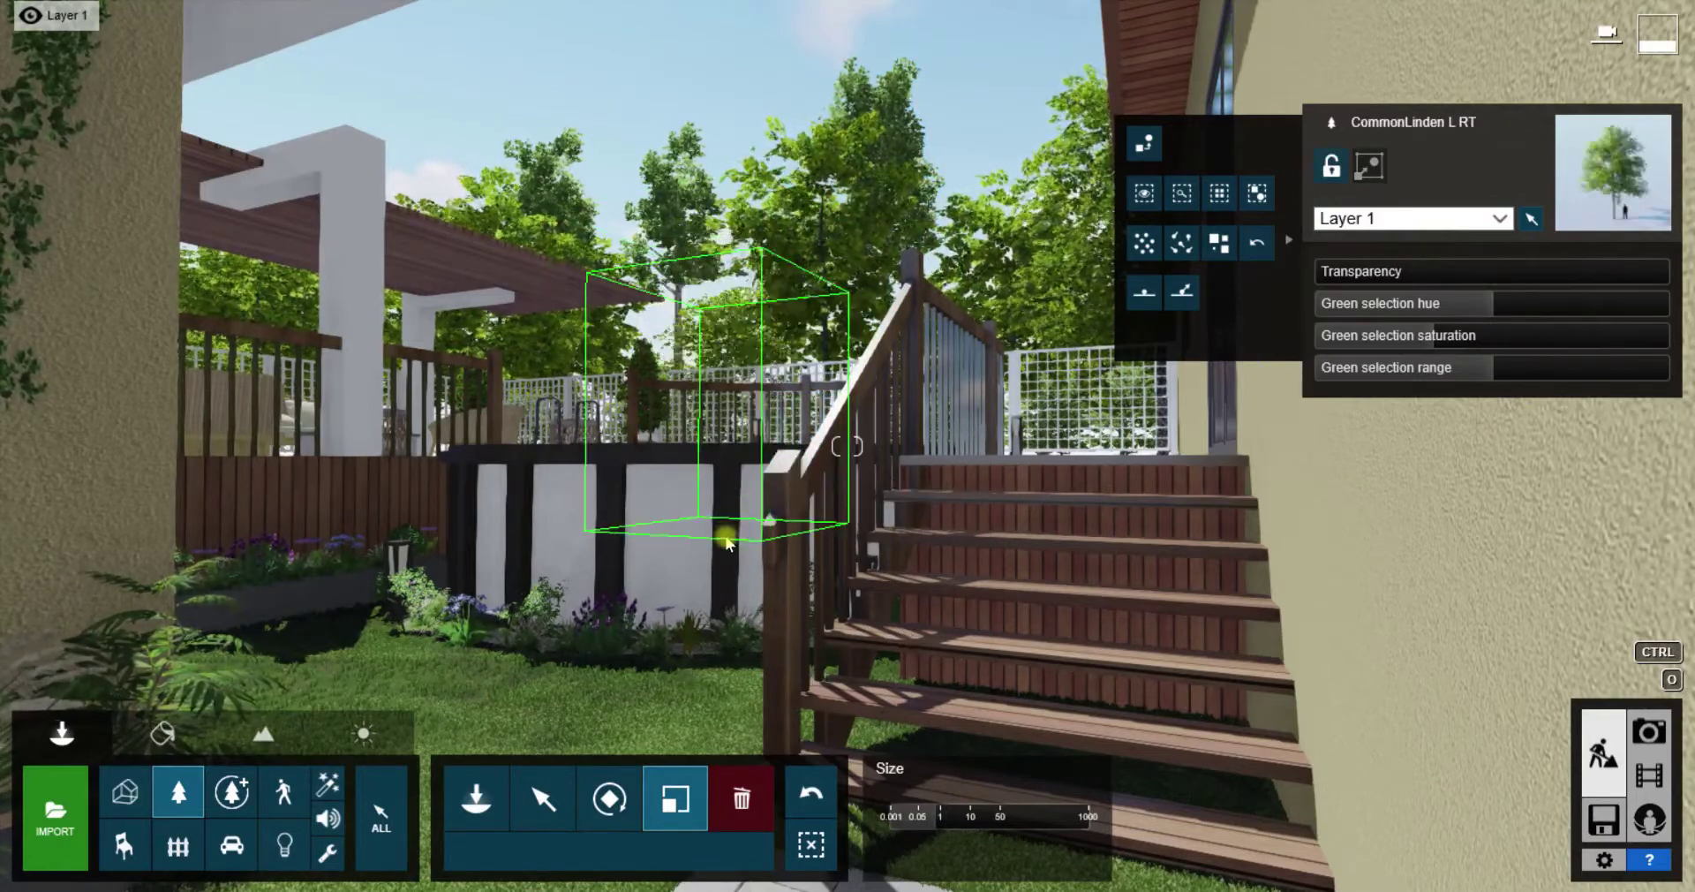
{"action": "left_click", "coordinate": [1649, 774]}
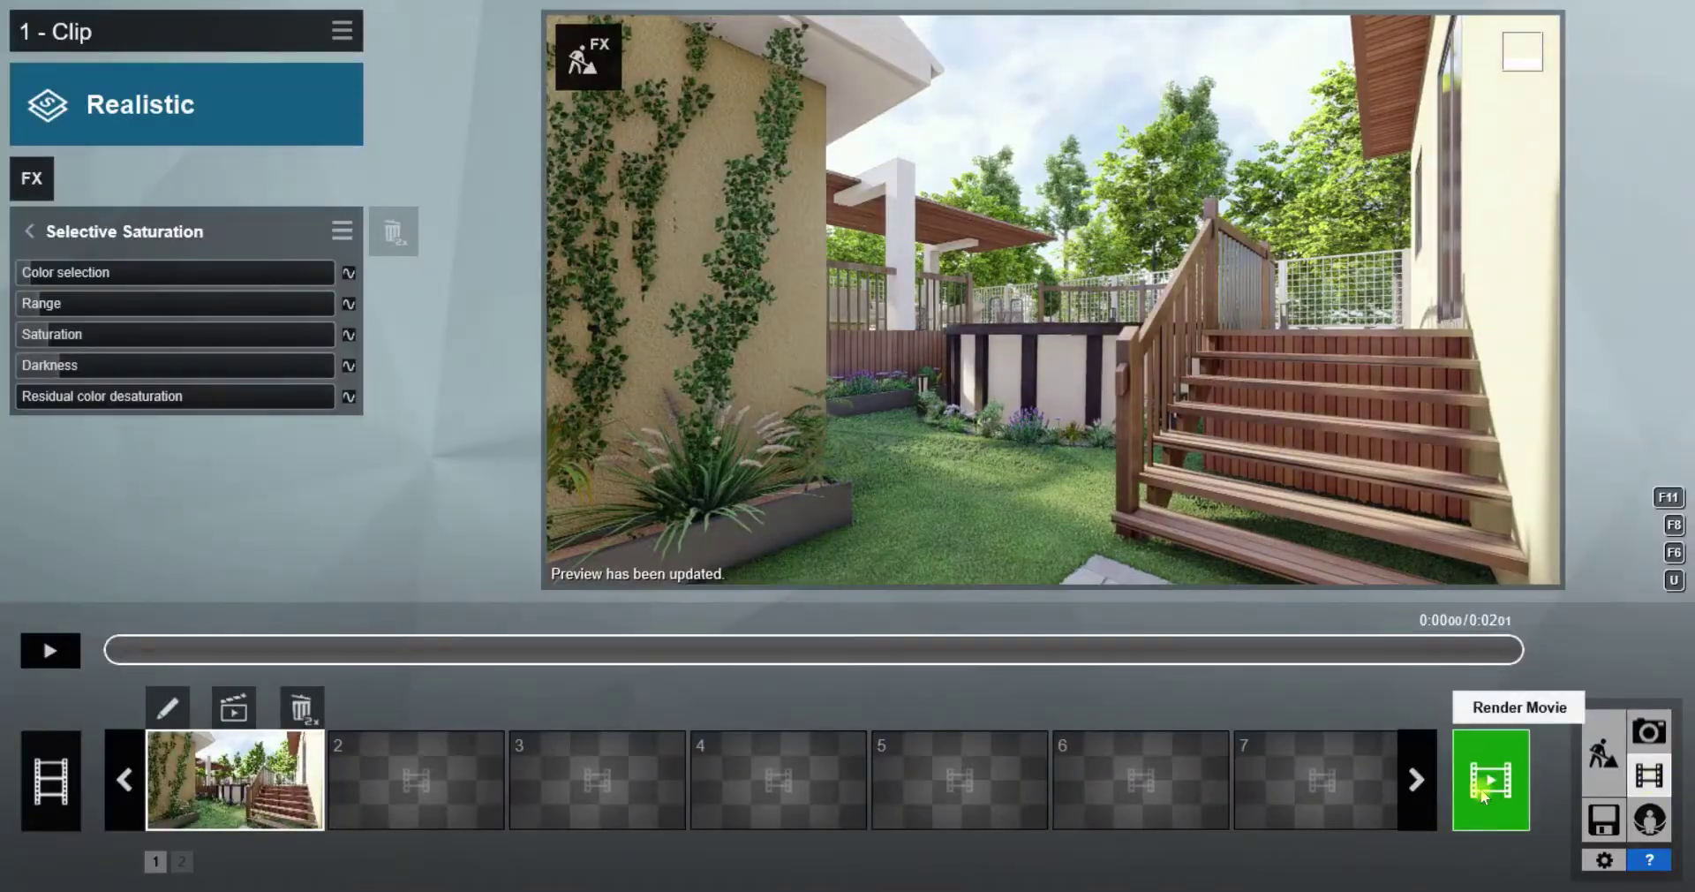
Set the clip's Color Correction brightness to 0.9, raise contrast, and go back to Build mode
{"action": "left_click", "coordinate": [29, 230]}
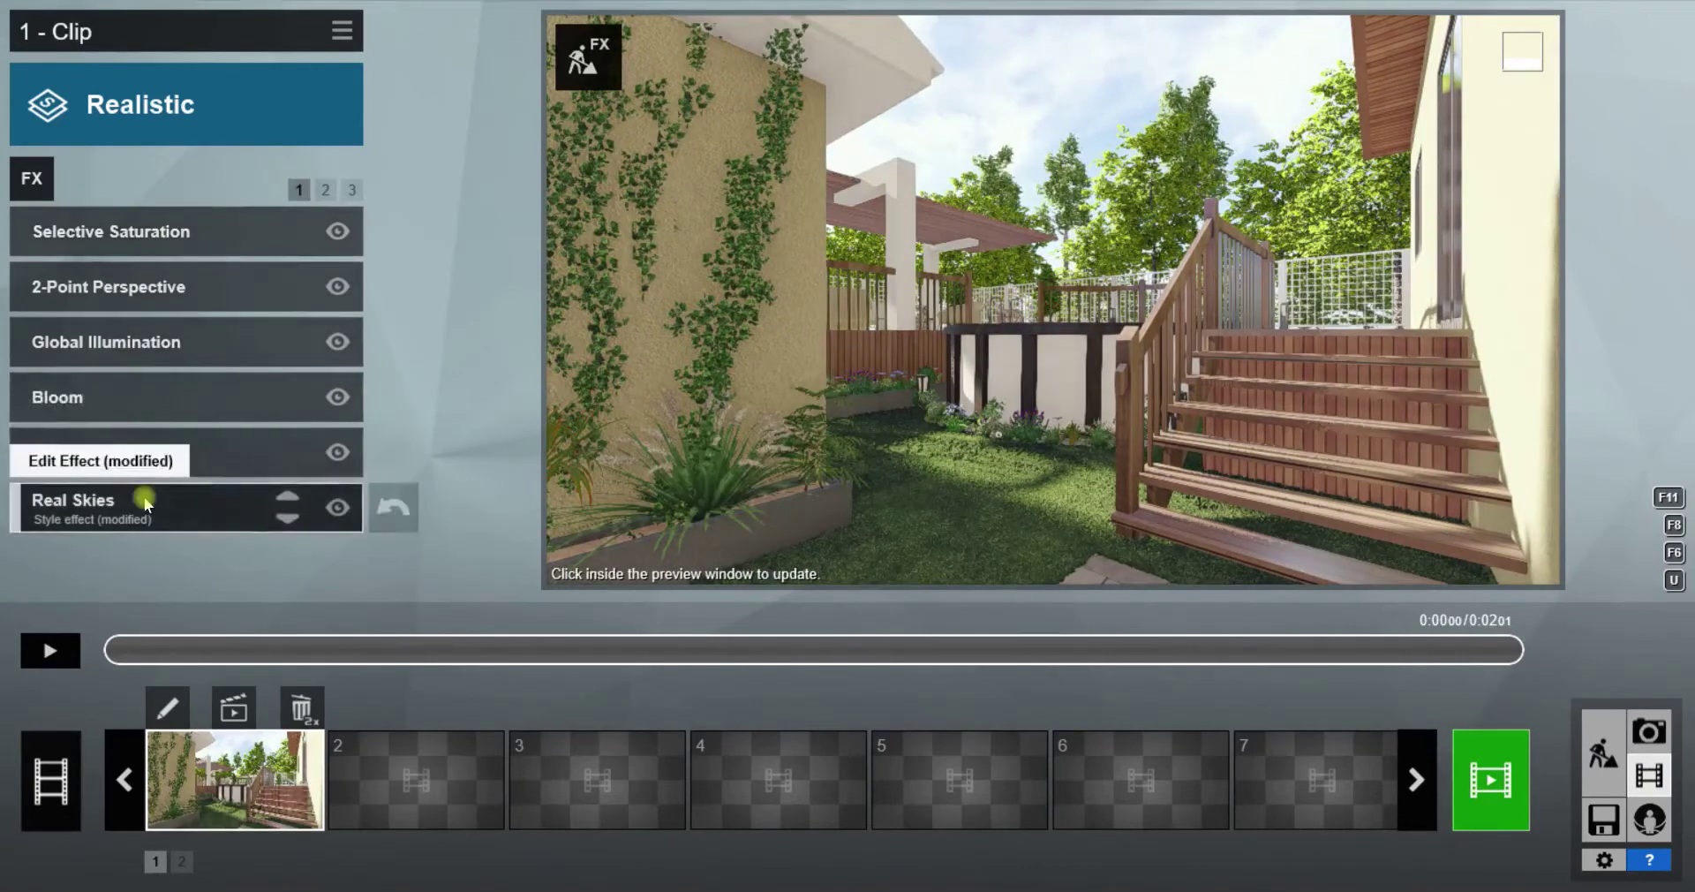
{"action": "left_click", "coordinate": [325, 189]}
{"action": "left_click", "coordinate": [276, 349]}
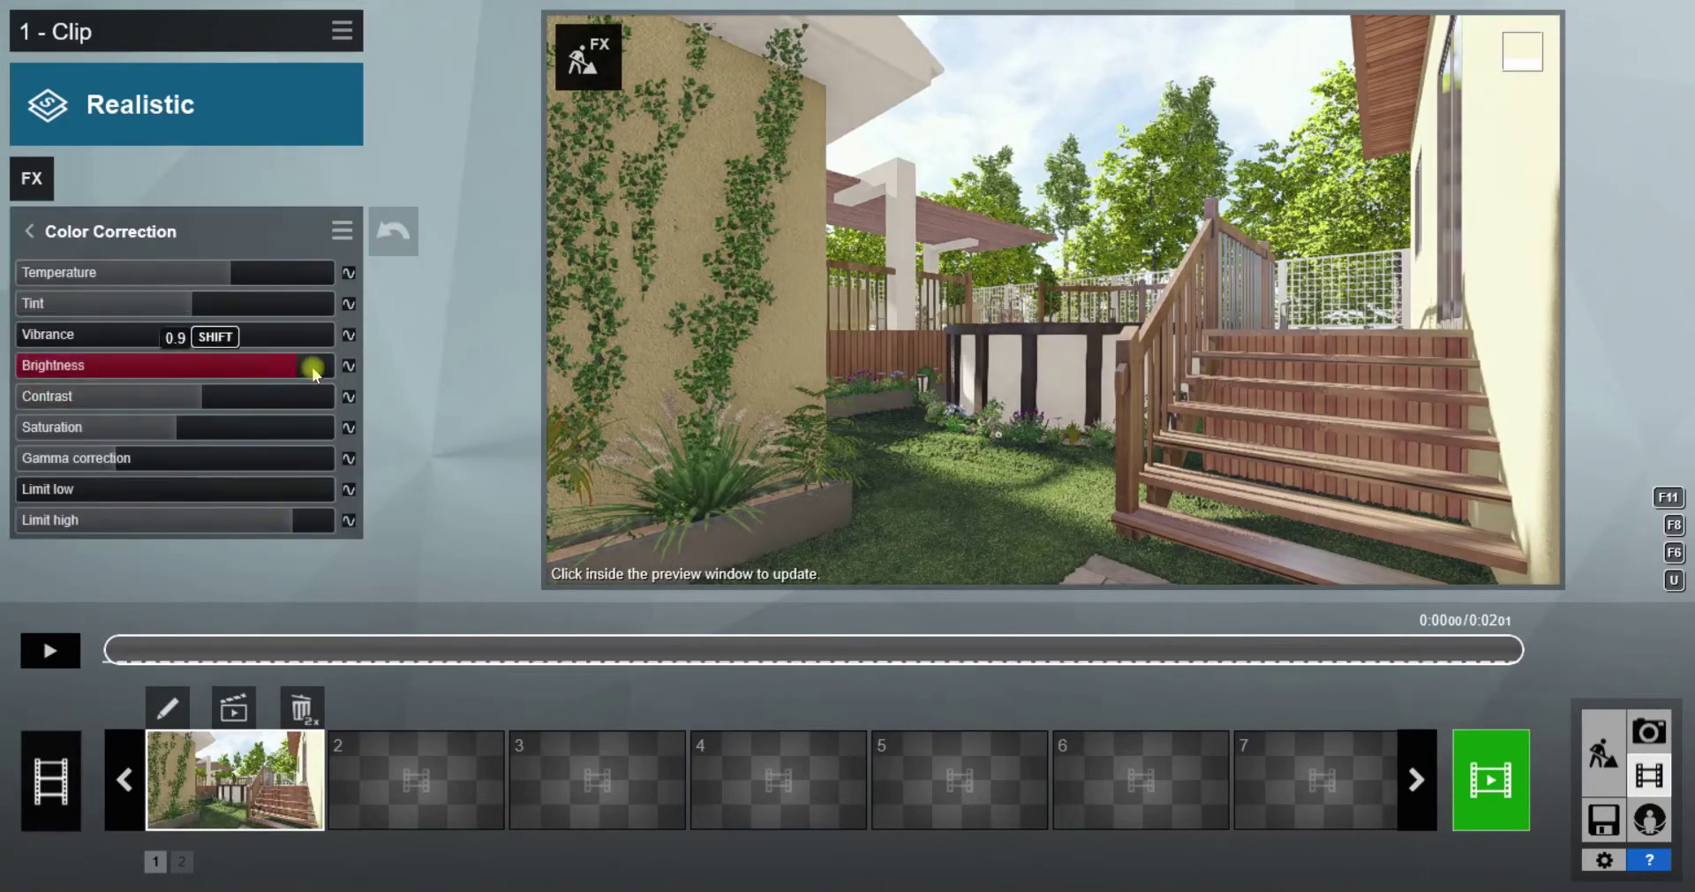
{"action": "left_click", "coordinate": [912, 383]}
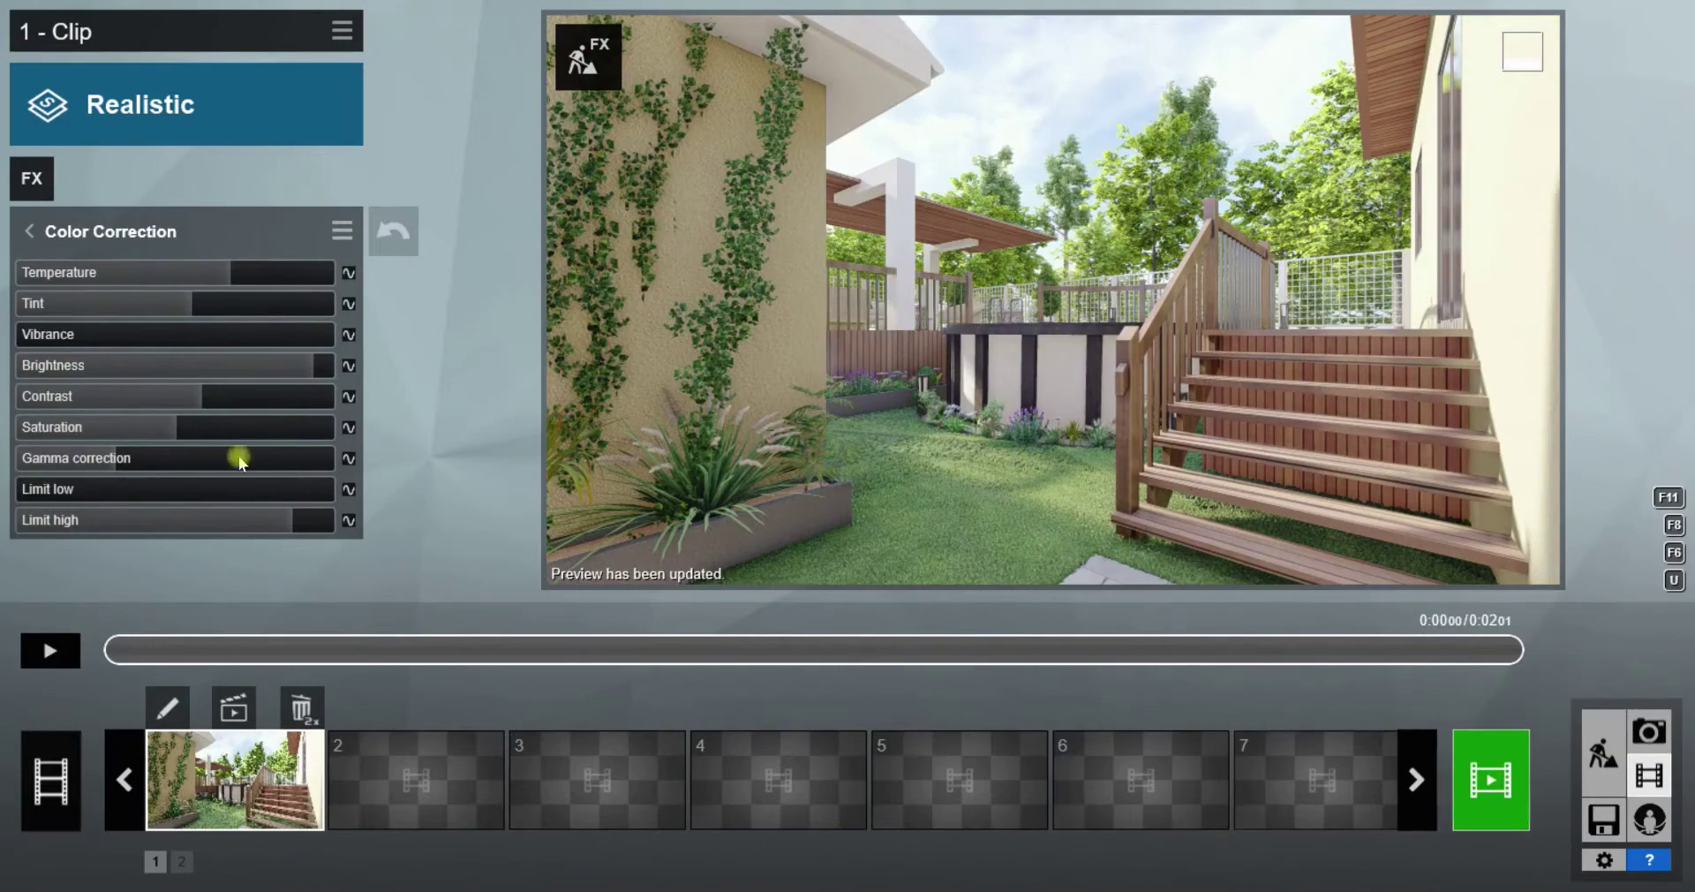
{"action": "left_click_drag", "start_coordinate": [200, 396], "coordinate": [274, 396]}
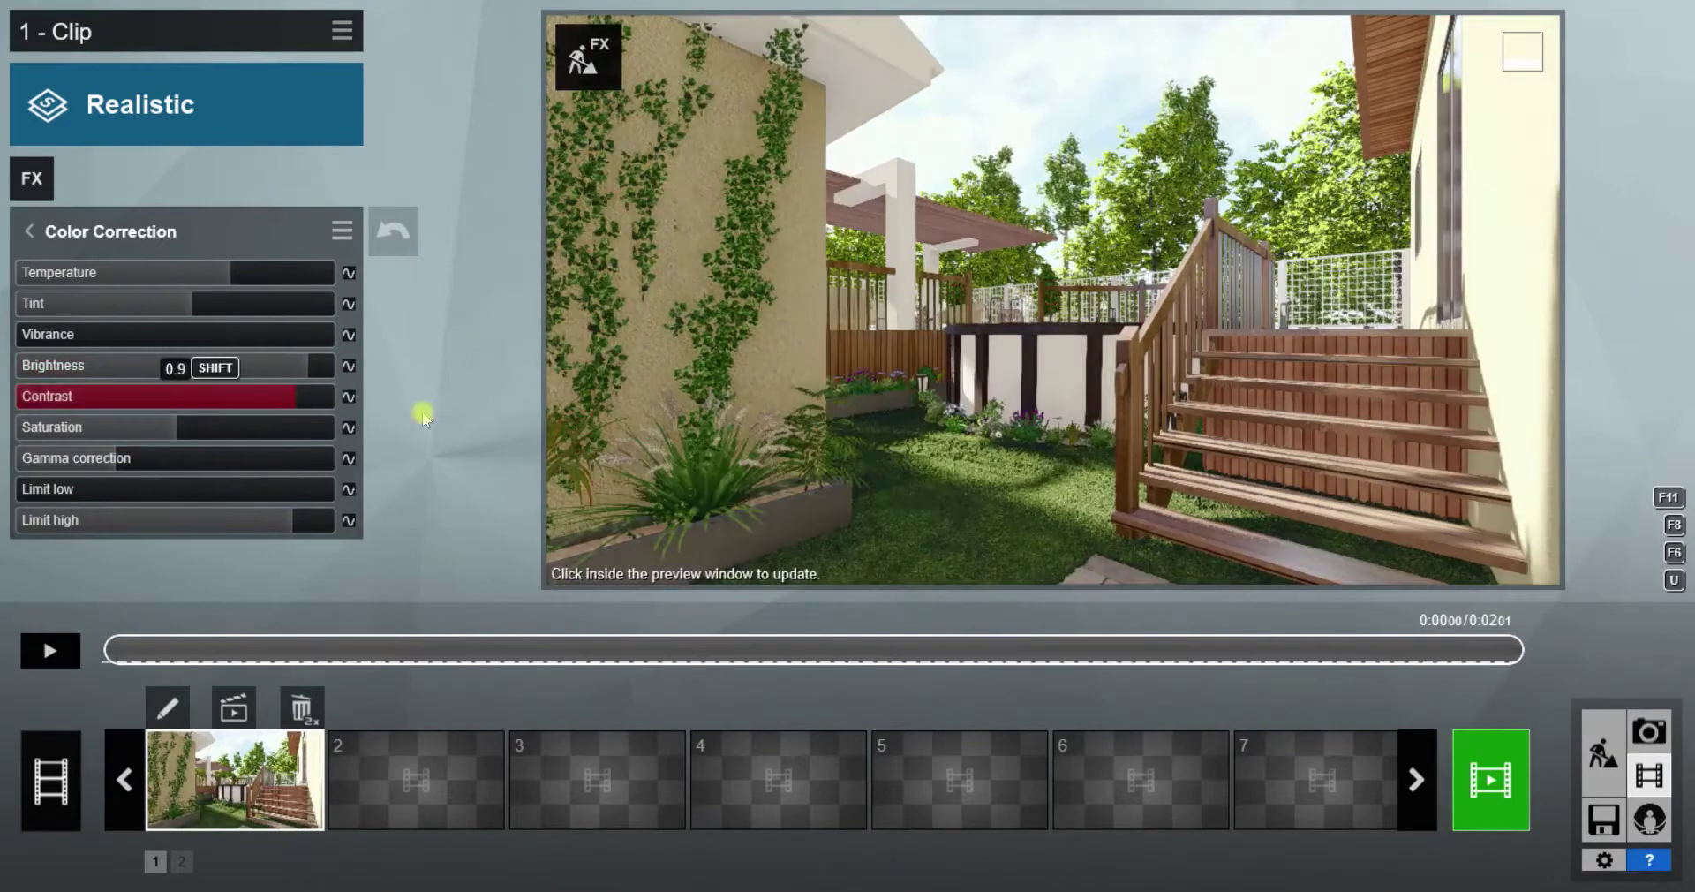
{"action": "left_click", "coordinate": [1604, 752]}
Increase the colourization of the stair material in the Material Editor
{"action": "left_click", "coordinate": [163, 733]}
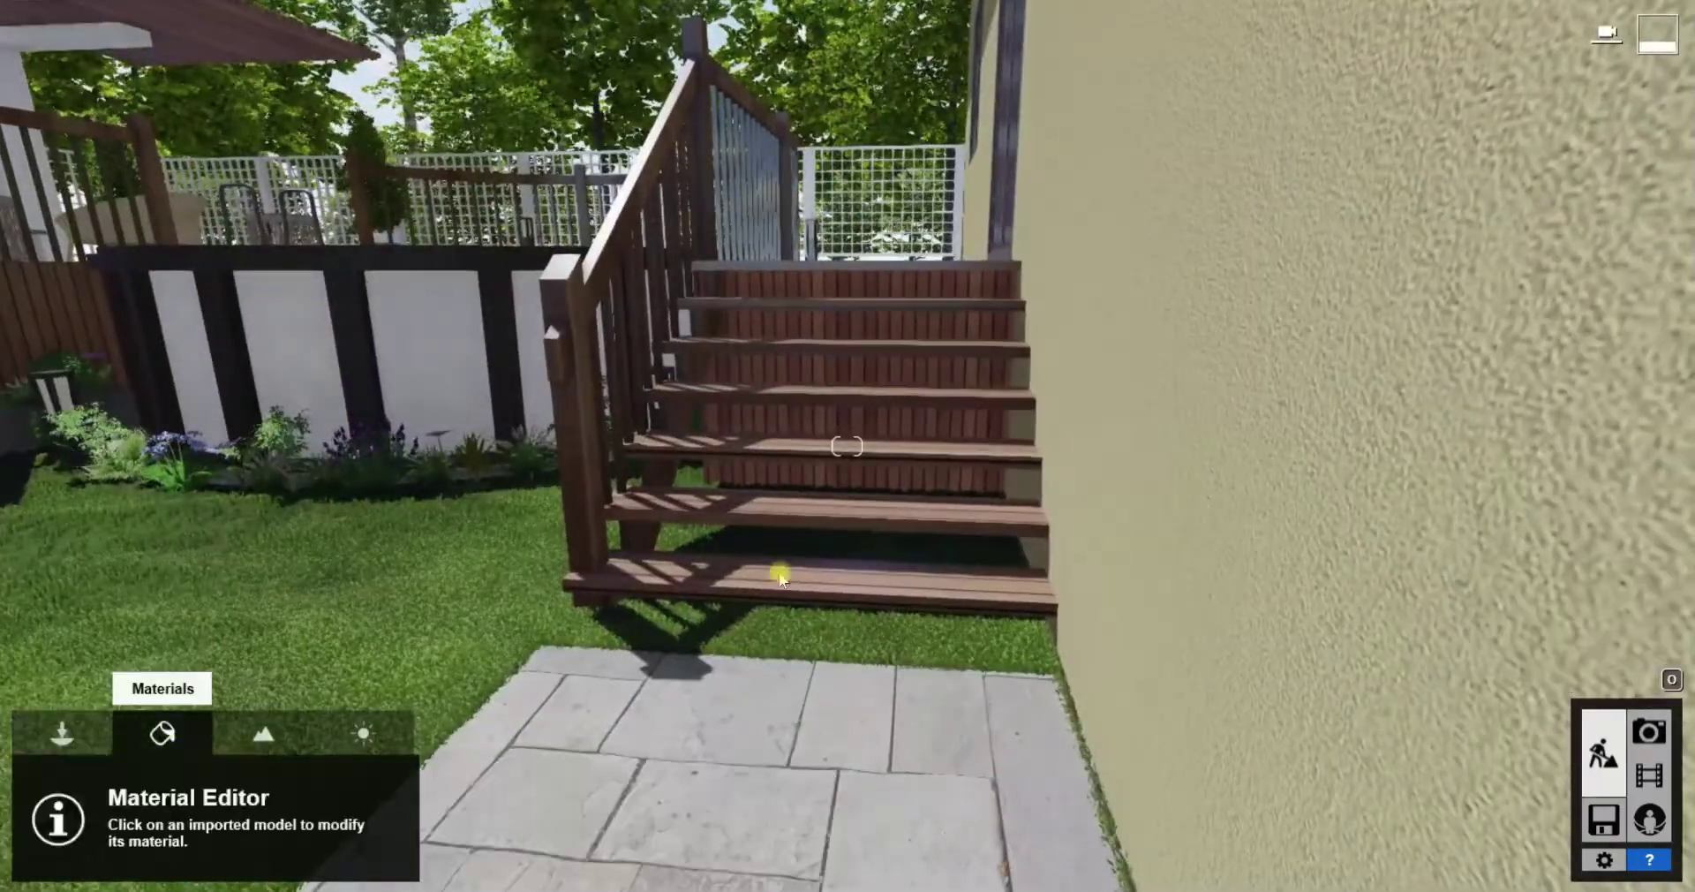
{"action": "left_click", "coordinate": [872, 373]}
{"action": "left_click", "coordinate": [252, 457]}
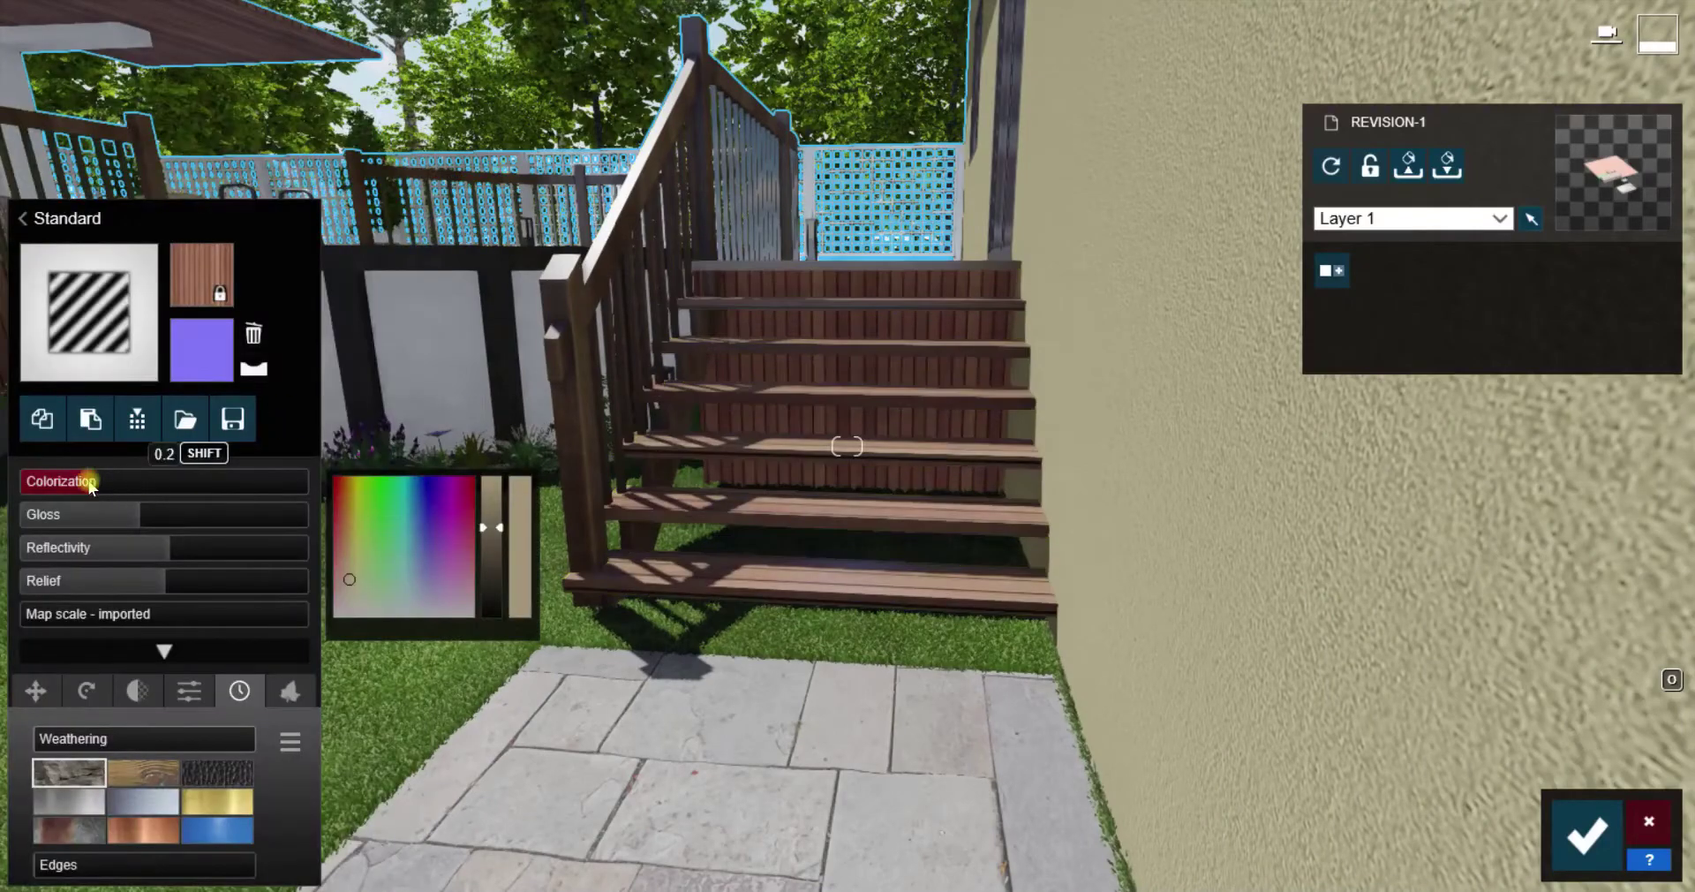
{"action": "left_click_drag", "start_coordinate": [109, 481], "coordinate": [151, 481]}
{"action": "key", "text": "w"}
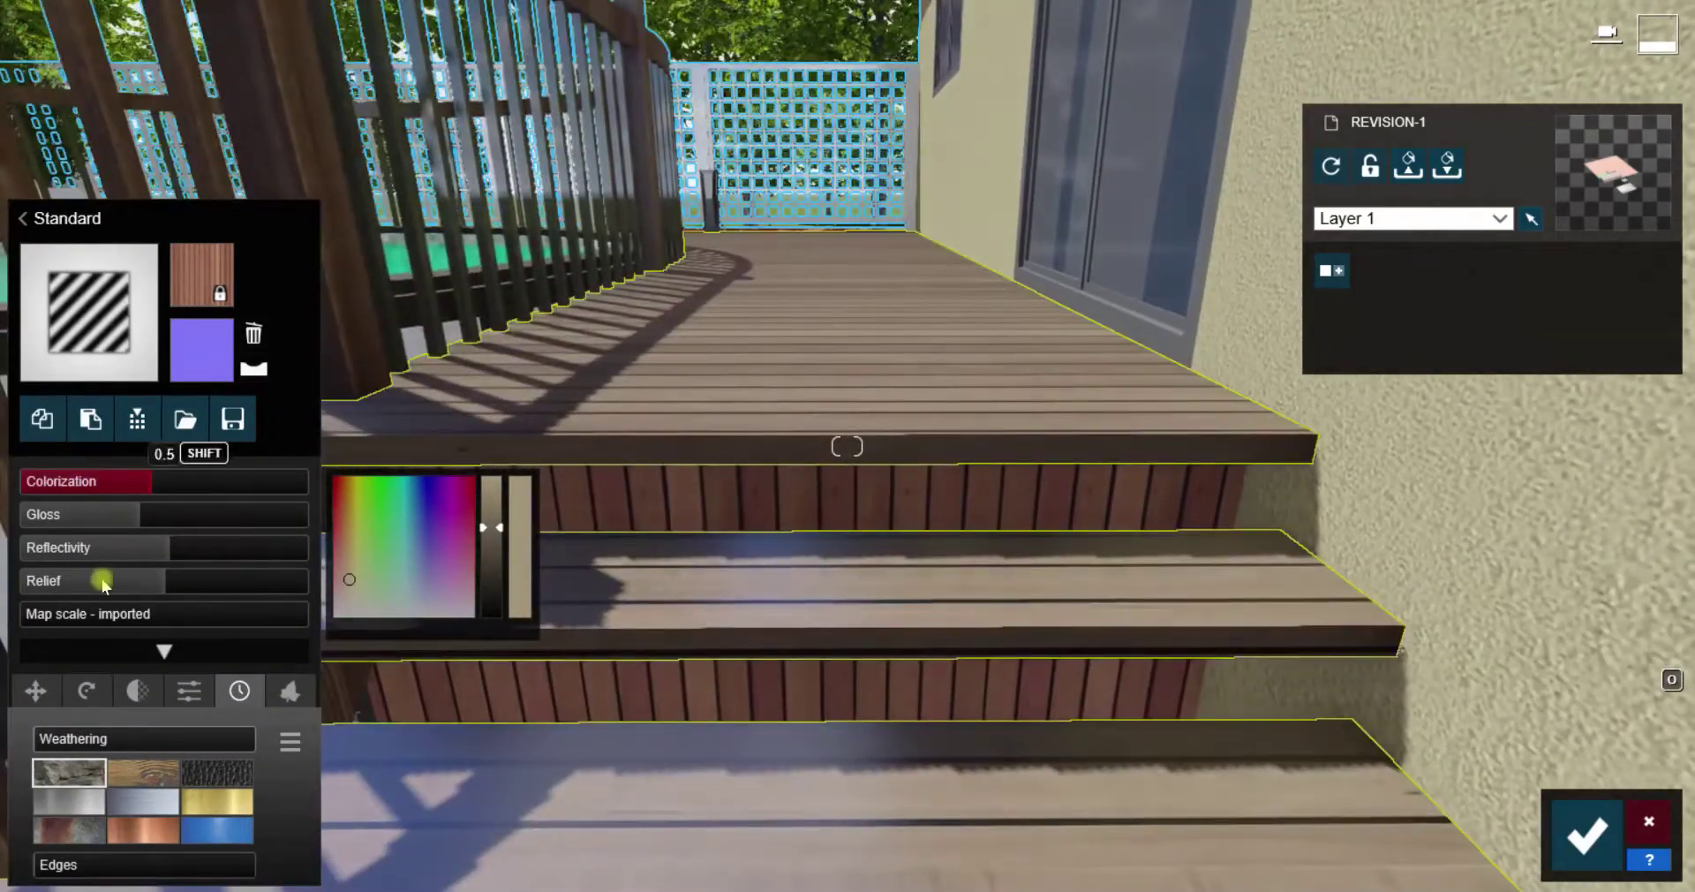
{"action": "left_click", "coordinate": [85, 690]}
{"action": "left_click", "coordinate": [189, 690]}
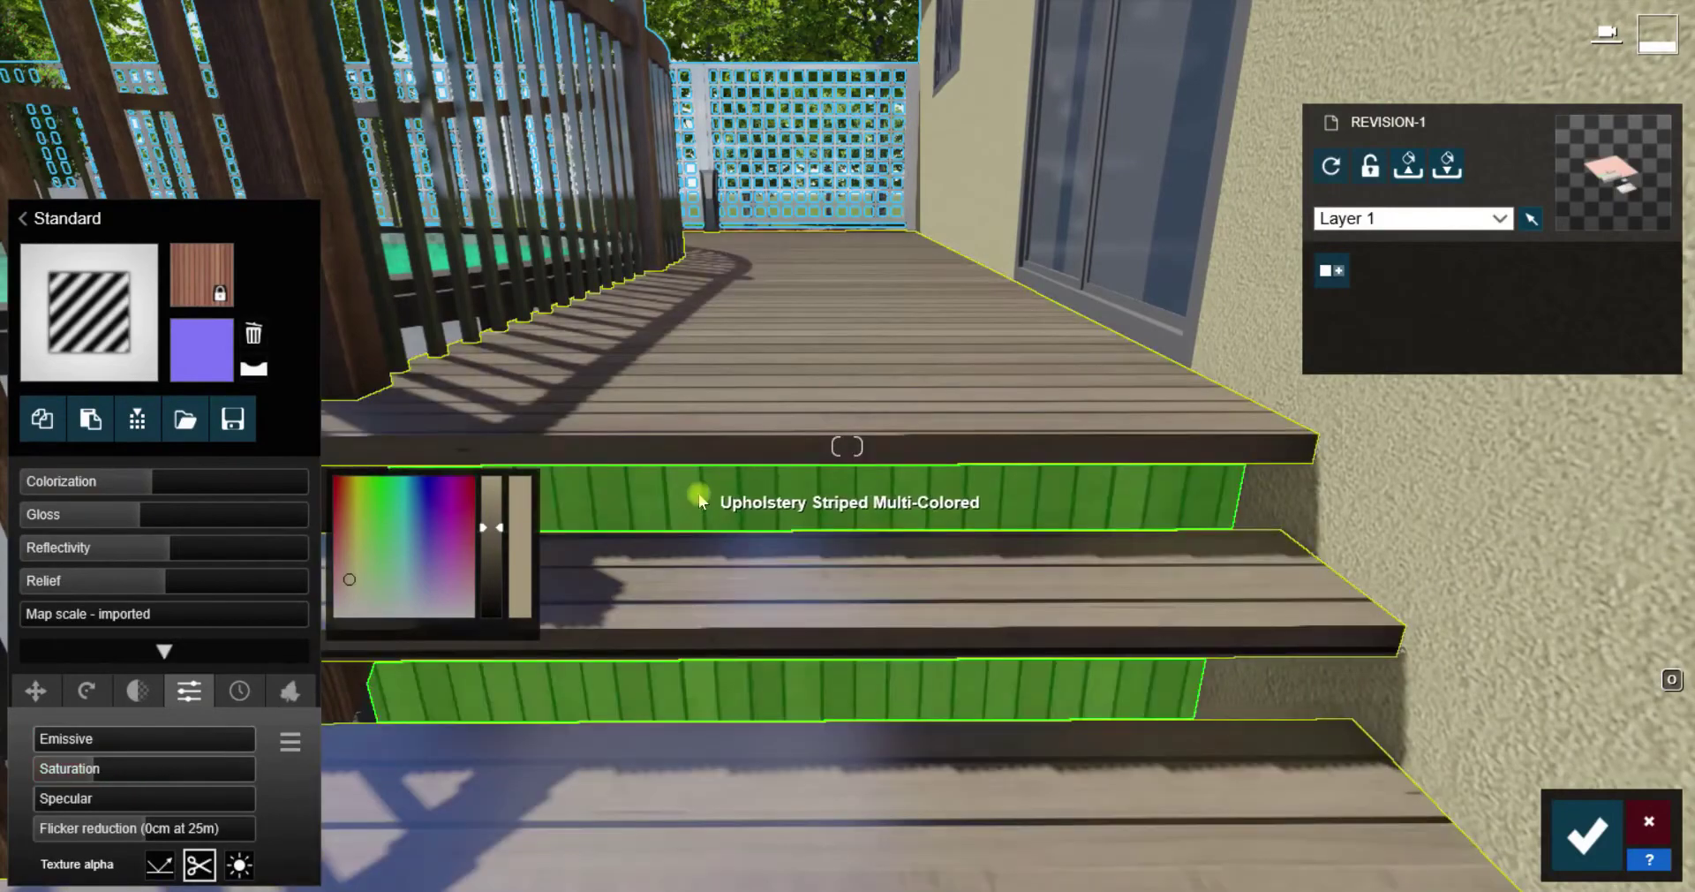
Replace the stair risers' material with a retinted Standard material and accept the changes
{"action": "left_click", "coordinate": [666, 490]}
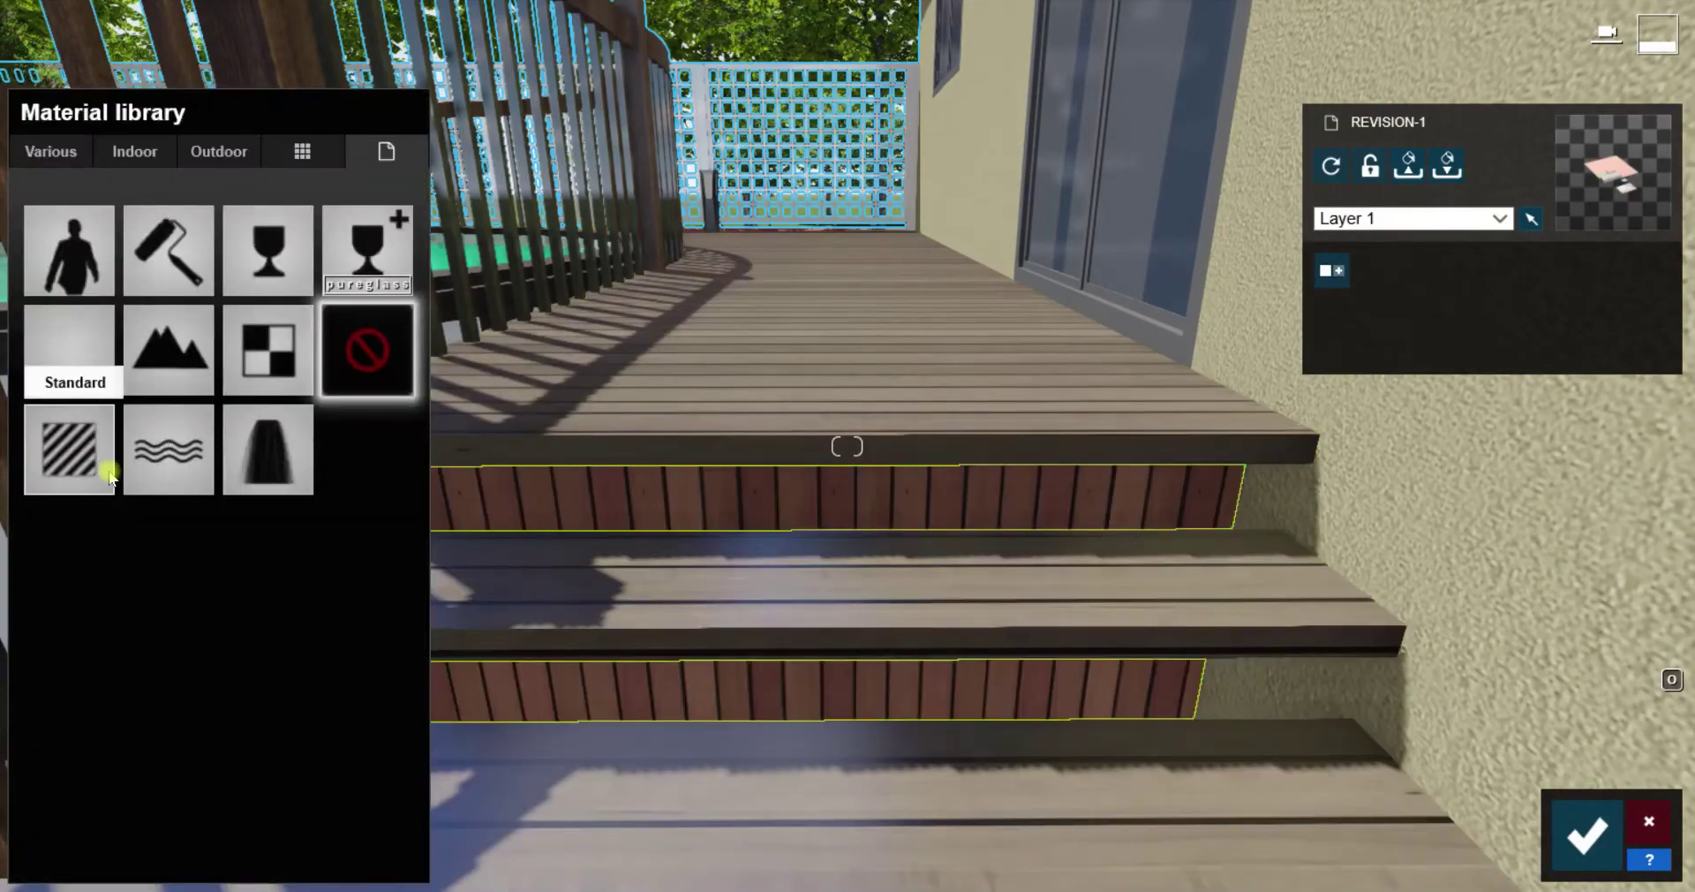
{"action": "left_click", "coordinate": [110, 474]}
{"action": "left_click", "coordinate": [72, 484]}
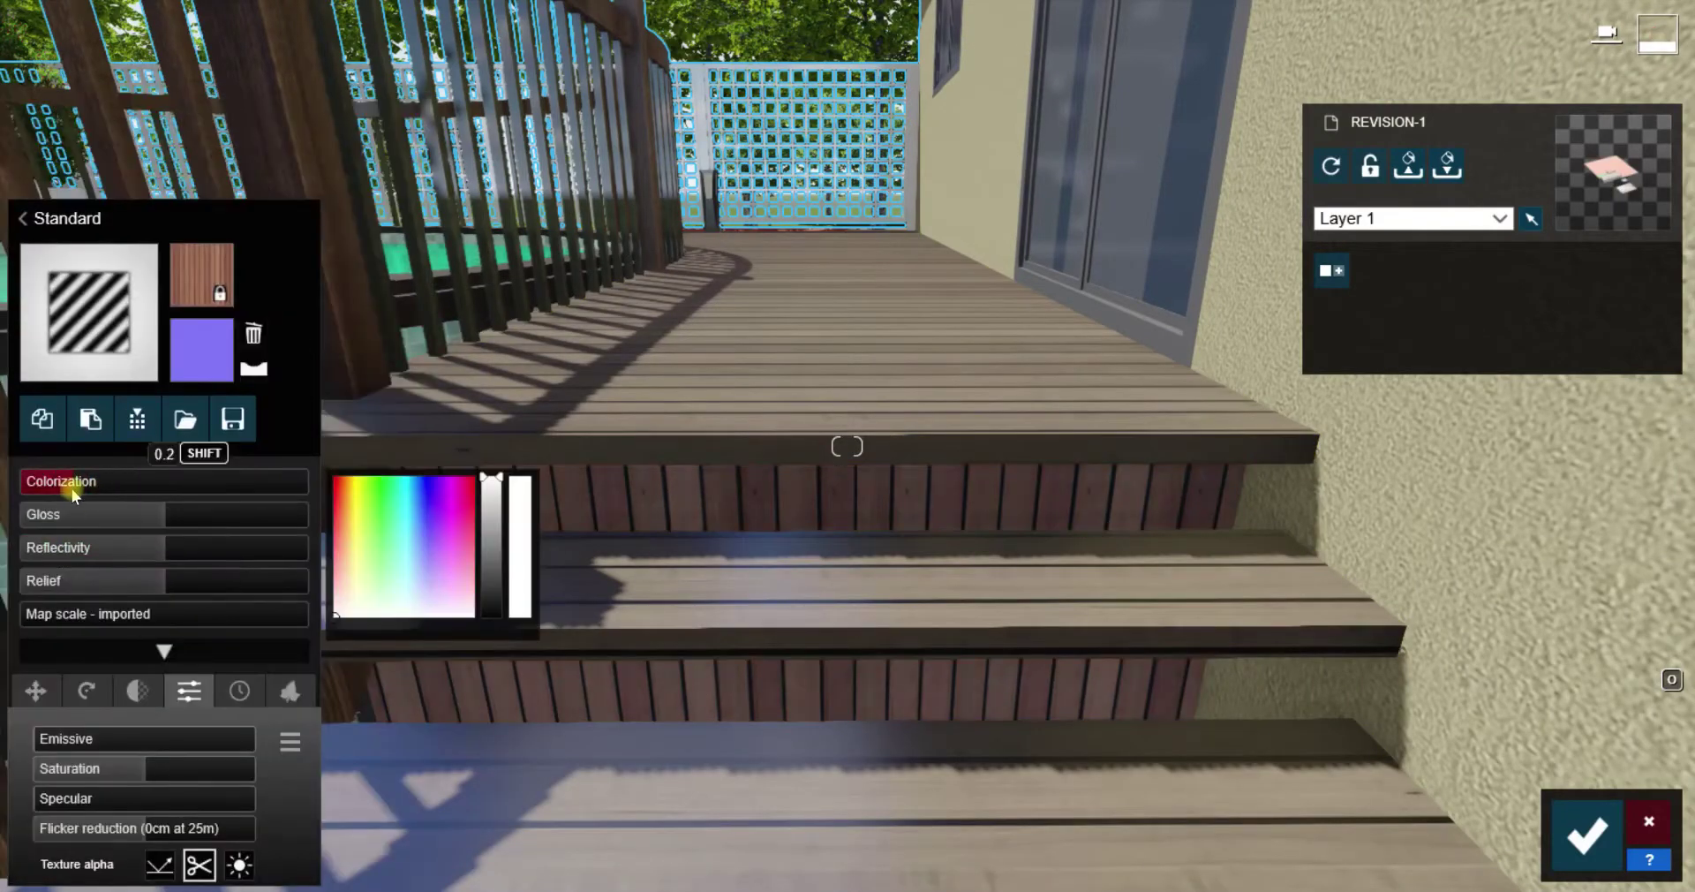
{"action": "key", "text": "s"}
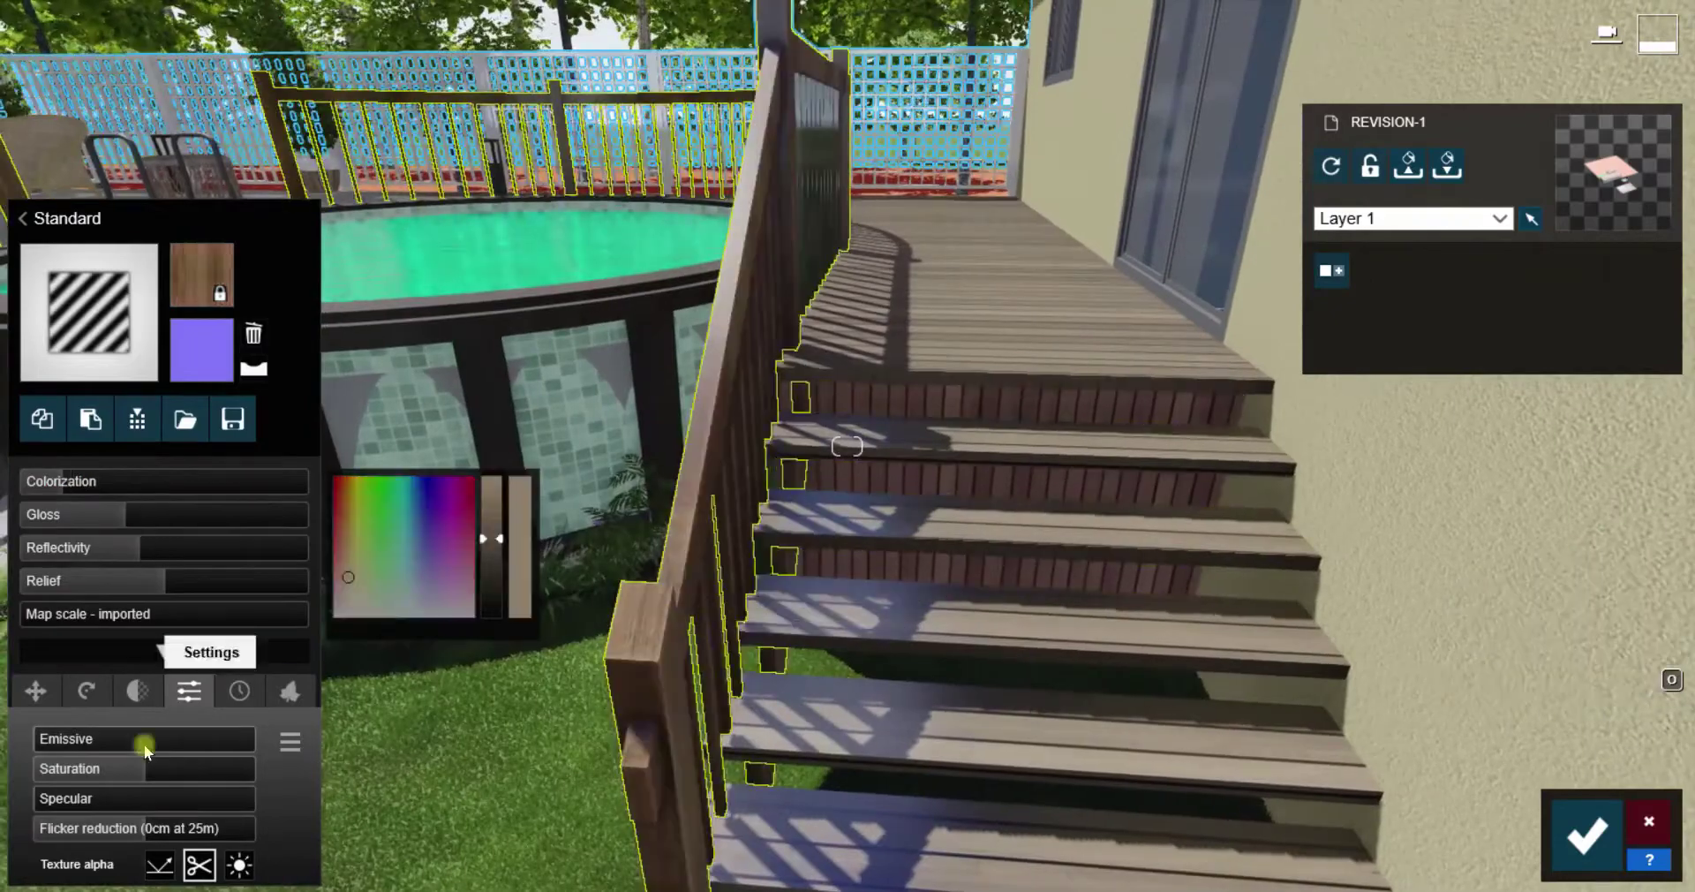
{"action": "left_click", "coordinate": [1648, 821]}
{"action": "left_click", "coordinate": [1650, 792]}
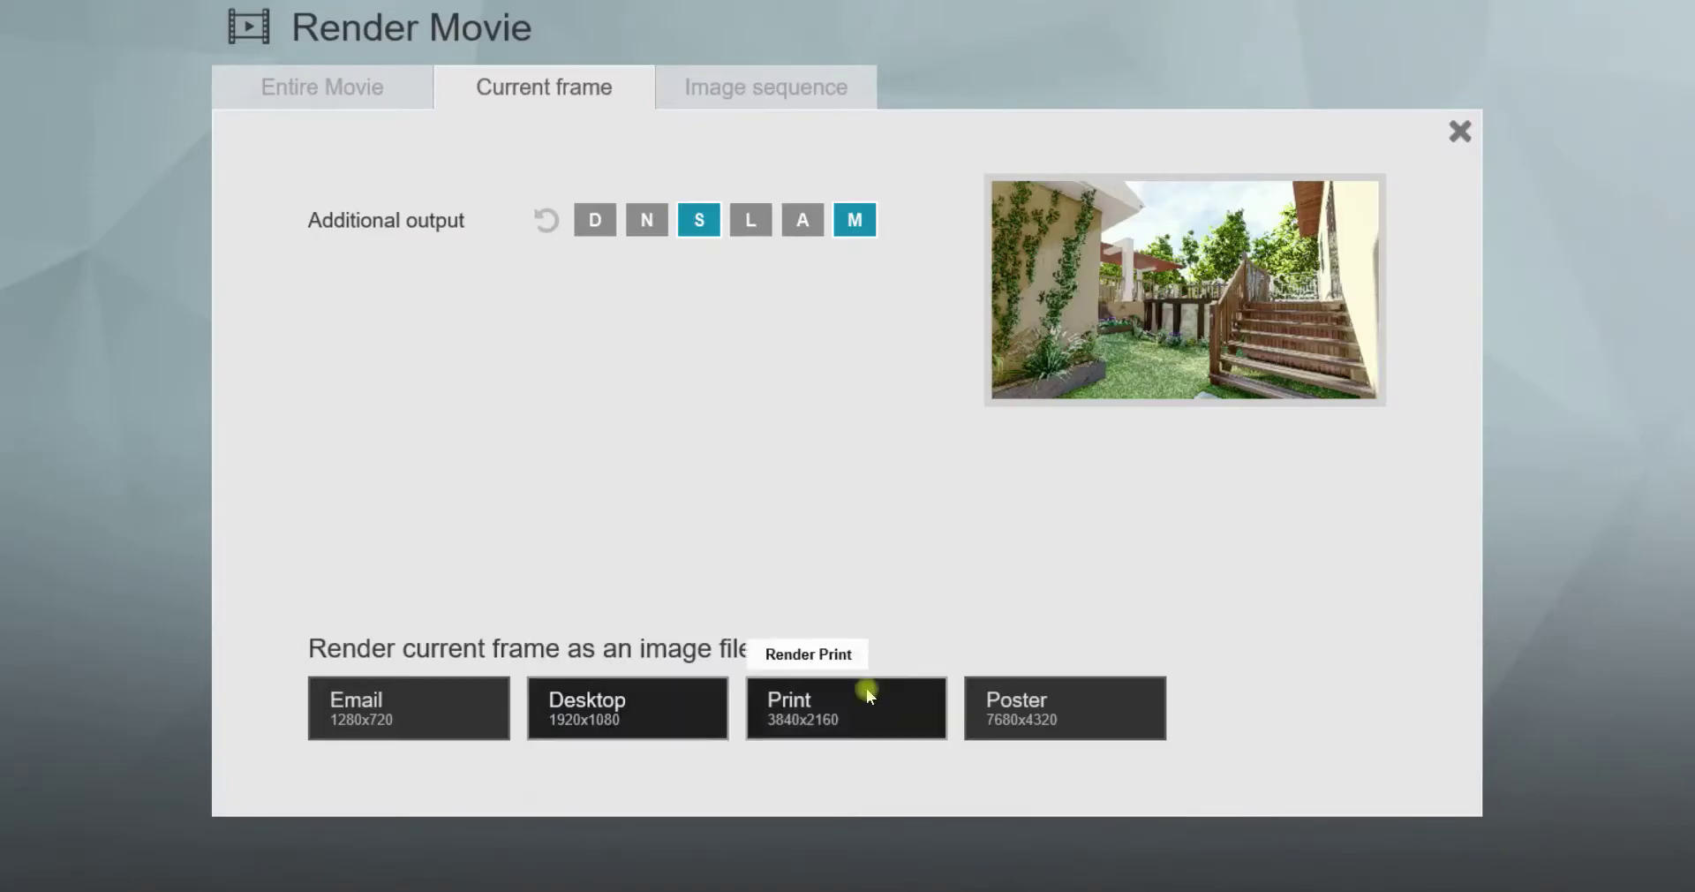
Start a 3840x2160 JPG render of the clip saved as FINAL, then cancel it
{"action": "left_click", "coordinate": [866, 693]}
{"action": "type", "text": "FINAL"}
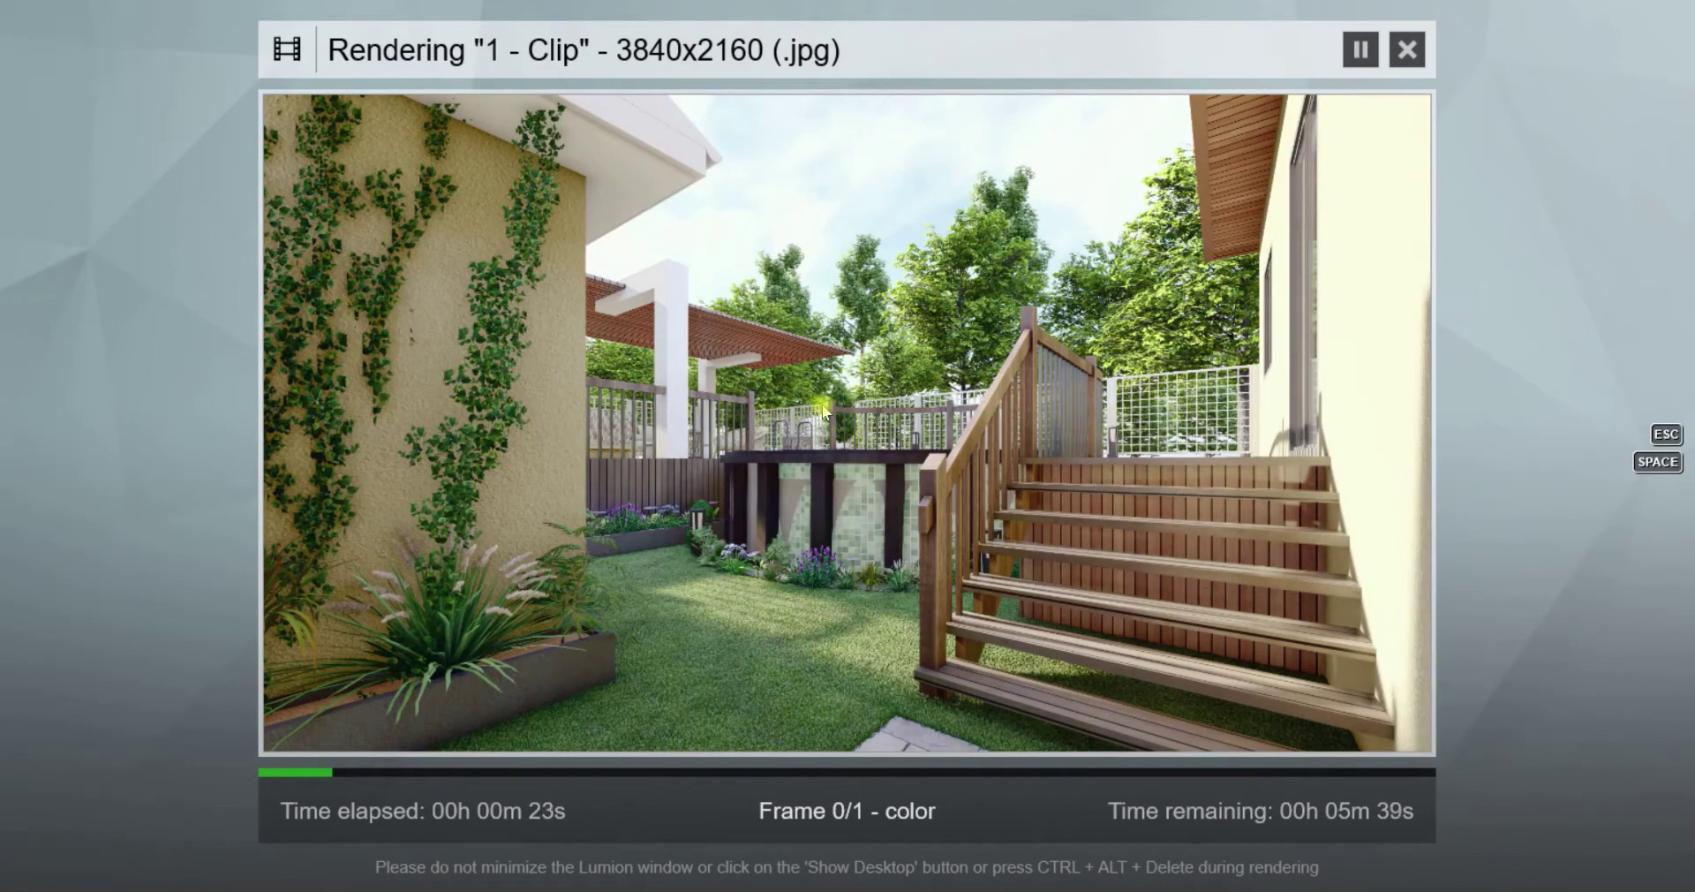
{"action": "left_click", "coordinate": [865, 427]}
{"action": "key", "text": "Escape"}
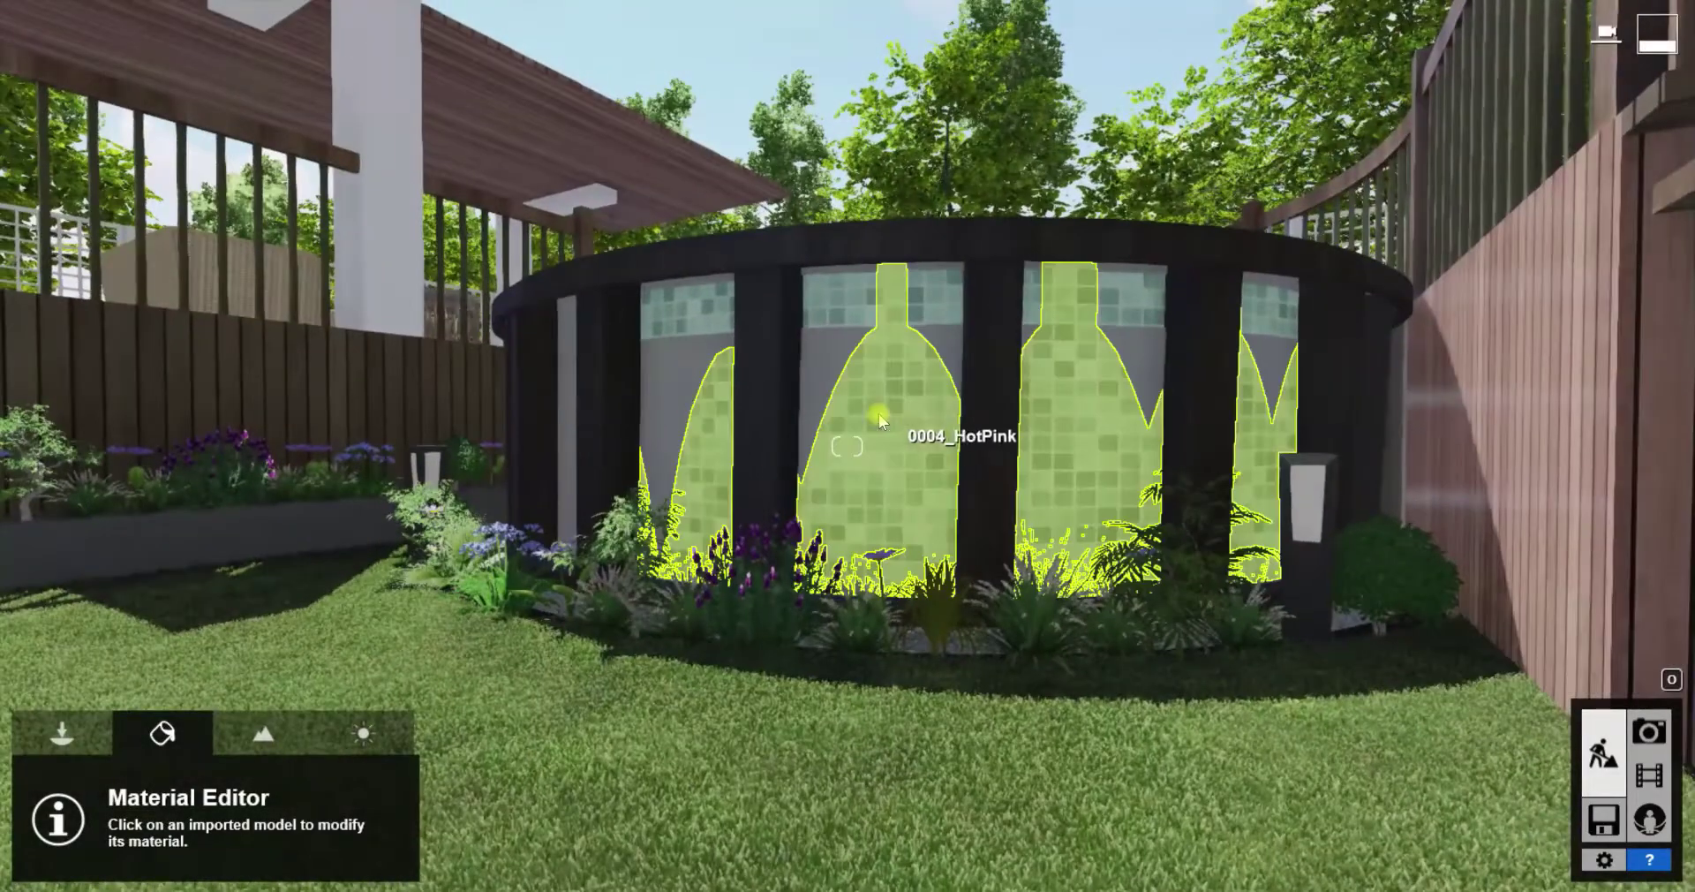
Give the pool's tiled wall a Standard material and start rendering the clip to JPG
{"action": "left_click", "coordinate": [820, 349]}
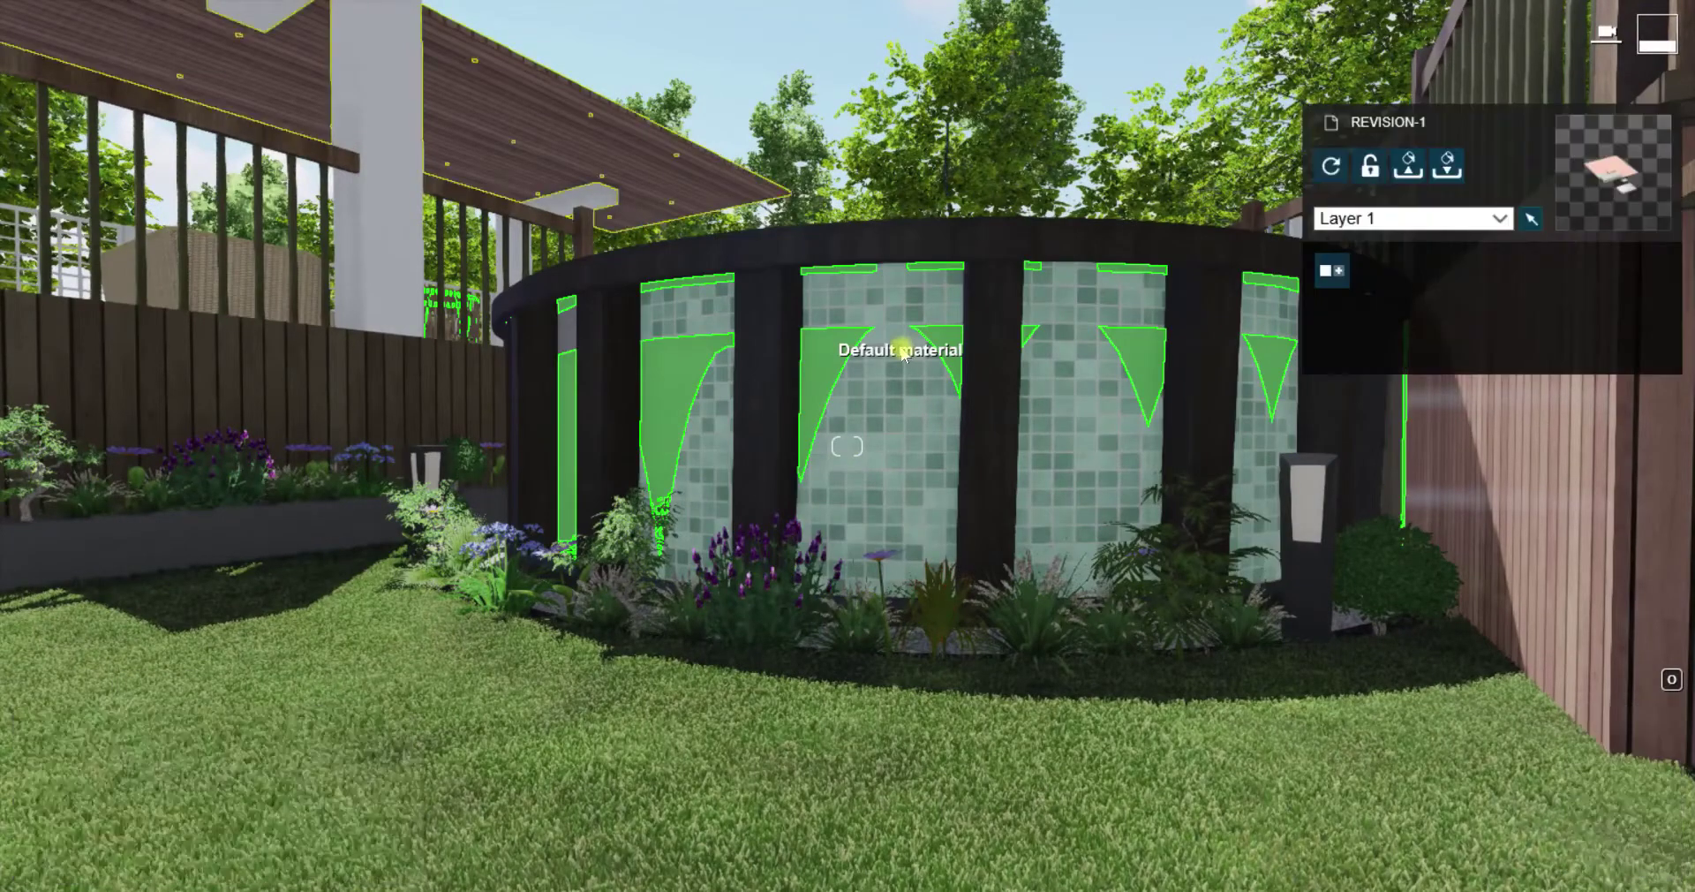
{"action": "left_click", "coordinate": [76, 461]}
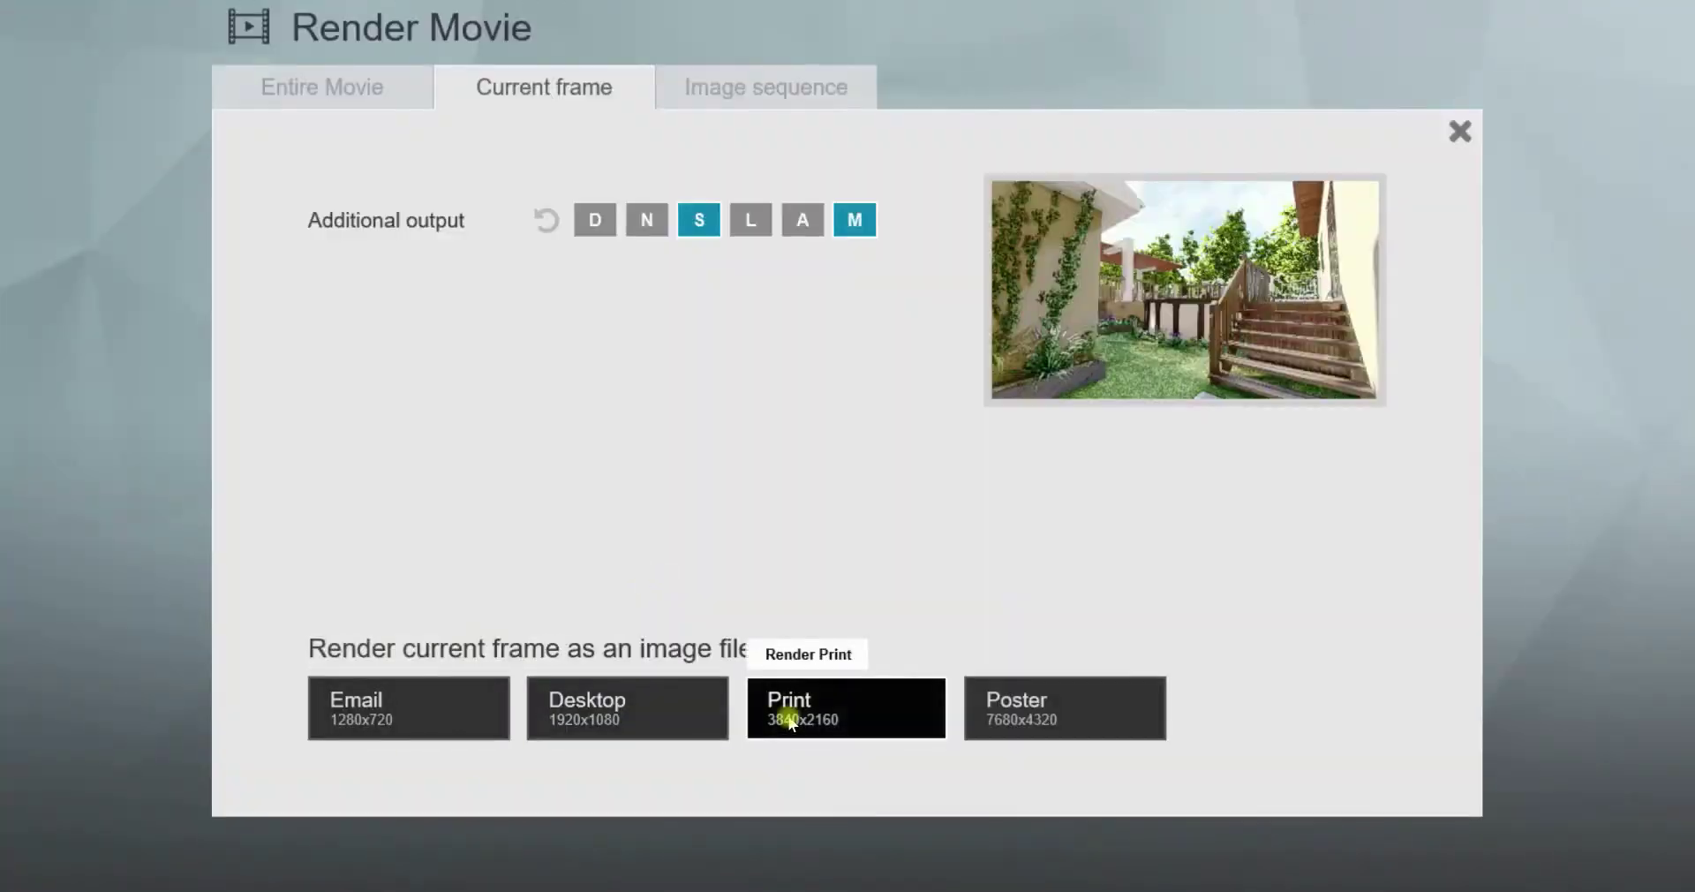
{"action": "left_click", "coordinate": [787, 702]}
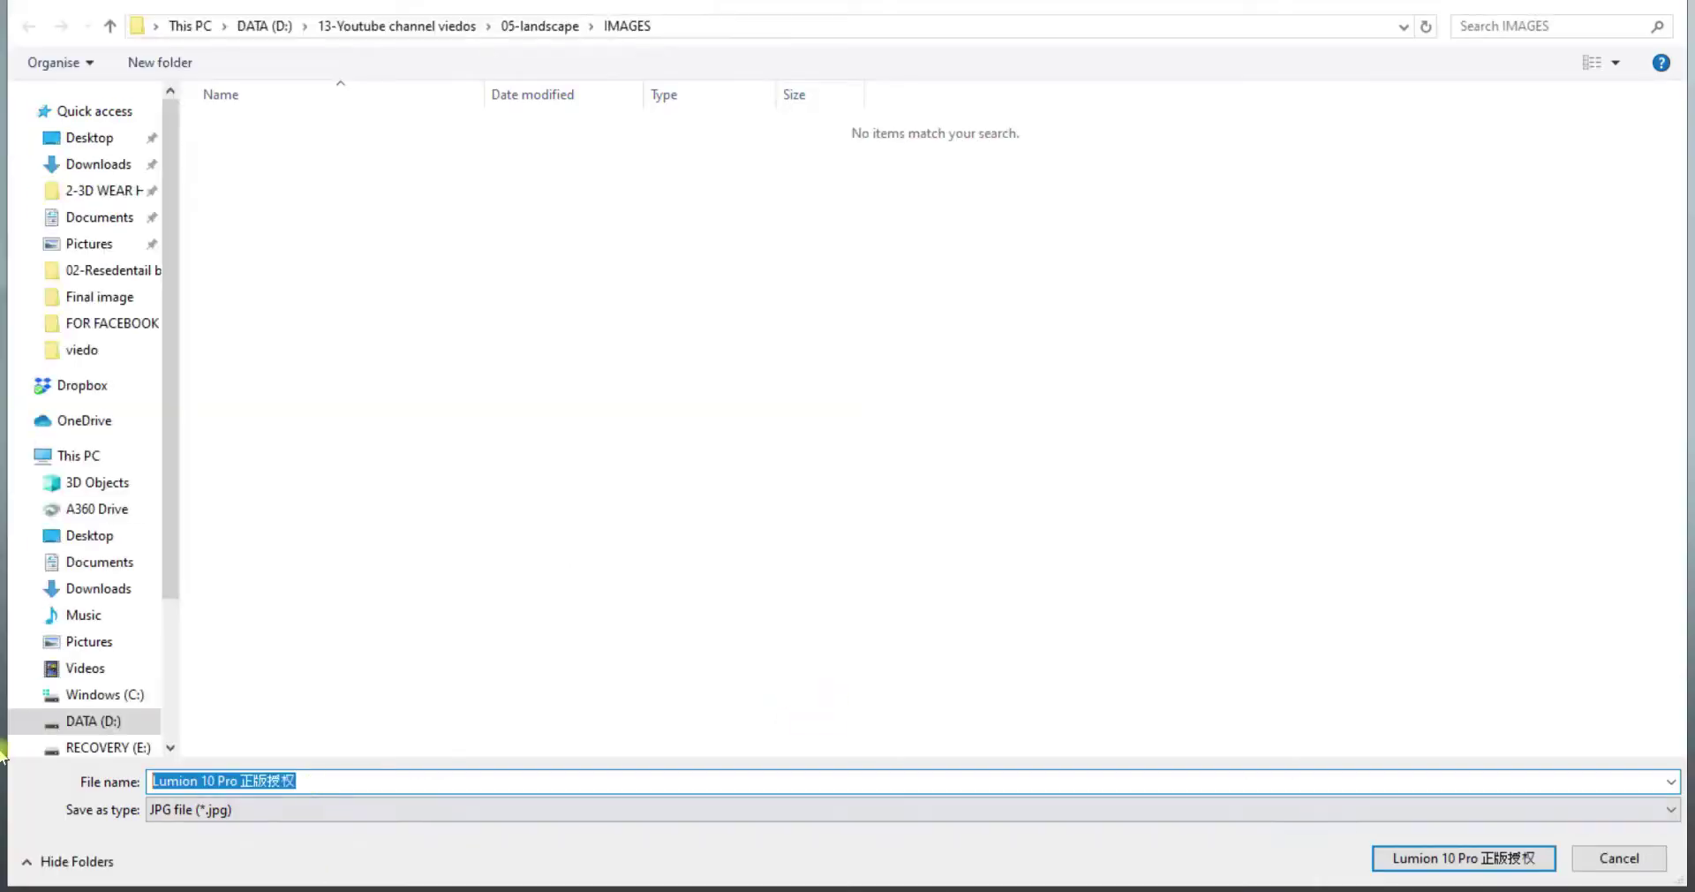
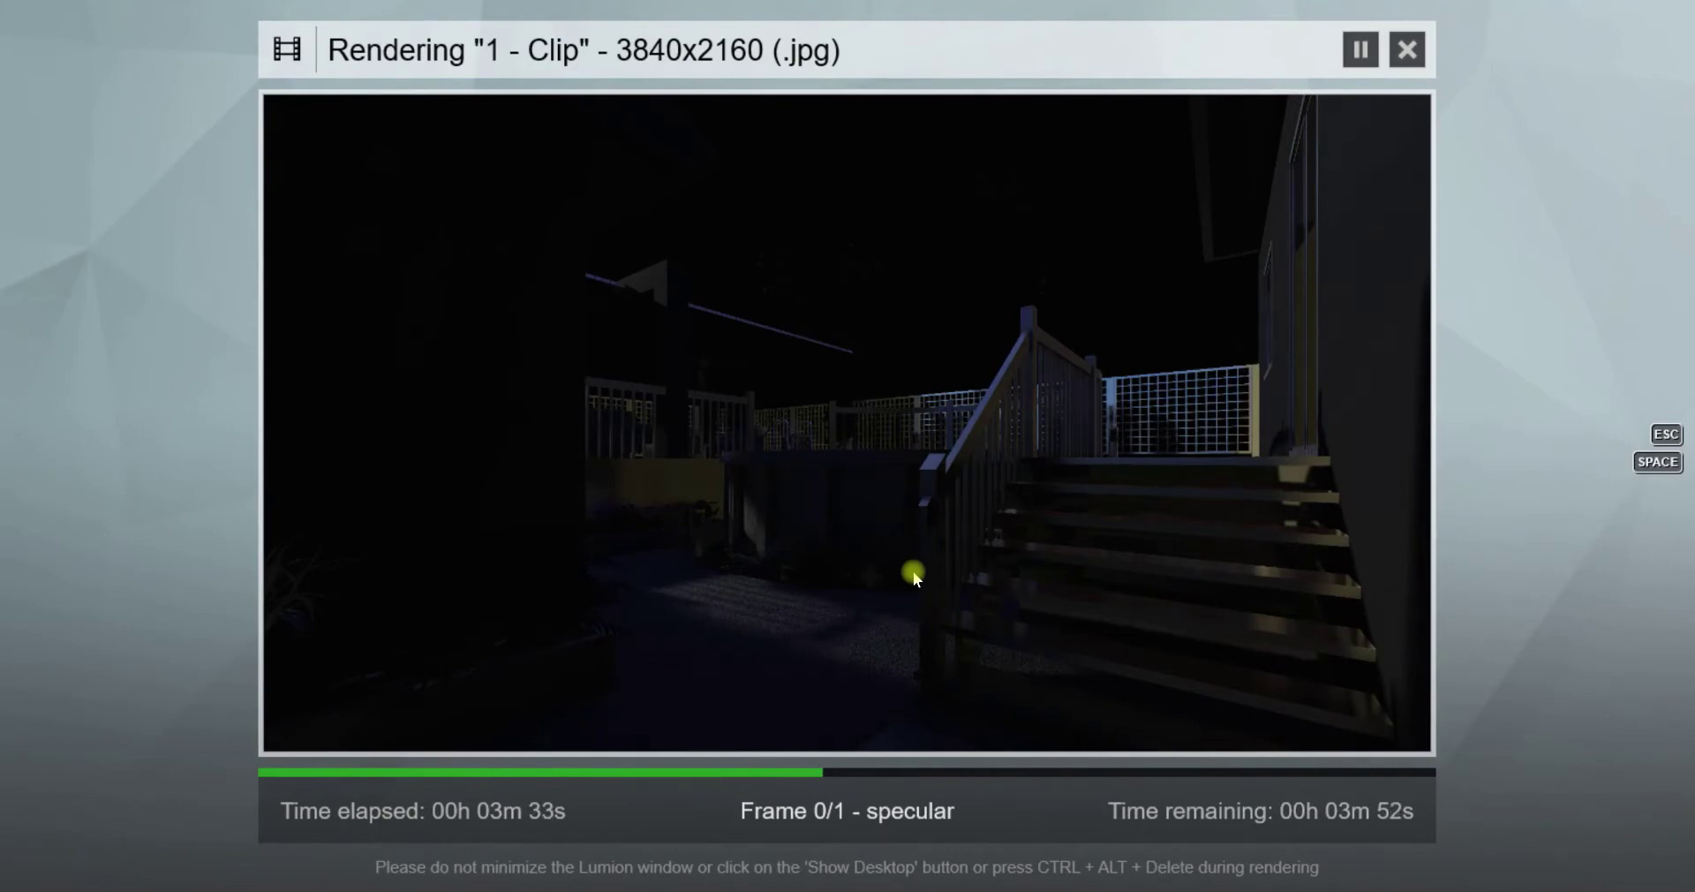
Let the 3840x2160 Lumion render finish, then open FINAL.jpg in Photoshop
{"action": "left_click", "coordinate": [913, 570]}
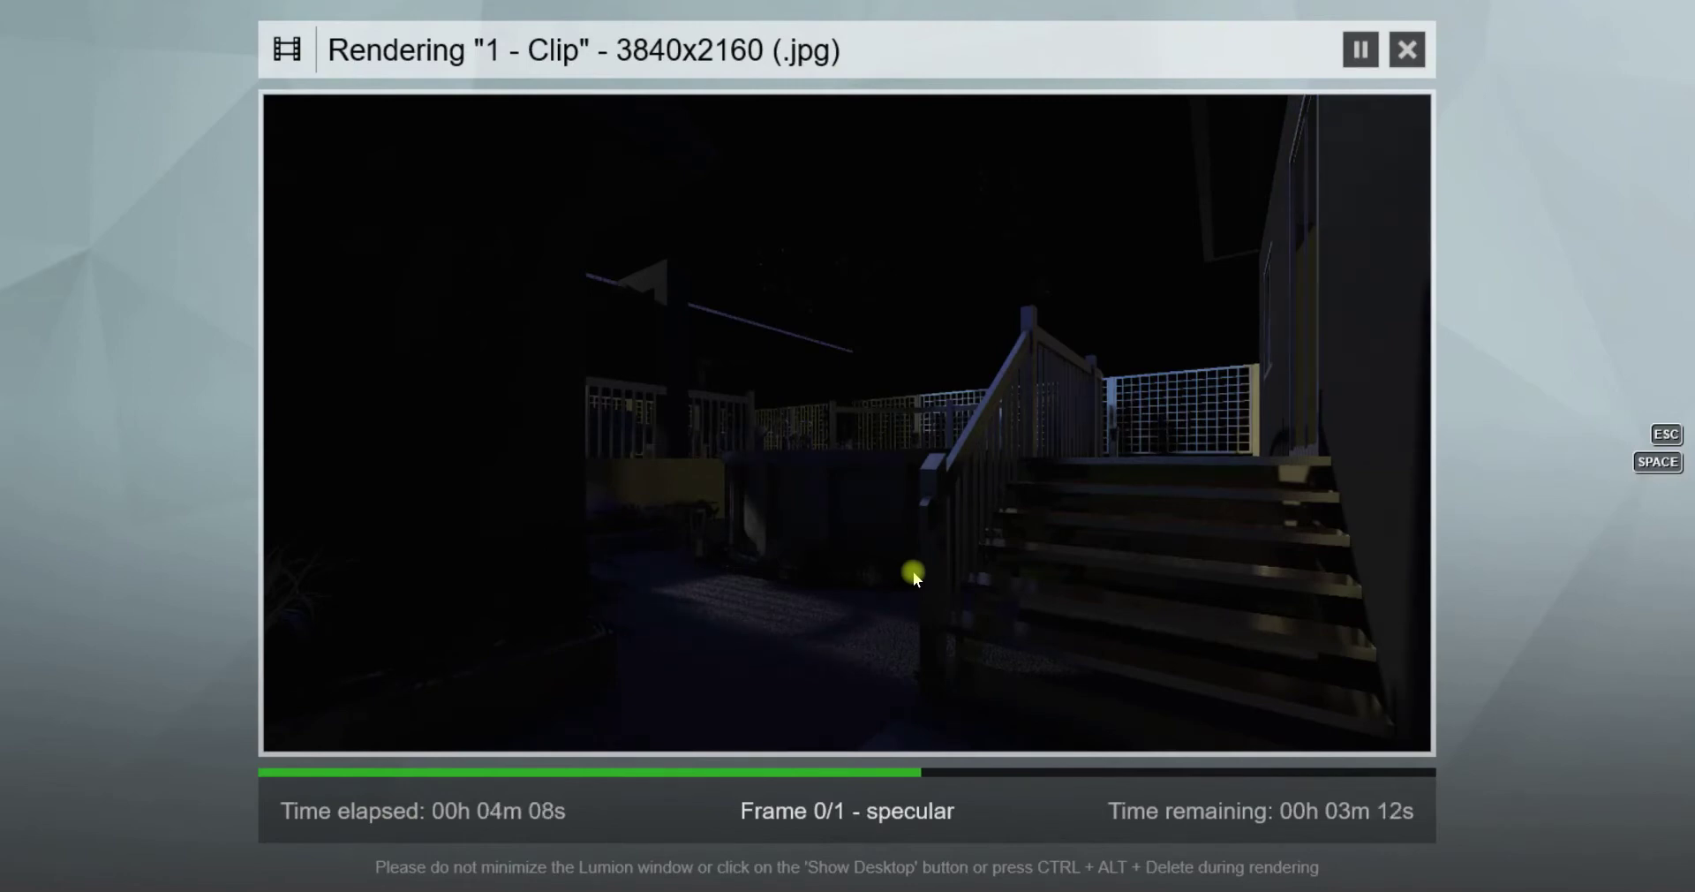
{"action": "left_click", "coordinate": [912, 572]}
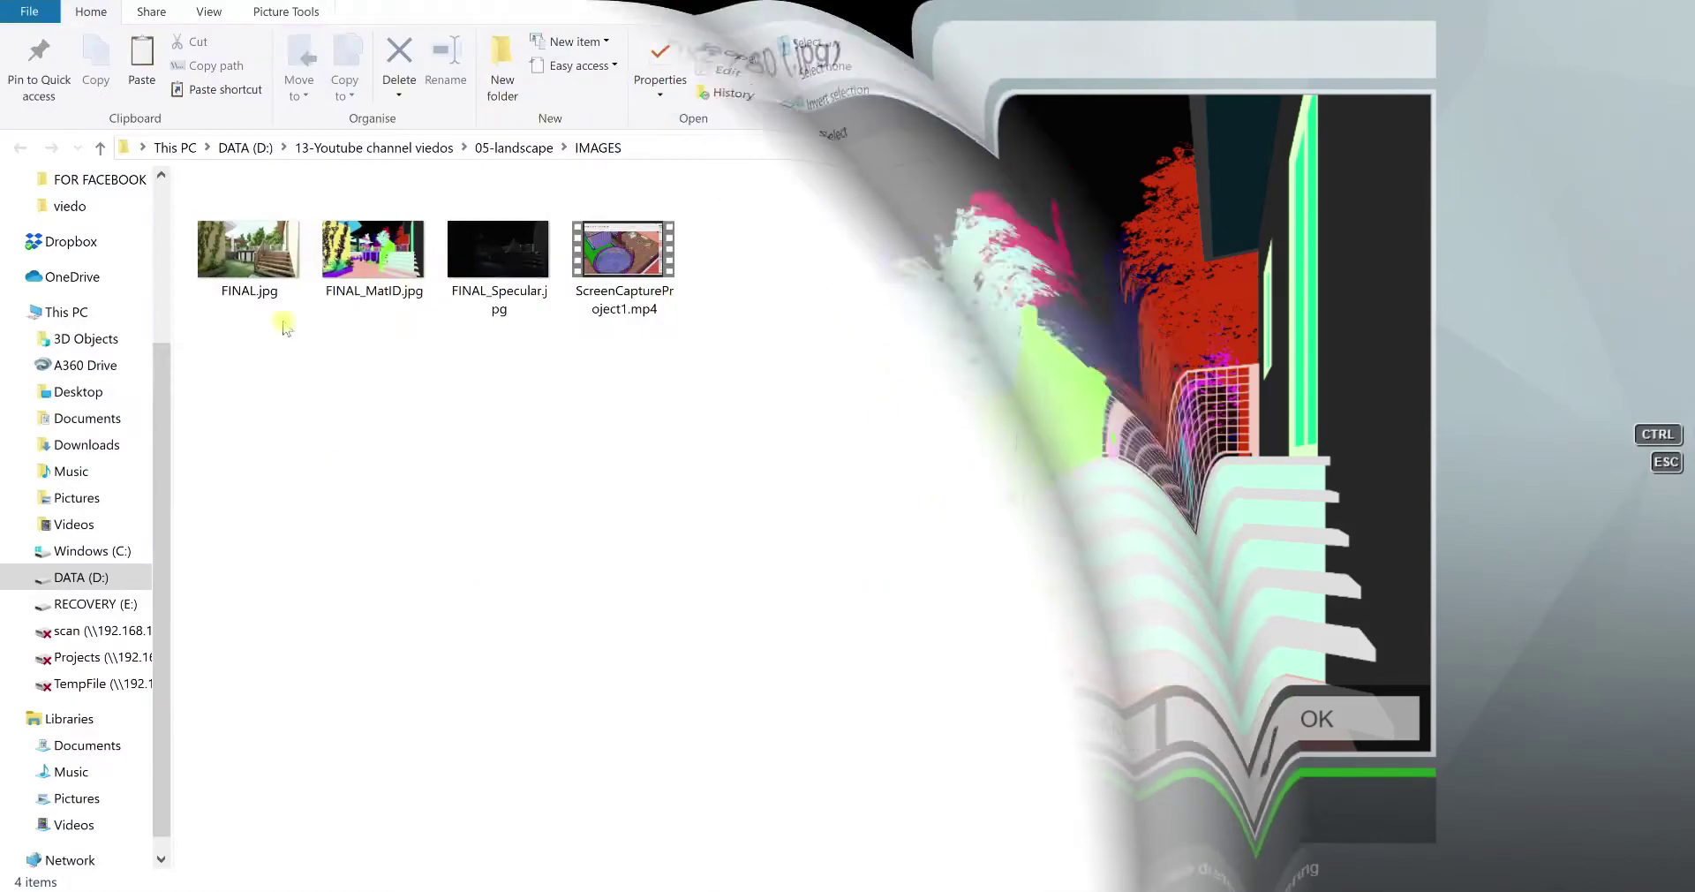
{"action": "right_click", "coordinate": [250, 247]}
{"action": "mouse_move", "coordinate": [303, 618]}
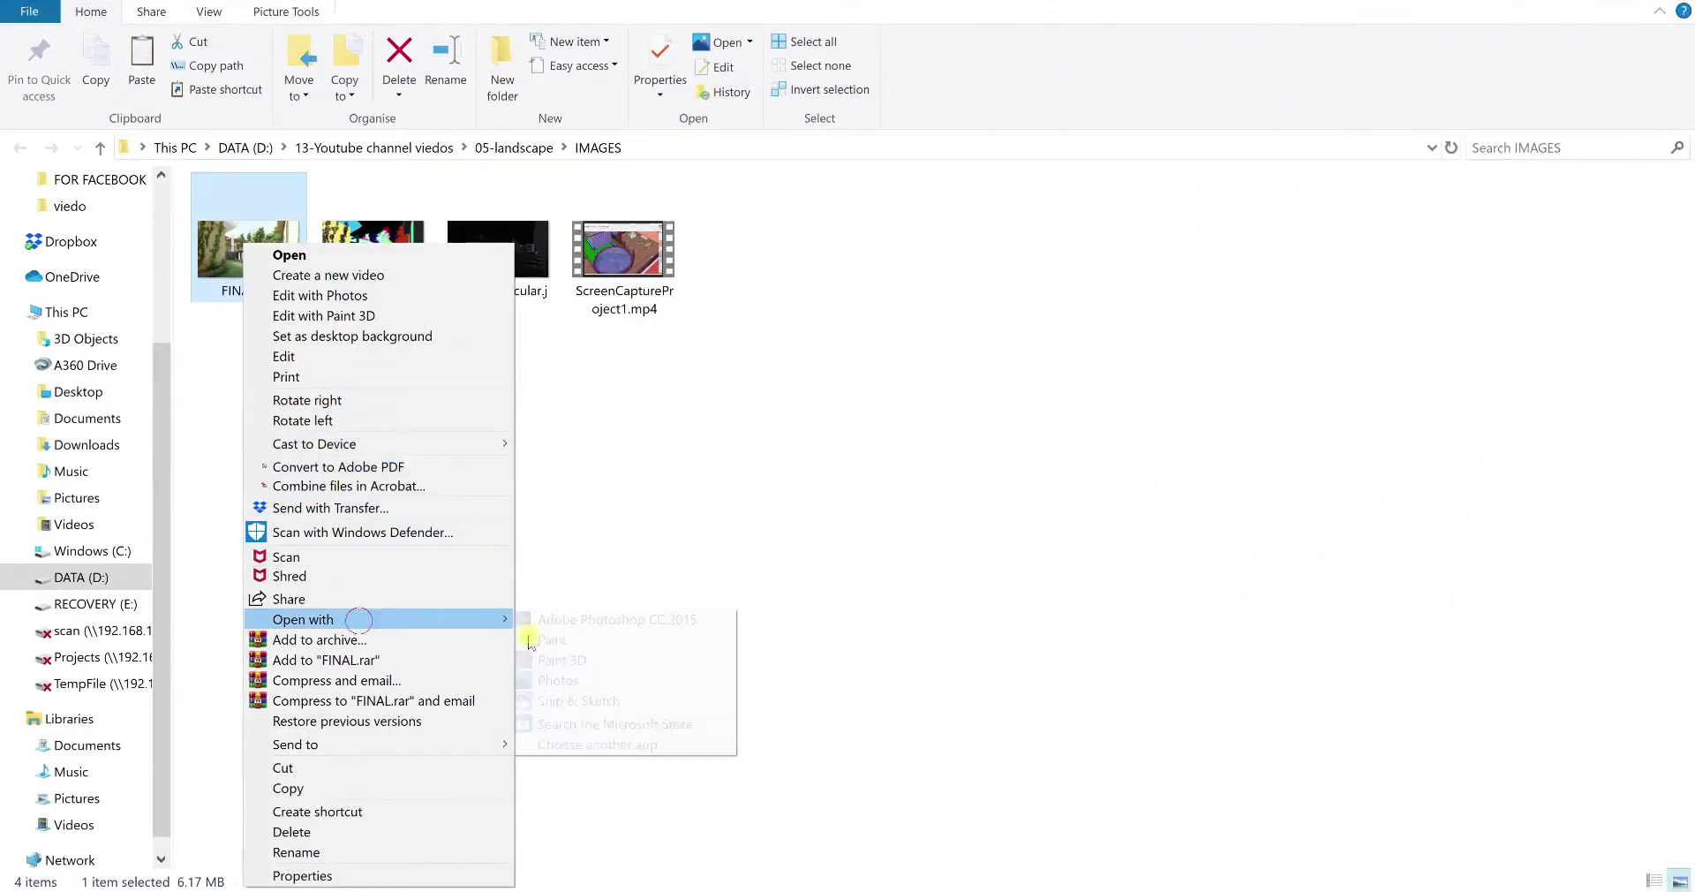
{"action": "left_click", "coordinate": [634, 625]}
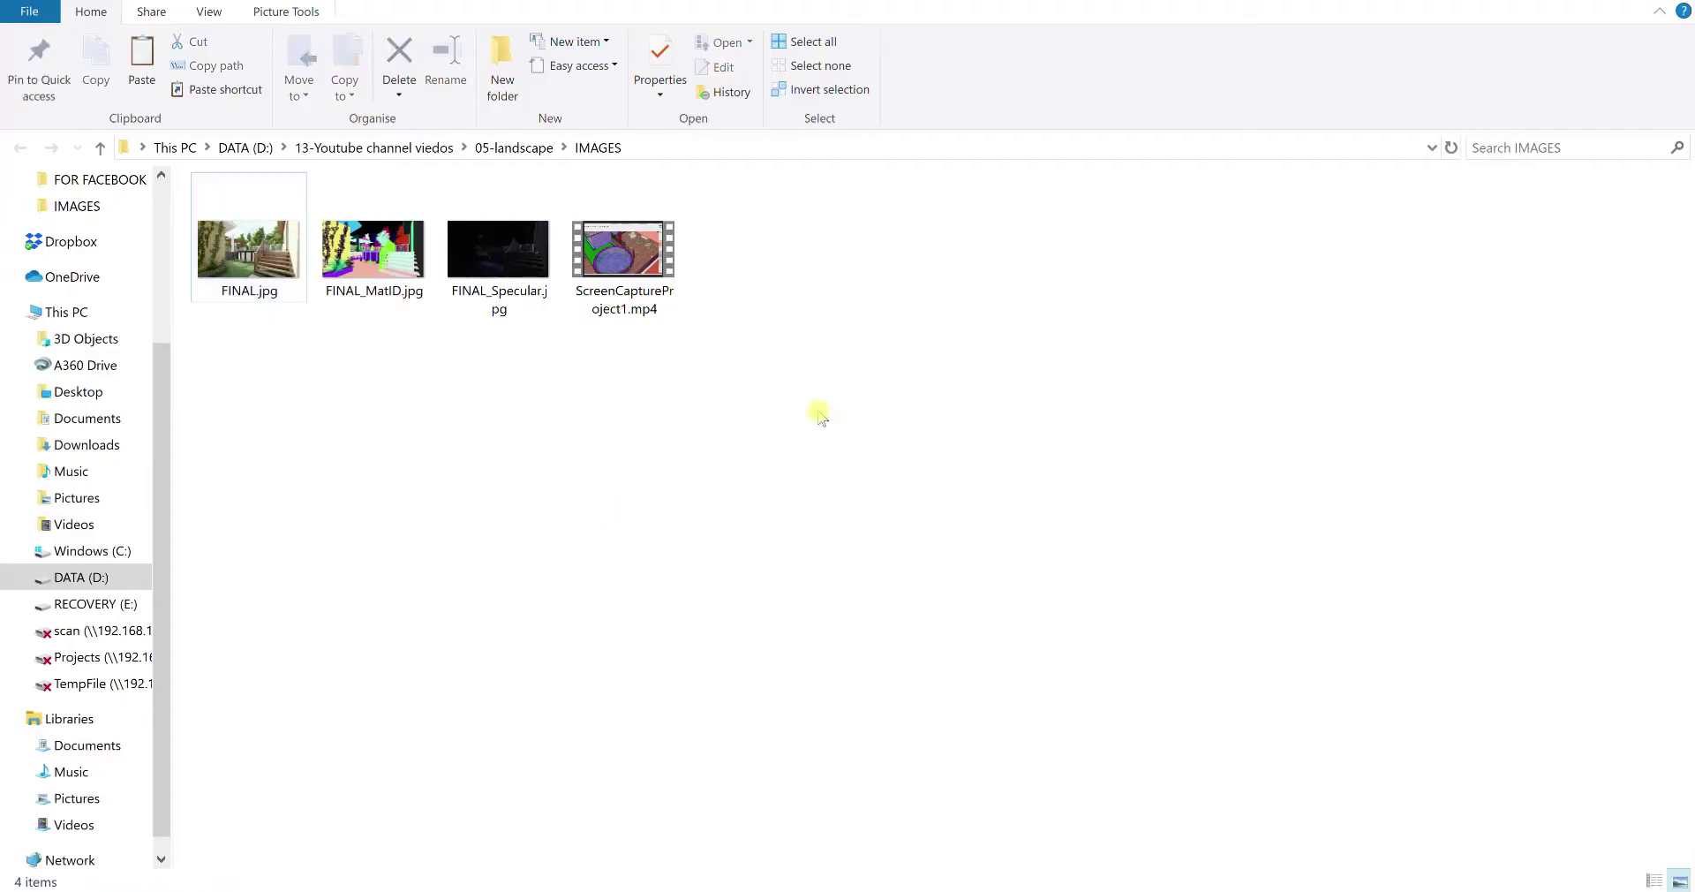
Drag FINAL_MatID.jpg and FINAL_Specular.jpg into the document as layers
{"action": "left_click", "coordinate": [498, 247]}
{"action": "left_click", "coordinate": [372, 203], "text": "ctrl"}
{"action": "left_click_drag", "start_coordinate": [373, 203], "coordinate": [609, 552]}
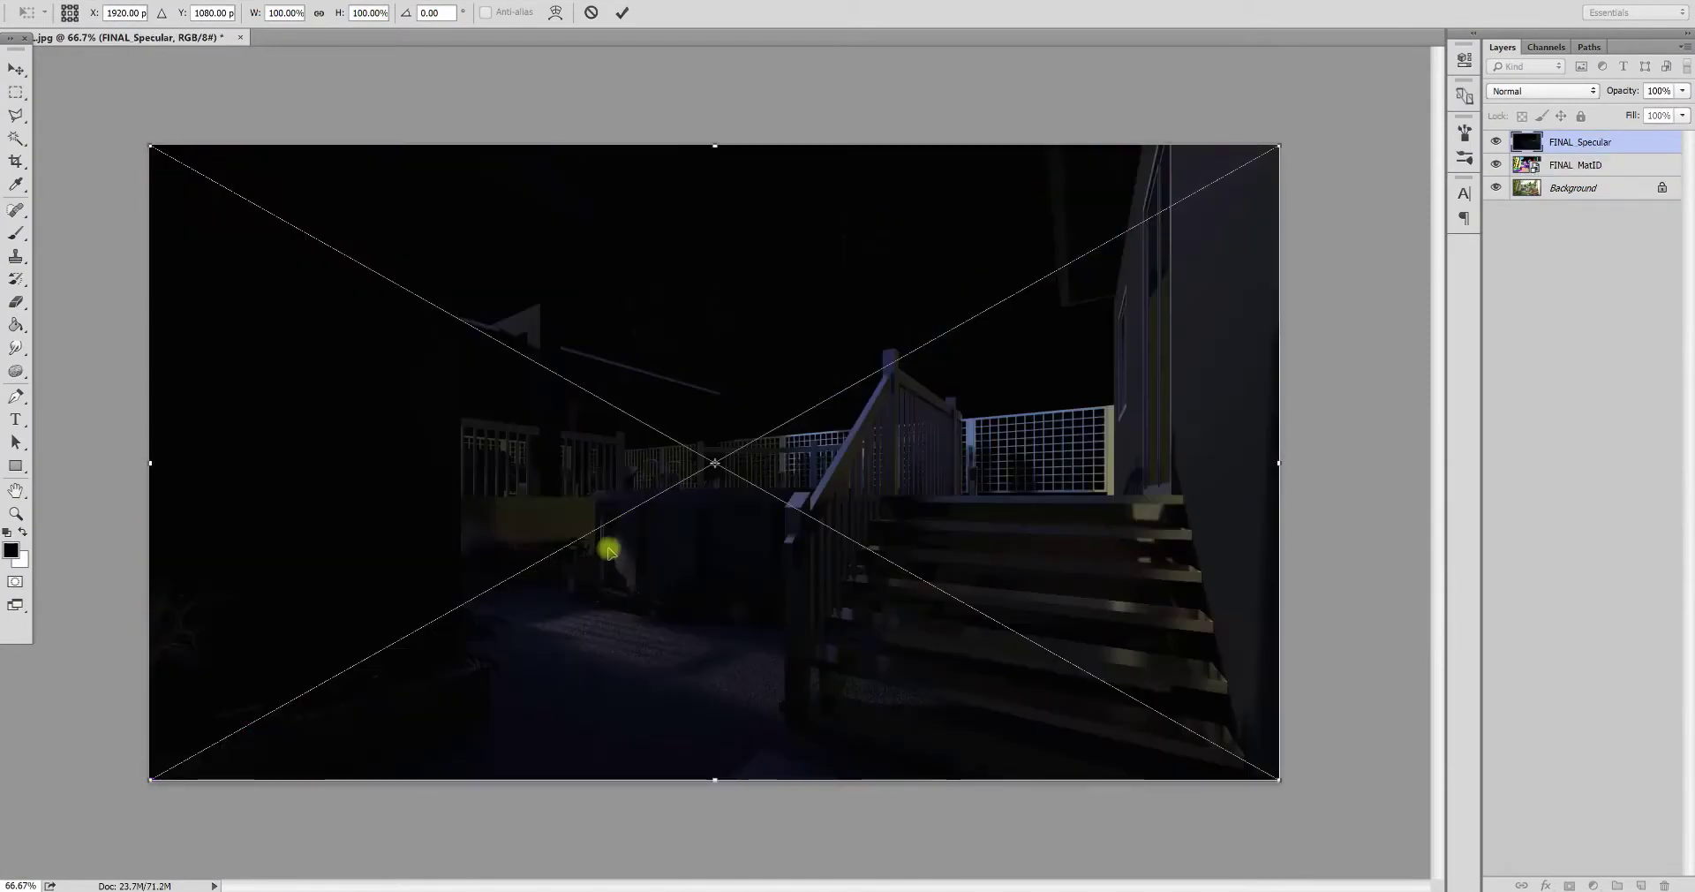
Commit the placed passes, move FINAL MatID to the top and hide it
{"action": "key", "text": "Return"}
{"action": "left_click_drag", "start_coordinate": [1576, 165], "coordinate": [1575, 141]}
{"action": "left_click", "coordinate": [1496, 141]}
{"action": "left_click", "coordinate": [16, 69]}
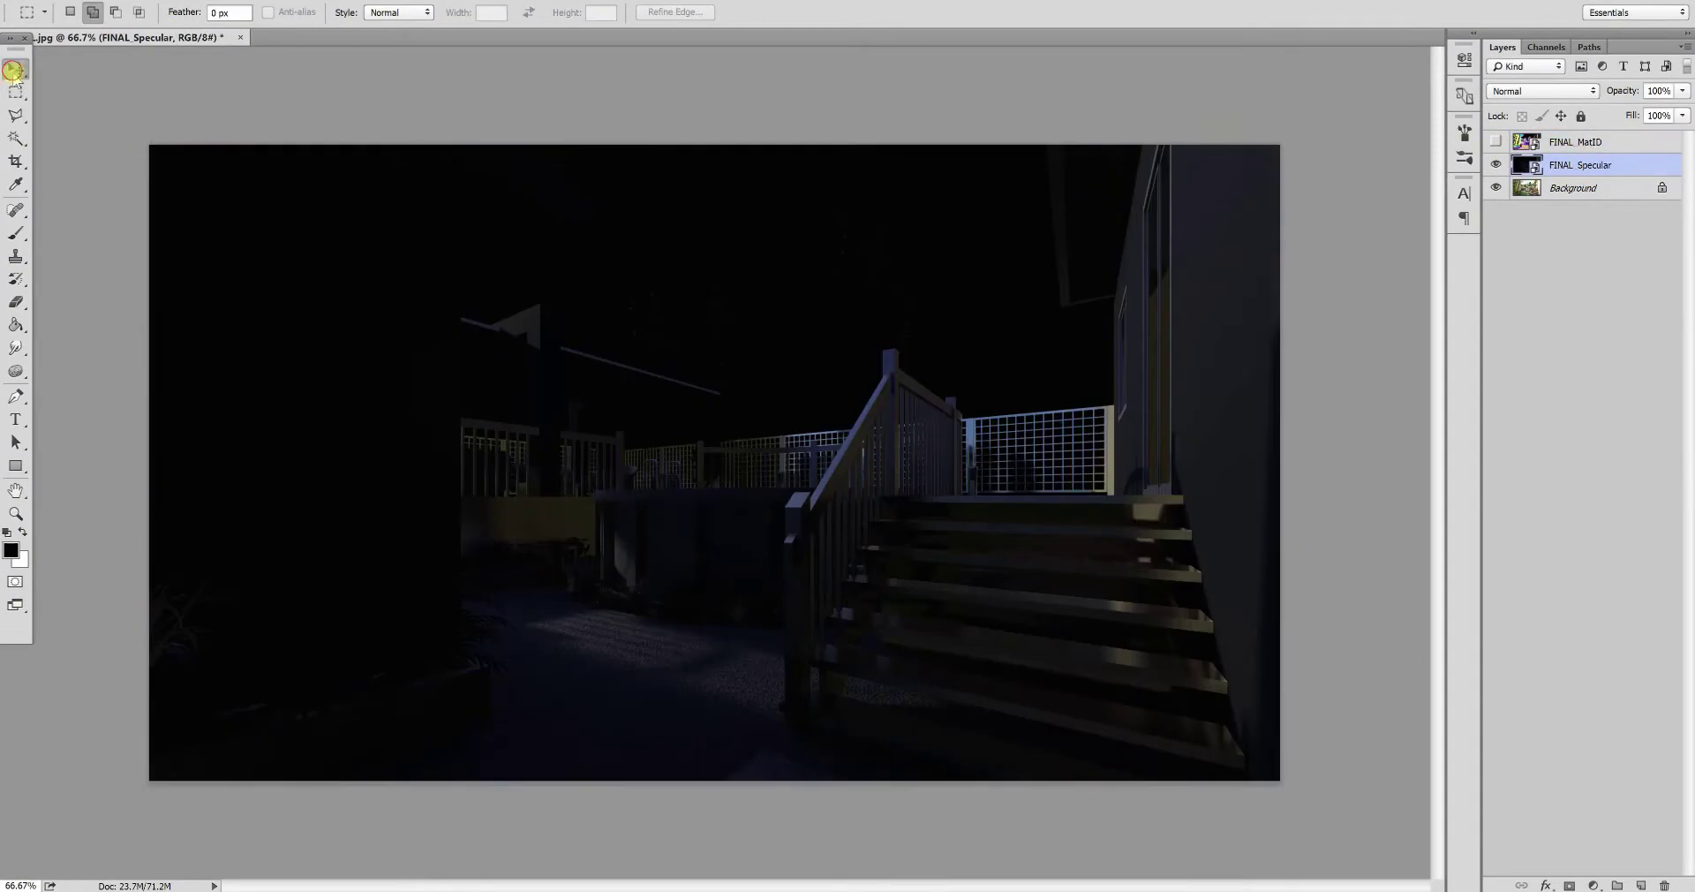
Rasterize the FINAL Specular layer and set its blend mode to Screen
{"action": "key", "text": "e"}
{"action": "left_click", "coordinate": [938, 557]}
{"action": "left_click", "coordinate": [813, 654]}
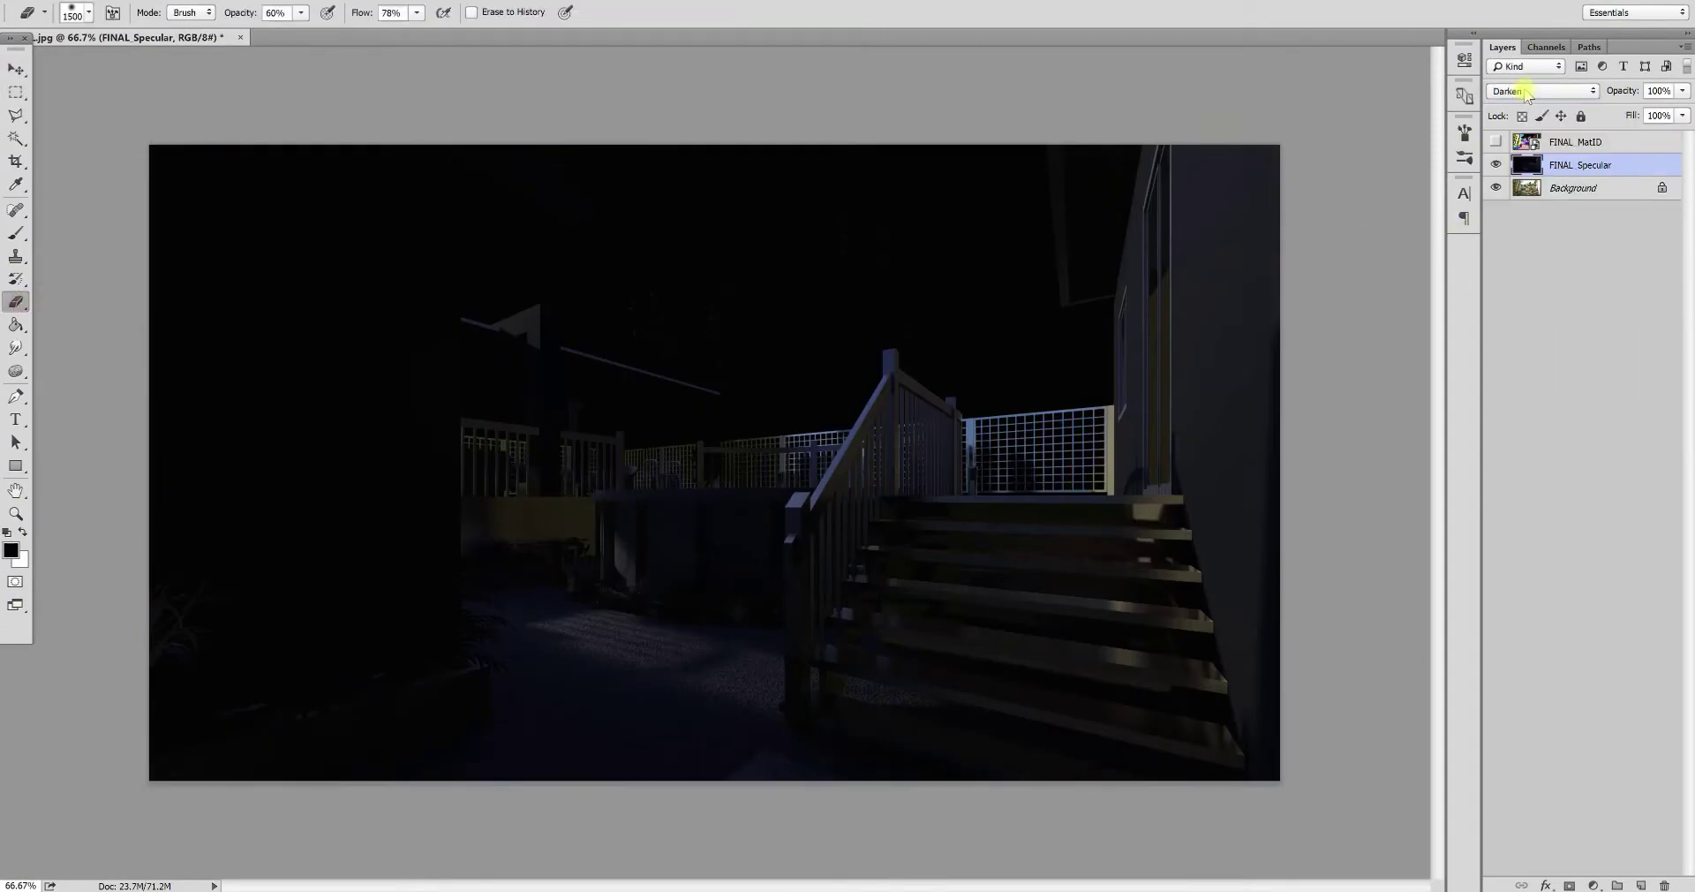
{"action": "key", "text": "shift+alt+d"}
{"action": "key", "text": "shift+alt+m"}
{"action": "key", "text": "shift+alt+s"}
Duplicate the Background layer with Ctrl+J
{"action": "left_click", "coordinate": [1576, 141]}
{"action": "left_click", "coordinate": [1554, 187]}
{"action": "key", "text": "ctrl+j"}
{"action": "left_click", "coordinate": [340, 106]}
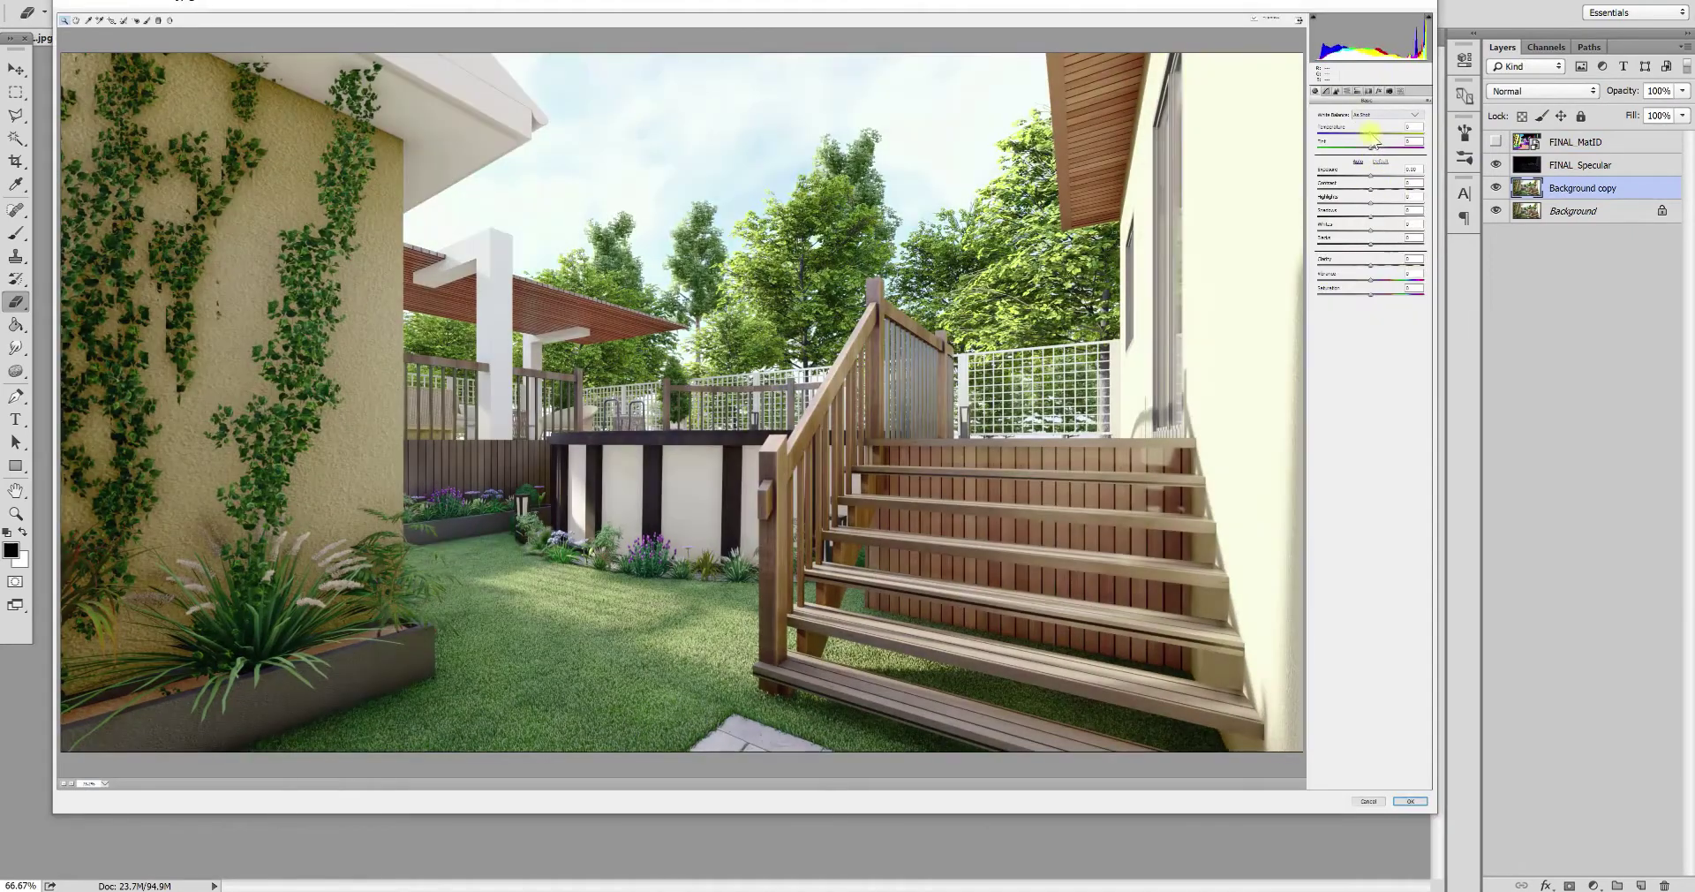
Apply a Camera Raw grade: custom temperature, brighter exposure, adjusted blacks, clarity about +27
{"action": "left_click_drag", "start_coordinate": [1372, 140], "coordinate": [1371, 141]}
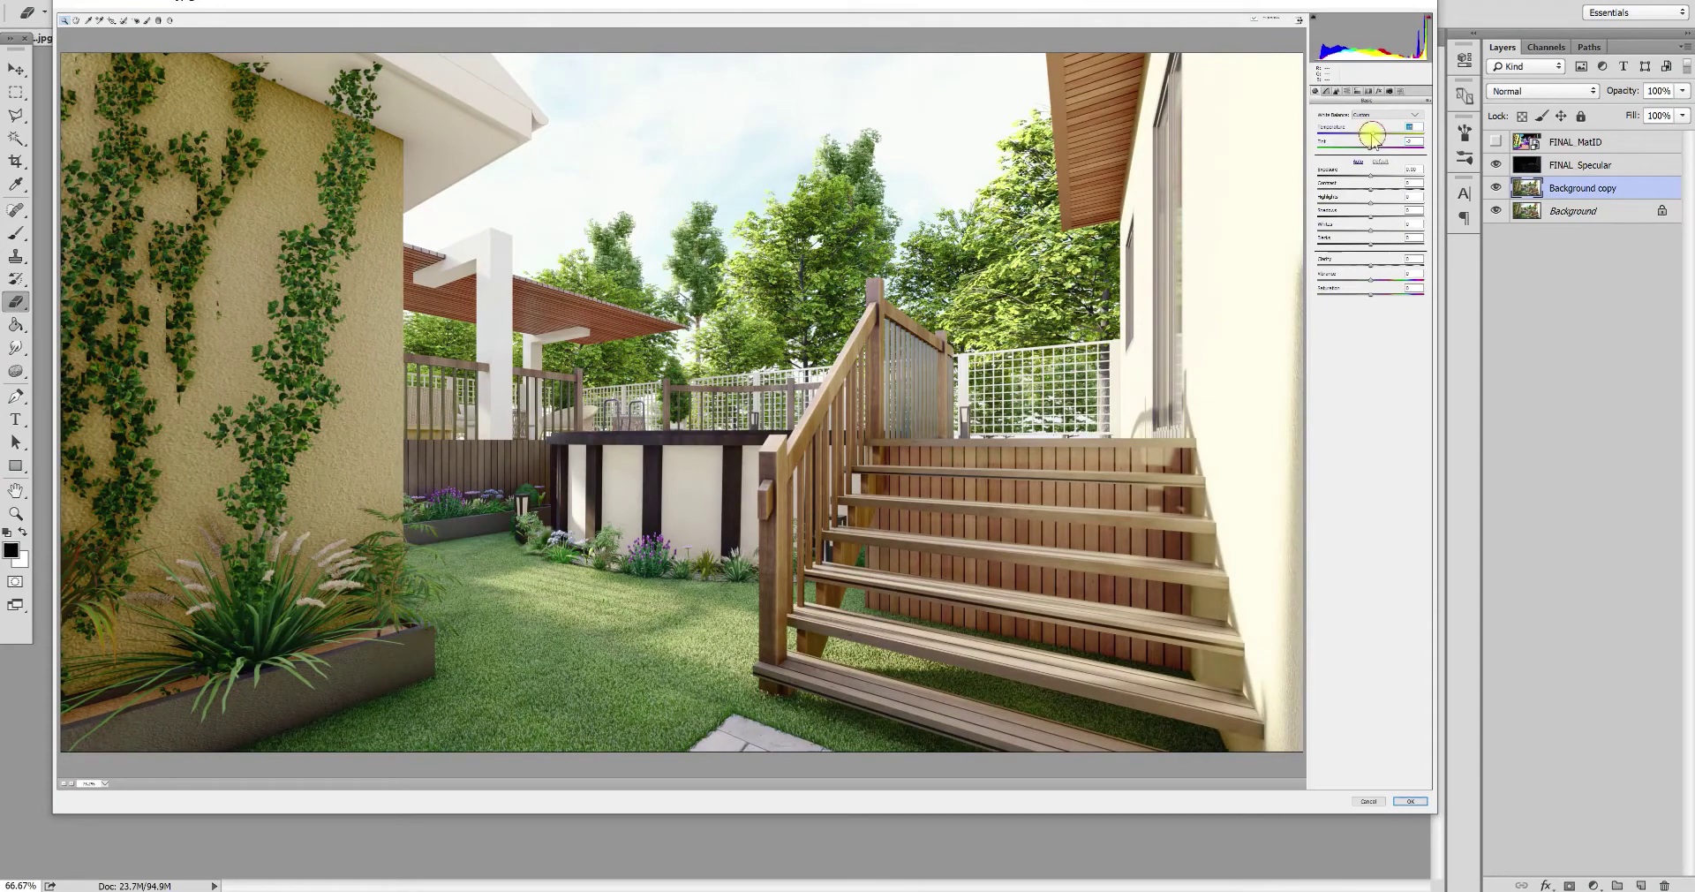
{"action": "left_click_drag", "start_coordinate": [1370, 171], "coordinate": [1384, 265]}
{"action": "left_click", "coordinate": [1378, 266]}
{"action": "left_click", "coordinate": [1373, 278]}
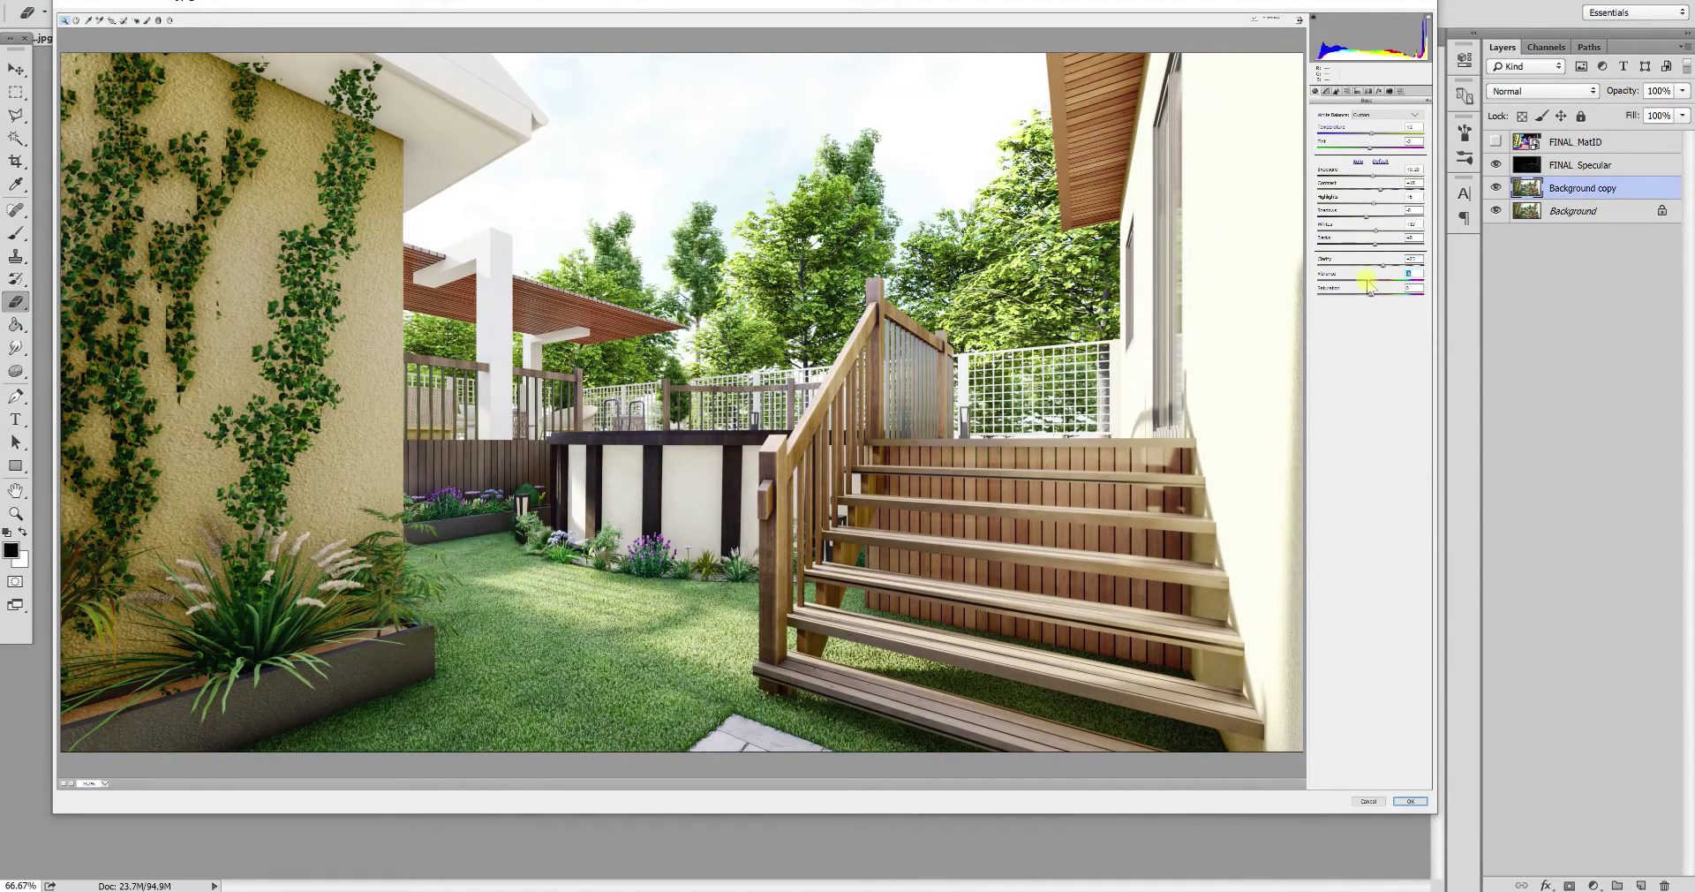
{"action": "left_click", "coordinate": [1410, 801]}
{"action": "left_click", "coordinate": [1594, 885]}
{"action": "left_click", "coordinate": [1515, 855]}
Discard the Gradient Map and add a Levels adjustment layer
{"action": "left_click", "coordinate": [1425, 37]}
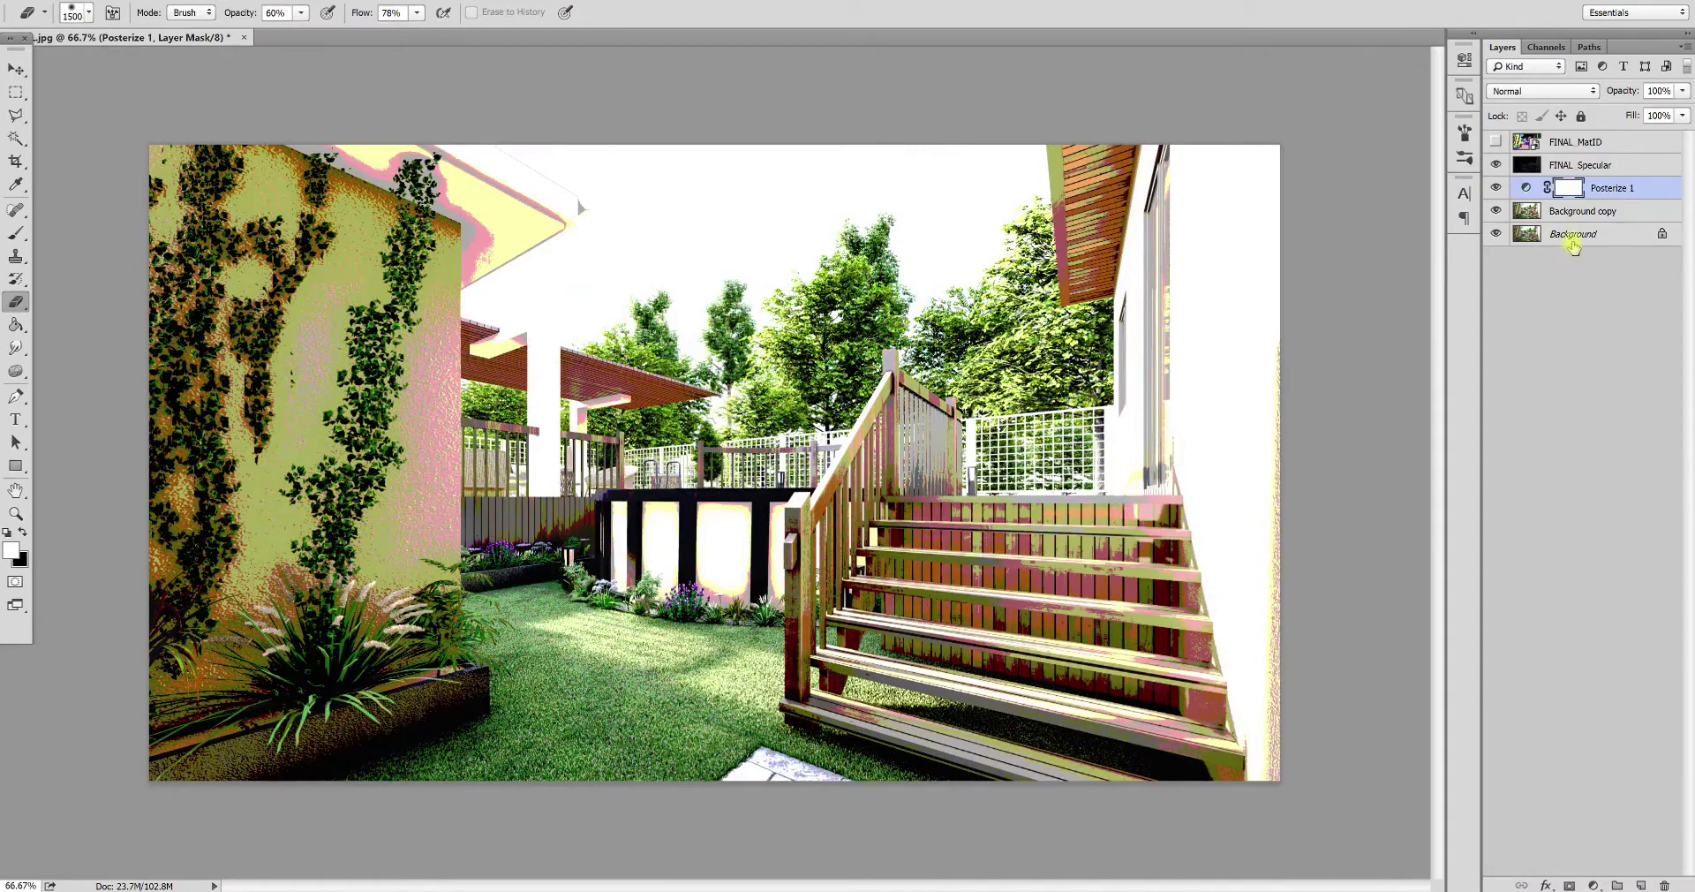
{"action": "left_click", "coordinate": [1589, 165]}
{"action": "left_click", "coordinate": [1611, 882]}
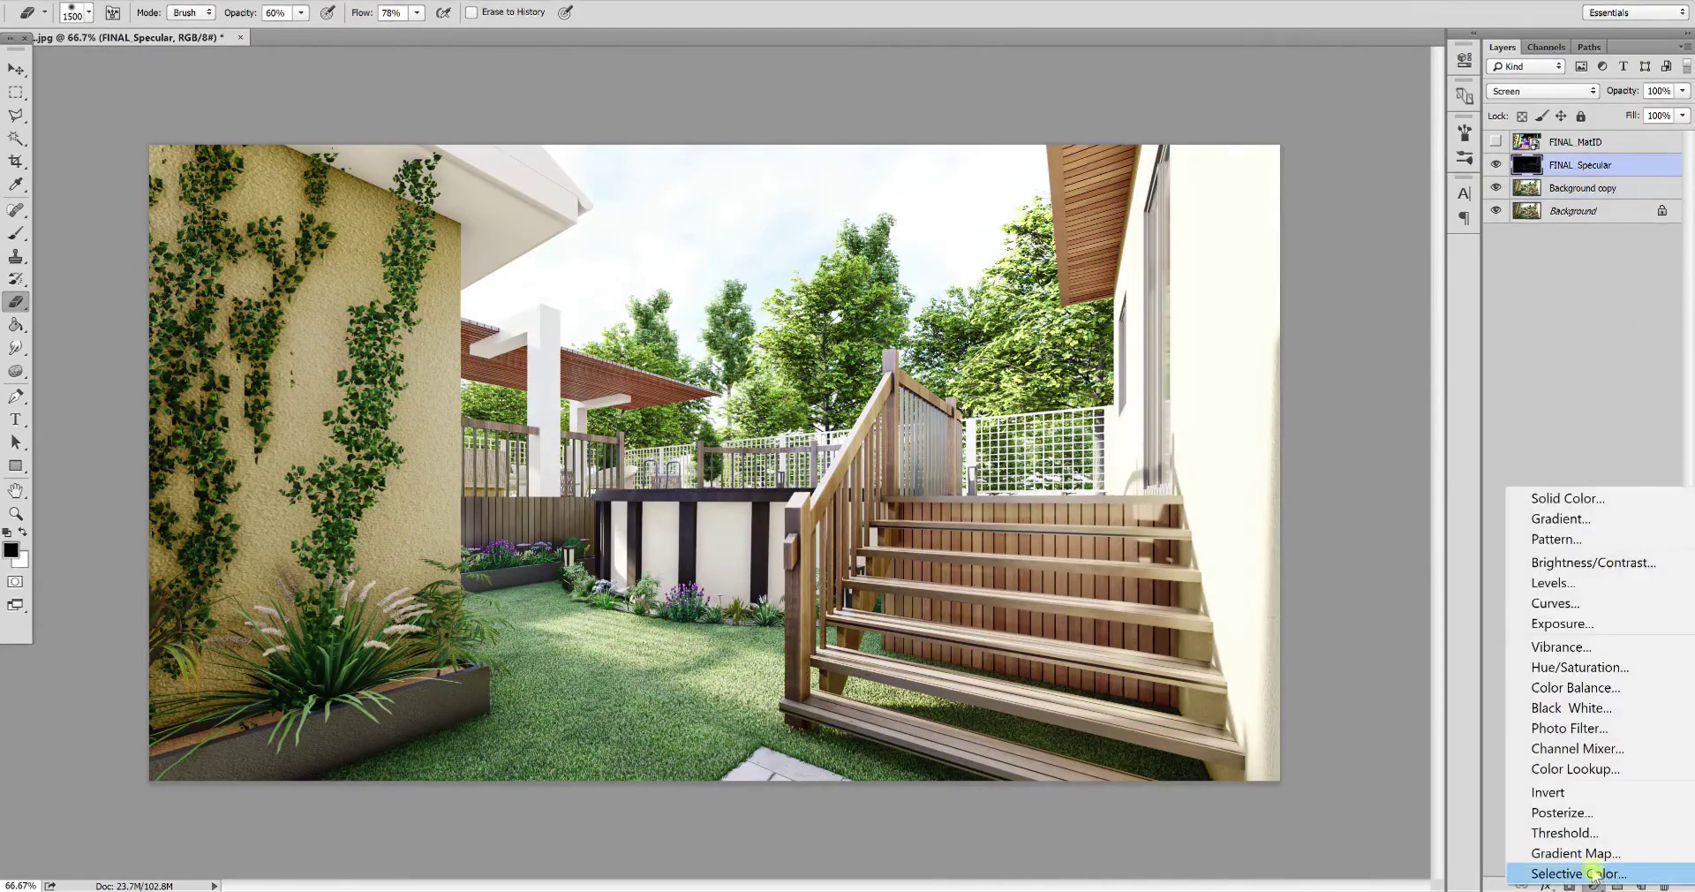
{"action": "left_click", "coordinate": [1554, 828]}
{"action": "left_click", "coordinate": [1294, 131]}
Tune Levels per channel: Blue input, Green black 7/output 8 and white point, Red input
{"action": "left_click", "coordinate": [1254, 176]}
{"action": "left_click_drag", "start_coordinate": [1230, 226], "coordinate": [1323, 227]}
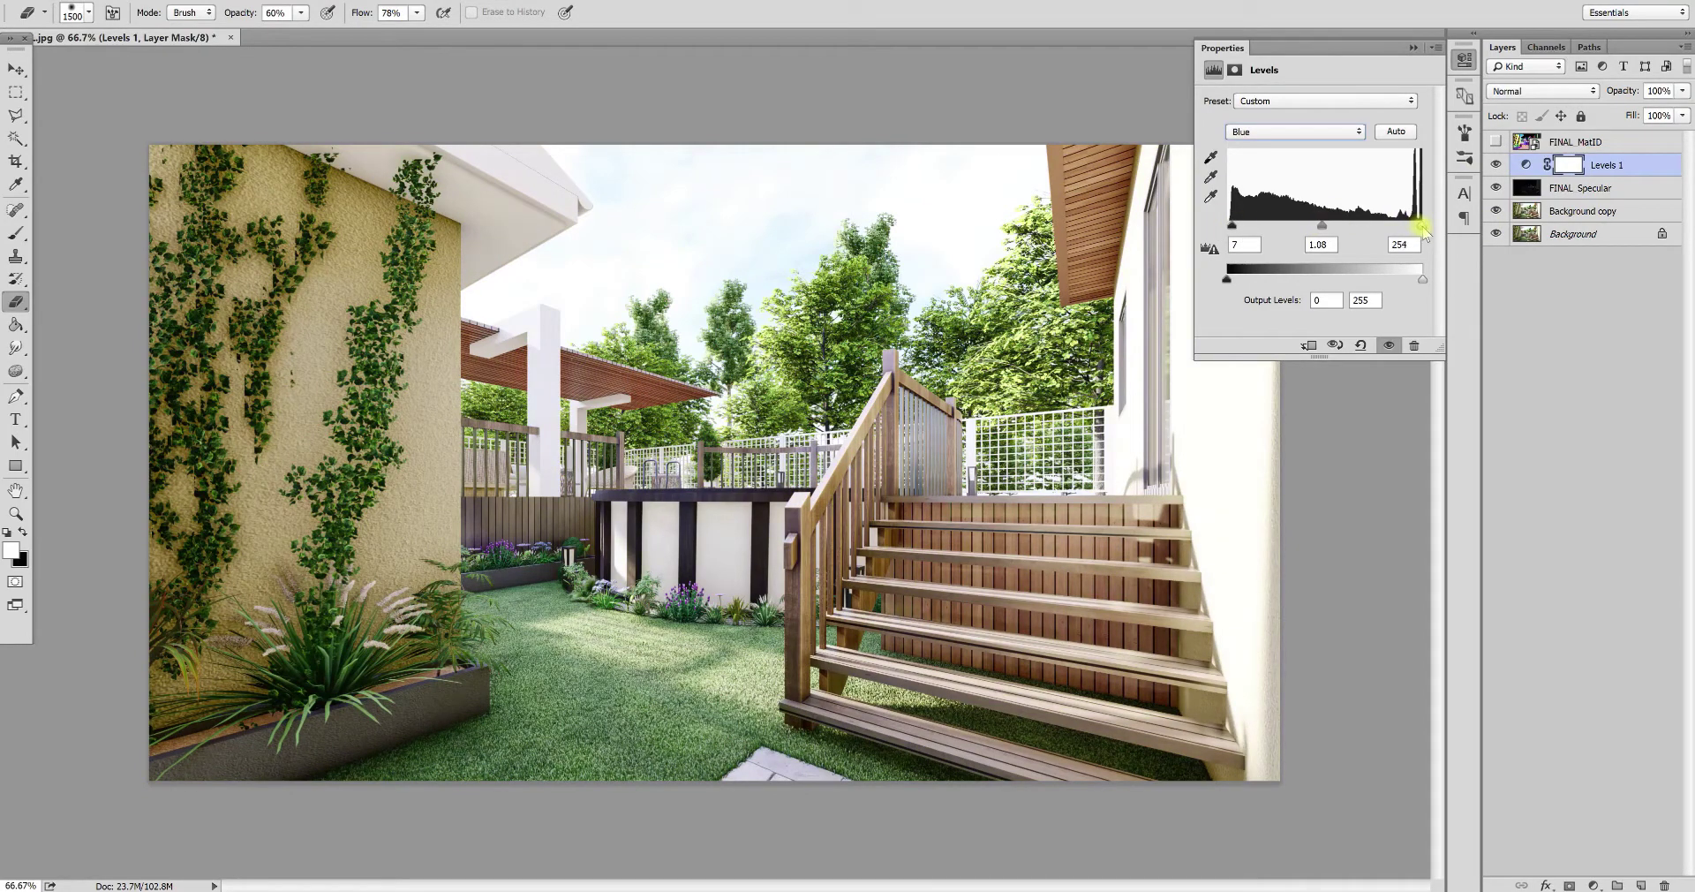
{"action": "left_click", "coordinate": [1262, 133]}
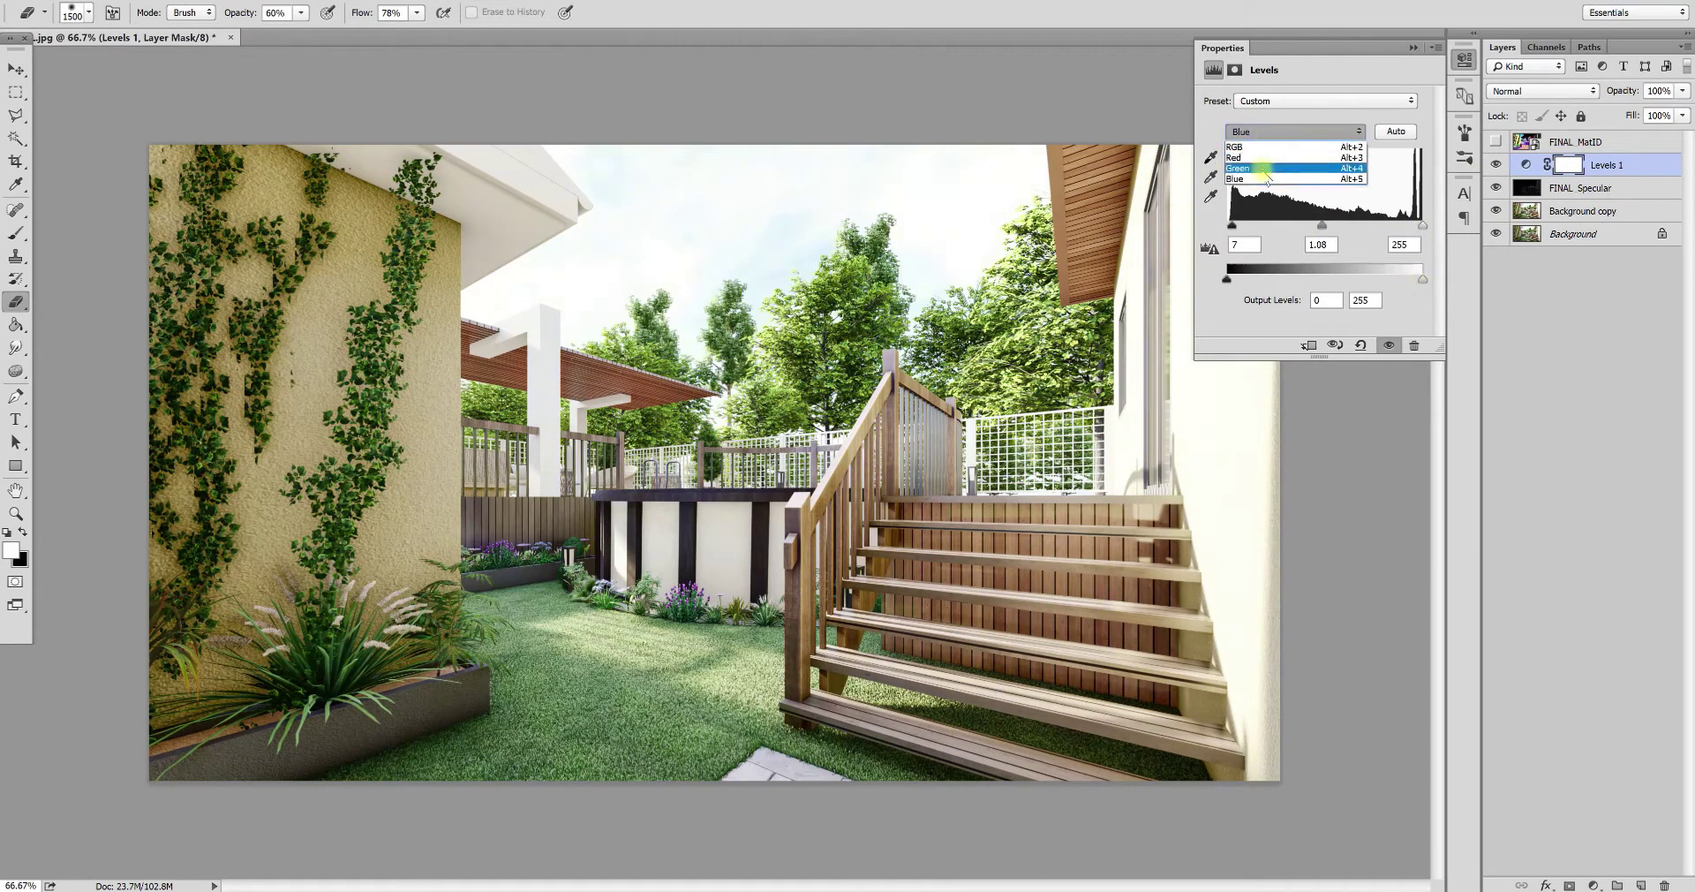
{"action": "left_click", "coordinate": [1253, 163]}
{"action": "left_click_drag", "start_coordinate": [1225, 226], "coordinate": [1233, 279]}
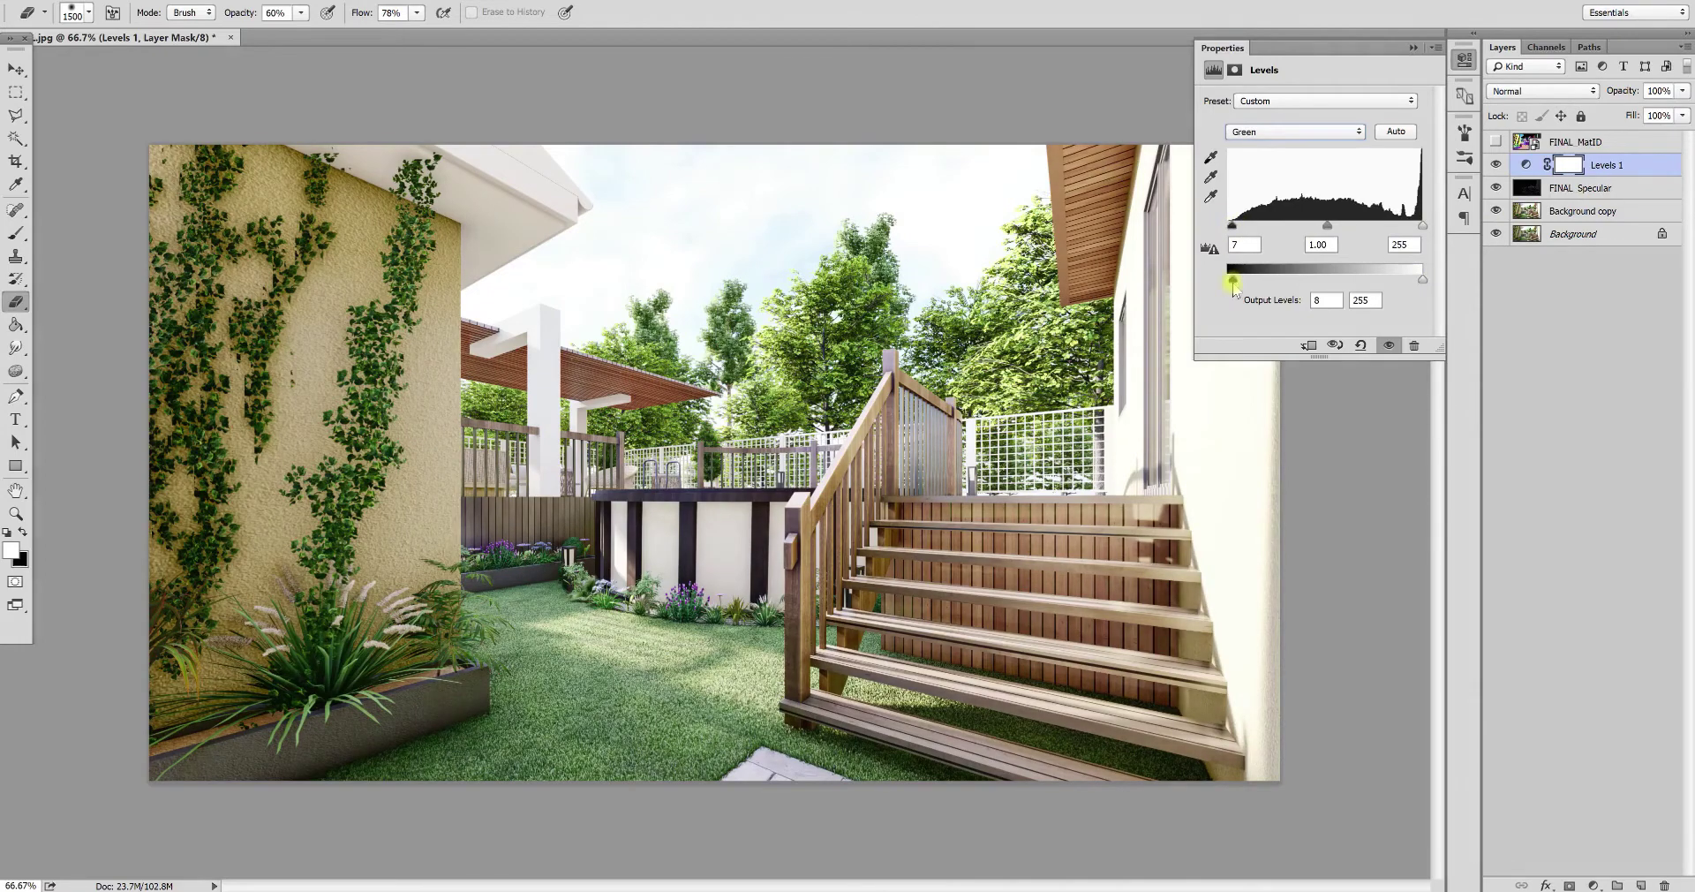
{"action": "left_click_drag", "start_coordinate": [1422, 226], "coordinate": [1417, 226]}
{"action": "left_click", "coordinate": [1269, 130]}
{"action": "left_click", "coordinate": [1254, 146]}
{"action": "left_click_drag", "start_coordinate": [1226, 226], "coordinate": [1228, 226]}
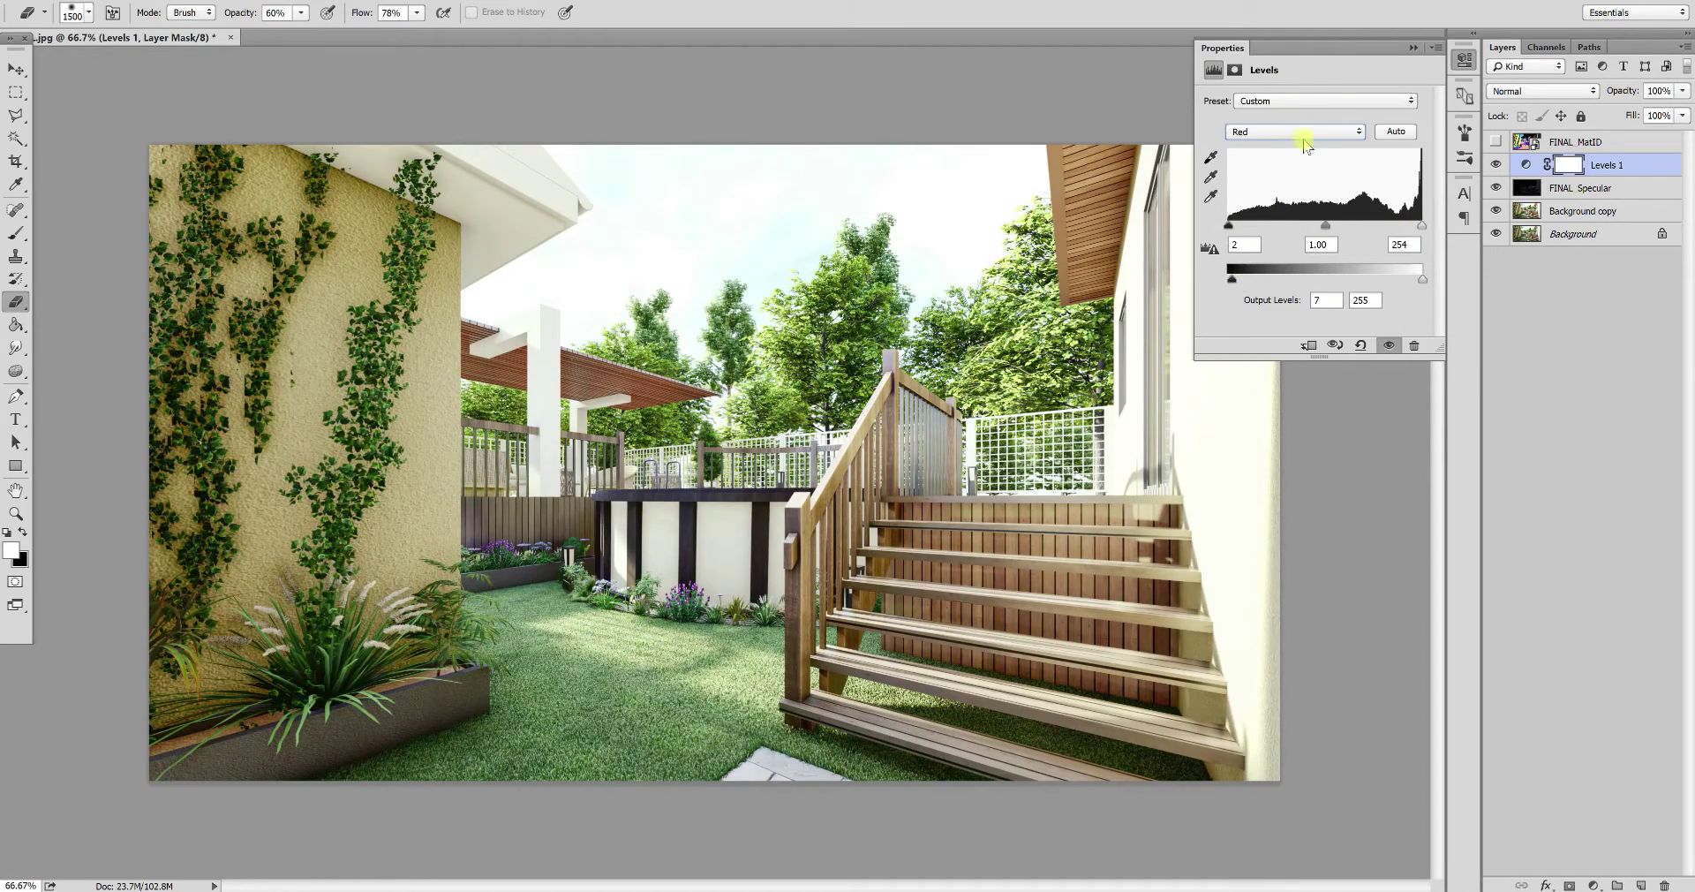
Show FINAL MatID and Magic Wand-select the dark right-hand wall areas
{"action": "left_click", "coordinate": [1413, 48]}
{"action": "left_click", "coordinate": [1495, 142]}
{"action": "left_click", "coordinate": [16, 137]}
{"action": "left_click", "coordinate": [1119, 268]}
{"action": "left_click", "coordinate": [1272, 247]}
{"action": "left_click", "coordinate": [1580, 210]}
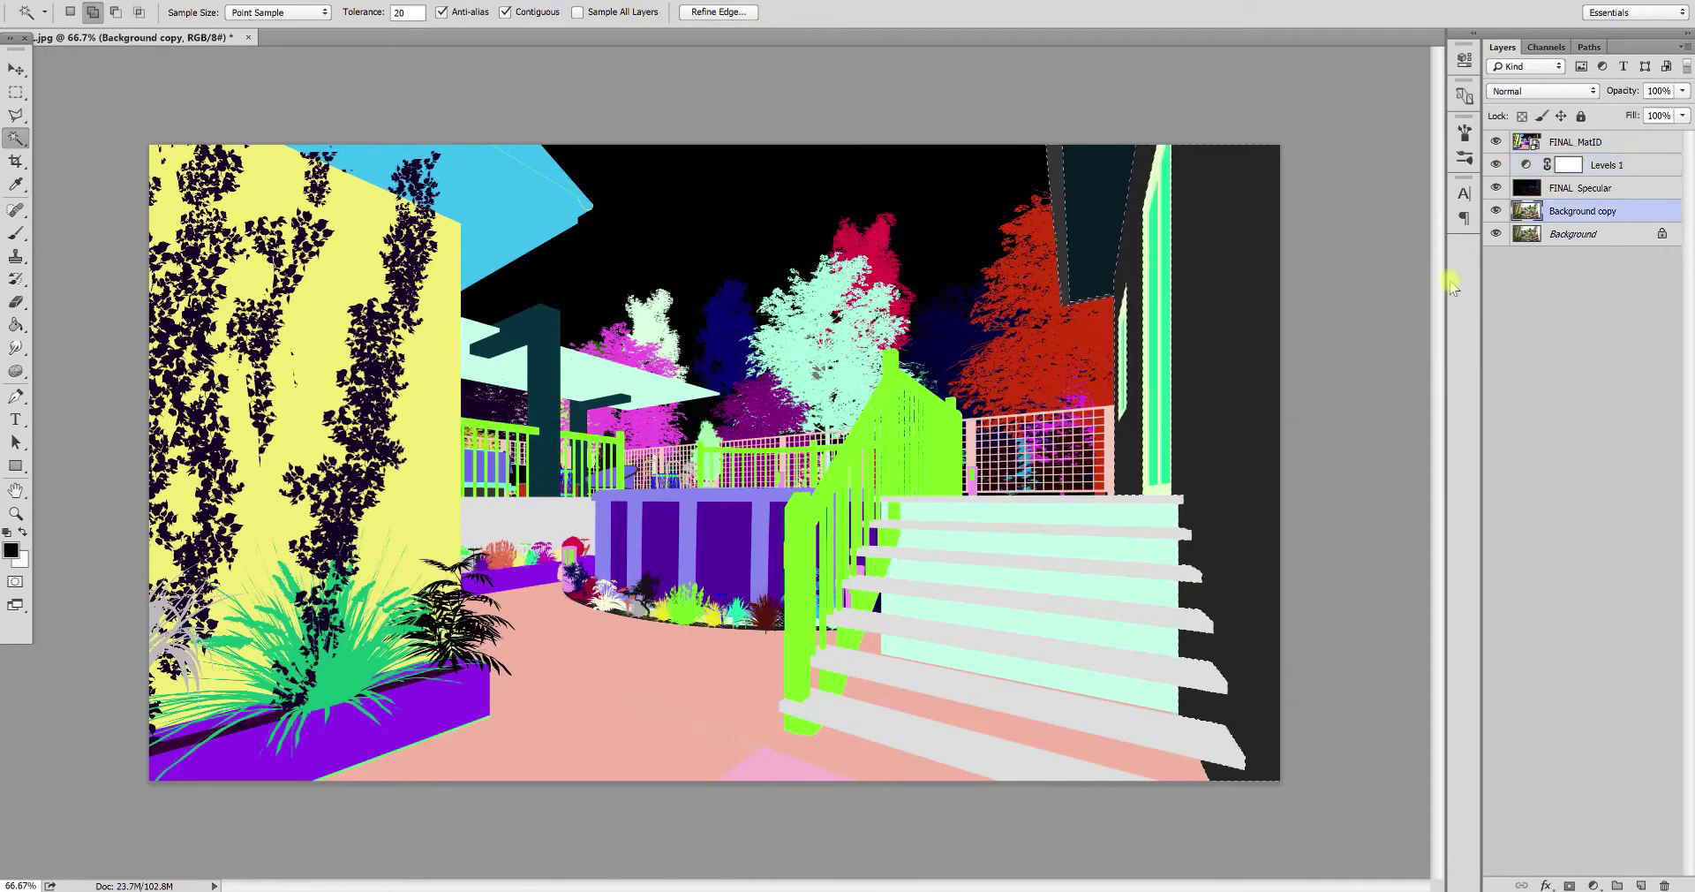
Copy the wall selection to Layer 1, move it above Levels 1, and hide FINAL MatID
{"action": "key", "text": "ctrl+j"}
{"action": "left_click_drag", "start_coordinate": [1586, 215], "coordinate": [1562, 156]}
{"action": "left_click", "coordinate": [1495, 141]}
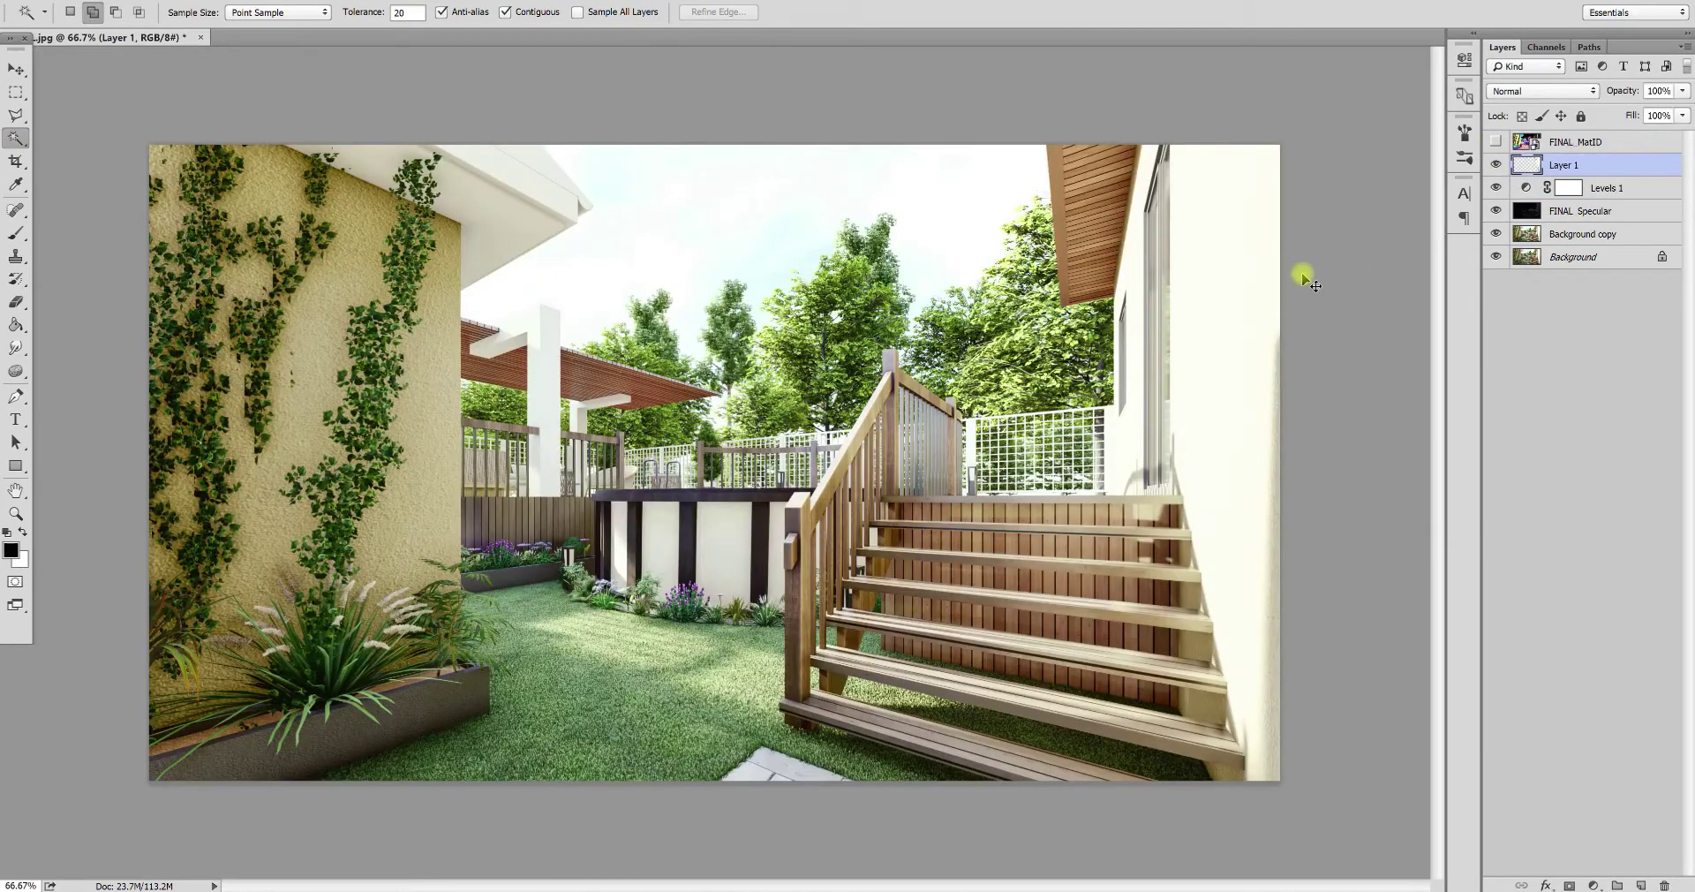
Try a Hue/Saturation change on the wall (saturation 33, hue shift), then cancel it
{"action": "key", "text": "ctrl+u"}
{"action": "left_click_drag", "start_coordinate": [1260, 132], "coordinate": [354, 21]}
{"action": "mouse_move", "coordinate": [345, 183]}
{"action": "left_mouse_down"}
{"action": "mouse_move", "coordinate": [320, 184]}
{"action": "mouse_move", "coordinate": [340, 231]}
{"action": "left_mouse_up"}
{"action": "type", "text": "33"}
{"action": "left_click_drag", "start_coordinate": [345, 140], "coordinate": [367, 150]}
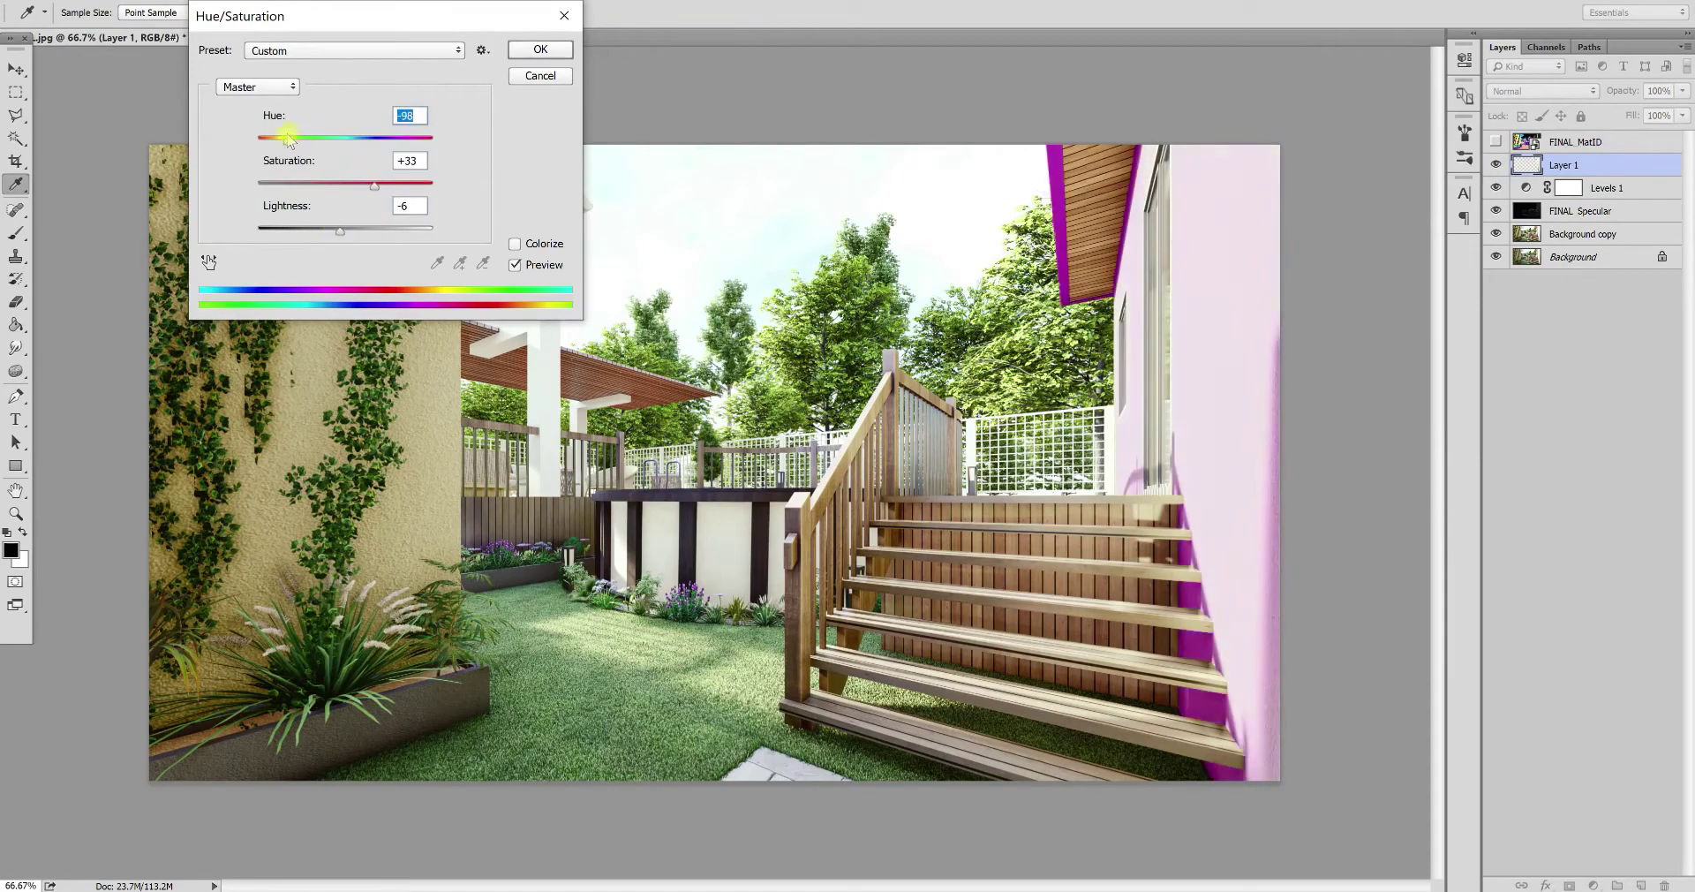
{"action": "left_click", "coordinate": [540, 75]}
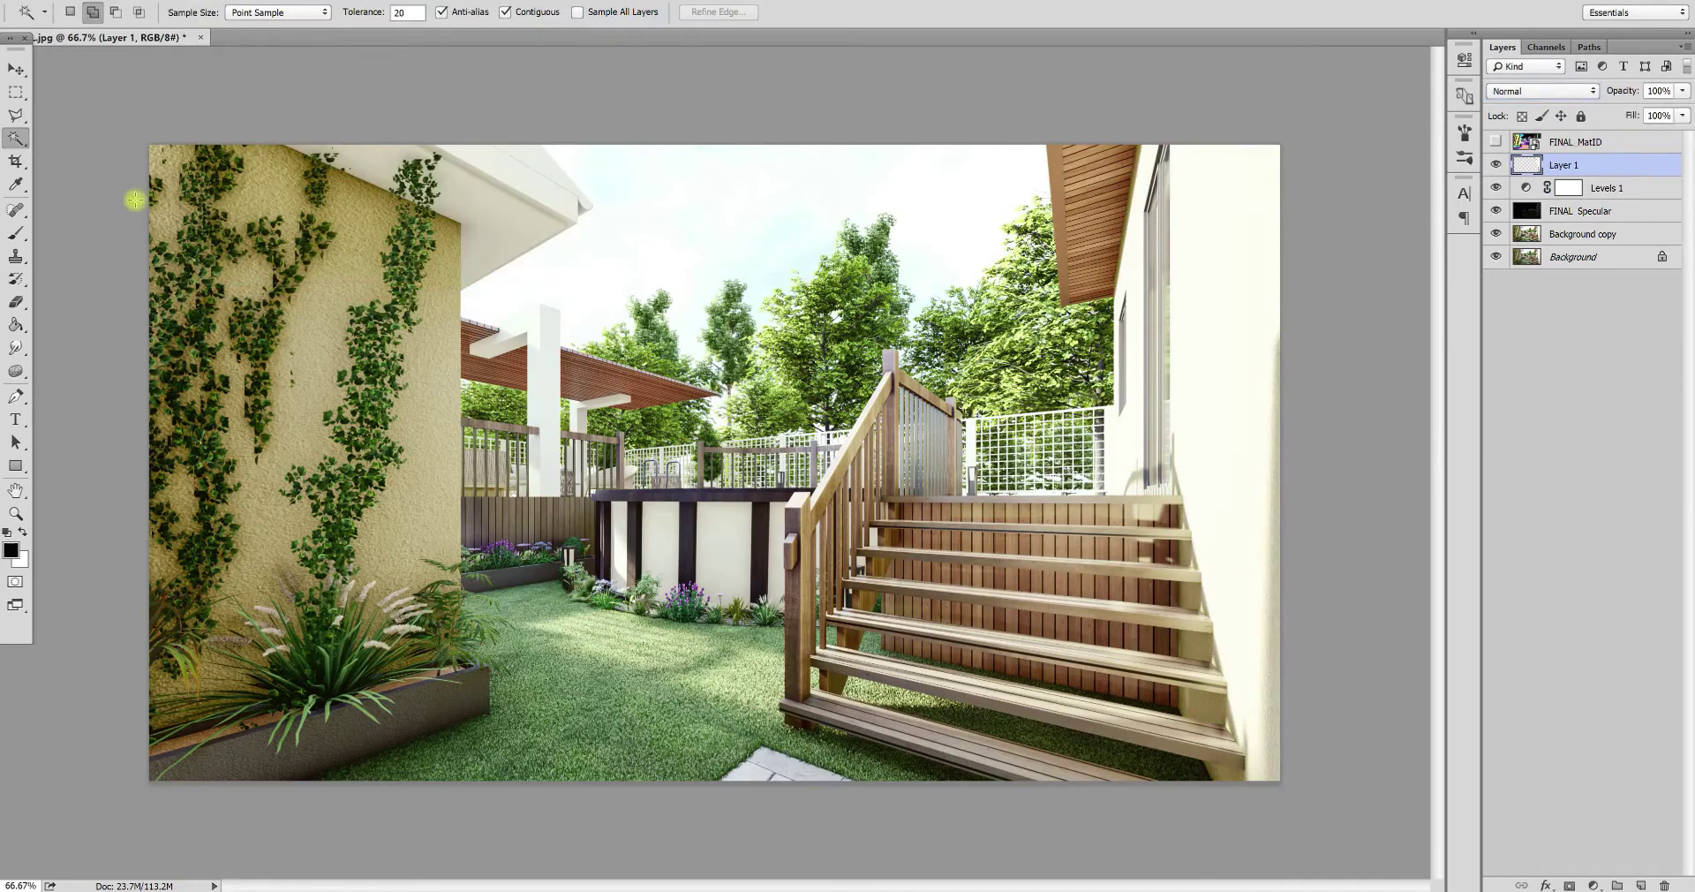
Clear the selection and warm the wall toward yellow with Color Balance
{"action": "left_click", "coordinate": [16, 115]}
{"action": "left_click", "coordinate": [1113, 296]}
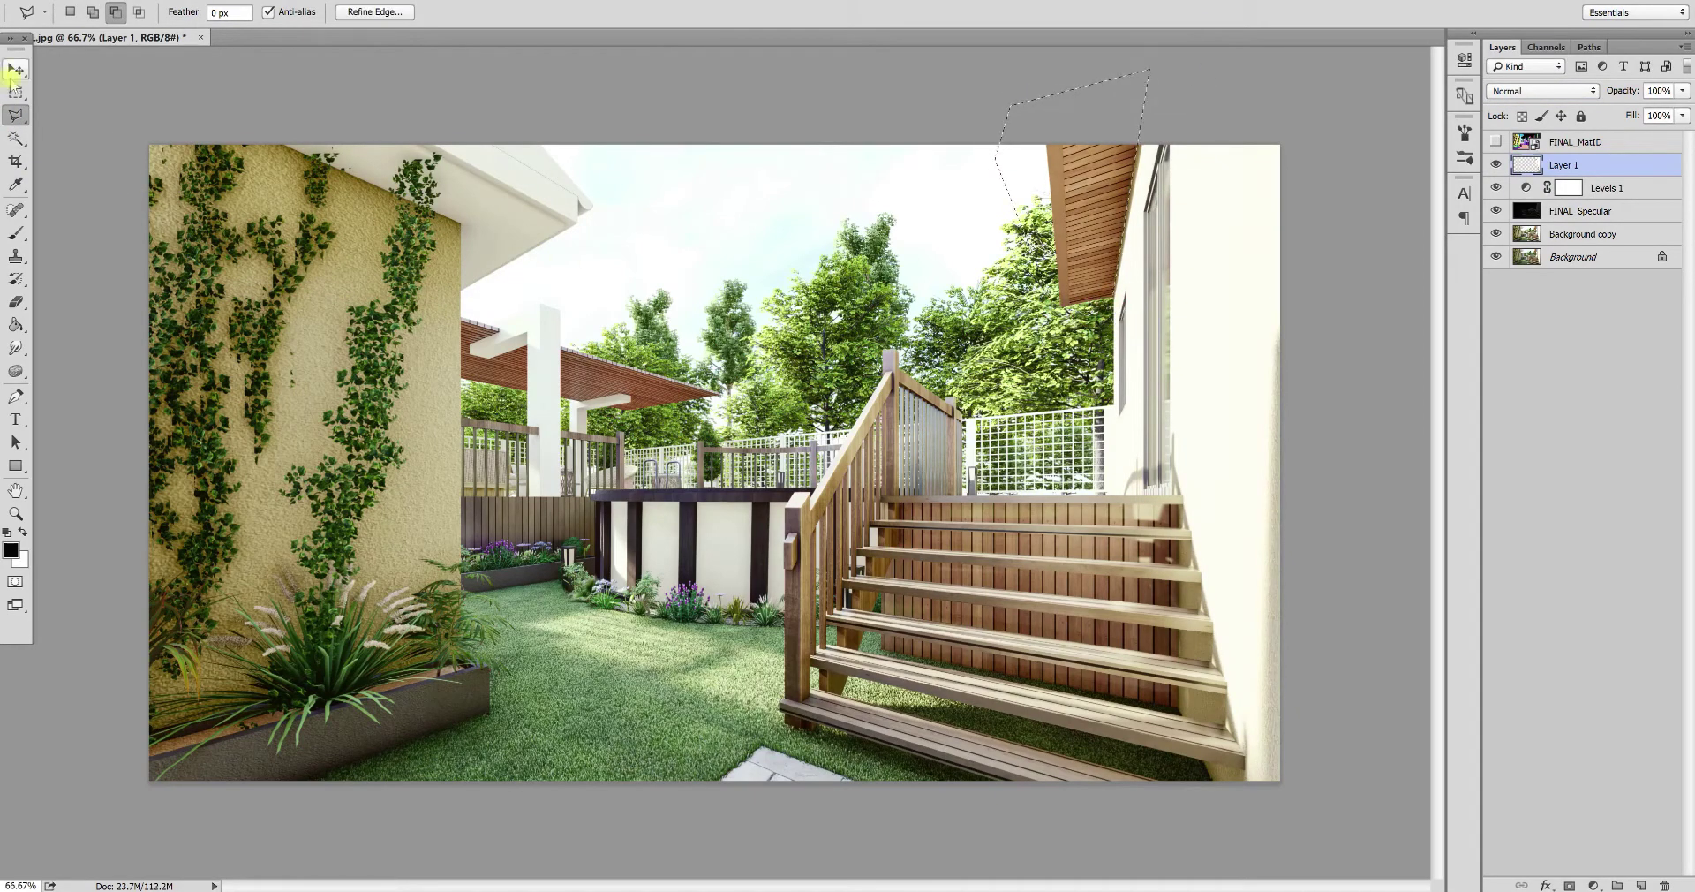
{"action": "key", "text": "ctrl+d"}
{"action": "key", "text": "ctrl+b"}
{"action": "left_click_drag", "start_coordinate": [1001, 64], "coordinate": [690, 83]}
{"action": "mouse_move", "coordinate": [670, 201]}
{"action": "left_mouse_down"}
{"action": "mouse_move", "coordinate": [625, 211]}
{"action": "mouse_move", "coordinate": [648, 182]}
{"action": "left_mouse_up"}
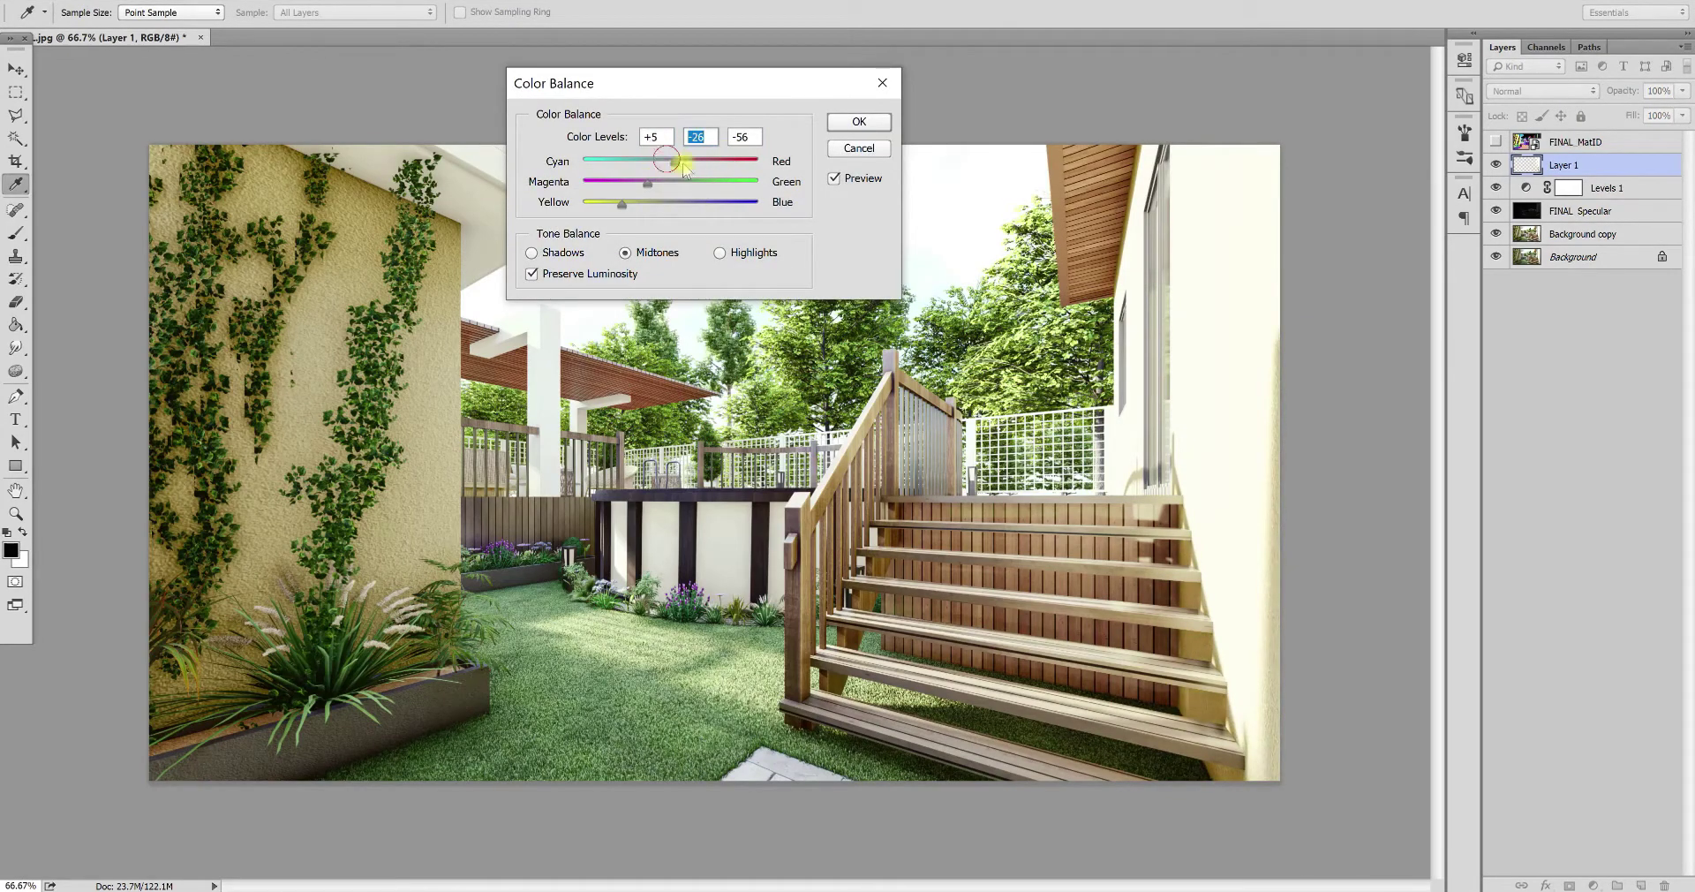
{"action": "left_click", "coordinate": [839, 123]}
Apply a Levels adjustment to the wall layer
{"action": "key", "text": "ctrl+l"}
{"action": "left_click_drag", "start_coordinate": [1372, 170], "coordinate": [549, 49]}
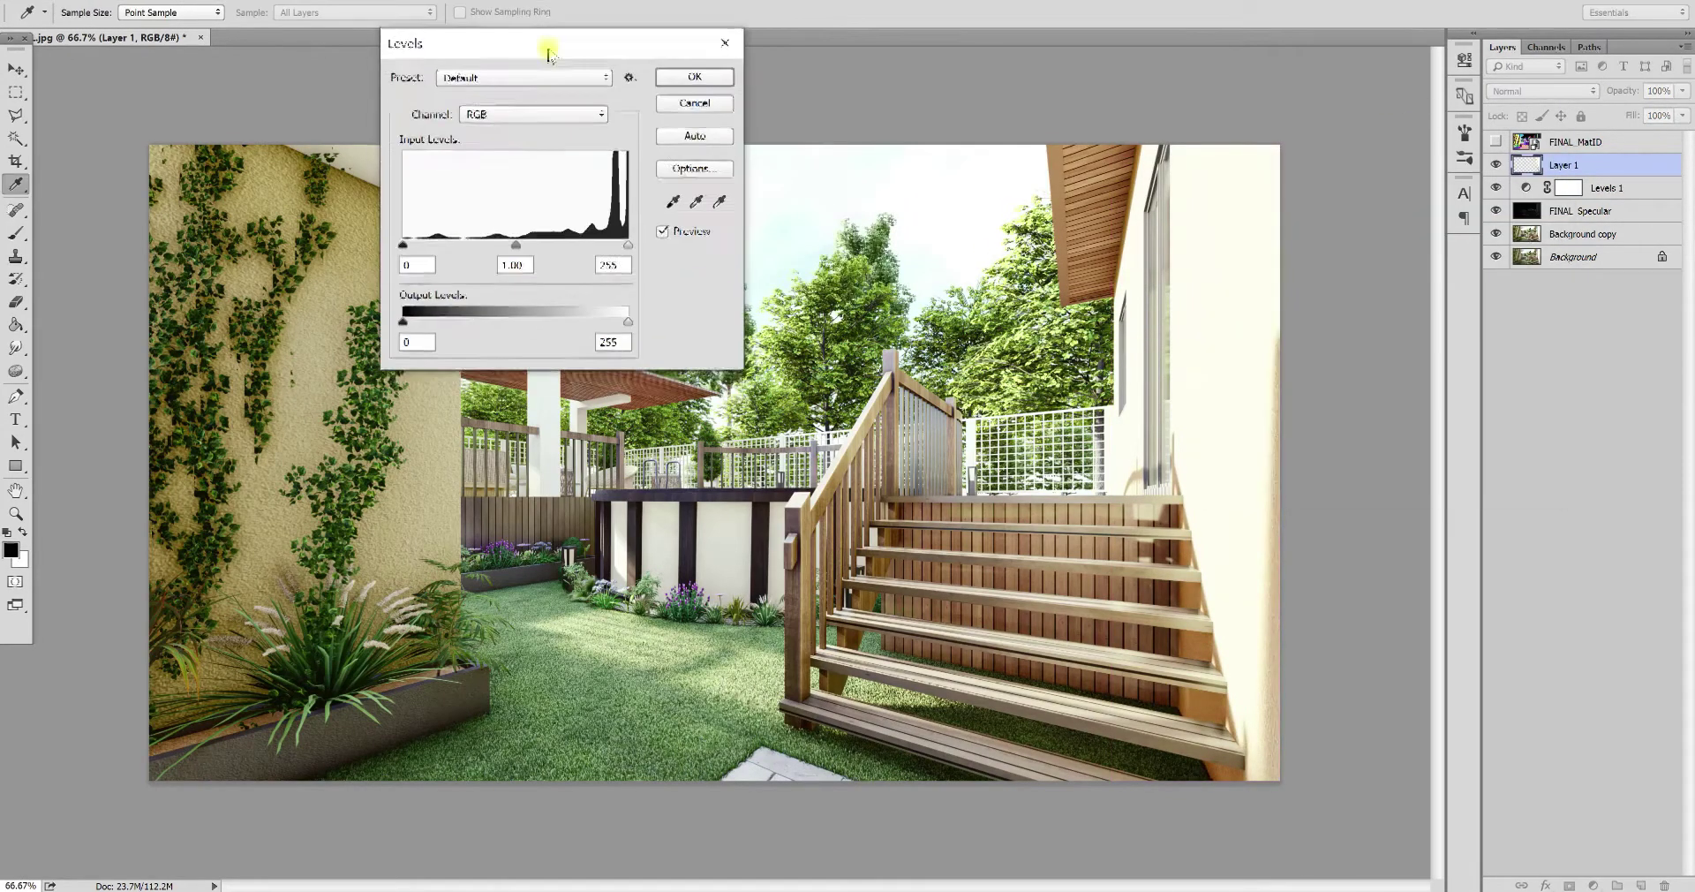
{"action": "left_click", "coordinate": [694, 80]}
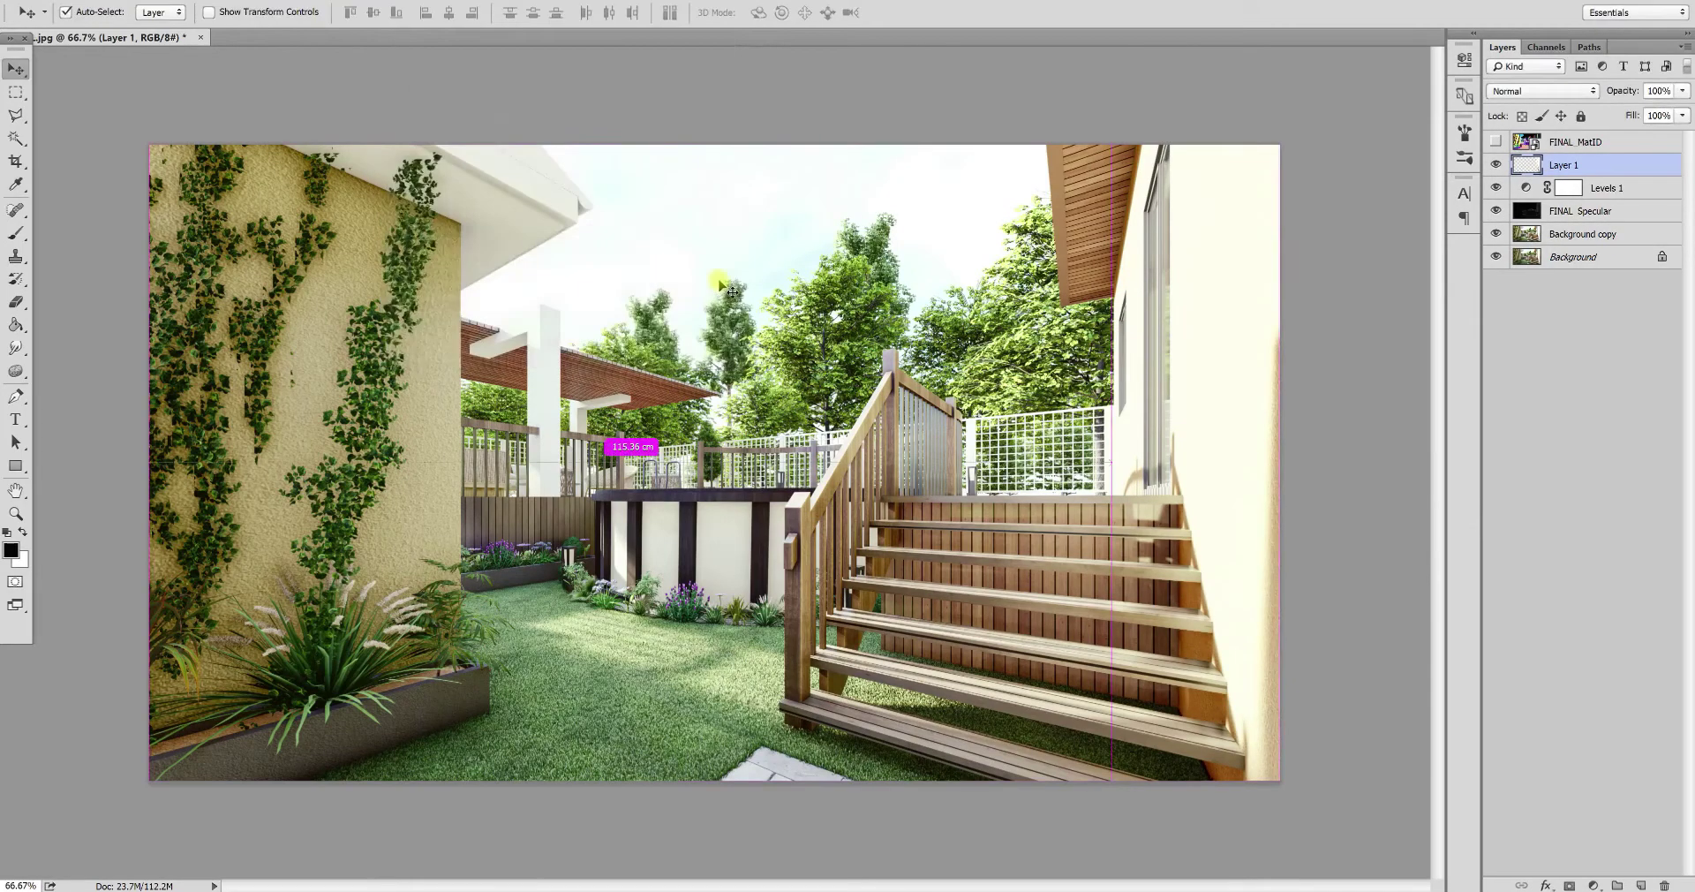
Darken the wall layer to -5 lightness with Hue/Saturation
{"action": "key", "text": "ctrl+u"}
{"action": "left_click_drag", "start_coordinate": [345, 228], "coordinate": [343, 231]}
{"action": "left_click", "coordinate": [541, 49]}
Test Hard Light on Layer 1, then return it to Normal at 69% opacity
{"action": "key", "text": "v"}
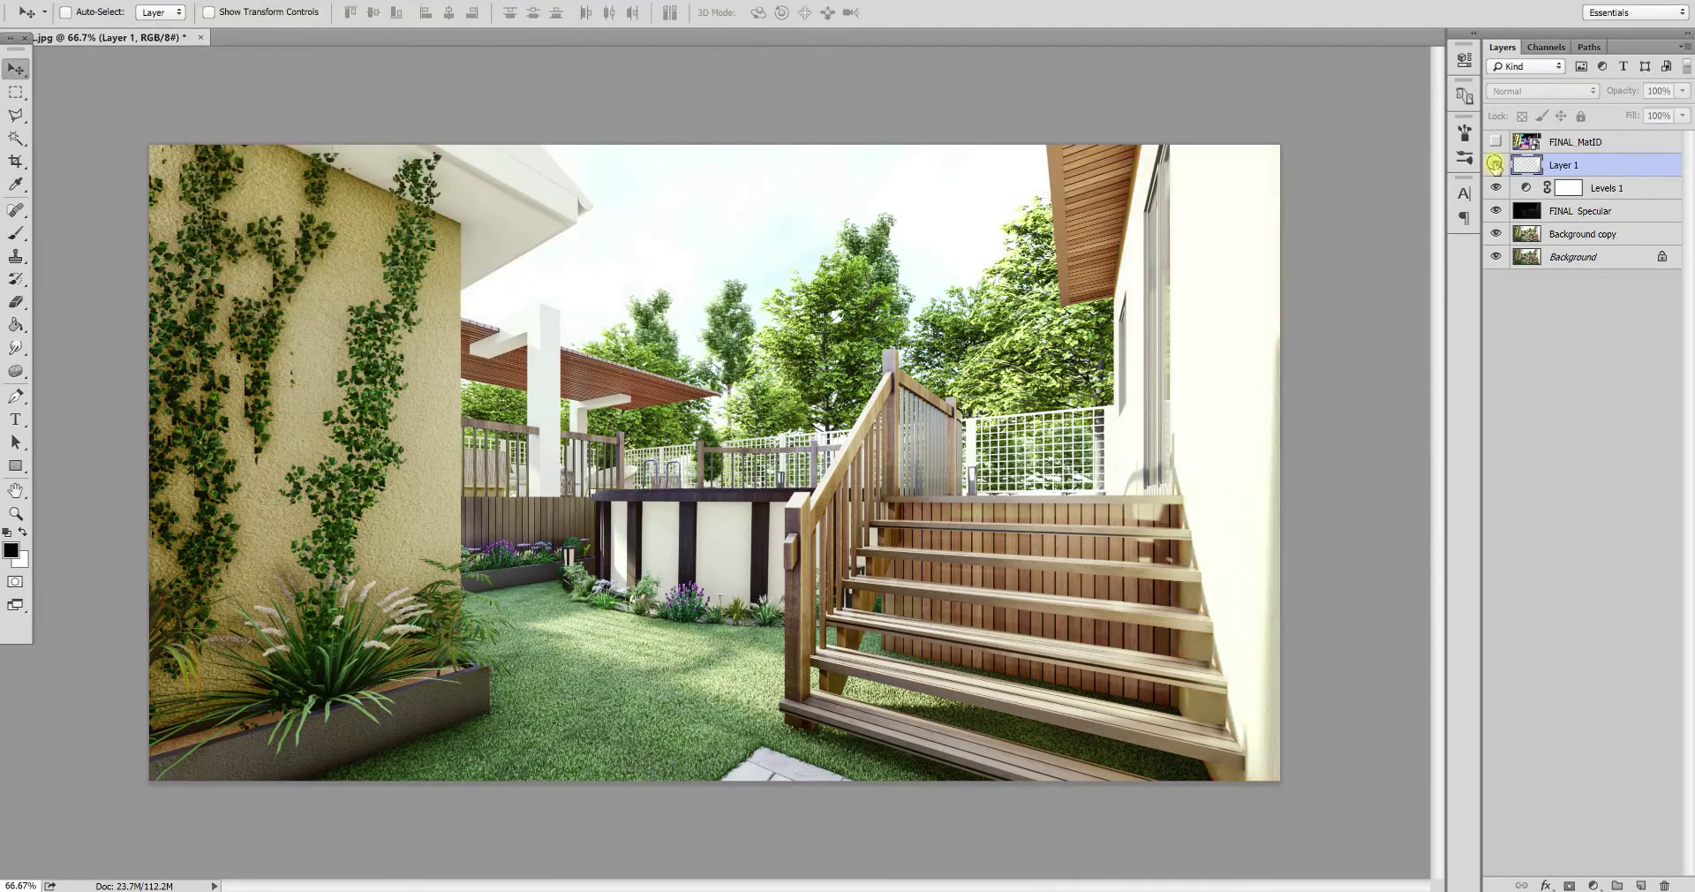
{"action": "key", "text": "ctrl+minus"}
{"action": "left_click", "coordinate": [1583, 91]}
{"action": "key", "text": "Down"}
{"action": "key", "text": "Down"}
{"action": "key", "text": "Down"}
{"action": "left_click", "coordinate": [1495, 164]}
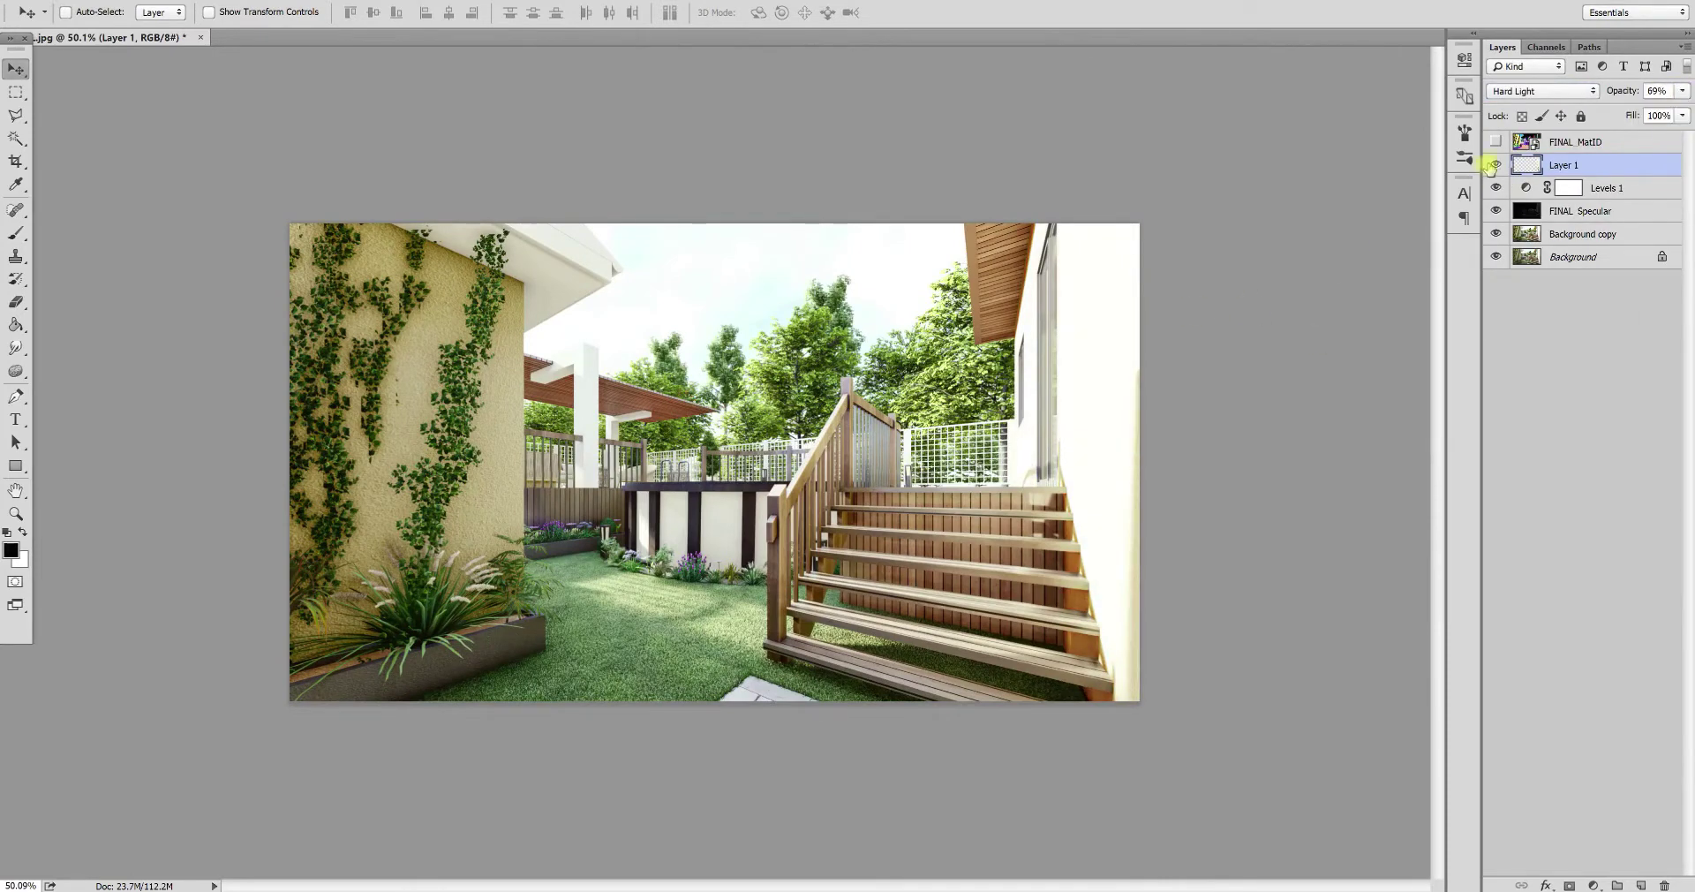
{"action": "key", "text": "shift+alt+n"}
{"action": "key", "text": "ctrl+minus"}
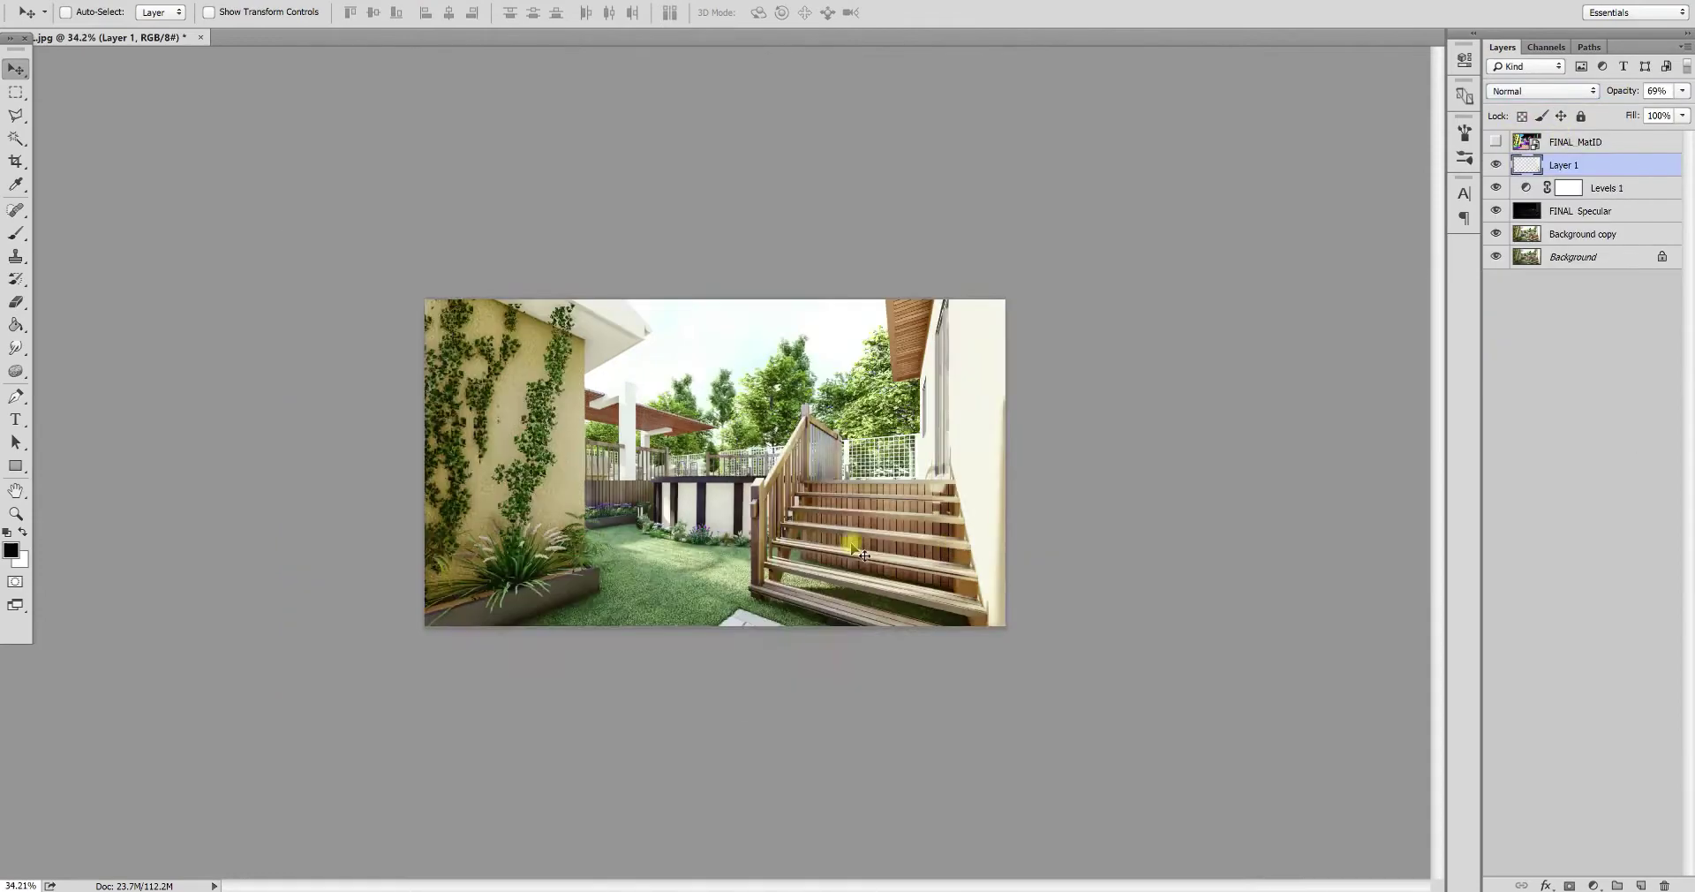
{"action": "key", "text": "ctrl+plus"}
{"action": "key", "text": "ctrl+plus"}
Crop the render narrower by trimming its left side
{"action": "key", "text": "ctrl+0"}
{"action": "key", "text": "c"}
{"action": "left_click_drag", "start_coordinate": [249, 463], "coordinate": [294, 465]}
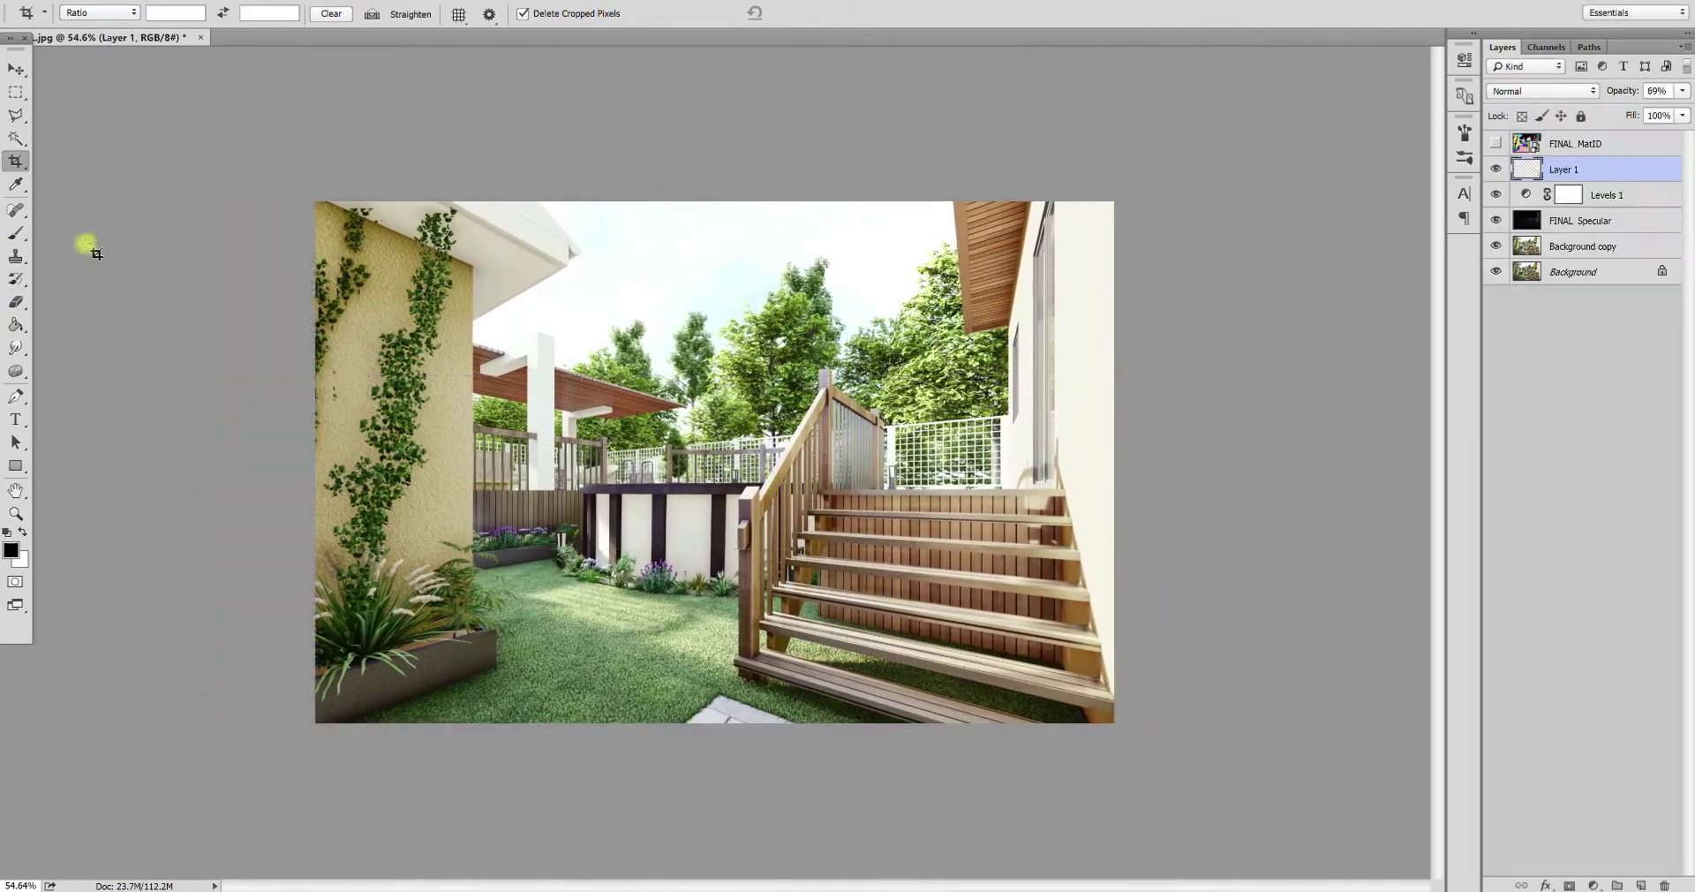
{"action": "key", "text": "v"}
{"action": "left_click", "coordinate": [1594, 885]}
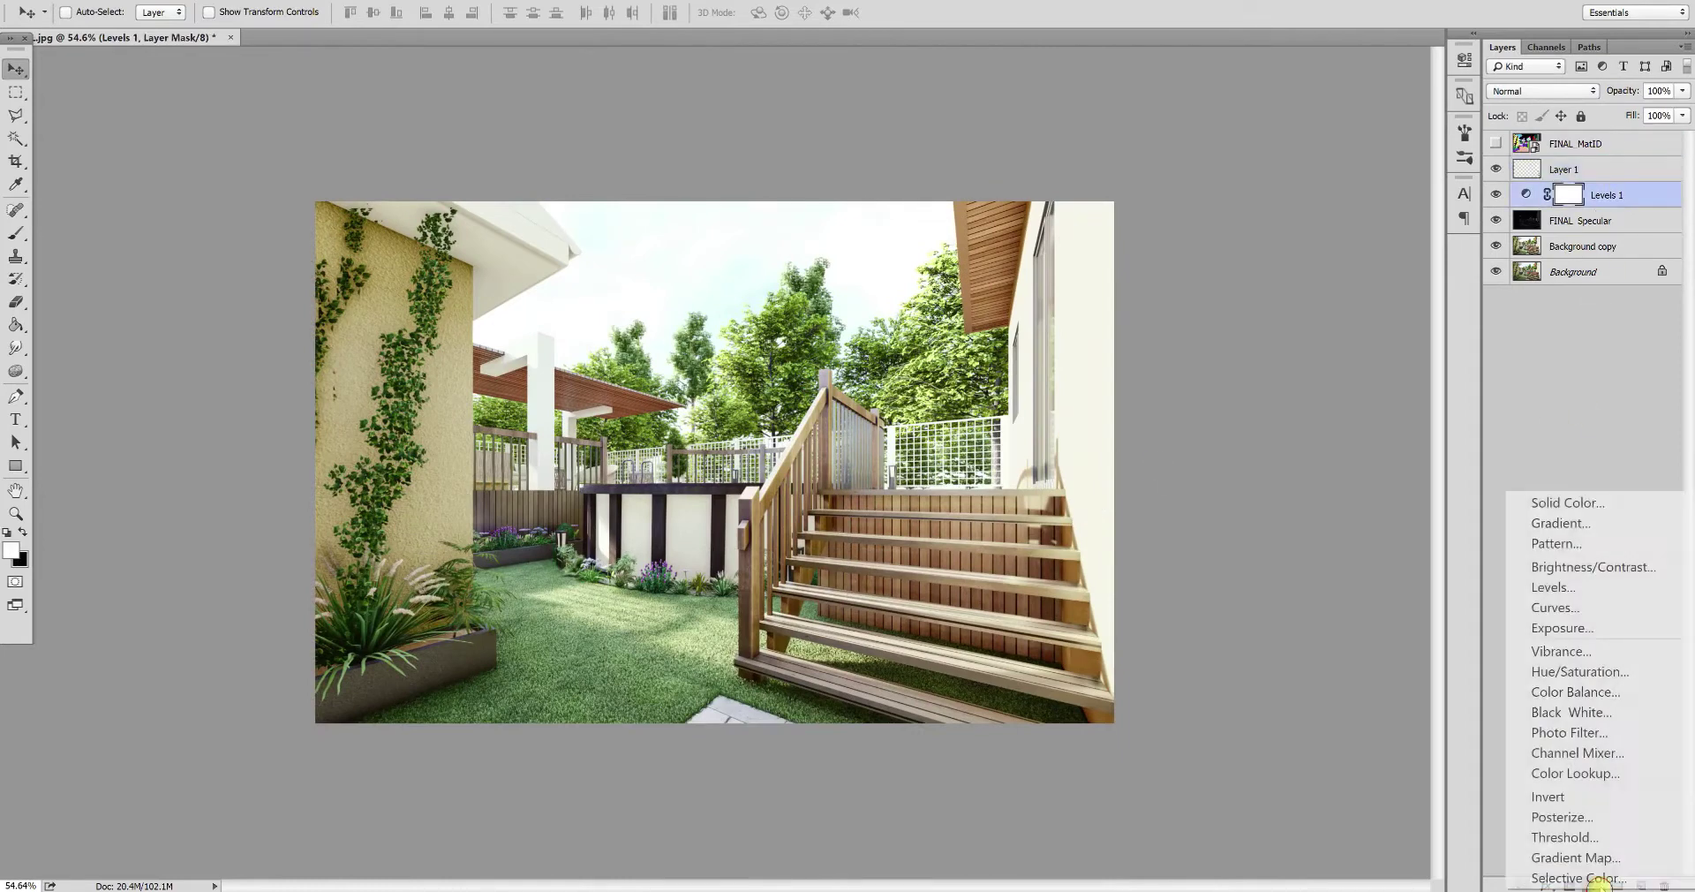
Add a Selective Color layer: cut yellow from reds, add magenta to greens, and add cyan to blues
{"action": "left_click", "coordinate": [1568, 872]}
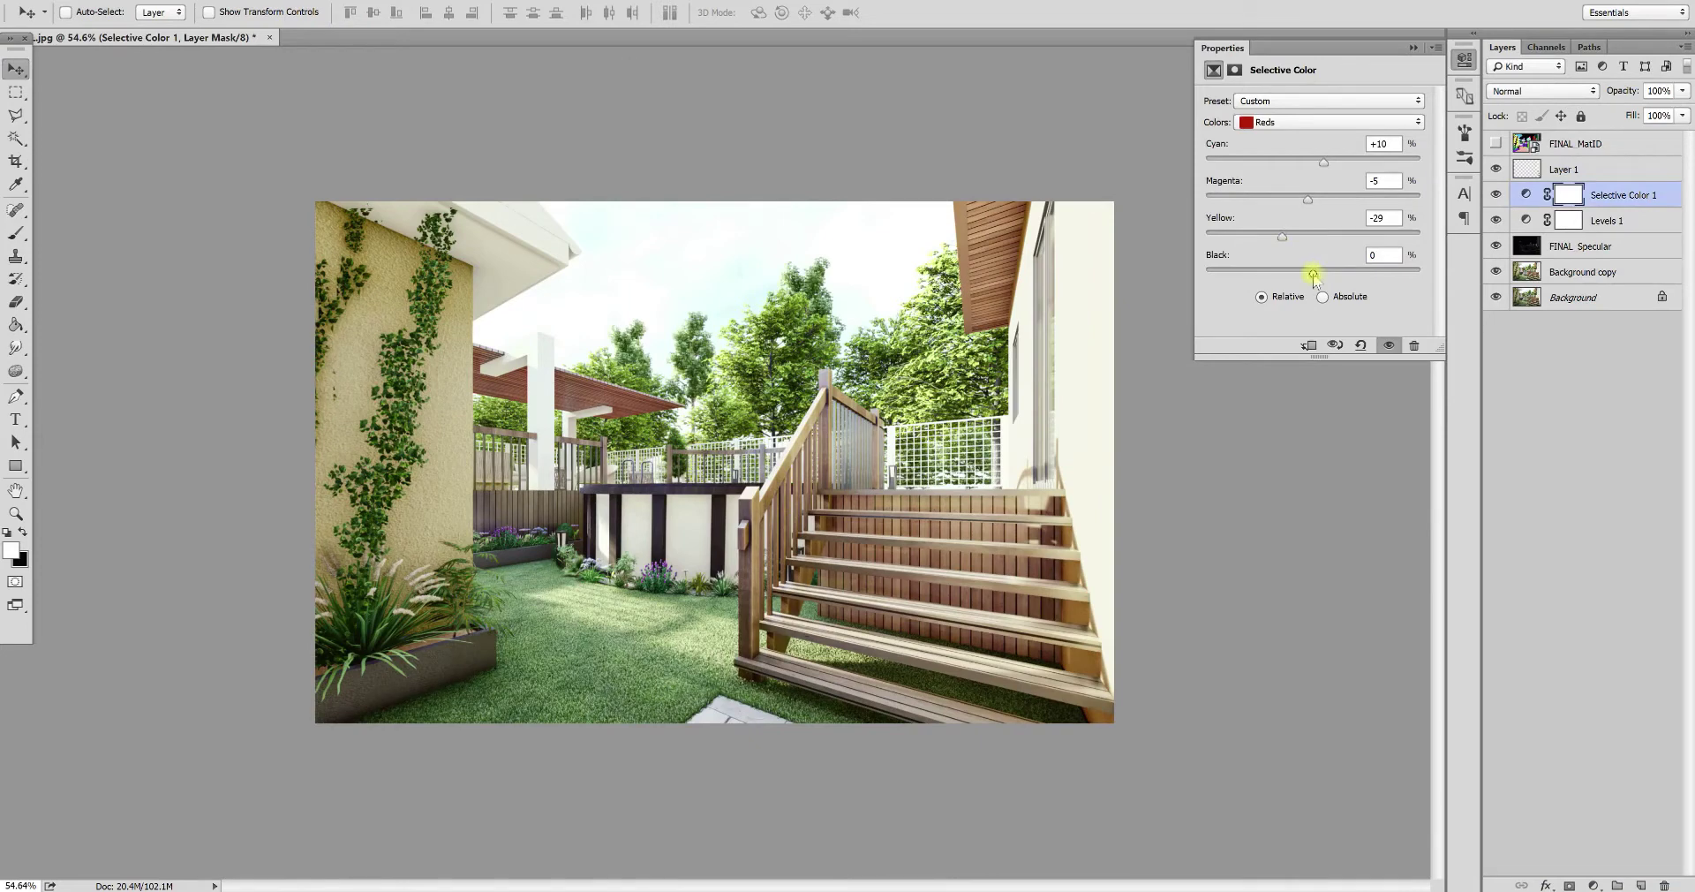
{"action": "key", "text": "alt+3"}
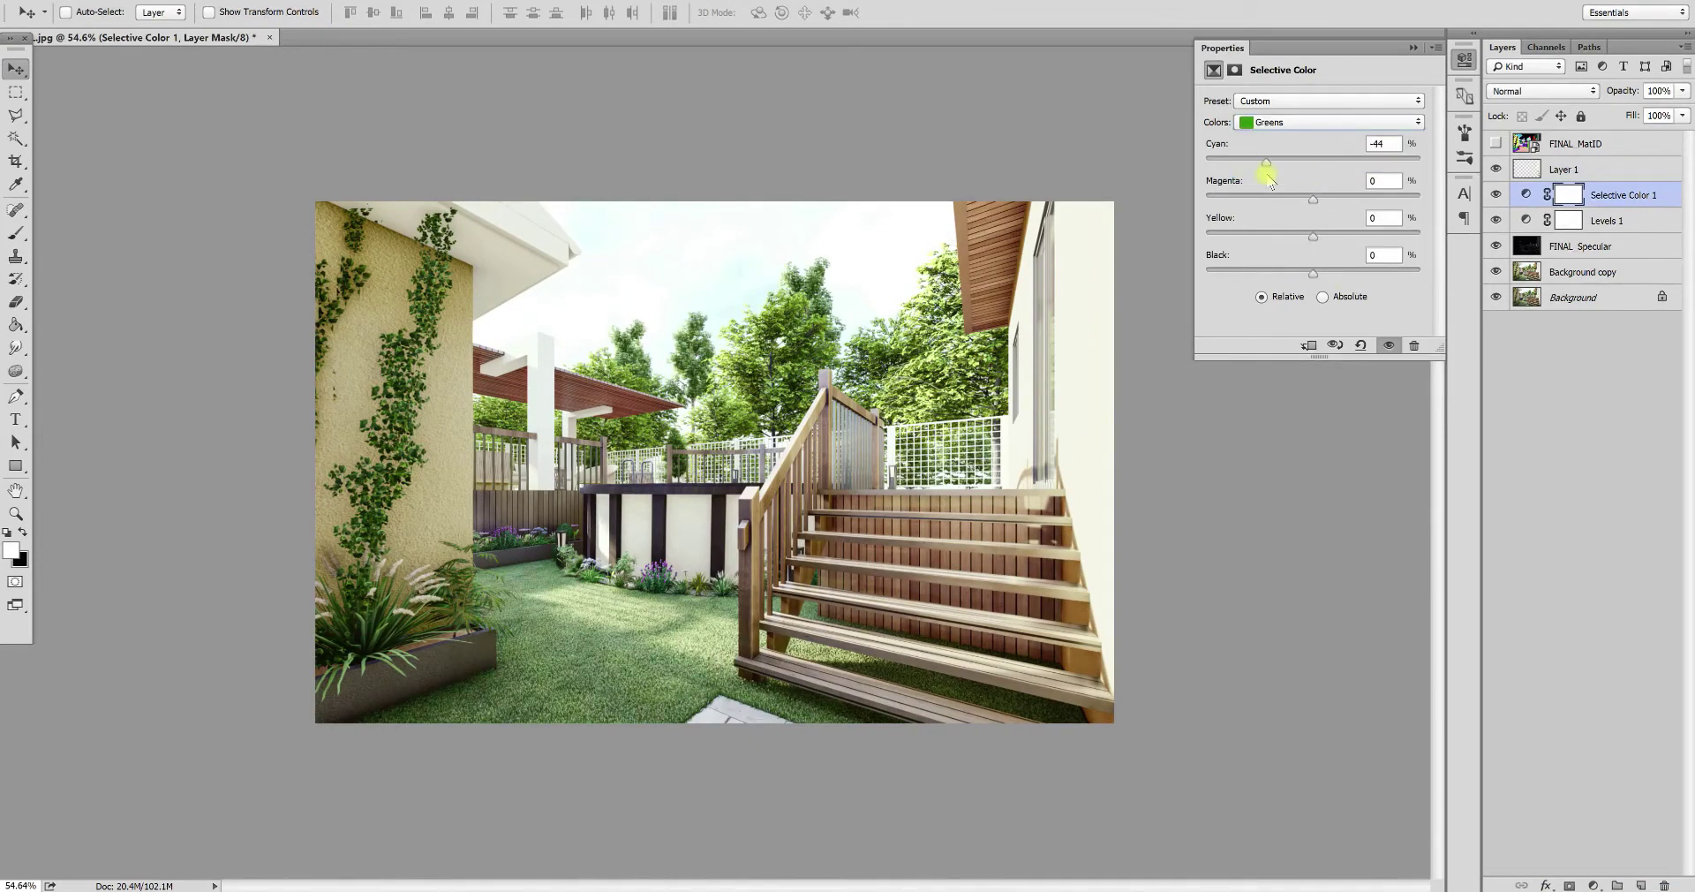
{"action": "left_click", "coordinate": [1295, 124]}
{"action": "left_click", "coordinate": [1280, 190]}
{"action": "left_click", "coordinate": [1324, 122]}
{"action": "left_click", "coordinate": [1305, 172]}
Tint the Selective Color whites (cyan +1, magenta +12), then adjust the neutrals and blacks
{"action": "left_click", "coordinate": [1307, 122]}
{"action": "left_click", "coordinate": [1298, 236]}
{"action": "left_click_drag", "start_coordinate": [1317, 176], "coordinate": [1314, 168]}
{"action": "left_click_drag", "start_coordinate": [1312, 199], "coordinate": [1336, 203]}
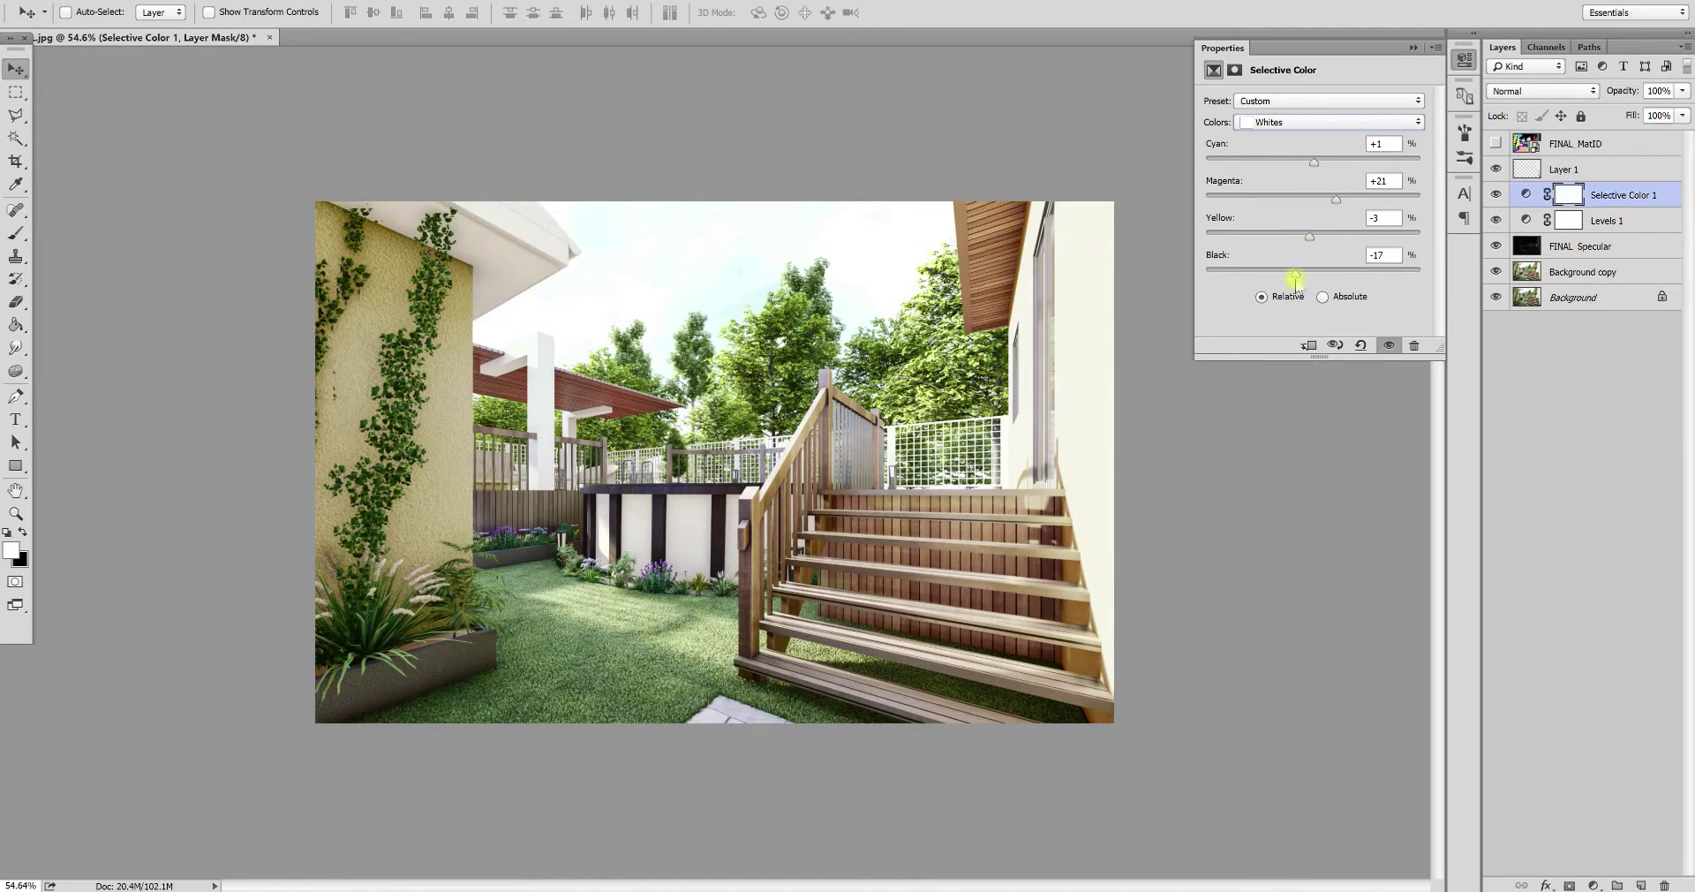
{"action": "key", "text": "Down"}
{"action": "left_click", "coordinate": [1320, 122]}
{"action": "left_click", "coordinate": [1317, 174]}
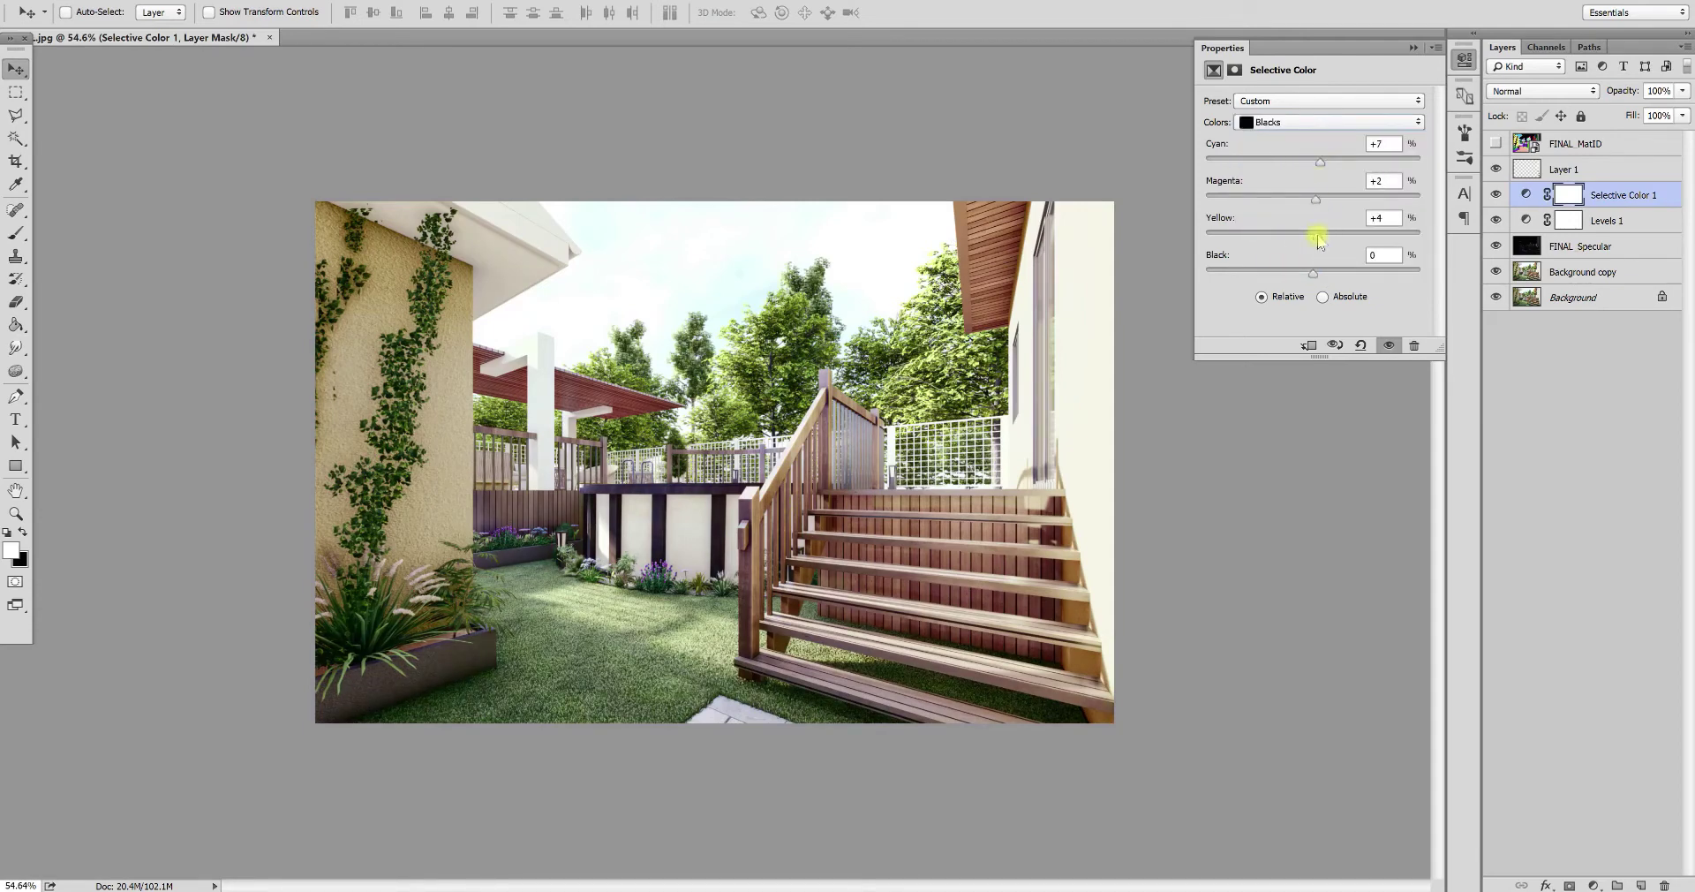
Show FINAL MatID and make a Color Range selection sampling the dark sky colour
{"action": "left_click", "coordinate": [1414, 47]}
{"action": "left_click", "coordinate": [1495, 143]}
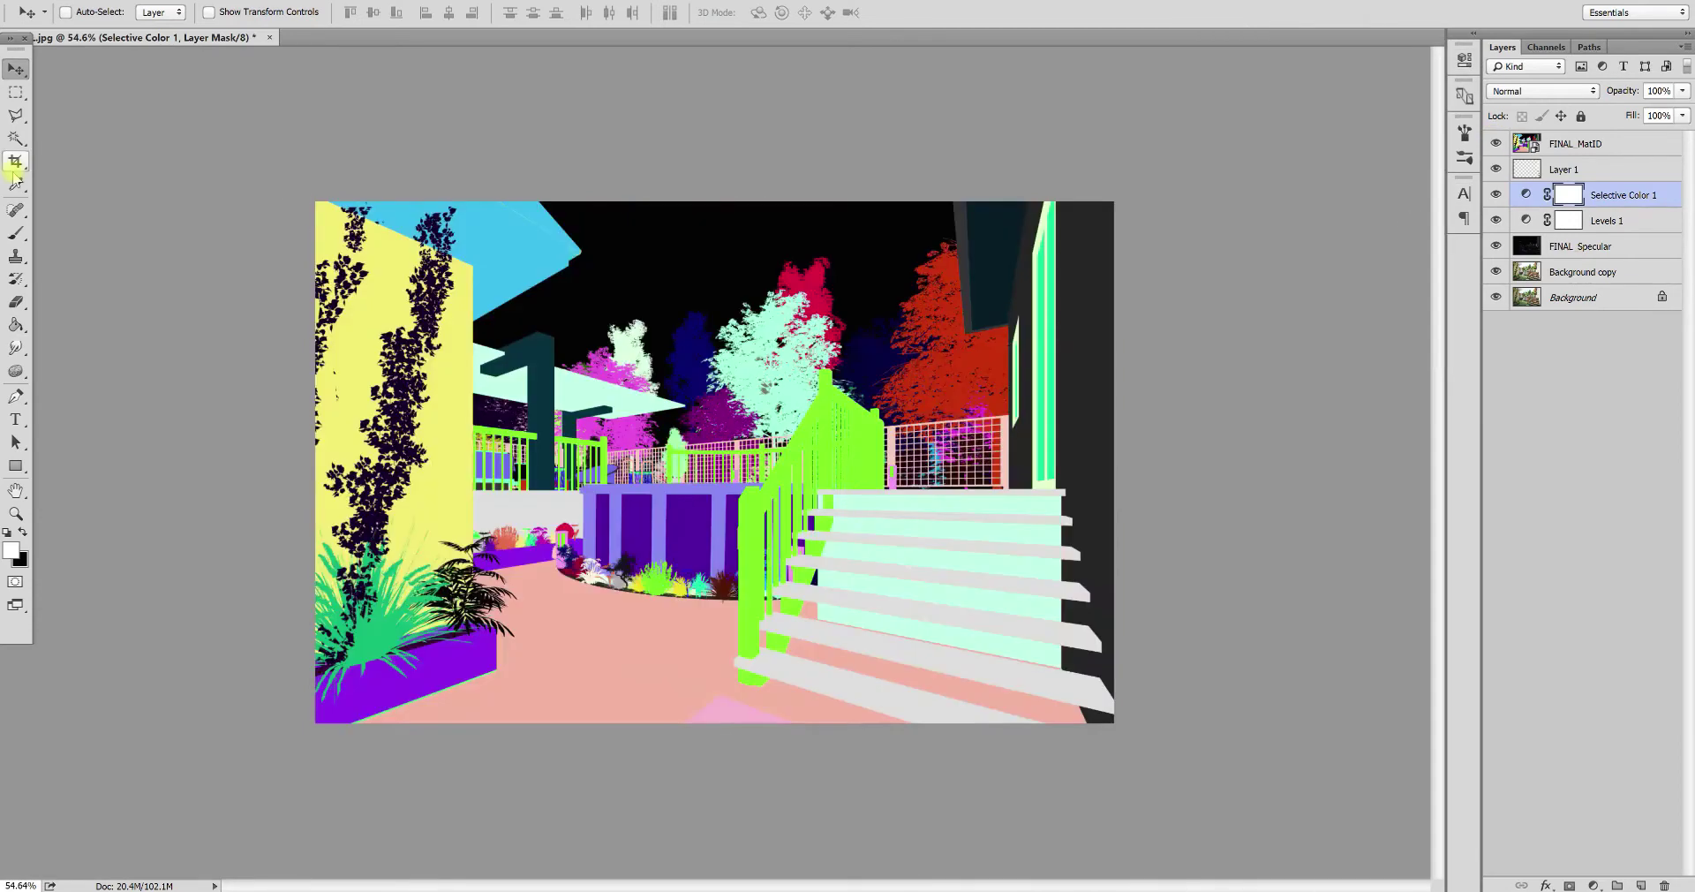
{"action": "left_click", "coordinate": [247, 0]}
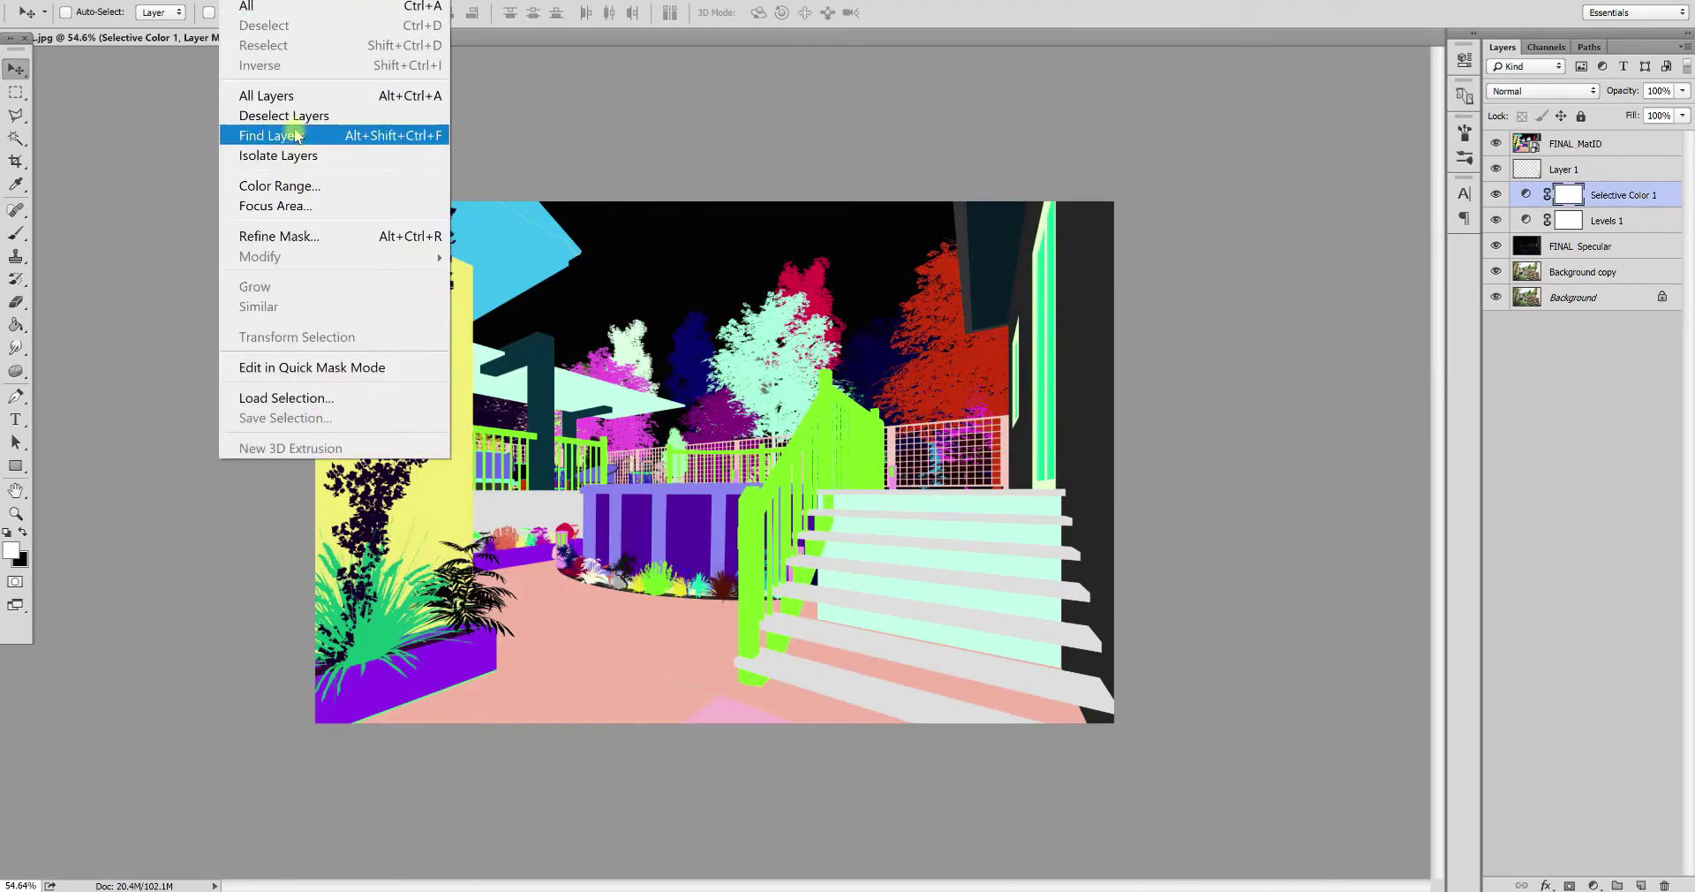
{"action": "left_click", "coordinate": [281, 185]}
{"action": "left_click", "coordinate": [694, 277]}
{"action": "key", "text": "Return"}
{"action": "left_click", "coordinate": [1583, 143]}
{"action": "left_click", "coordinate": [247, 0]}
{"action": "left_click", "coordinate": [281, 185]}
{"action": "key", "text": "Return"}
Copy the selected area of Background copy to Layer 2 and set it to Linear Burn
{"action": "left_click", "coordinate": [1495, 271]}
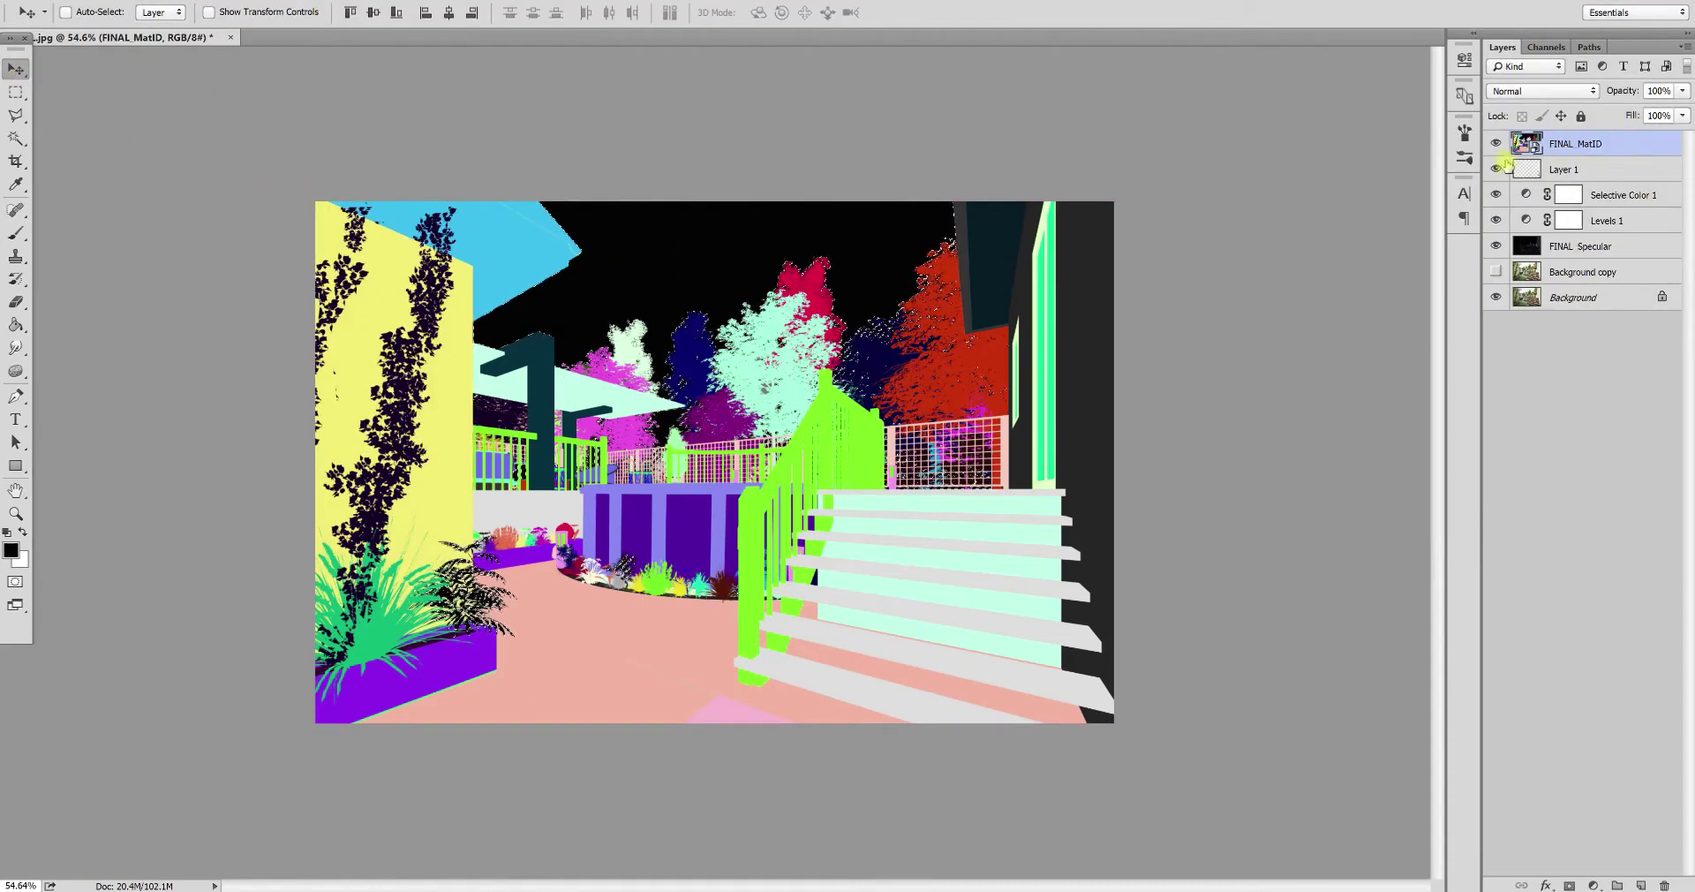
{"action": "left_click", "coordinate": [1495, 143]}
{"action": "left_click", "coordinate": [1538, 273]}
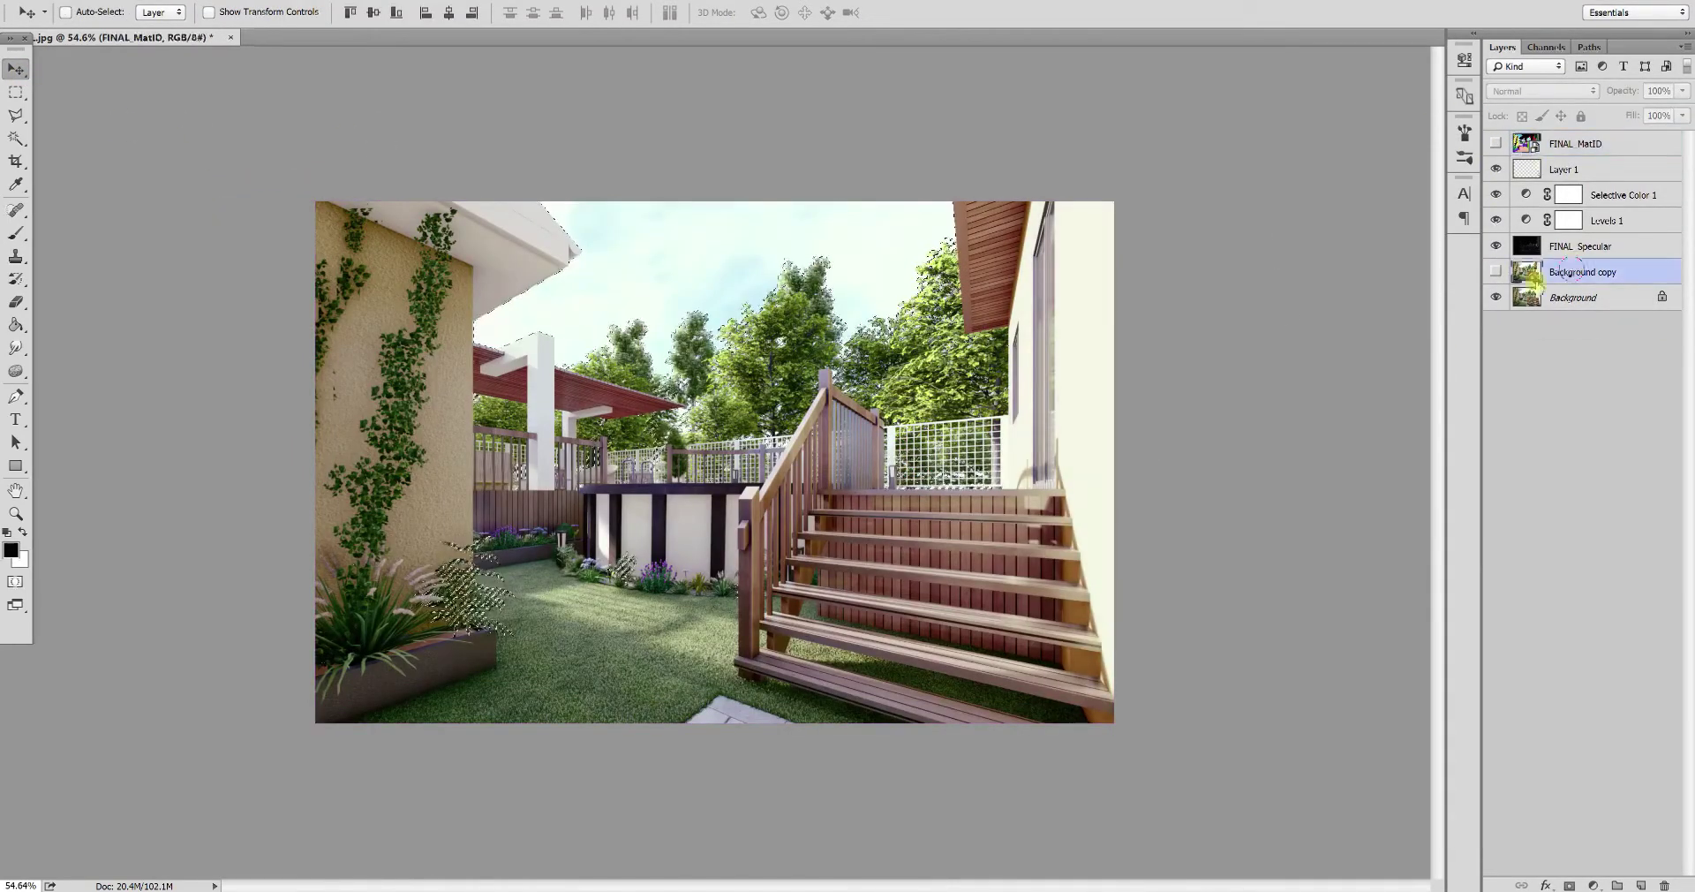
{"action": "key", "text": "ctrl+j"}
{"action": "left_click", "coordinate": [1540, 90]}
{"action": "left_click", "coordinate": [1536, 175]}
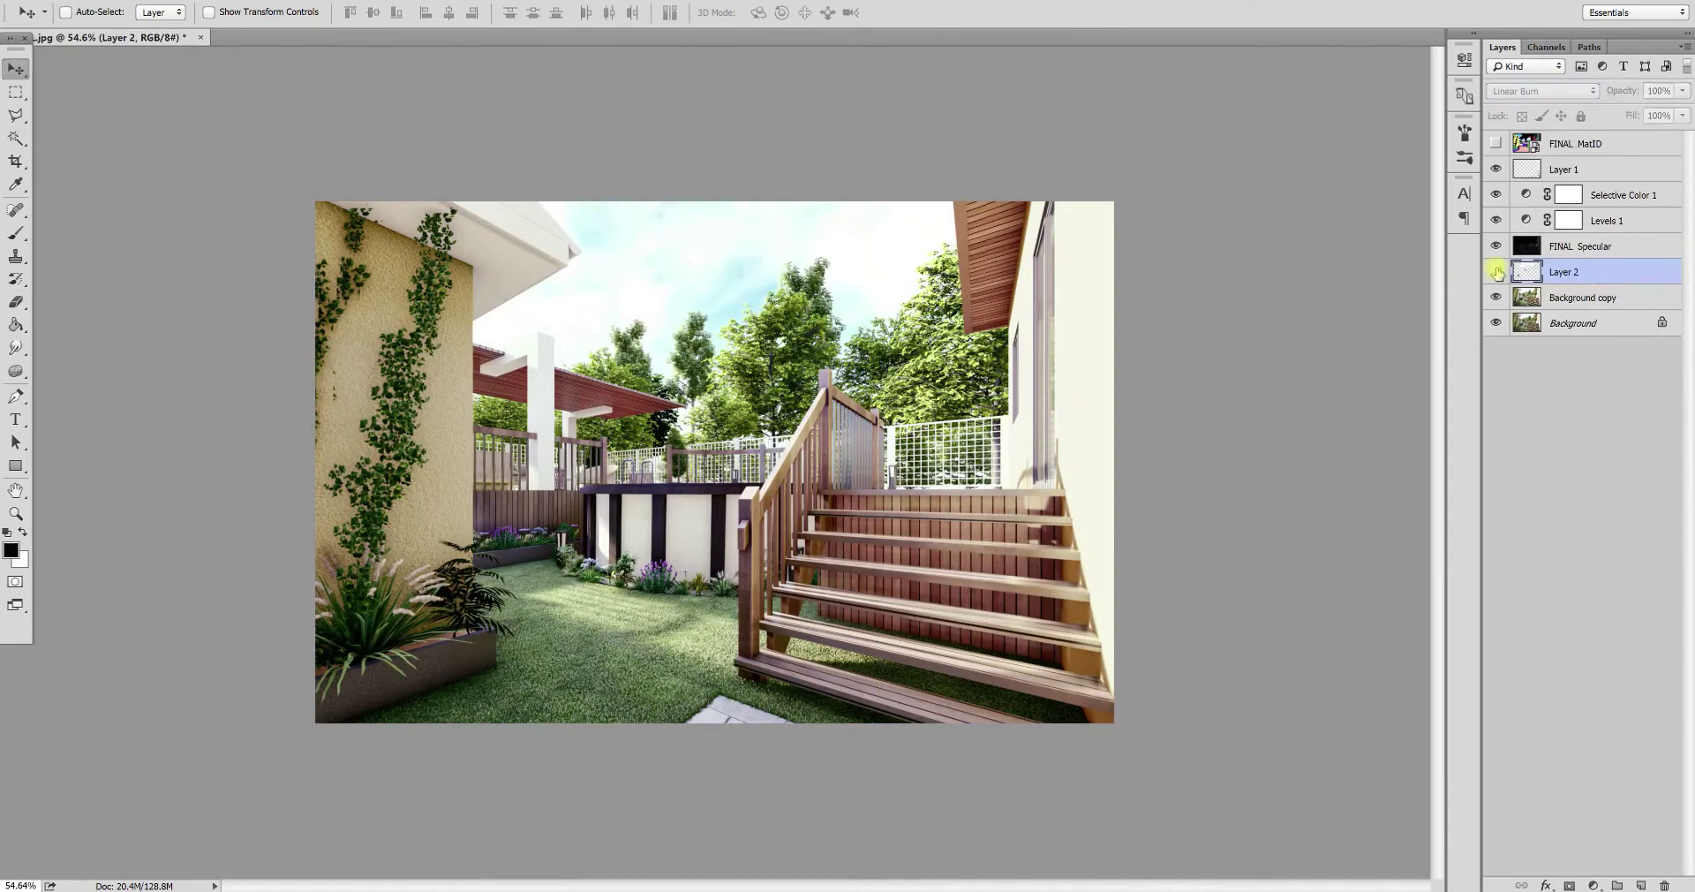
Shift Layer 2's colour balance toward blue
{"action": "key", "text": "e"}
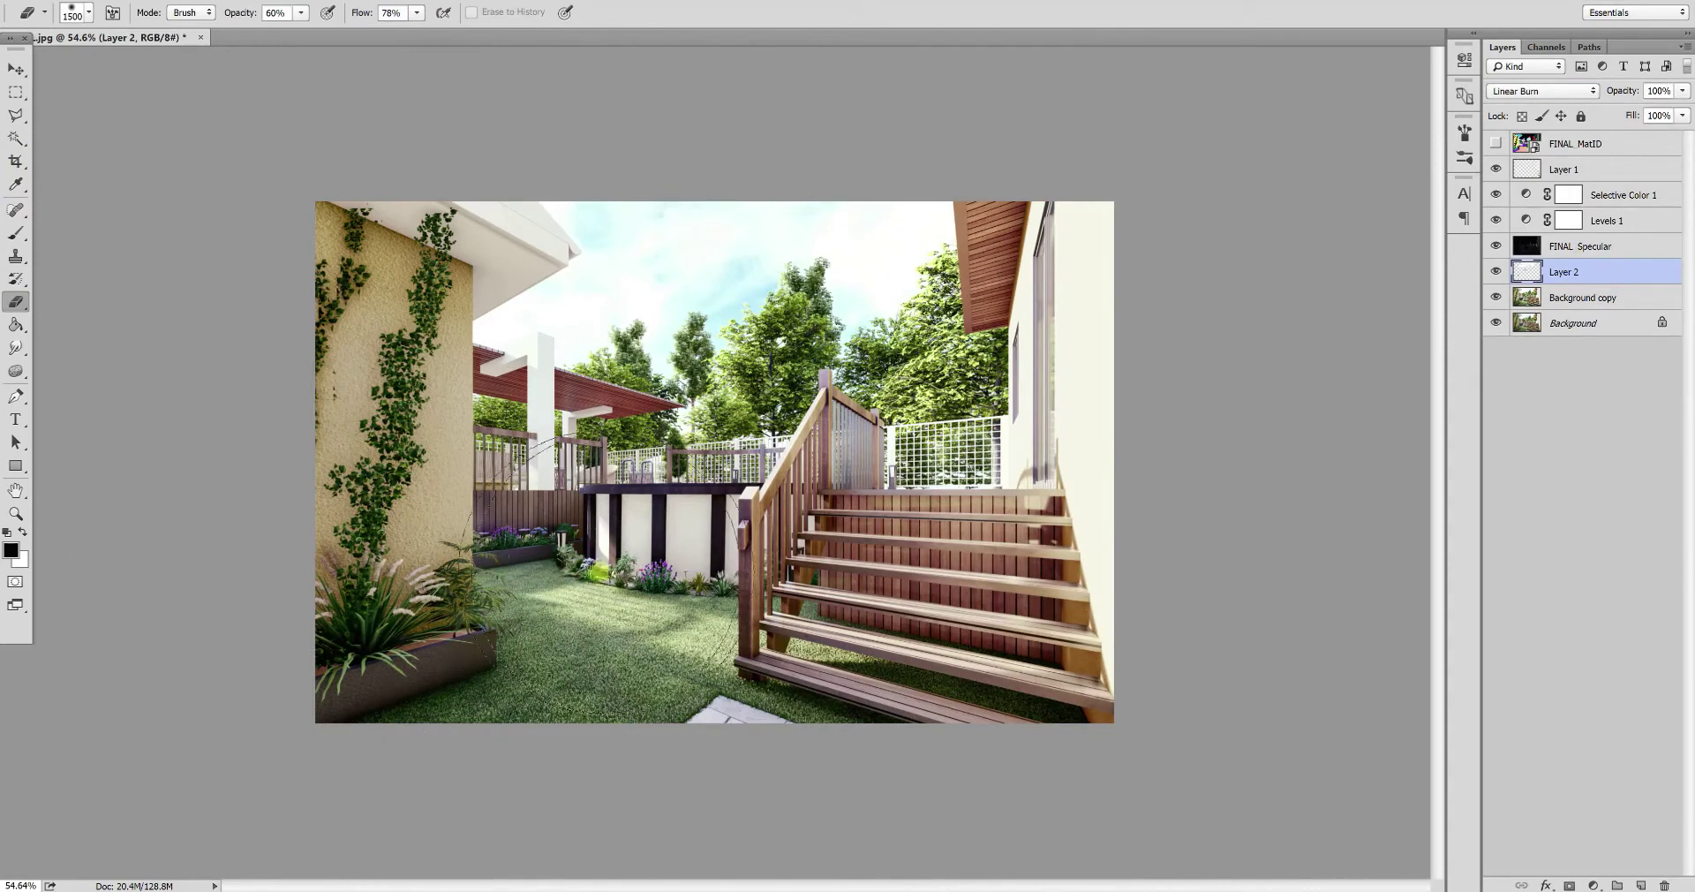
{"action": "key", "text": "ctrl+b"}
{"action": "left_click_drag", "start_coordinate": [715, 77], "coordinate": [1219, 43]}
{"action": "mouse_move", "coordinate": [1173, 161]}
{"action": "left_mouse_down"}
{"action": "mouse_move", "coordinate": [1154, 168]}
{"action": "mouse_move", "coordinate": [1189, 185]}
{"action": "left_mouse_up"}
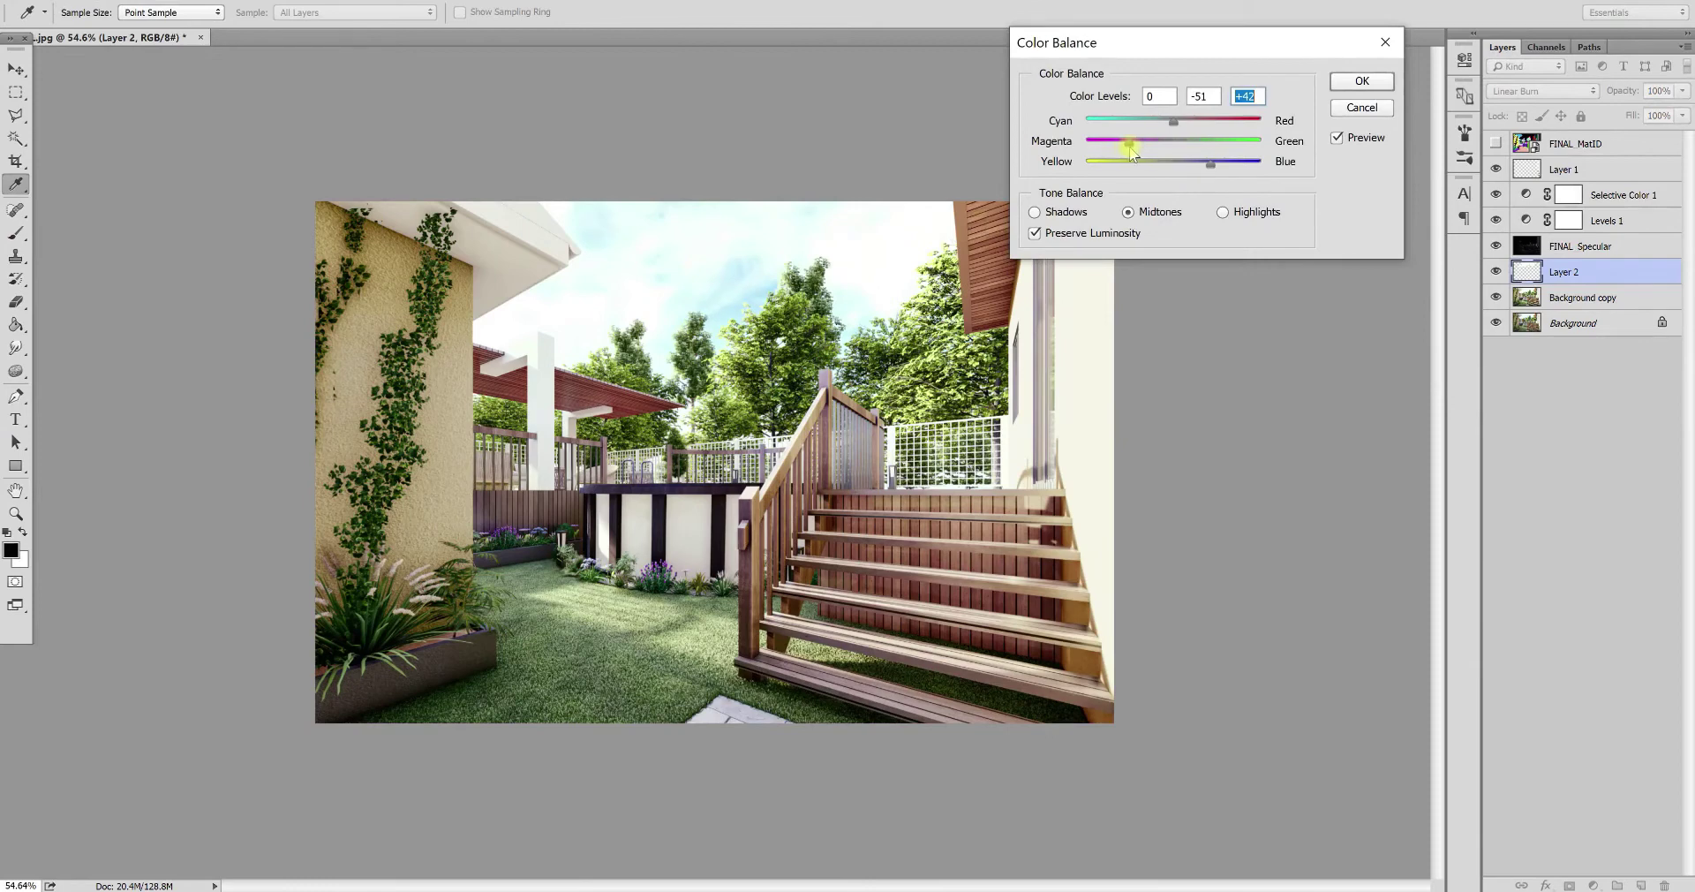
{"action": "left_click", "coordinate": [1362, 81]}
Give Layer 2 hue +12 and saturation +35 with a slight lightness tweak
{"action": "key", "text": "ctrl+u"}
{"action": "left_click_drag", "start_coordinate": [265, 15], "coordinate": [1097, 173]}
{"action": "left_click_drag", "start_coordinate": [1176, 340], "coordinate": [1187, 343]}
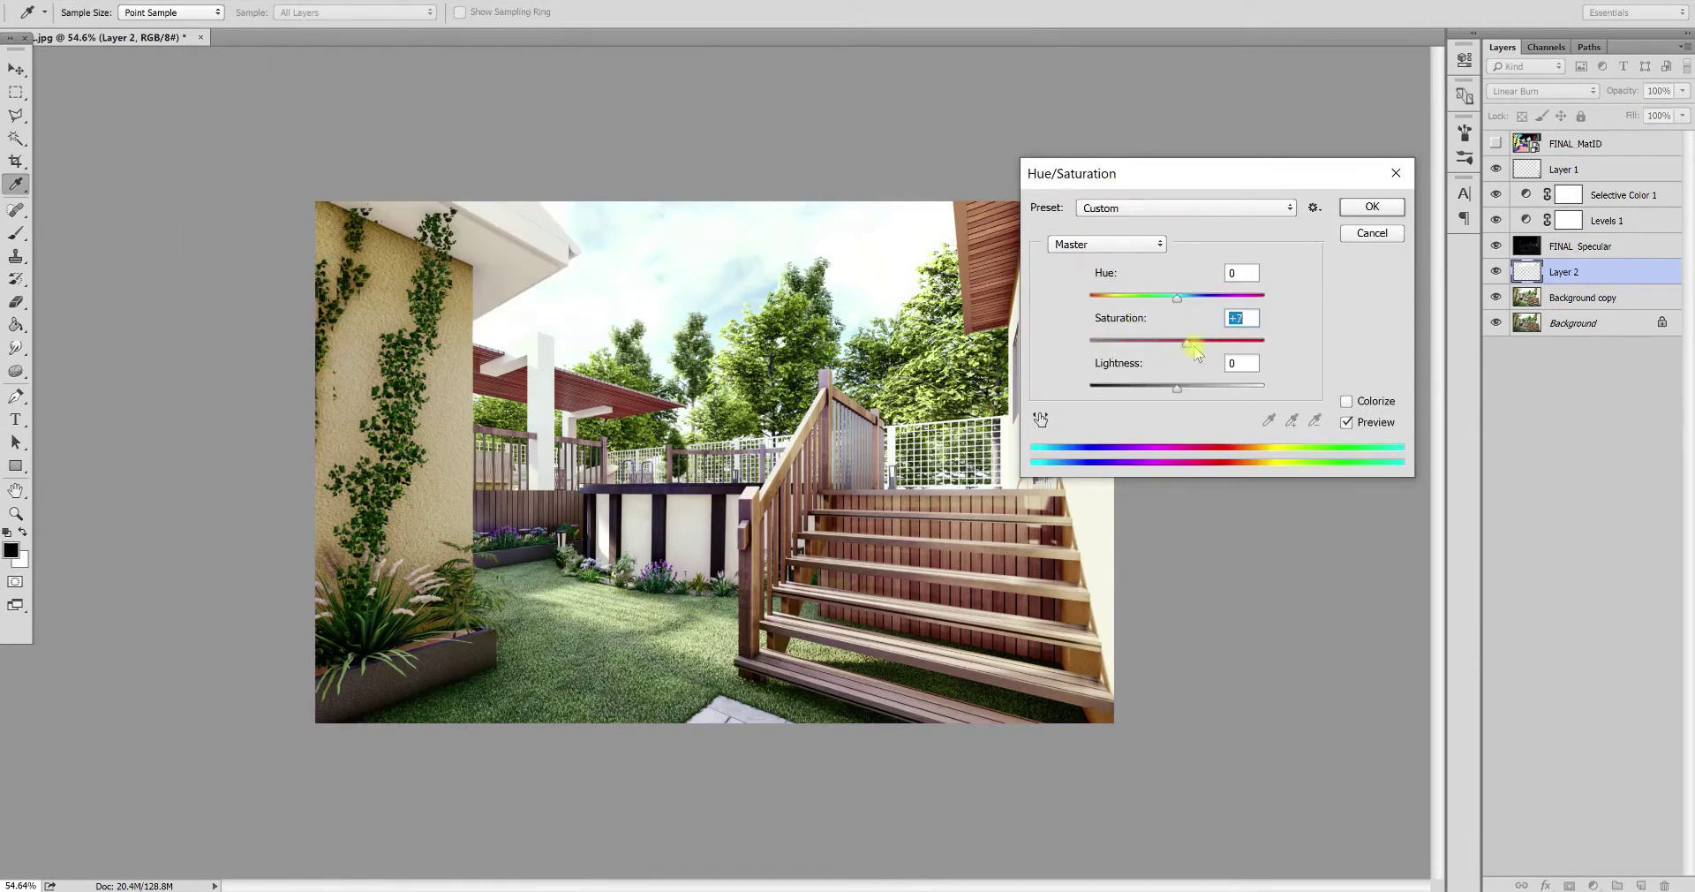
{"action": "left_click_drag", "start_coordinate": [1162, 389], "coordinate": [1174, 390]}
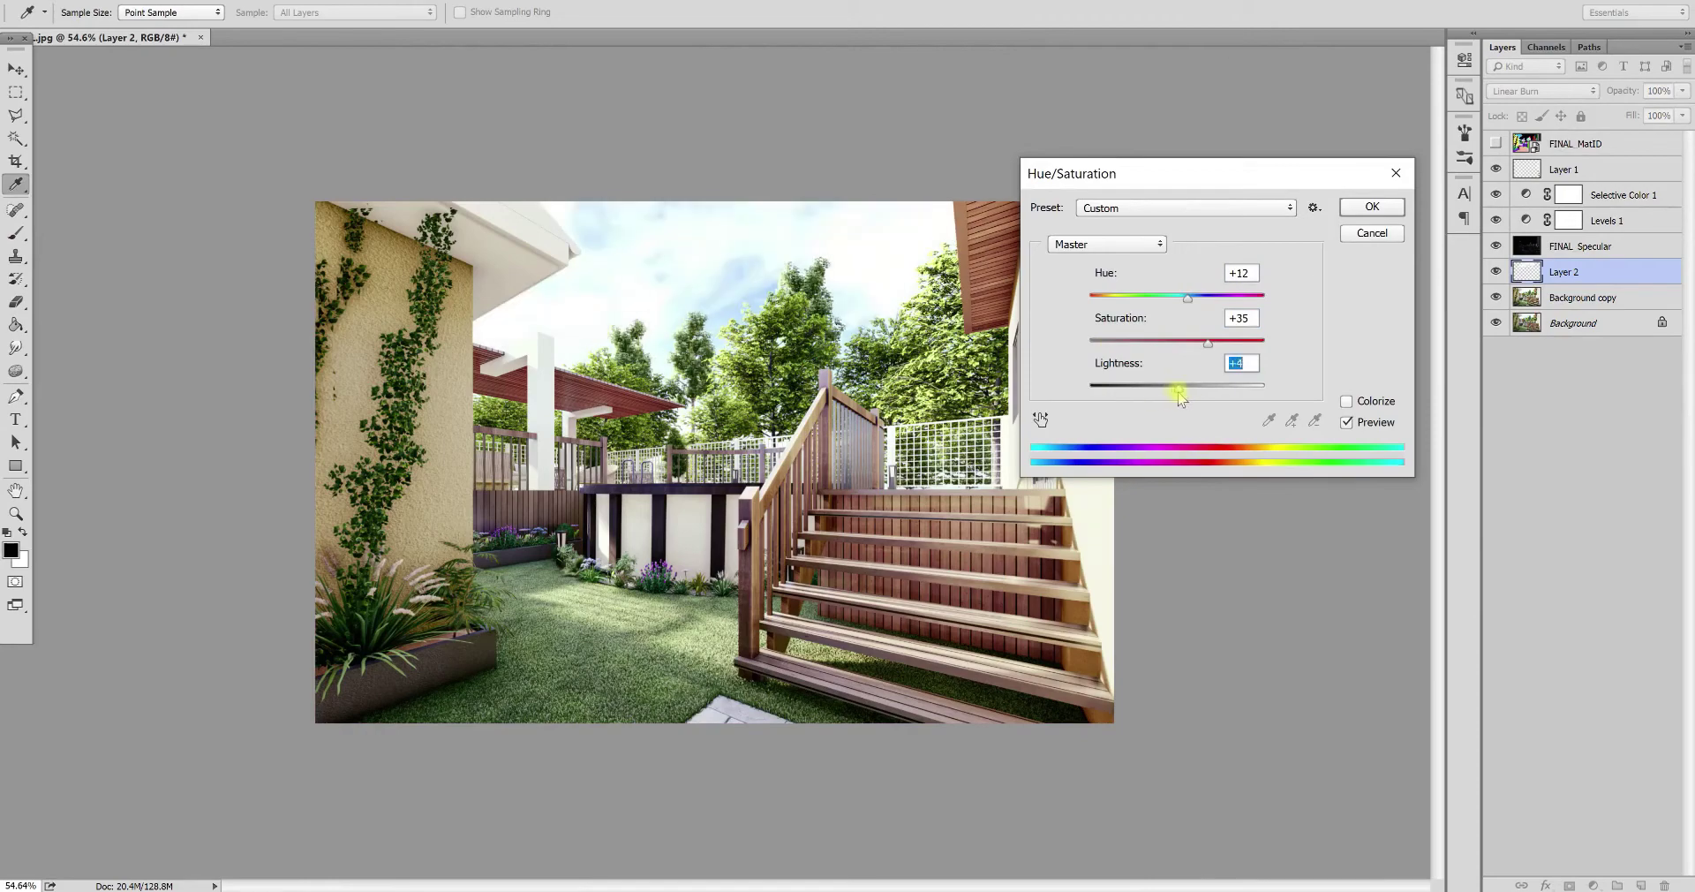
{"action": "key", "text": "Return"}
{"action": "key", "text": "v"}
{"action": "scroll", "coordinate": [679, 441], "scroll_direction": "up", "scroll_amount": 3, "text": "alt"}
{"action": "left_click", "coordinate": [56, 2]}
Save the graded render as the JPEG view-01.jpg at quality 12 Maximum
{"action": "left_click", "coordinate": [99, 218]}
{"action": "left_click", "coordinate": [265, 659]}
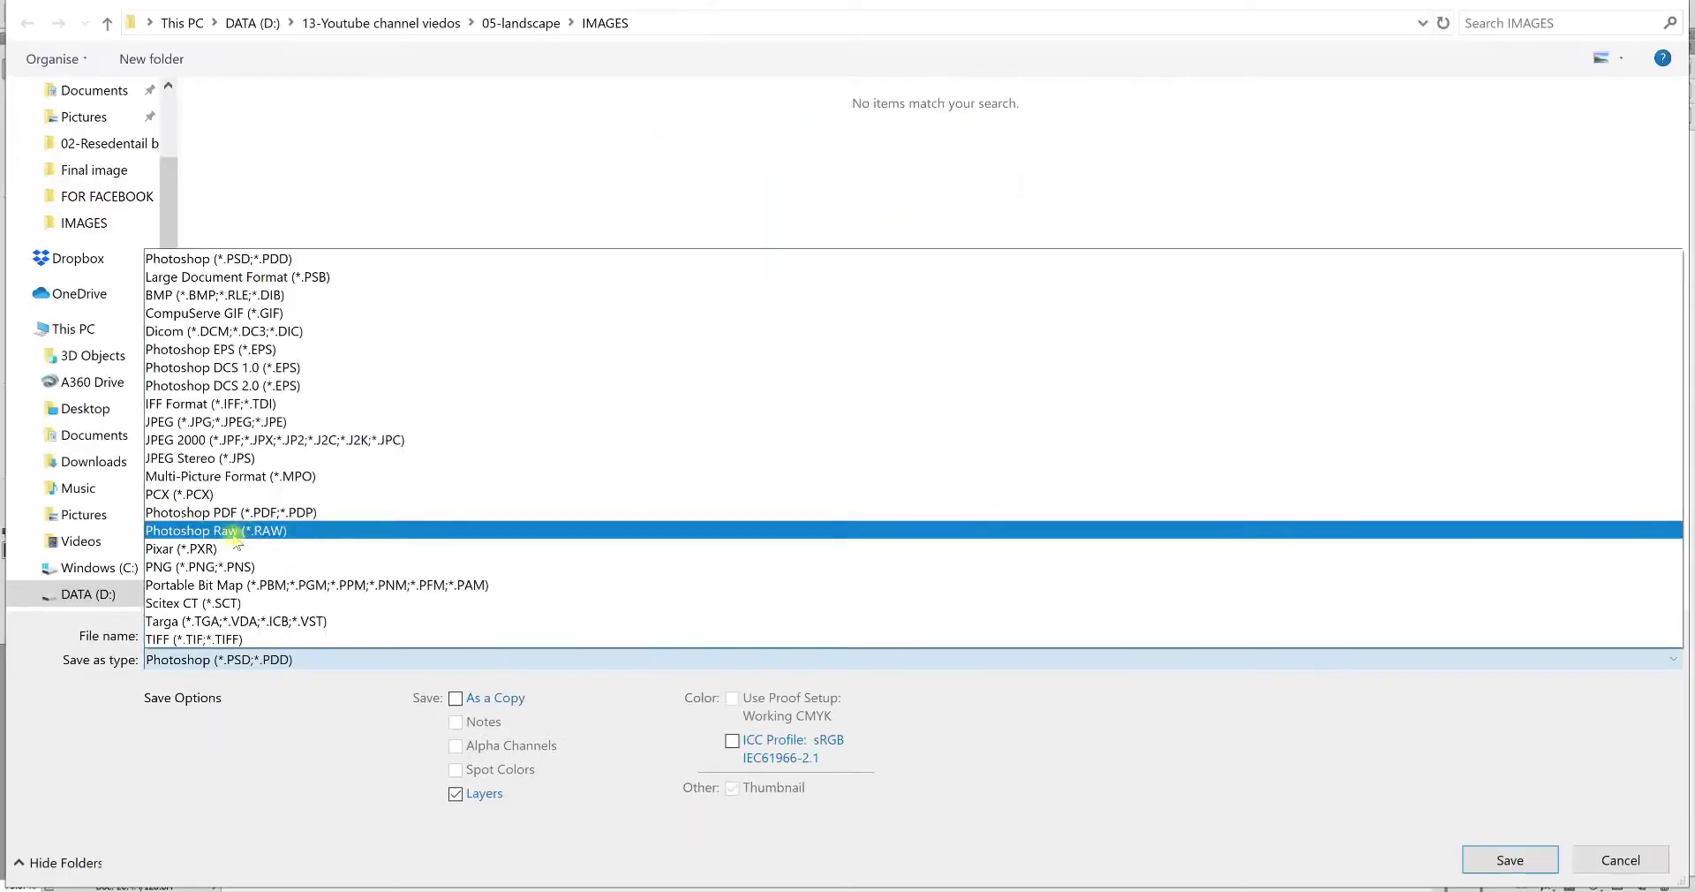
{"action": "left_click", "coordinate": [226, 538]}
{"action": "right_click", "coordinate": [441, 412]}
{"action": "left_click", "coordinate": [279, 635]}
{"action": "type", "text": "view-01"}
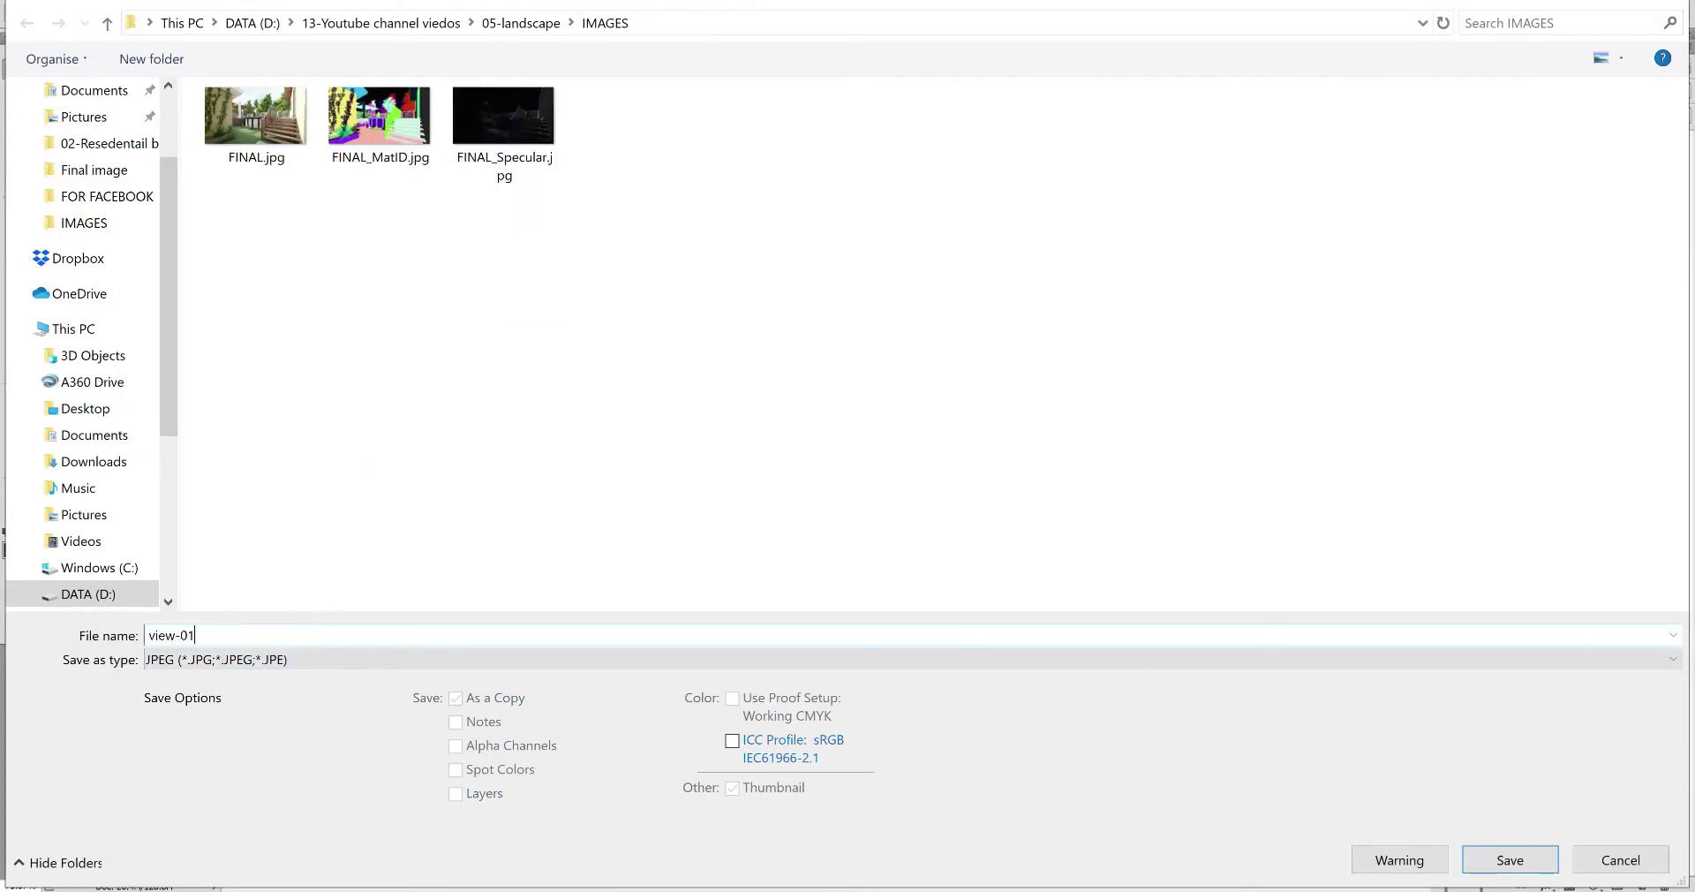
{"action": "key", "text": "Return"}
{"action": "key", "text": "Return"}
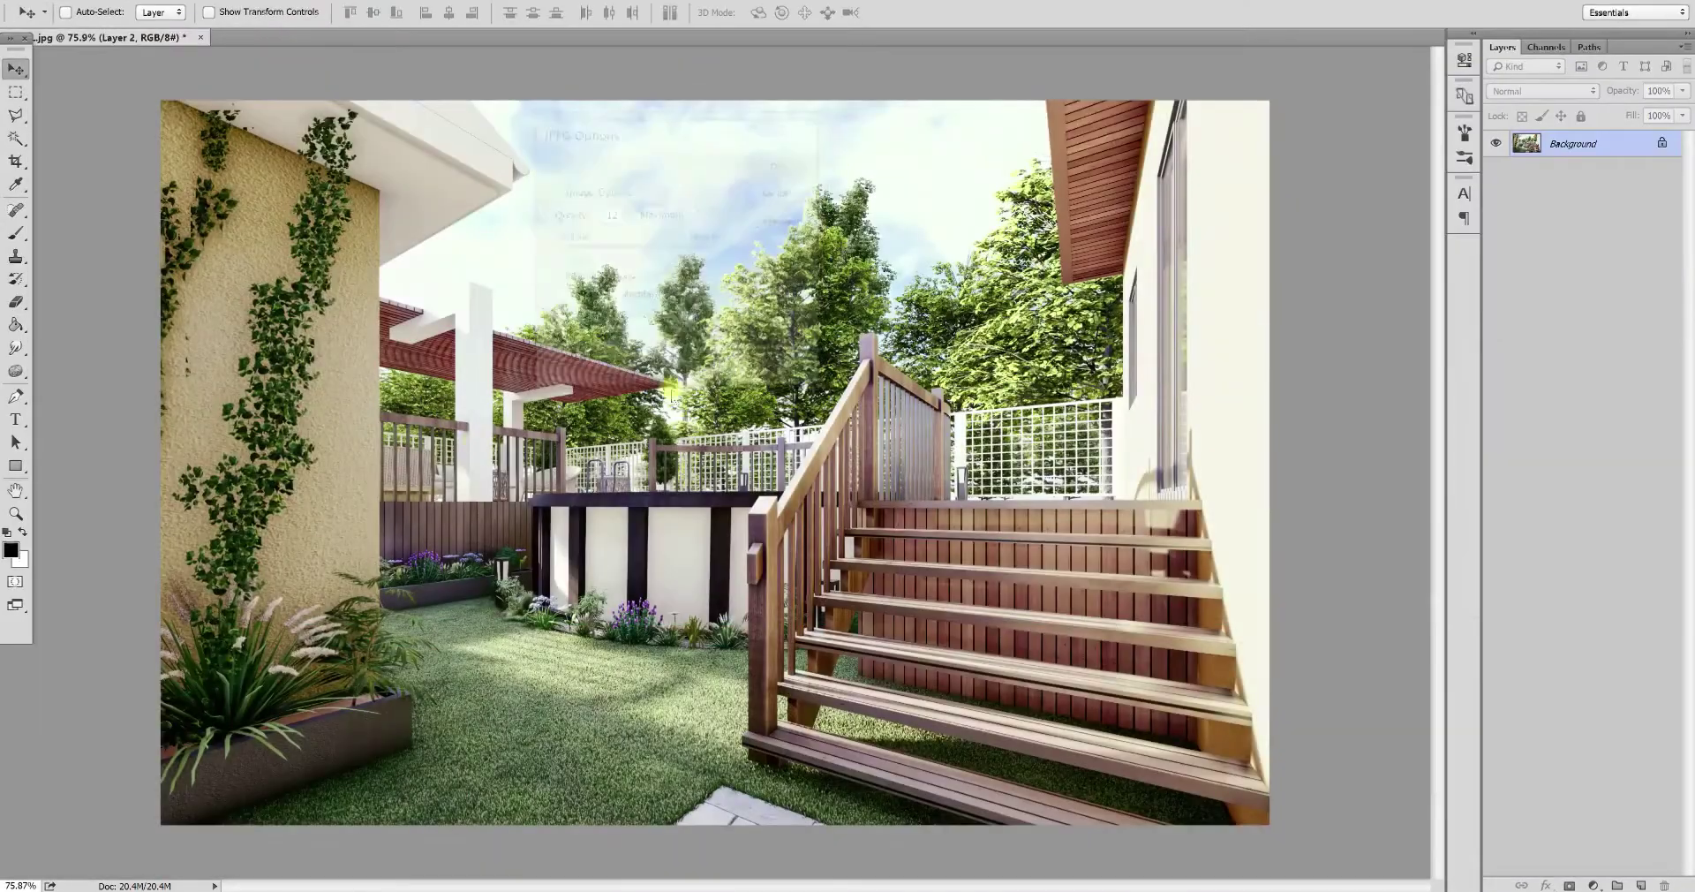
{"action": "left_click", "coordinate": [517, 808]}
Open view-01.jpg and crop it to a tighter near-square view of the stairs
{"action": "right_click", "coordinate": [751, 247]}
{"action": "left_click", "coordinate": [945, 522]}
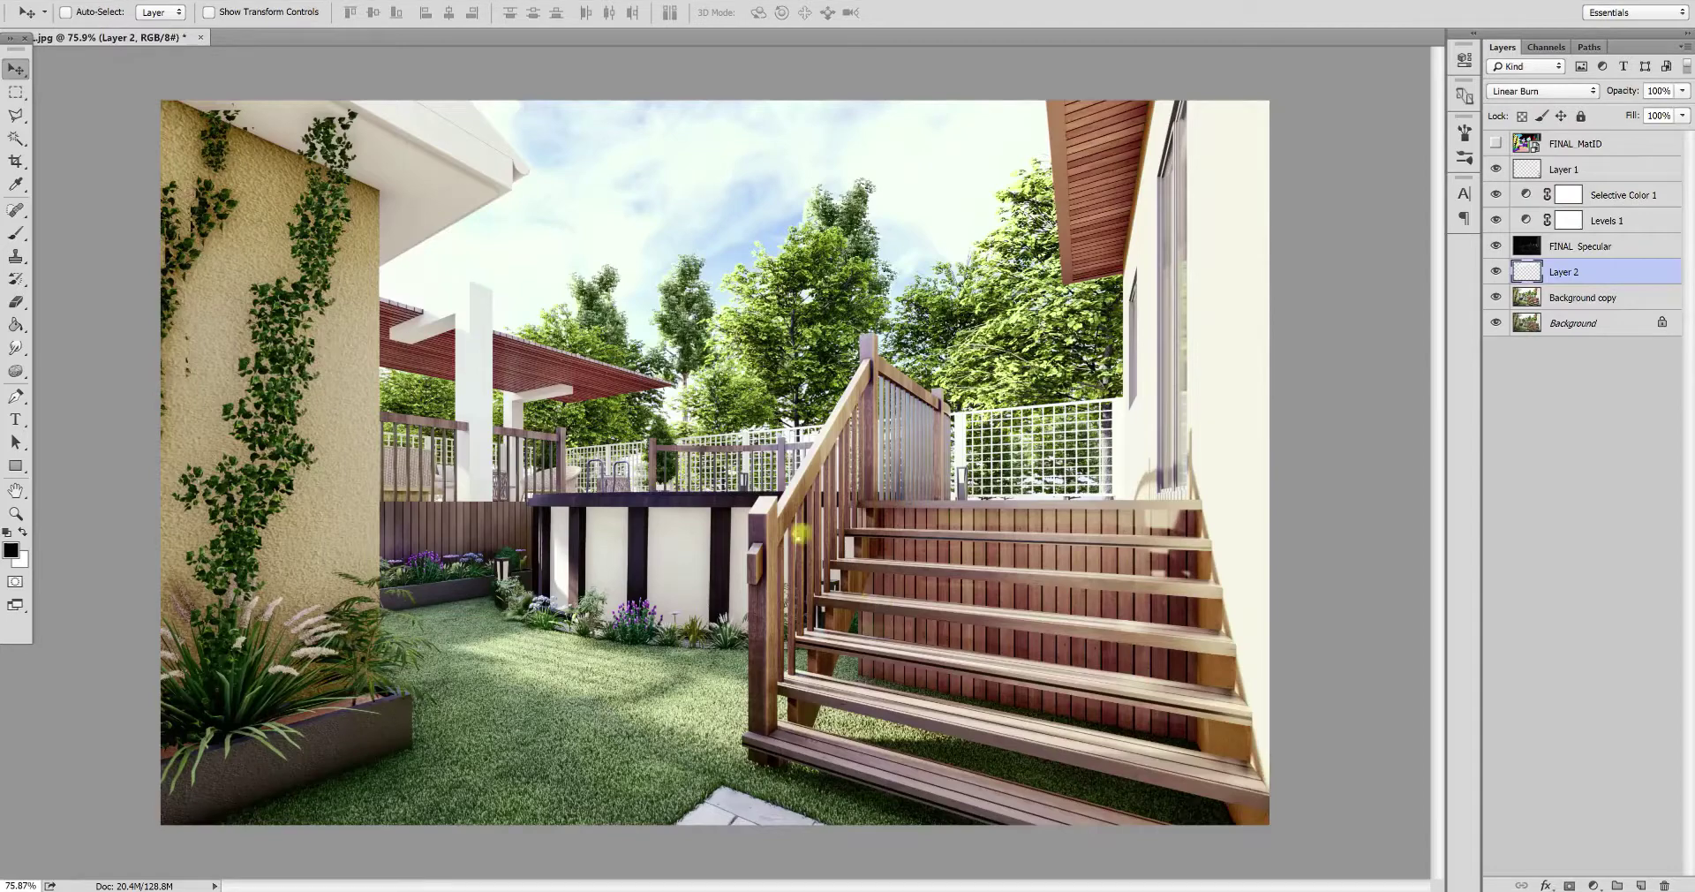
{"action": "left_click_drag", "start_coordinate": [227, 400], "coordinate": [341, 400]}
{"action": "left_click_drag", "start_coordinate": [1218, 463], "coordinate": [965, 463]}
{"action": "left_click_drag", "start_coordinate": [717, 777], "coordinate": [717, 707]}
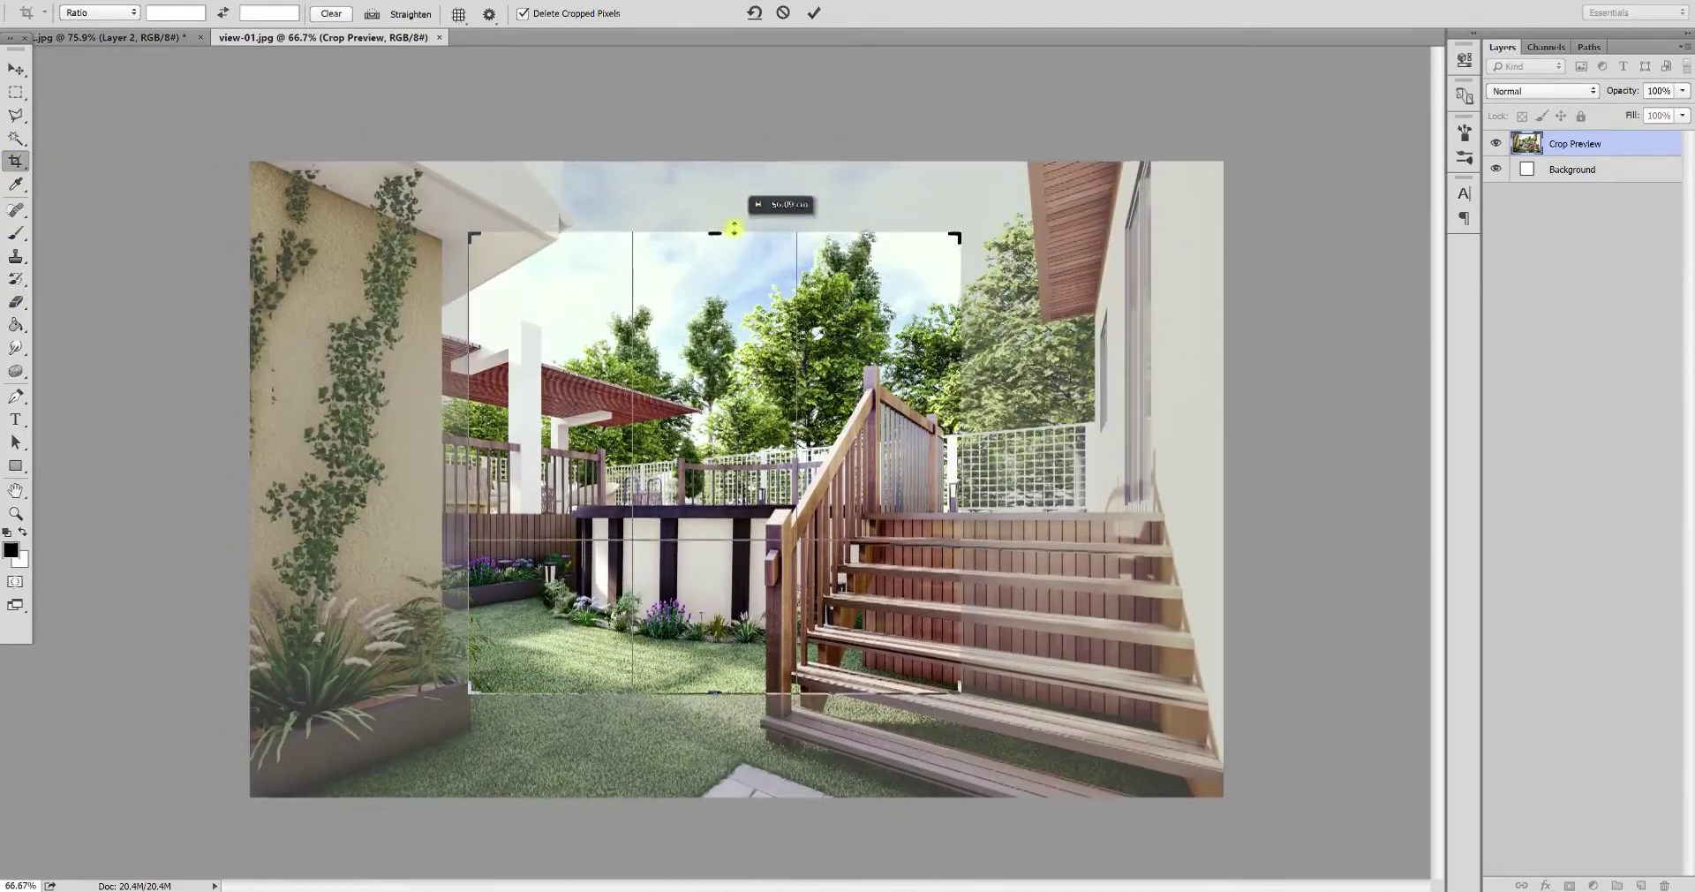
{"action": "left_click_drag", "start_coordinate": [711, 198], "coordinate": [715, 256]}
{"action": "left_click_drag", "start_coordinate": [468, 499], "coordinate": [454, 494]}
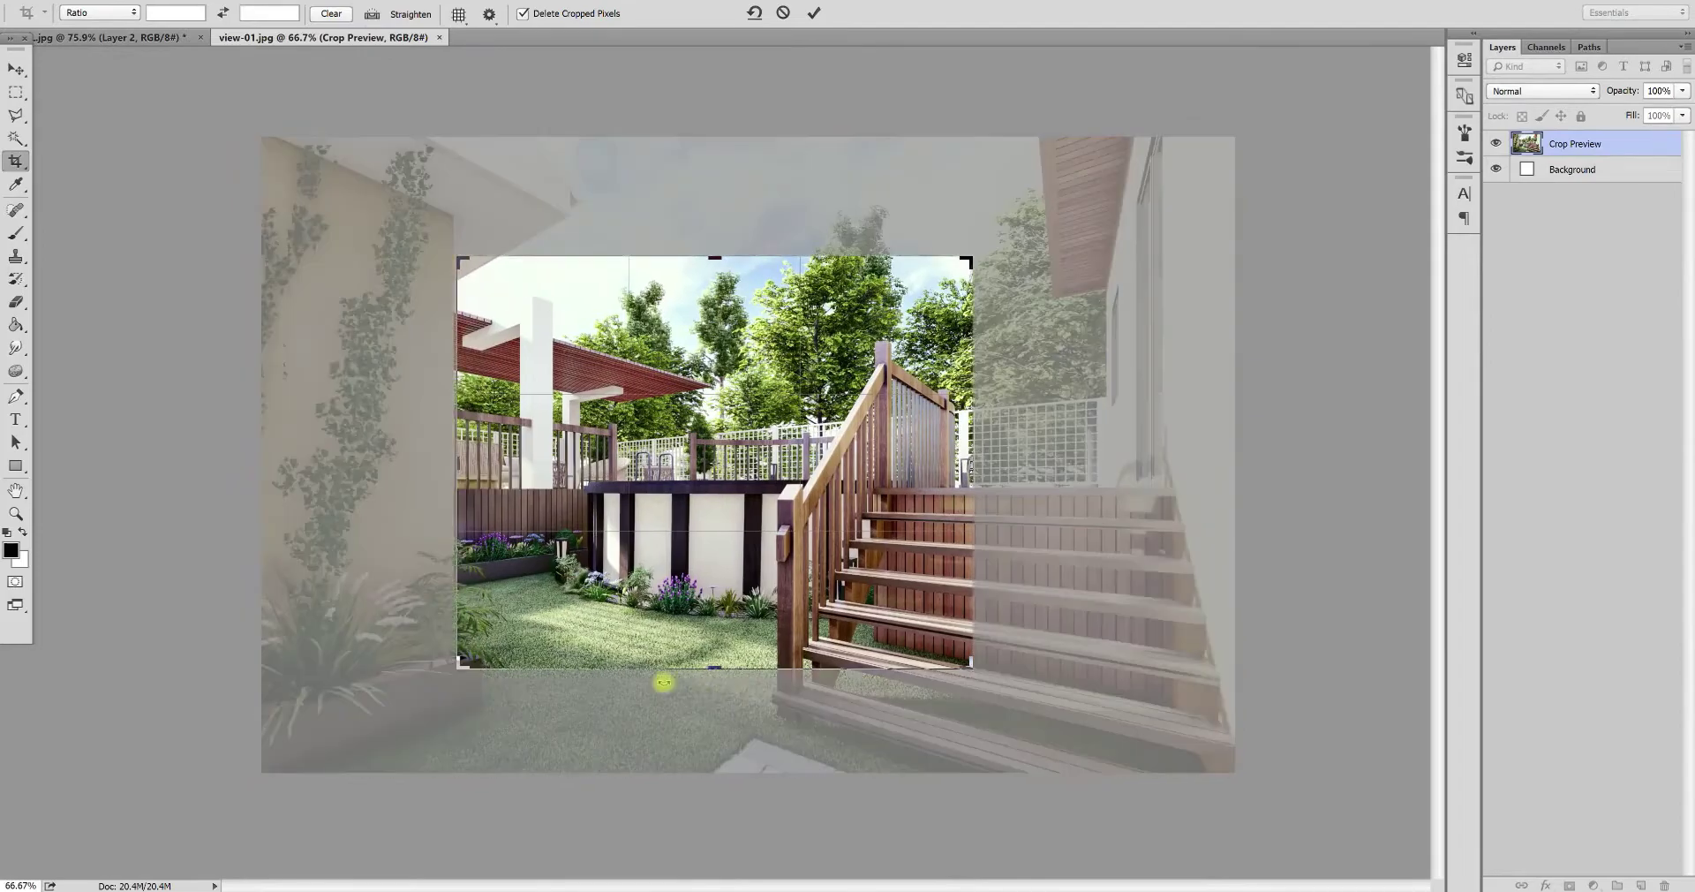
{"action": "left_click_drag", "start_coordinate": [716, 681], "coordinate": [719, 702]}
{"action": "key", "text": "Return"}
{"action": "key", "text": "ctrl+0"}
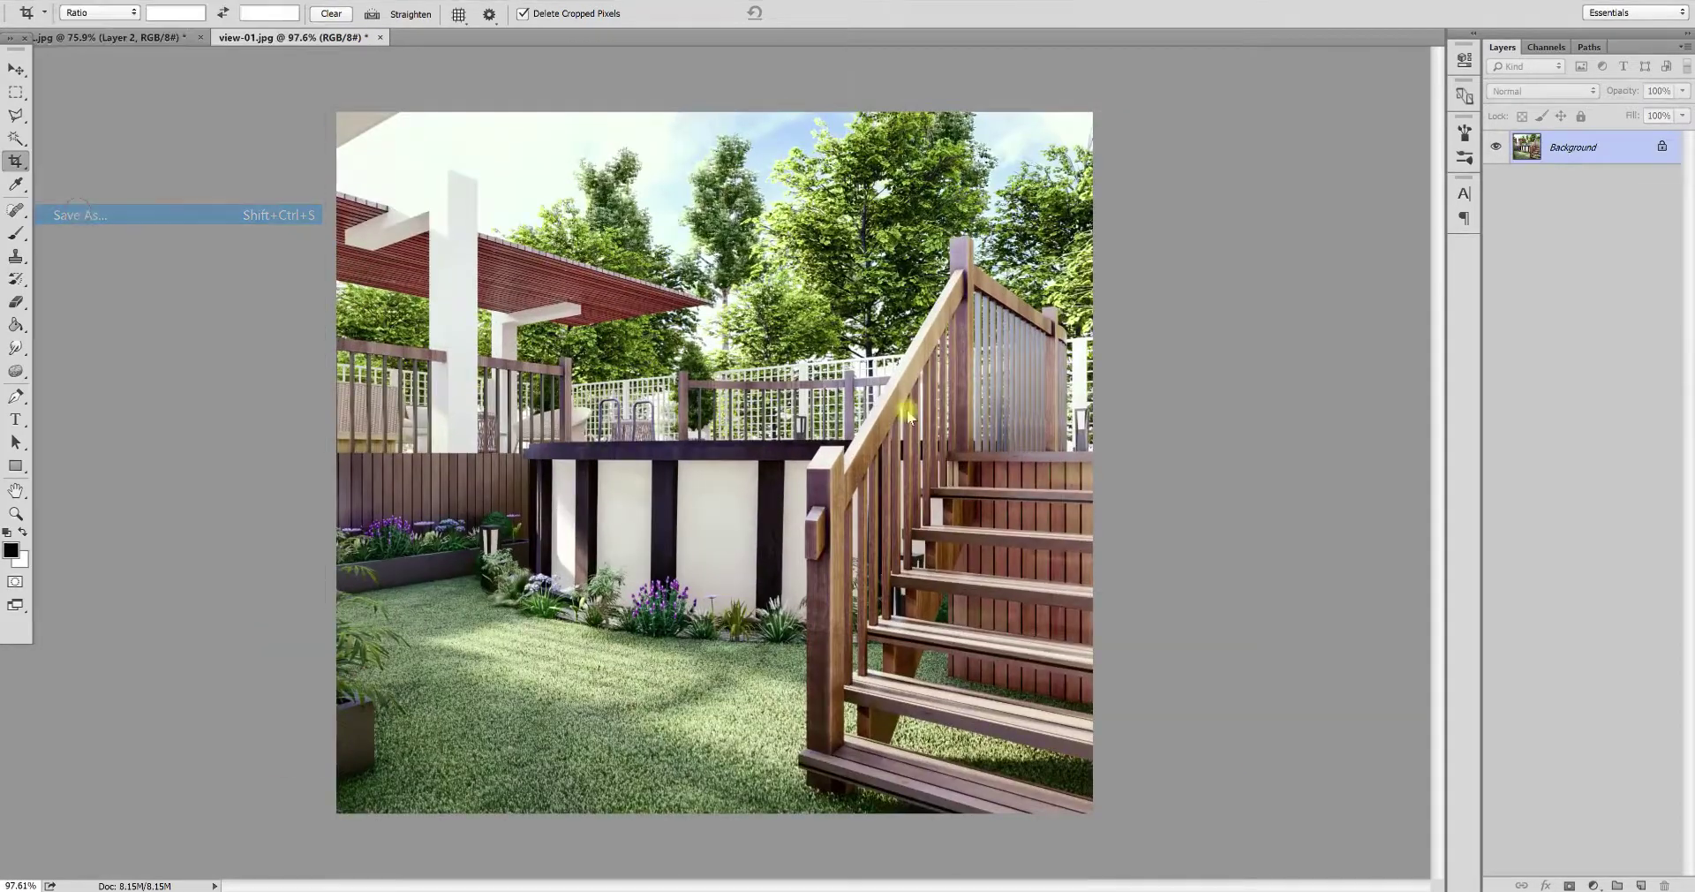
Save the cropped view as the JPEG view-002
{"action": "key", "text": "shift+ctrl+s"}
{"action": "type", "text": "view-002"}
{"action": "key", "text": "Return"}
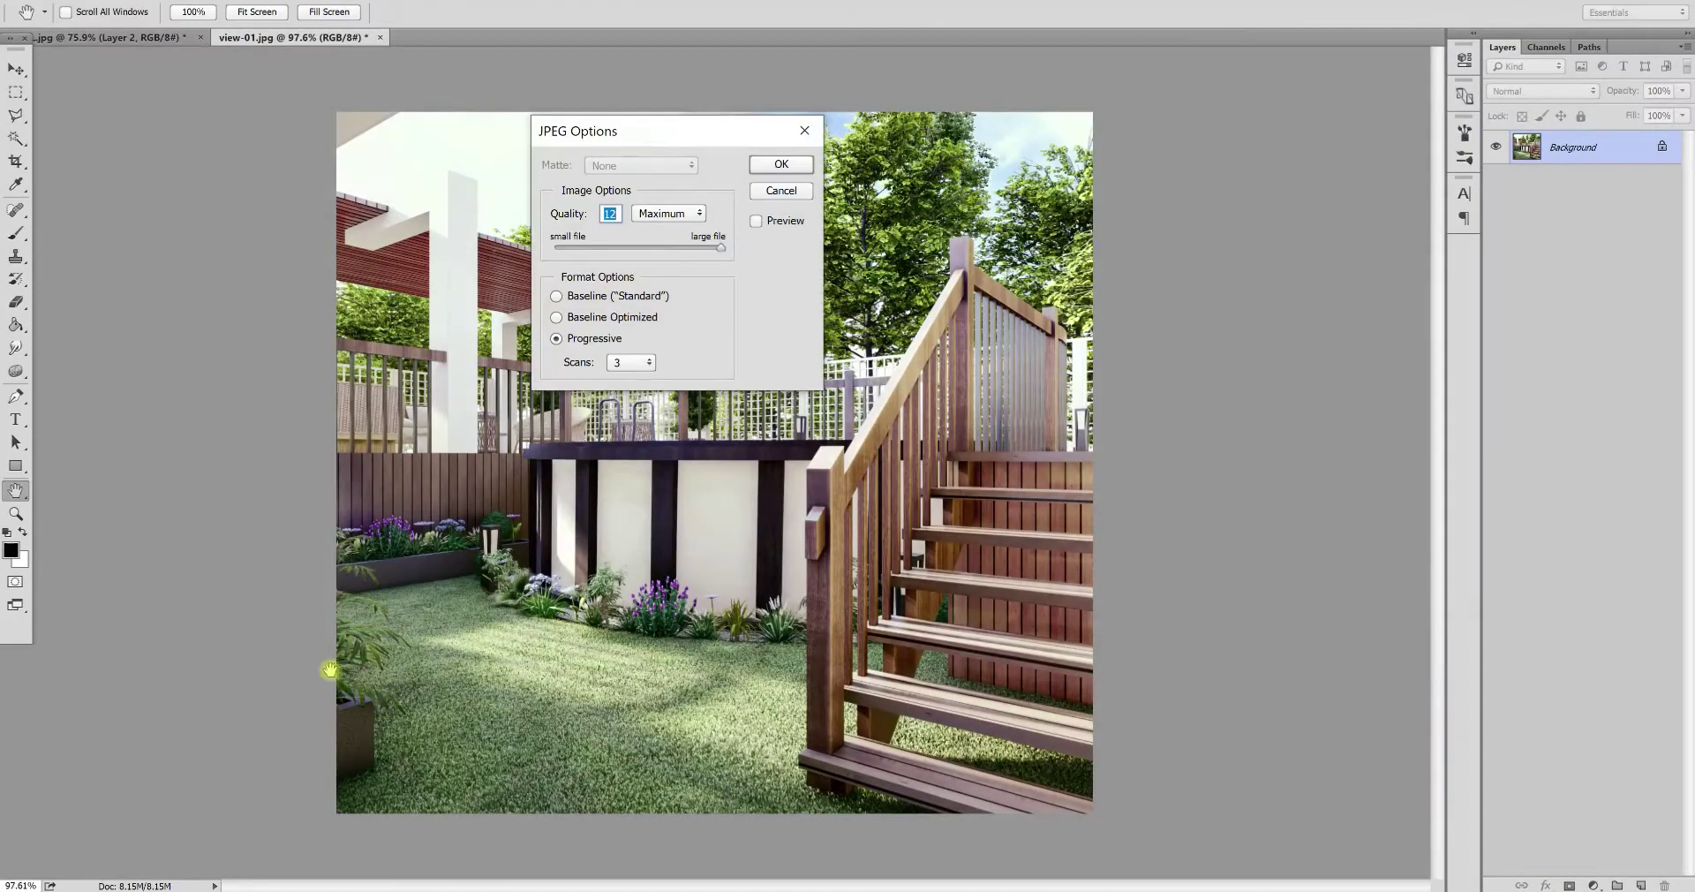
{"action": "key", "text": "Return"}
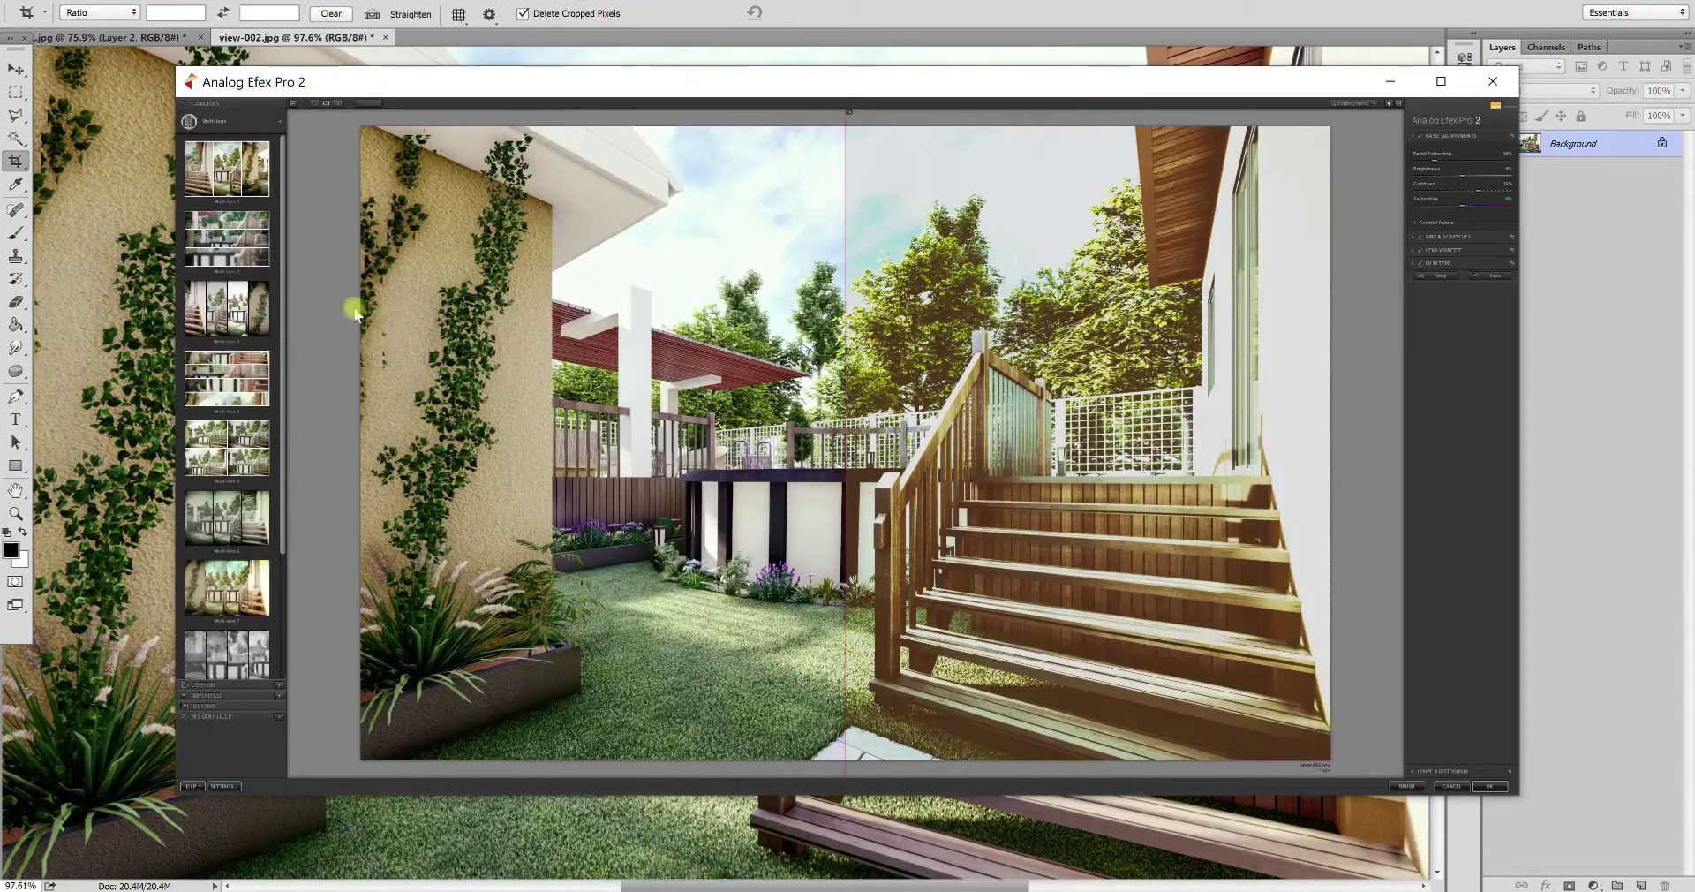
Apply the four-panel Multi-Lens preset and enable an extra effect section
{"action": "left_click", "coordinate": [235, 454]}
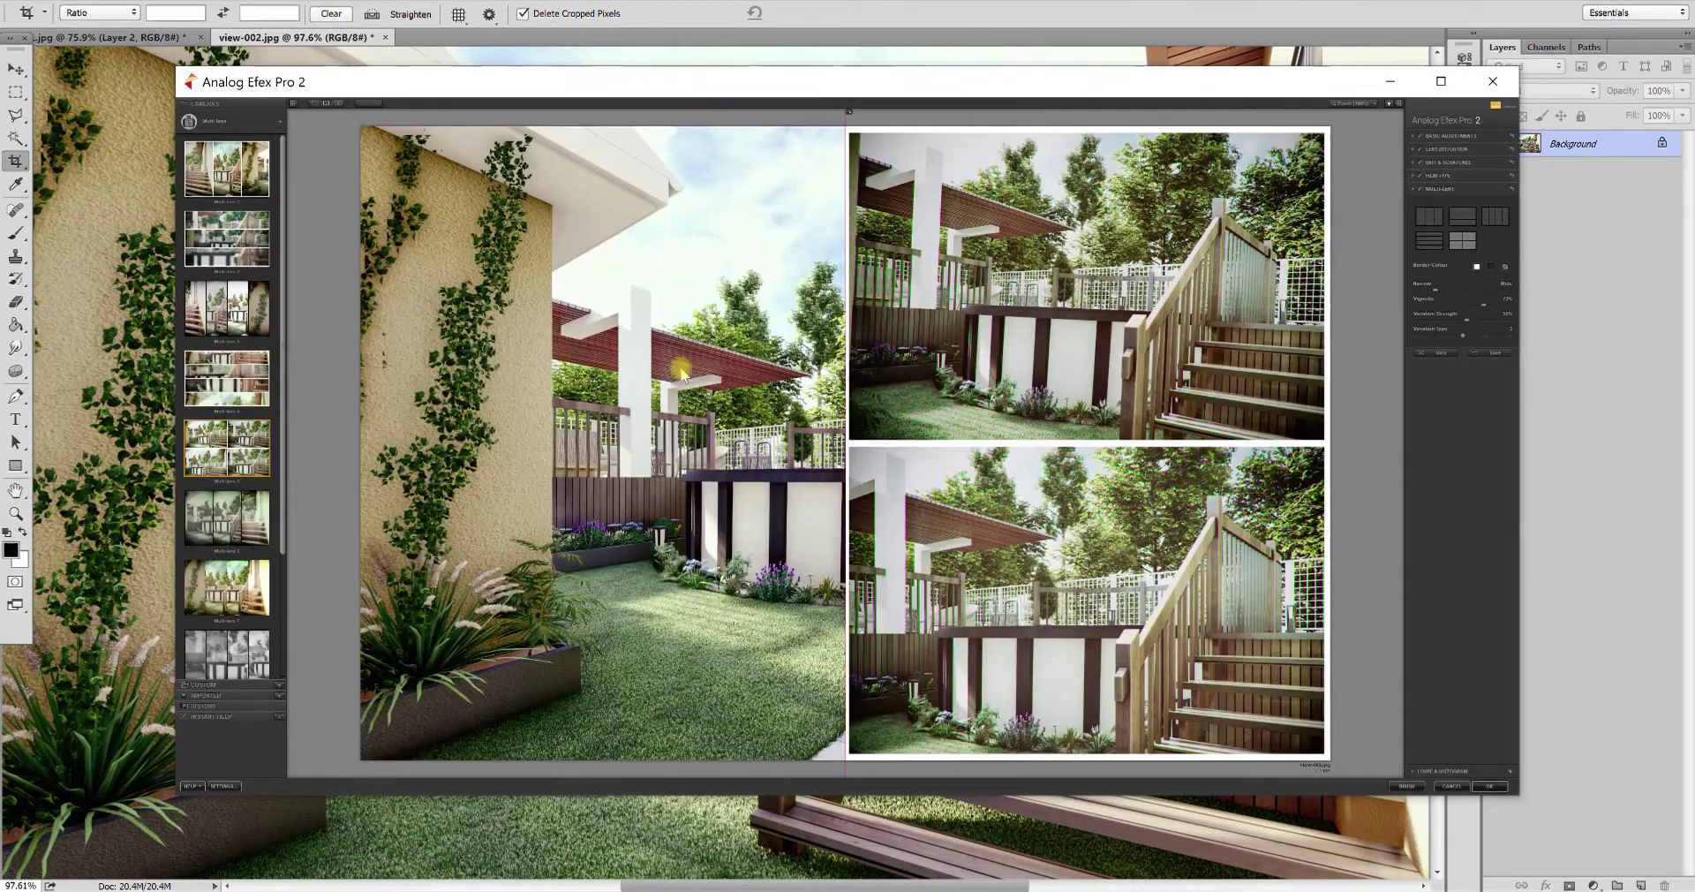
{"action": "left_click_drag", "start_coordinate": [845, 380], "coordinate": [286, 406]}
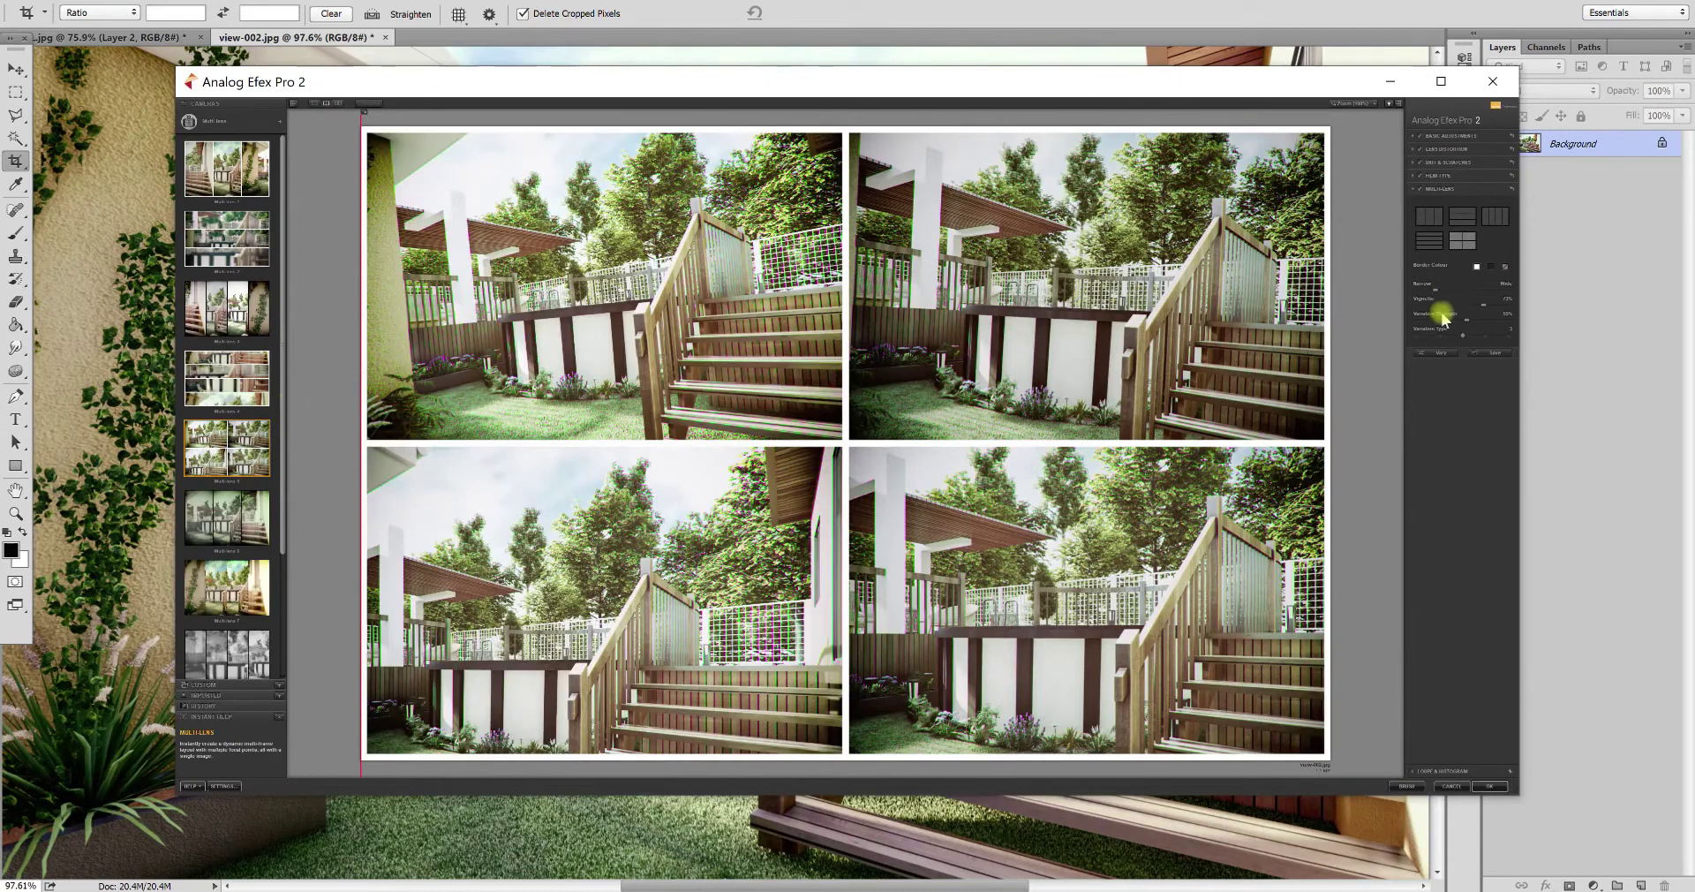
{"action": "left_click", "coordinate": [1418, 148]}
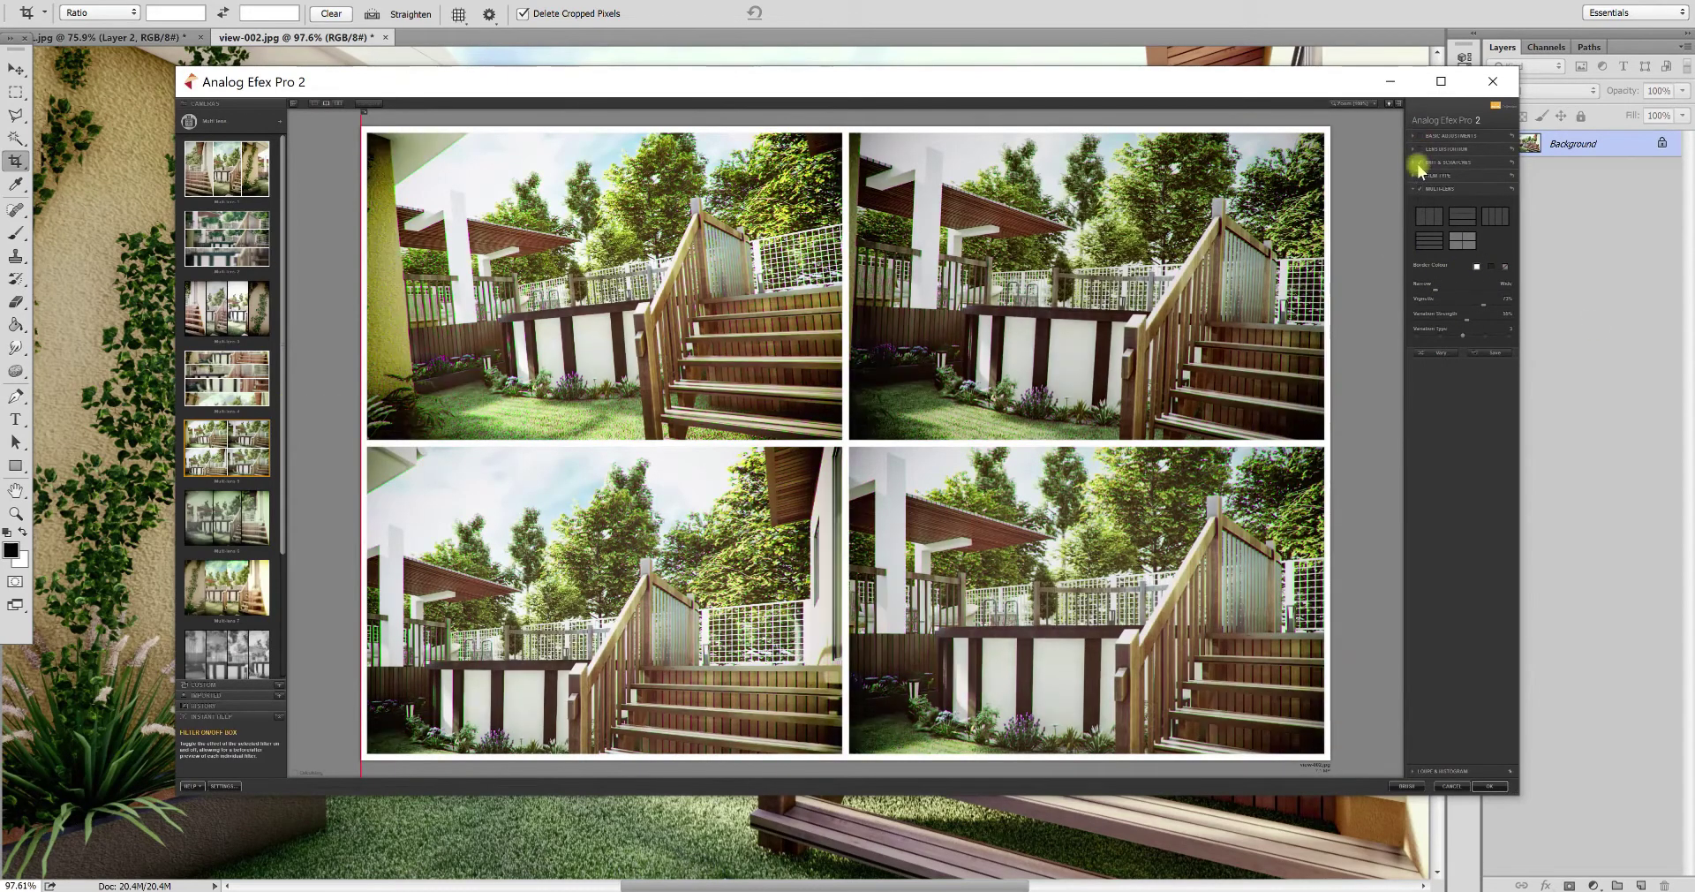
Reframe the view inside each of the four lens panels
{"action": "mouse_move", "coordinate": [490, 680]}
{"action": "left_mouse_down"}
{"action": "mouse_move", "coordinate": [636, 584]}
{"action": "mouse_move", "coordinate": [628, 557]}
{"action": "left_mouse_up"}
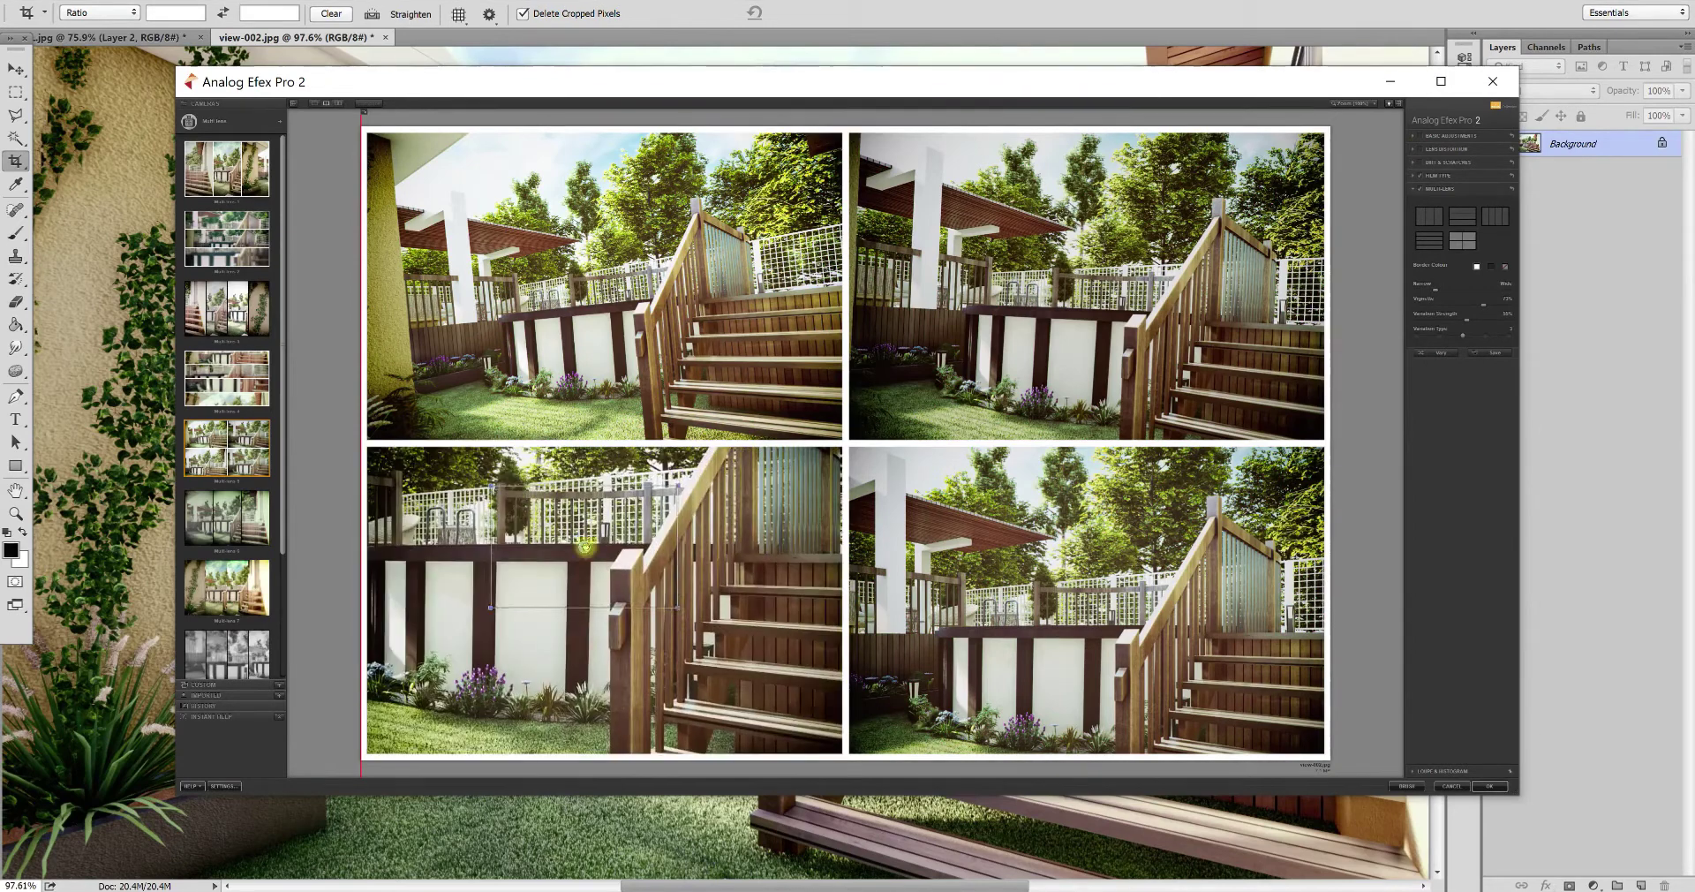
{"action": "left_click_drag", "start_coordinate": [627, 363], "coordinate": [621, 362]}
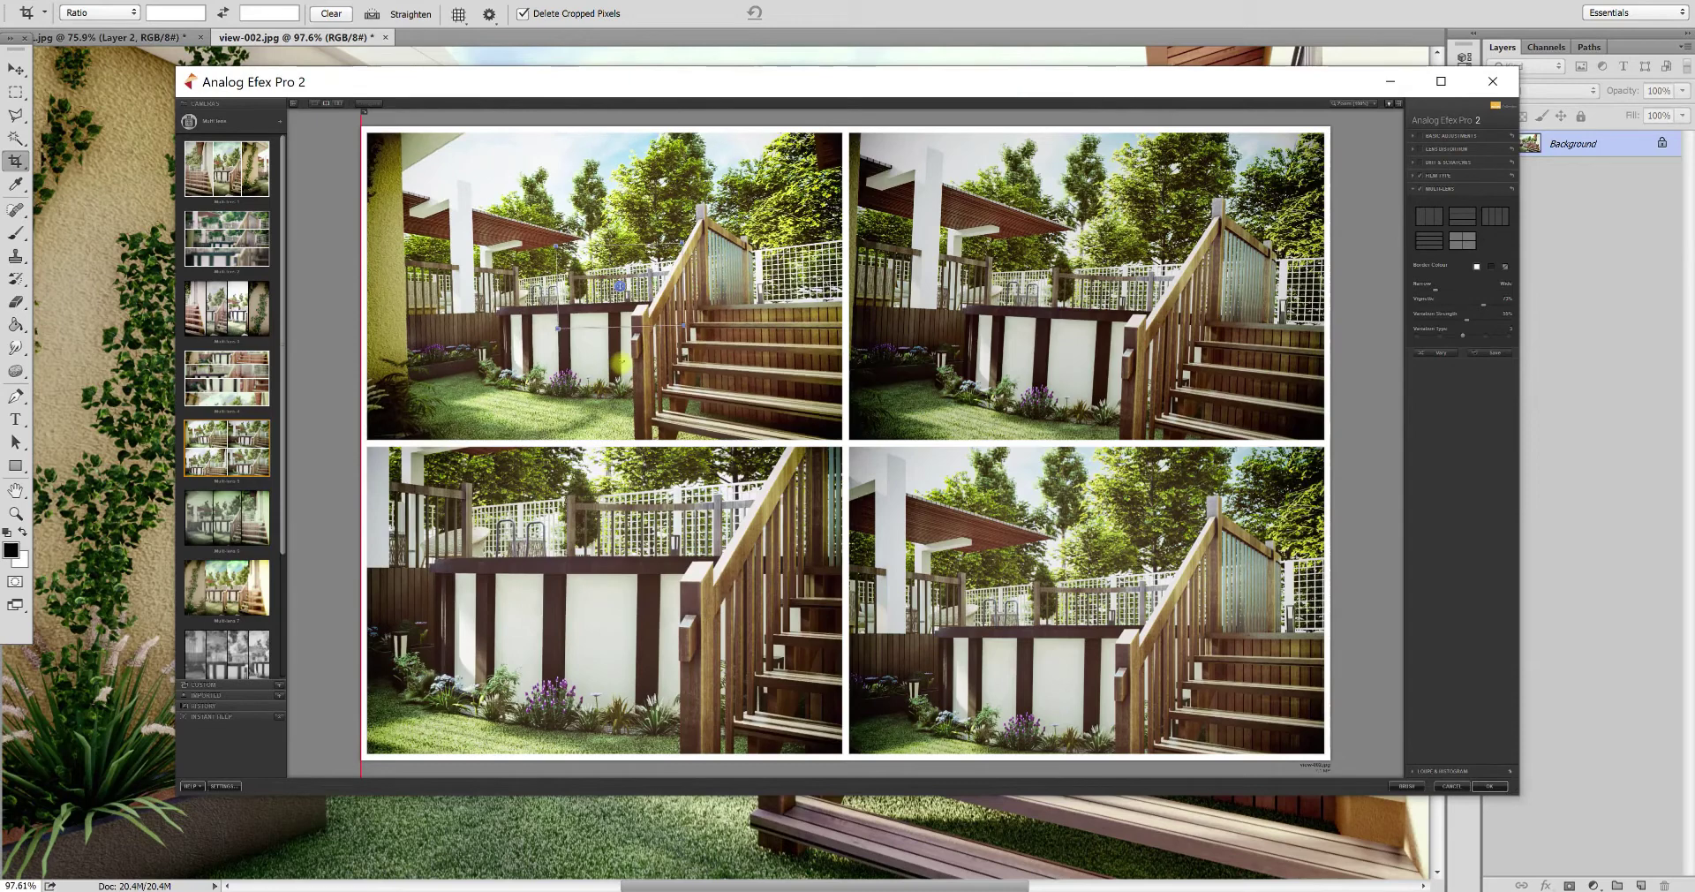
{"action": "left_click_drag", "start_coordinate": [1131, 324], "coordinate": [1193, 318]}
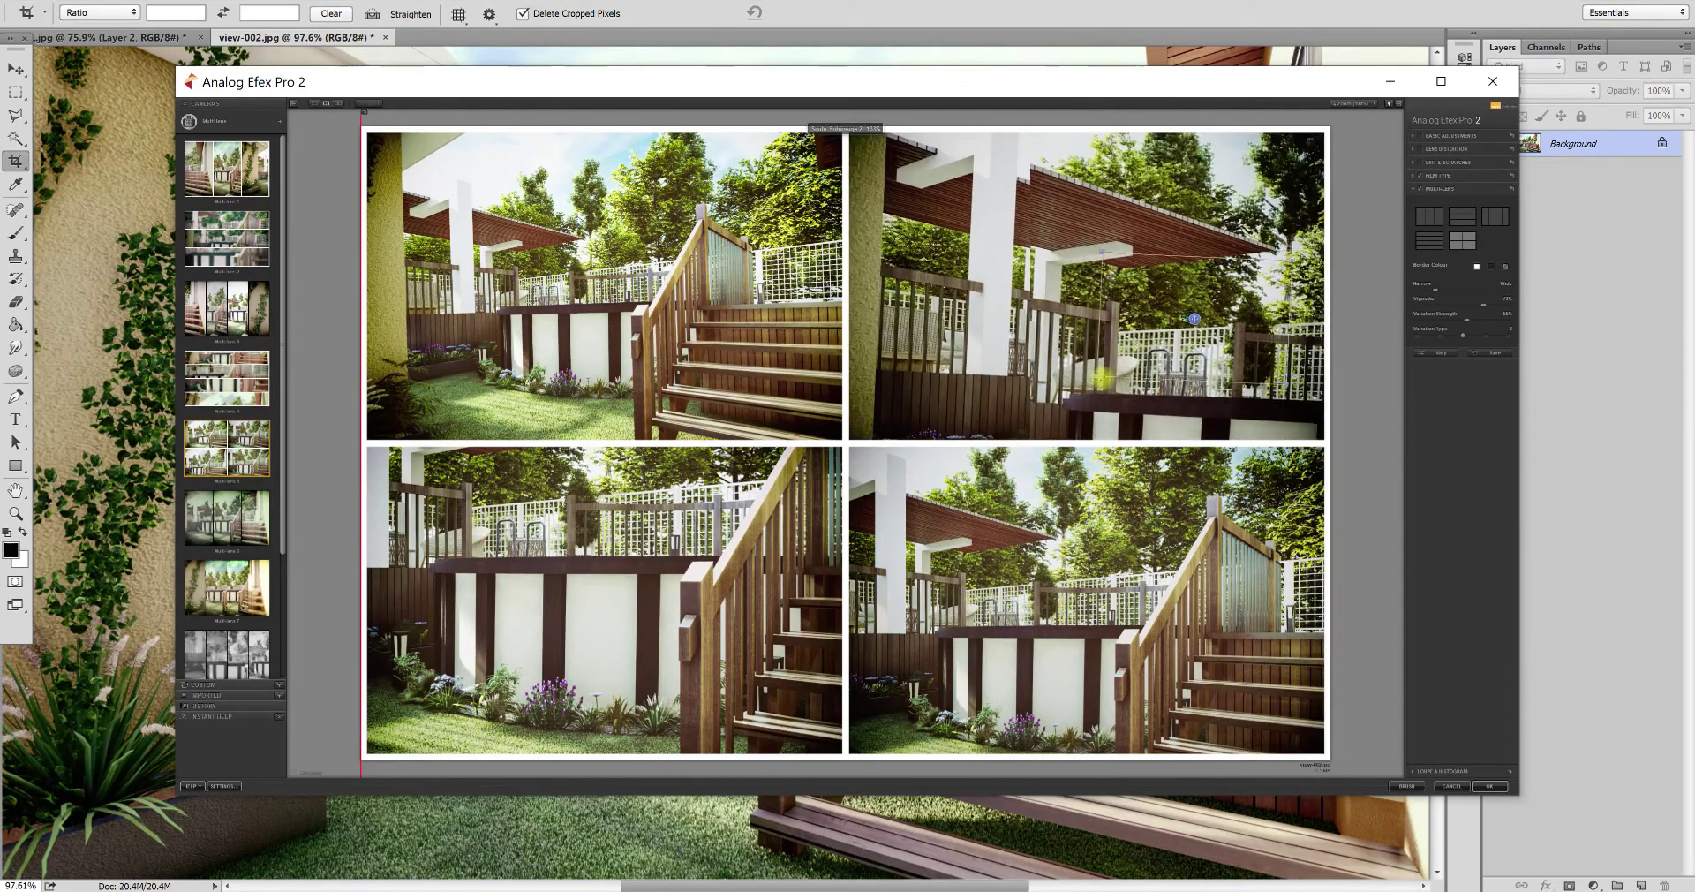
{"action": "left_click", "coordinate": [1055, 651]}
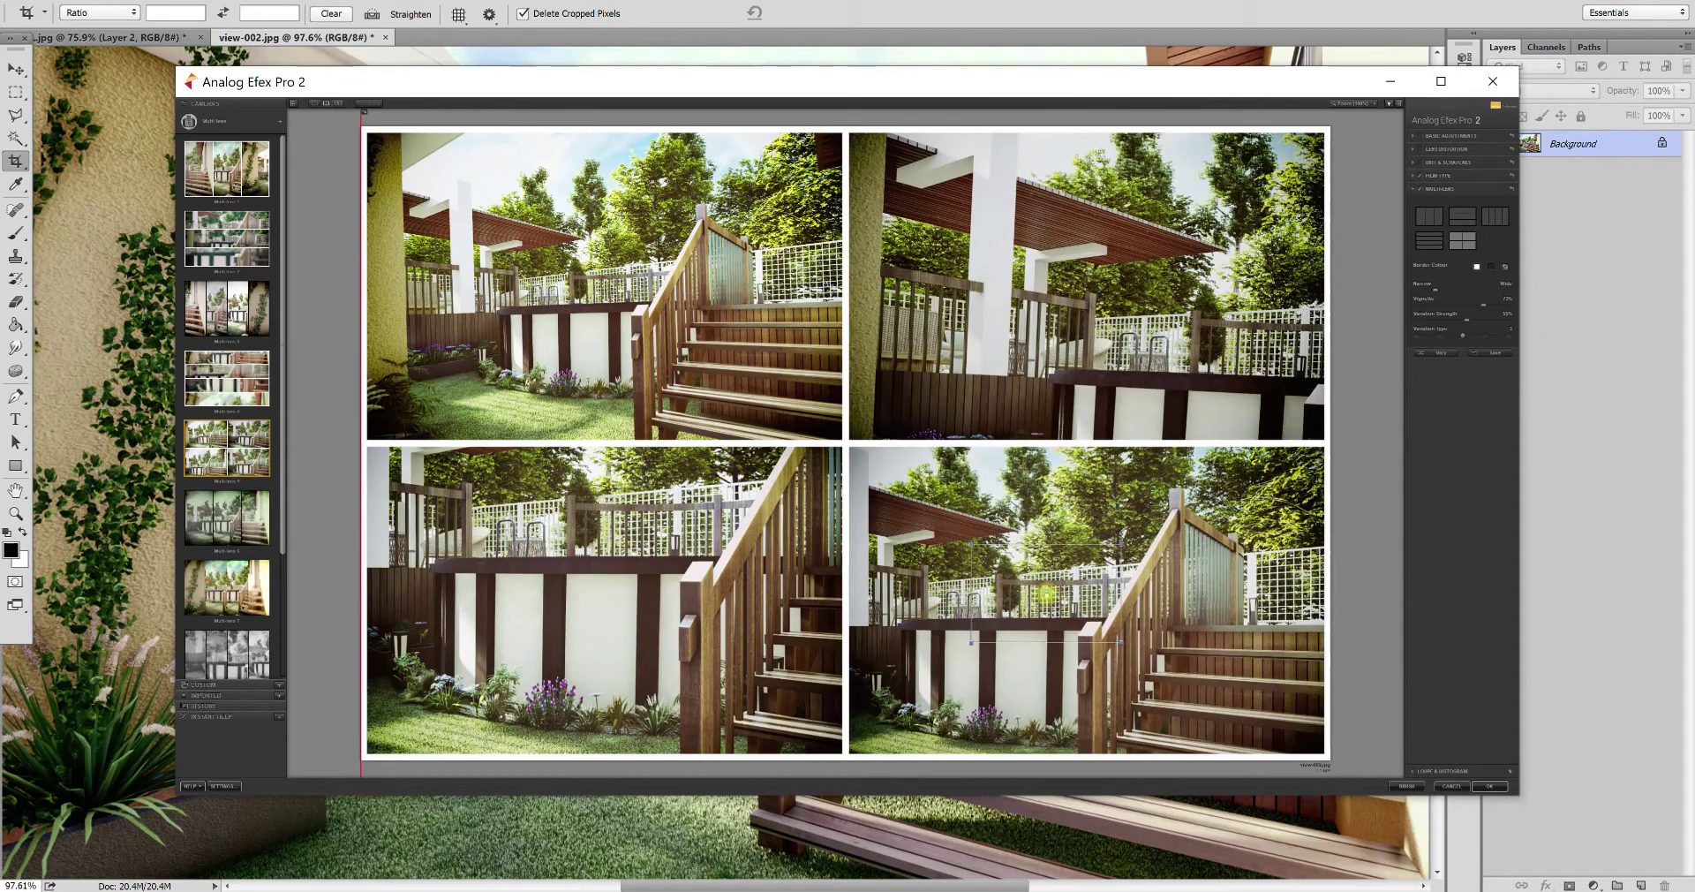
{"action": "left_click", "coordinate": [1145, 390]}
{"action": "left_click_drag", "start_coordinate": [1145, 390], "coordinate": [1149, 393]}
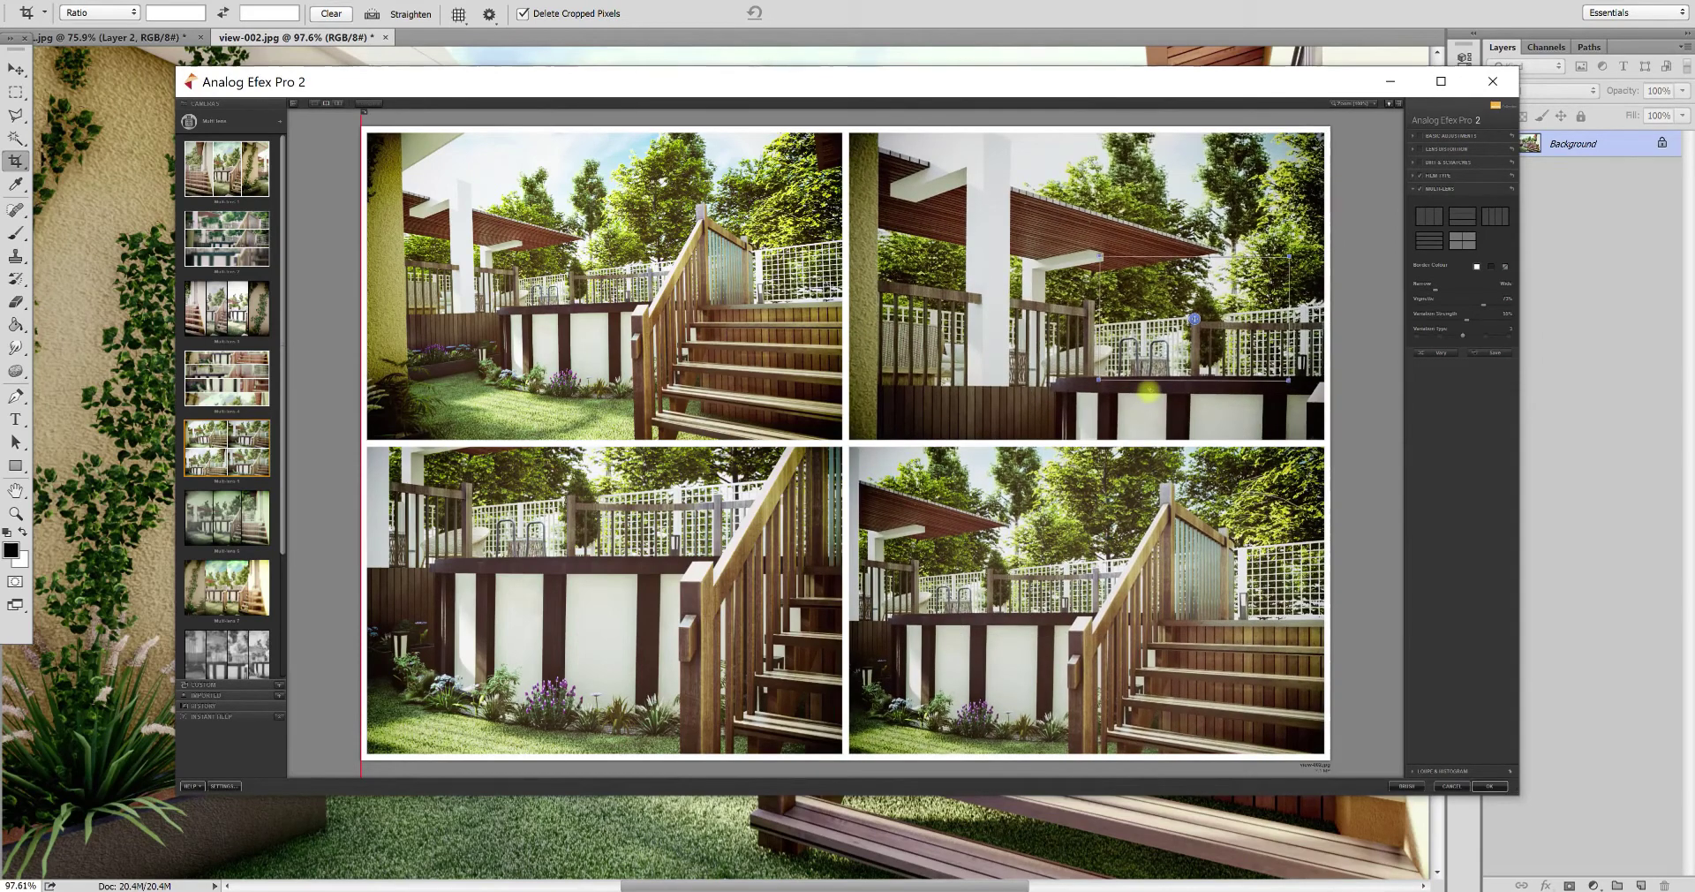
{"action": "left_click_drag", "start_coordinate": [1124, 640], "coordinate": [1085, 646]}
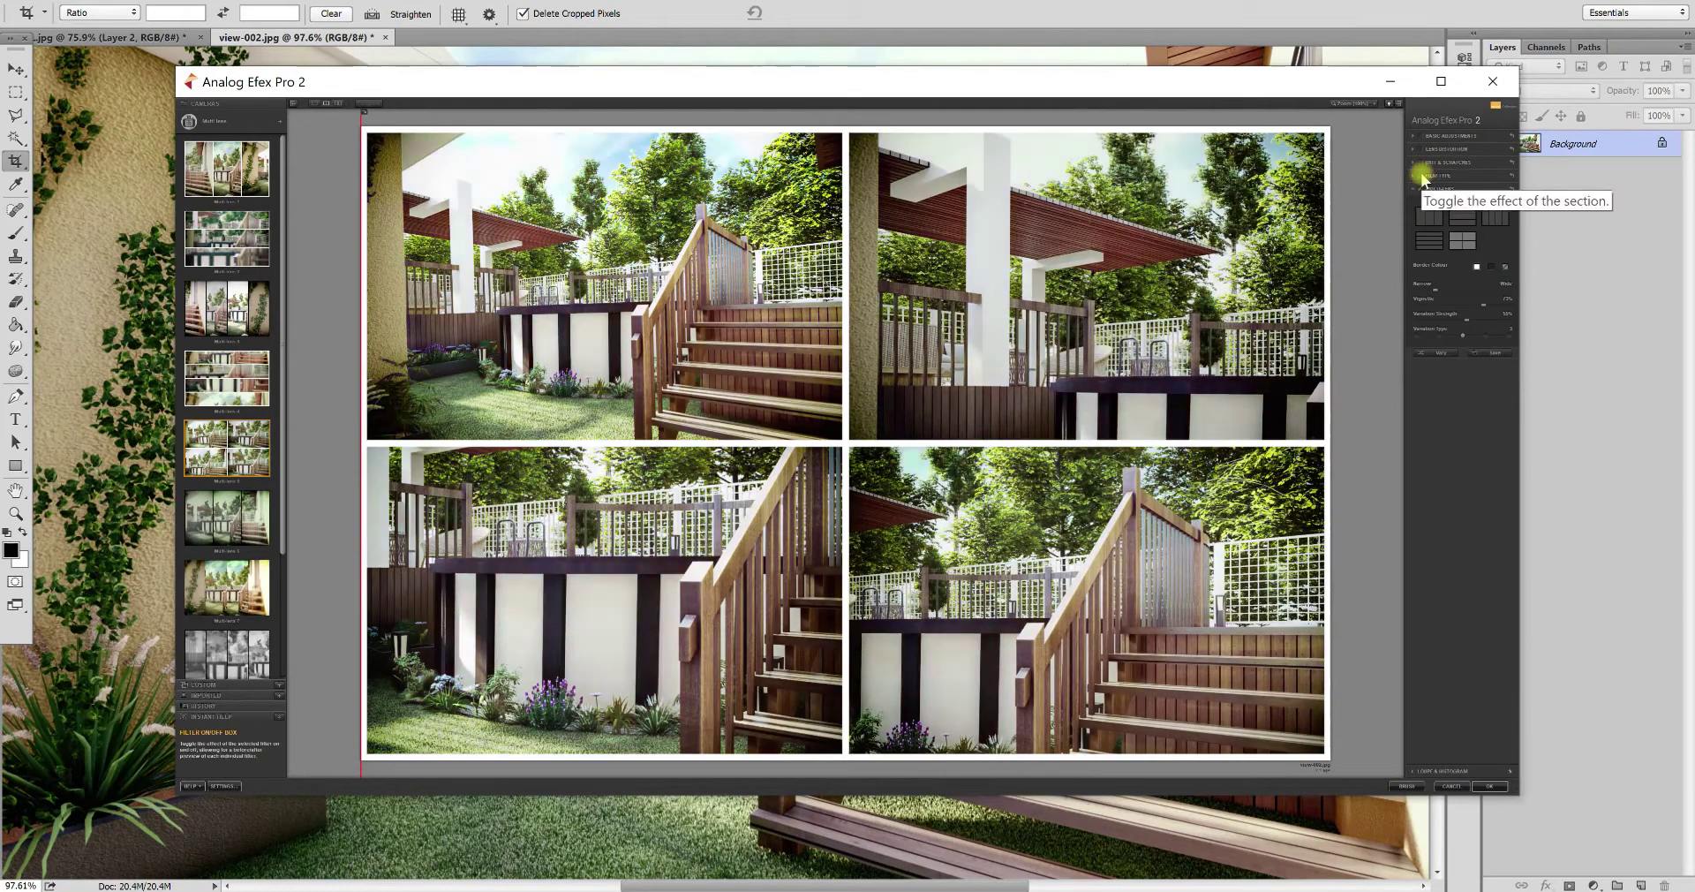
Widen the panel border, make it black, and raise Variation Strength before applying
{"action": "left_click", "coordinate": [1434, 285]}
{"action": "left_click", "coordinate": [1491, 266]}
{"action": "mouse_move", "coordinate": [1468, 318]}
{"action": "left_mouse_down"}
{"action": "mouse_move", "coordinate": [1508, 329]}
{"action": "mouse_move", "coordinate": [1442, 303]}
{"action": "mouse_move", "coordinate": [1498, 314]}
{"action": "mouse_move", "coordinate": [1454, 317]}
{"action": "mouse_move", "coordinate": [1510, 341]}
{"action": "mouse_move", "coordinate": [1442, 340]}
{"action": "mouse_move", "coordinate": [1482, 346]}
{"action": "left_mouse_up"}
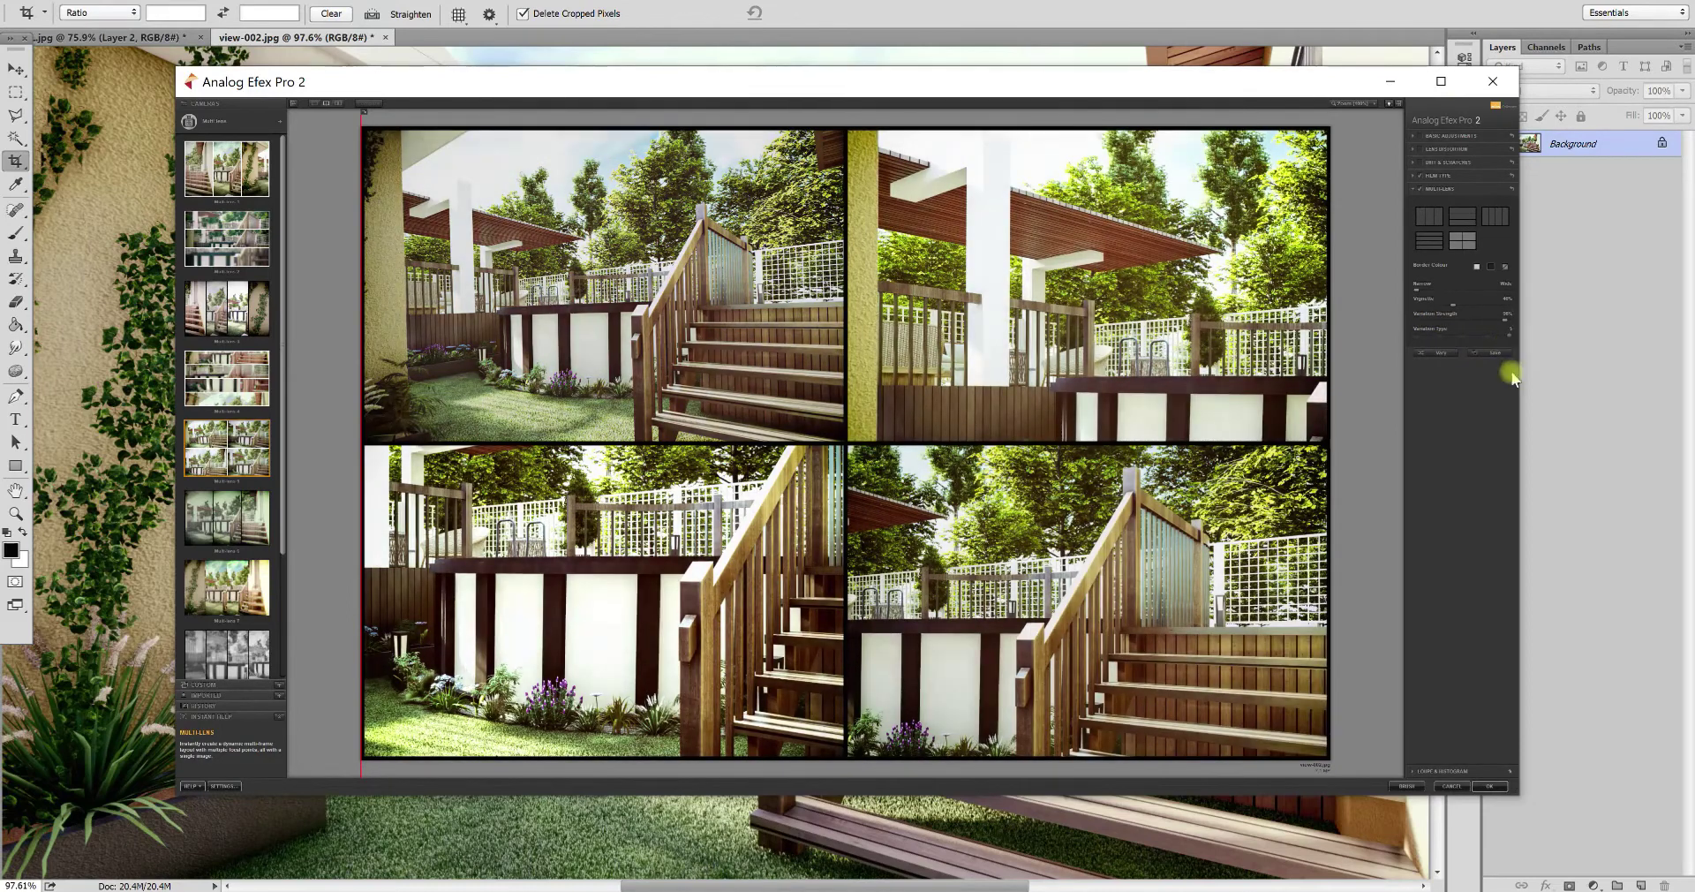
{"action": "left_click", "coordinate": [1502, 786]}
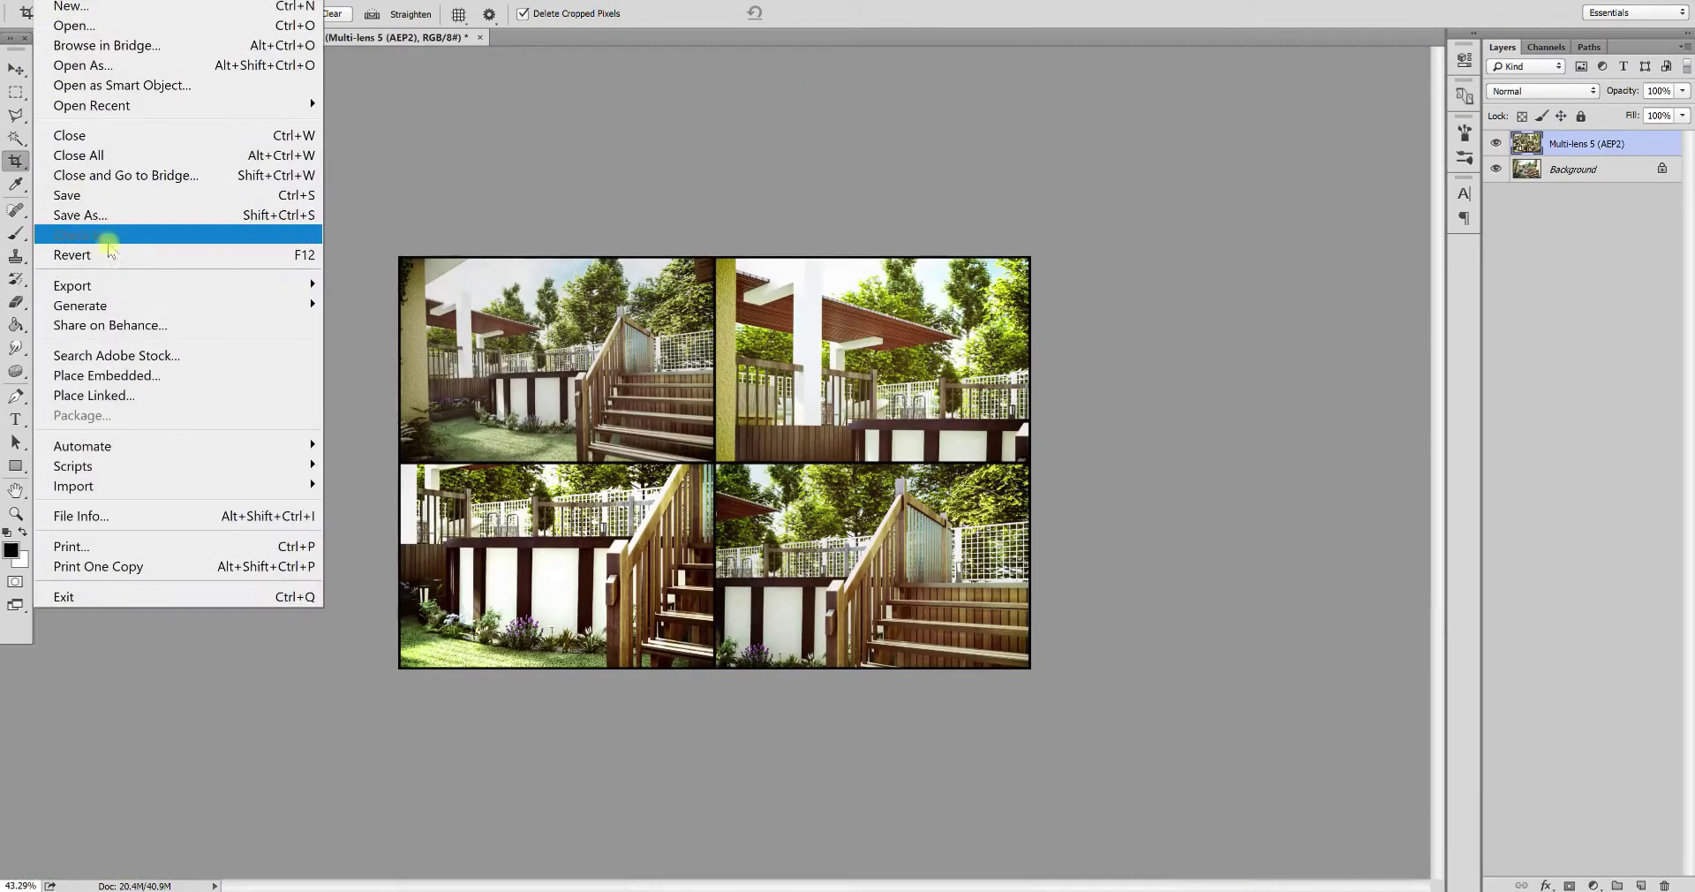
Save the collage in JPEG format as view-002.jpg in the IMAGES folder
{"action": "left_click", "coordinate": [125, 215]}
{"action": "left_click", "coordinate": [397, 658]}
{"action": "left_click", "coordinate": [406, 586]}
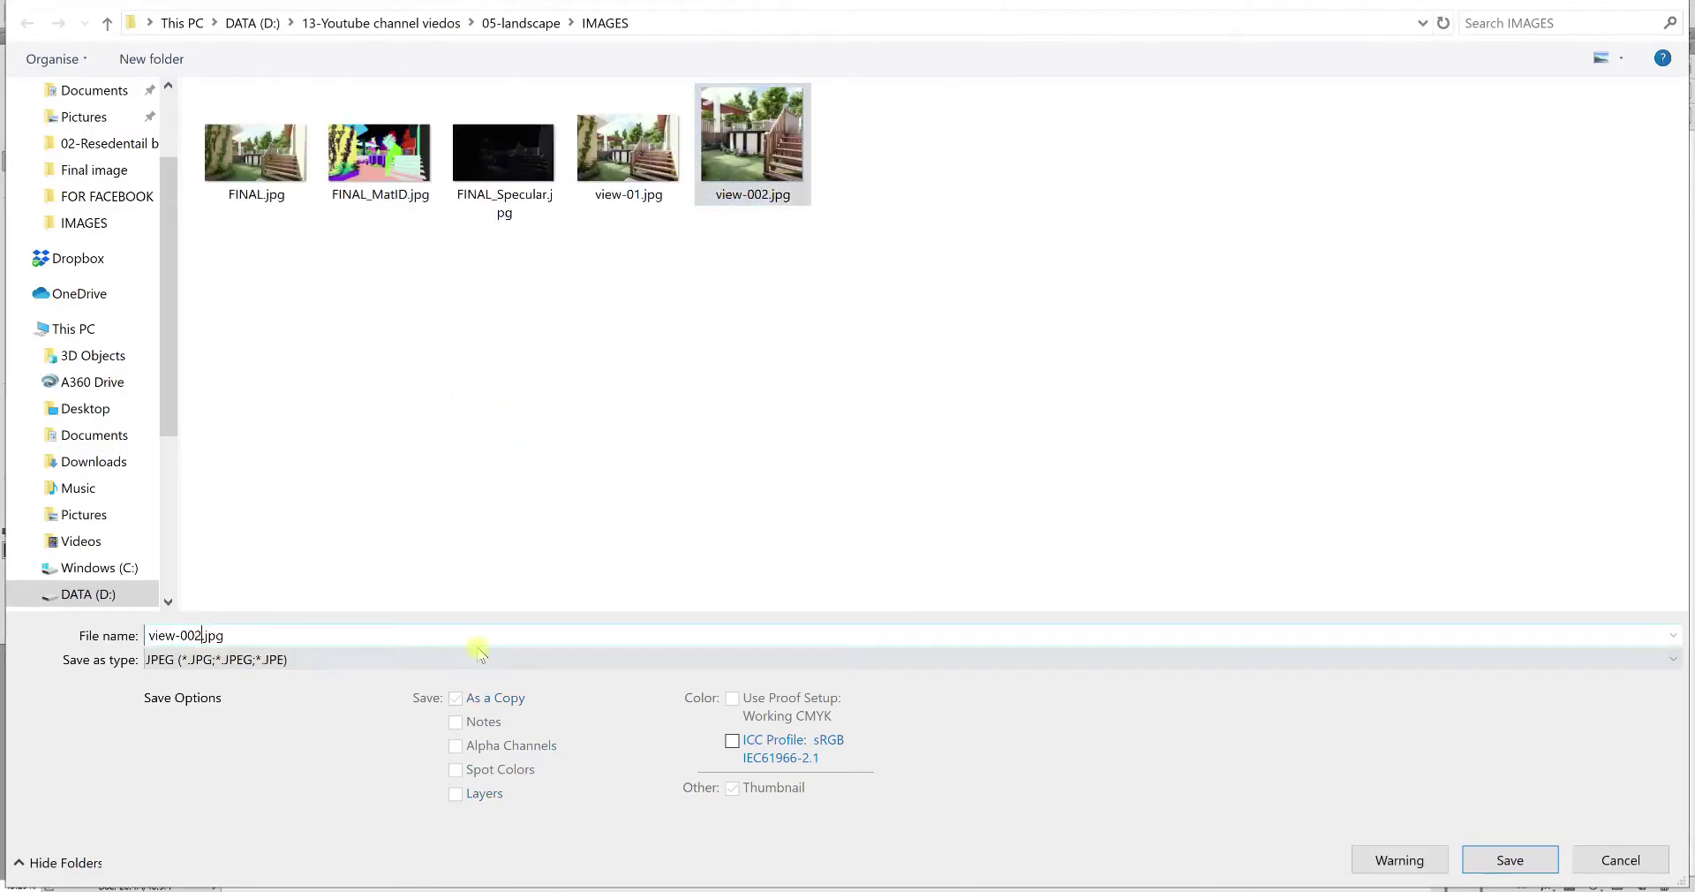
{"action": "key", "text": "Return"}
{"action": "key", "text": "Return"}
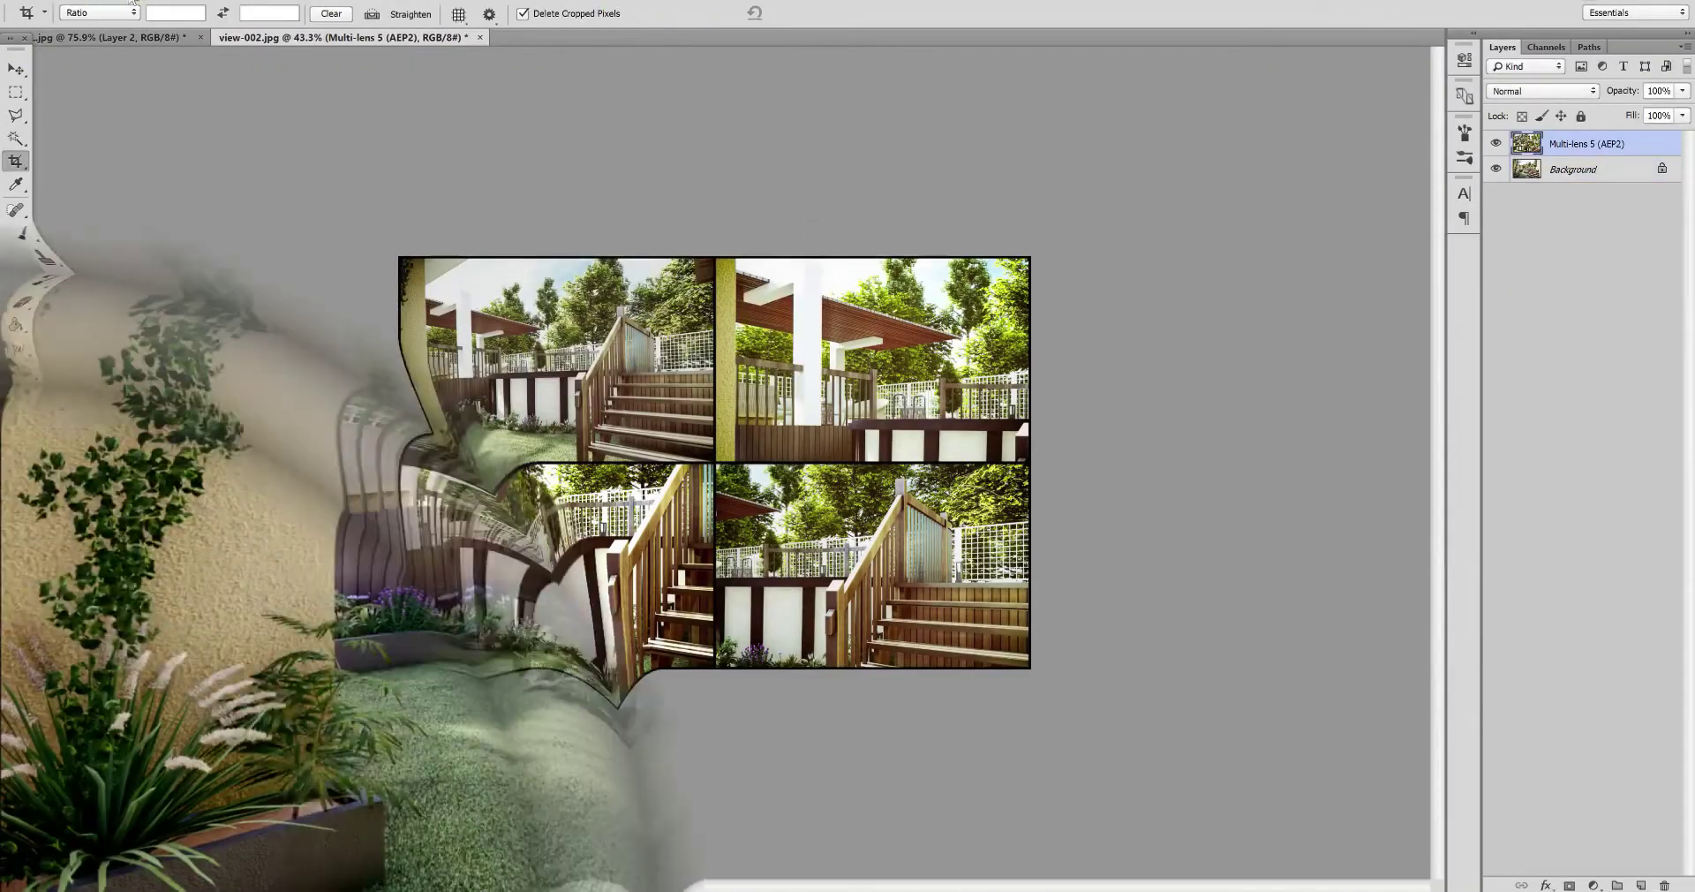